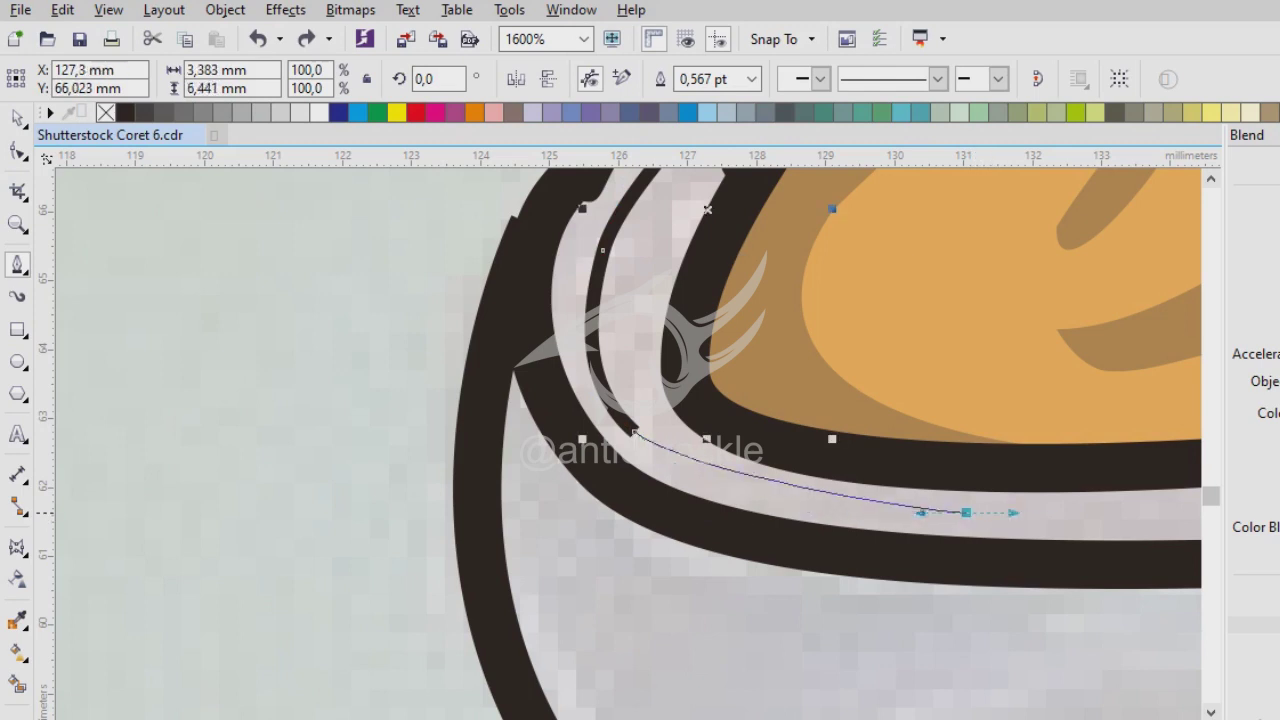
Trace the inner contour of the lower lip's shading with the Pen tool up to the mouth corner, about 36 mm wide.
scroll(1116, 513, right, 5)
drag(714, 420, 900, 394)
scroll(900, 394, right, 5)
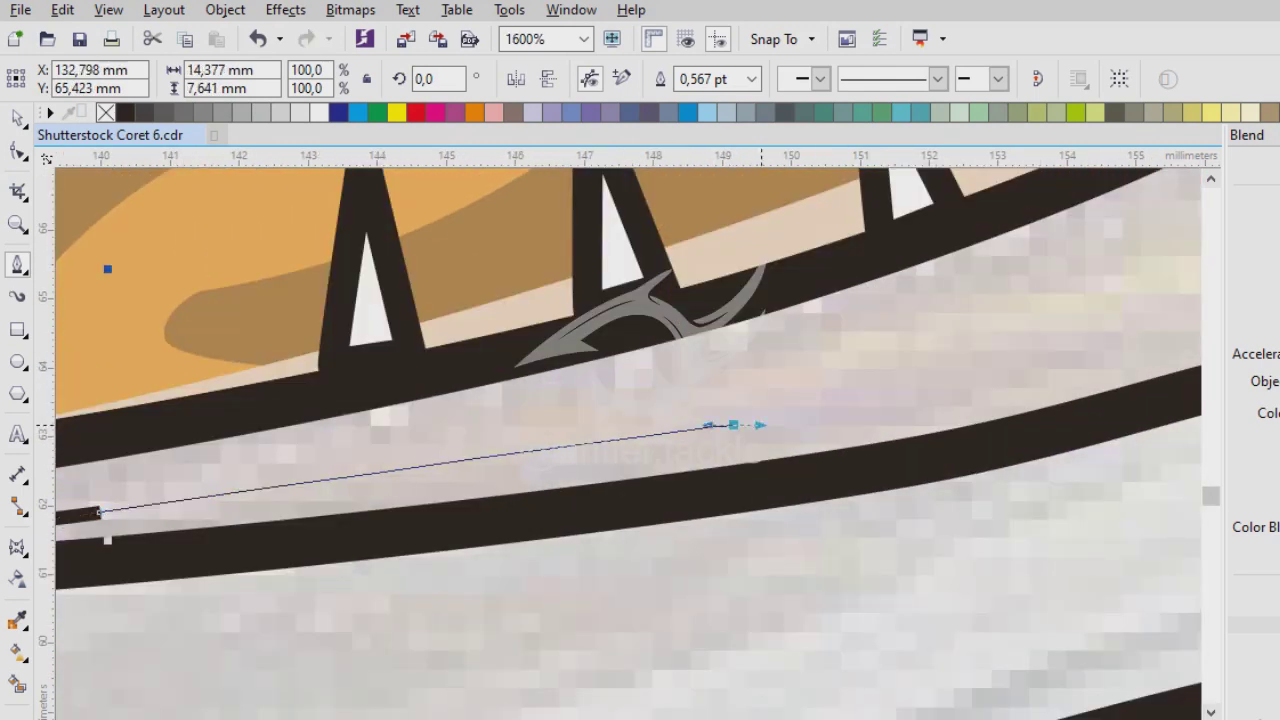
scroll(691, 440, down, 2)
scroll(691, 440, up, 1)
drag(743, 429, 890, 440)
scroll(632, 430, down, 1)
scroll(632, 430, up, 1)
click(528, 331)
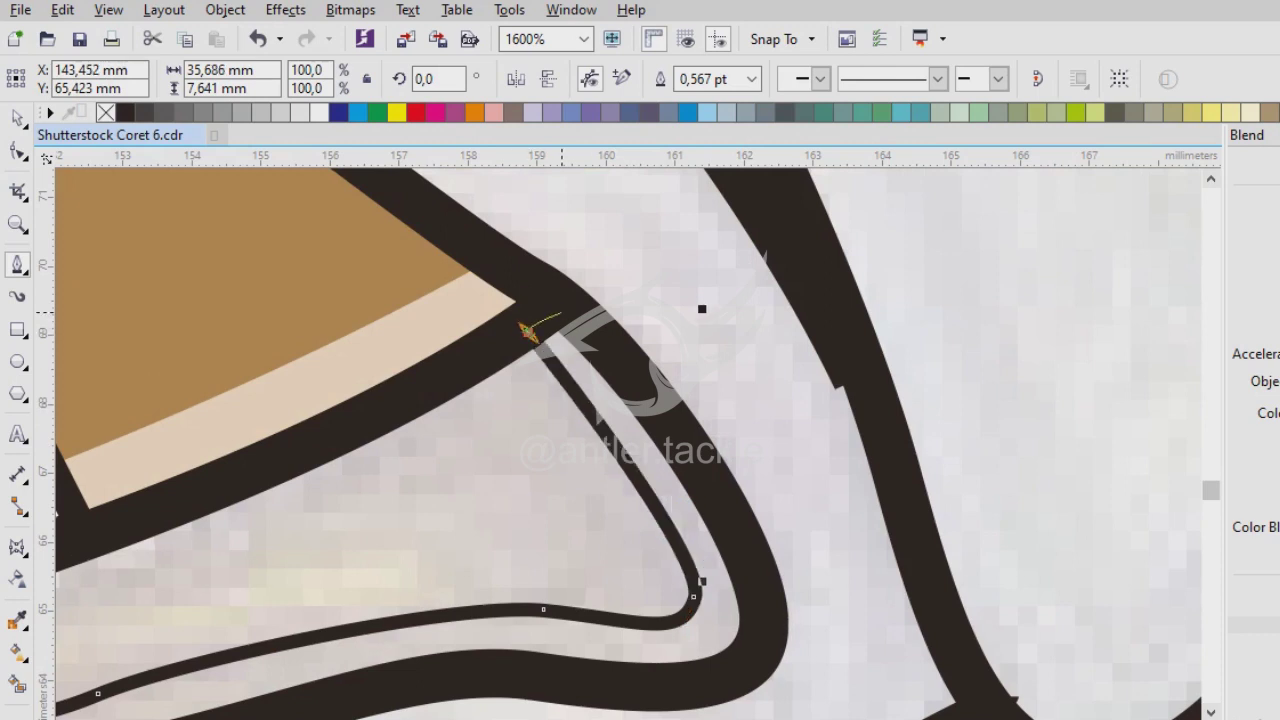
Close the shading shape around the lower lip's outer edge and delete the leftover object.
click(803, 272)
scroll(634, 600, down, 1)
scroll(443, 480, down, 1)
scroll(326, 316, up, 1)
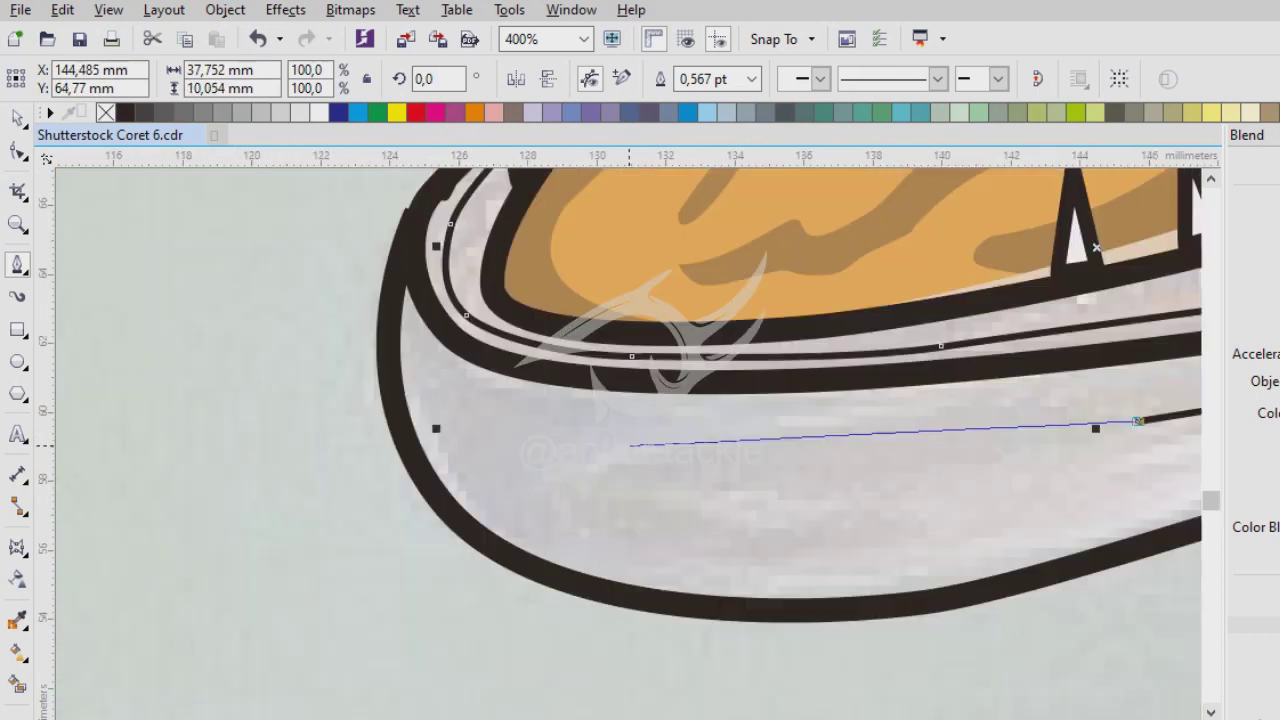
scroll(970, 652, down, 1)
scroll(659, 409, up, 1)
key(space)
key(Delete)
Sample the light grey-green swatch and fill the lower lip's outer shading band with it.
scroll(484, 266, down, 3)
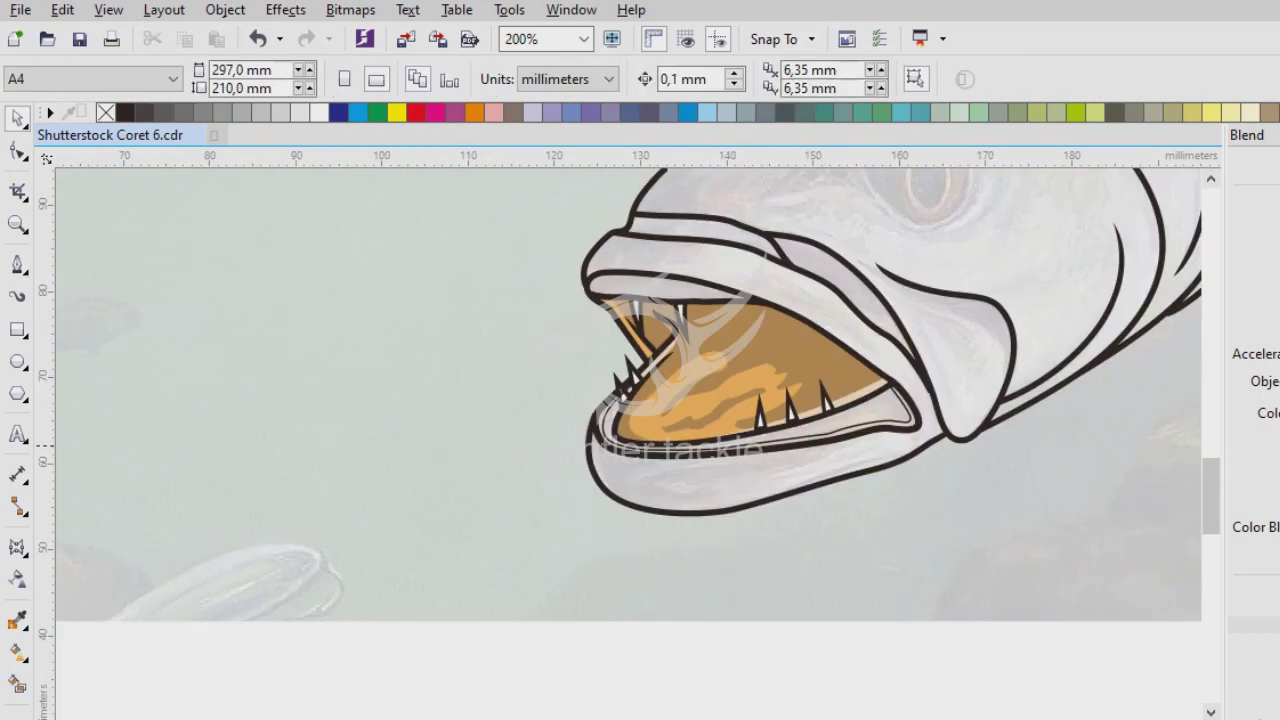
scroll(484, 266, up, 1)
key(i)
scroll(484, 266, down, 1)
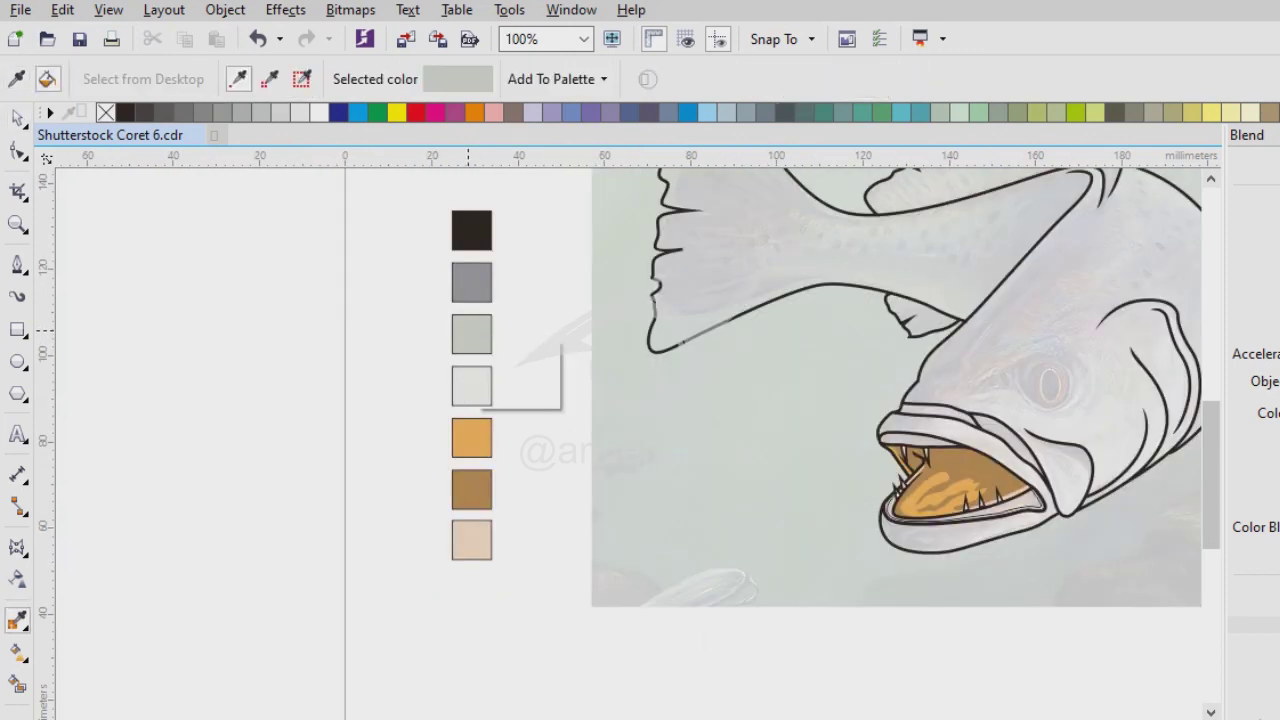
click(480, 337)
scroll(480, 337, up, 5)
scroll(637, 463, down, 4)
scroll(828, 428, up, 1)
key(space)
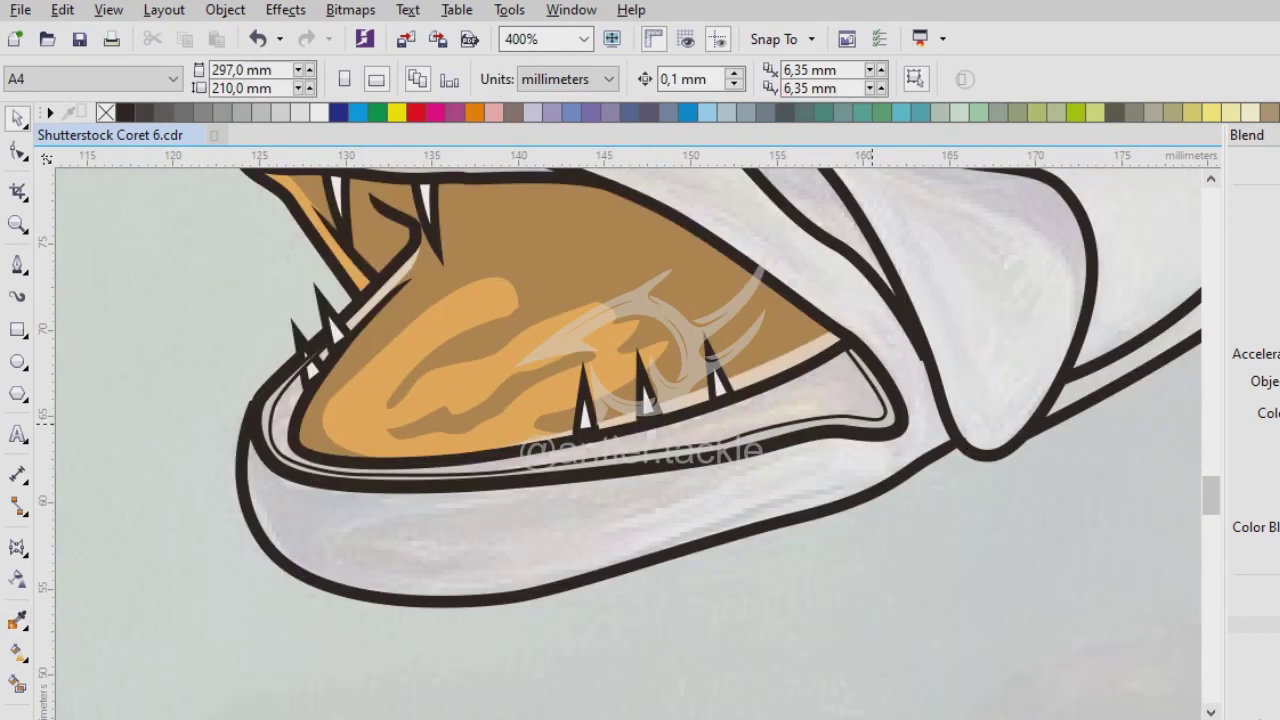
Draw a closed Pen strip about 21 × 7 mm along the lower lip's upper edge, from beneath the teeth to the mouth corner.
key(space)
scroll(610, 438, up, 1)
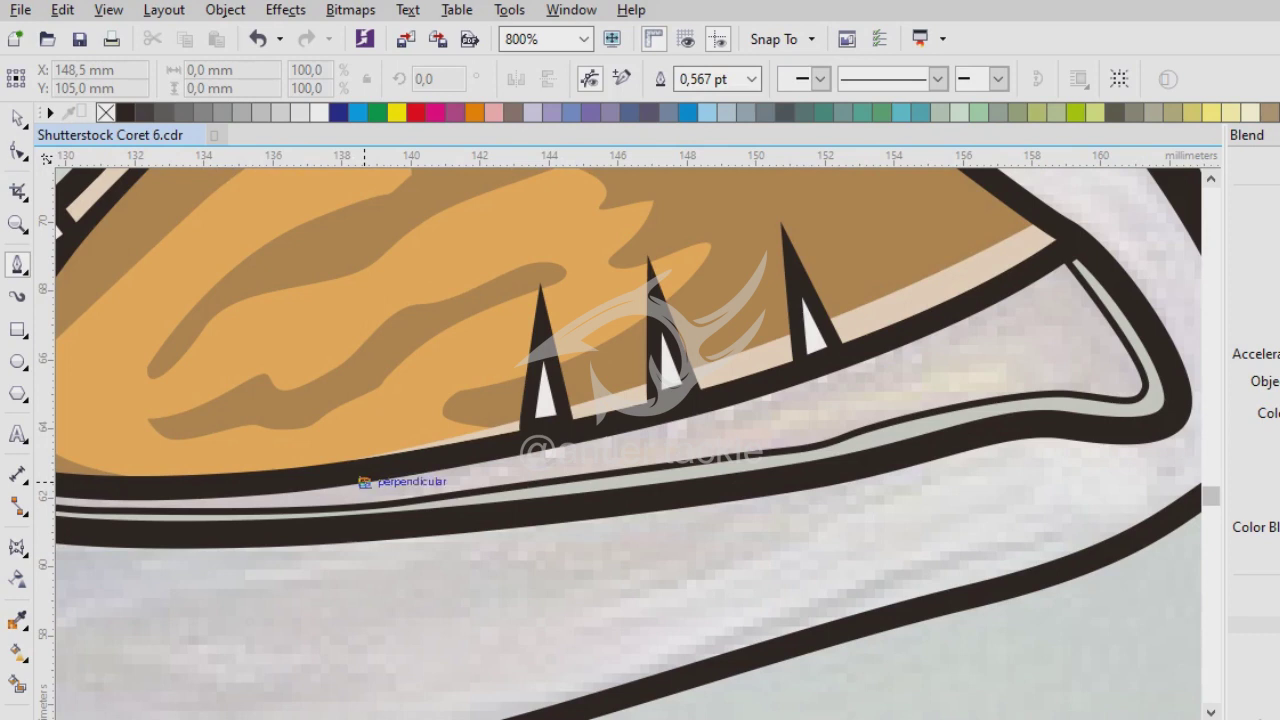
click(363, 481)
scroll(363, 481, up, 1)
click(805, 388)
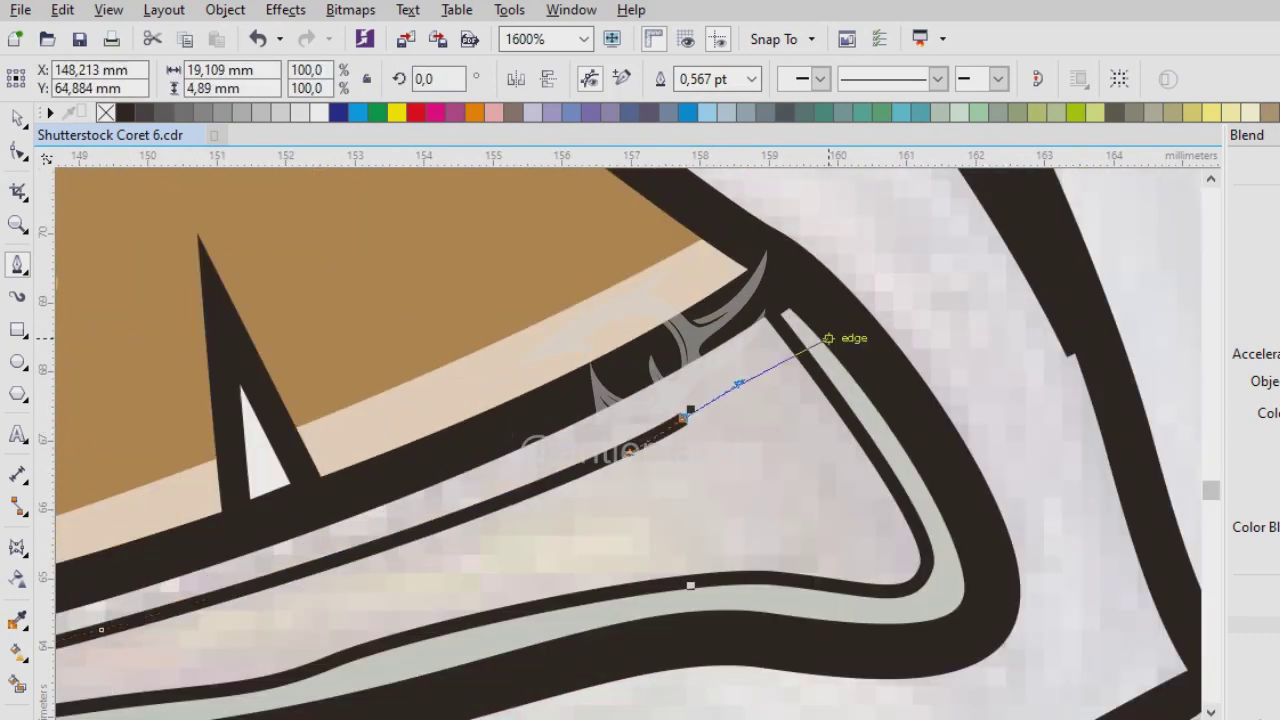
scroll(895, 257, up, 1)
scroll(895, 257, down, 1)
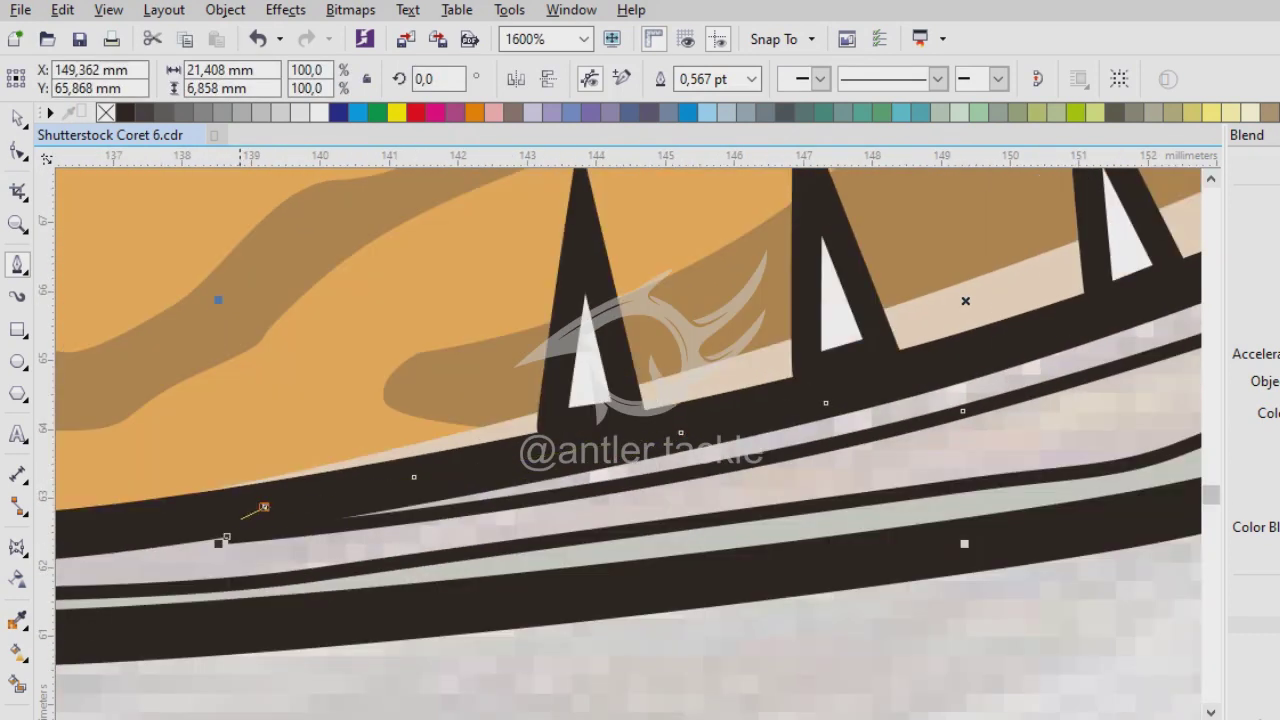
scroll(263, 507, down, 1)
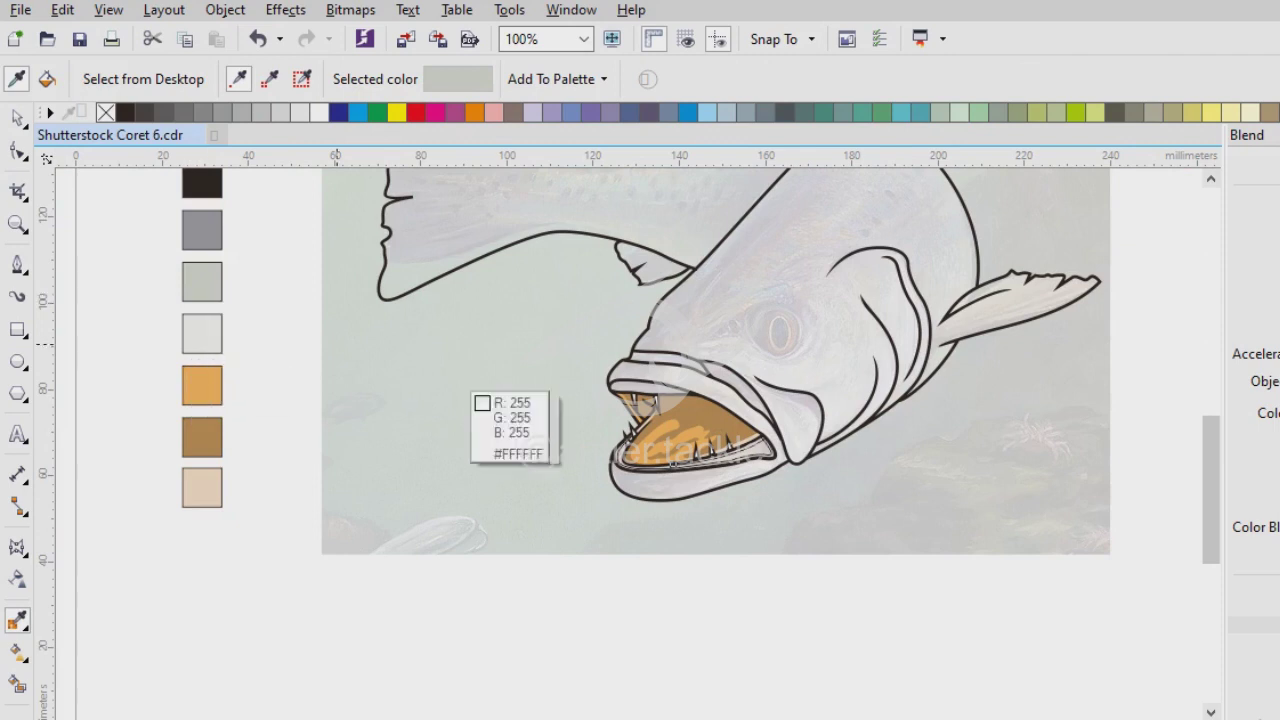
Fill the strip beneath the lower teeth with the sampled light grey-green colour.
scroll(684, 590, up, 3)
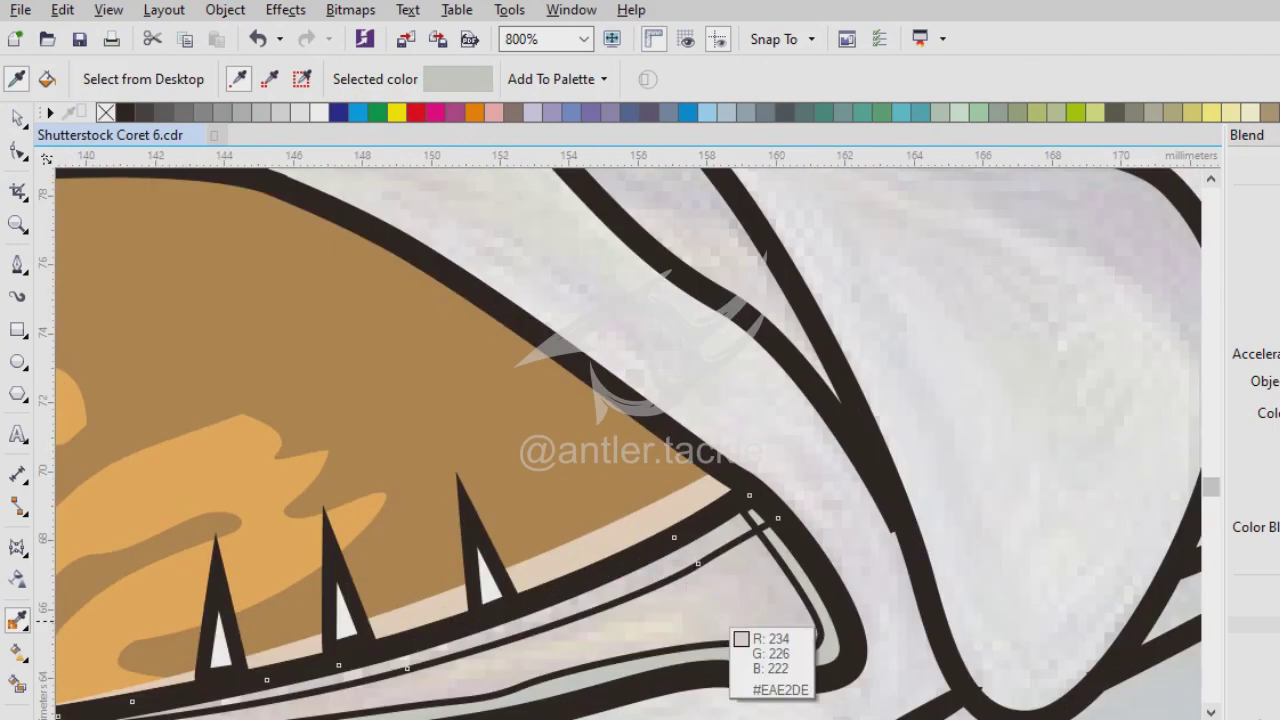
scroll(684, 590, up, 1)
click(580, 305)
key(space)
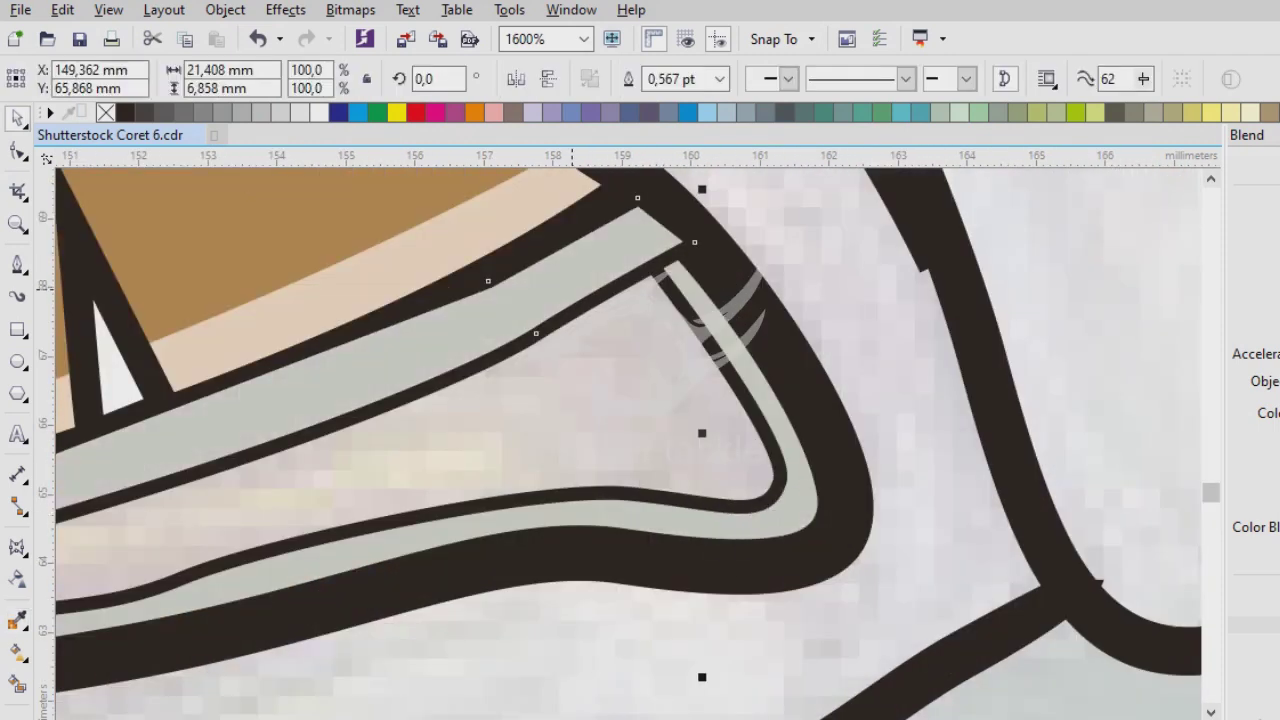
key(Tab)
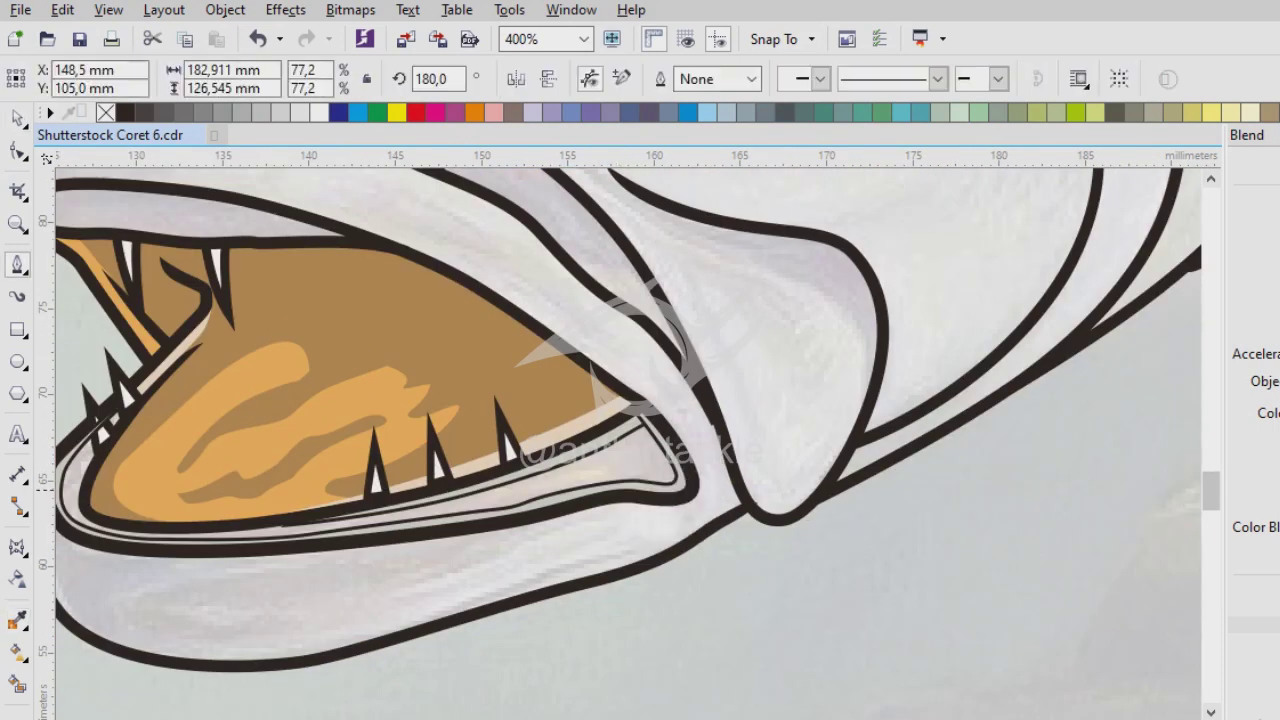
Trace the lower jaw's inner shading contour with the Pen tool, running from the mouth corner around the chin, about 37 × 8 mm.
scroll(620, 440, left, 3)
scroll(620, 352, up, 1)
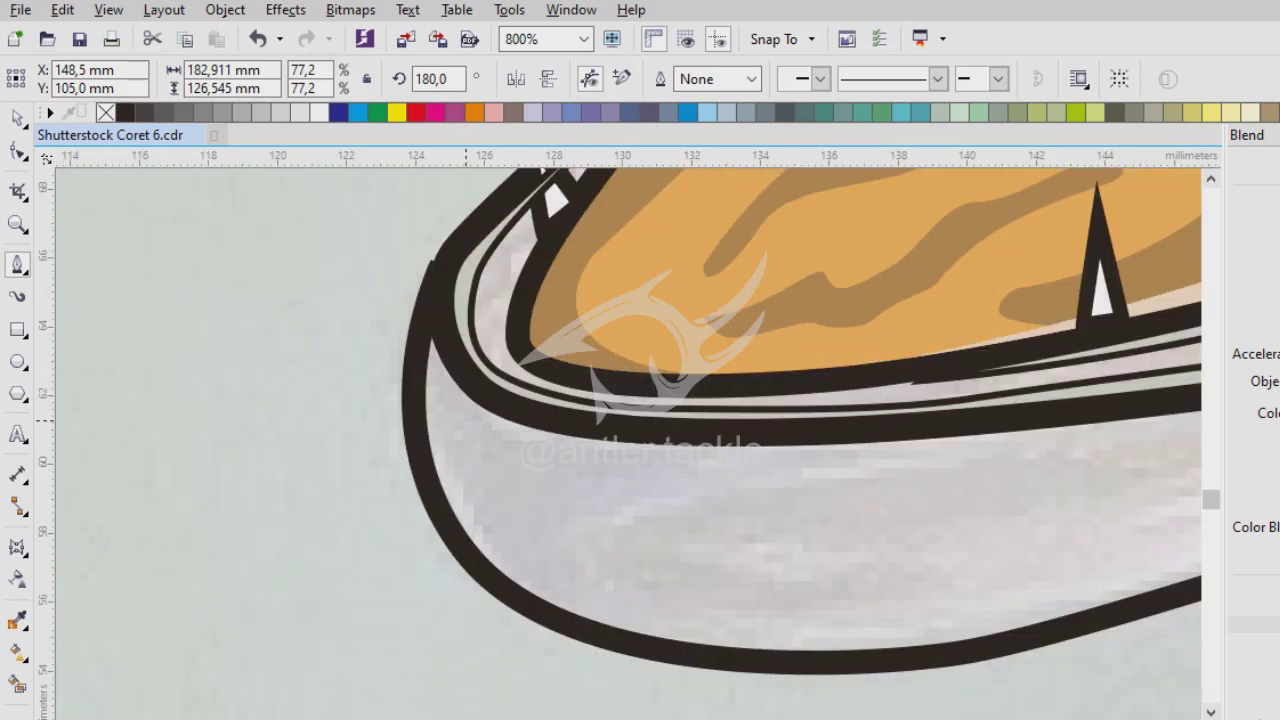
scroll(562, 420, down, 1)
scroll(540, 412, up, 1)
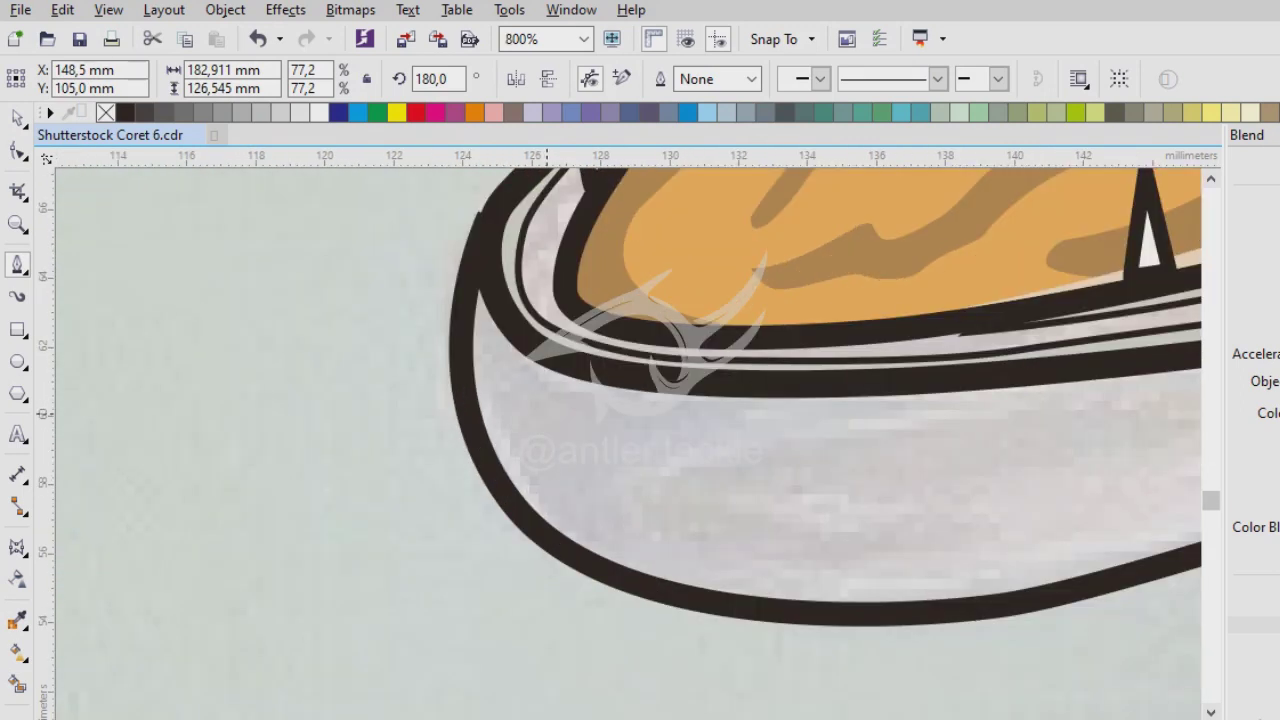
scroll(518, 377, down, 2)
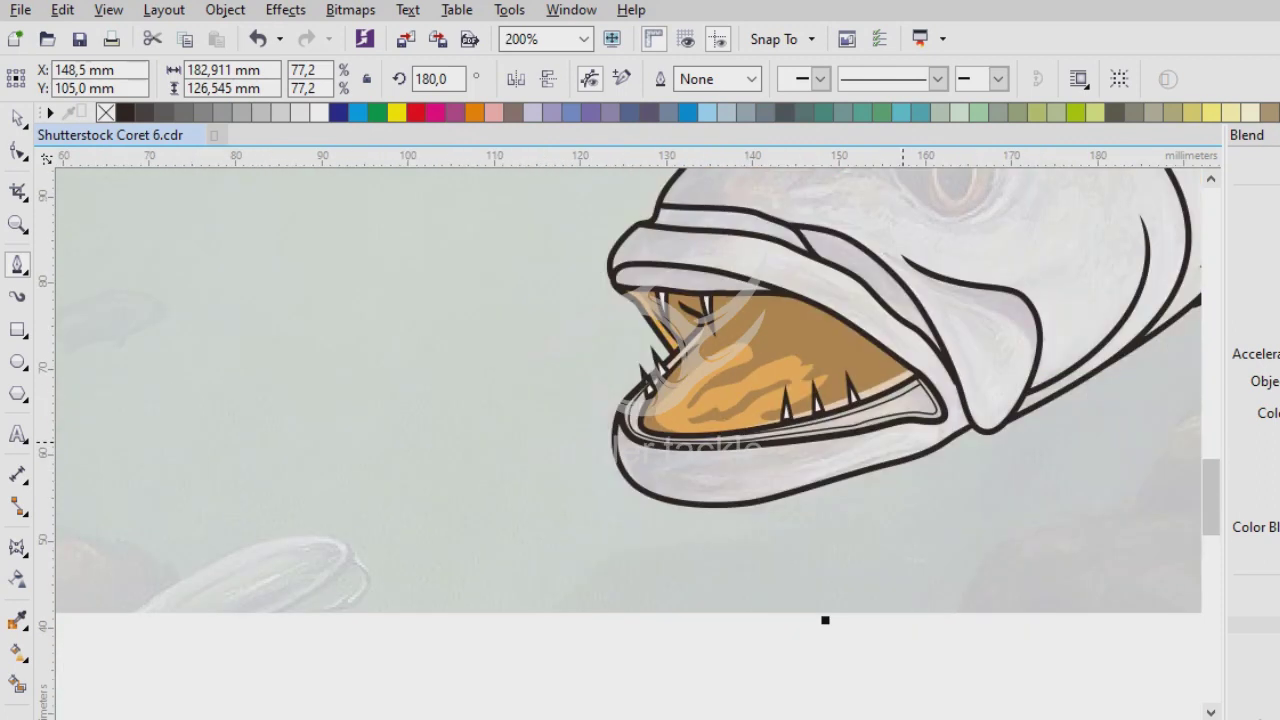
scroll(763, 396, up, 2)
scroll(767, 362, up, 1)
drag(657, 400, 597, 449)
scroll(597, 449, down, 2)
scroll(550, 443, up, 1)
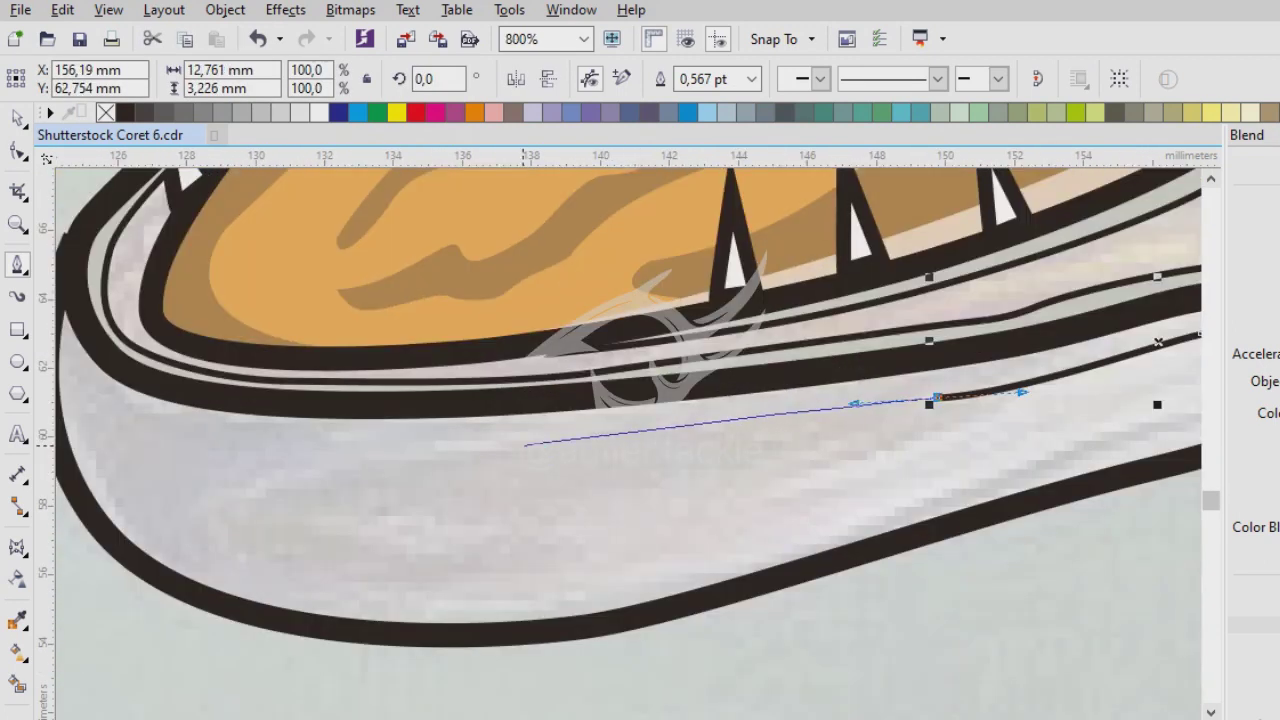
drag(307, 447, 122, 440)
drag(145, 492, 253, 525)
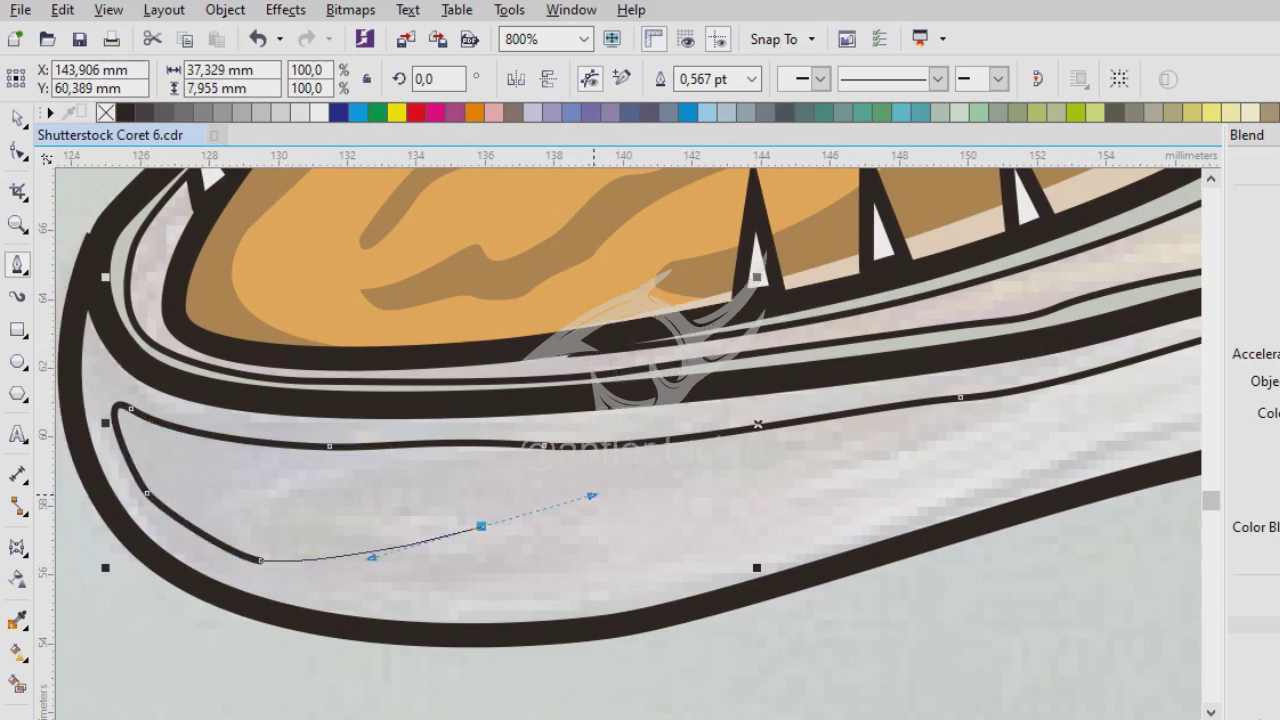
Add a pointed notch to the contour in the chin area and continue it along the jaw's lower edge.
scroll(353, 665, up, 1)
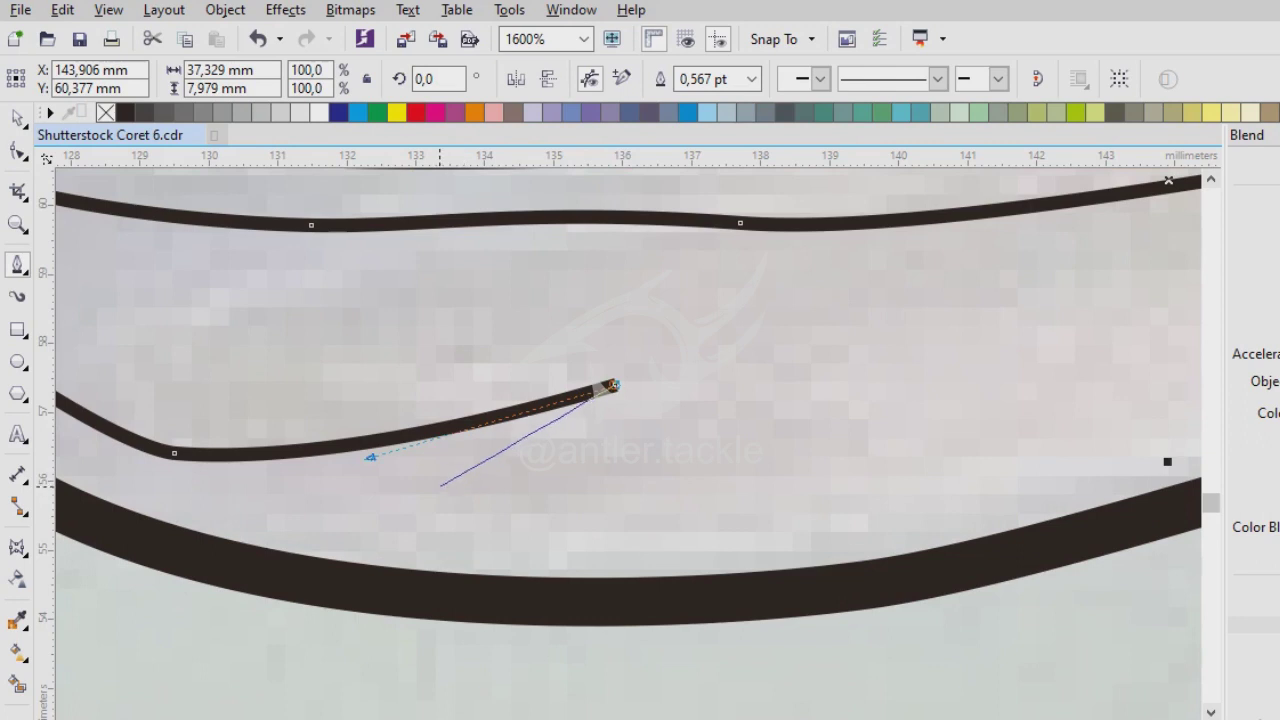
drag(422, 485, 483, 480)
key(ctrl+z)
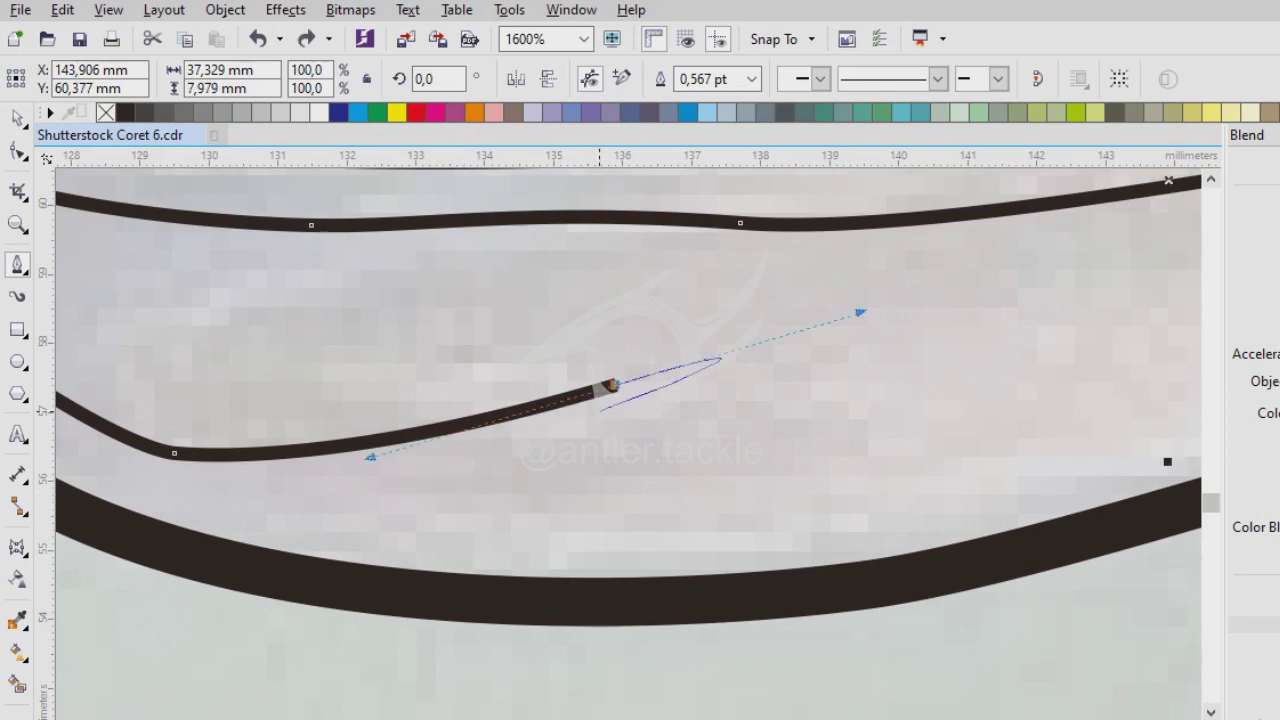
click(399, 494)
drag(607, 504, 690, 492)
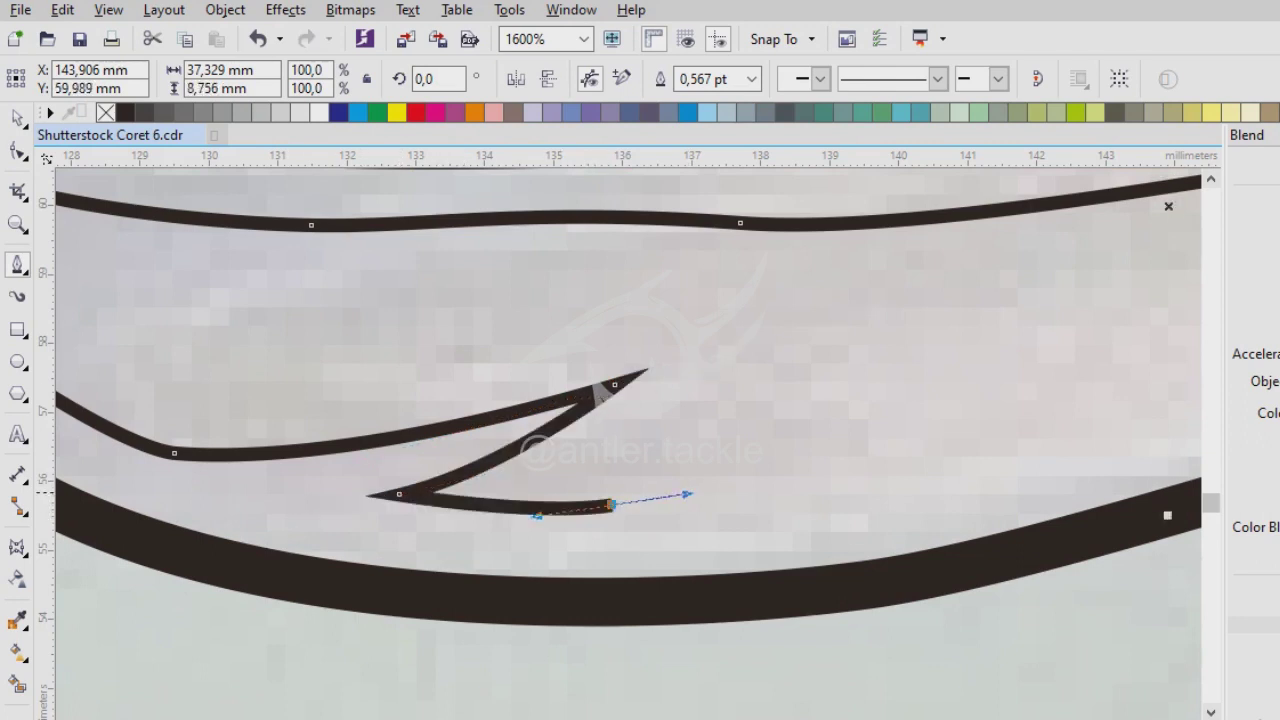
Extend the lower contour along the jaw's underside to the cheek outline.
scroll(317, 456, down, 1)
scroll(1000, 360, right, 3)
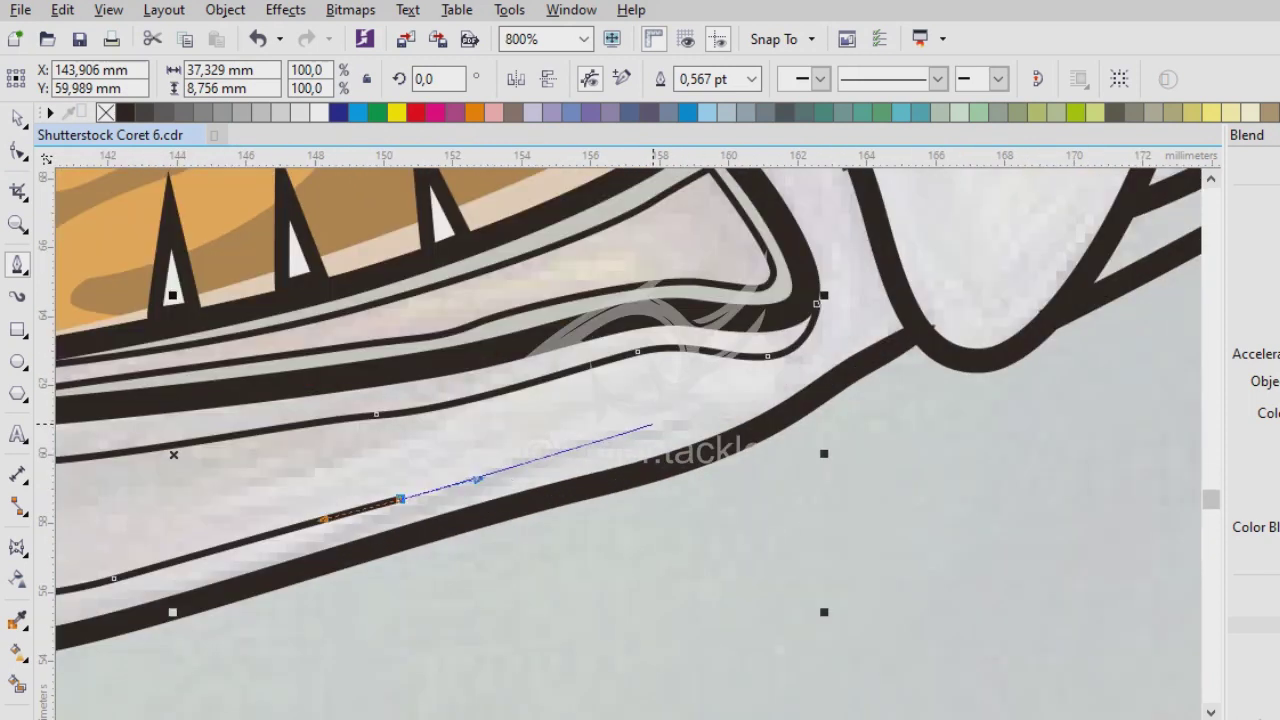
scroll(790, 350, up, 1)
drag(703, 356, 724, 322)
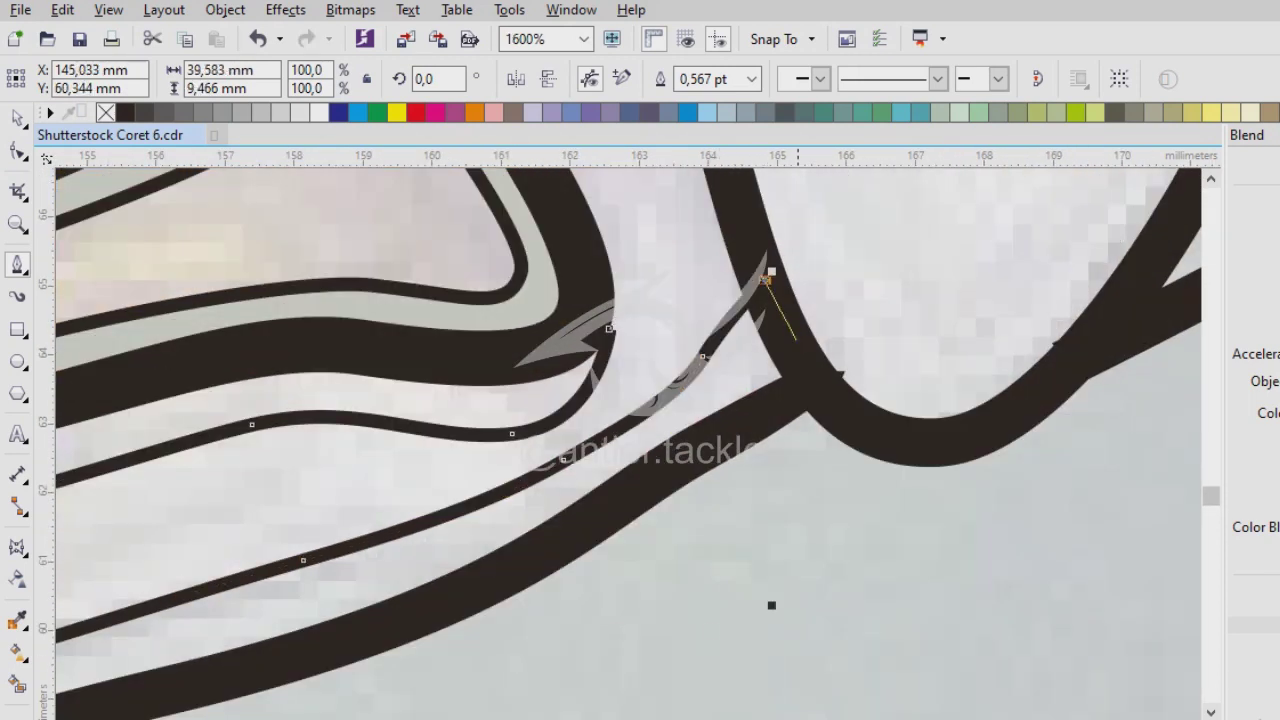
Close the shading shape by routing the path outside the chin and back through the lip outline, about 45 × 15 mm overall.
scroll(710, 330, down, 3)
scroll(276, 403, up, 2)
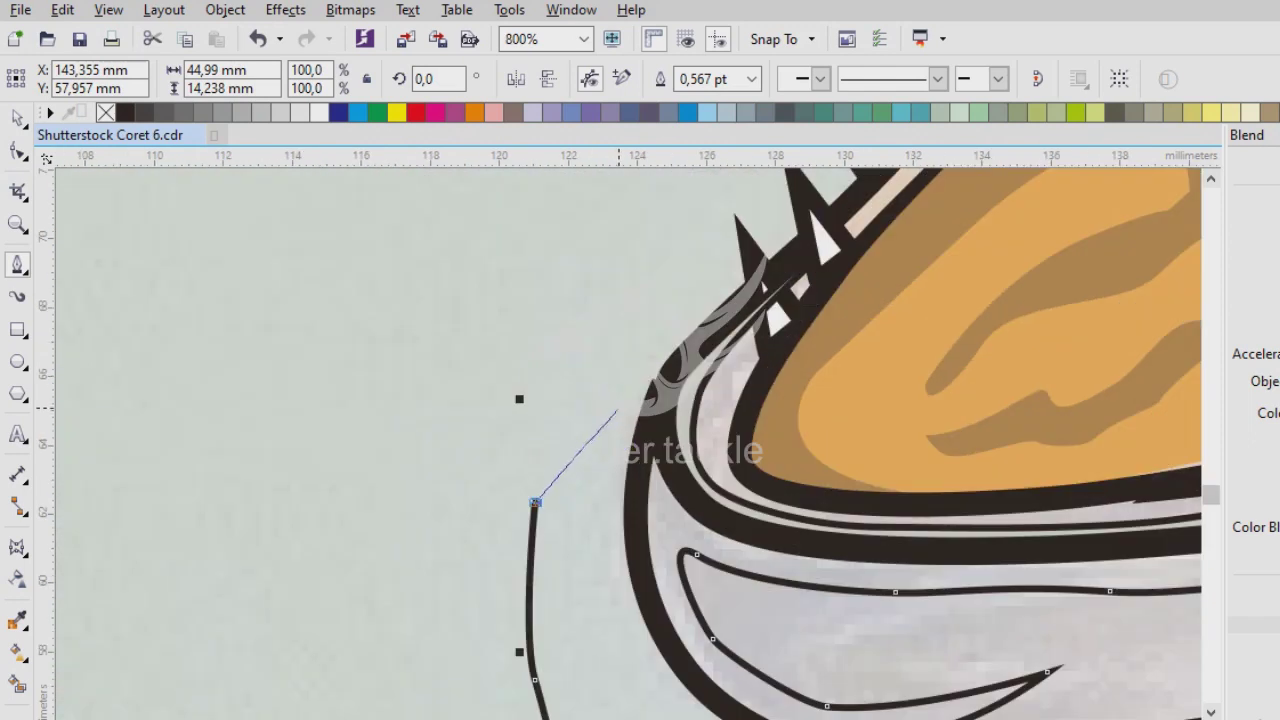
scroll(658, 440, up, 2)
scroll(777, 594, down, 1)
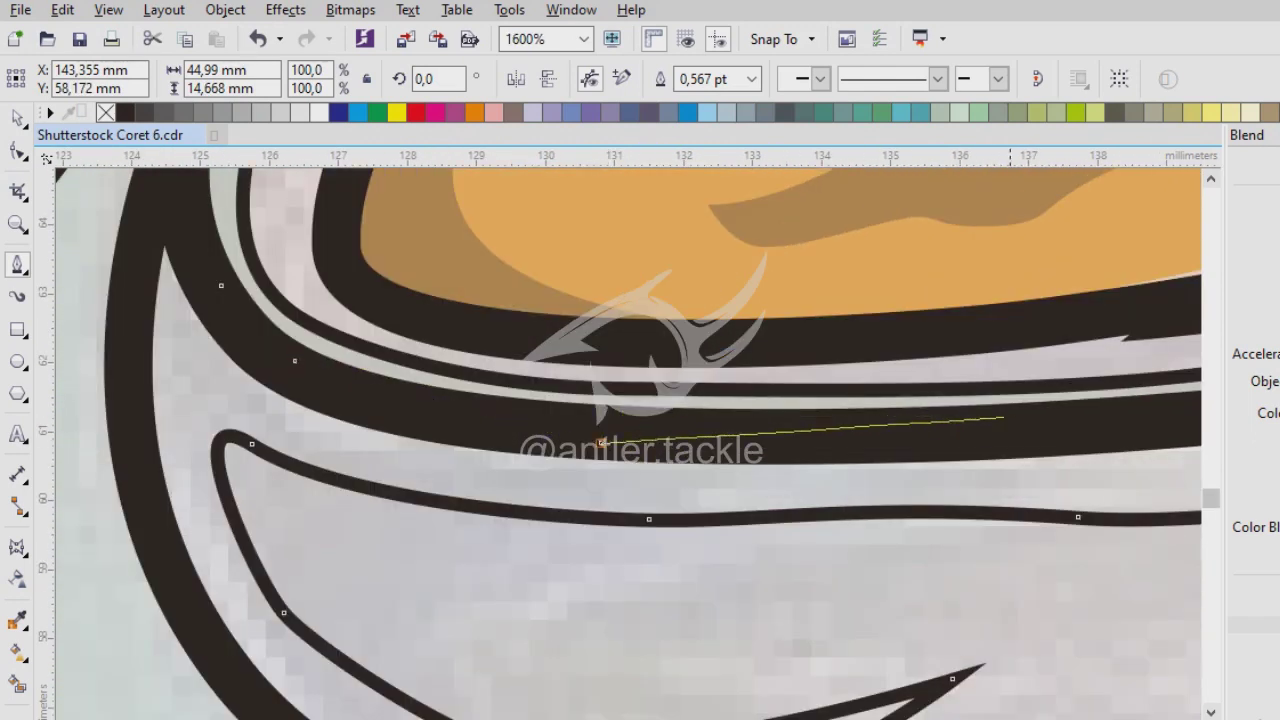
scroll(975, 411, down, 1)
scroll(1073, 404, right, 5)
scroll(660, 400, up, 2)
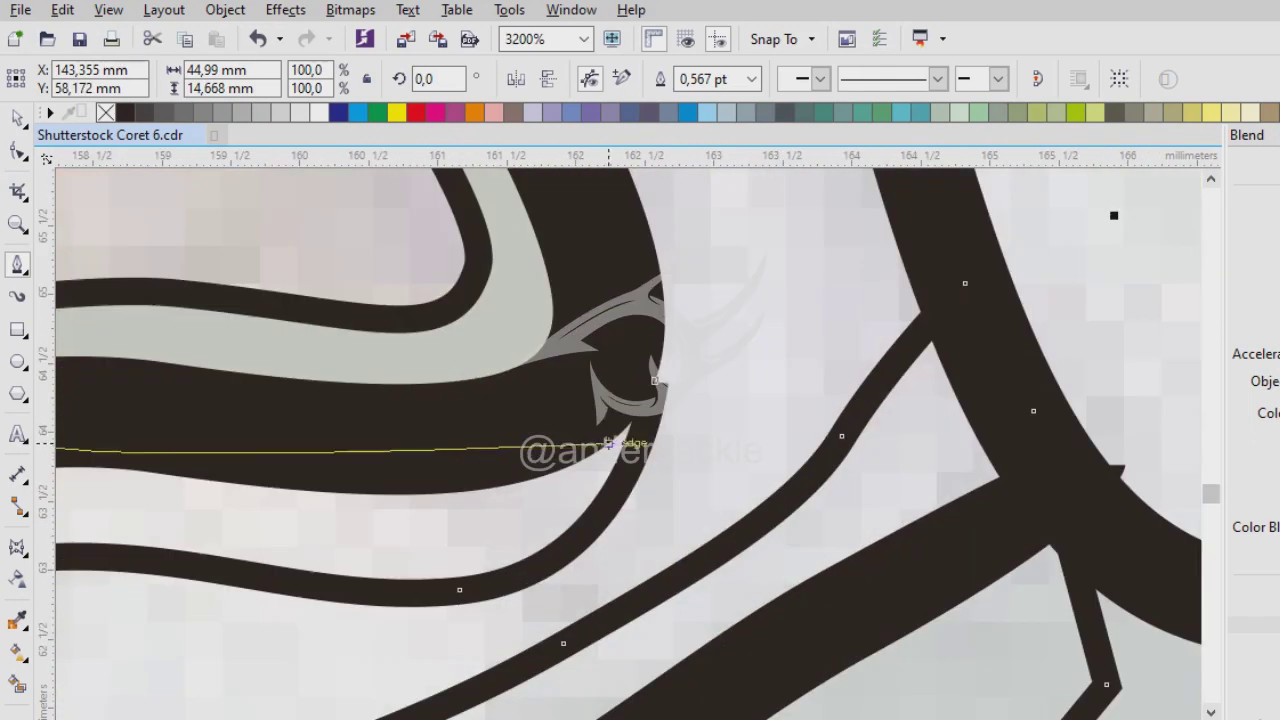
Select the closed jaw shading shape and remove the excess that lies outside the jaw outline.
key(space)
key(Tab)
key(Tab)
key(Tab)
scroll(386, 266, down, 2)
Fill the lower jaw's shading band with the sampled light grey-green colour.
key(i)
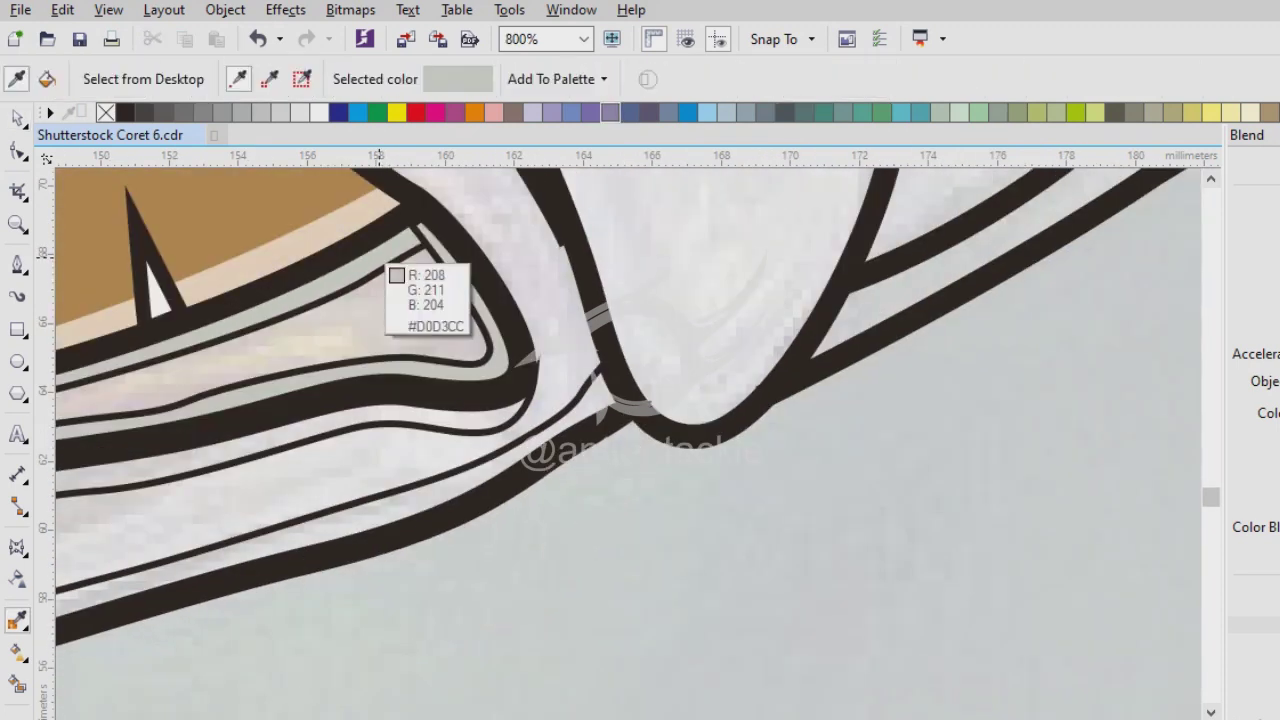
scroll(386, 266, up, 2)
scroll(386, 266, down, 3)
scroll(629, 445, down, 1)
key(space)
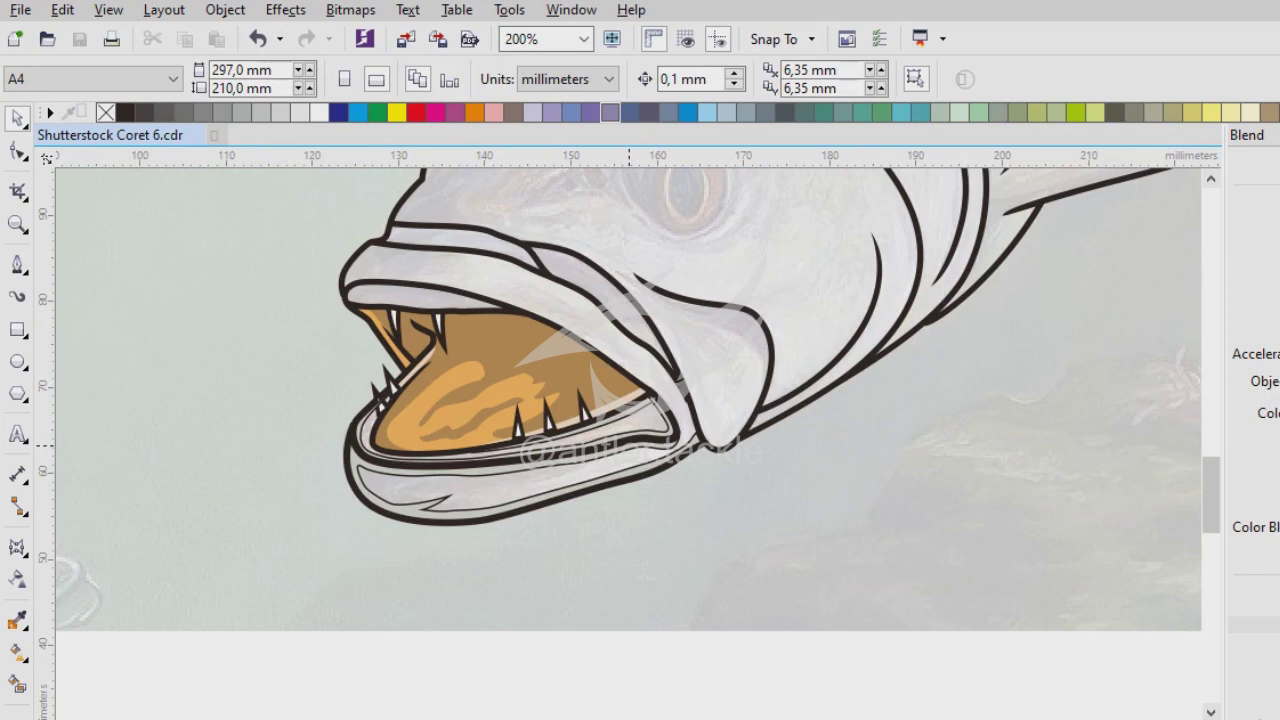
Draw a closed leaf-like Pen contour about 14 × 2 mm inside the upper lip's underside, above the front teeth.
scroll(334, 266, up, 3)
key(space)
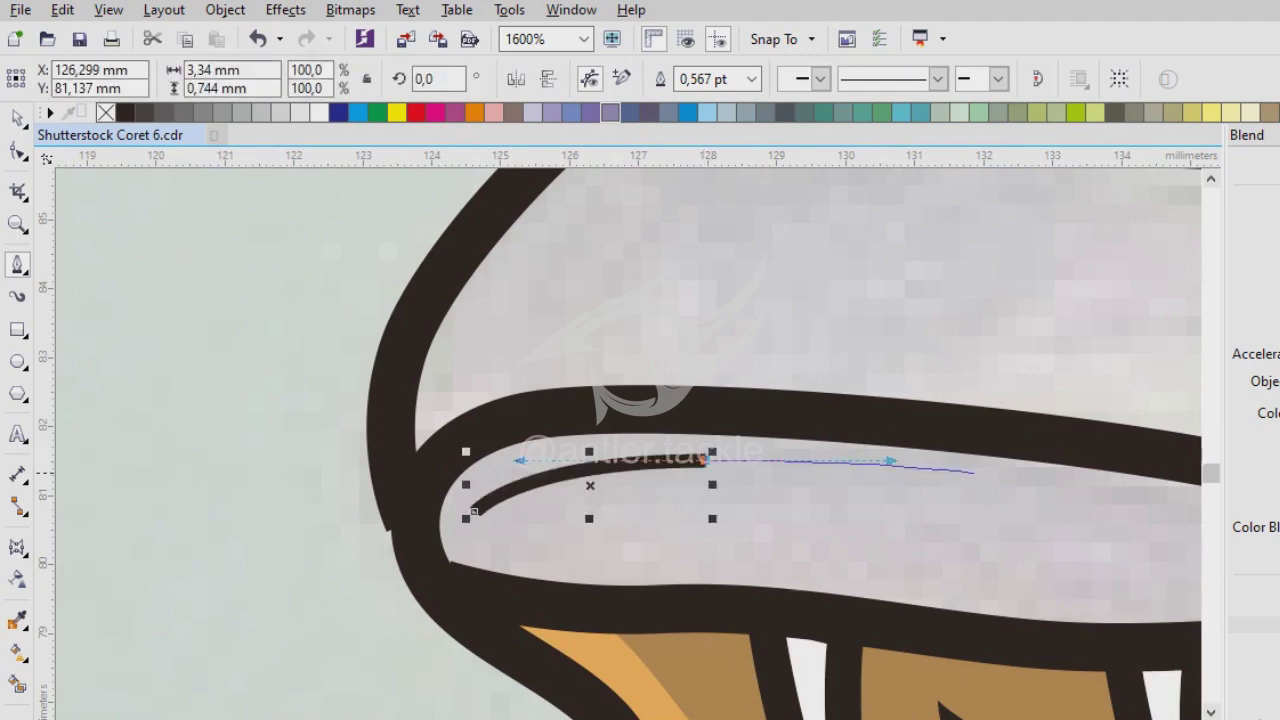
scroll(886, 457, right, 5)
click(1200, 522)
click(671, 529)
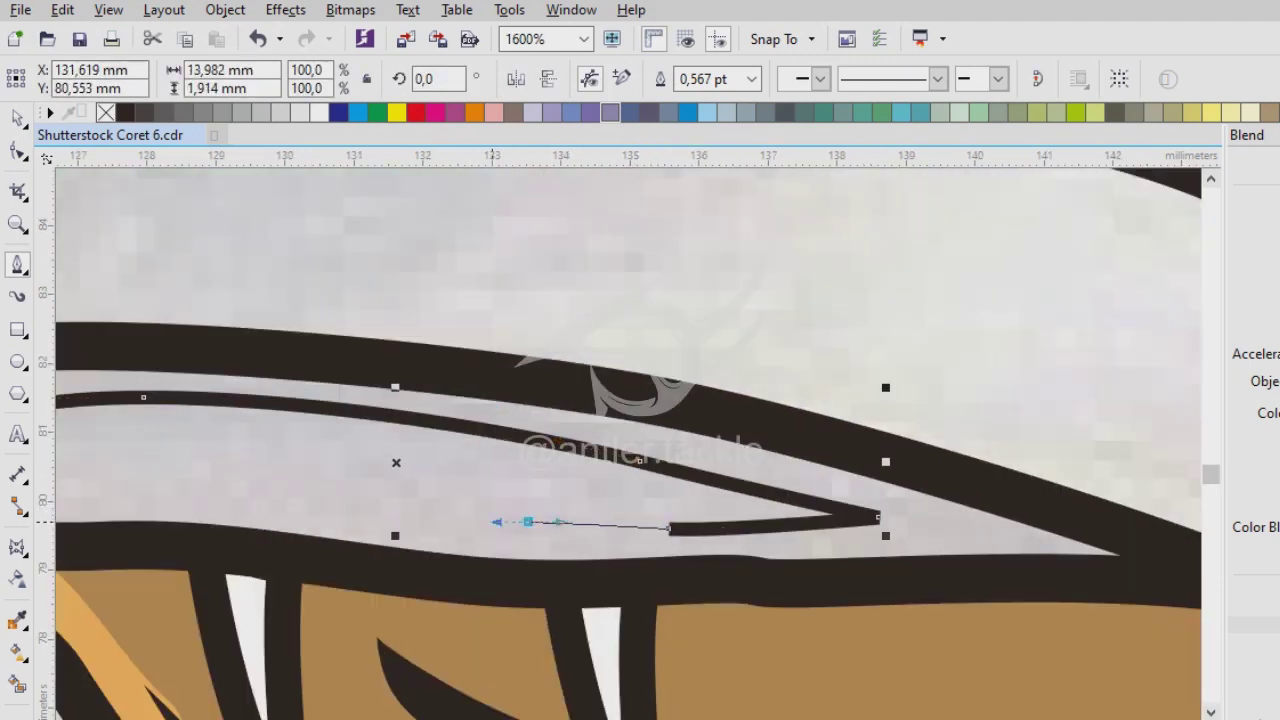
click(525, 522)
scroll(525, 522, left, 4)
click(493, 433)
drag(390, 430, 322, 430)
click(232, 395)
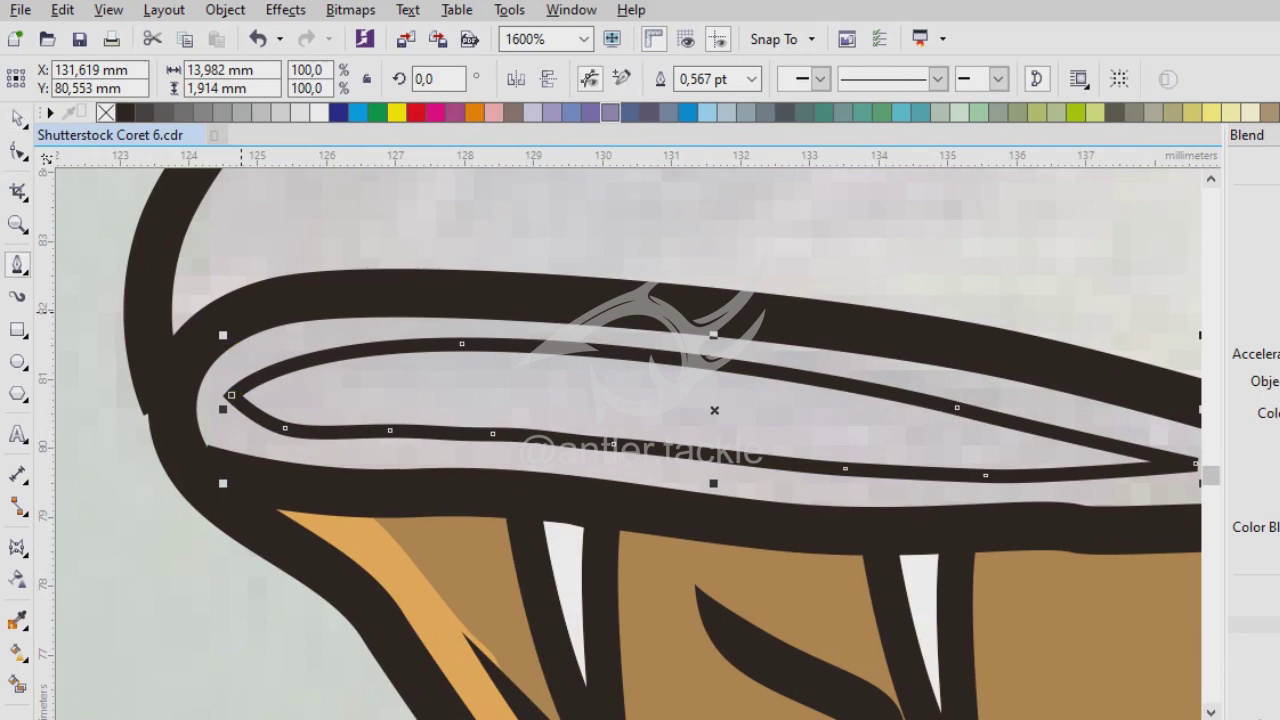
Draw a closed outer boundary along the black outline around the leaf-like shape, about 19 × 3.4 mm.
click(240, 303)
click(406, 291)
scroll(958, 330, down, 2)
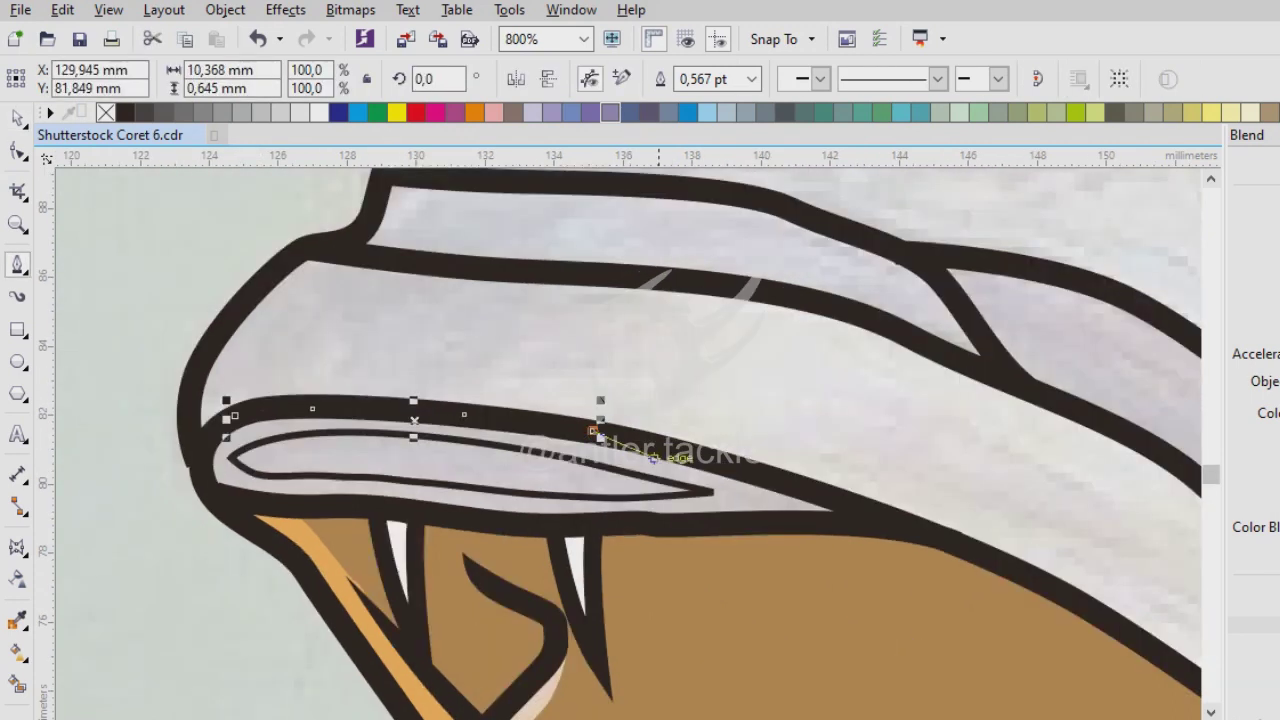
scroll(700, 470, up, 2)
click(645, 453)
click(835, 508)
click(928, 552)
drag(771, 573, 752, 573)
scroll(344, 571, up, 2)
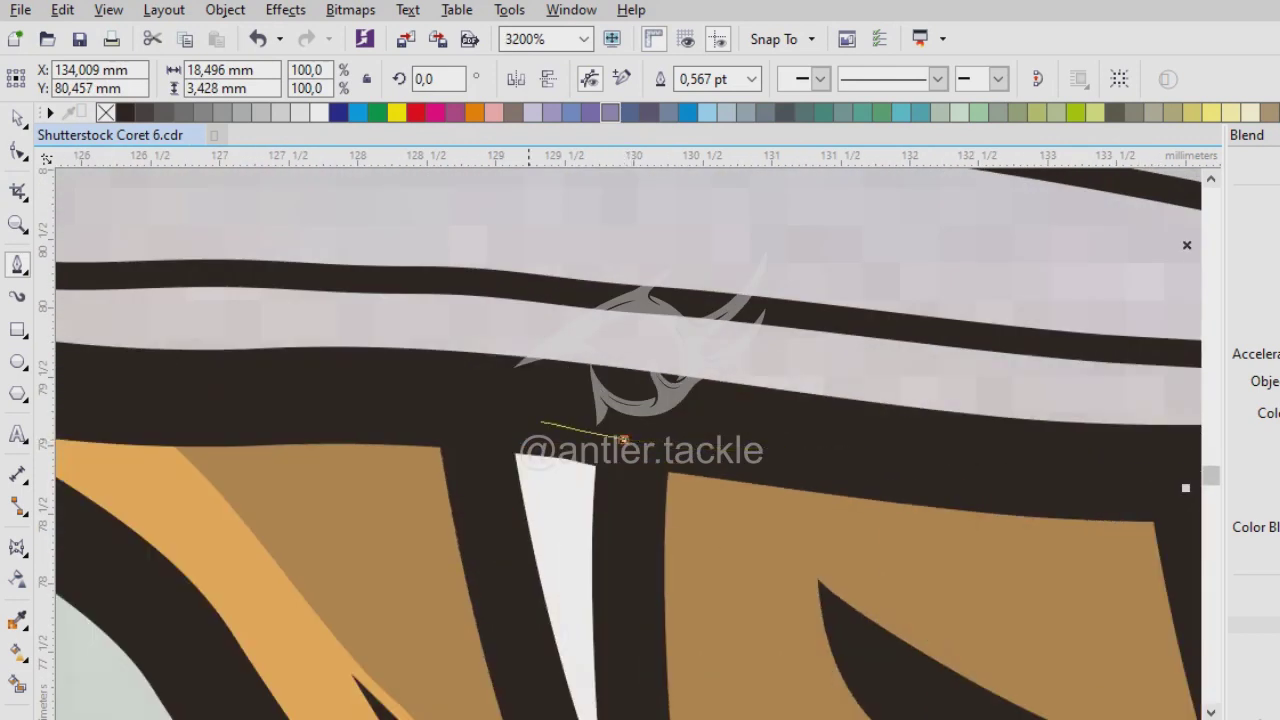
scroll(520, 447, down, 2)
scroll(440, 262, down, 6)
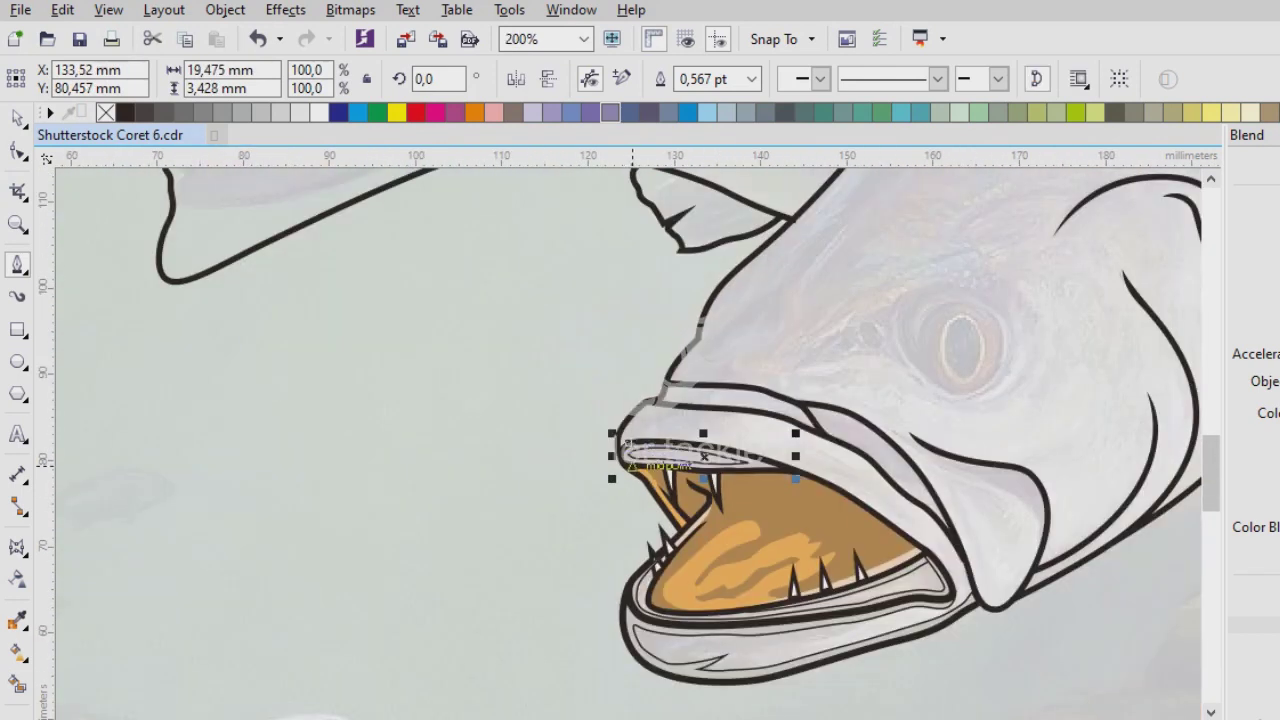
Fill the outer shape on the upper lip's underside with the sampled light grey-green colour.
scroll(640, 440, up, 2)
key(i)
scroll(671, 471, up, 2)
scroll(376, 345, down, 4)
scroll(376, 345, up, 6)
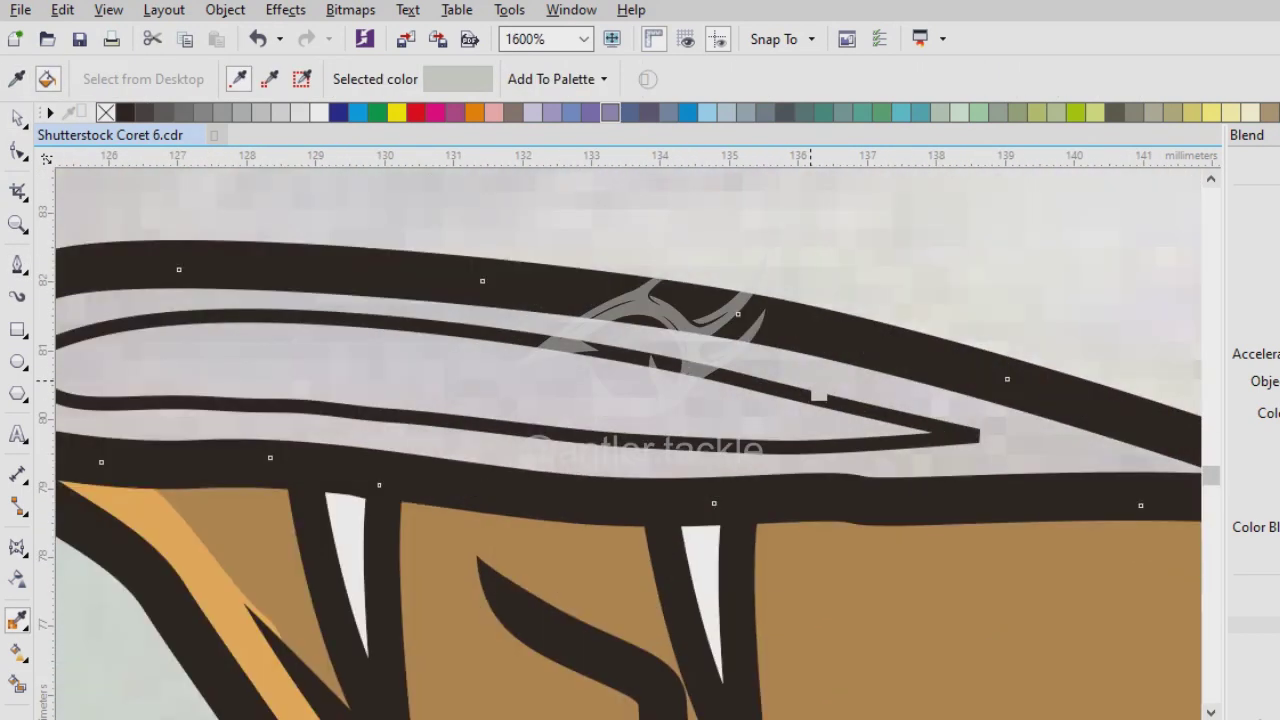
key(space)
Fill the leaf-like shape on the upper lip's underside with the sampled very light grey and remove its outline.
scroll(596, 346, down, 8)
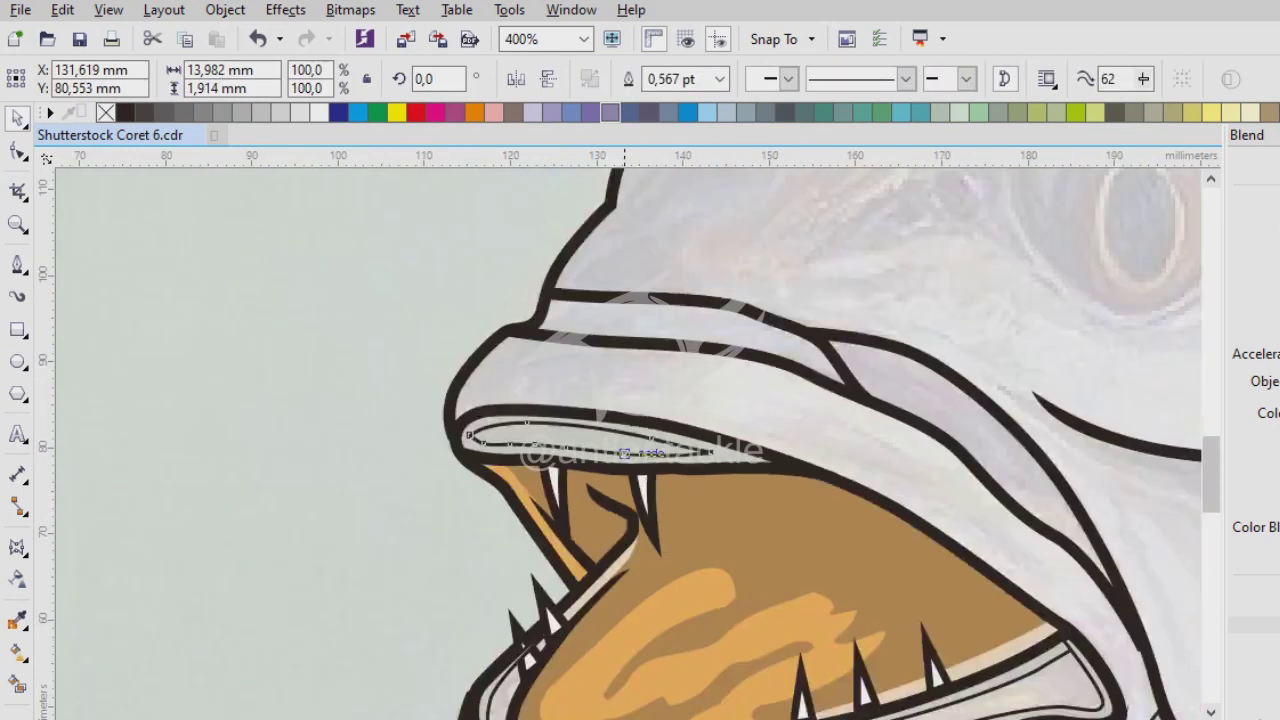
scroll(596, 346, up, 2)
key(i)
scroll(596, 346, up, 3)
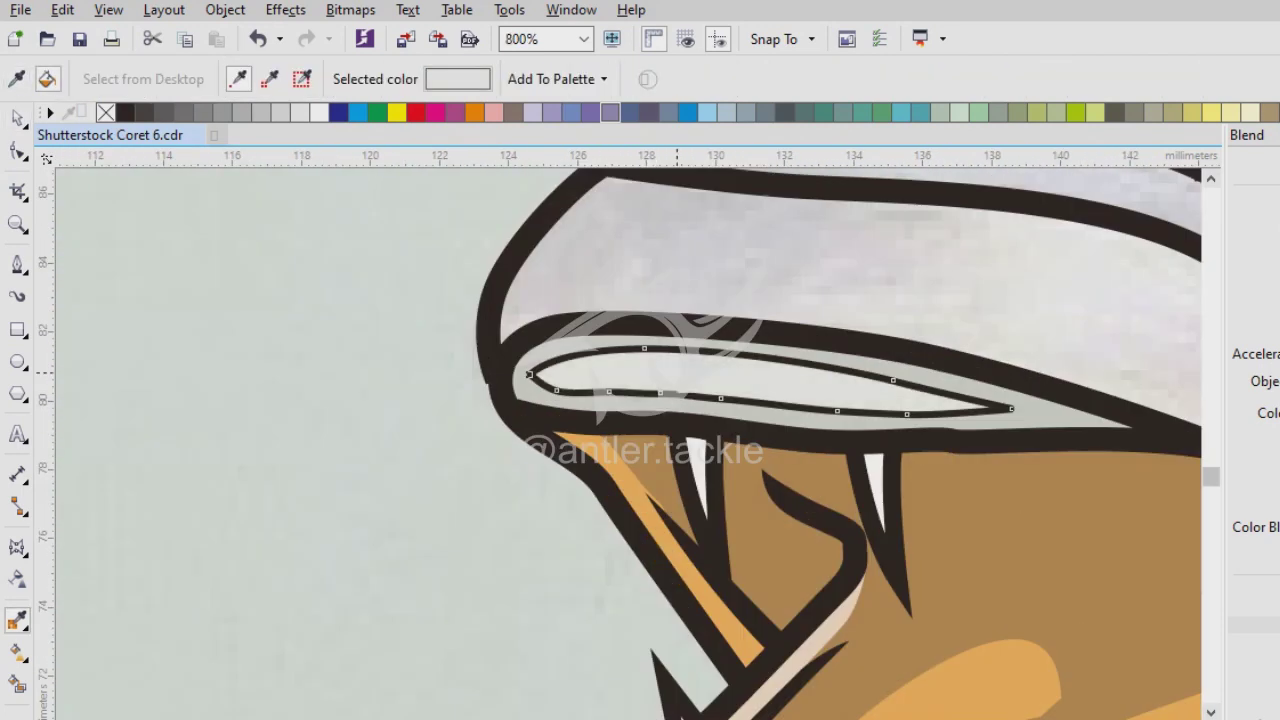
key(space)
right_click(105, 112)
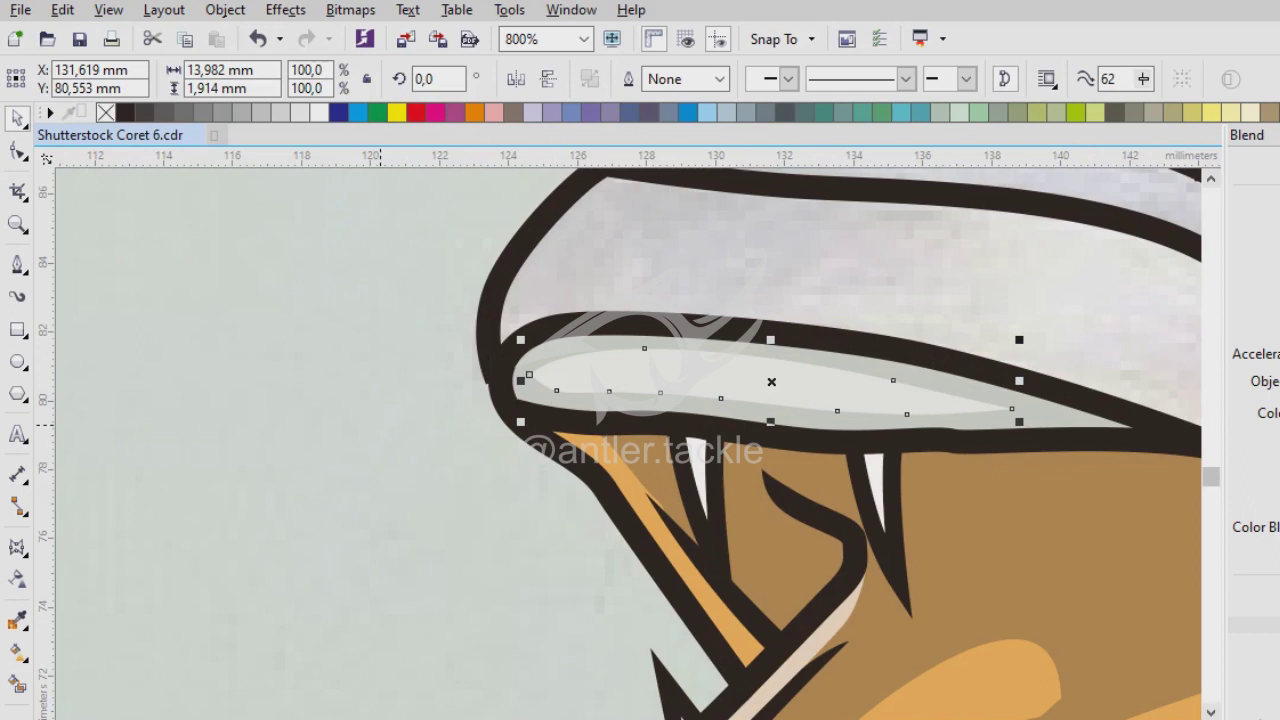
Start a Pen curve at the front of the upper lip, following just inside the lip's upper black outline.
key(F5)
scroll(843, 444, up, 3)
scroll(463, 445, up, 1)
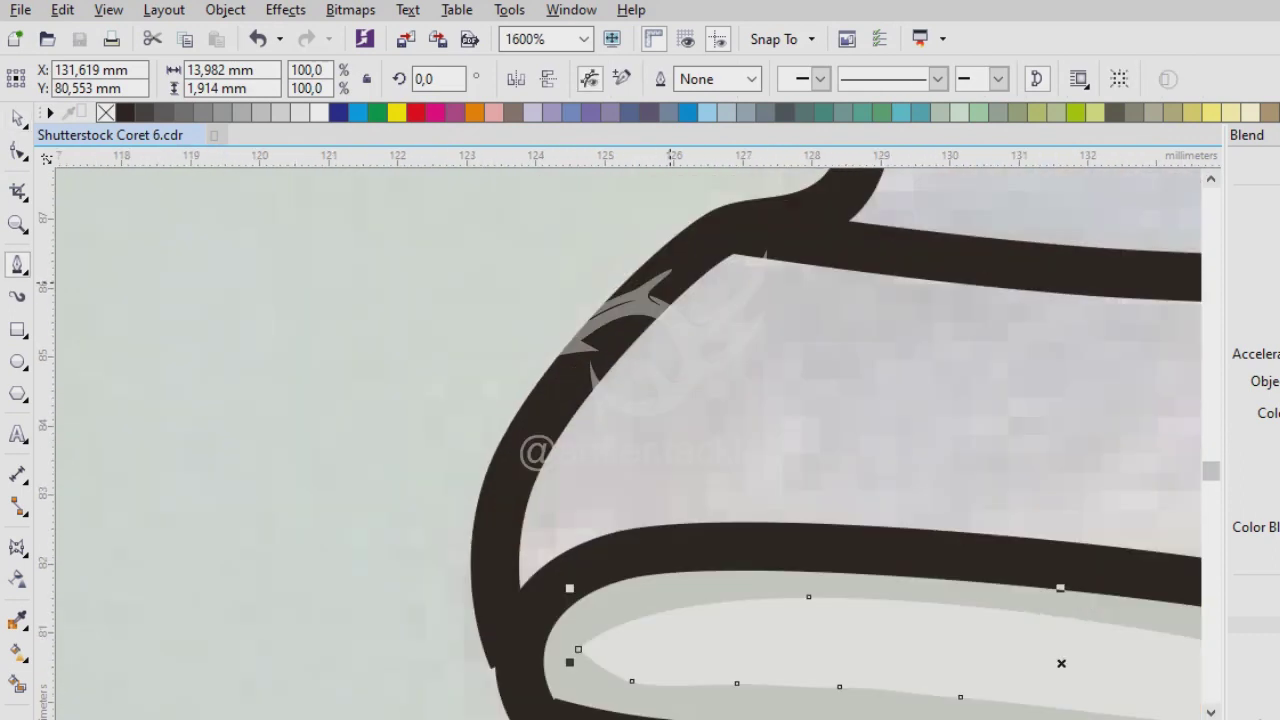
click(520, 541)
drag(737, 289, 800, 283)
drag(690, 437, 771, 437)
drag(1096, 484, 1175, 490)
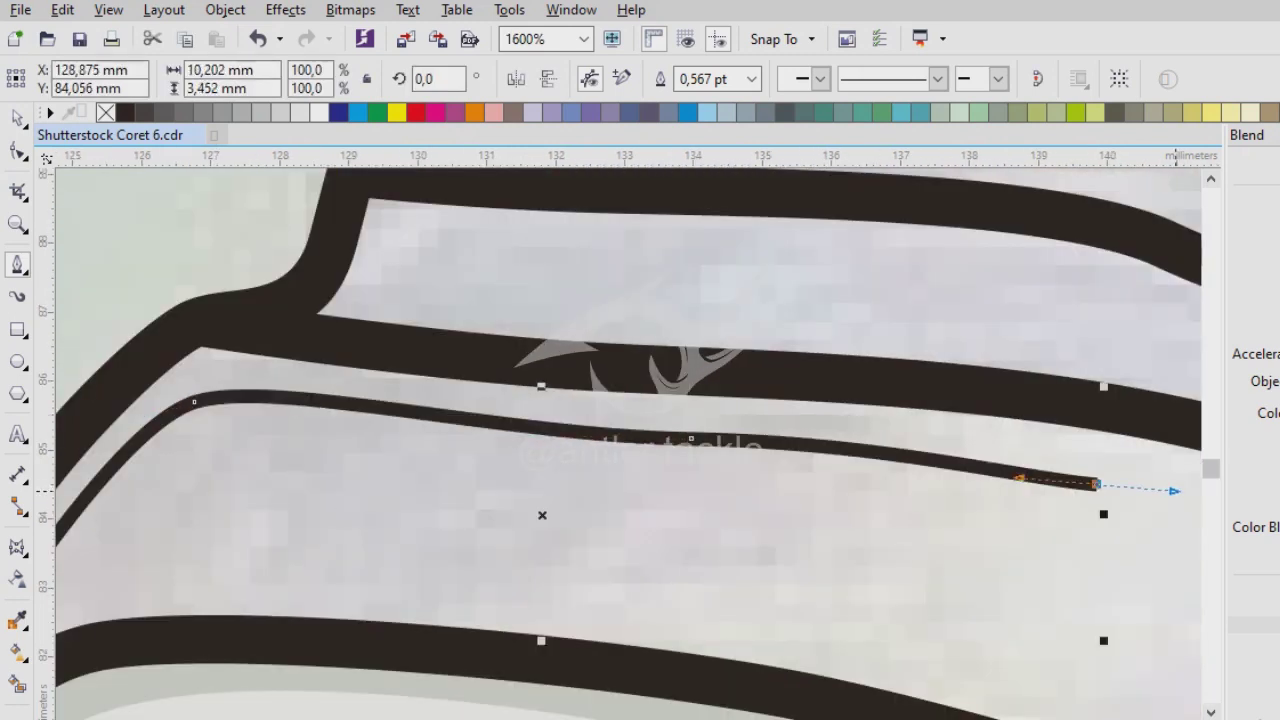
Continue the Pen curve along the upper lip down to the mouth corner, about 41 × 22 mm.
scroll(1175, 490, right, 5)
drag(857, 563, 957, 594)
scroll(623, 429, down, 1)
drag(645, 425, 857, 614)
scroll(857, 614, up, 1)
scroll(608, 363, down, 2)
scroll(614, 423, up, 1)
drag(566, 298, 700, 471)
scroll(620, 405, up, 1)
scroll(700, 471, up, 2)
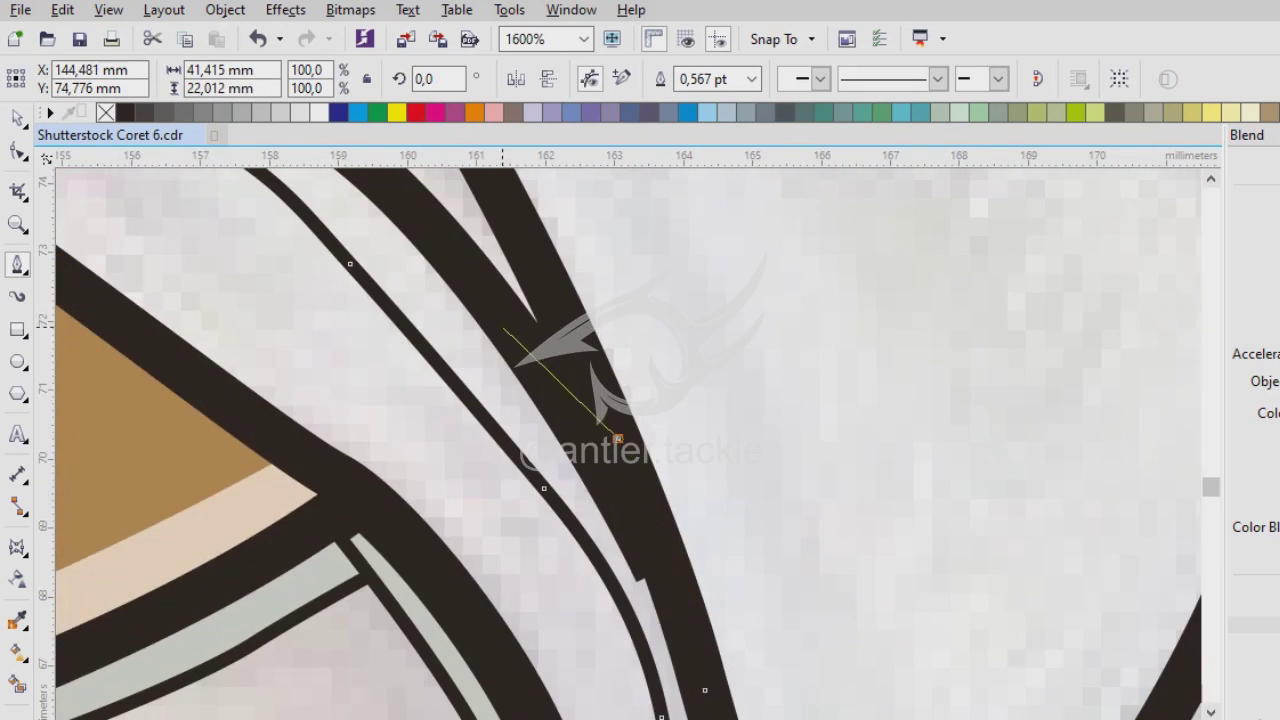
Close the upper lip's shading contour back along the black outline and around outside the lip's front, about 44 × 24 mm.
scroll(515, 348, down, 2)
scroll(952, 610, up, 2)
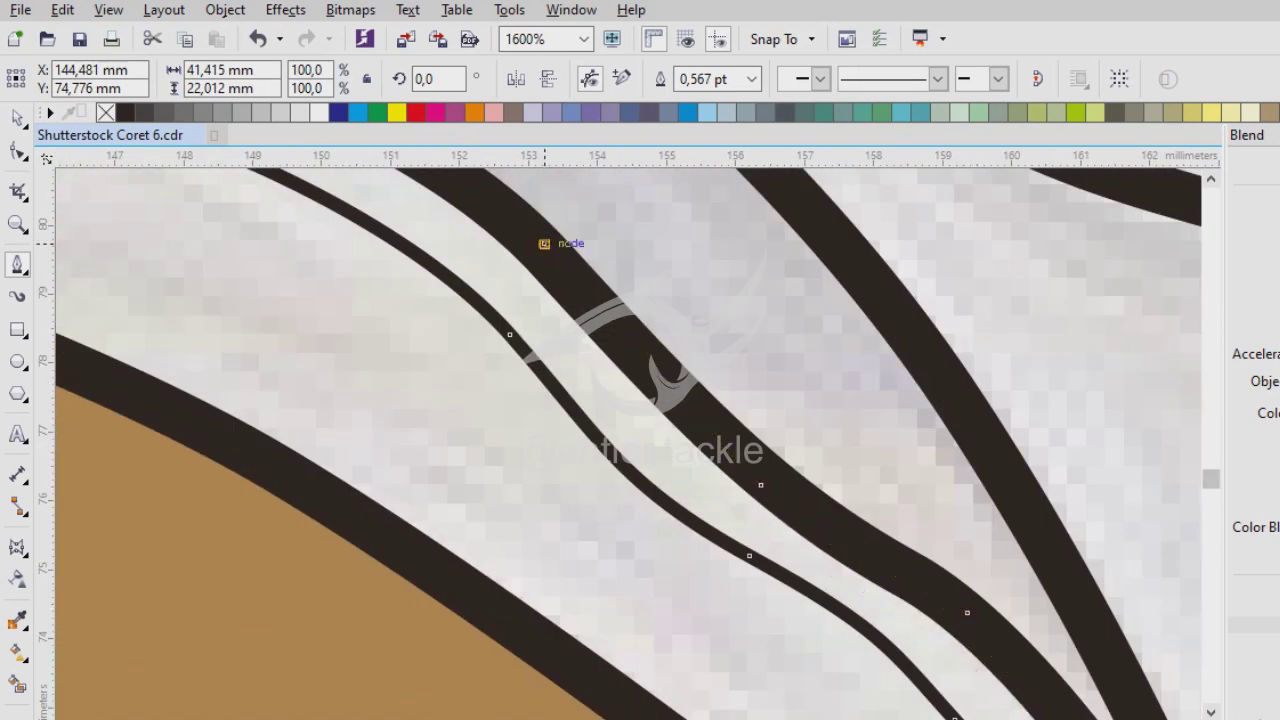
scroll(544, 243, down, 1)
scroll(865, 583, up, 1)
scroll(613, 435, down, 1)
scroll(212, 307, up, 1)
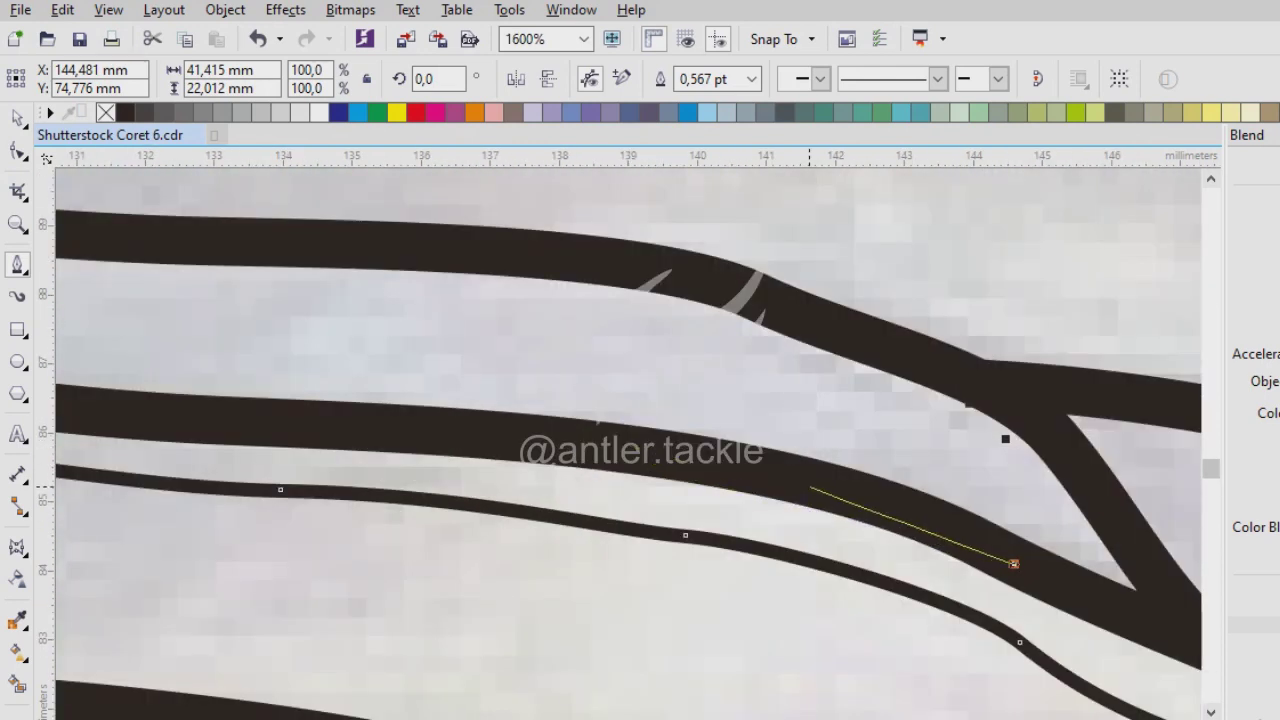
scroll(810, 487, down, 1)
scroll(512, 425, up, 1)
scroll(210, 366, down, 1)
click(530, 492)
click(482, 650)
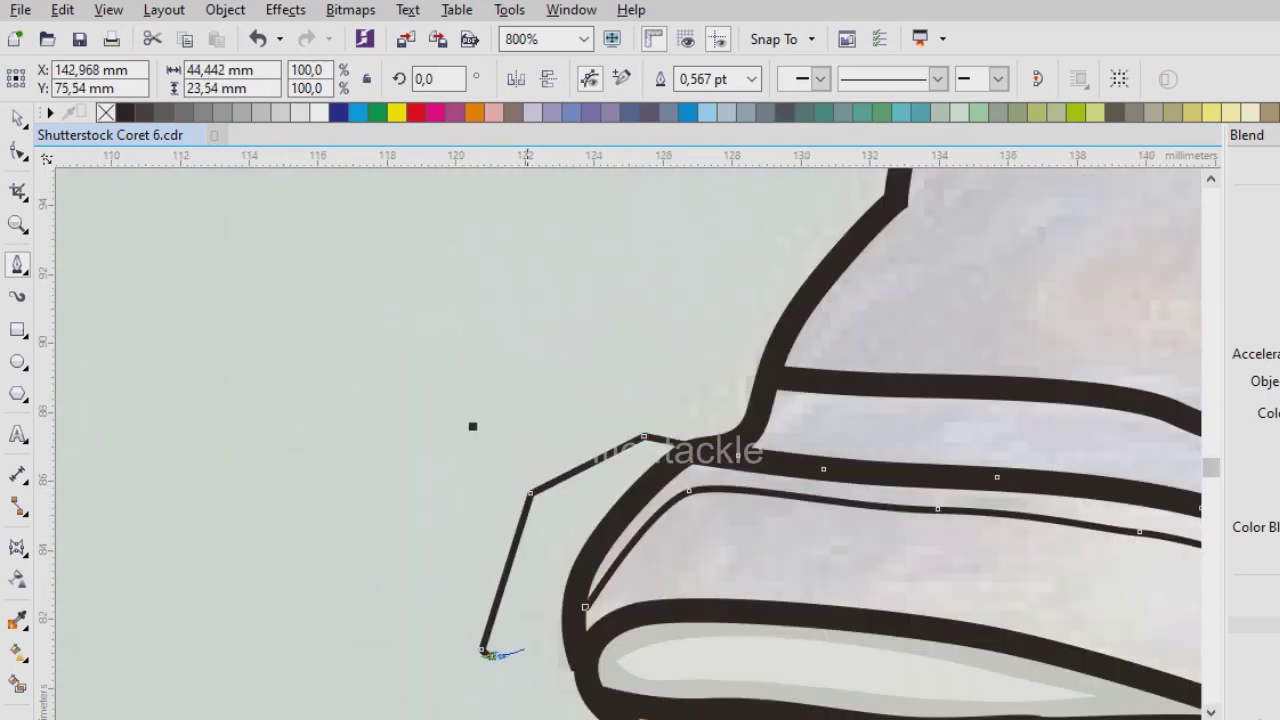
click(578, 611)
Remove the part of the shading contour outside the lip's outline and try to fill the band with light grey-green.
scroll(578, 611, up, 1)
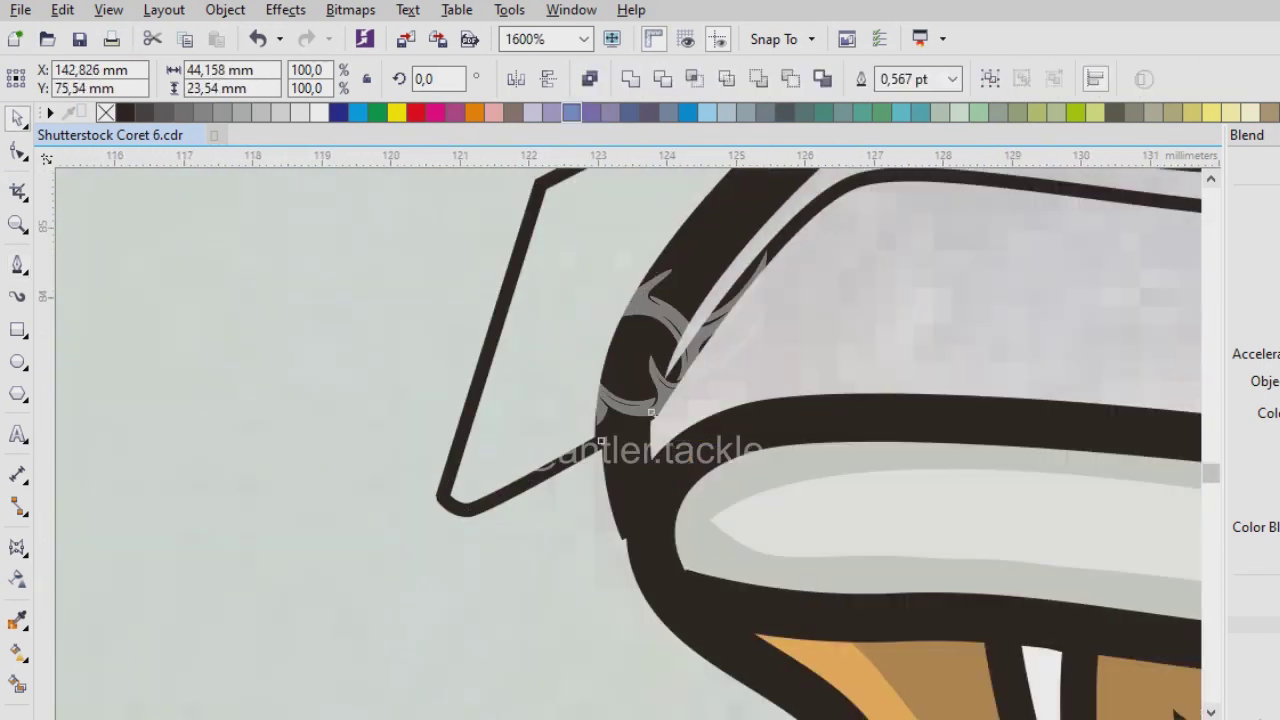
key(Delete)
key(i)
click(740, 490)
scroll(740, 490, down, 1)
scroll(1072, 296, up, 1)
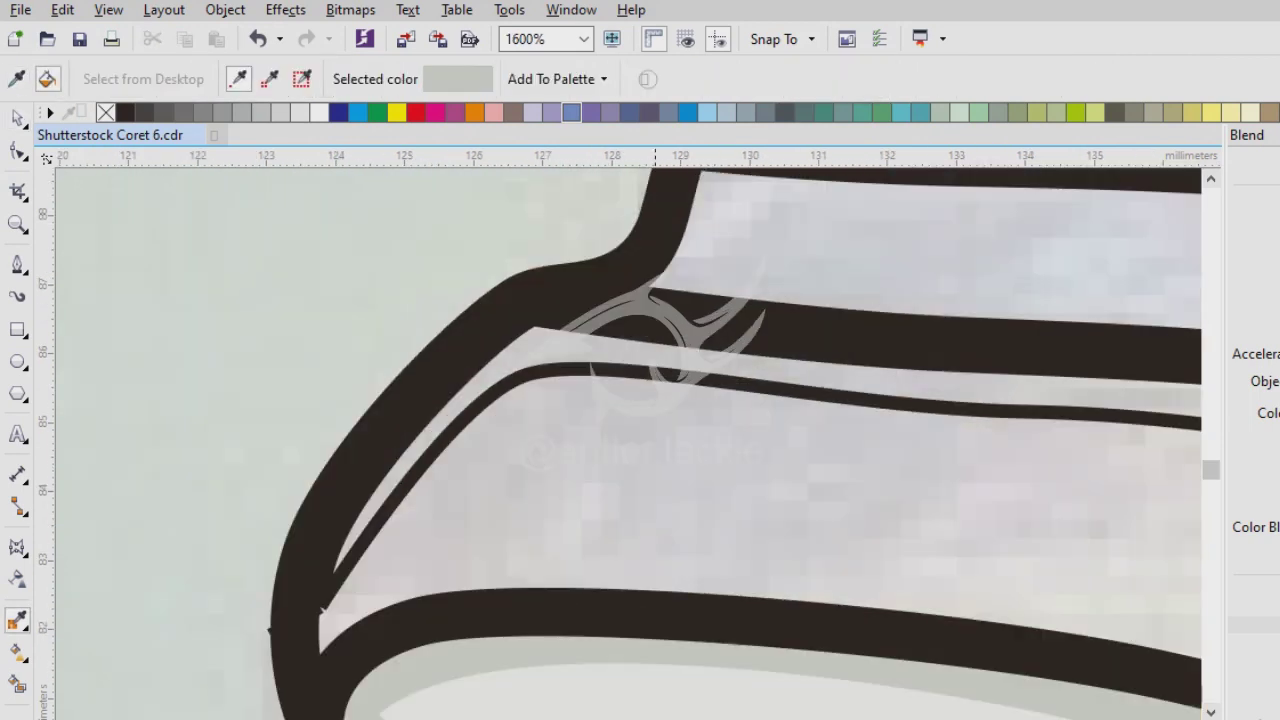
key(ctrl+z)
key(ctrl+z)
key(ctrl+shift+z)
Join the shading contour's open end nodes and fill the upper lip's band with the sampled light grey-green.
scroll(488, 414, down, 3)
scroll(753, 579, up, 2)
key(F10)
scroll(753, 579, up, 2)
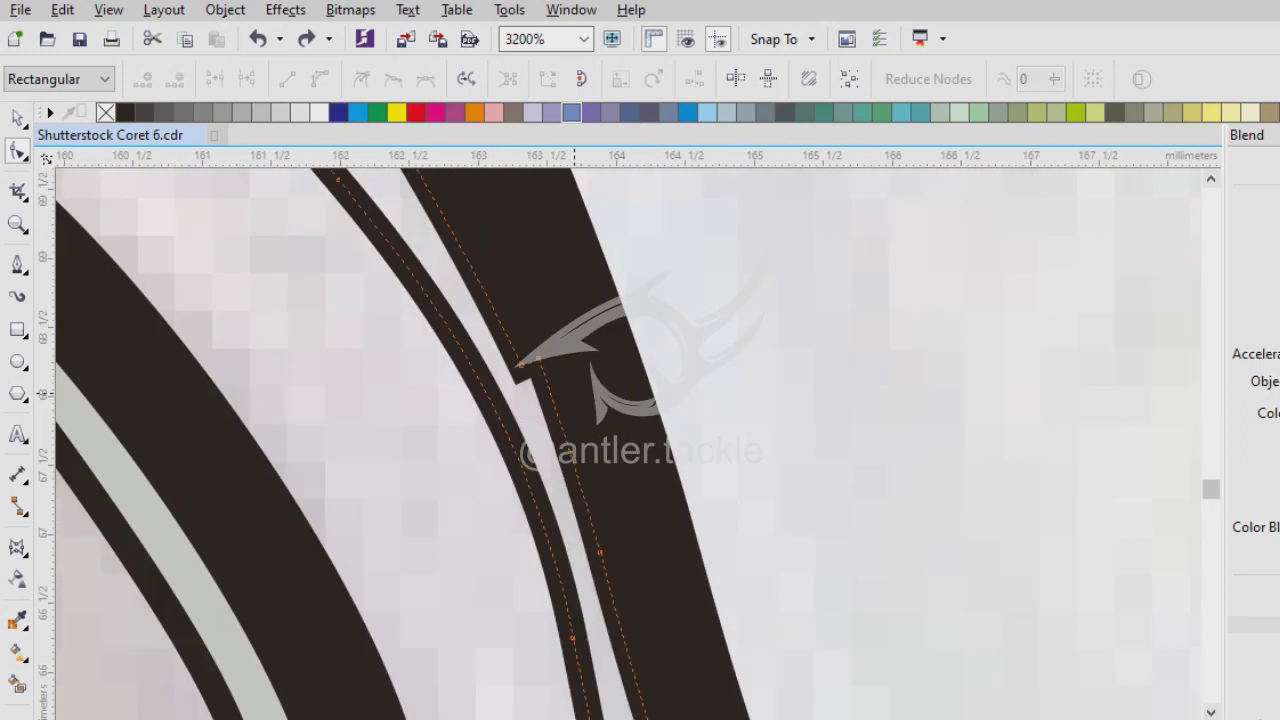
scroll(753, 579, down, 4)
scroll(358, 380, up, 5)
click(618, 491)
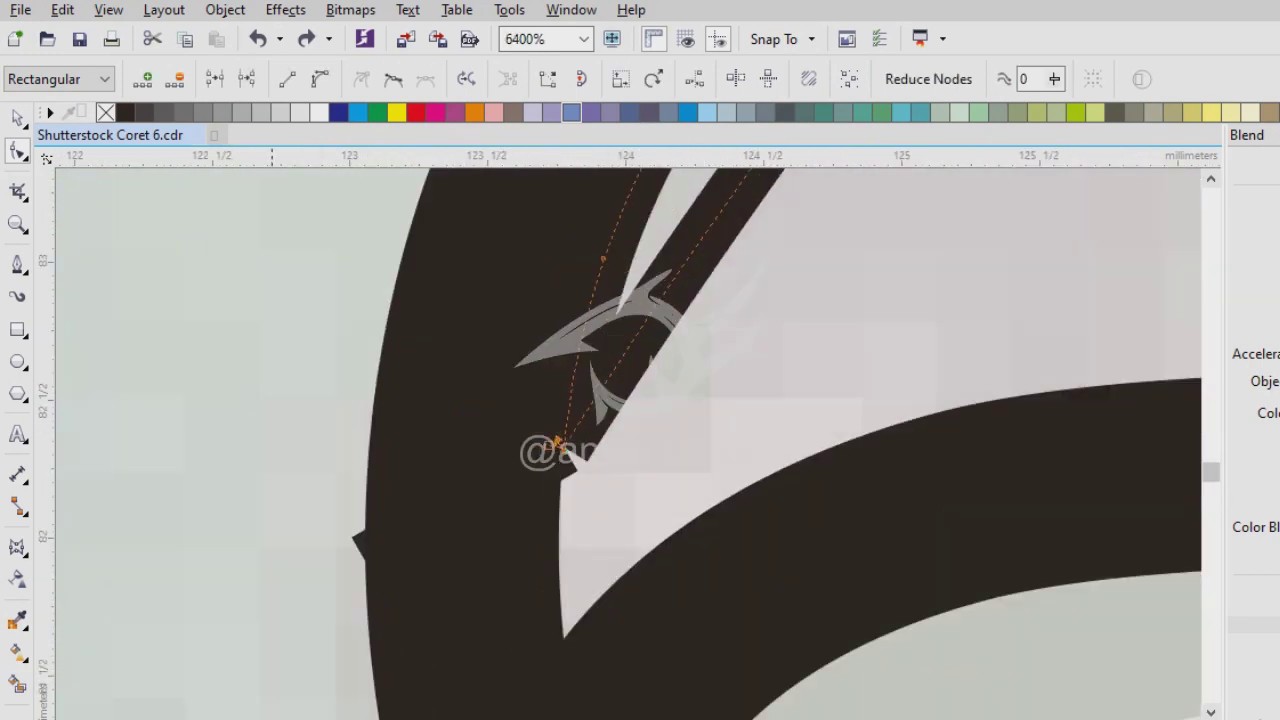
scroll(618, 491, down, 3)
scroll(700, 424, down, 1)
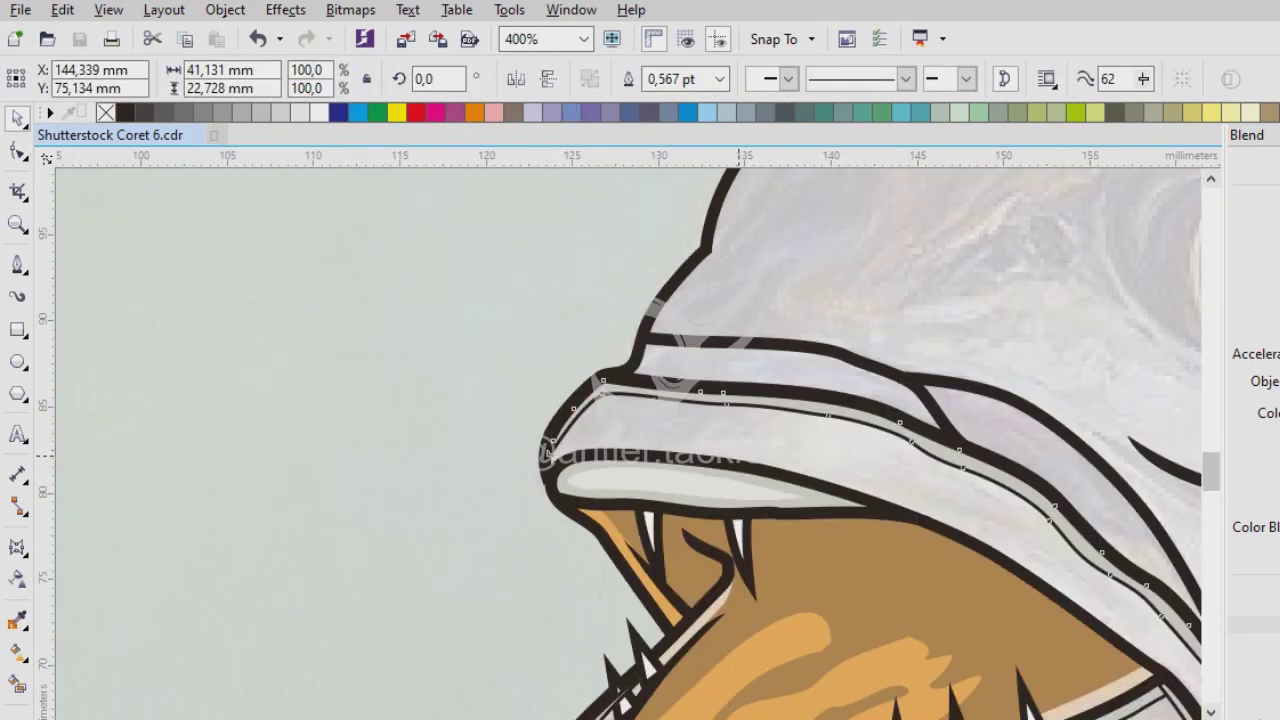
Start a second Pen curve at the lip's front, running just above the upper lip's lower black outline, about 25 × 5.5 mm.
scroll(700, 424, up, 2)
scroll(700, 424, up, 1)
key(F5)
click(450, 551)
drag(733, 447, 782, 440)
scroll(786, 449, down, 1)
drag(1006, 474, 1120, 486)
scroll(914, 506, right, 3)
scroll(712, 482, down, 2)
scroll(712, 482, up, 2)
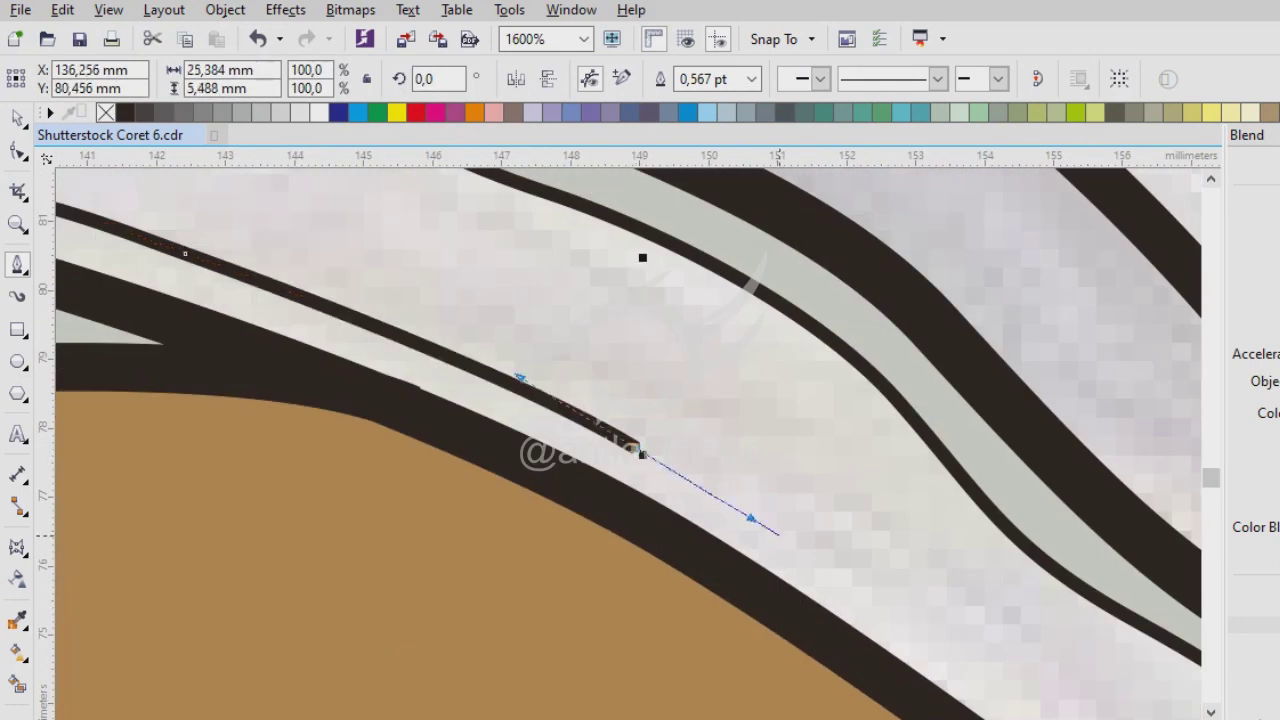
Continue the lower shading curve along the upper lip and around the mouth corner to about 40 × 20 mm.
scroll(749, 517, down, 1)
scroll(657, 451, up, 2)
scroll(723, 451, right, 2)
scroll(626, 506, down, 1)
scroll(626, 506, down, 1)
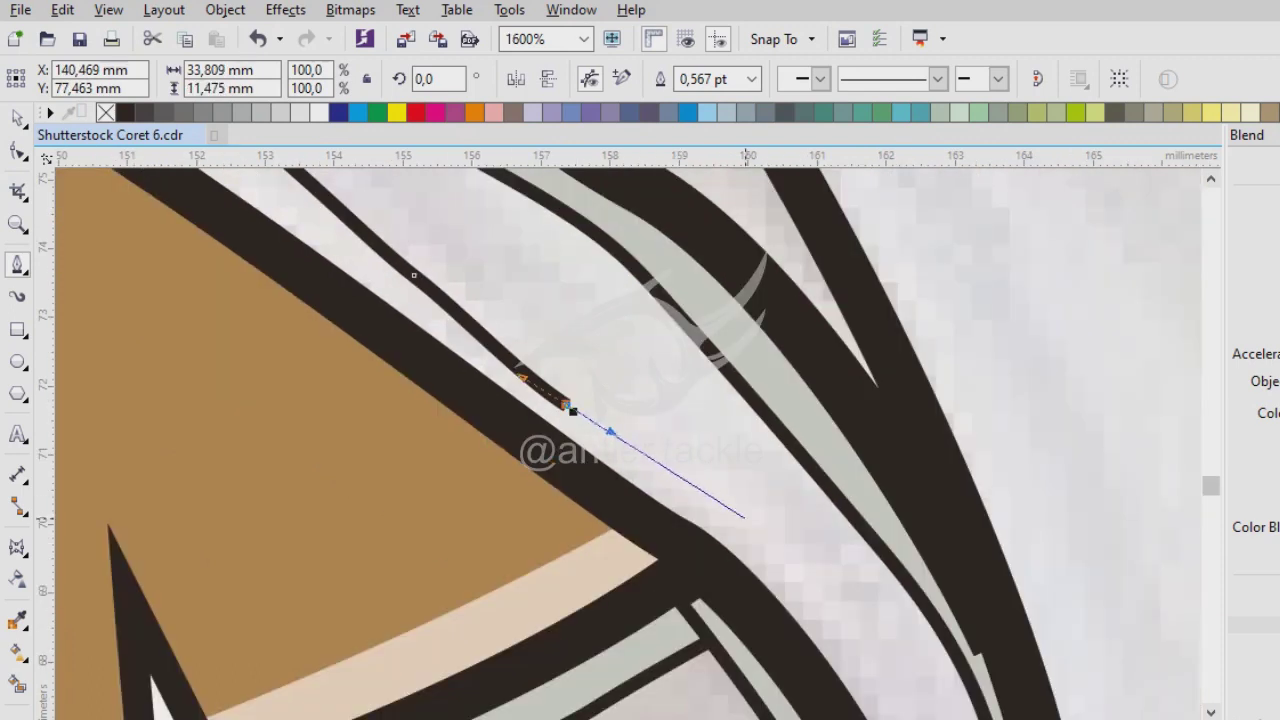
scroll(729, 508, right, 2)
scroll(700, 450, down, 2)
click(604, 432)
drag(635, 570, 638, 598)
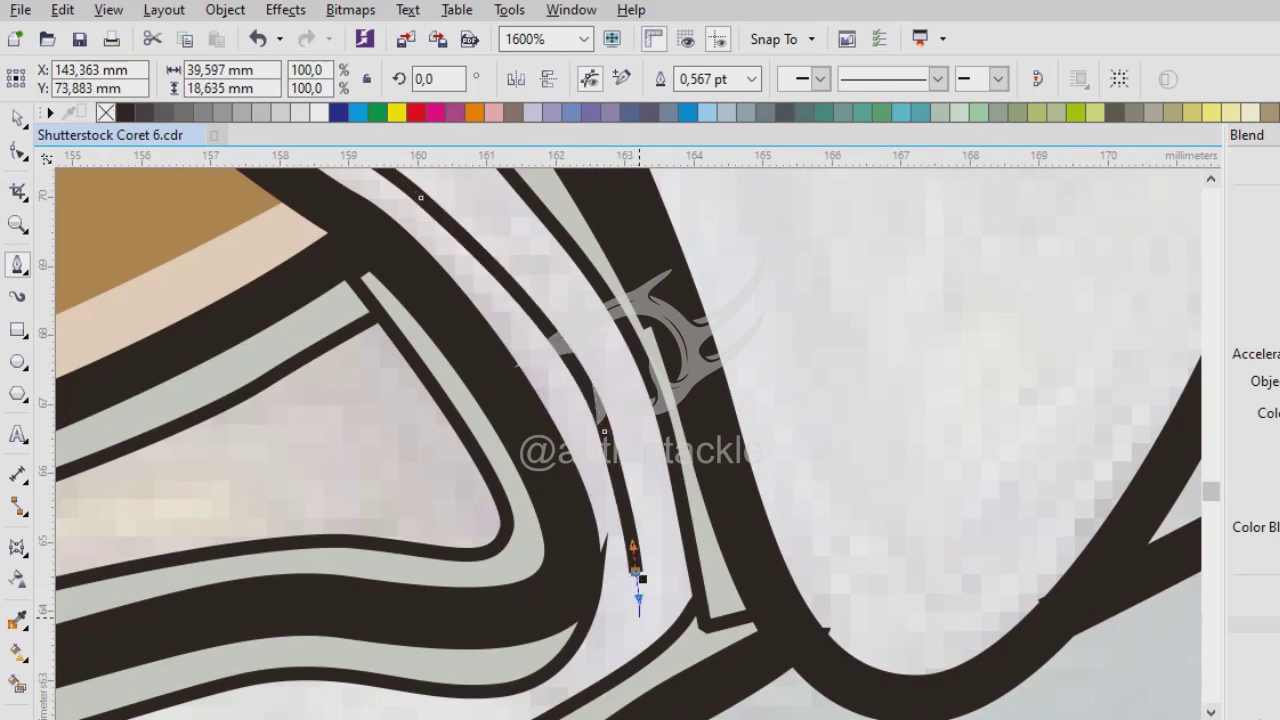
scroll(625, 627, down, 2)
scroll(564, 288, down, 1)
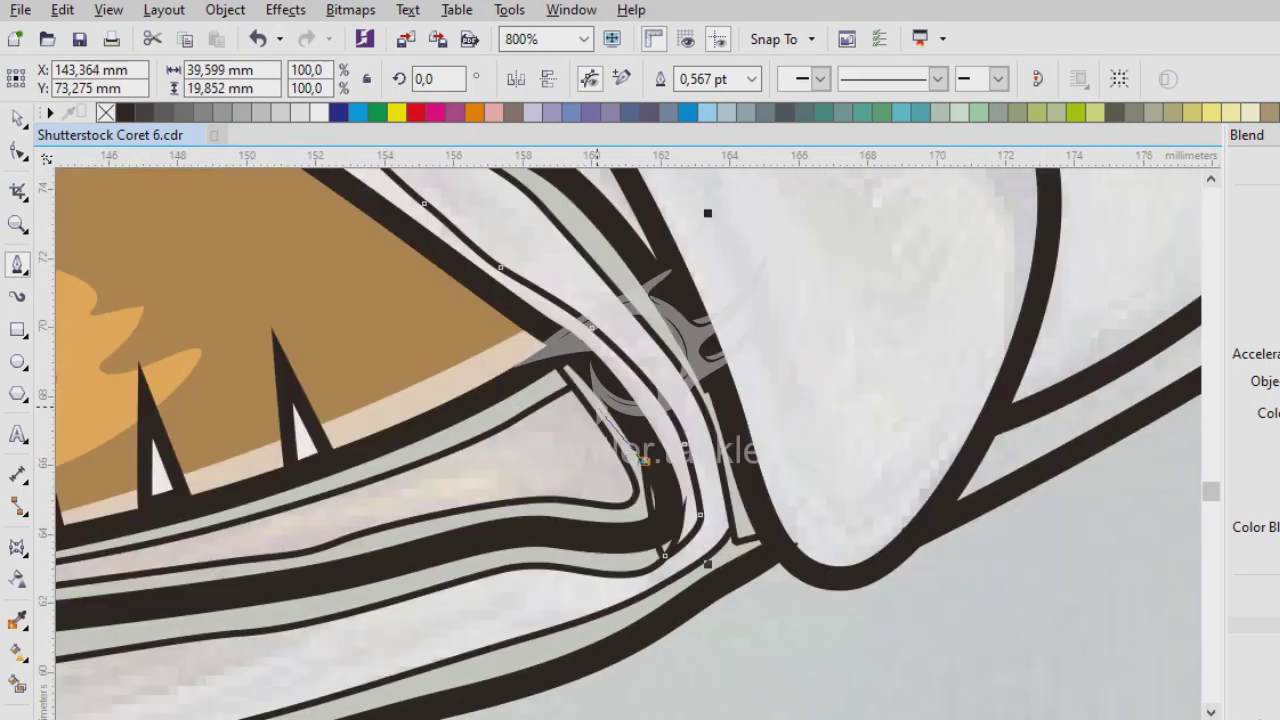
Close the lower shading contour by tracing back along the upper lip's lower black outline to the lip's front.
scroll(564, 288, up, 1)
scroll(564, 288, down, 3)
scroll(564, 288, up, 2)
scroll(252, 538, down, 1)
scroll(850, 638, up, 1)
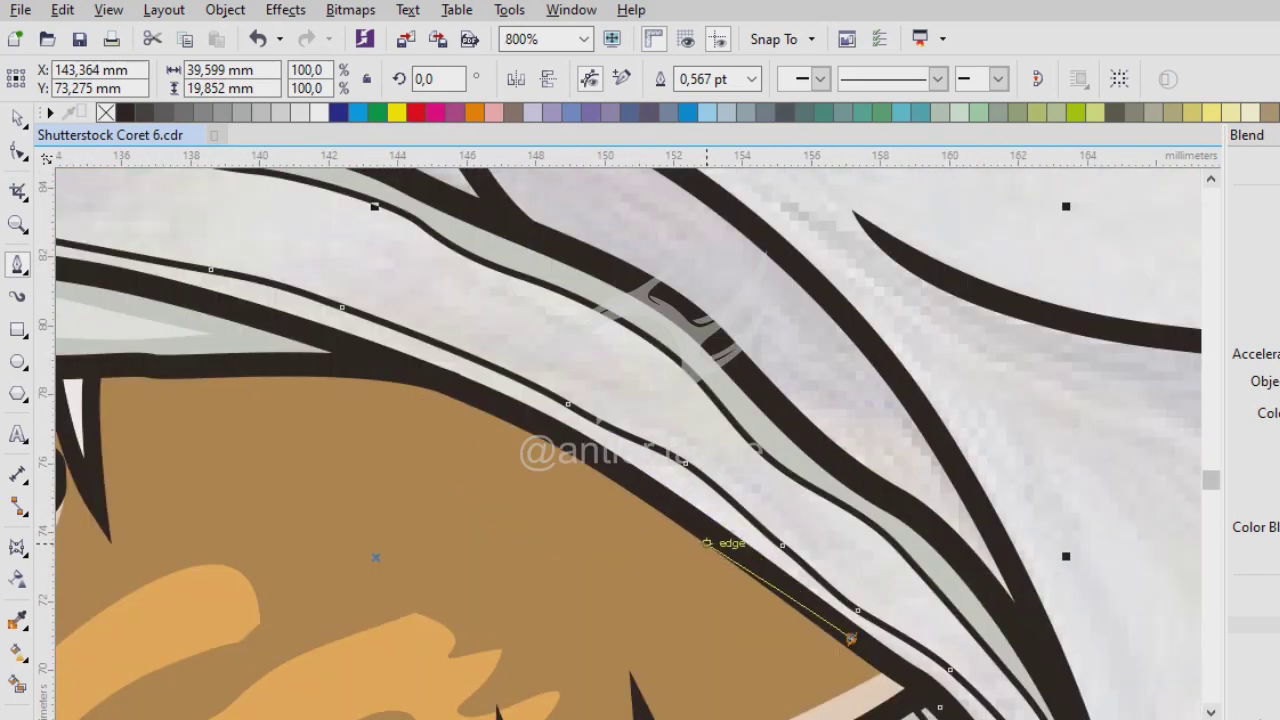
scroll(490, 403, up, 1)
scroll(286, 334, down, 1)
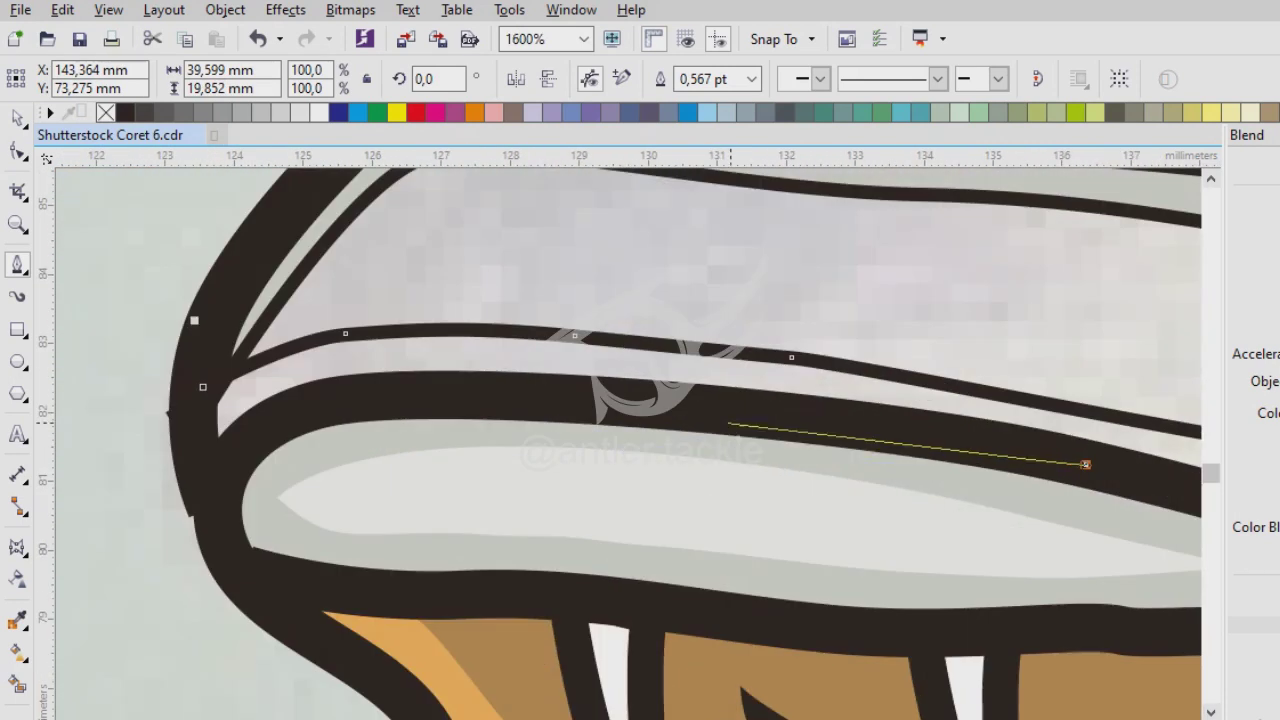
Fill the upper lip's lower shading band with the light grey-green colour.
key(space)
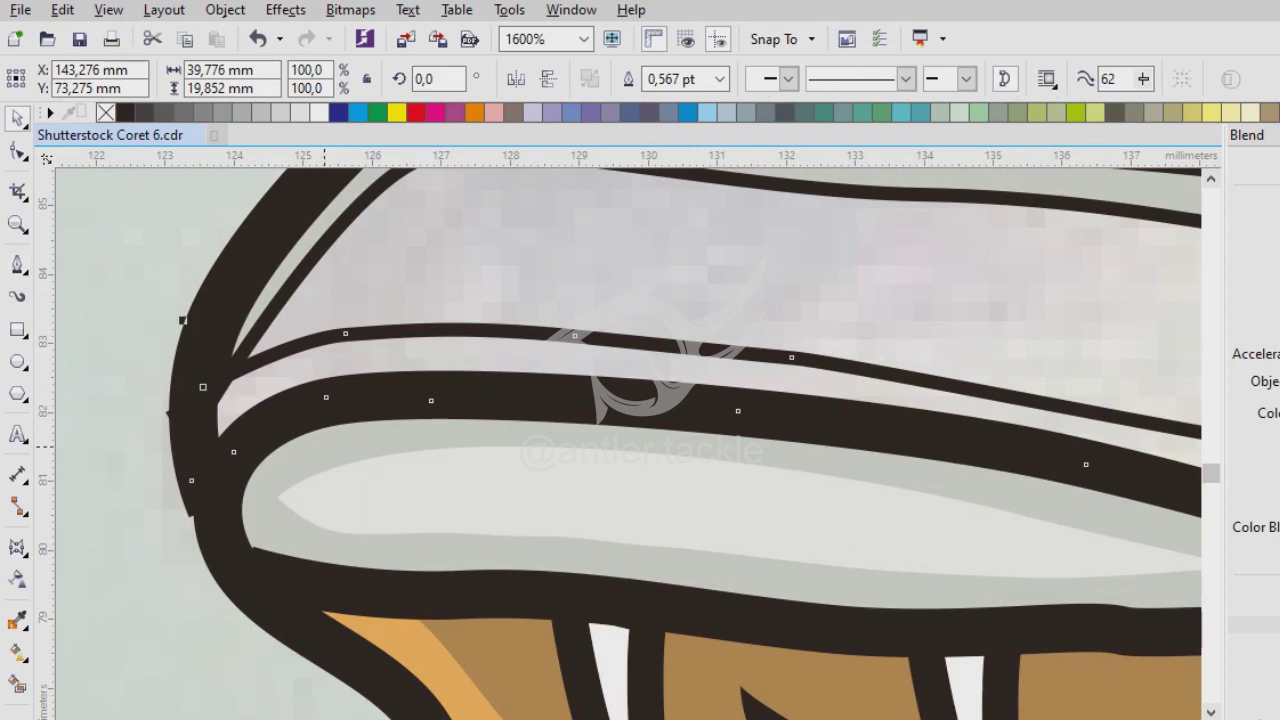
click(189, 510)
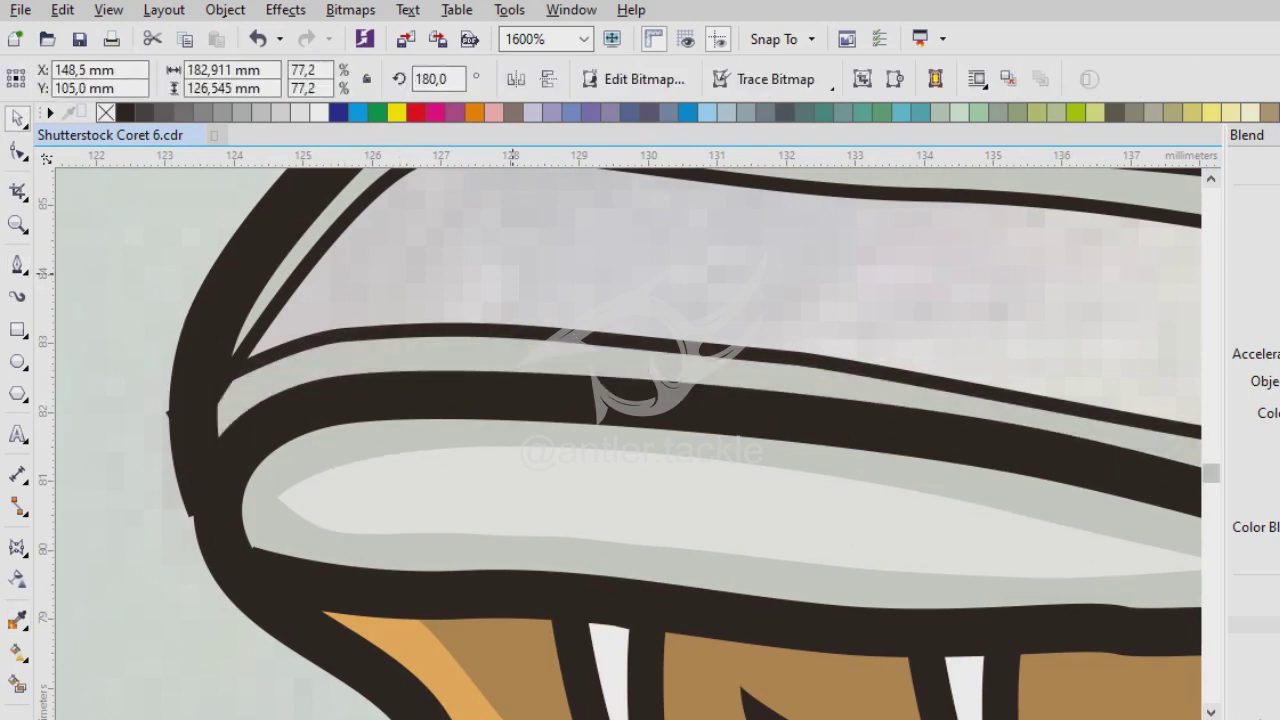
key(space)
scroll(733, 265, down, 3)
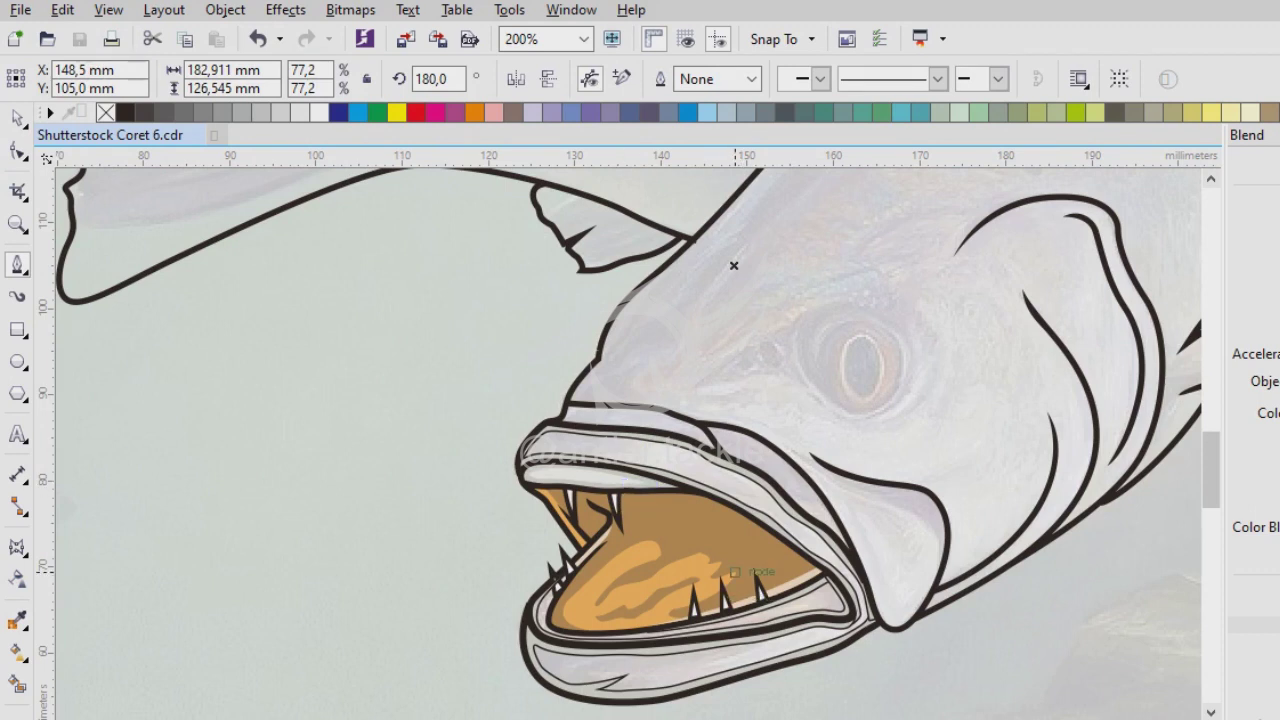
Draw a closed Pen contour along the upper edge of the strip above the upper lip, about 18 × 5.7 mm.
scroll(620, 430, up, 3)
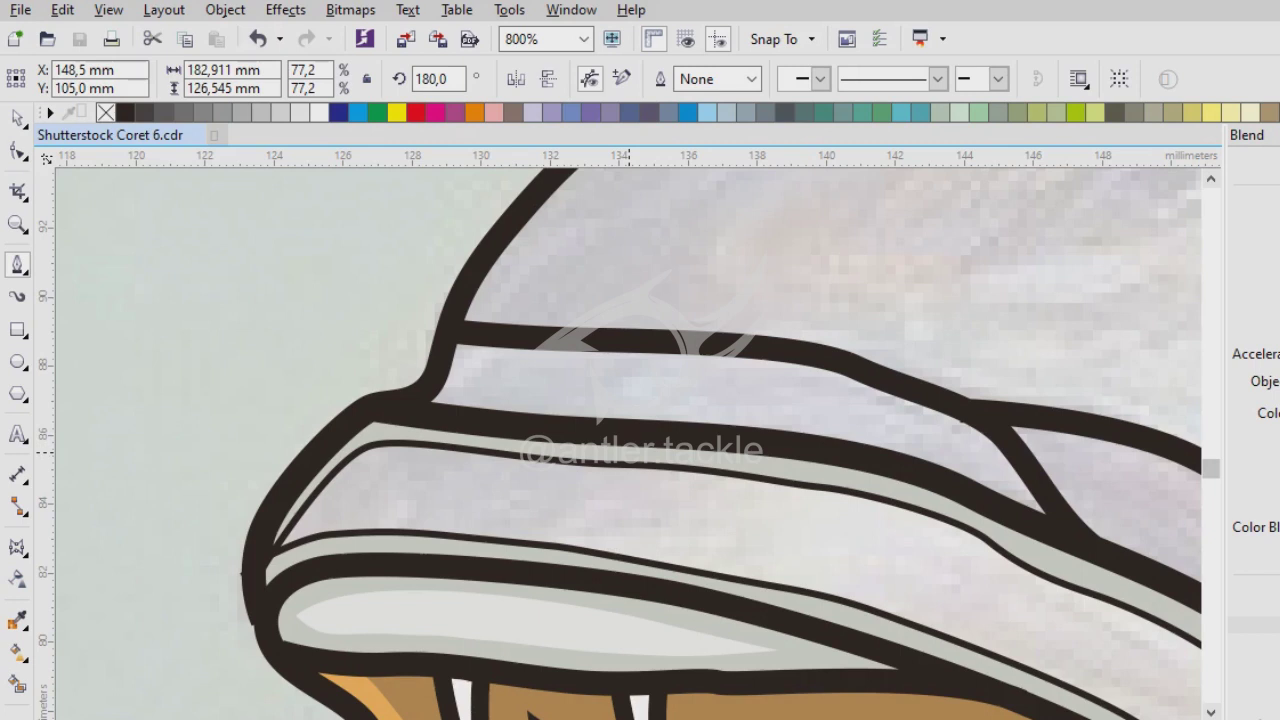
click(371, 366)
click(497, 440)
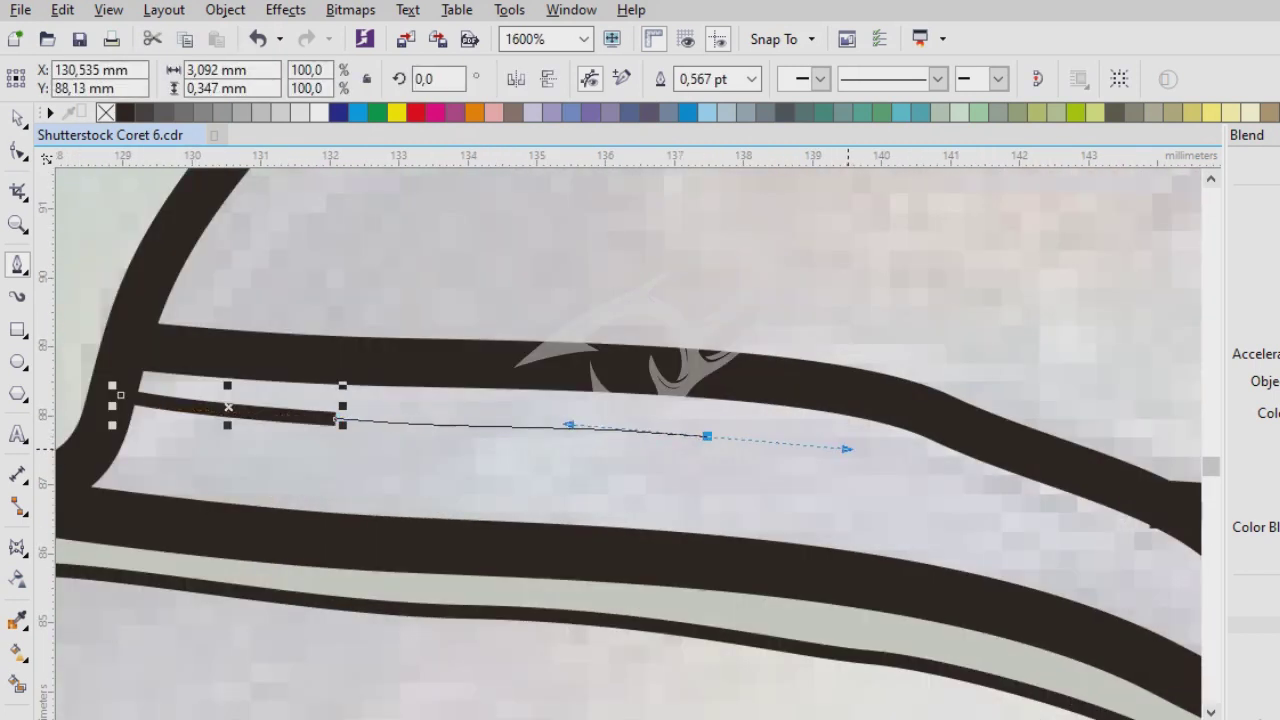
scroll(630, 447, down, 1)
scroll(700, 480, up, 1)
click(746, 517)
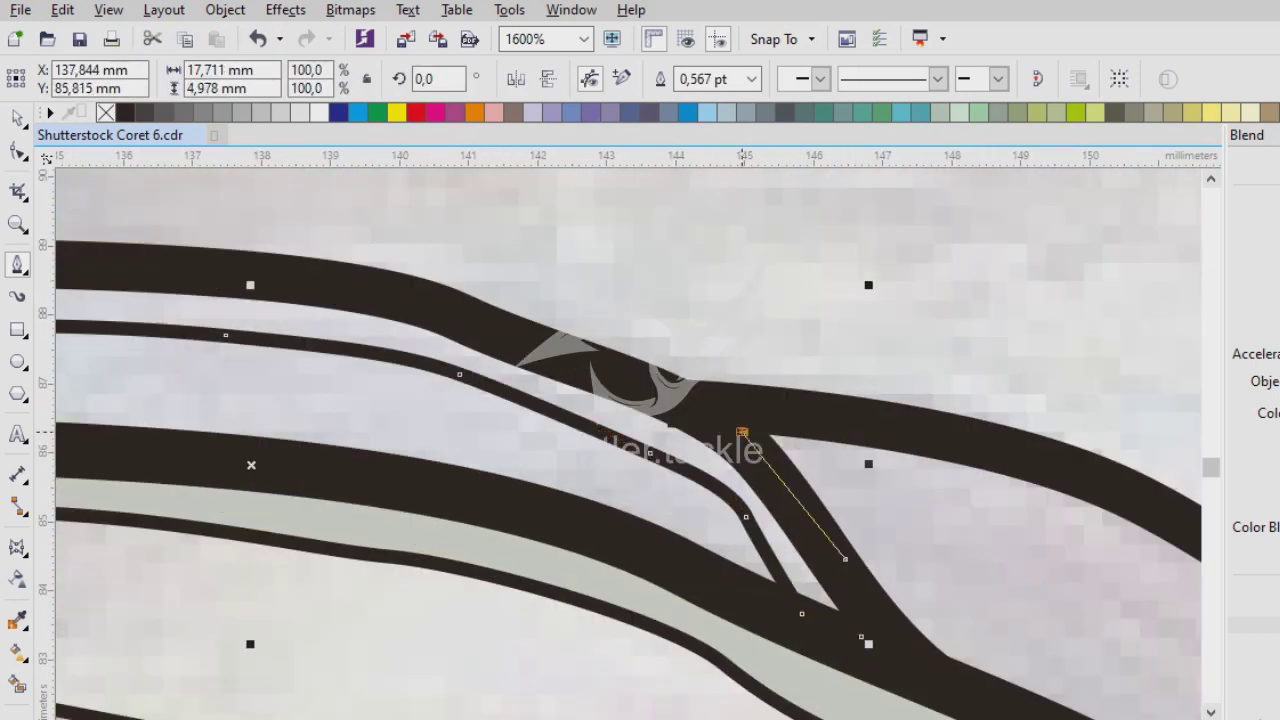
scroll(567, 343, up, 1)
scroll(1014, 463, down, 1)
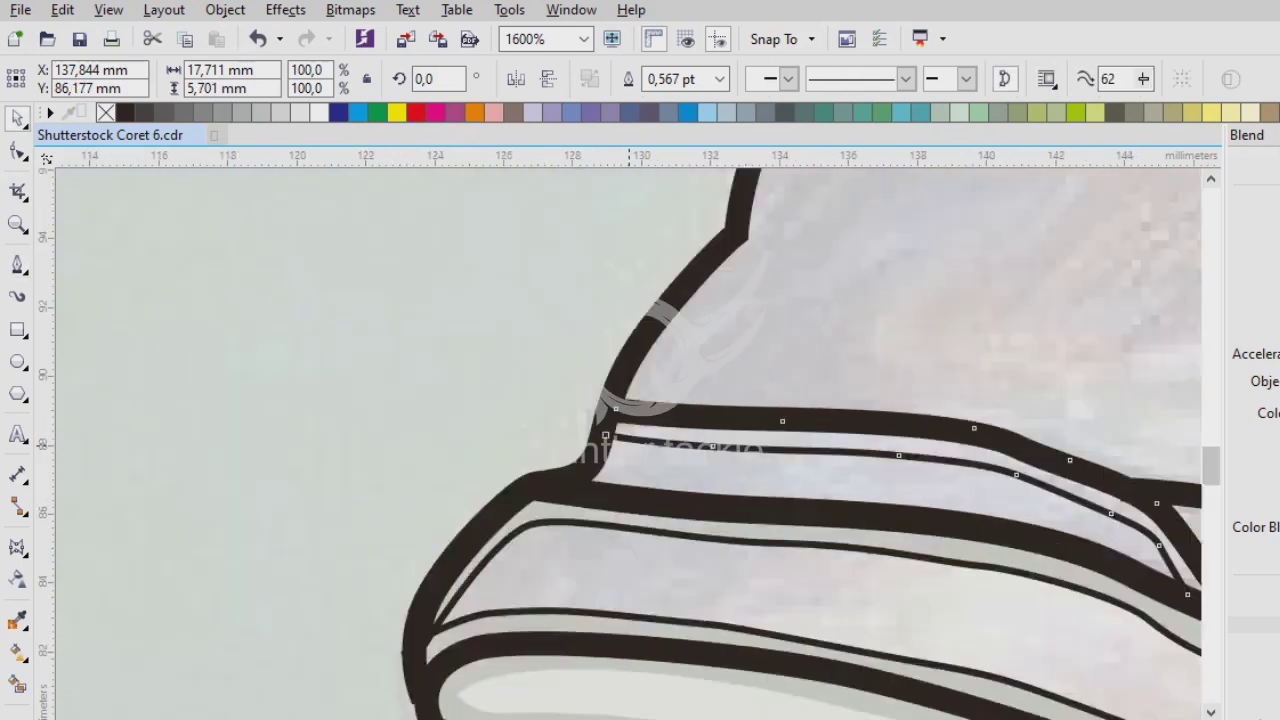
Fill the narrow band above the upper lip with the brown sampled from the mouth interior.
scroll(620, 440, down, 4)
scroll(620, 440, up, 3)
key(i)
click(900, 537)
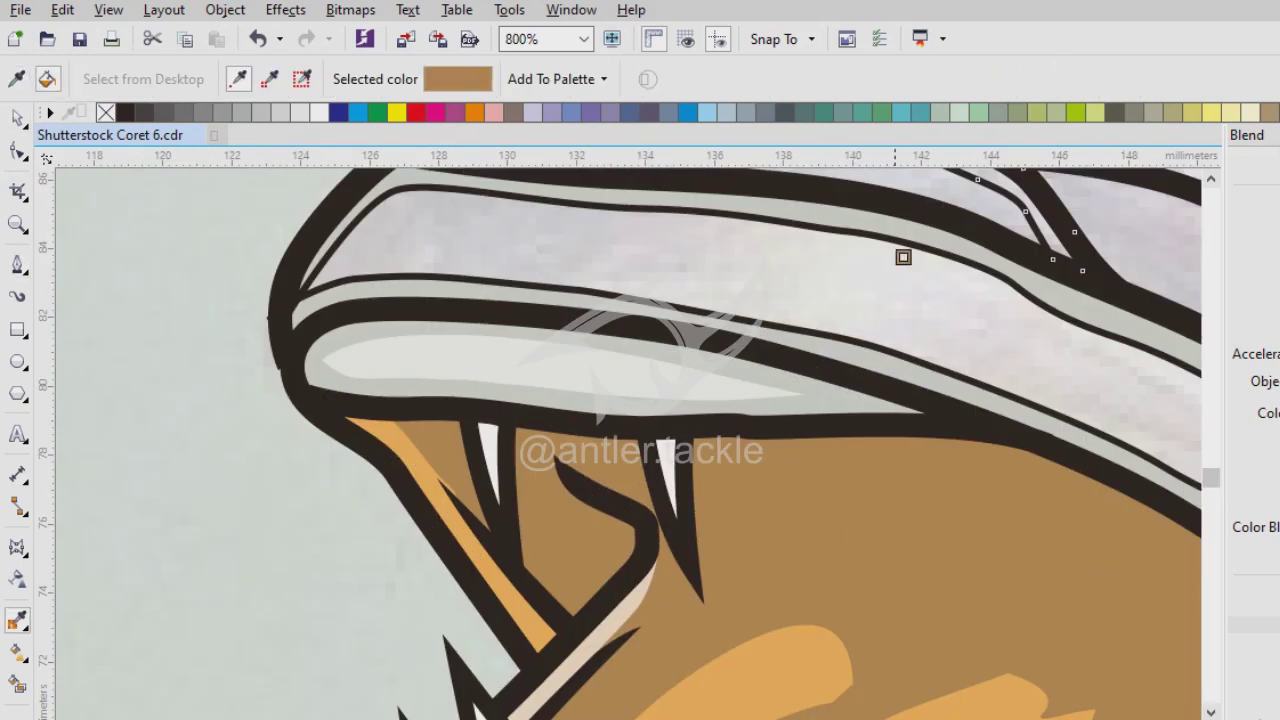
scroll(903, 257, up, 1)
click(575, 225)
key(space)
scroll(586, 229, down, 1)
key(Tab)
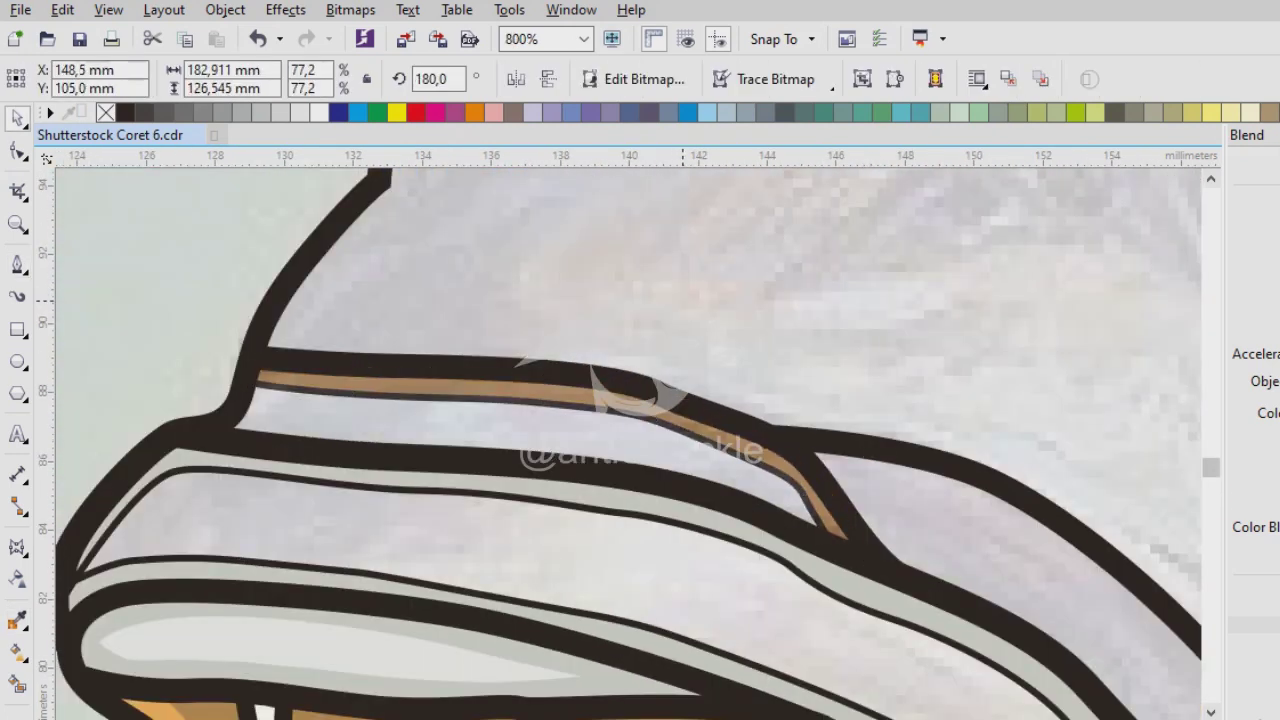
Draw a closed Pen boundary along the black outlines around the whole strip above the upper lip, about 19 × 6 mm.
scroll(314, 444, up, 1)
key(F5)
click(200, 303)
click(609, 326)
click(929, 340)
scroll(670, 469, down, 1)
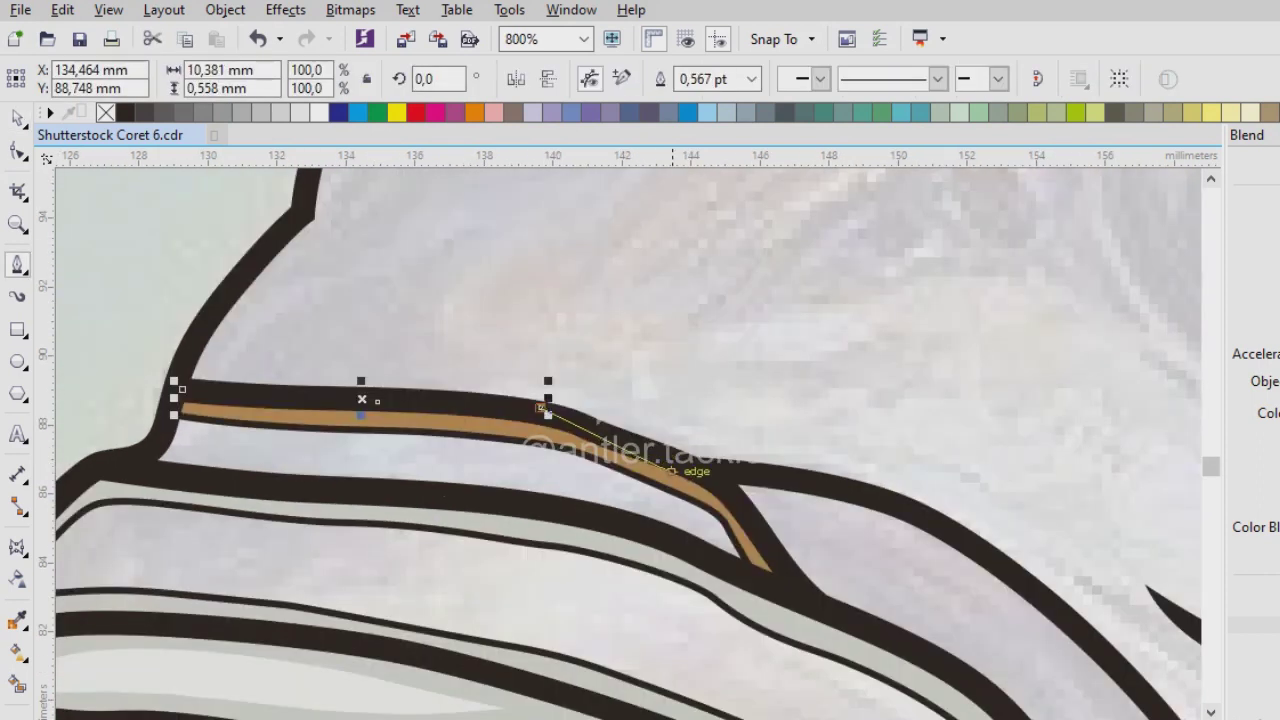
scroll(690, 480, up, 1)
click(845, 638)
scroll(480, 480, down, 1)
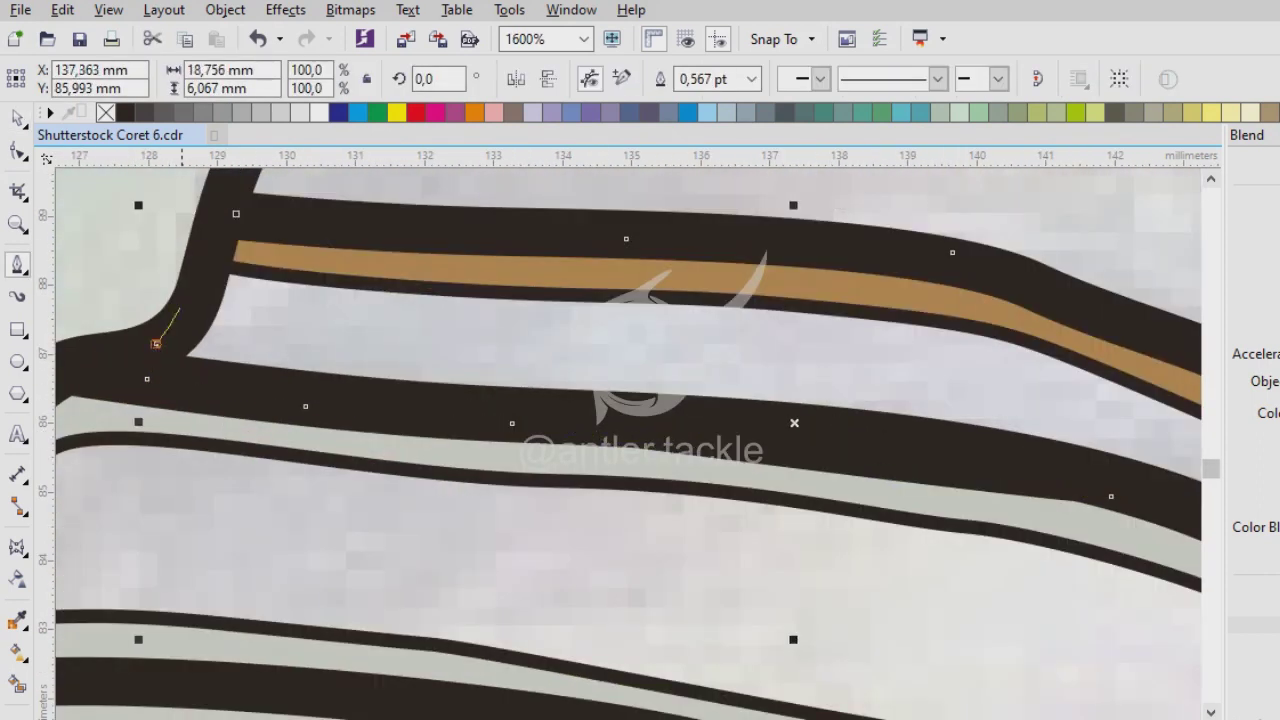
Fill the strip above the upper lip with the orange from the colour swatches and place it behind the brown band.
scroll(233, 218, down, 4)
key(i)
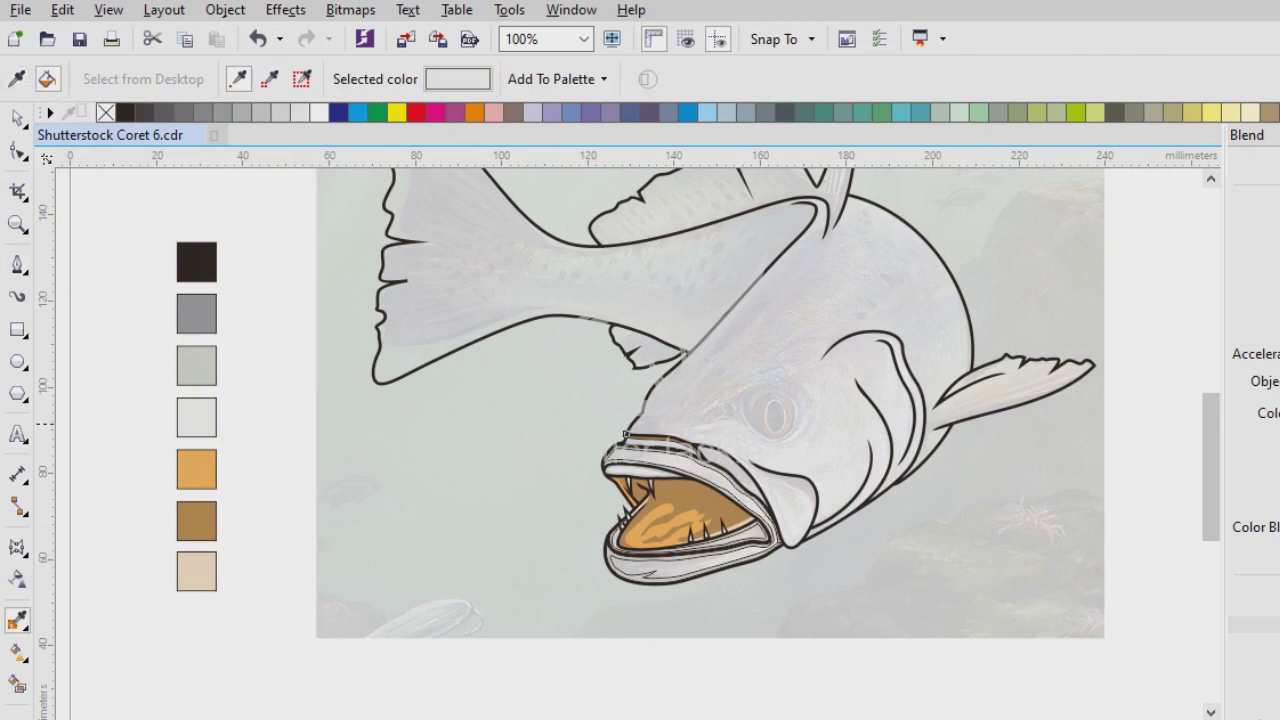
click(213, 470)
scroll(650, 450, up, 3)
click(813, 370)
key(space)
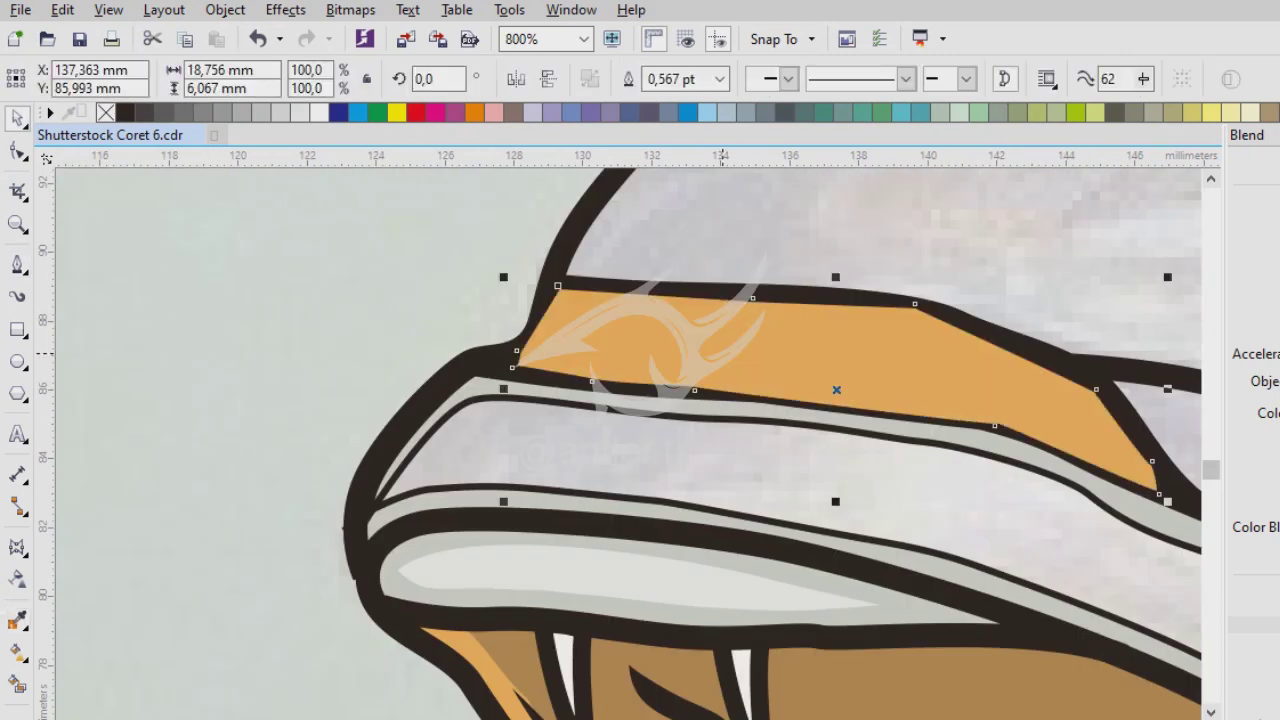
key(Tab)
scroll(370, 338, up, 1)
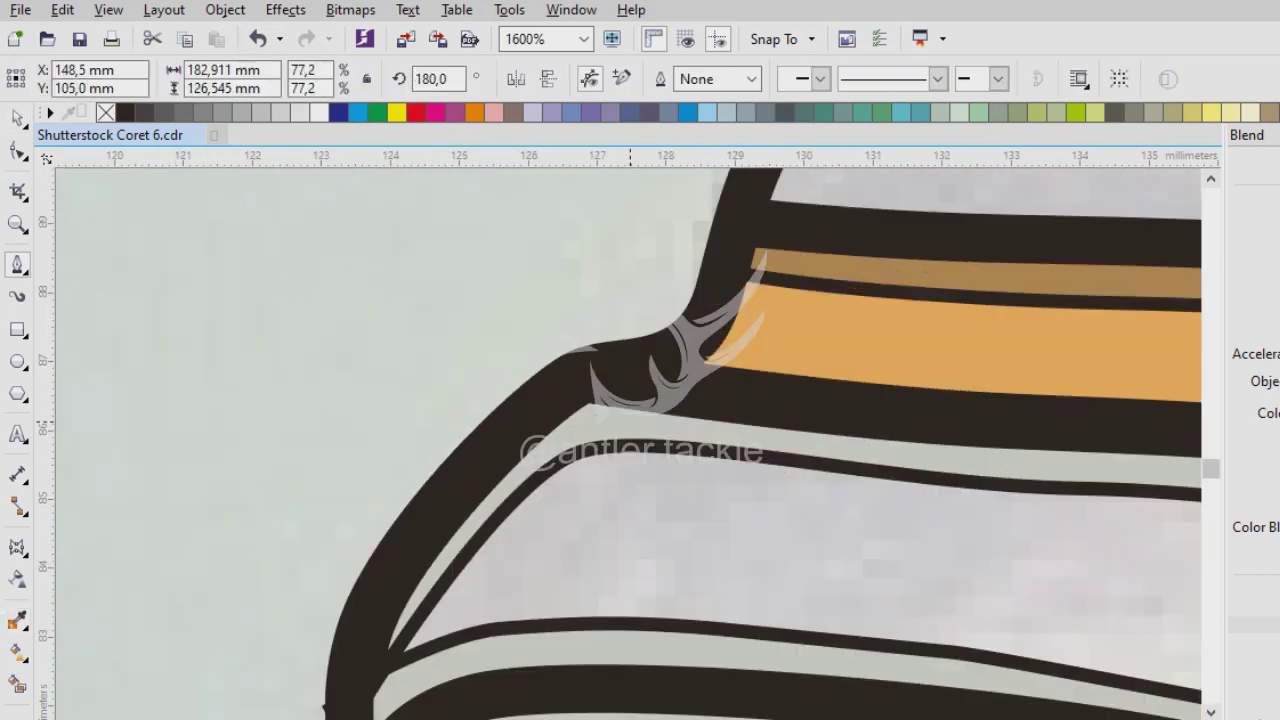
Start a Pen contour around the lips, tracing the black outline along the upper lip down to the mouth corner.
key(F5)
click(1006, 382)
scroll(1006, 437, right, 5)
scroll(760, 543, down, 2)
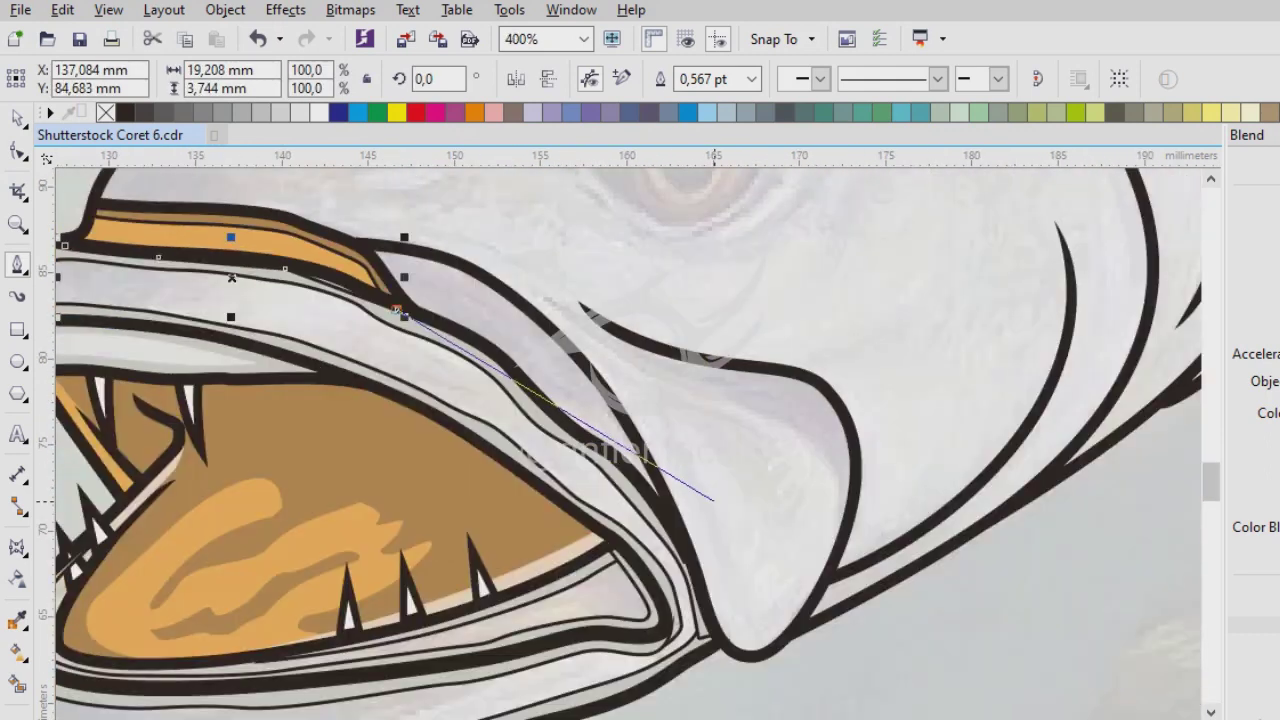
scroll(700, 508, up, 1)
click(238, 200)
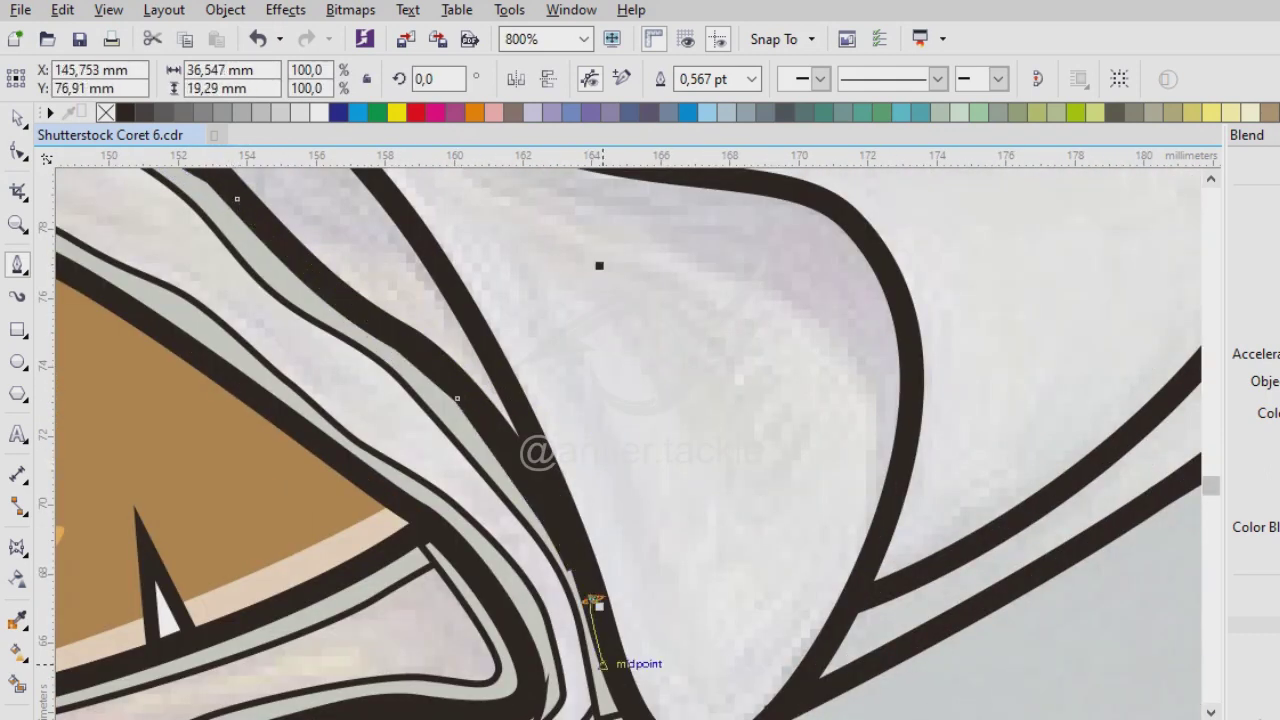
Continue the lips contour around the mouth corner and under the lower lip, and close it at its starting point.
scroll(595, 603, up, 1)
scroll(600, 400, down, 2)
scroll(700, 420, up, 1)
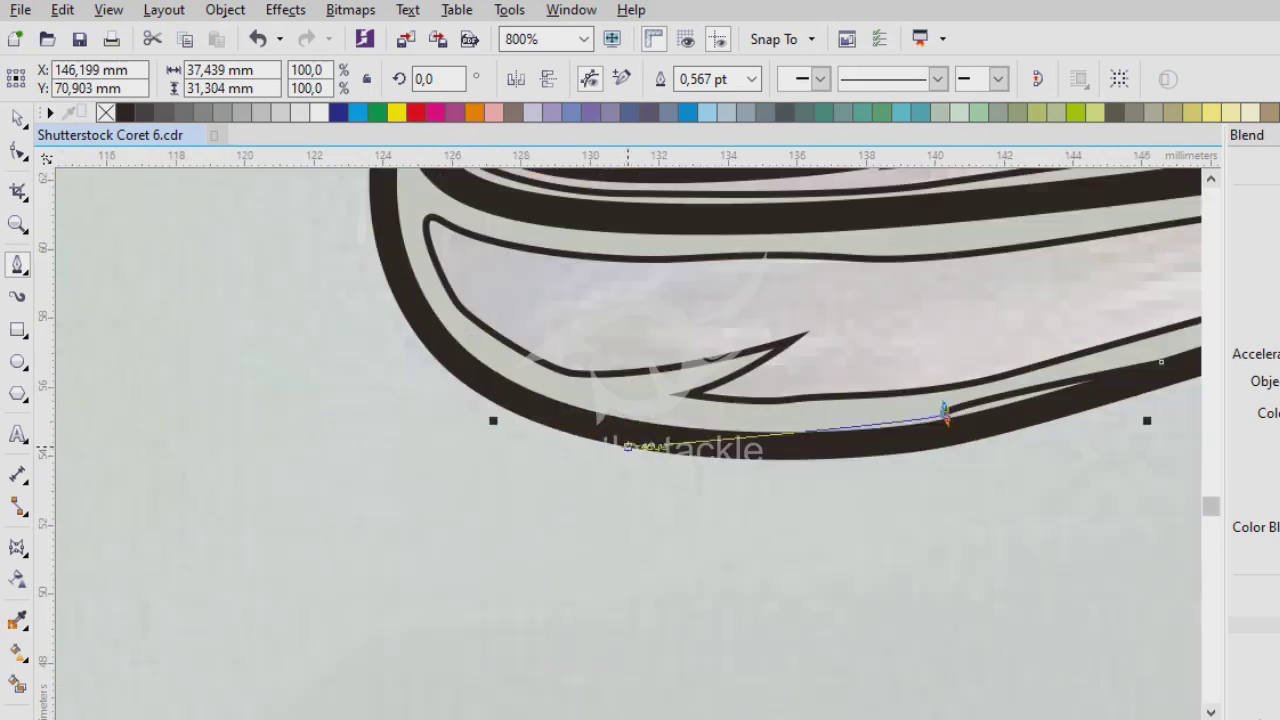
scroll(460, 400, down, 1)
scroll(630, 560, up, 1)
scroll(627, 420, down, 2)
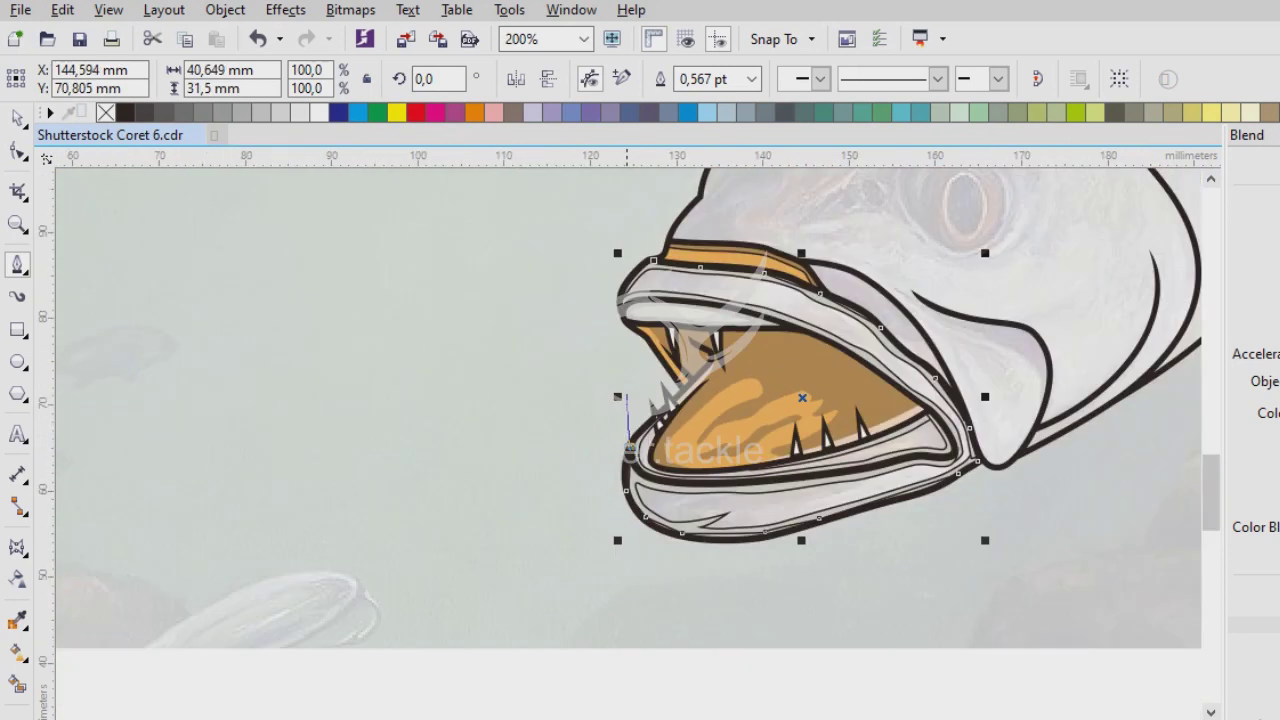
scroll(628, 445, up, 2)
double_click(714, 468)
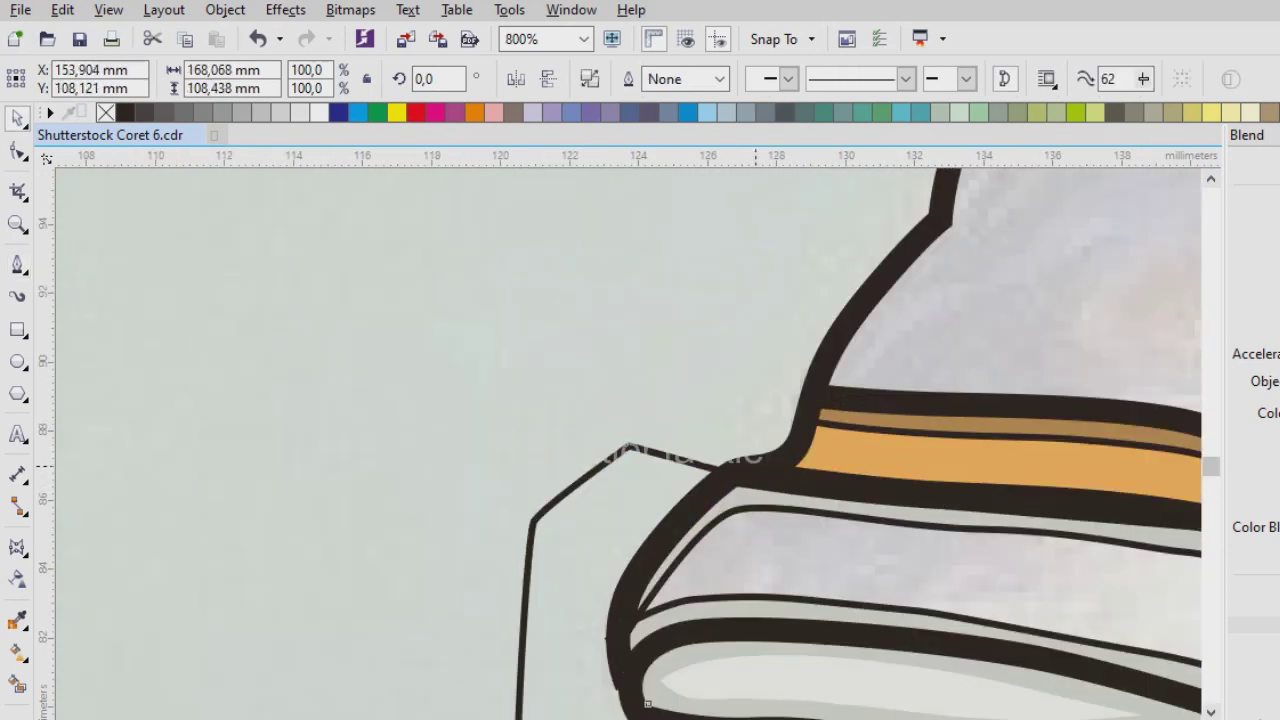
Fill the lips contour with the off-white from the colour swatches and place it behind the grey-green shading.
key(space)
key(Escape)
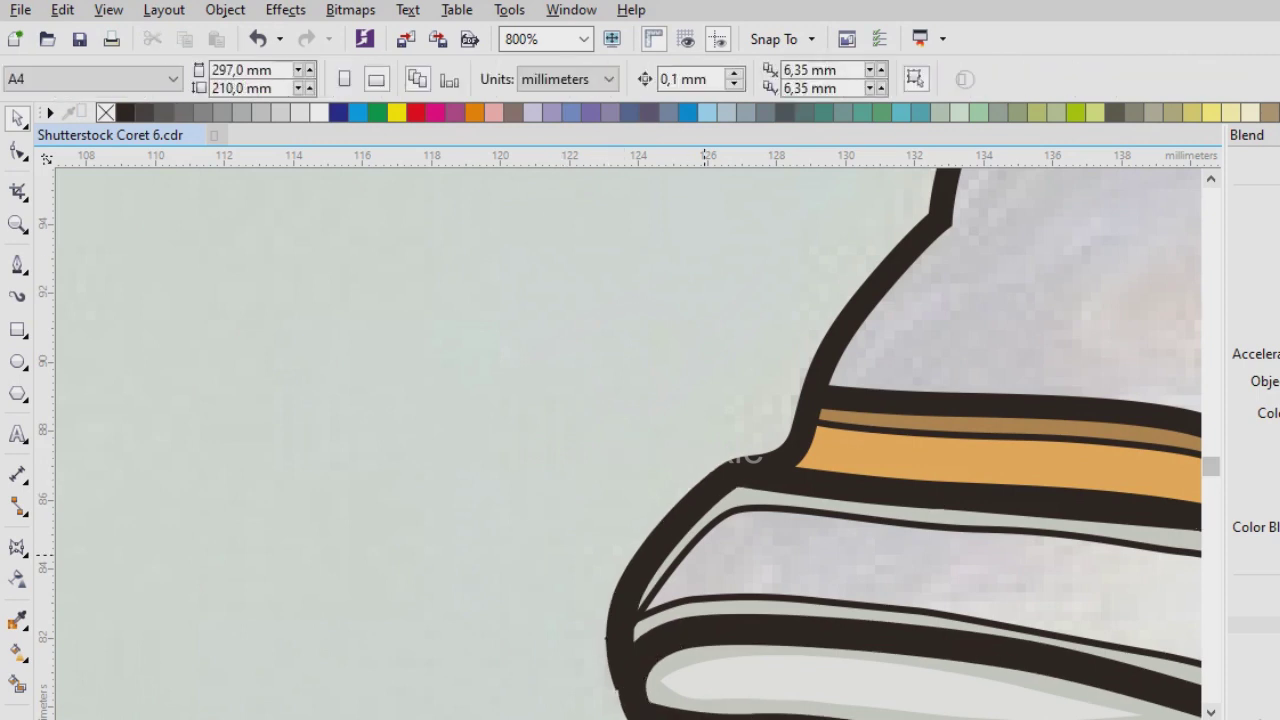
scroll(628, 436, down, 3)
scroll(628, 436, up, 3)
click(265, 293)
alt+click(265, 293)
scroll(723, 246, down, 3)
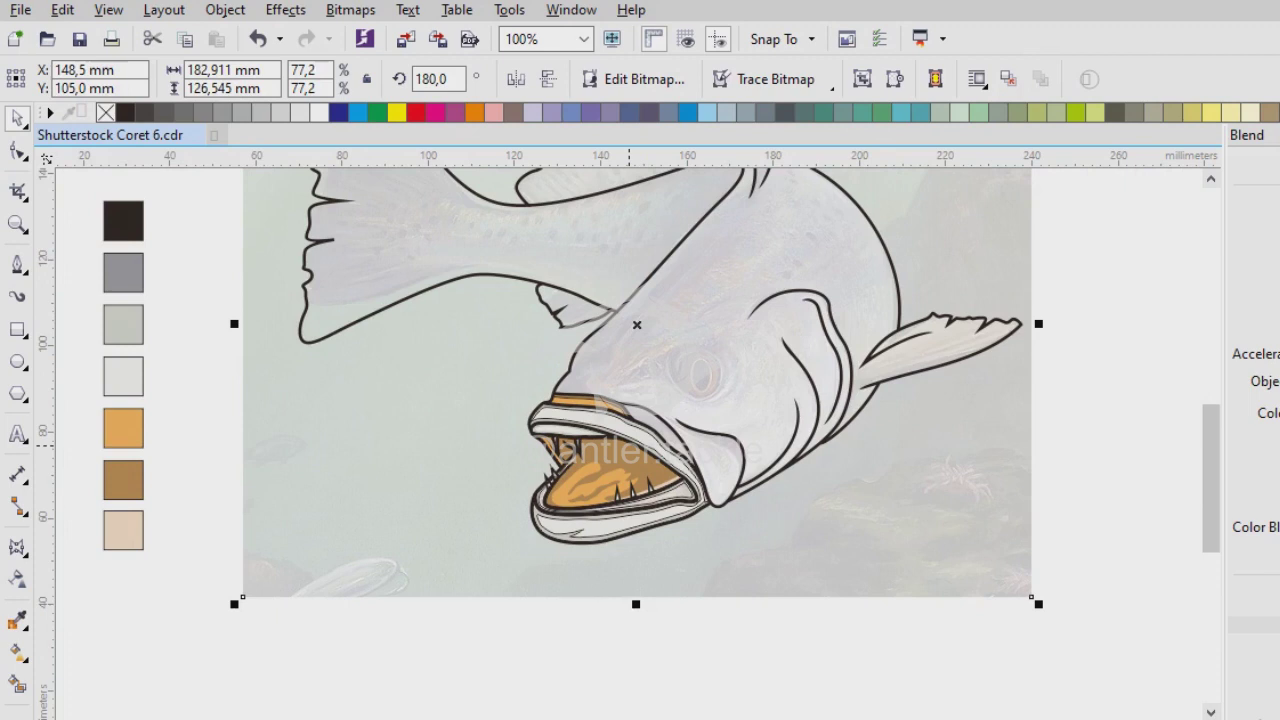
Draw a closed Pen contour along the upper edge of the strip behind the upper lip, about 18 × 15 mm.
scroll(637, 324, up, 4)
key(F5)
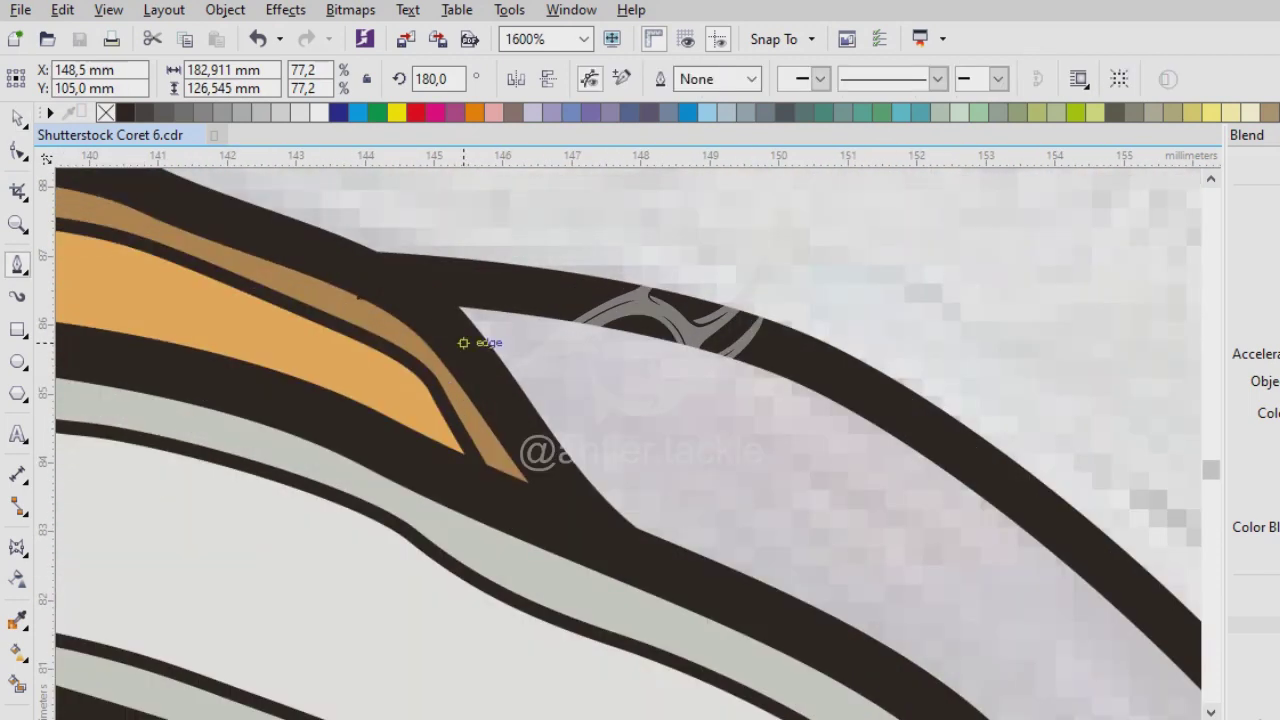
click(463, 342)
scroll(800, 429, down, 1)
scroll(640, 420, up, 1)
drag(510, 258, 531, 276)
click(653, 467)
click(722, 589)
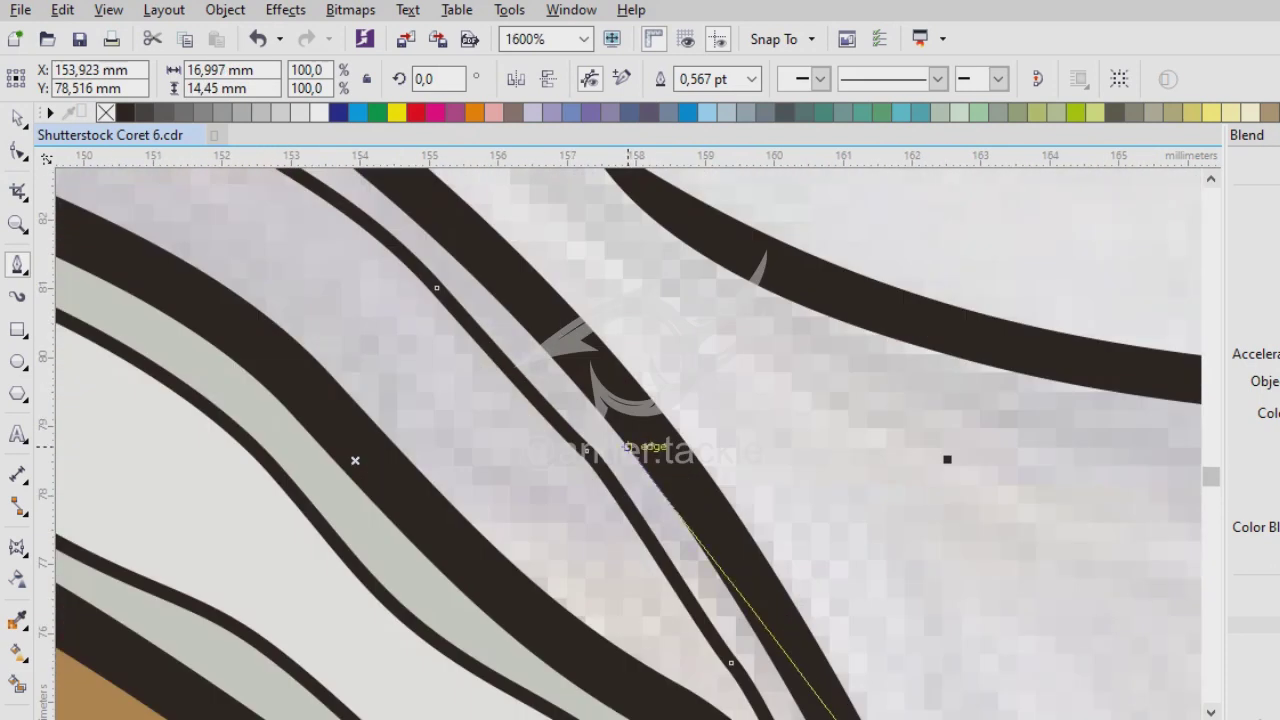
scroll(263, 260, up, 1)
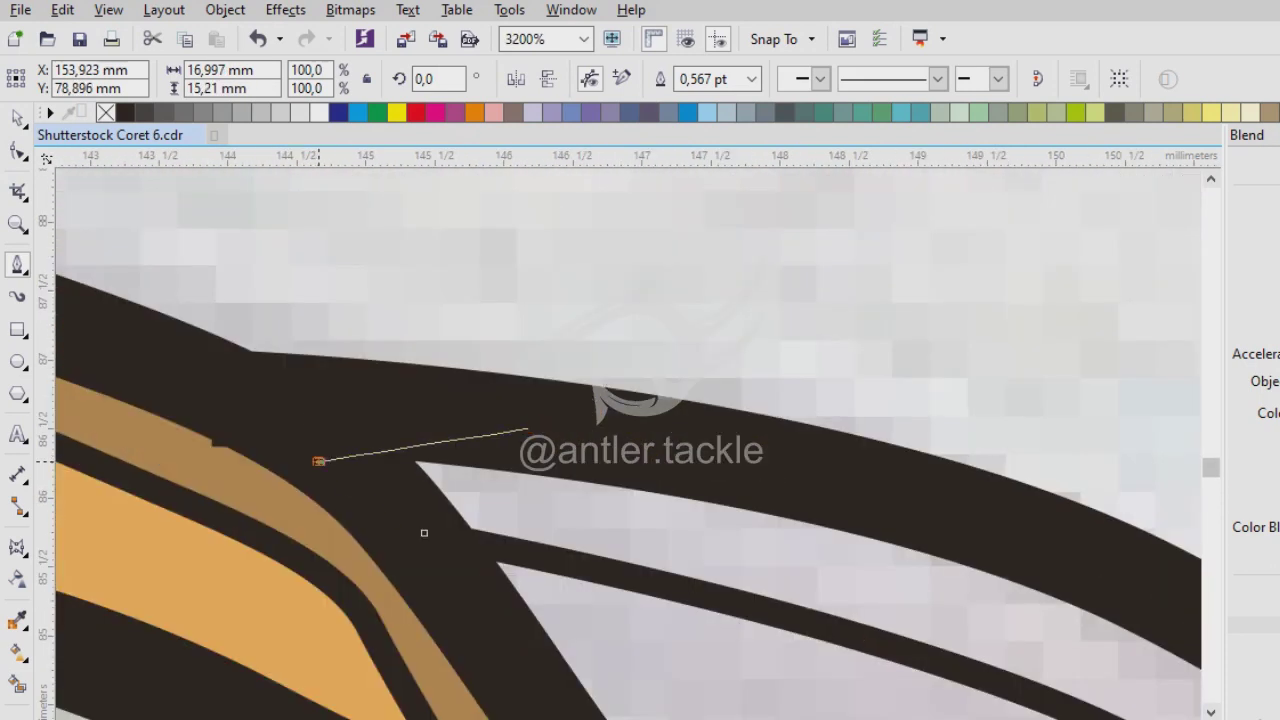
Fill the narrow band behind the upper lip with the brown sampled from the band above the lip.
key(i)
click(268, 515)
click(700, 540)
key(space)
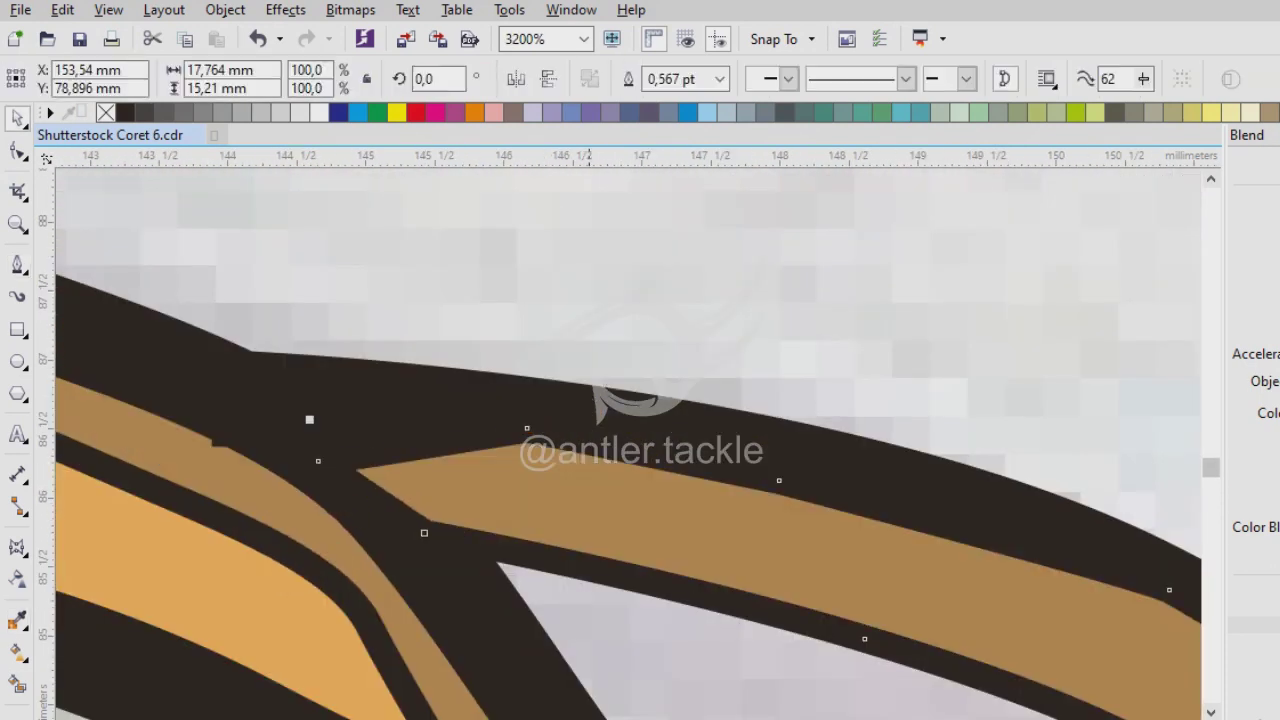
click(645, 566)
Draw a closed Pen boundary around the strip behind the upper lip, about 17 × 13 mm, and fill it orange behind the brown band.
key(space)
scroll(403, 506, down, 1)
scroll(457, 408, down, 1)
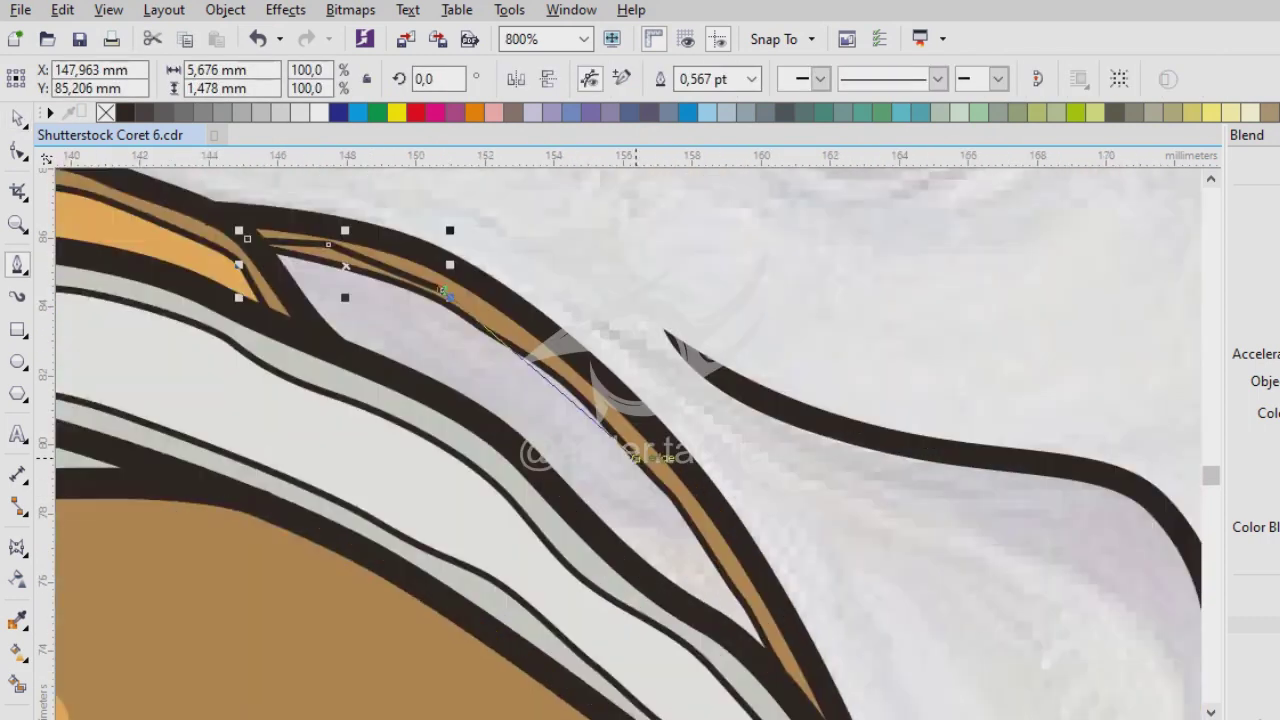
scroll(522, 265, up, 1)
scroll(369, 425, down, 1)
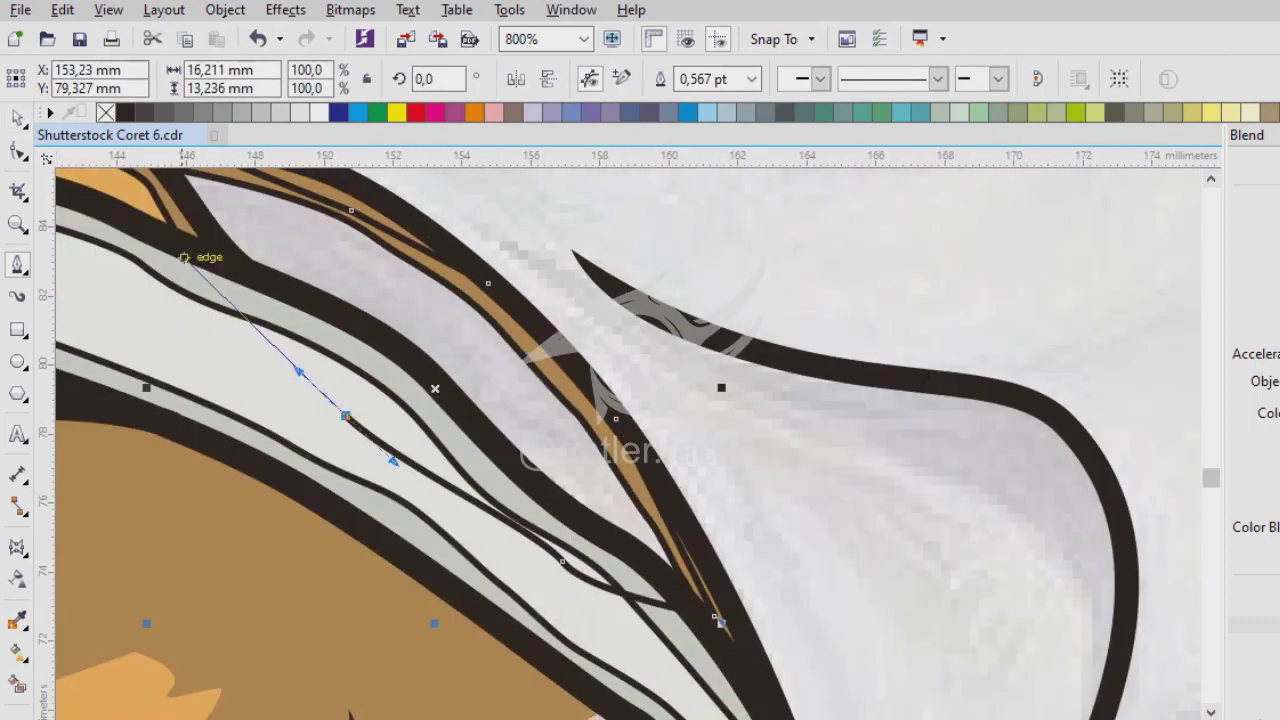
scroll(557, 292, up, 1)
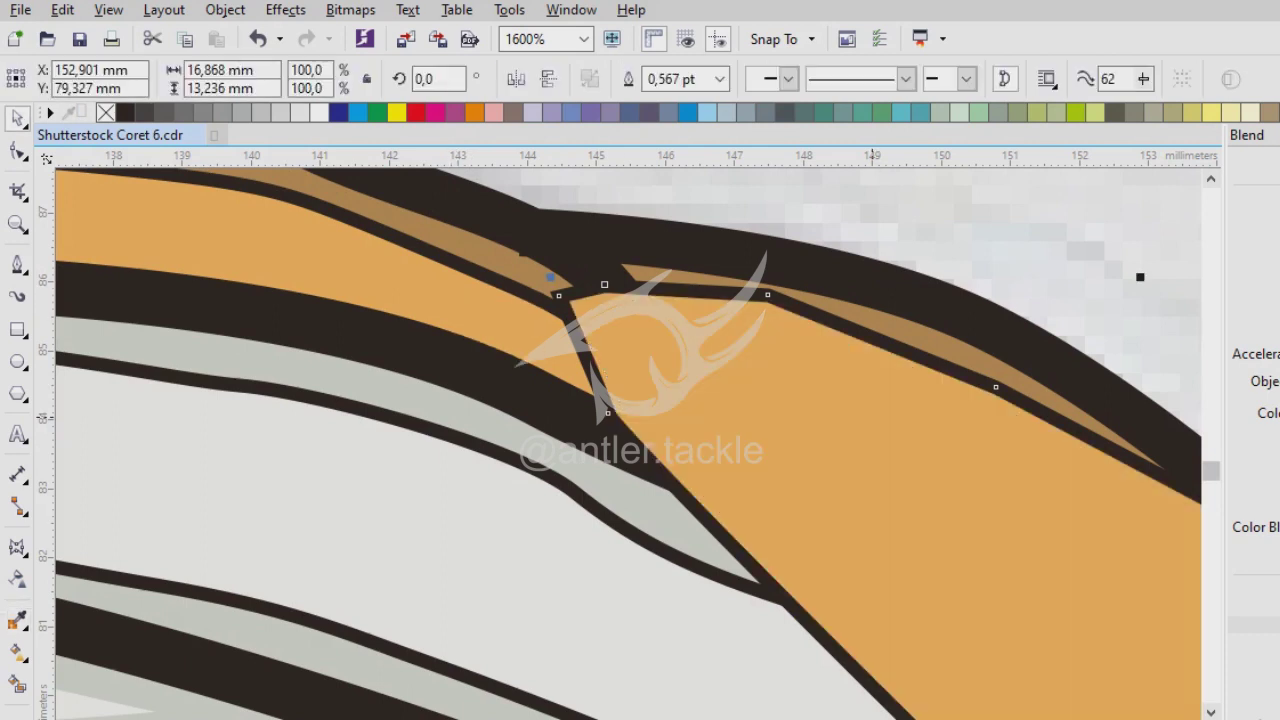
key(ctrl+z)
Draw the inner Pen curve of a shading band along the cheek plate, from its upper tip to its lower end, about 13 × 18 mm.
scroll(628, 440, down, 2)
scroll(760, 490, up, 2)
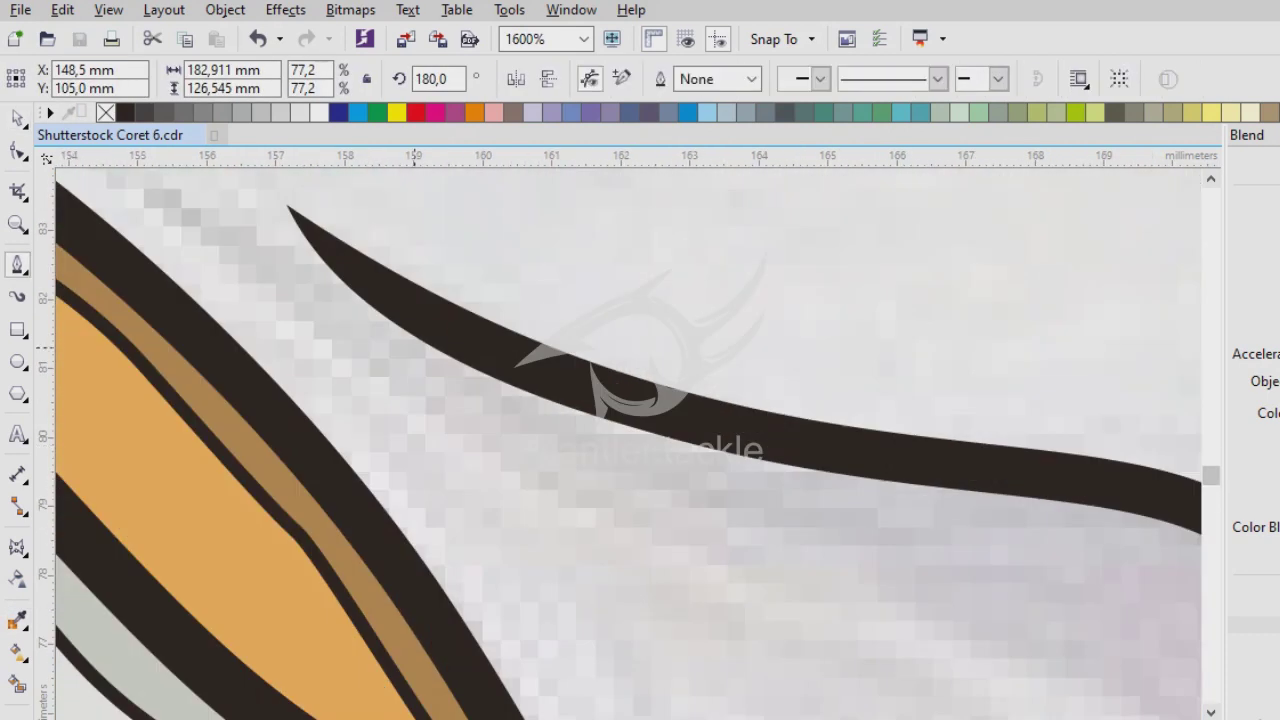
scroll(640, 430, down, 1)
scroll(640, 430, up, 1)
drag(610, 406, 849, 454)
drag(1076, 584, 1102, 651)
scroll(1102, 651, down, 1)
scroll(700, 450, up, 1)
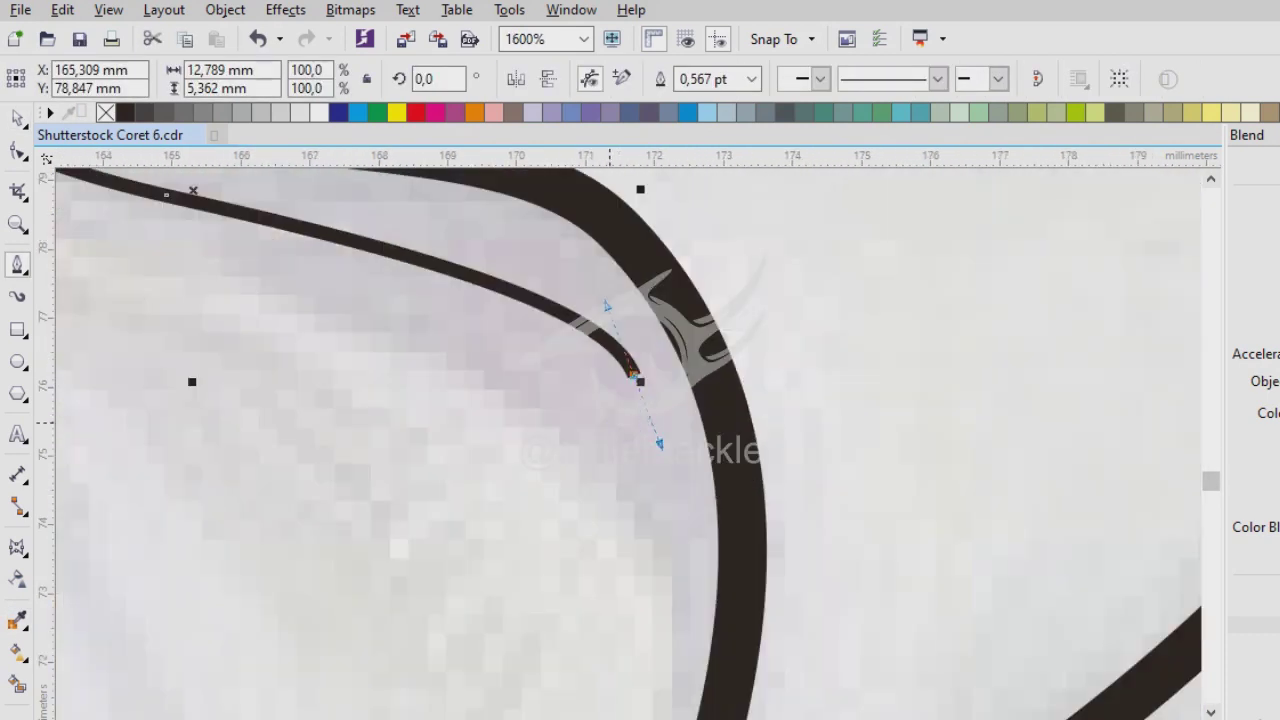
scroll(620, 460, down, 2)
scroll(624, 471, up, 1)
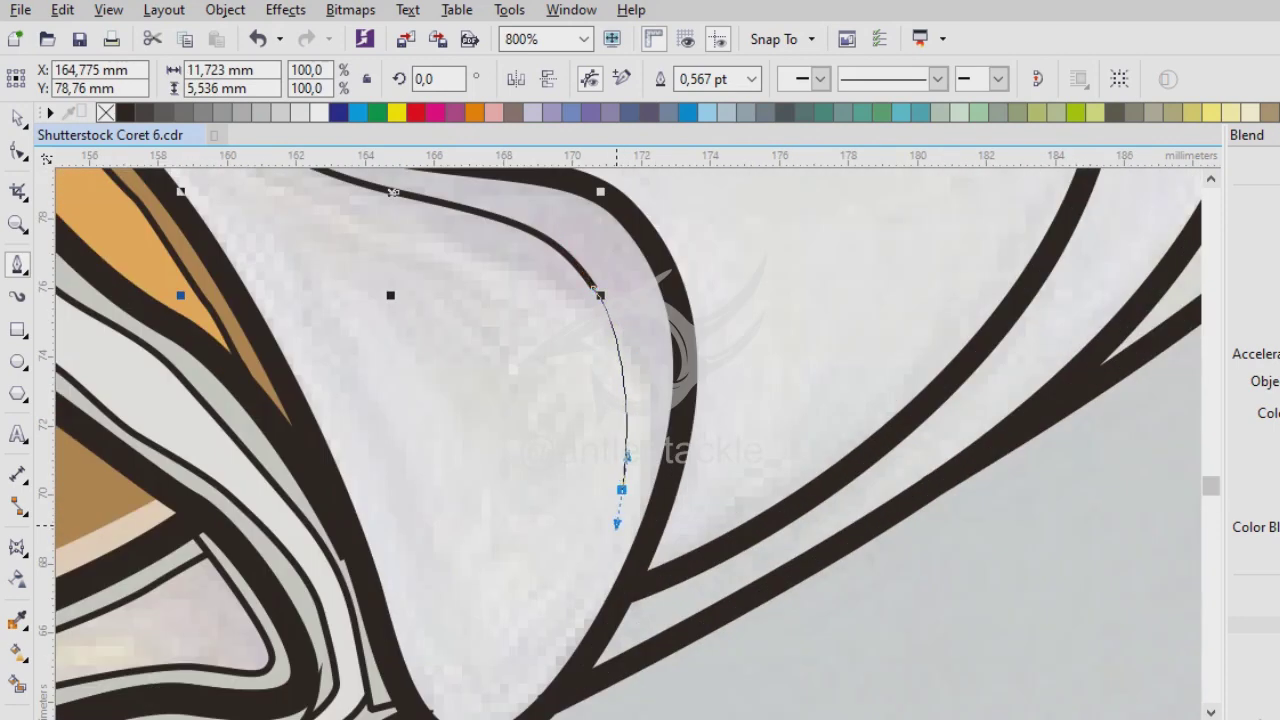
scroll(617, 523, down, 1)
scroll(620, 470, up, 1)
scroll(680, 350, up, 1)
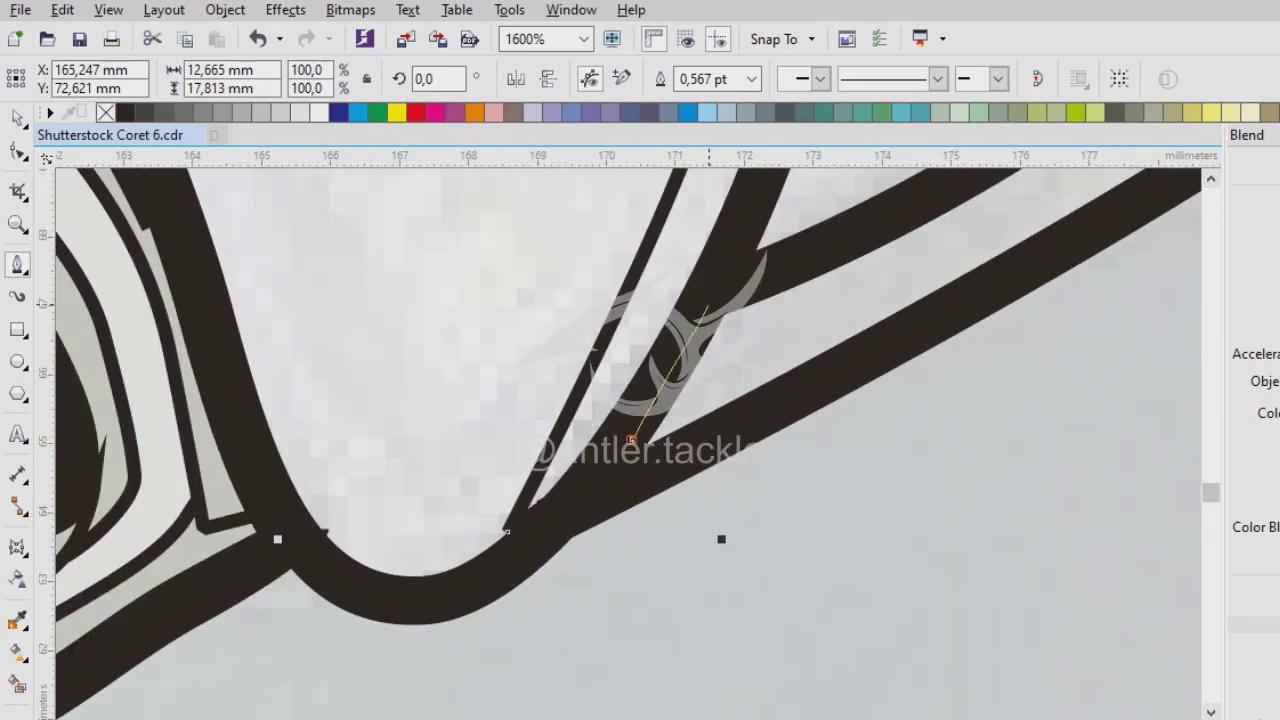
Close the cheek plate's shading band along its black outer outline, making it about 14 × 18 mm.
scroll(706, 308, up, 2)
scroll(590, 368, down, 1)
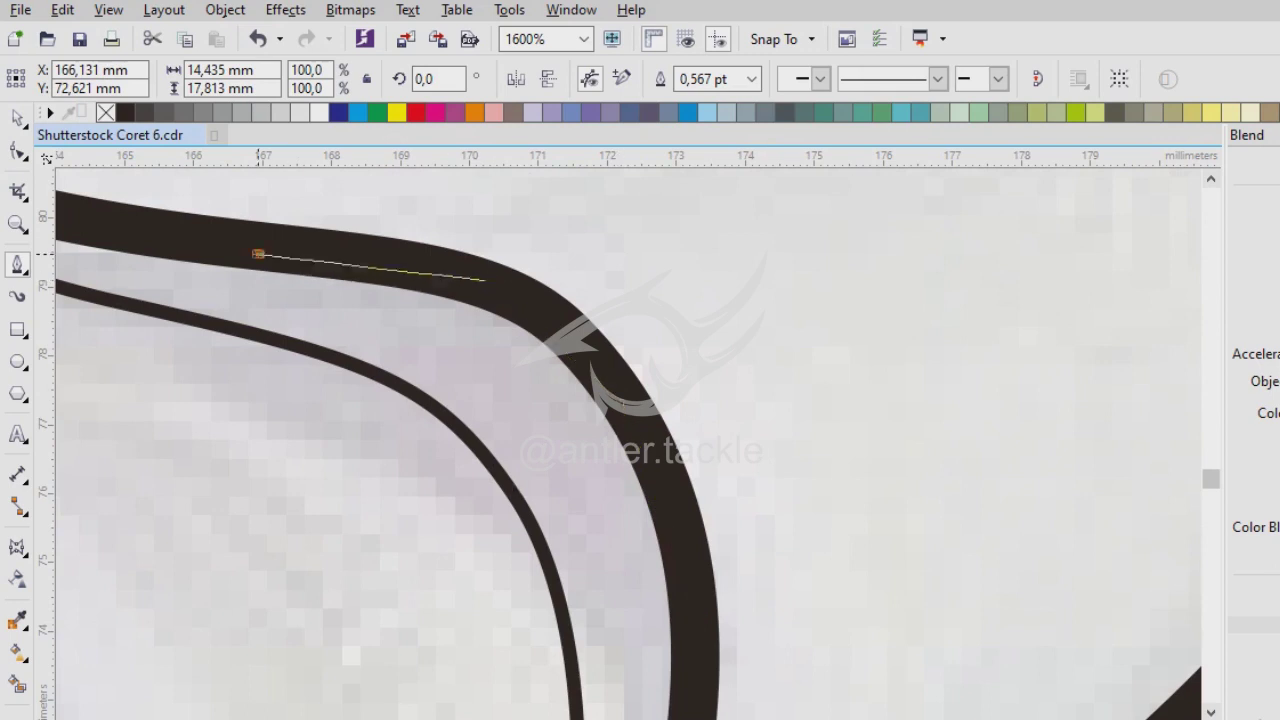
scroll(485, 281, up, 1)
scroll(508, 406, down, 1)
scroll(508, 406, down, 1)
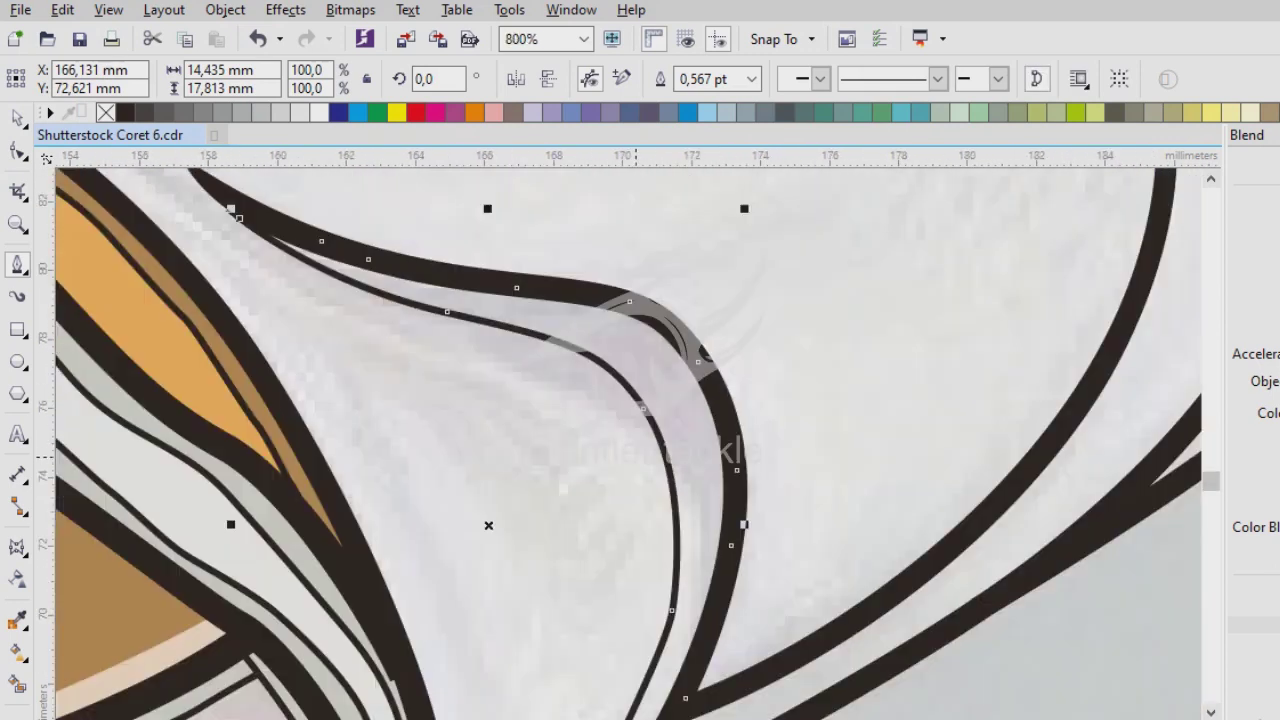
scroll(620, 440, down, 1)
Fill the cheek plate's shading band with the sampled brown and place it behind the black outlines.
key(space)
scroll(620, 440, up, 1)
key(i)
click(345, 350)
click(800, 392)
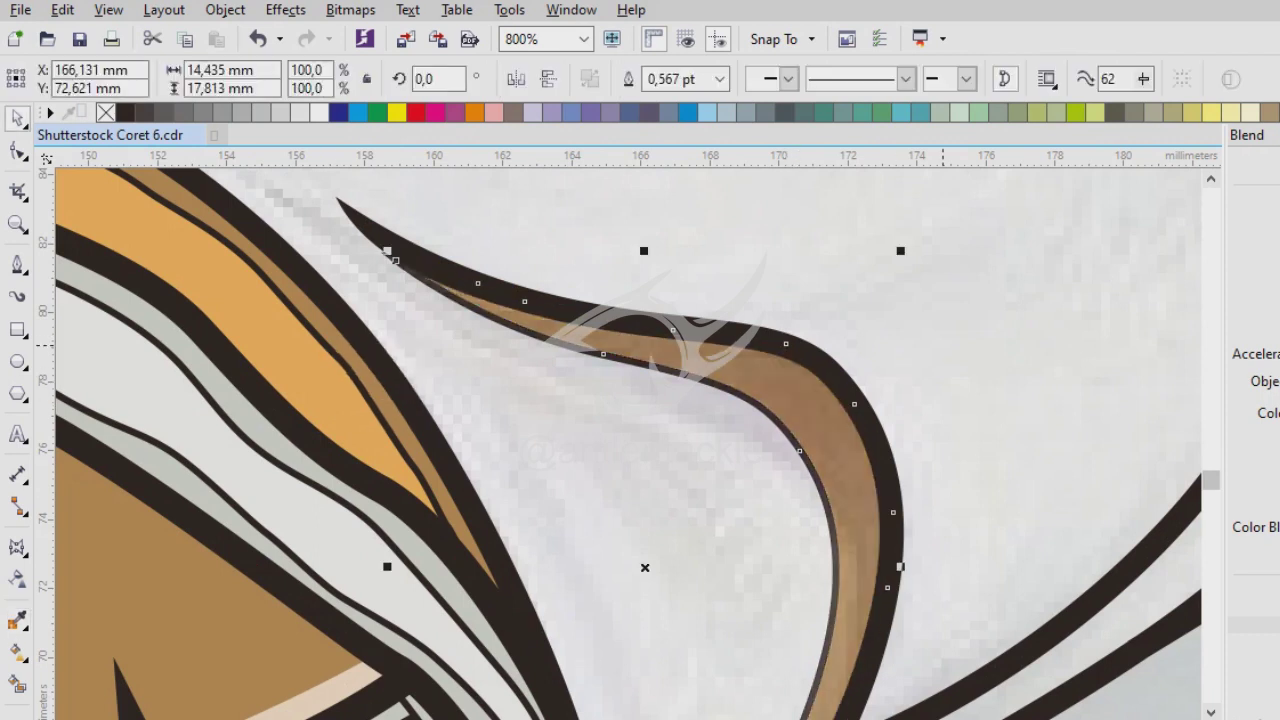
key(Tab)
scroll(640, 444, down, 2)
scroll(425, 208, up, 2)
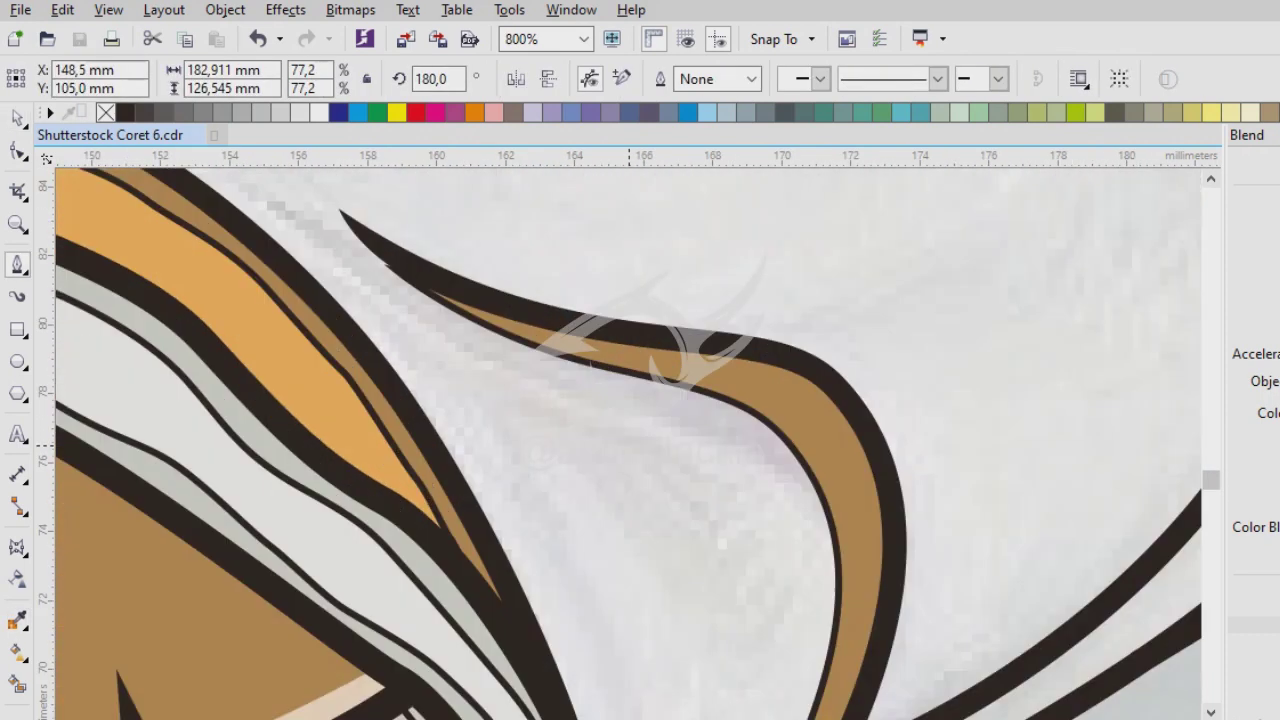
Draw a closed Pen contour for a second band just inside the cheek plate's brown shading, about 12 × 14 mm.
key(space)
click(815, 578)
scroll(815, 578, down, 1)
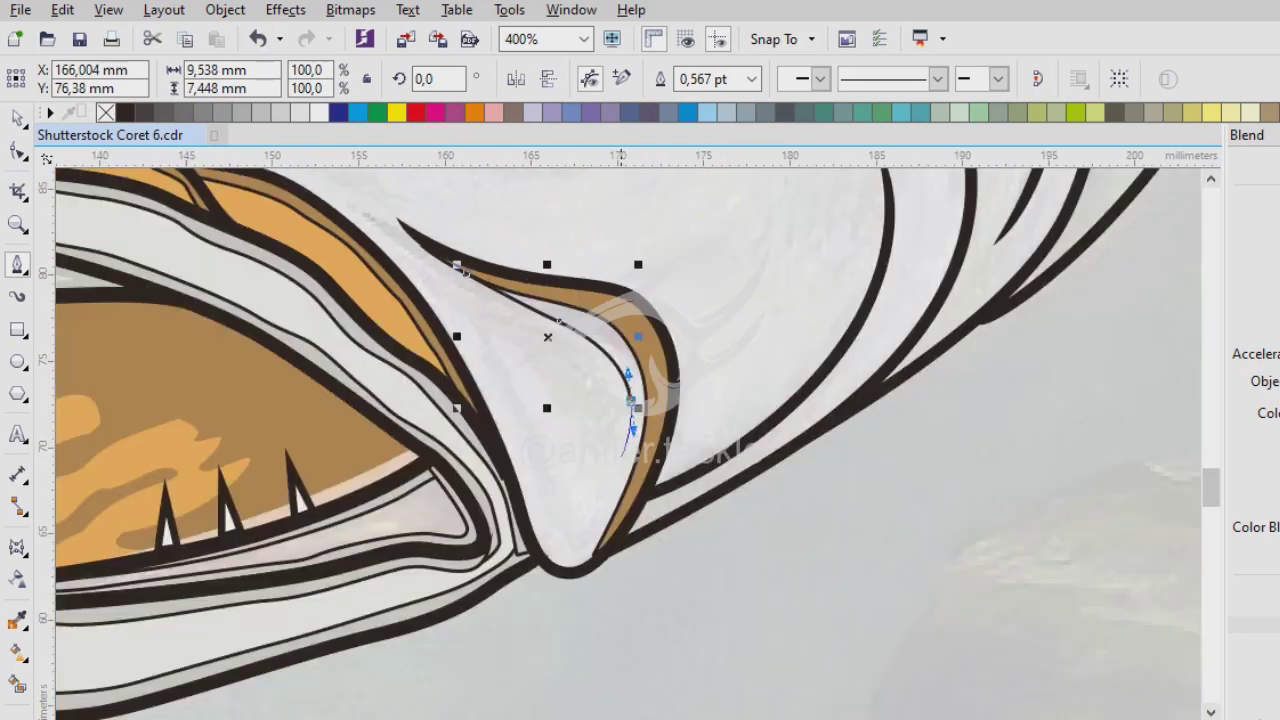
scroll(651, 343, up, 1)
click(610, 568)
click(710, 382)
scroll(710, 382, down, 1)
scroll(662, 200, up, 1)
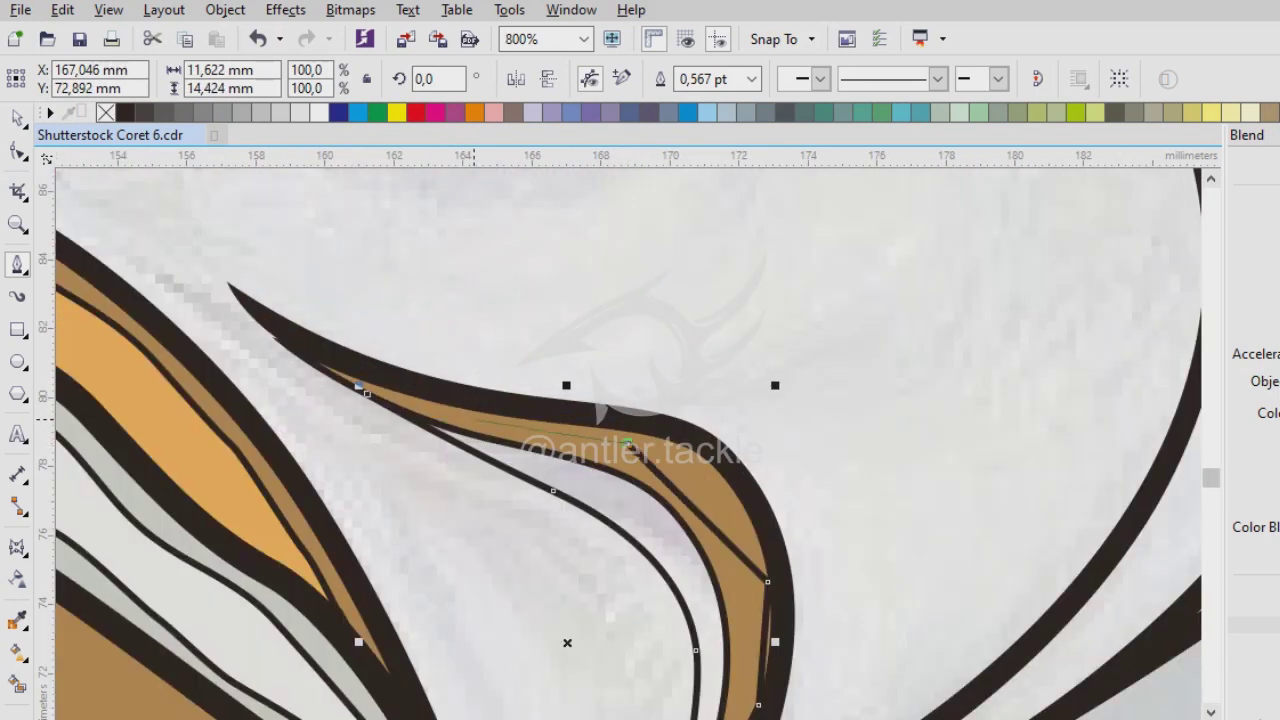
Fill the cheek plate's inner band with the orange sampled from the neighbouring strip and place it behind the brown band.
key(i)
click(196, 446)
click(660, 568)
key(space)
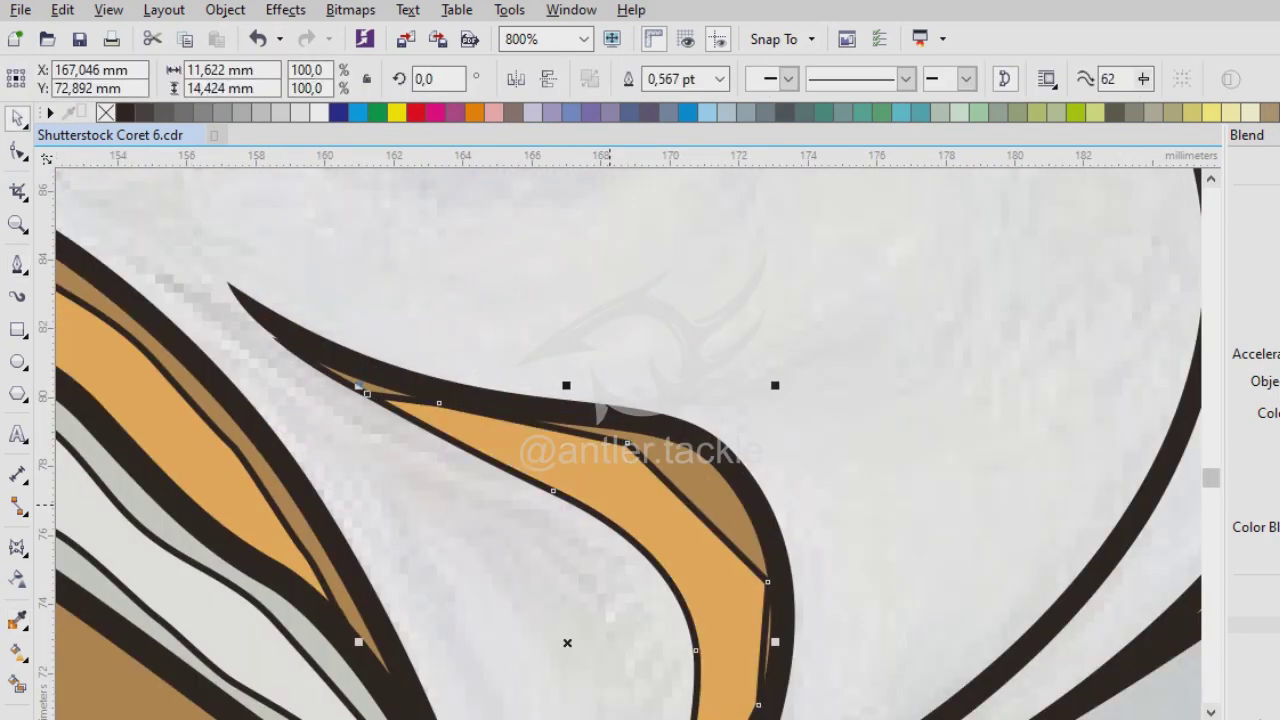
scroll(660, 568, down, 1)
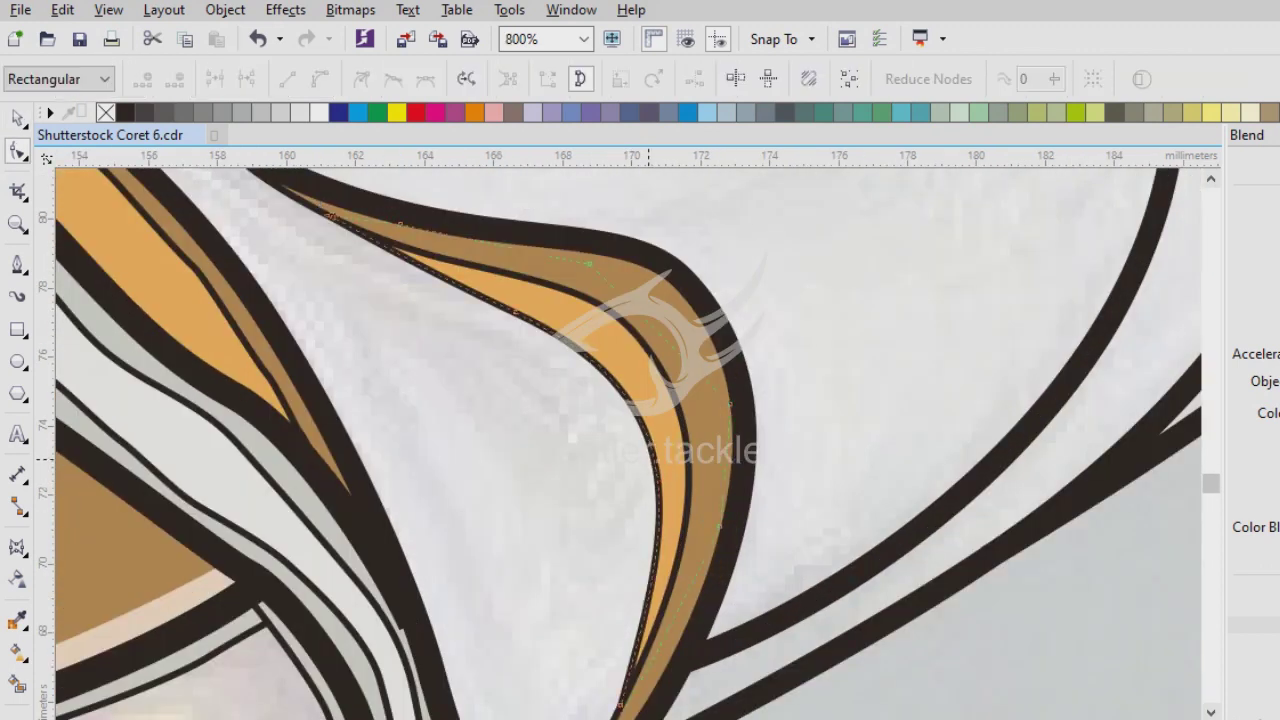
key(Escape)
scroll(660, 568, down, 3)
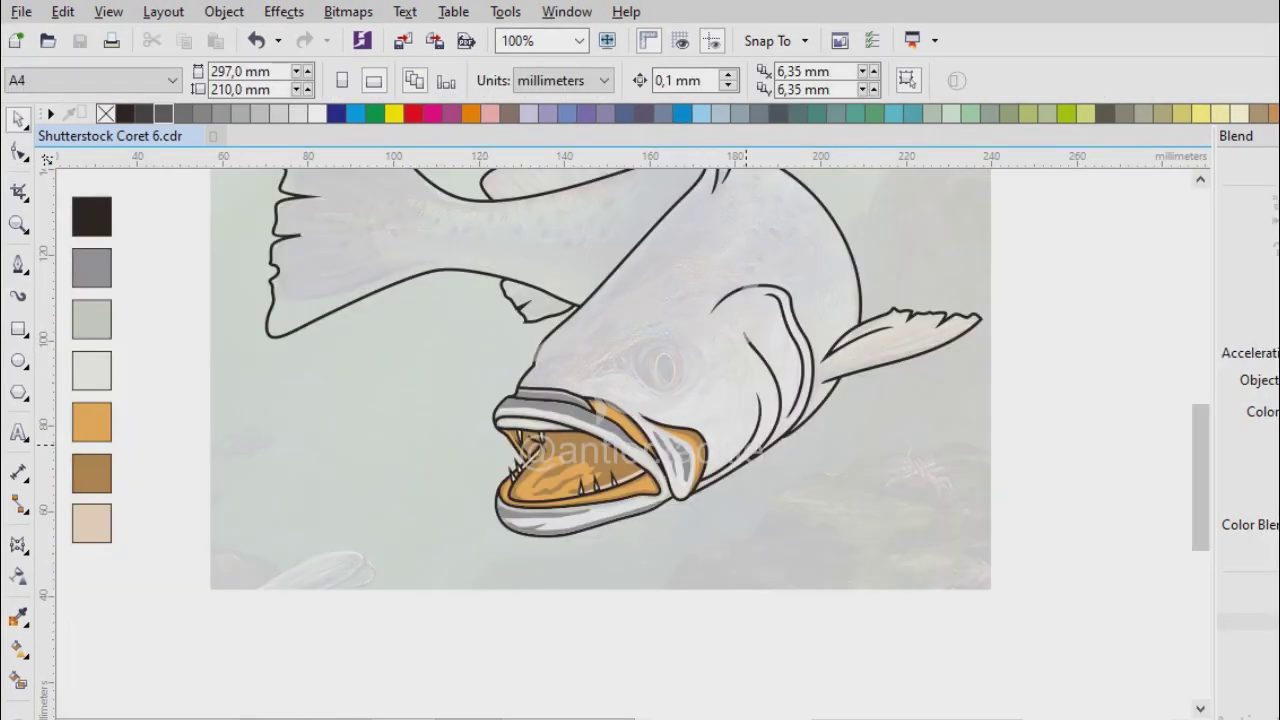
Start a Pen shading contour from the cheek plate's outer edge along the first gill line to the second, about 17 × 19 mm.
key(space)
scroll(733, 469, up, 3)
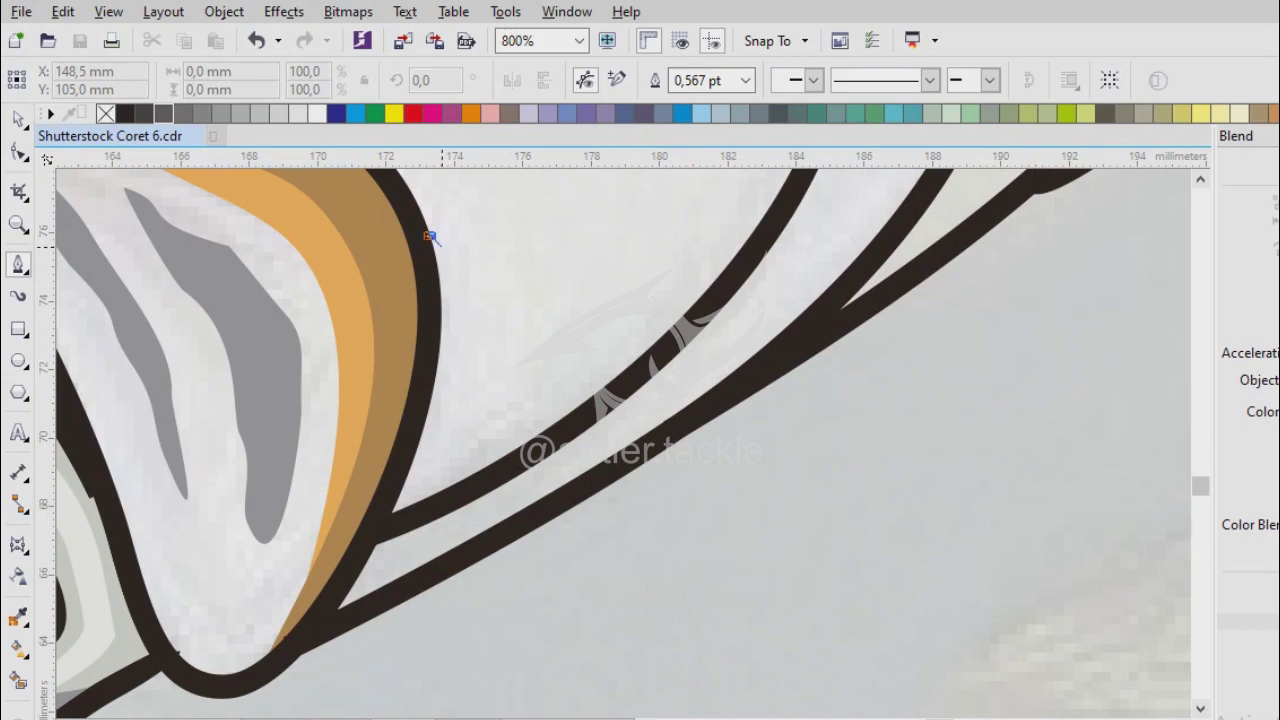
drag(469, 385, 486, 408)
drag(588, 351, 629, 320)
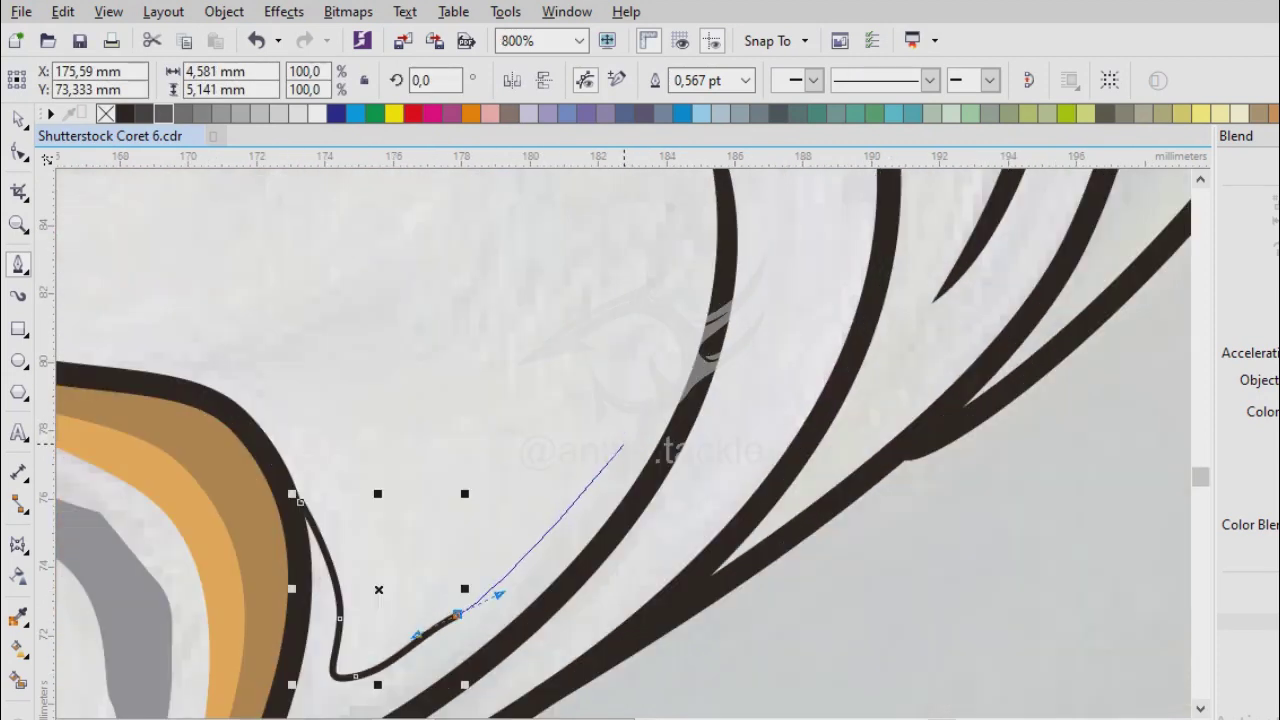
drag(689, 399, 724, 331)
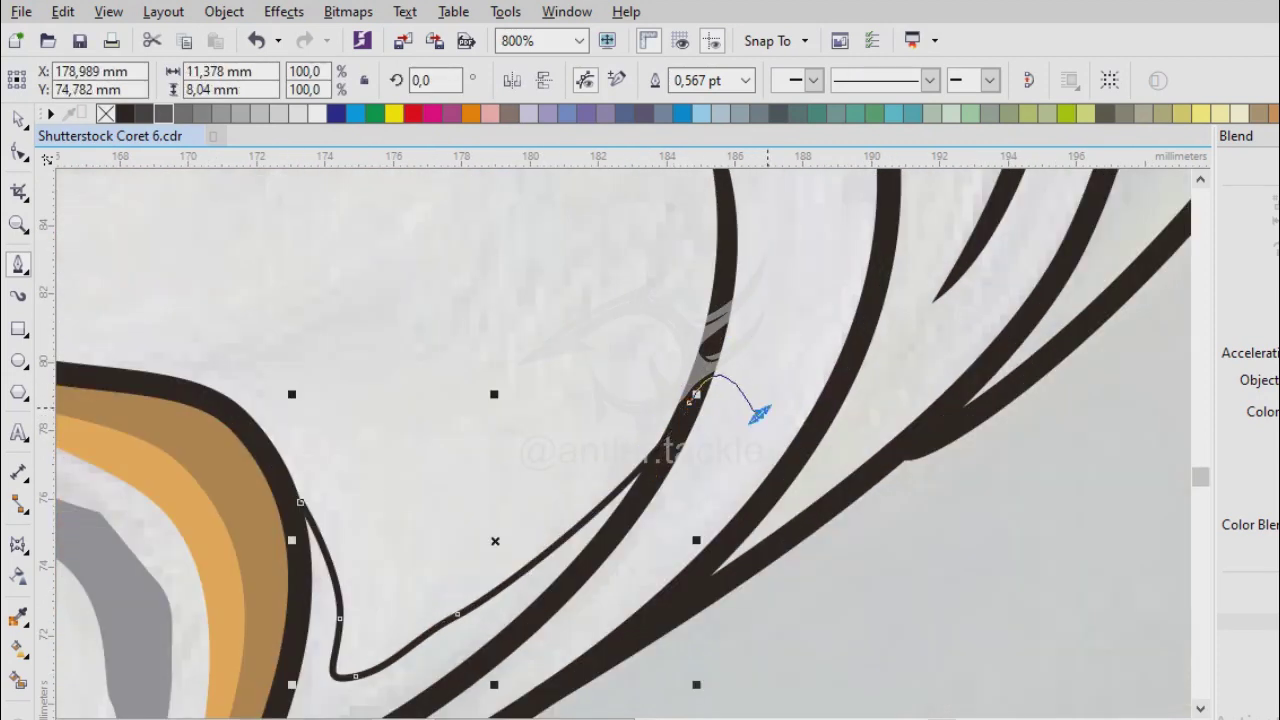
scroll(759, 413, down, 2)
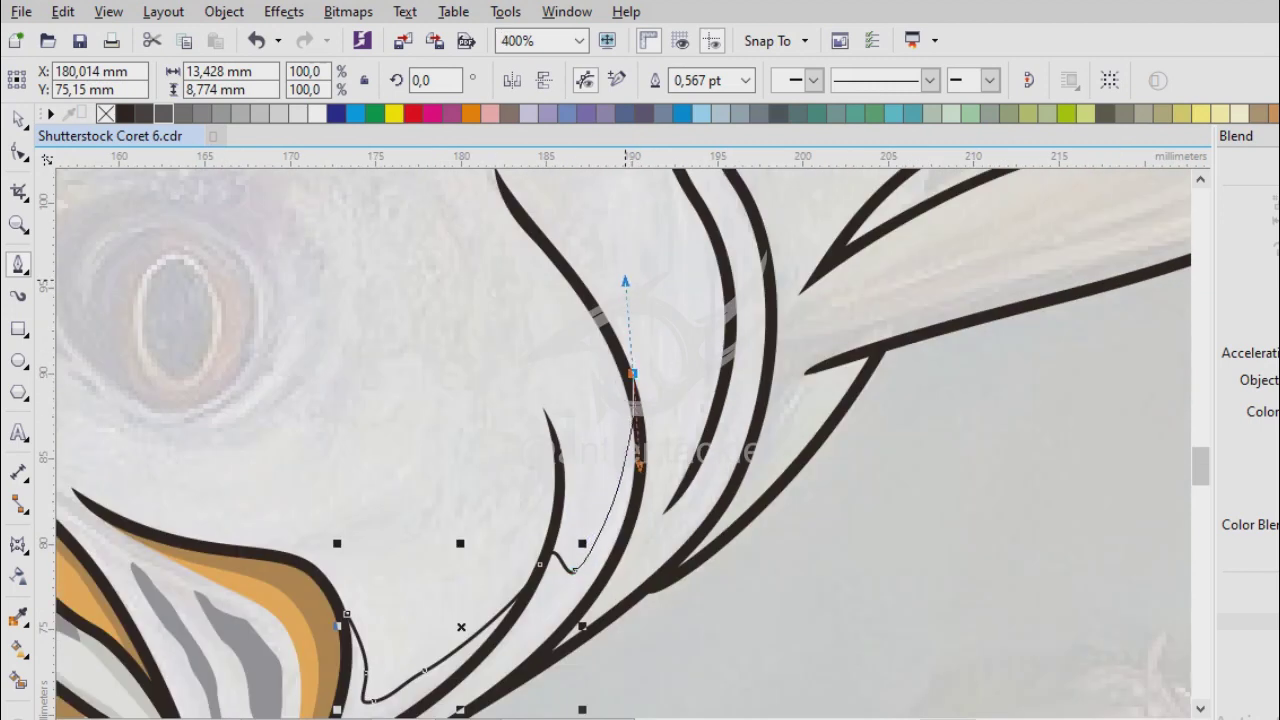
scroll(754, 371, up, 2)
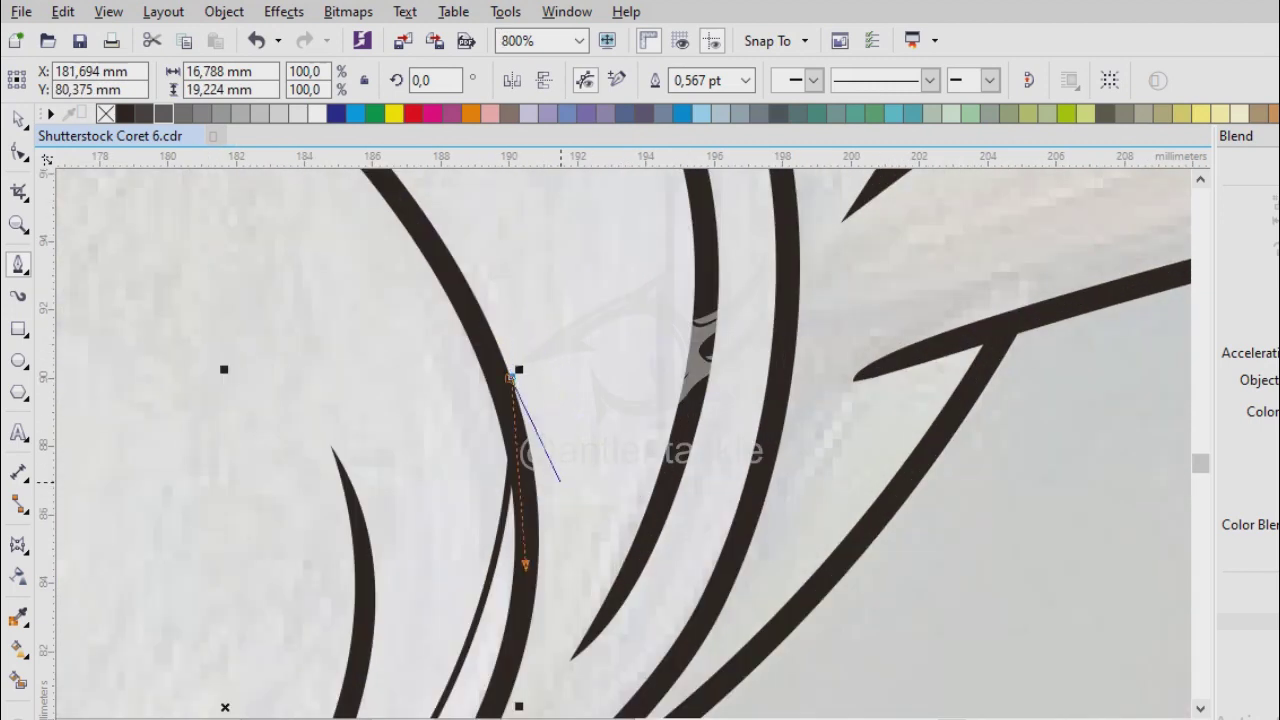
Continue the Pen shading contour up the second gill line and across to the outer gill line, about 23 × 30 mm overall.
drag(561, 494, 568, 548)
drag(669, 347, 675, 320)
click(611, 300)
scroll(586, 508, down, 1)
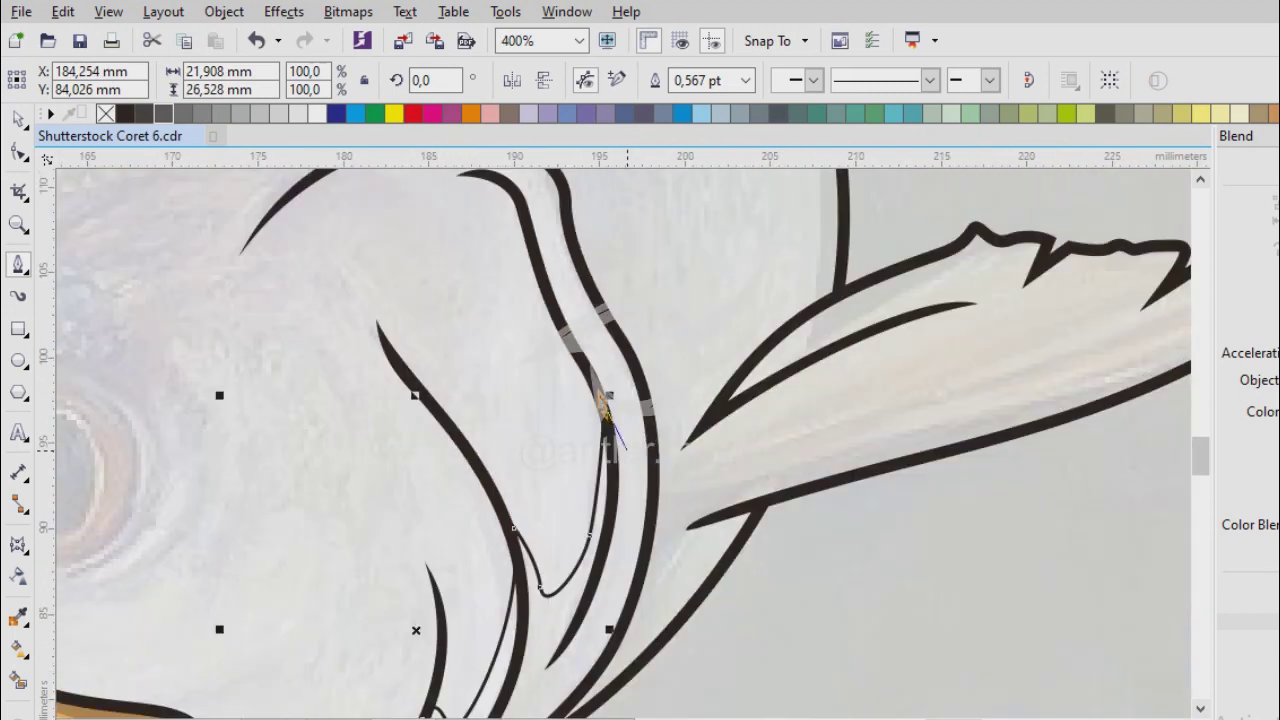
scroll(603, 398, up, 1)
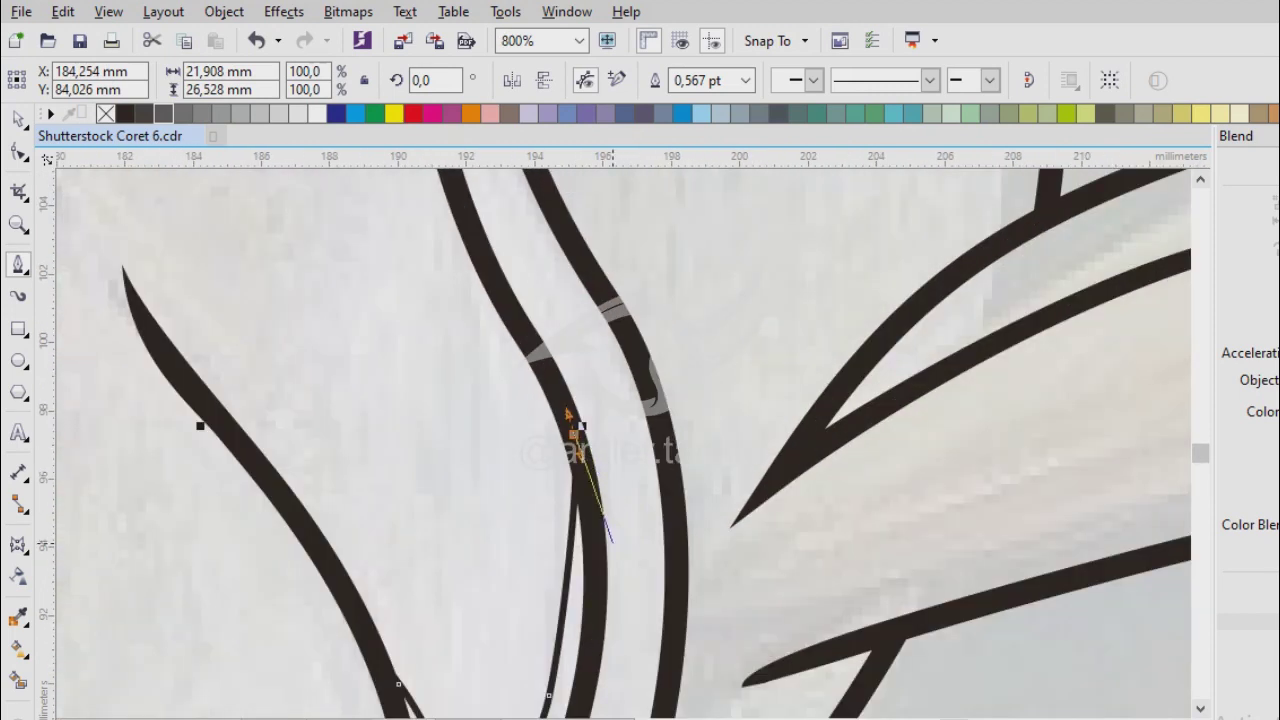
scroll(568, 413, up, 1)
scroll(601, 440, down, 2)
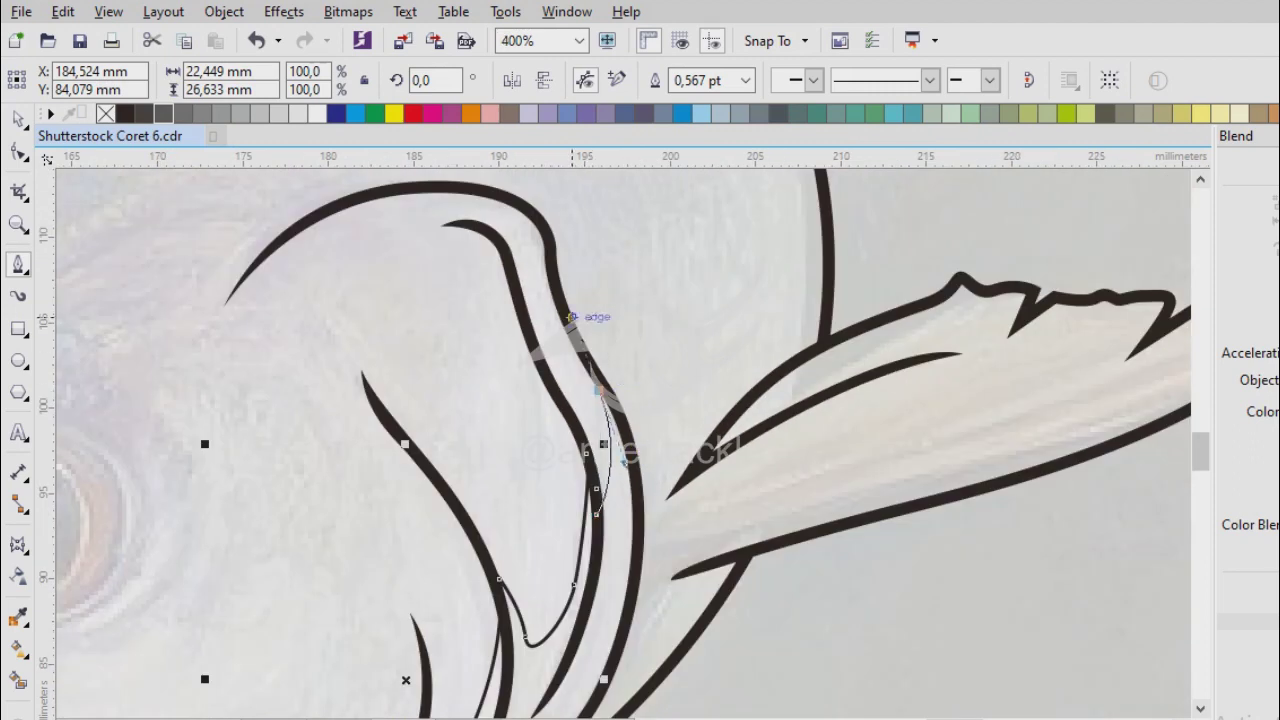
scroll(600, 392, up, 2)
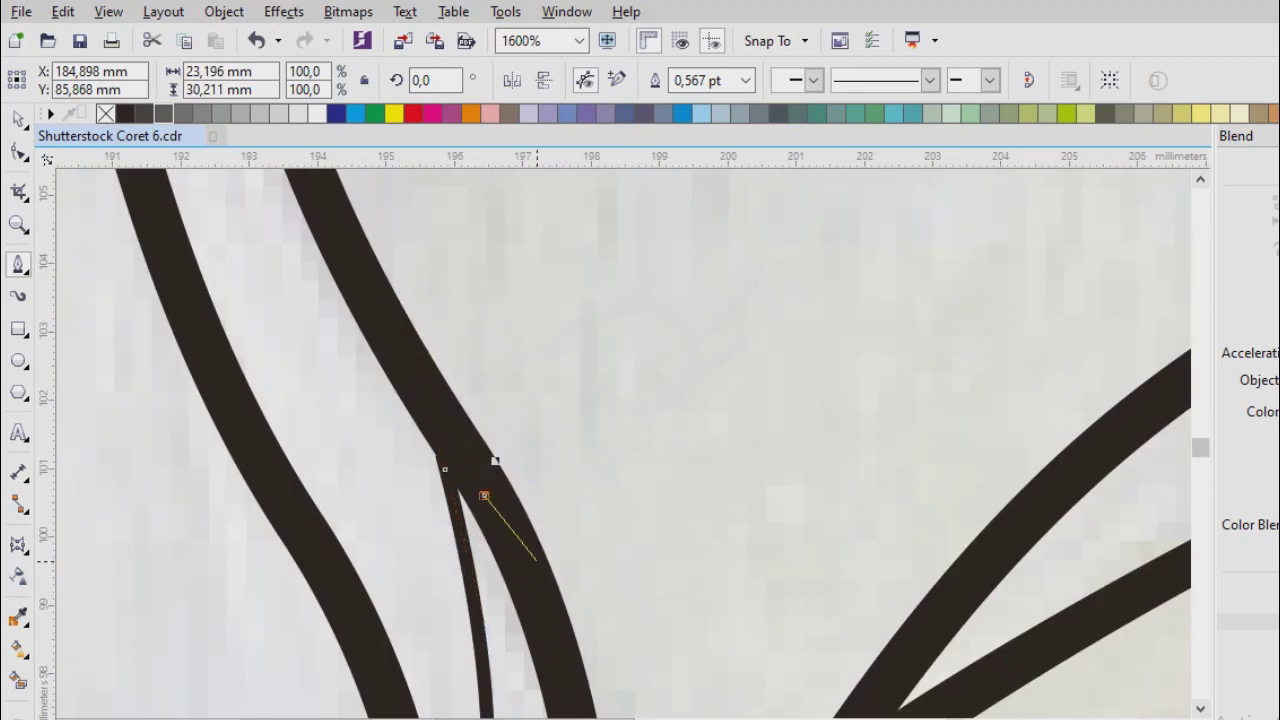
Extend the shading contour down behind the outer gill line towards the belly outline, about 26 × 30 mm overall.
scroll(536, 572, down, 2)
scroll(608, 414, up, 1)
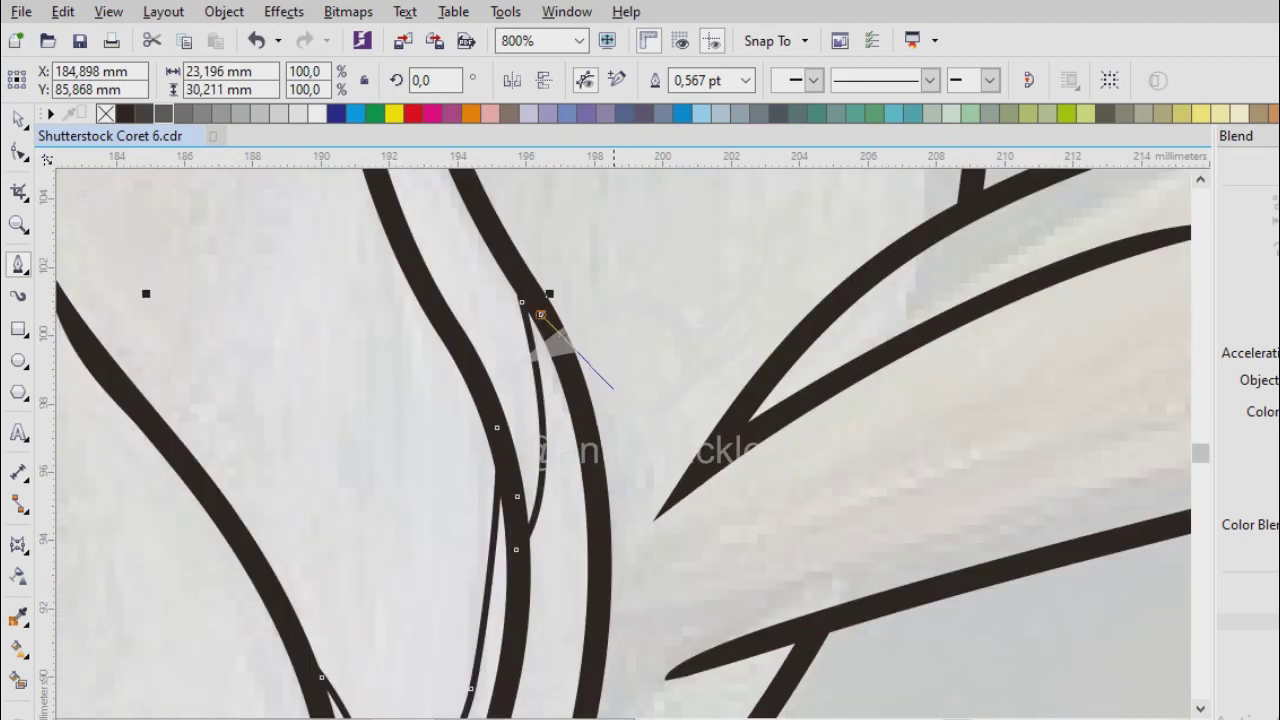
scroll(571, 497, down, 1)
scroll(571, 497, up, 1)
drag(619, 471, 631, 606)
scroll(631, 606, down, 1)
scroll(636, 430, up, 1)
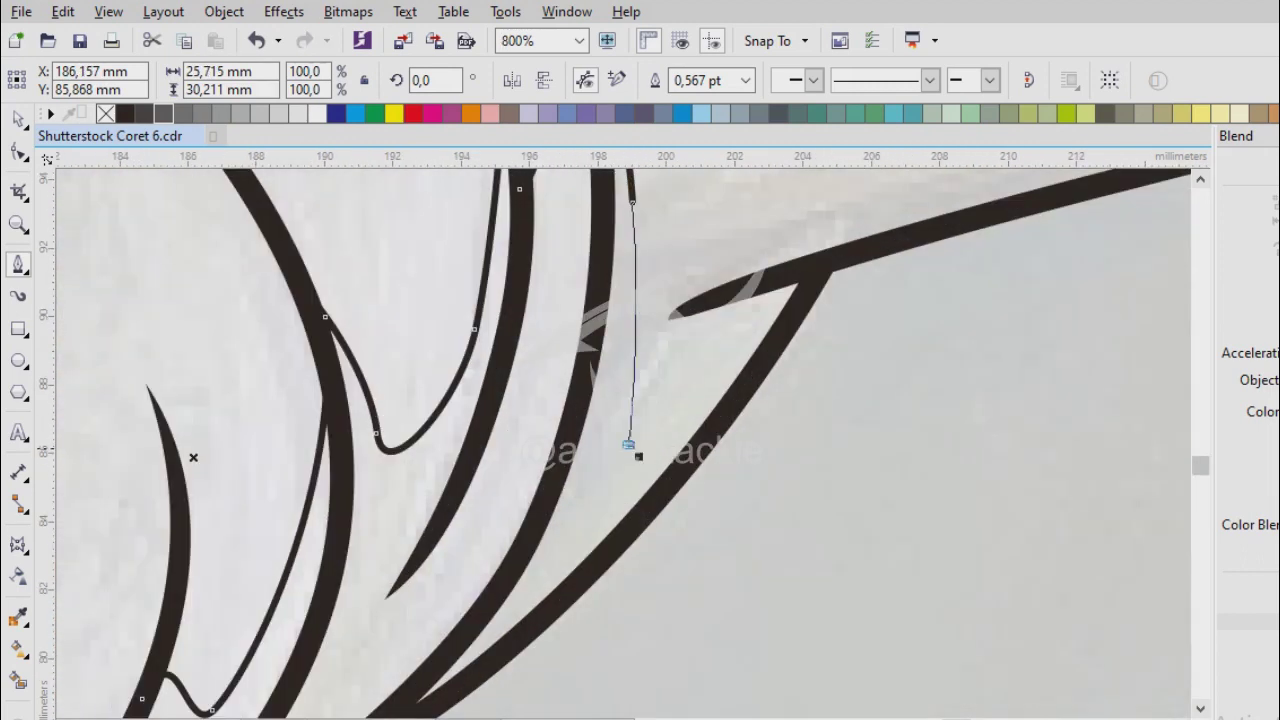
Carry the shading contour across the belly outline and beneath it to the cheek plate's lower tip, and close it.
scroll(643, 451, down, 2)
scroll(551, 571, up, 1)
click(897, 345)
scroll(570, 400, up, 1)
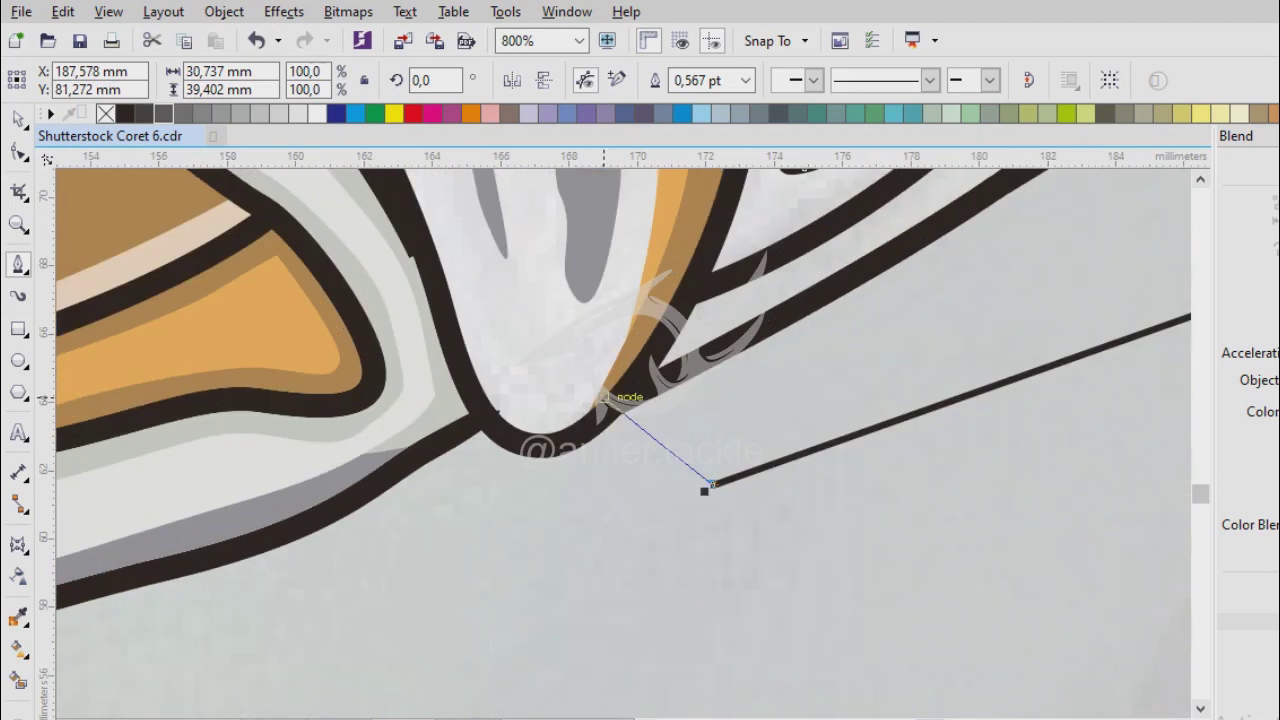
scroll(570, 400, up, 2)
click(565, 400)
click(682, 202)
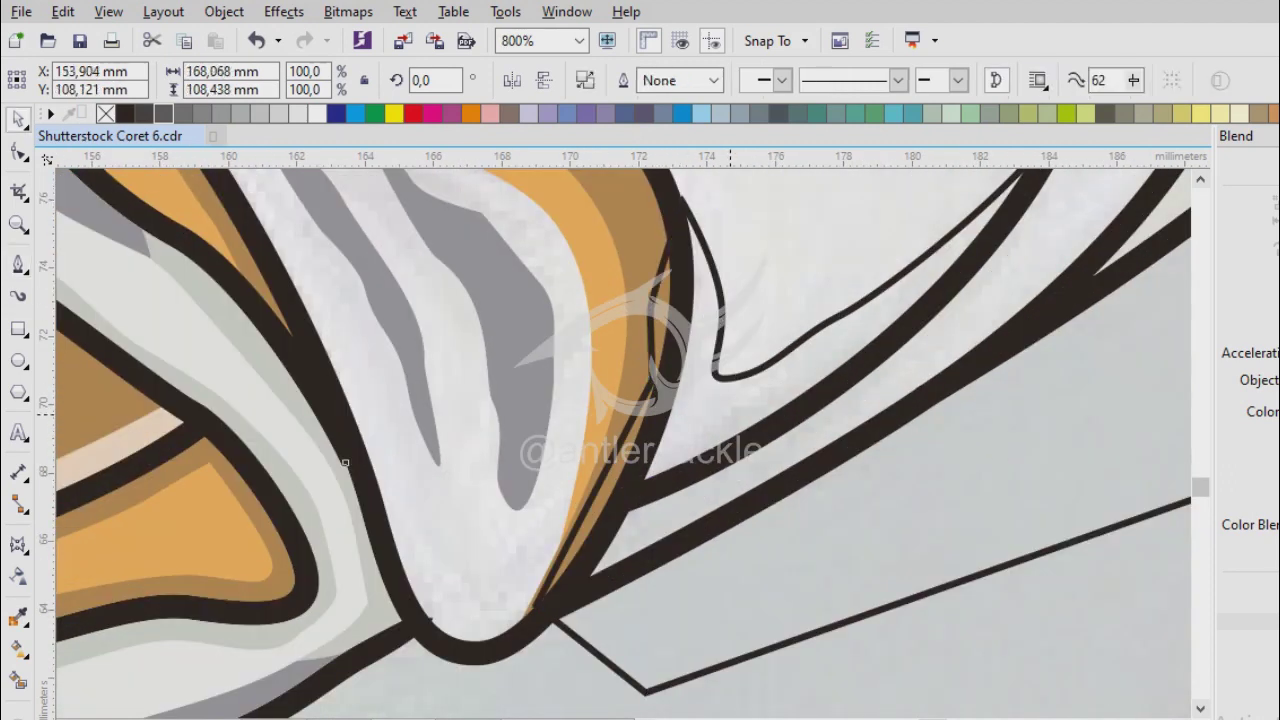
Fill the gill shading shape with the grey sampled from the existing shading and place it behind the black outlines.
key(space)
key(Tab)
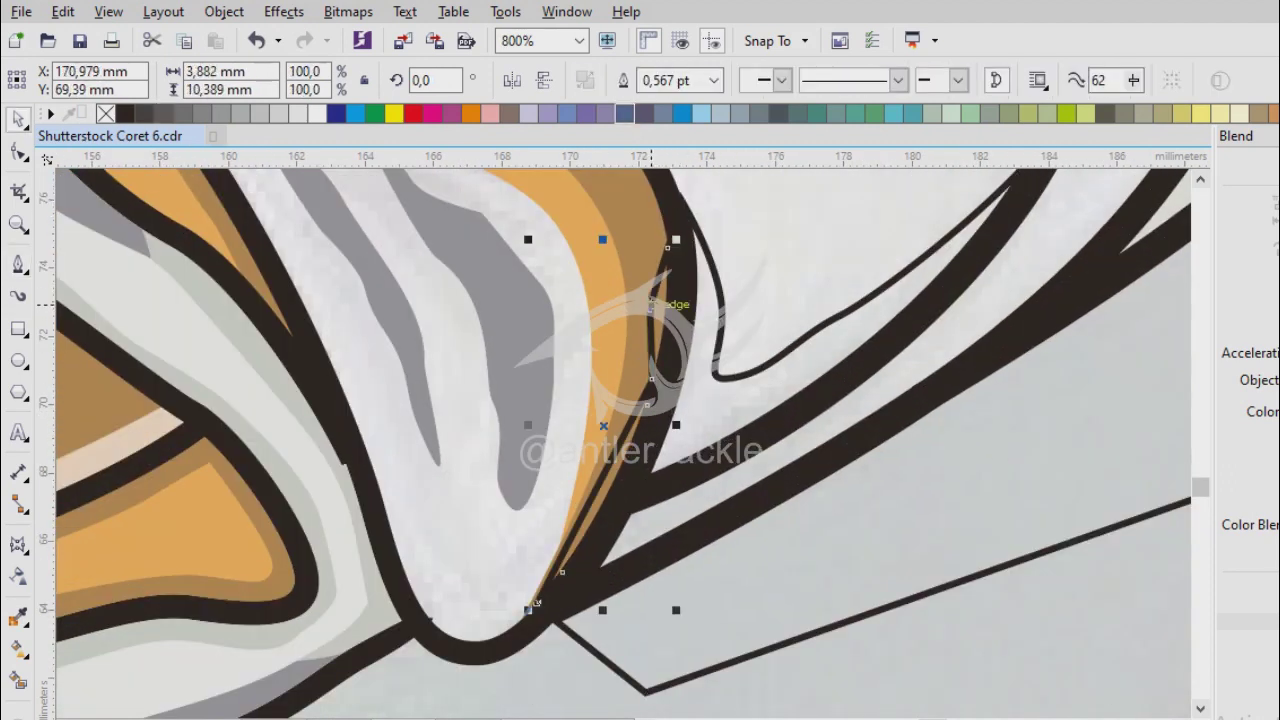
key(Escape)
scroll(624, 443, down, 2)
key(i)
click(520, 370)
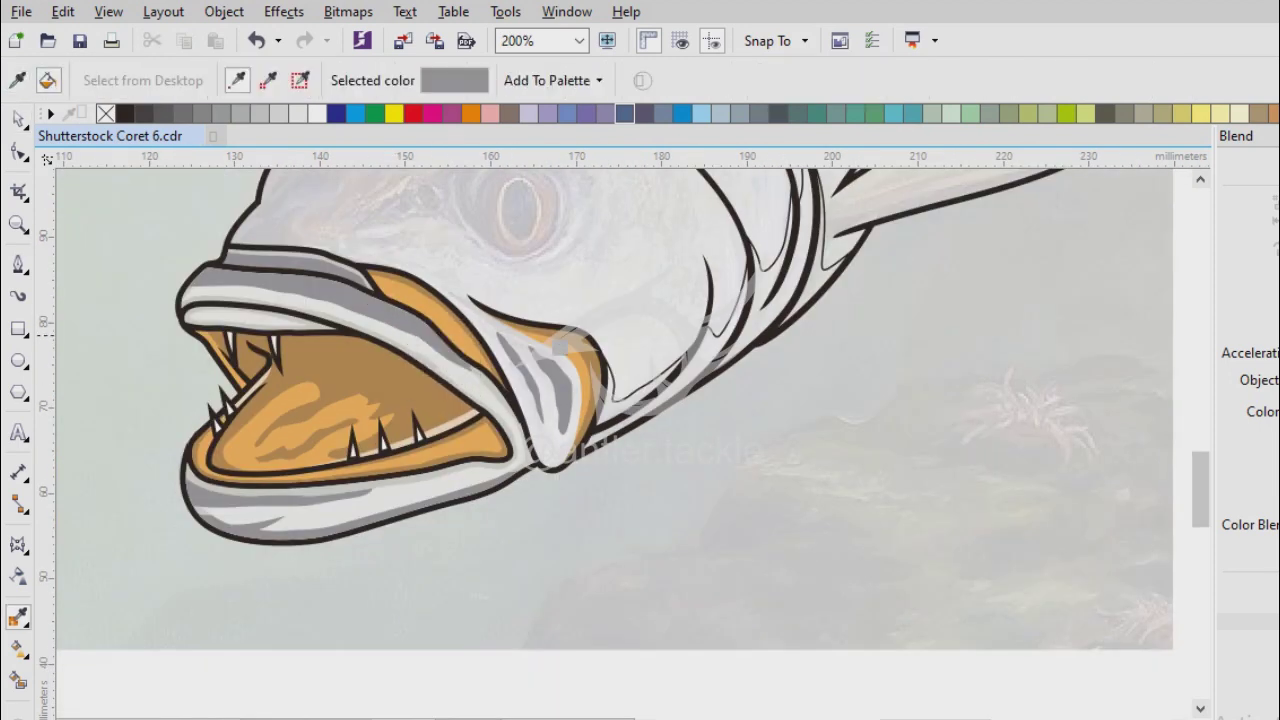
scroll(674, 347, up, 2)
click(777, 417)
click(423, 589)
click(909, 357)
scroll(829, 440, down, 3)
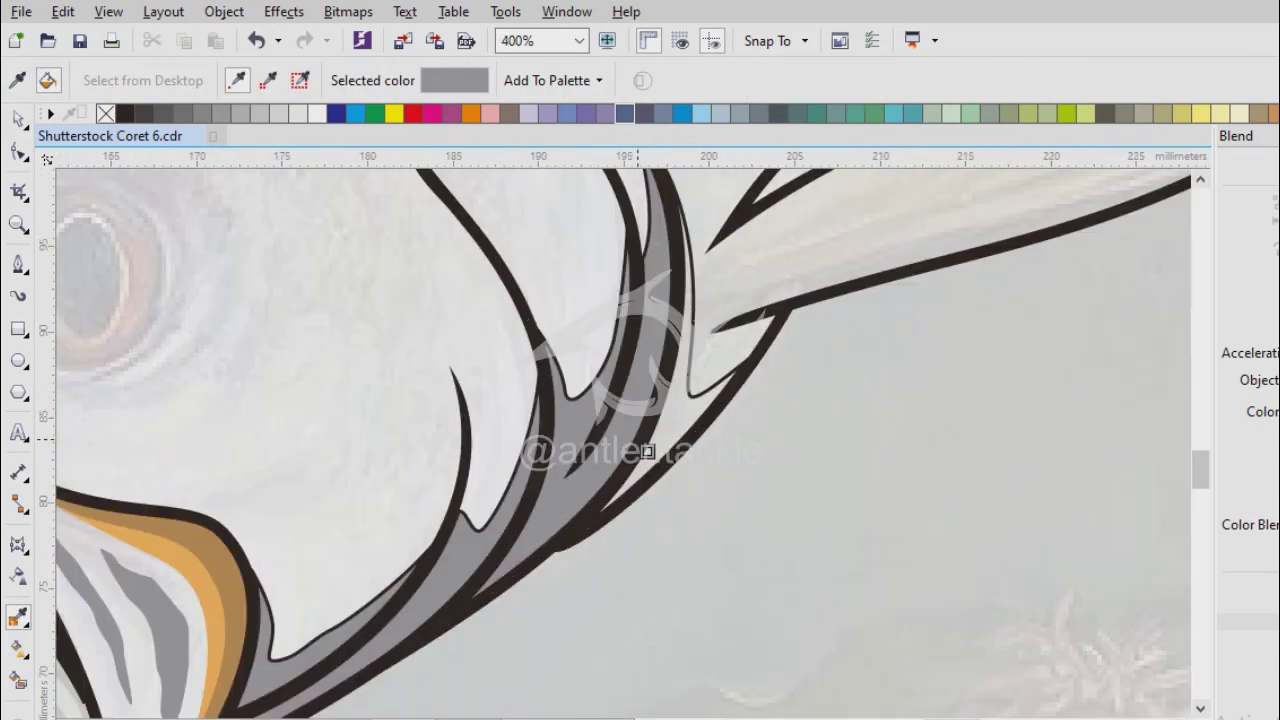
key(space)
Start a Pen contour from the short gill line's upper tip down its inner side to the grey shading, about 3 × 13 mm.
scroll(829, 440, up, 1)
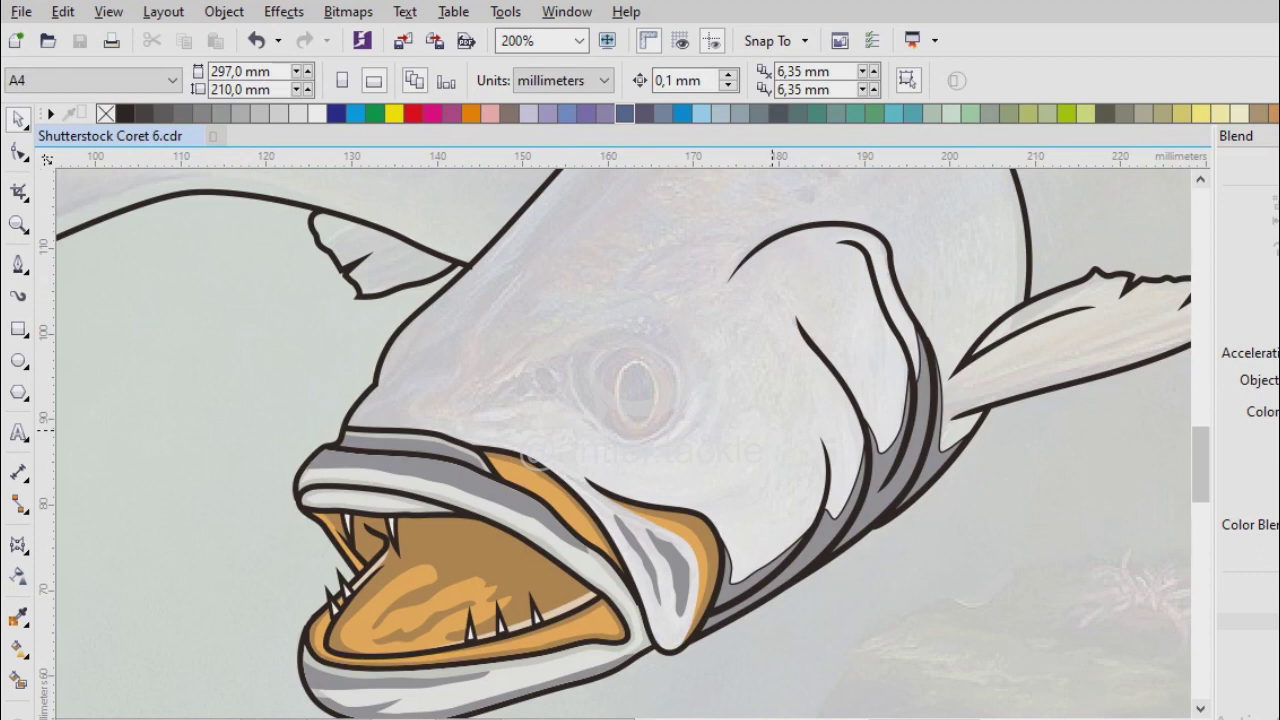
key(F5)
scroll(625, 450, up, 1)
scroll(625, 450, down, 1)
scroll(625, 450, up, 2)
scroll(625, 450, down, 1)
click(638, 325)
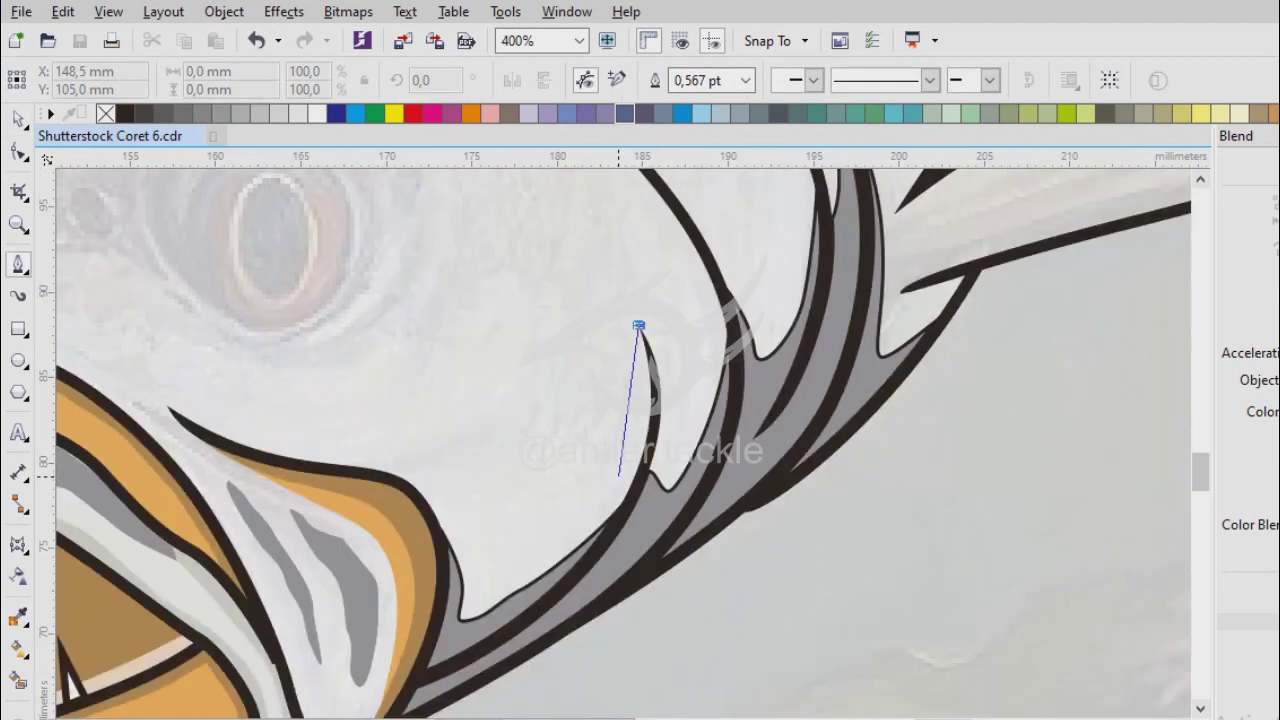
scroll(619, 475, up, 1)
drag(565, 553, 620, 452)
scroll(440, 657, down, 1)
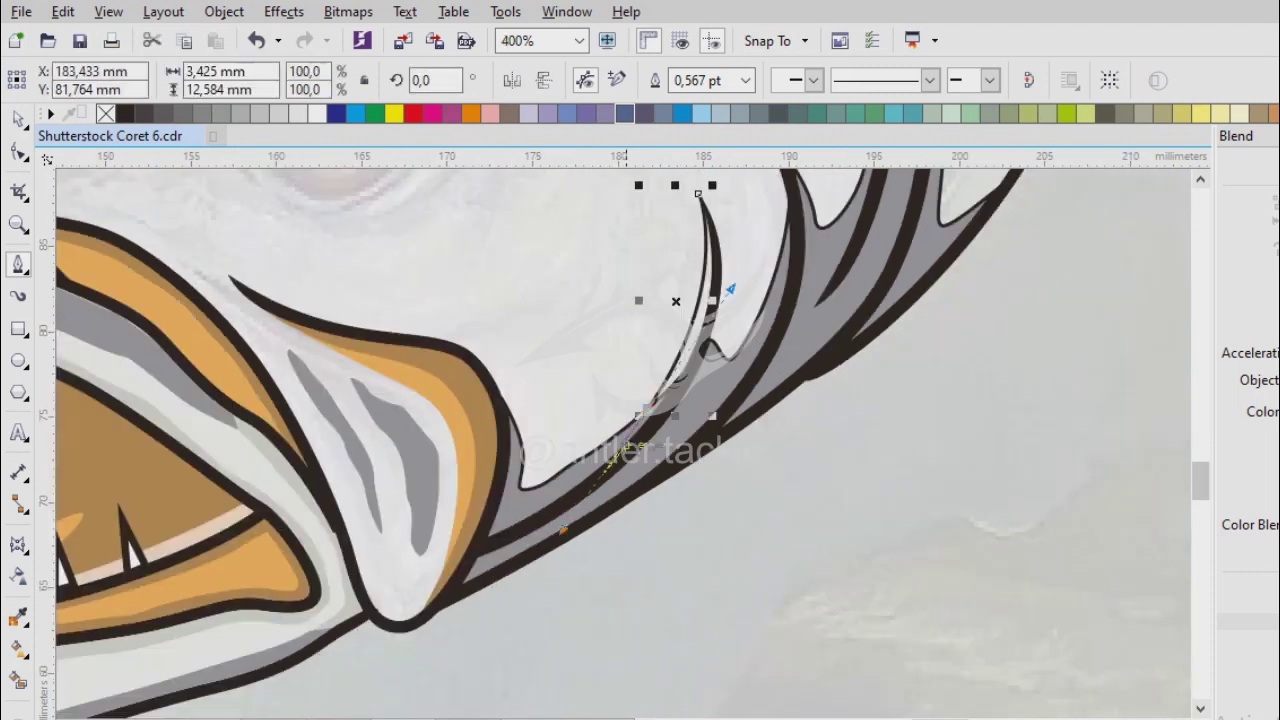
Close the contour back up along the short gill line to its tip, about 4 × 13 mm overall.
scroll(680, 305, up, 1)
key(space)
key(space)
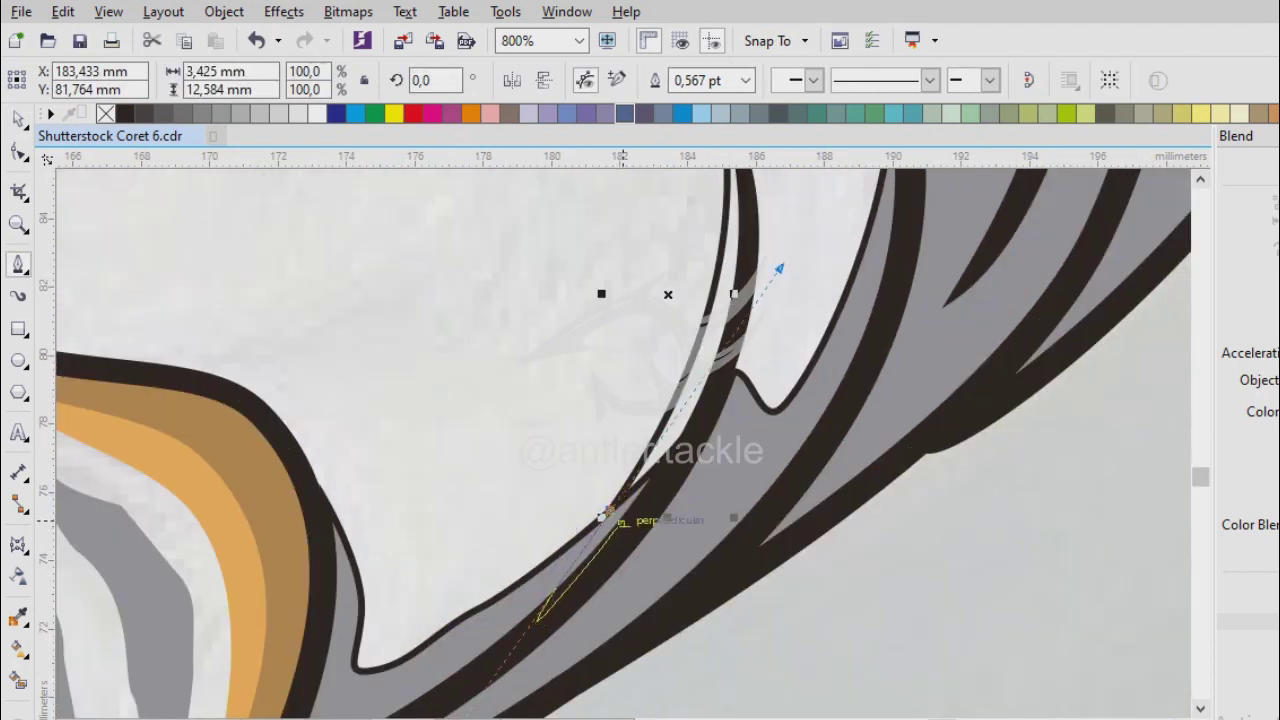
scroll(610, 510, up, 1)
scroll(643, 429, down, 1)
scroll(606, 571, up, 1)
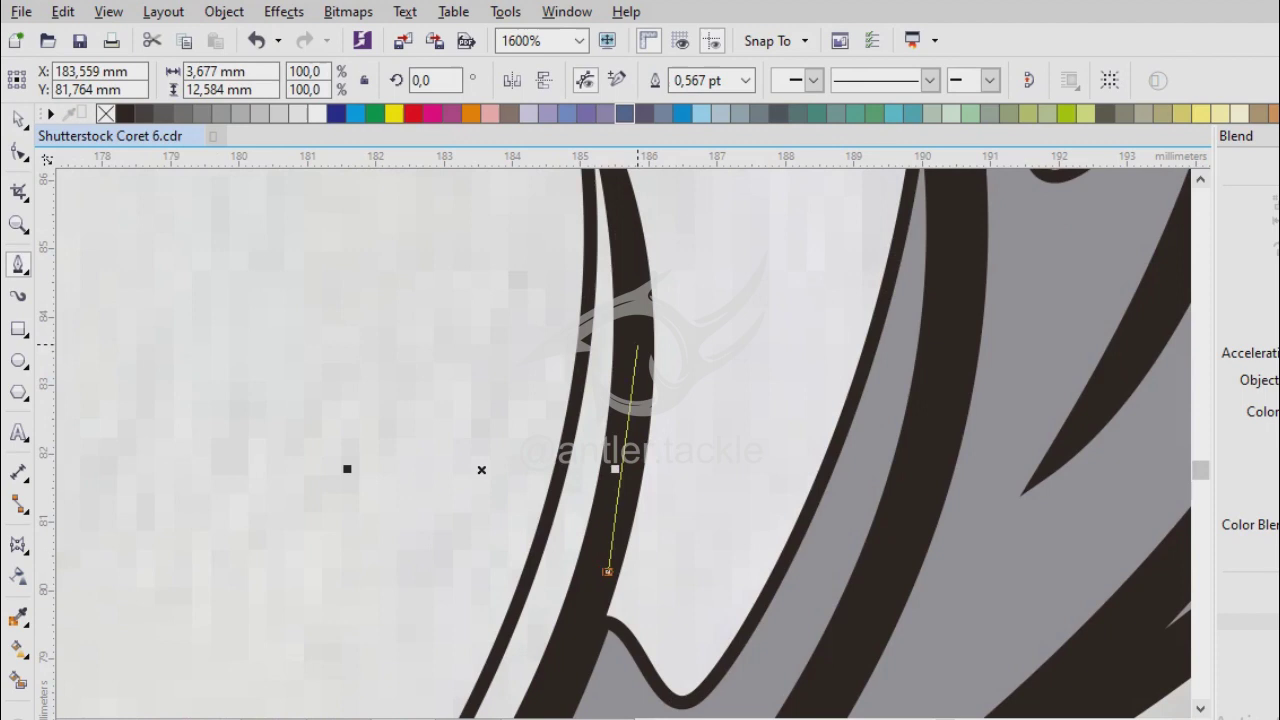
scroll(645, 578, up, 2)
scroll(575, 278, down, 3)
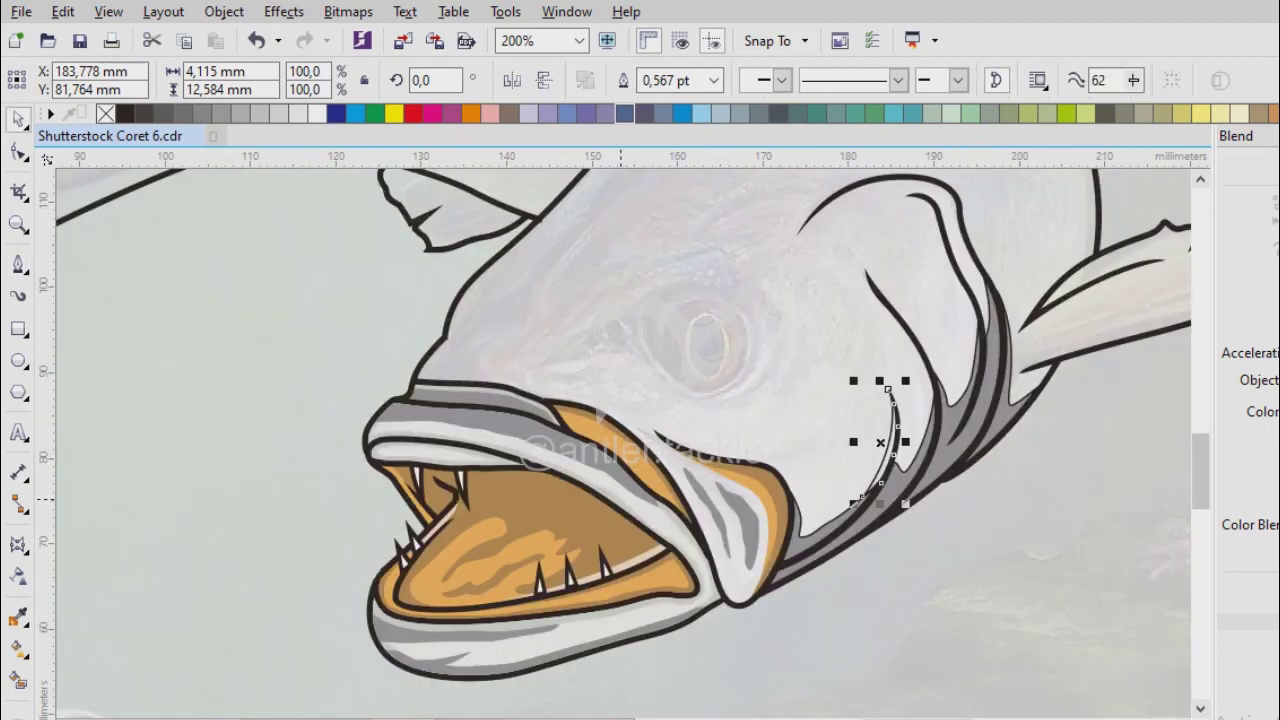
Fill the short gill line's strip with the sampled pale grey and place it behind the black outlines.
scroll(760, 500, up, 1)
key(i)
scroll(1110, 380, up, 2)
click(569, 390)
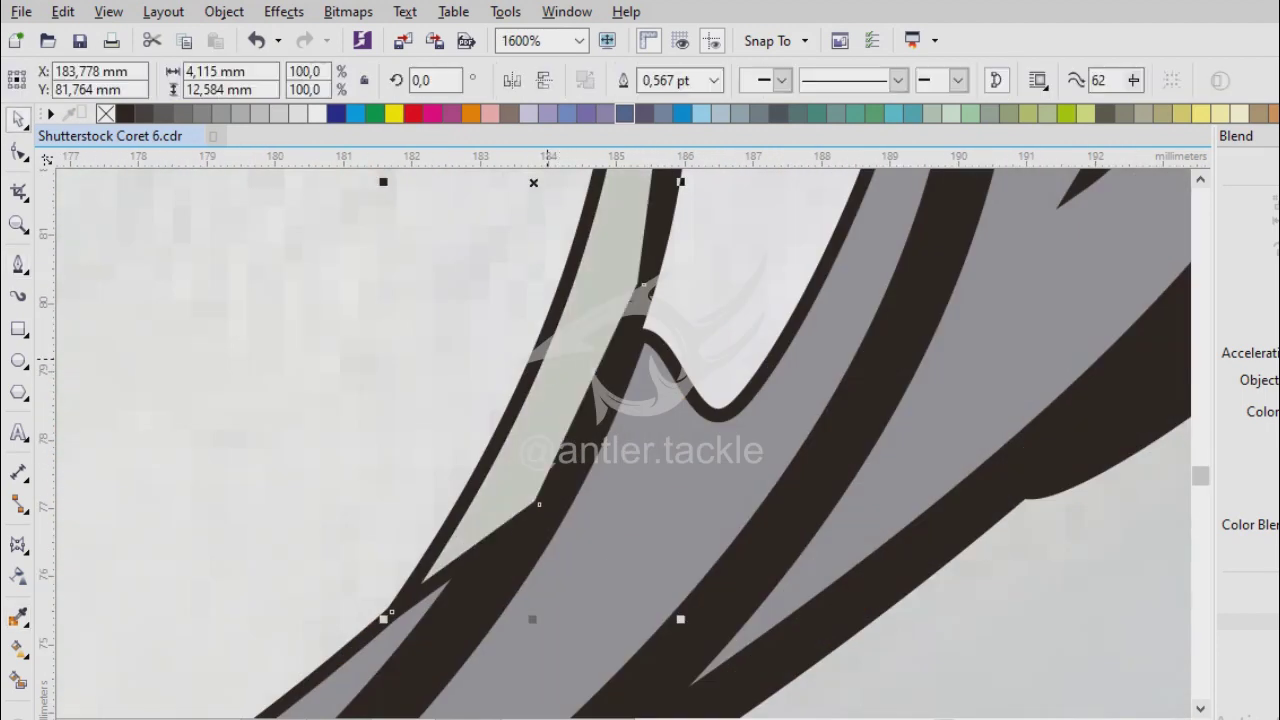
key(space)
scroll(557, 357, down, 2)
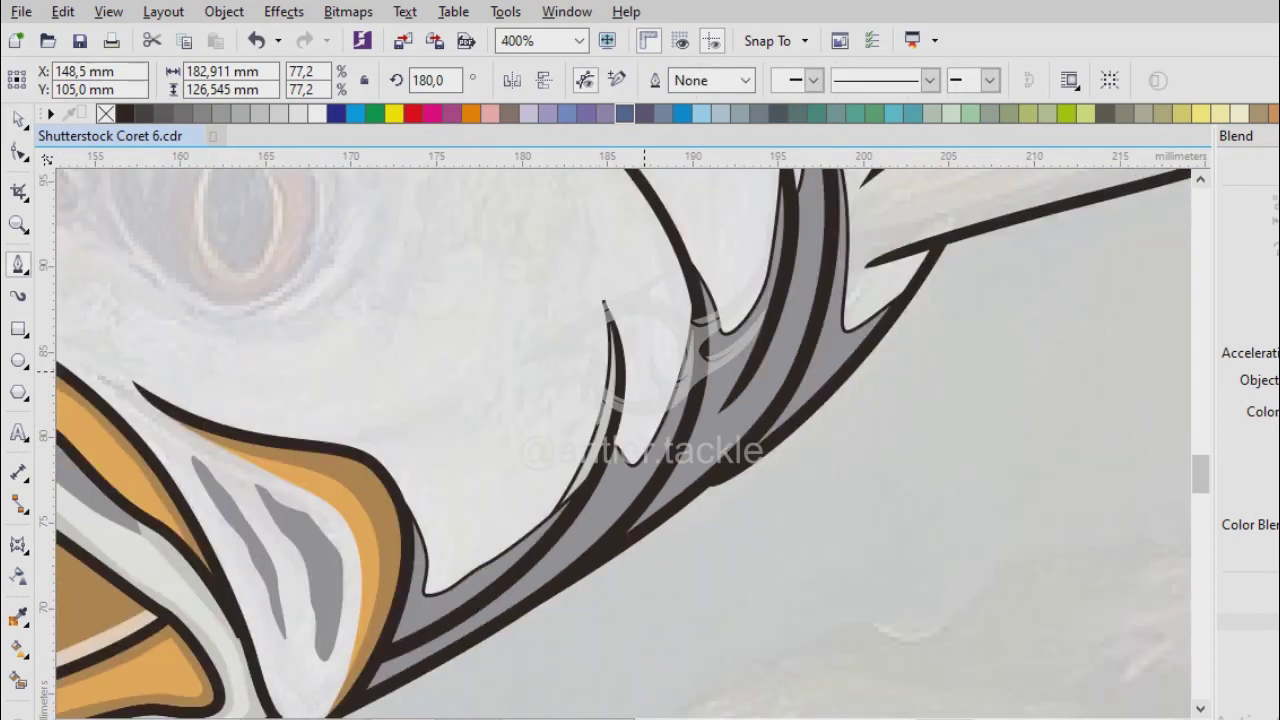
Draw a closed Pen contour along the eye side of the longer gill line, from its tip into the grey shading, about 9 × 19 mm.
scroll(543, 289, up, 1)
click(557, 274)
drag(615, 423, 663, 473)
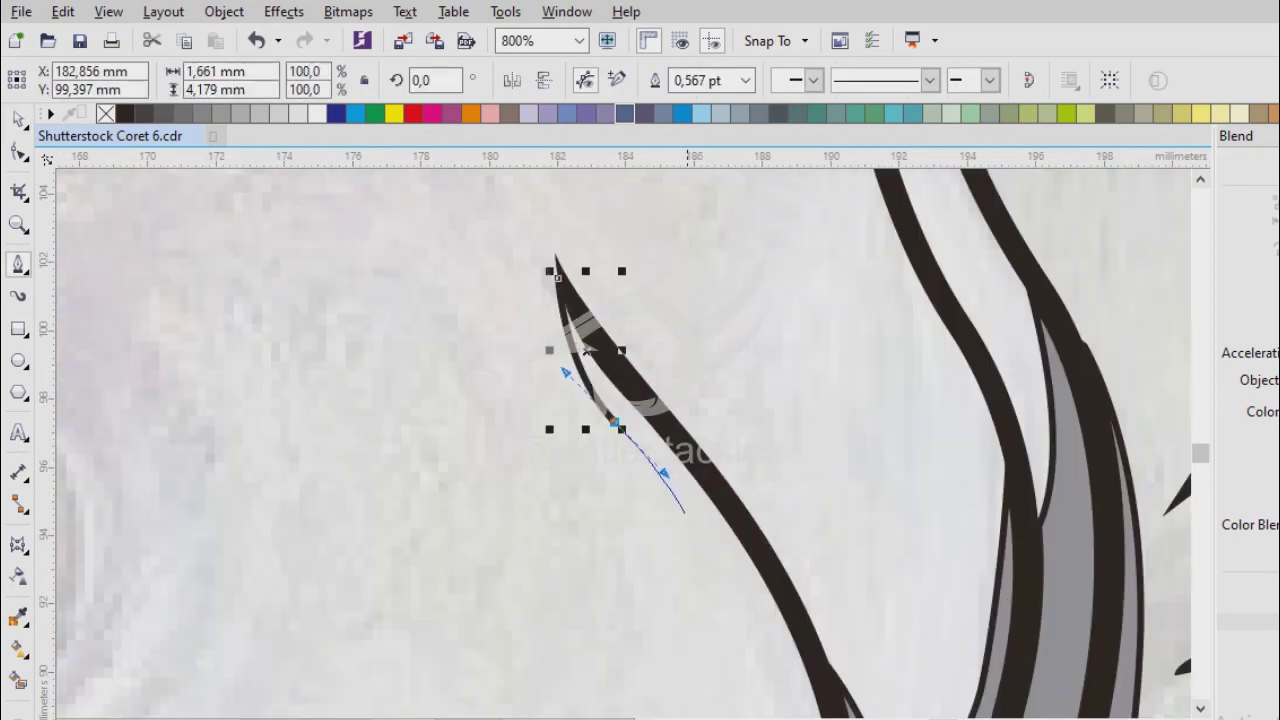
scroll(773, 659, down, 4)
scroll(700, 560, right, 2)
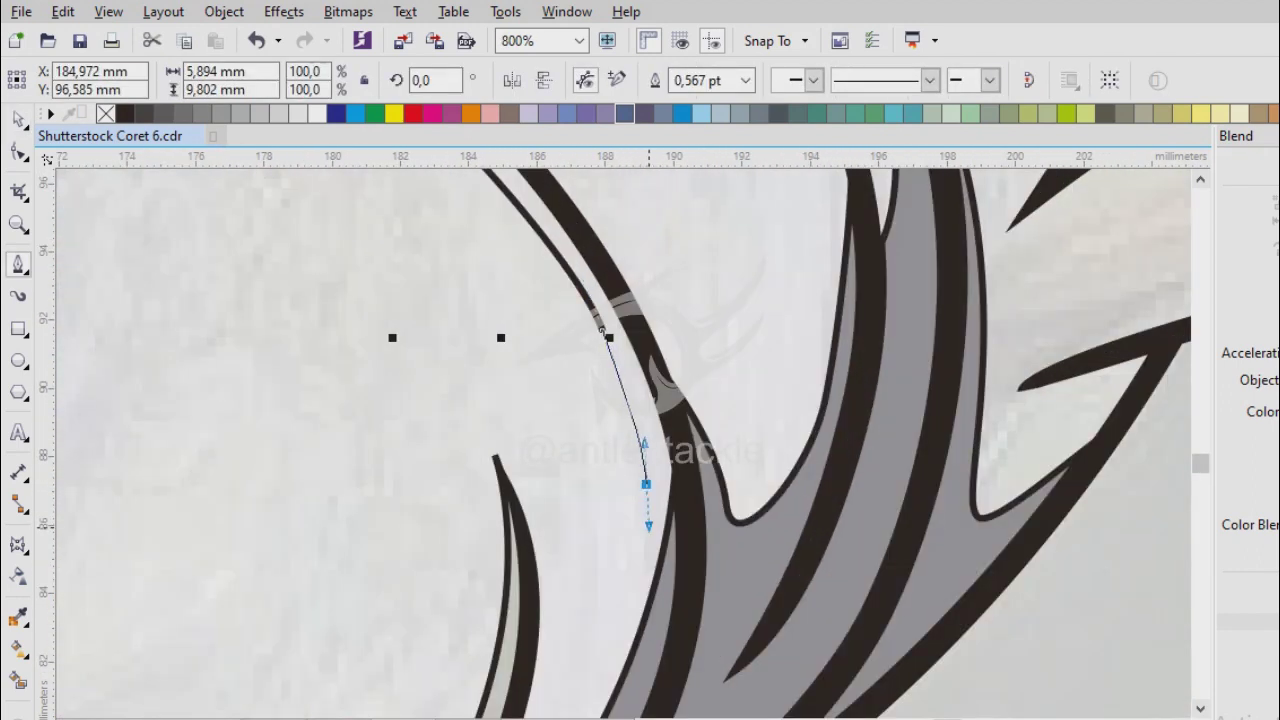
click(649, 638)
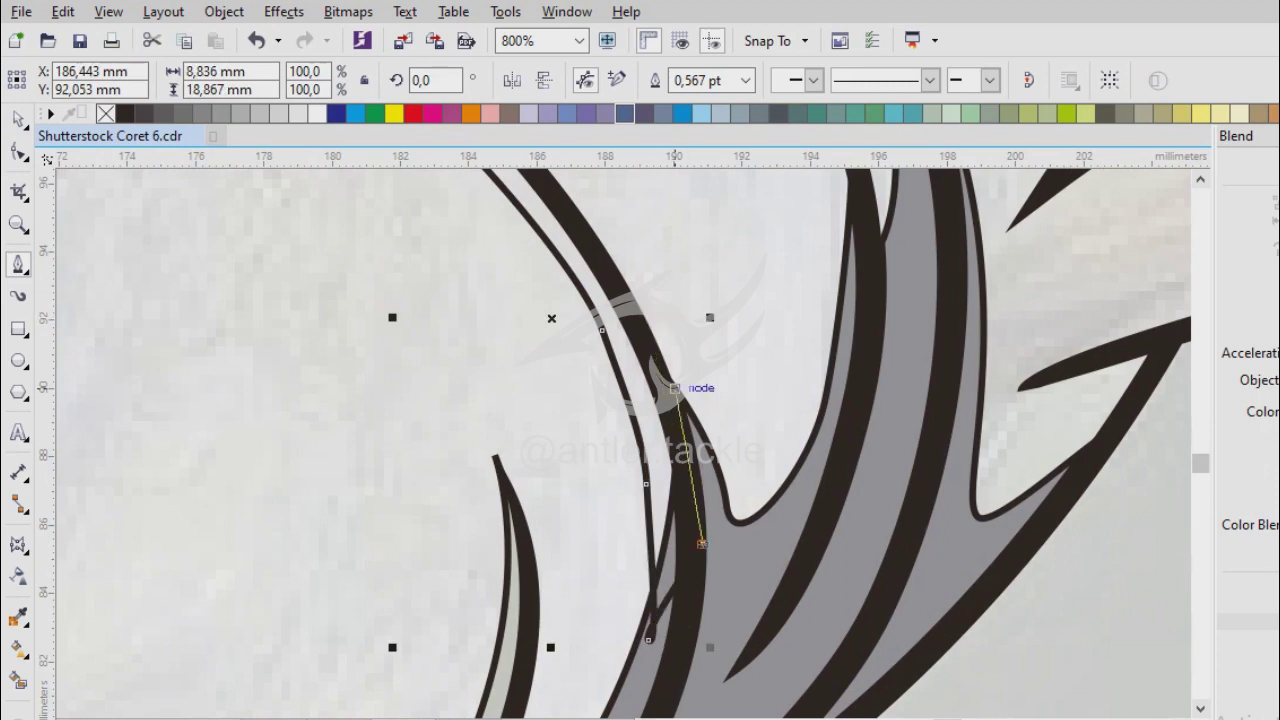
scroll(675, 387, down, 1)
scroll(630, 390, up, 2)
scroll(591, 390, down, 1)
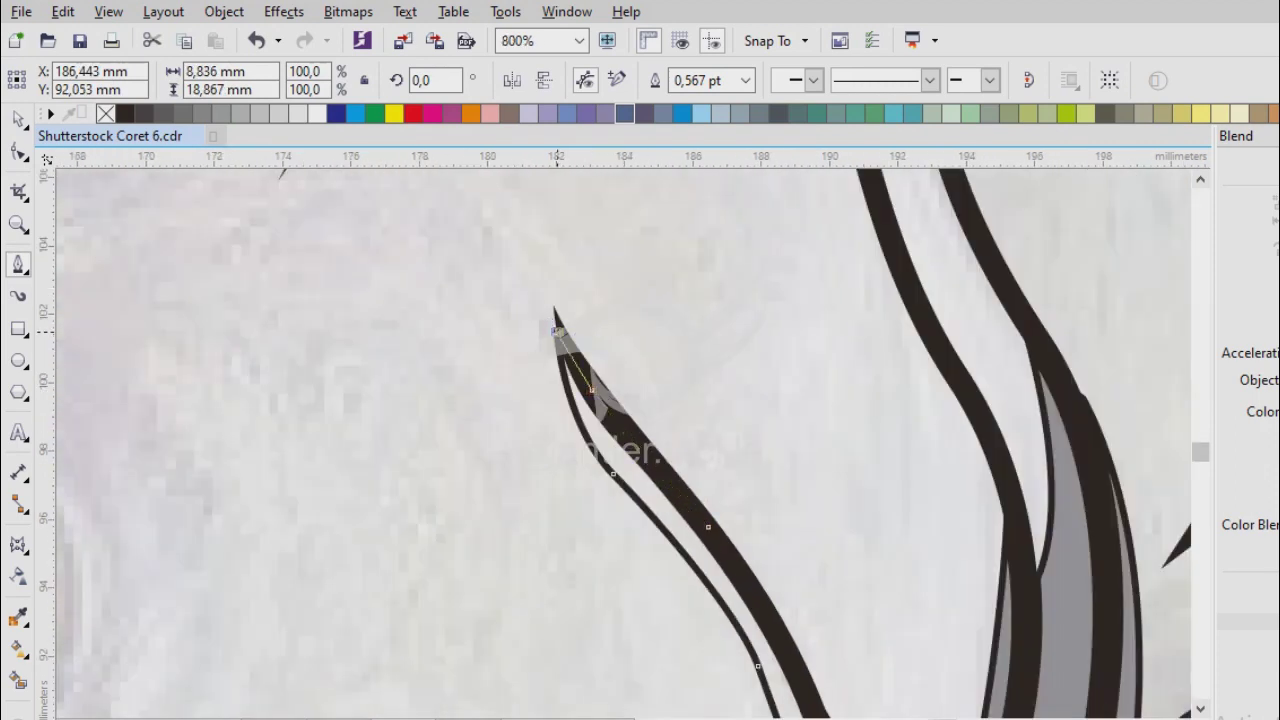
scroll(590, 390, down, 1)
scroll(628, 480, up, 2)
Fill the longer gill line's strip with the sampled pale grey and place it behind the black outlines.
key(i)
scroll(628, 480, up, 1)
click(640, 480)
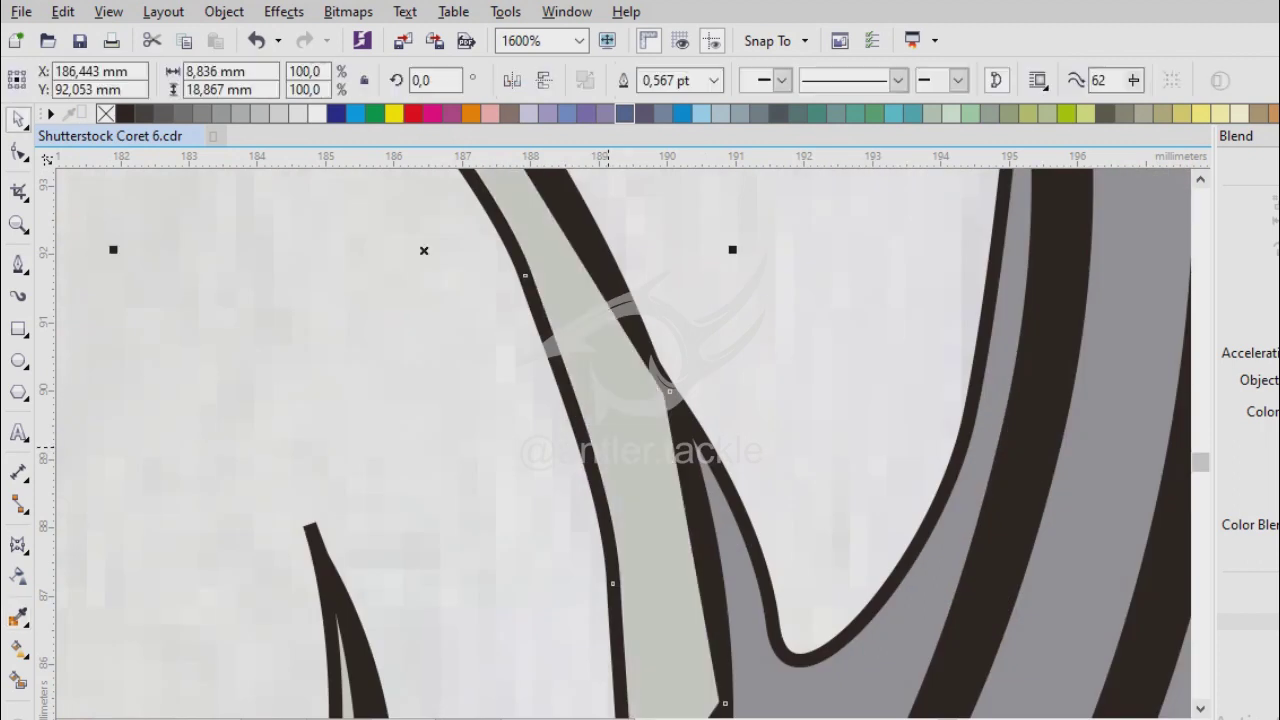
scroll(590, 640, down, 3)
scroll(590, 640, up, 1)
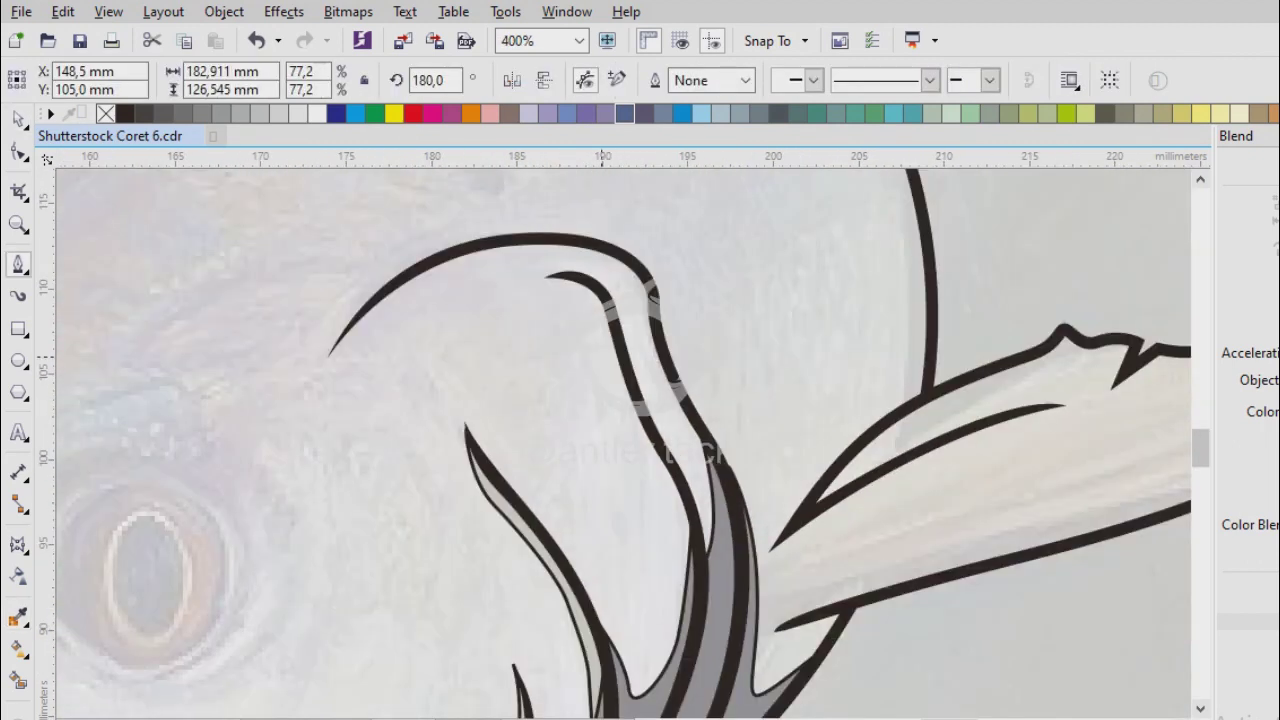
Start a Pen shading contour from the hooked inner gill line's tip down its inner side, about 4 × 7 mm.
scroll(514, 297, up, 1)
click(514, 297)
scroll(605, 290, up, 1)
scroll(623, 443, down, 1)
drag(592, 337, 660, 600)
scroll(634, 486, up, 1)
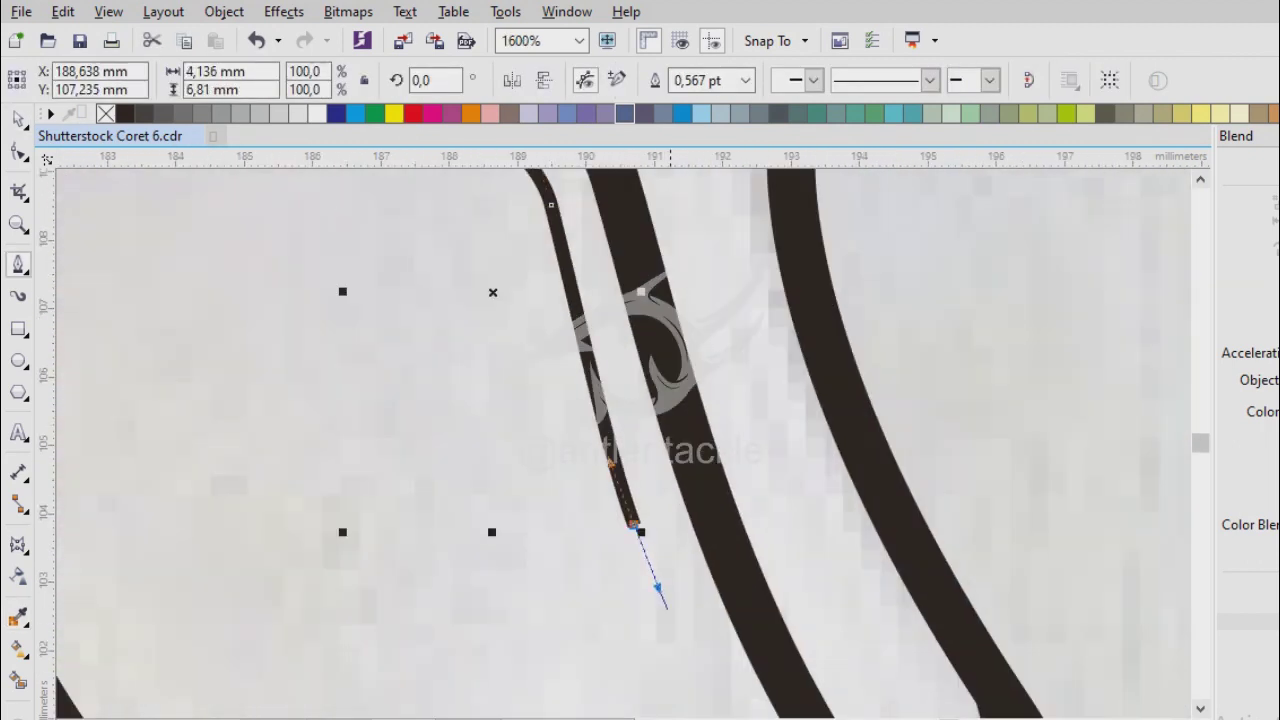
scroll(660, 600, down, 2)
scroll(590, 350, up, 1)
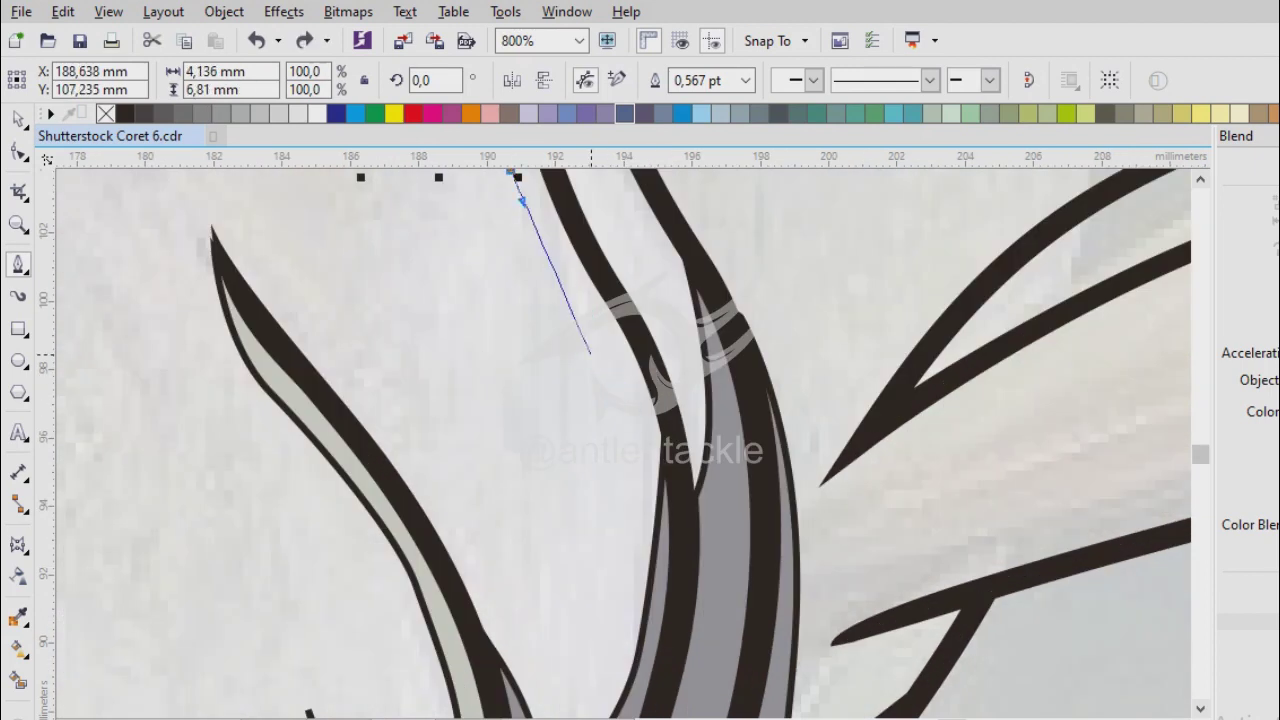
Extend the contour down to the grey shading and close it along the hooked gill line at its tip, about 10 × 19 mm overall.
drag(591, 354, 626, 402)
drag(660, 577, 694, 527)
scroll(694, 527, up, 1)
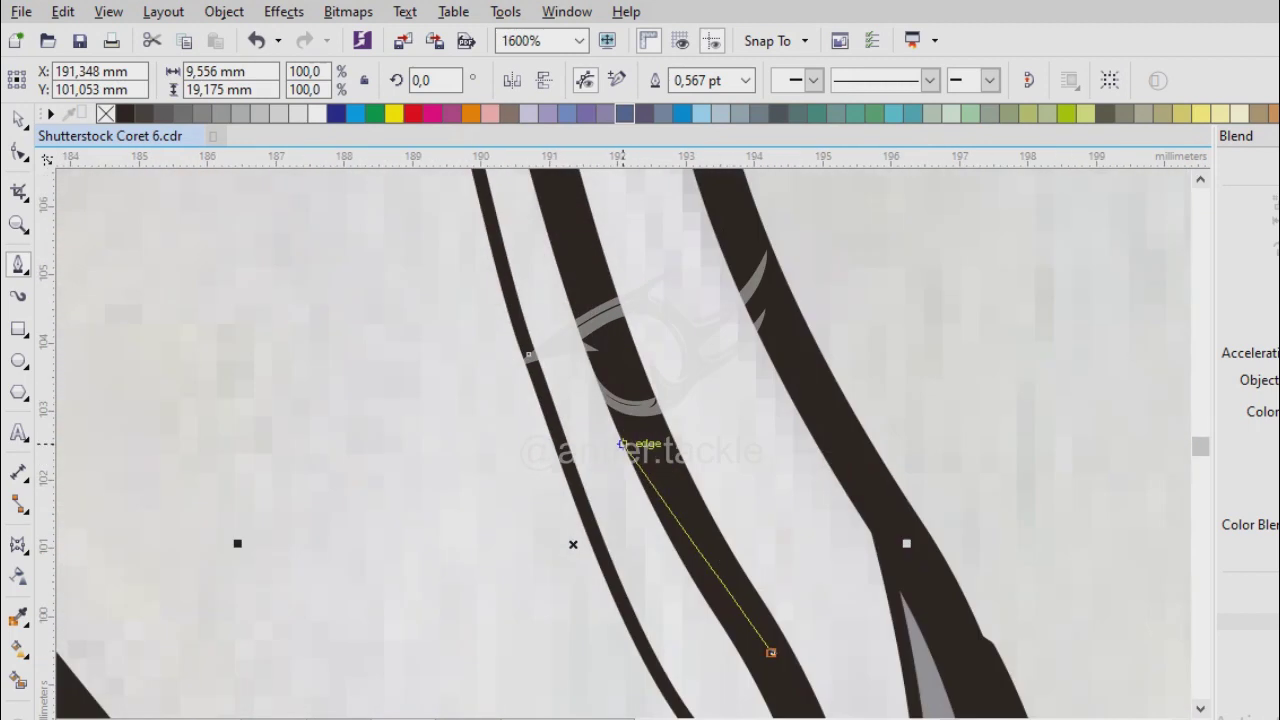
scroll(582, 248, up, 3)
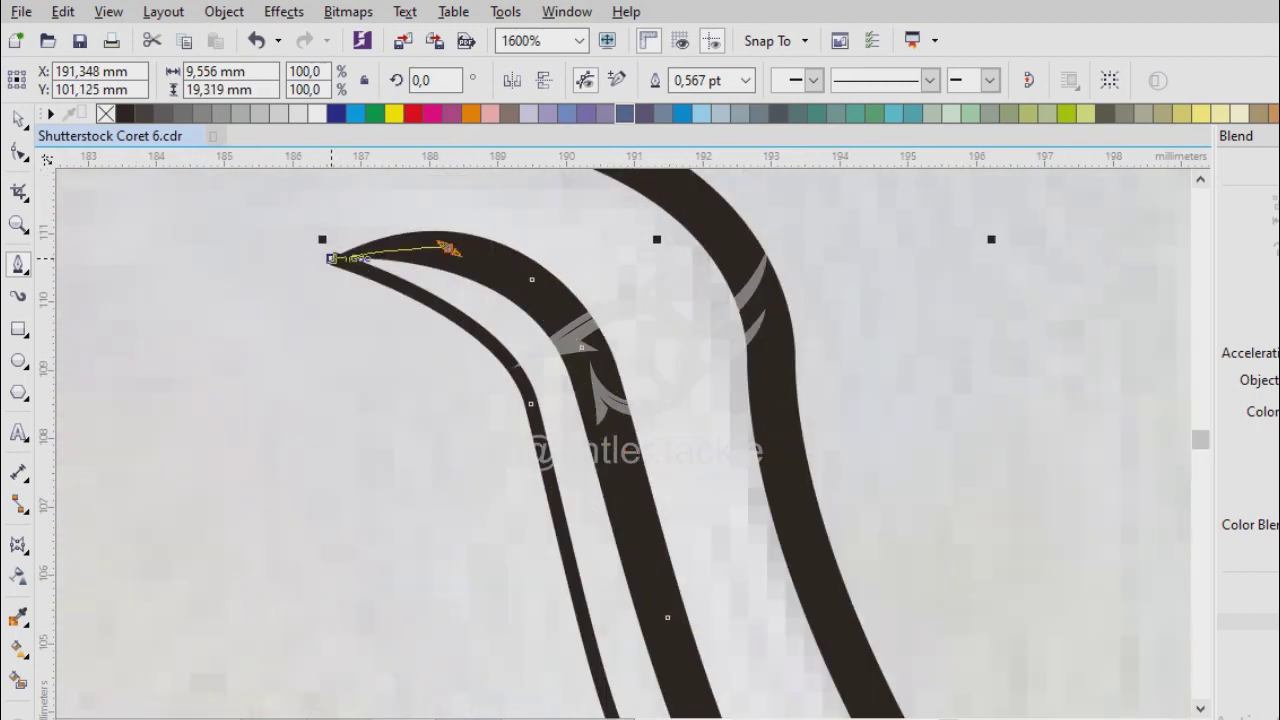
click(331, 258)
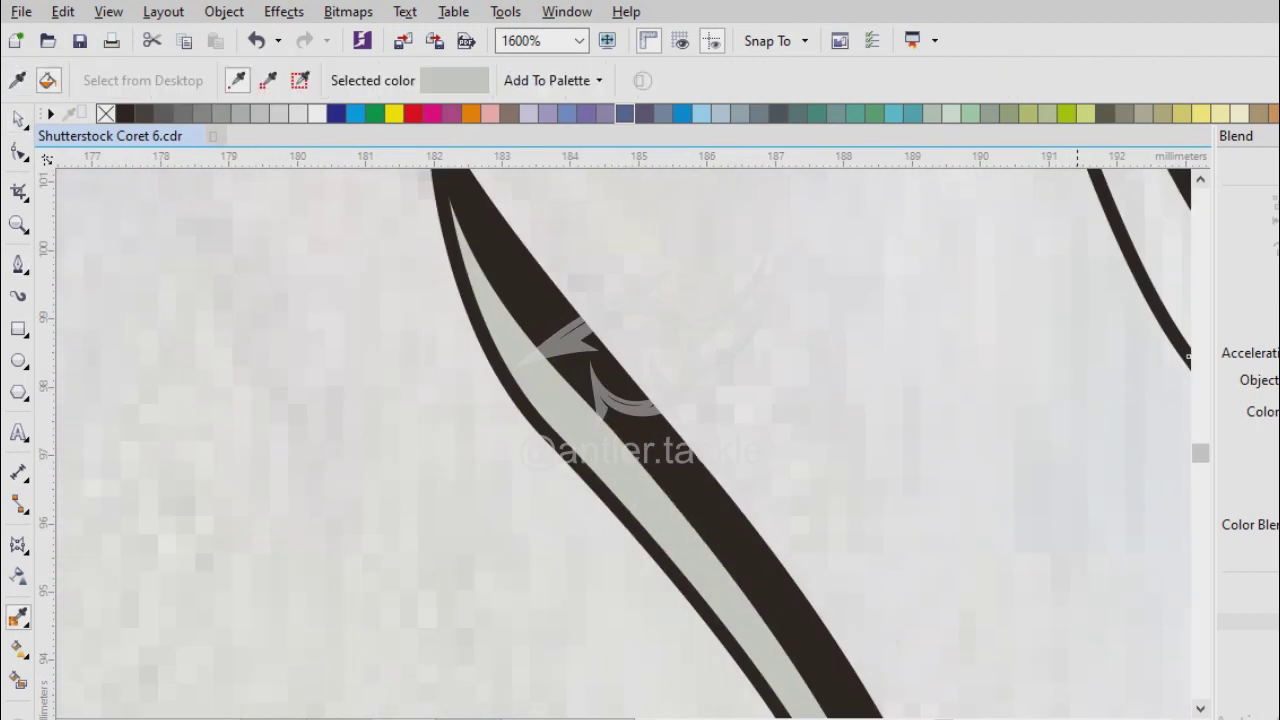
Fill the hooked gill line's strip with the sampled pale grey and place it behind the black outlines.
scroll(640, 440, down, 1)
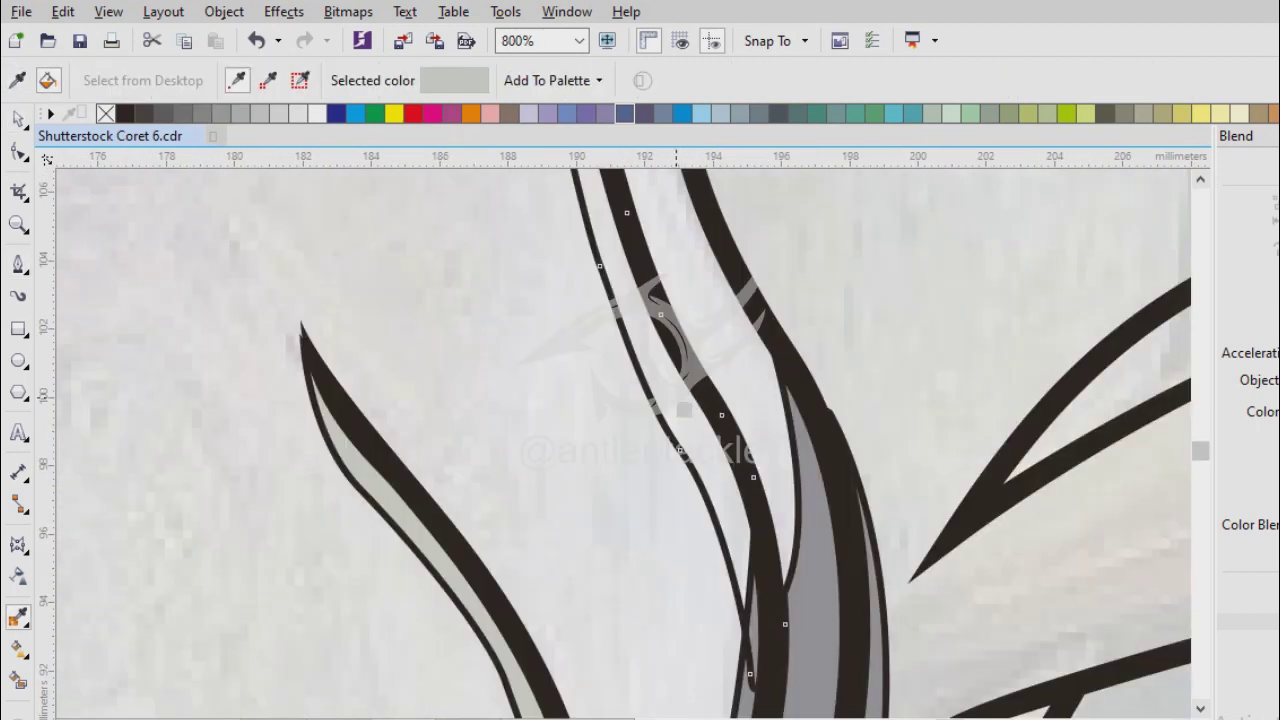
key(space)
key(Tab)
key(space)
scroll(640, 420, down, 2)
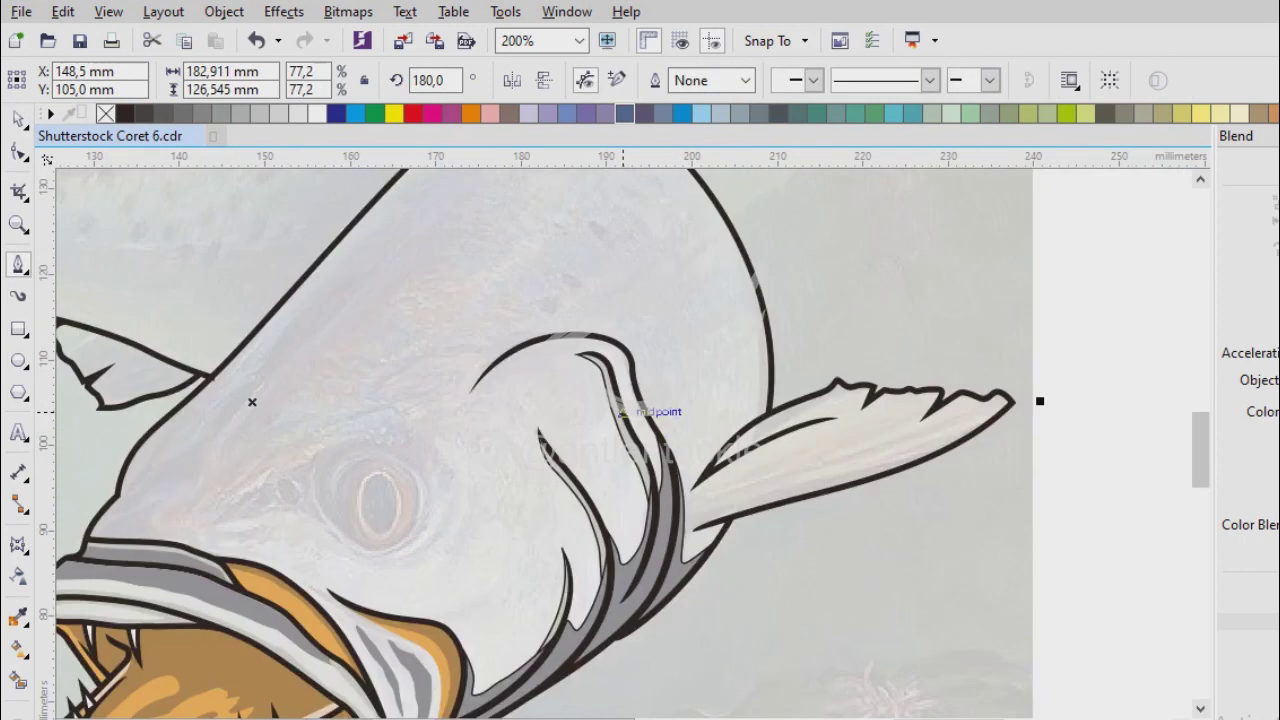
Start a Pen shading contour from the large arched gill line's tip along its outer side and back onto the line, about 20 × 9 mm.
scroll(650, 408, up, 2)
scroll(629, 443, down, 1)
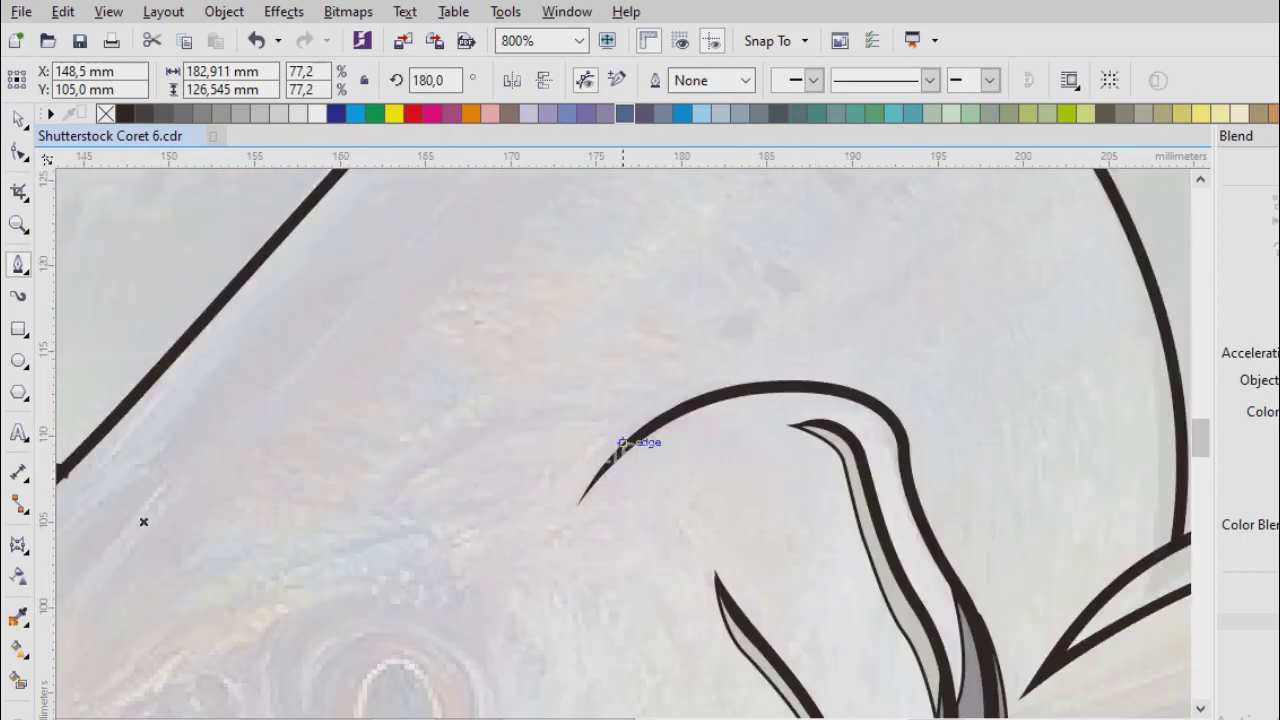
scroll(529, 569, up, 1)
click(529, 569)
drag(731, 343, 880, 283)
scroll(233, 618, down, 1)
scroll(683, 473, up, 1)
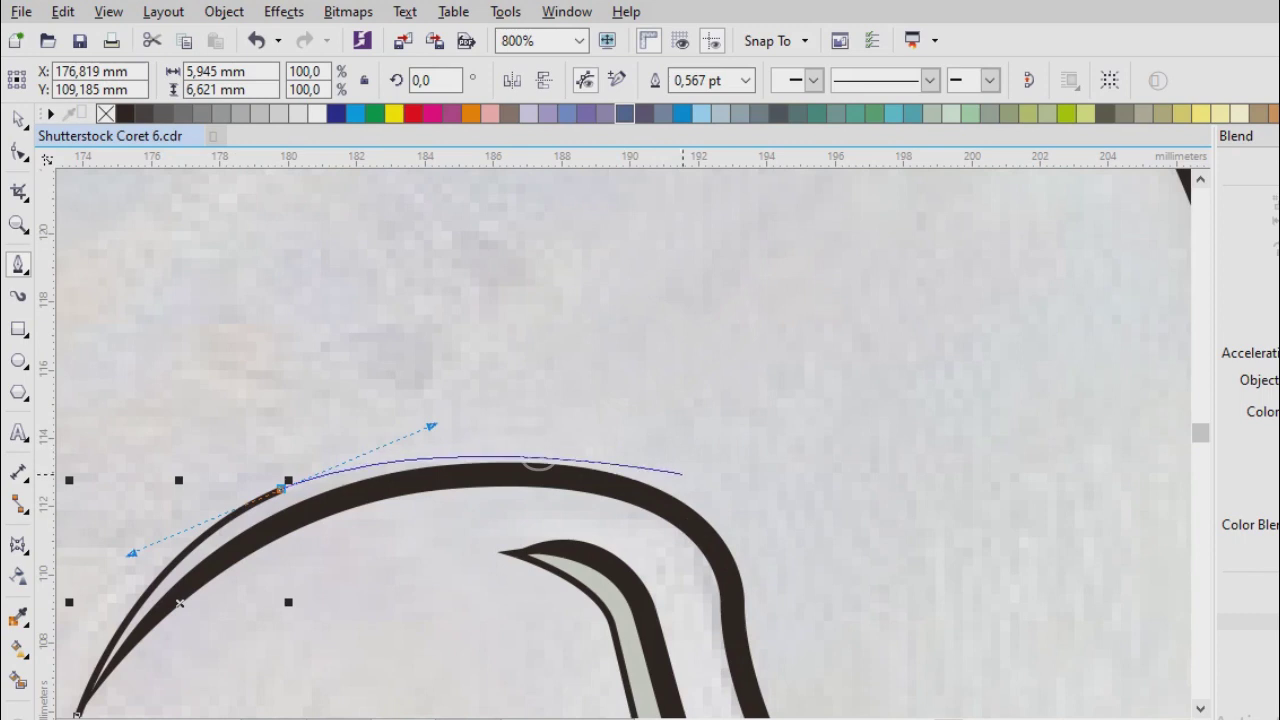
drag(680, 466, 749, 509)
scroll(700, 480, down, 1)
scroll(623, 455, up, 1)
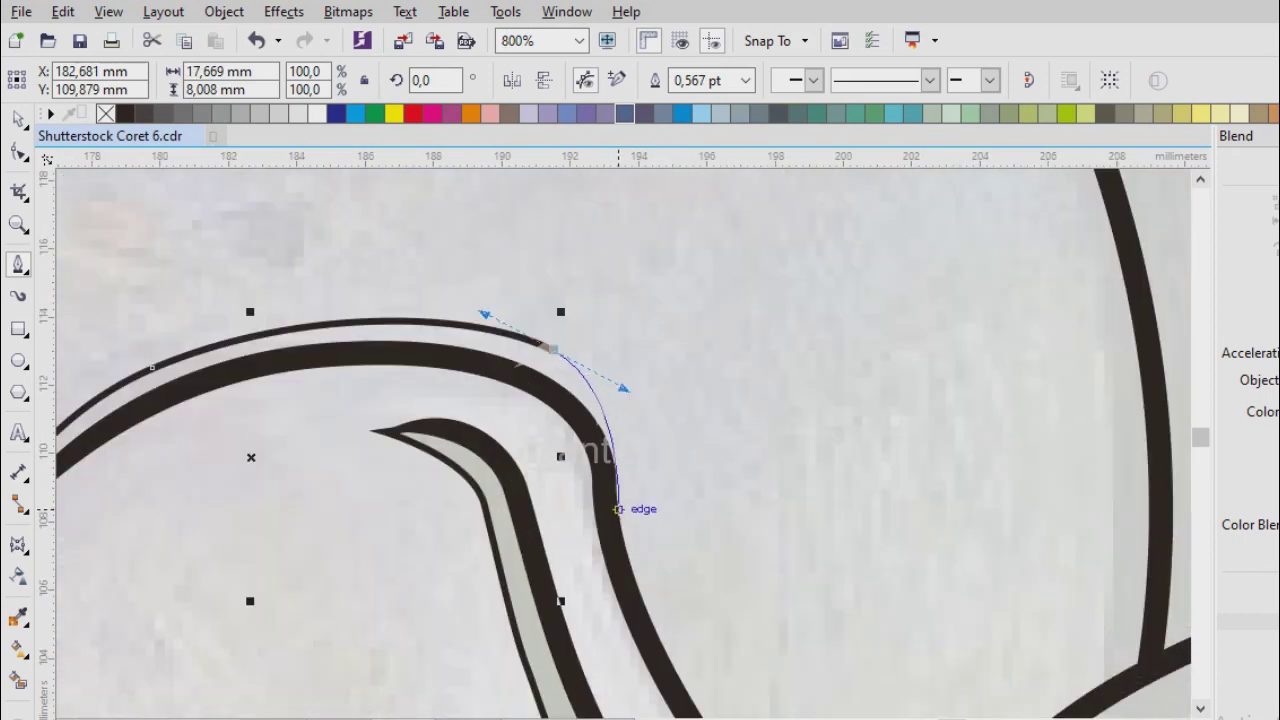
click(629, 485)
scroll(643, 607, up, 1)
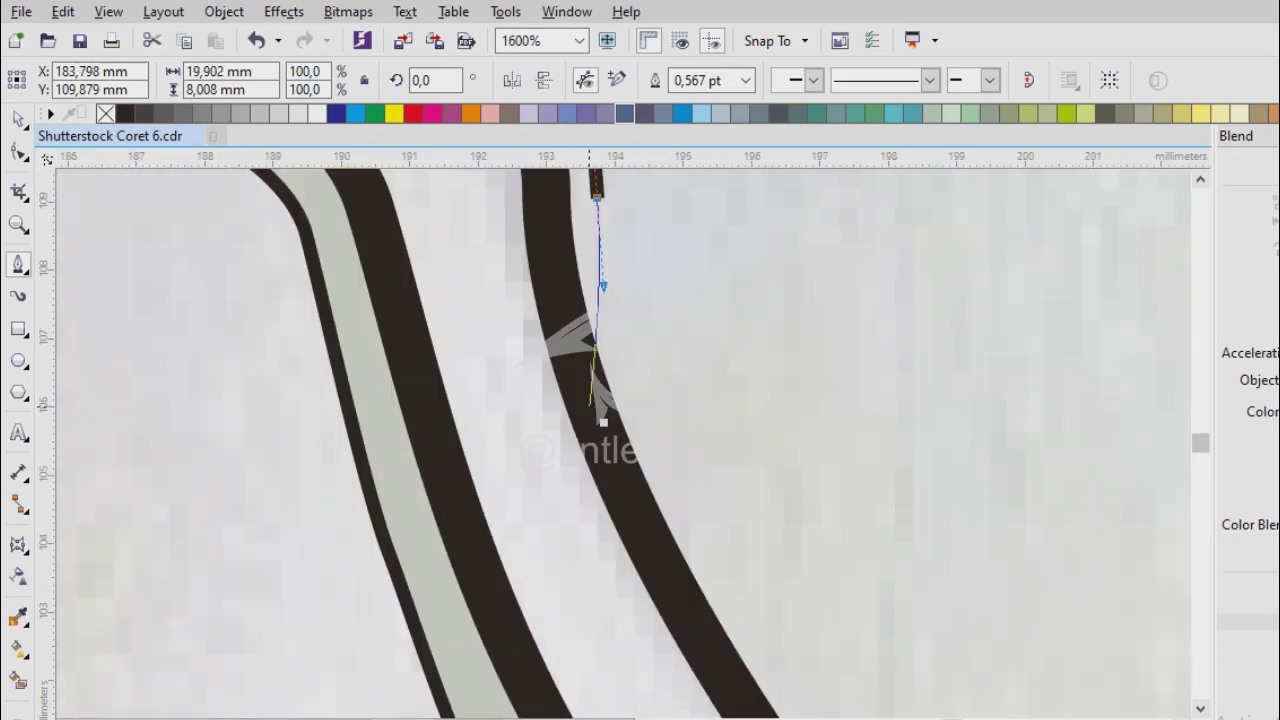
click(639, 466)
Trace the contour back inside the large arched gill line and close it at the tip.
scroll(680, 500, down, 1)
scroll(612, 240, up, 1)
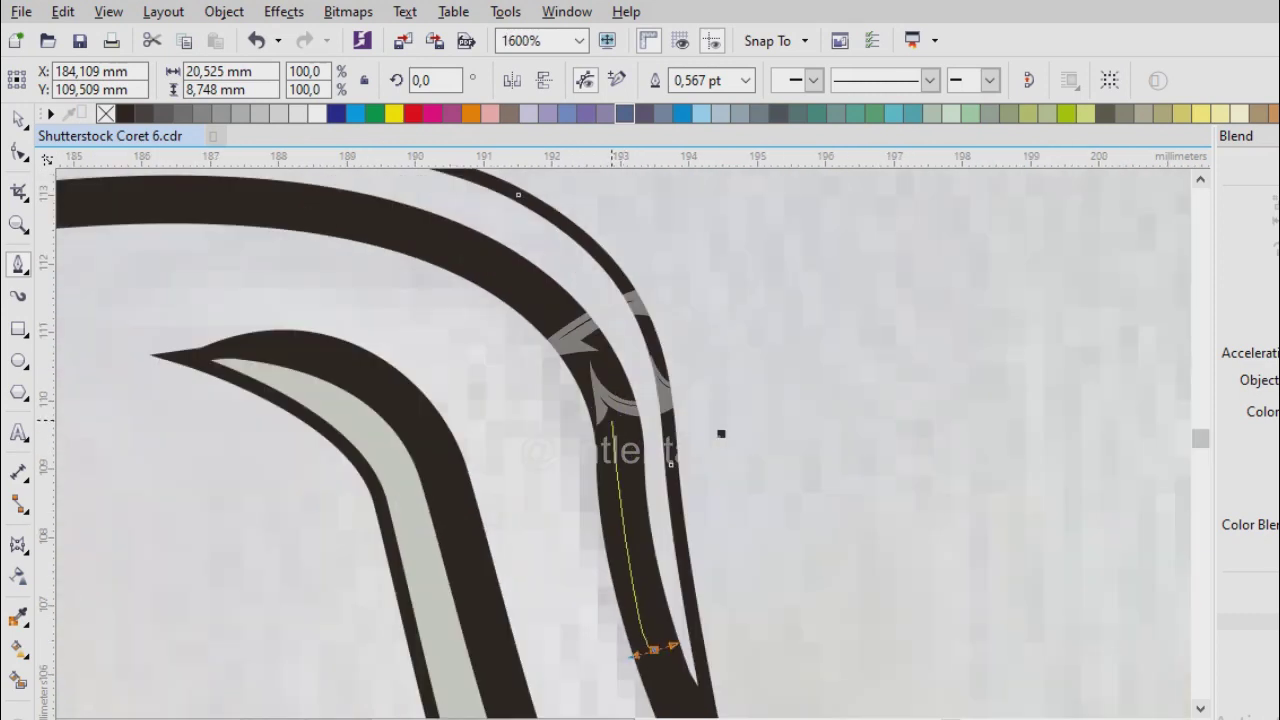
scroll(572, 333, down, 1)
scroll(523, 434, up, 1)
scroll(600, 420, down, 1)
scroll(700, 380, up, 1)
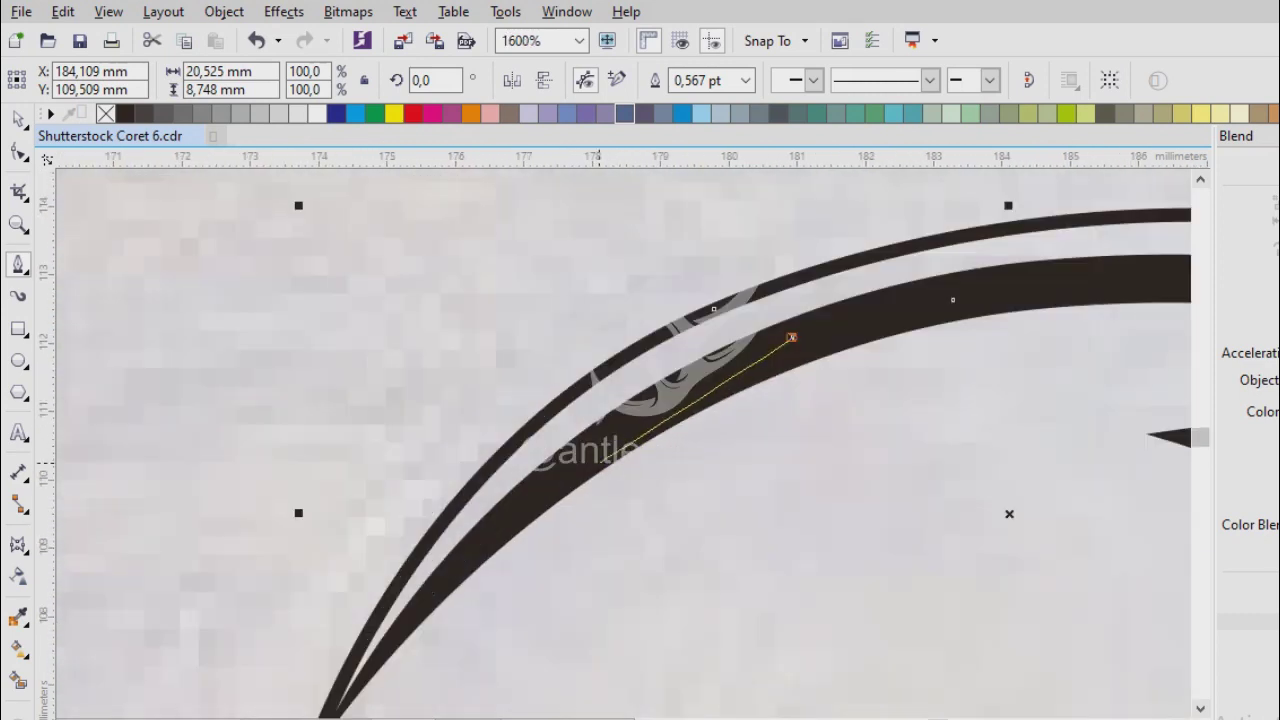
scroll(608, 457, down, 1)
scroll(608, 457, up, 1)
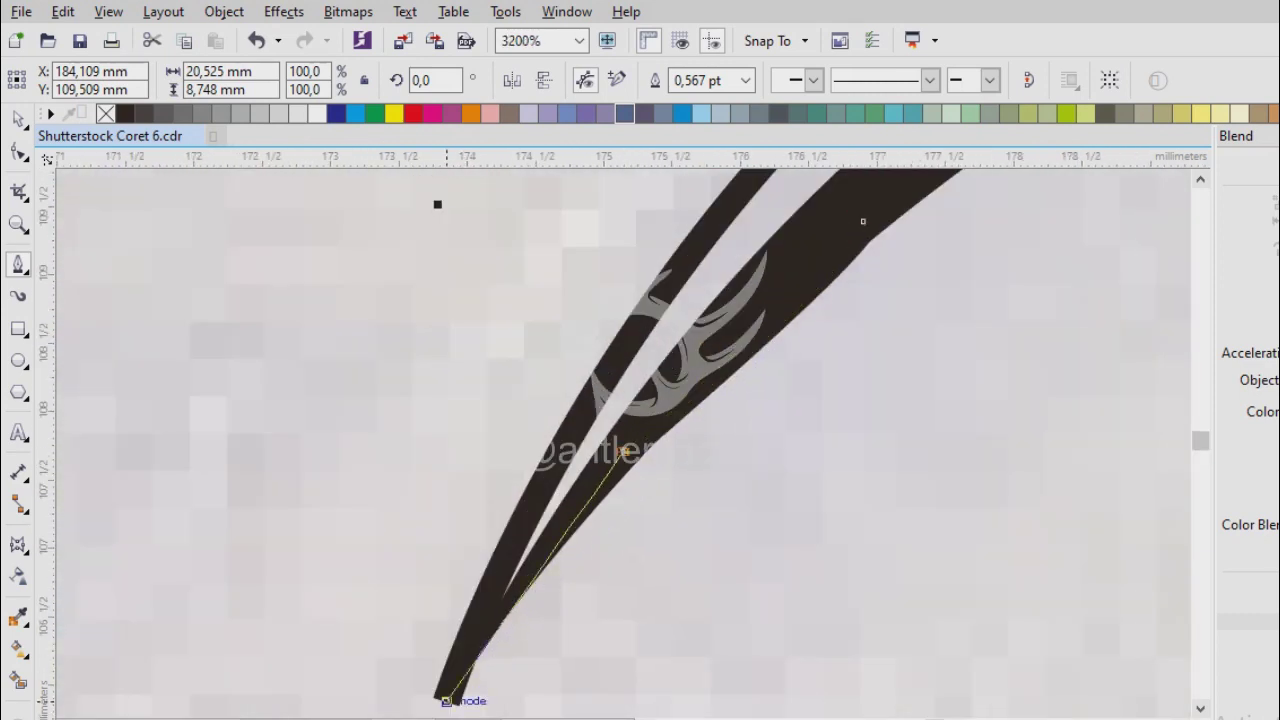
click(443, 694)
Fill the arched gill line's outer strip with the sampled pale grey and place it behind the black outlines.
scroll(443, 694, down, 1)
key(i)
scroll(1128, 414, up, 1)
key(Escape)
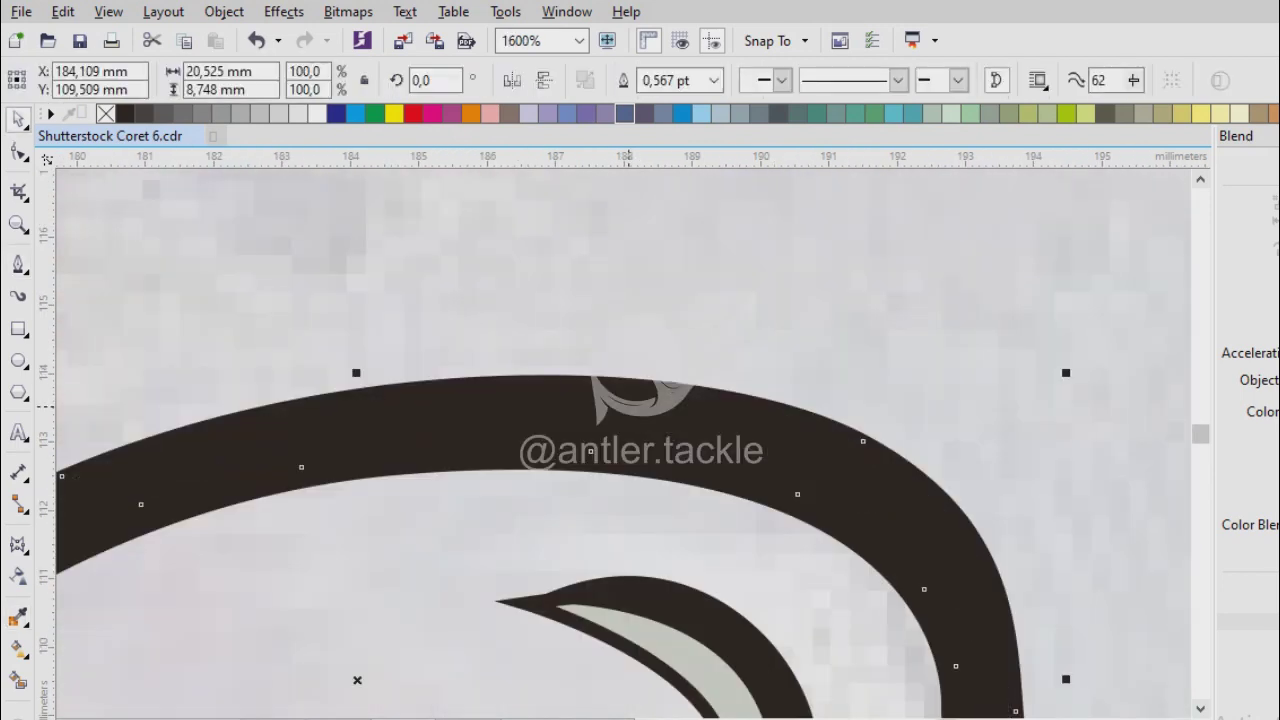
key(i)
click(700, 650)
click(640, 402)
key(Escape)
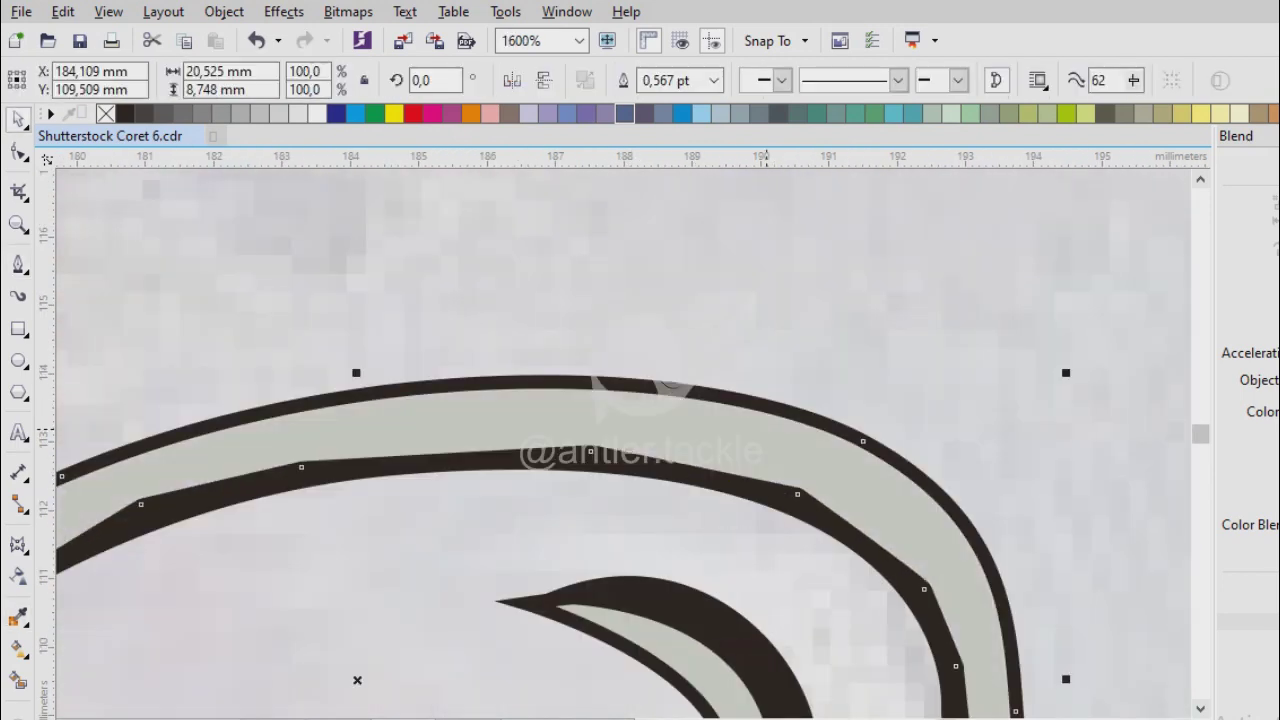
click(830, 300)
Start a Pen shading contour from the arched gill line's bend down its inner side to the dark grey shading, about 7 × 13 mm.
key(p)
scroll(660, 540, down, 2)
scroll(624, 440, up, 1)
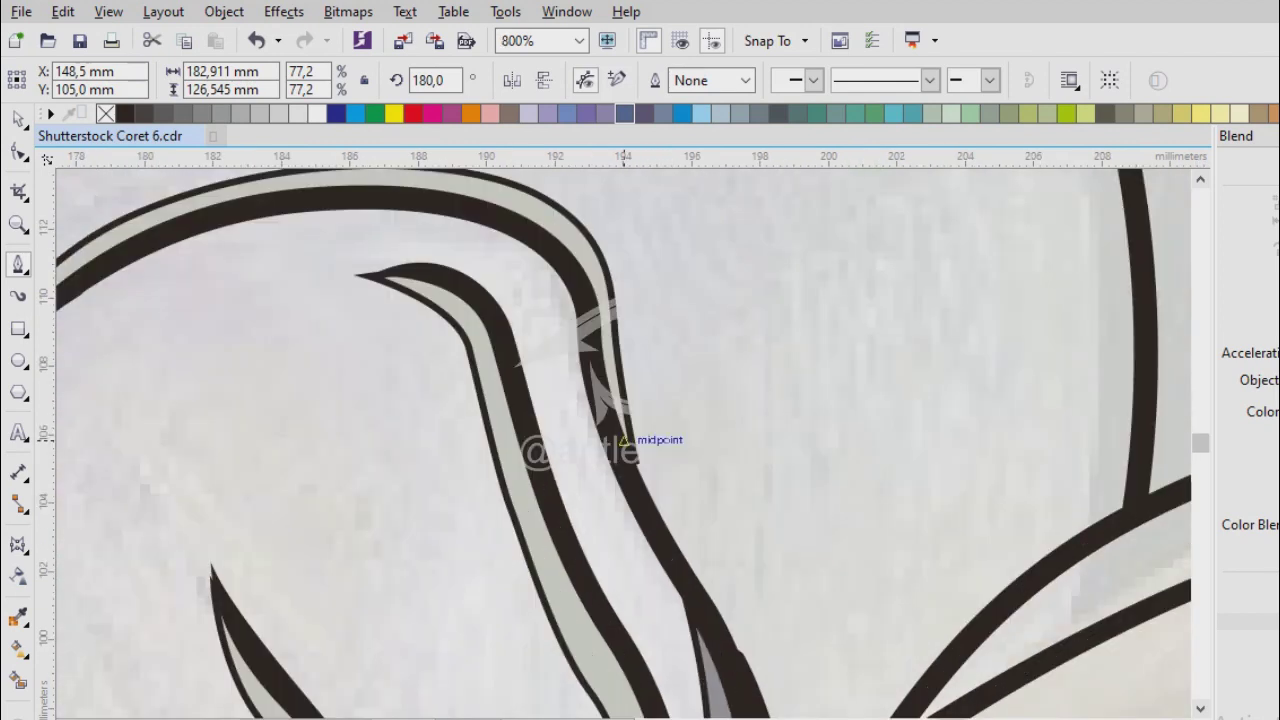
click(495, 228)
scroll(495, 228, up, 1)
scroll(645, 508, down, 1)
drag(628, 470, 660, 560)
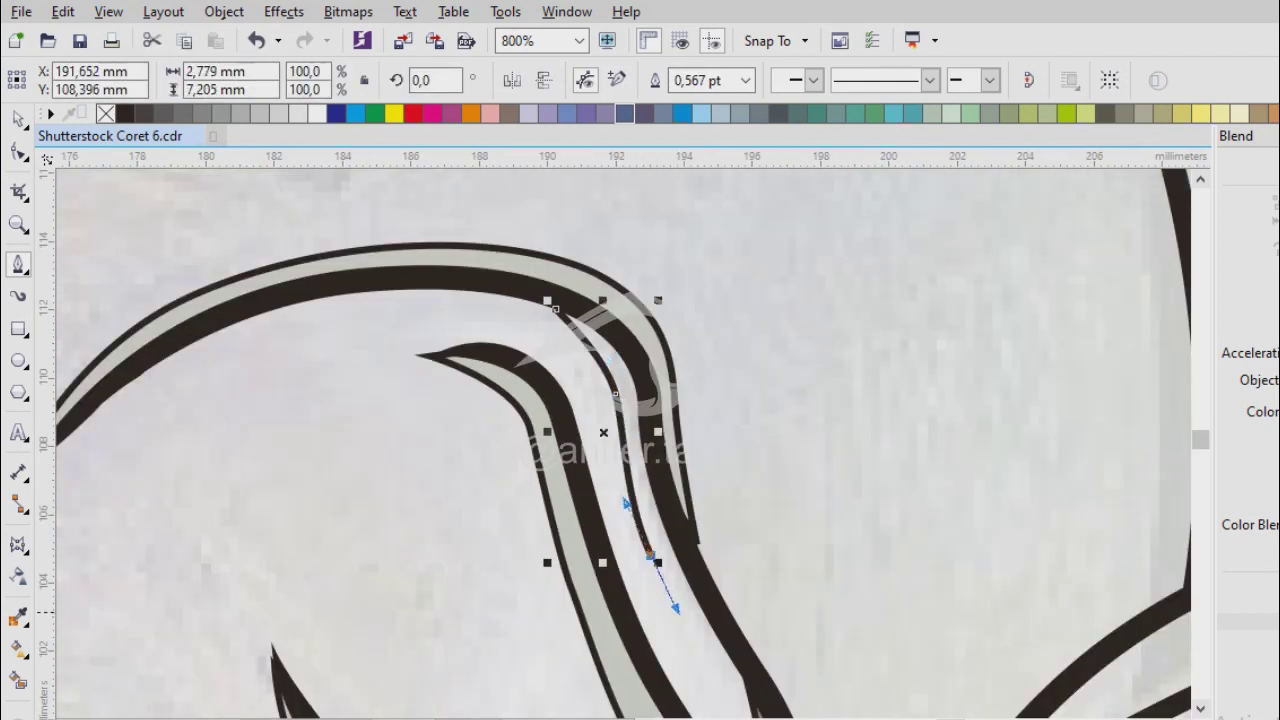
scroll(660, 560, down, 3)
click(684, 517)
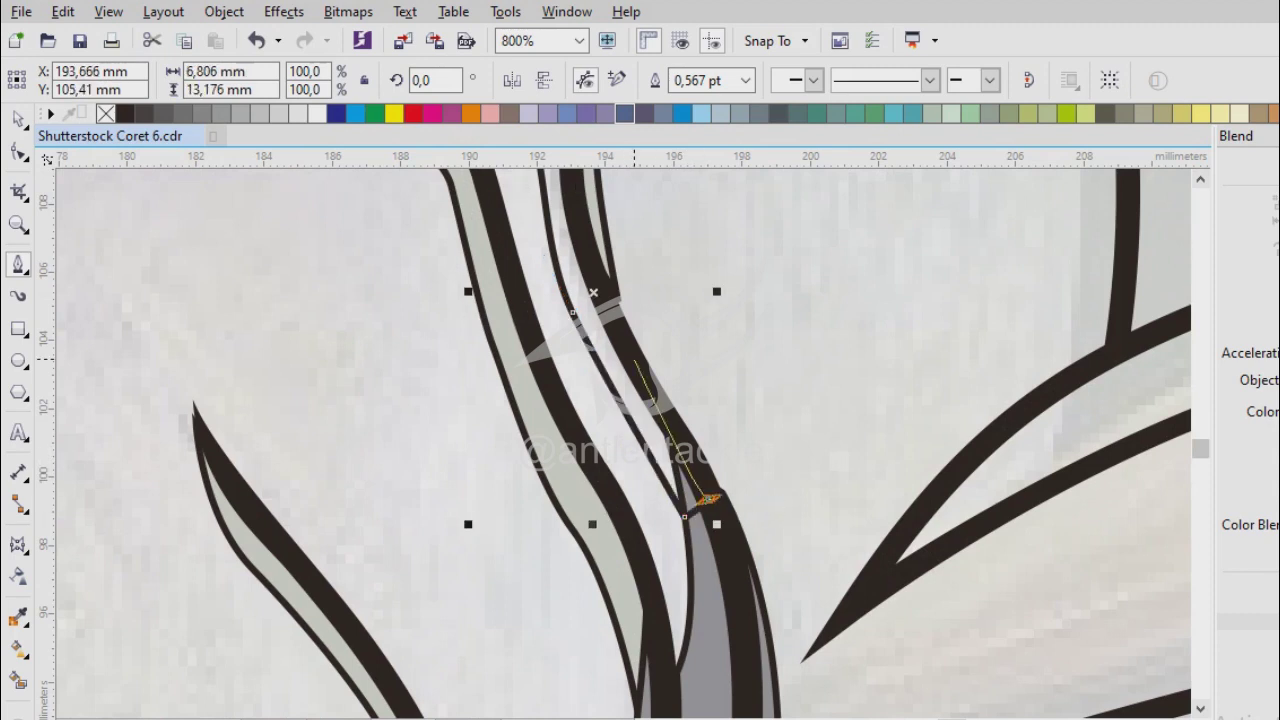
Trace the inner contour back up inside the arched gill line and close it at its starting point.
scroll(707, 497, up, 1)
scroll(660, 490, down, 1)
scroll(660, 470, up, 2)
click(370, 206)
click(332, 239)
Fill the arched gill line's inner strip with the sampled pale grey and place it behind the black outlines.
scroll(809, 537, down, 1)
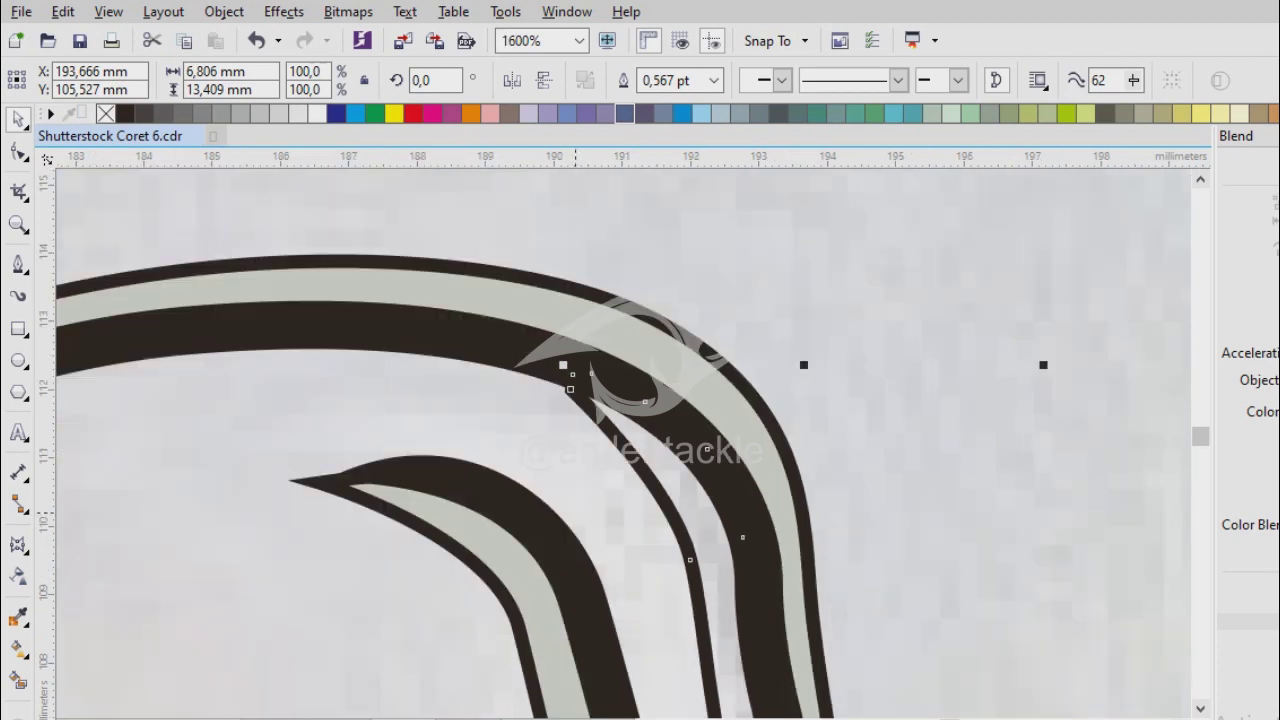
key(i)
click(571, 623)
click(700, 560)
key(space)
click(900, 450)
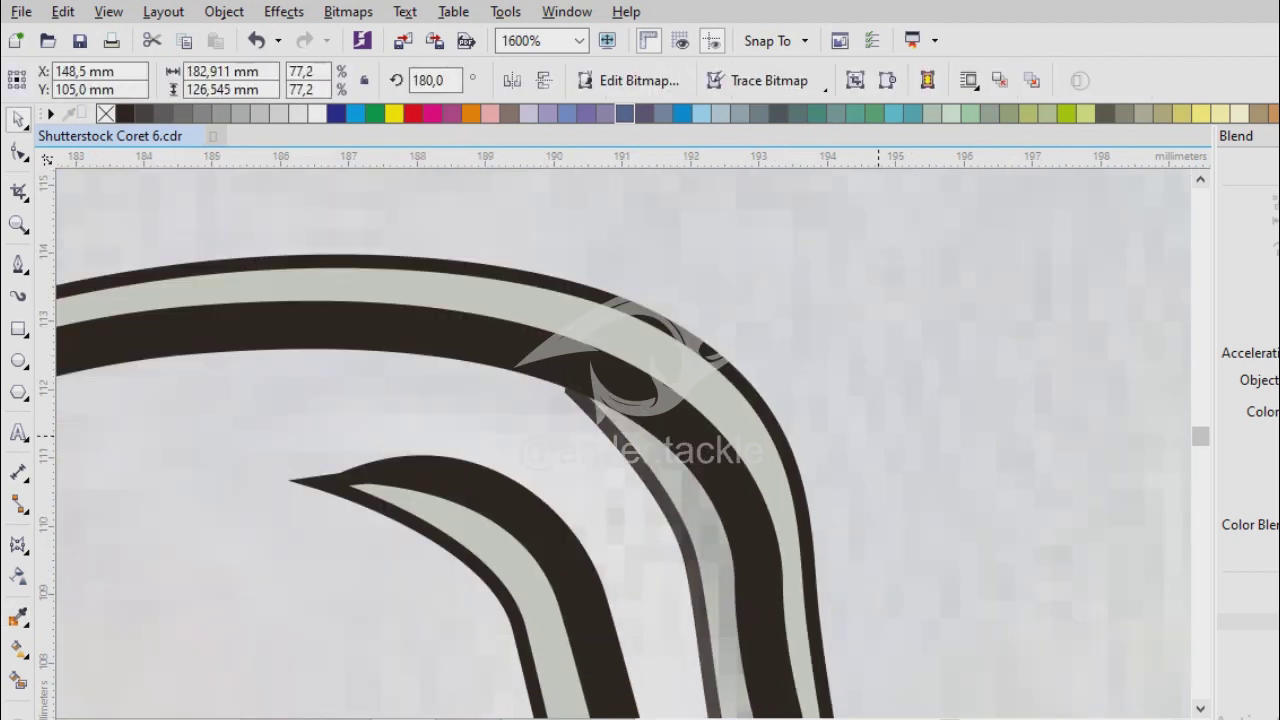
Start a Pen contour from the upper lip's orange edge down between the lip and cheek plate, about 16 × 8 mm.
key(space)
scroll(246, 491, down, 3)
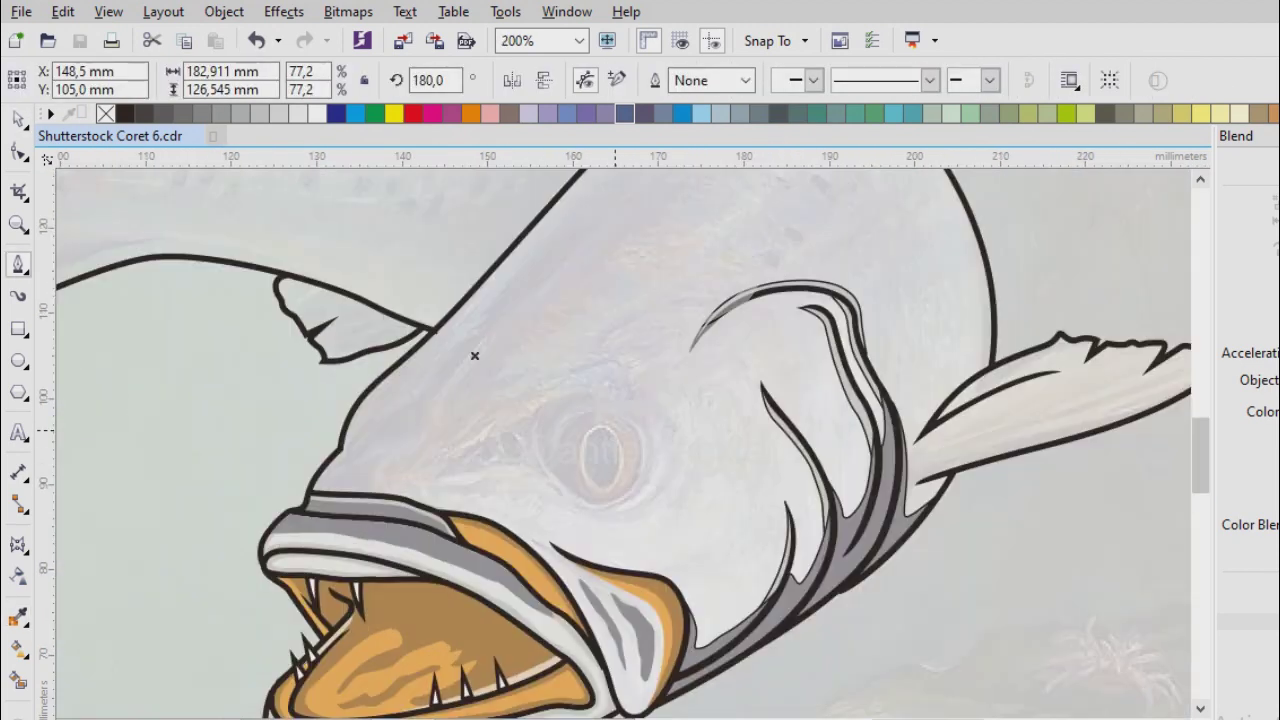
scroll(445, 273, up, 1)
scroll(445, 273, down, 3)
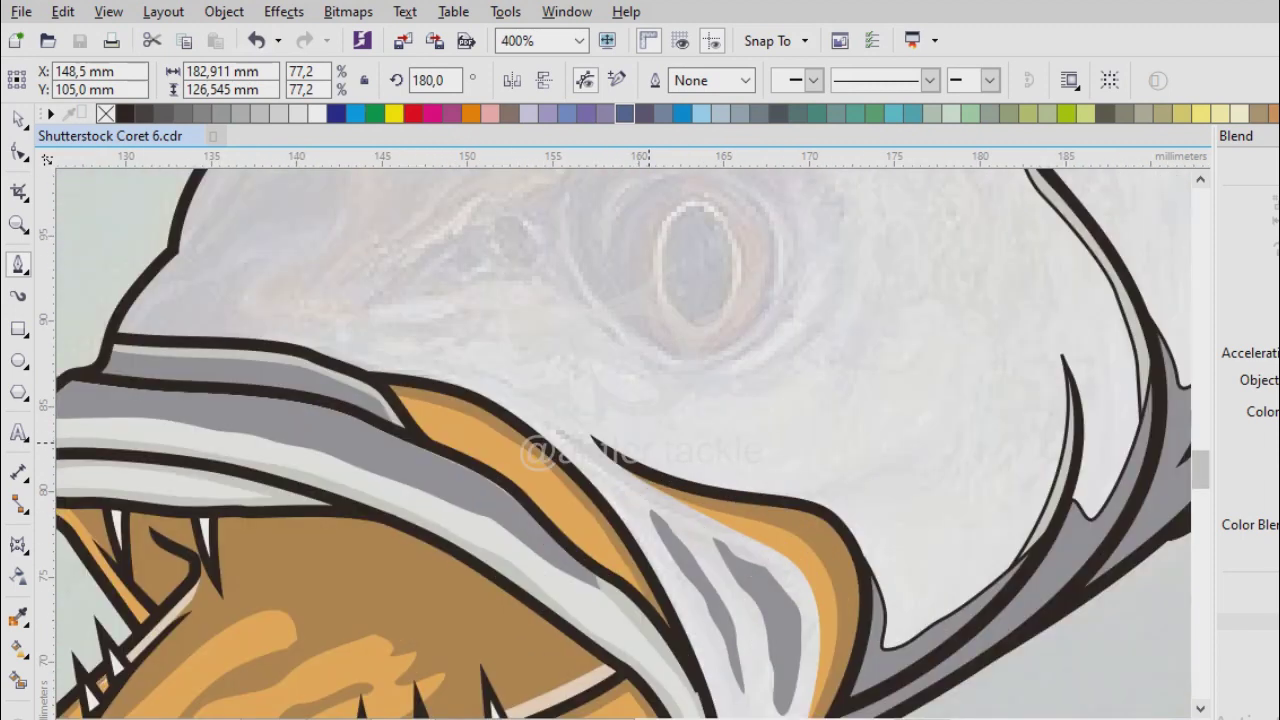
scroll(662, 452, up, 1)
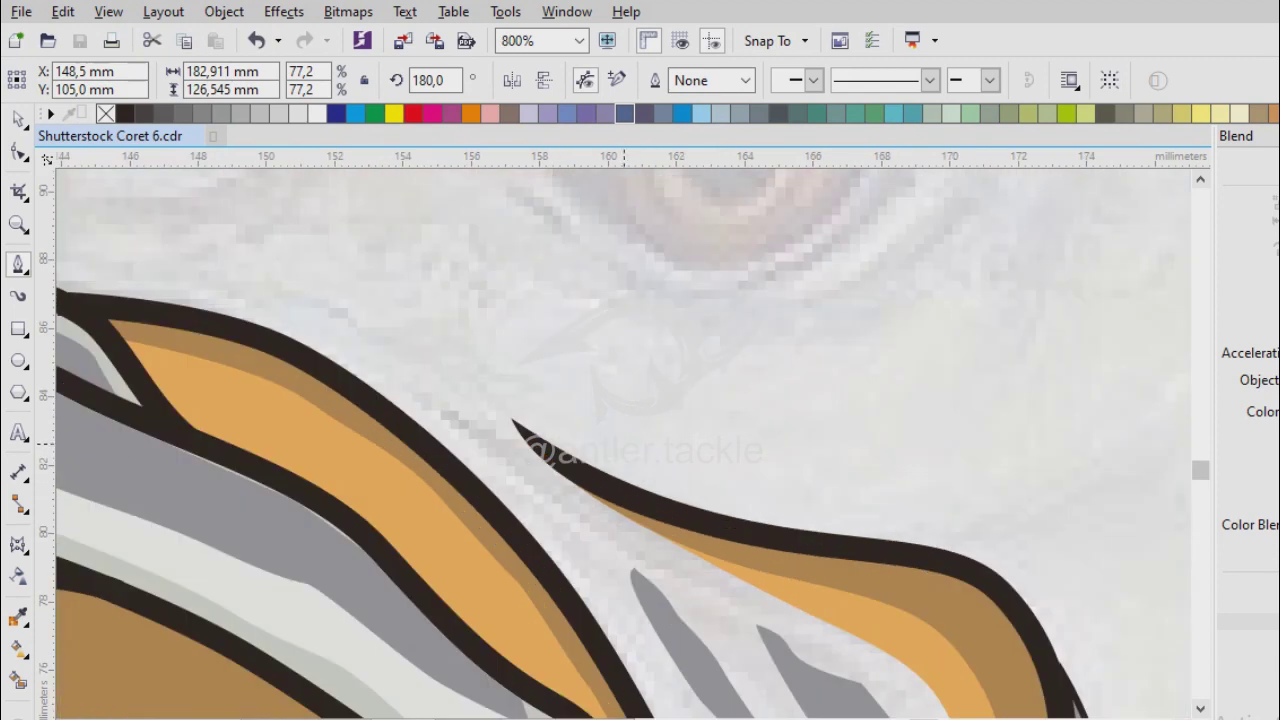
click(313, 347)
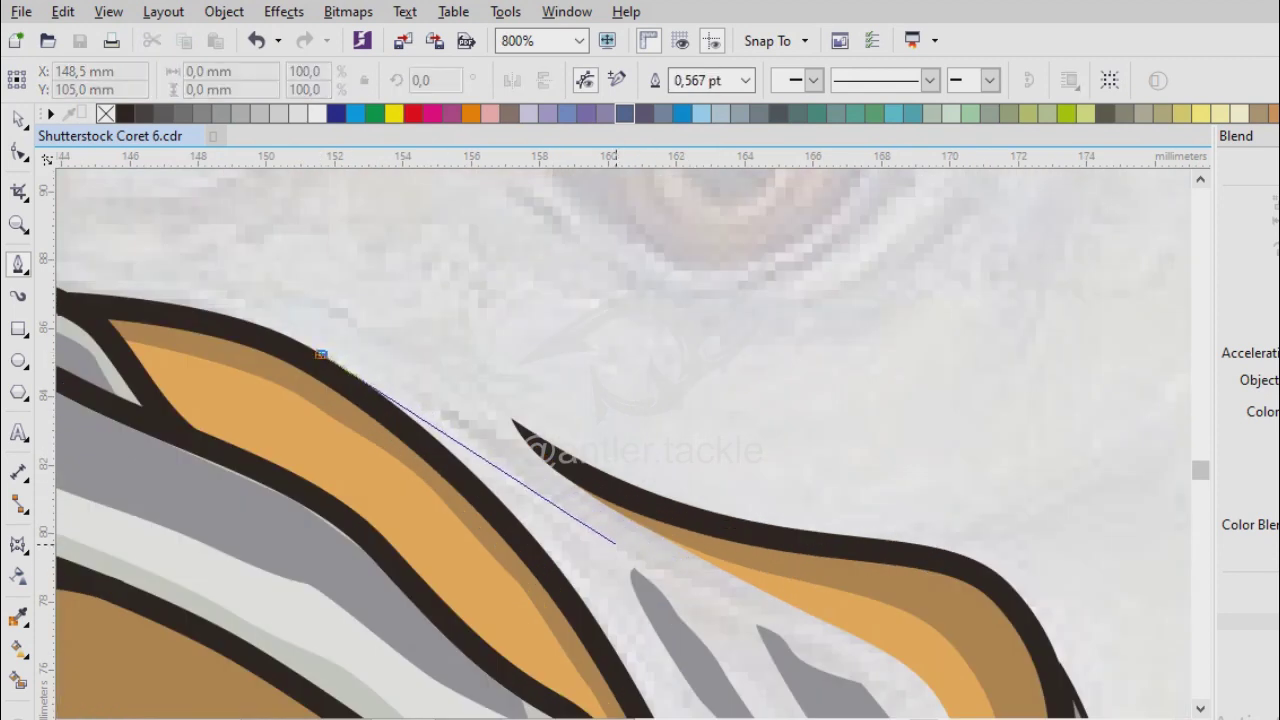
drag(618, 545, 665, 575)
drag(866, 638, 906, 638)
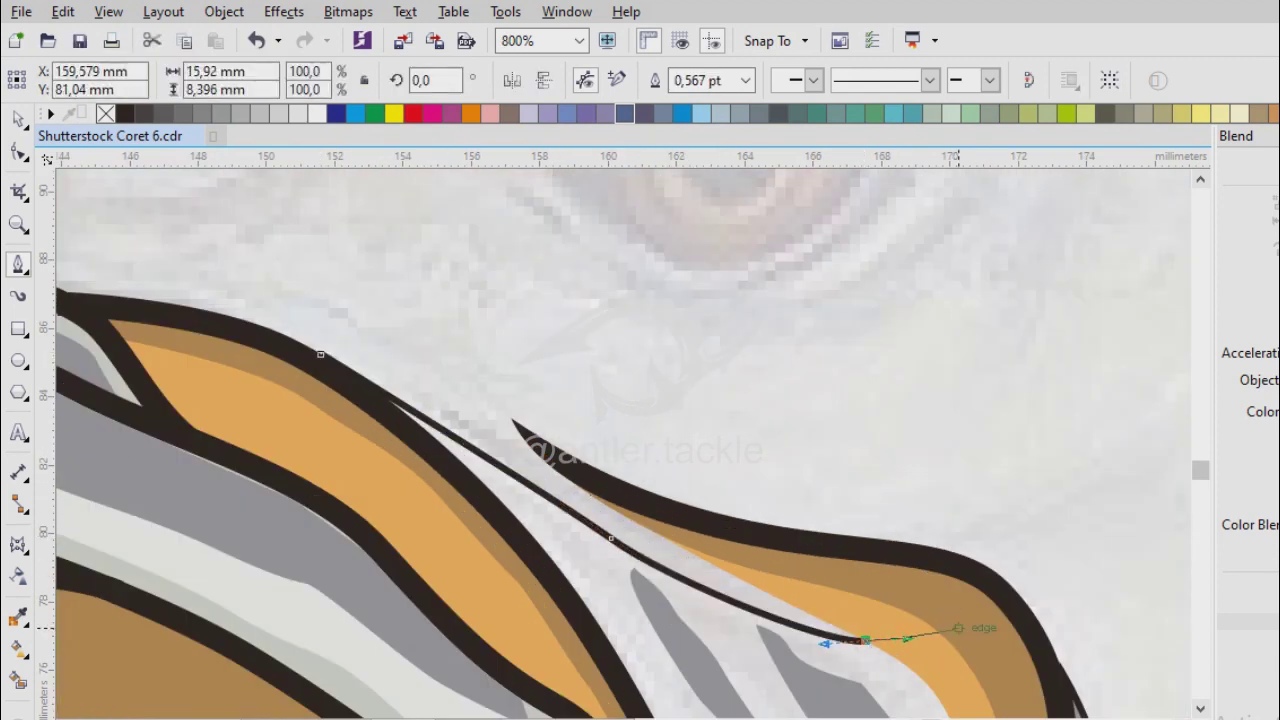
Trace the contour back along the cheek plate's upper outline to its pointed tip, about 20 × 9 mm overall.
scroll(958, 628, up, 1)
drag(466, 471, 563, 508)
scroll(563, 508, down, 1)
scroll(563, 508, up, 1)
drag(600, 428, 692, 432)
scroll(220, 330, down, 1)
scroll(486, 357, up, 1)
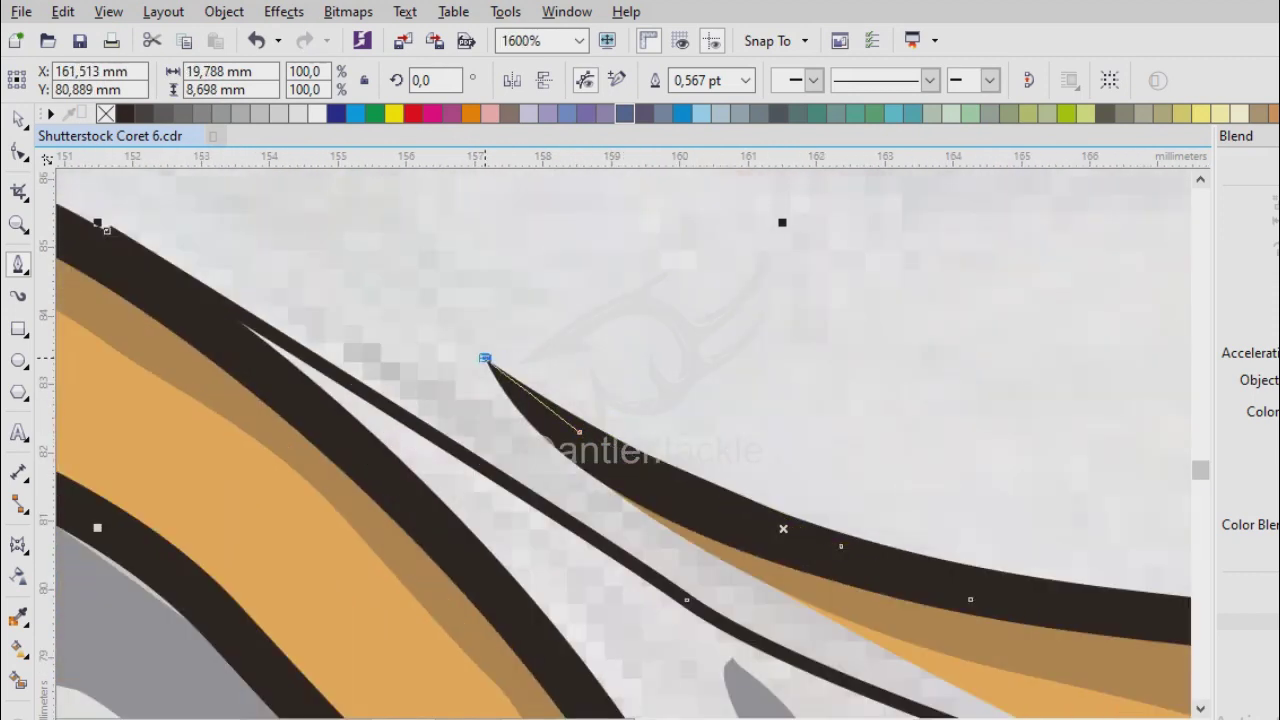
click(486, 357)
scroll(486, 357, down, 1)
Extend the contour forward above the lip and shape two pointed wisps in front of the eye.
drag(599, 431, 545, 394)
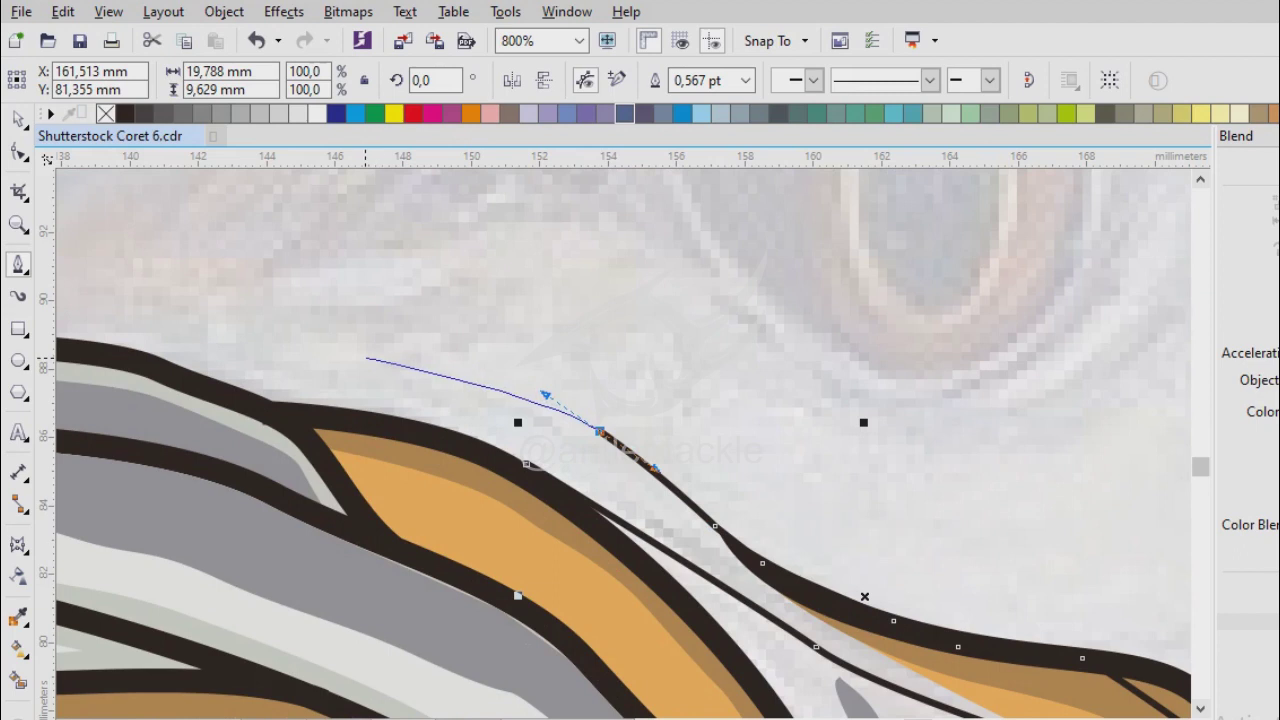
drag(365, 357, 297, 347)
drag(579, 364, 655, 390)
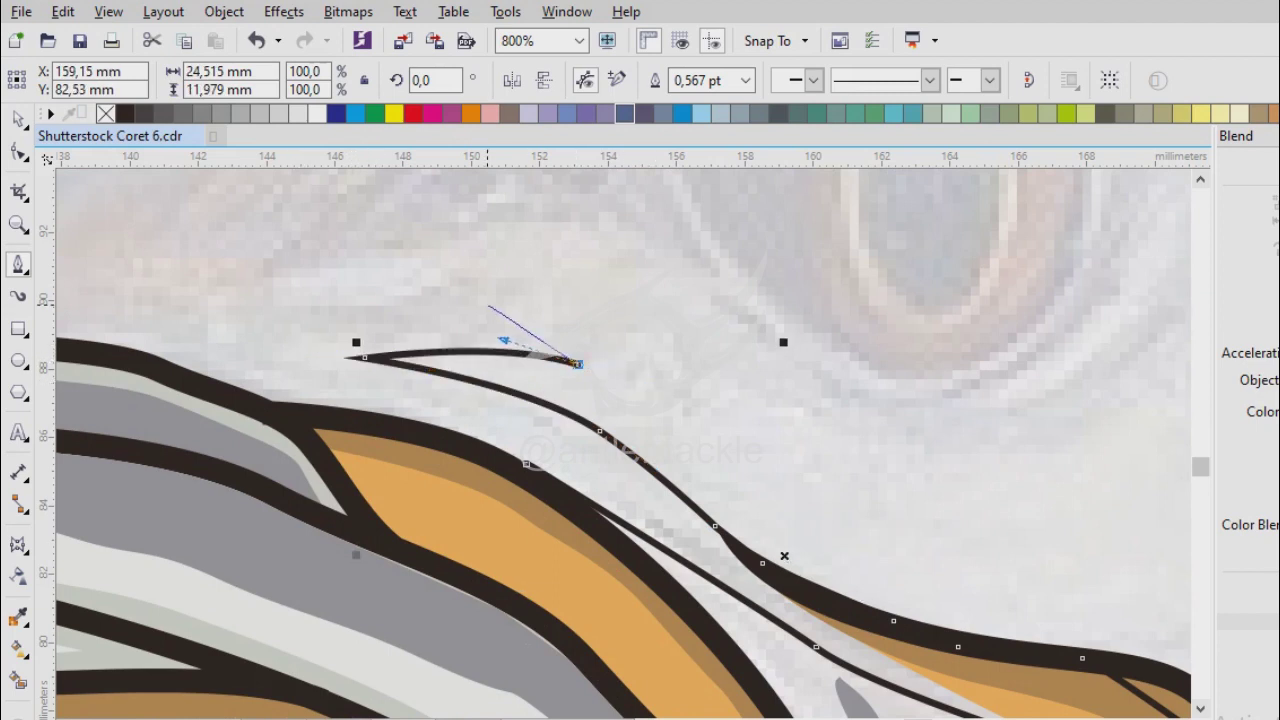
drag(405, 303, 300, 301)
drag(500, 266, 614, 294)
Continue the contour beneath the eye, up behind it and over onto the middle gill line, about 42 × 22 mm overall.
drag(743, 517, 963, 546)
drag(643, 377, 657, 286)
scroll(640, 420, up, 2)
drag(651, 334, 668, 290)
scroll(700, 300, down, 1)
key(ctrl+z)
drag(678, 503, 678, 503)
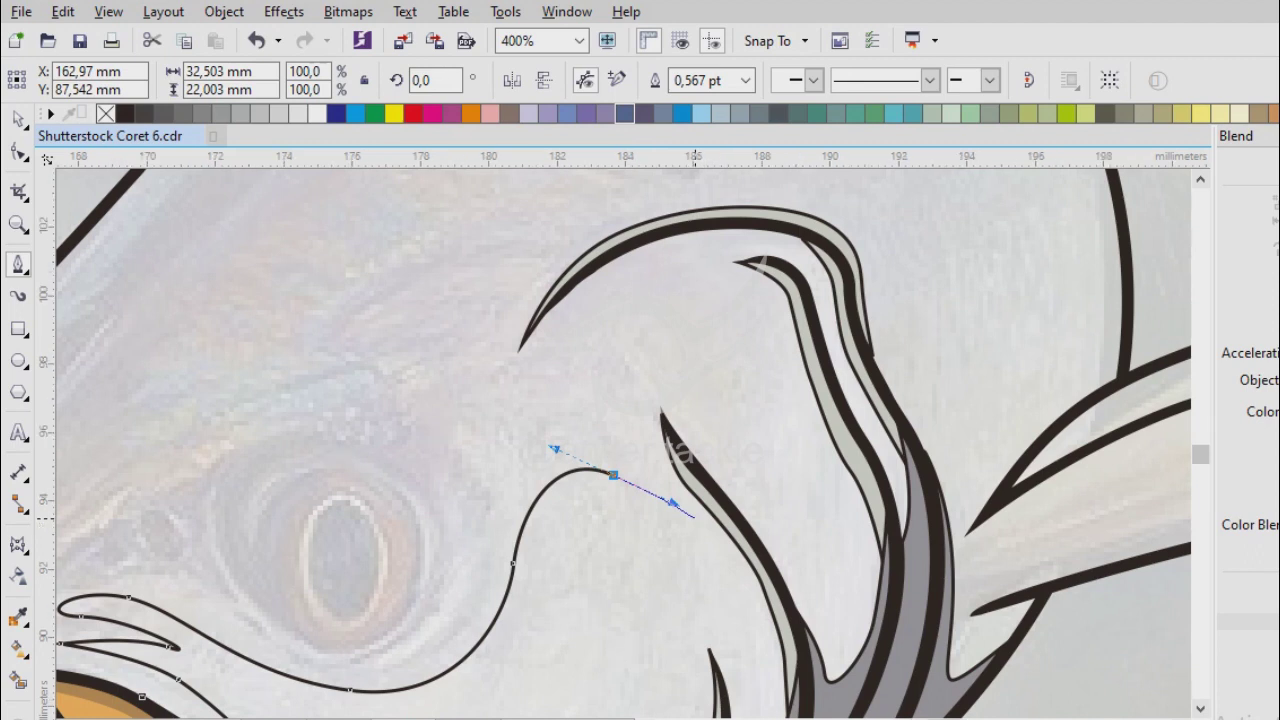
scroll(764, 590, up, 1)
drag(794, 577, 685, 412)
scroll(638, 337, down, 1)
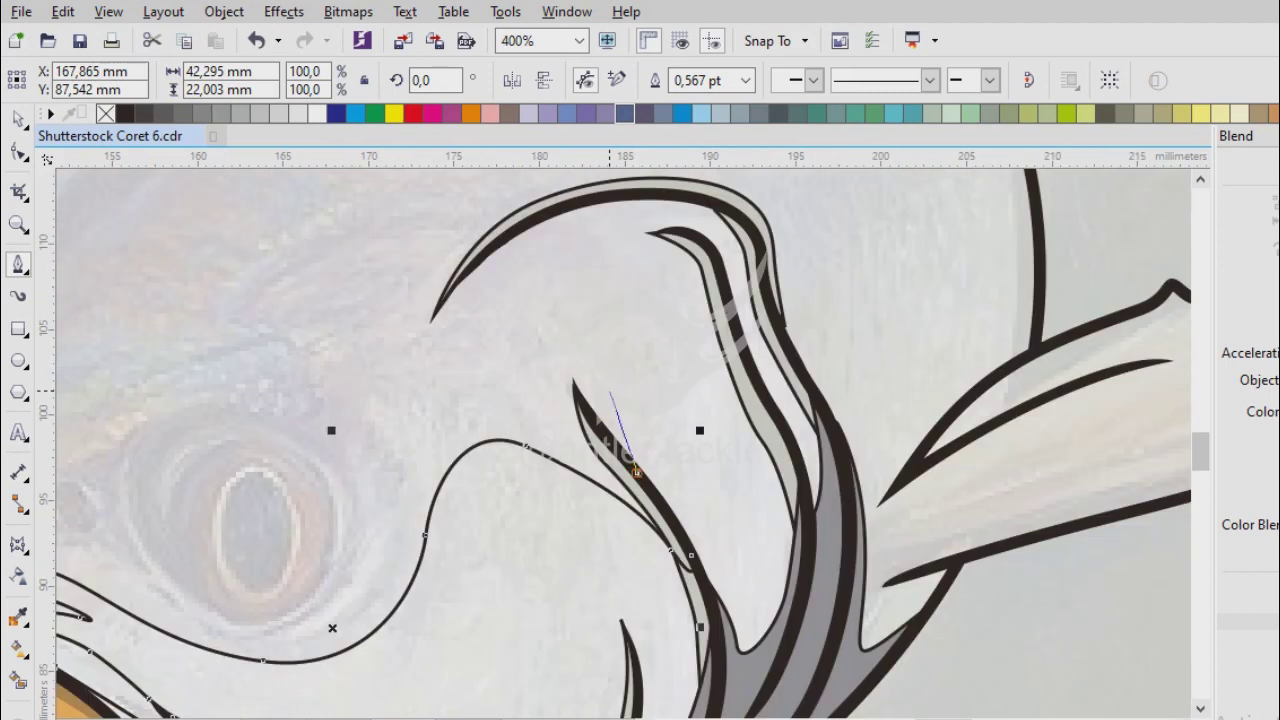
Extend the contour in an arch from the middle gill line to the large arched gill line and down it, about 48 × 31 mm overall.
scroll(618, 360, up, 1)
scroll(587, 487, up, 2)
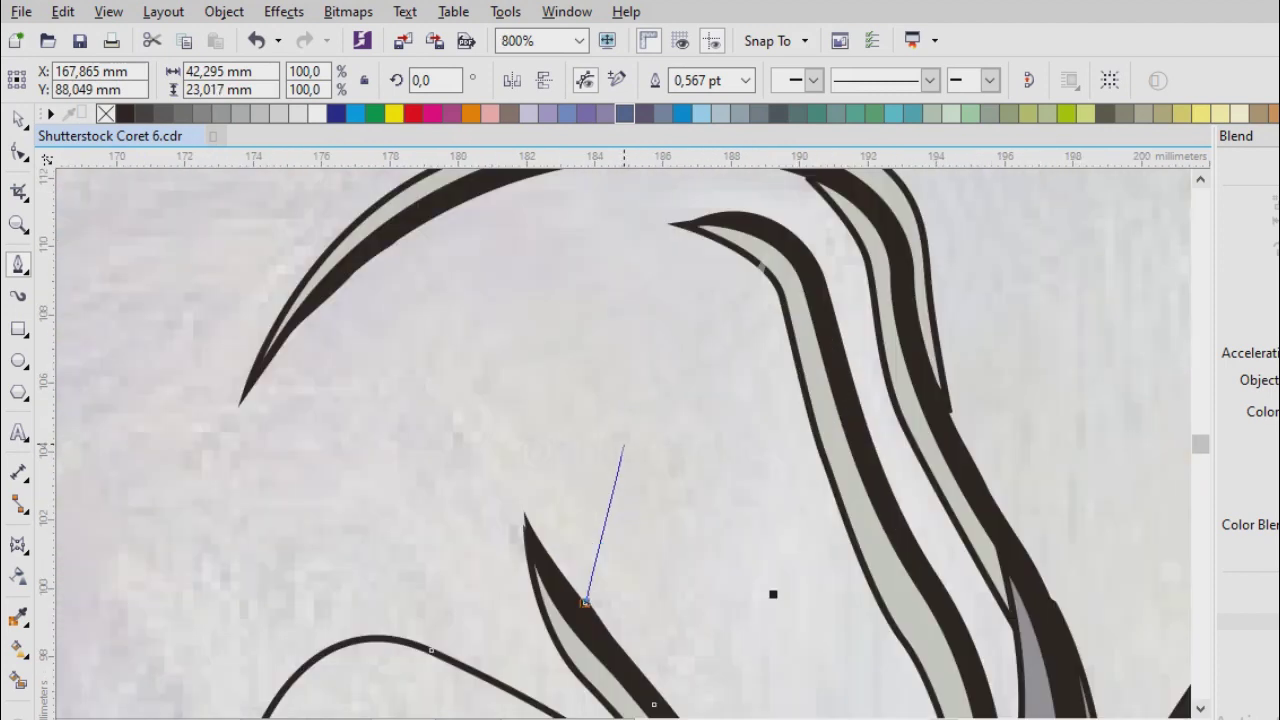
drag(678, 350, 680, 348)
scroll(829, 391, down, 1)
scroll(600, 434, up, 1)
drag(650, 465, 765, 556)
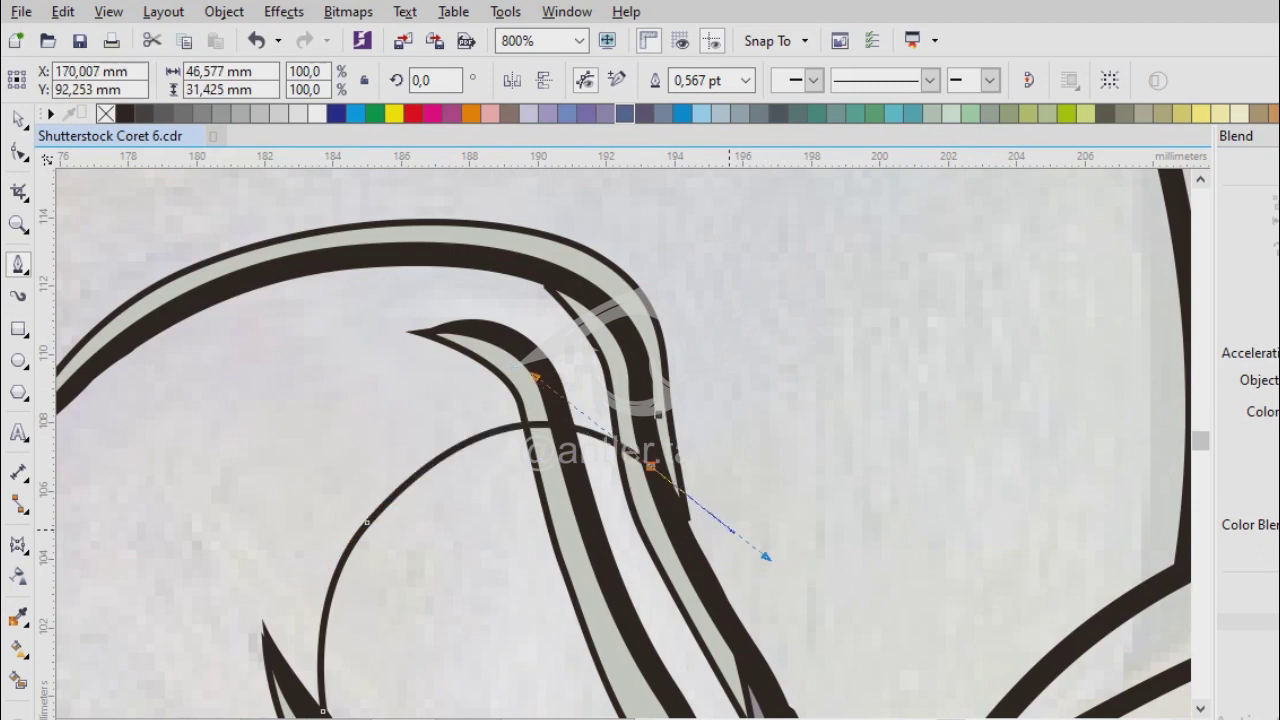
scroll(765, 556, down, 1)
scroll(620, 440, up, 2)
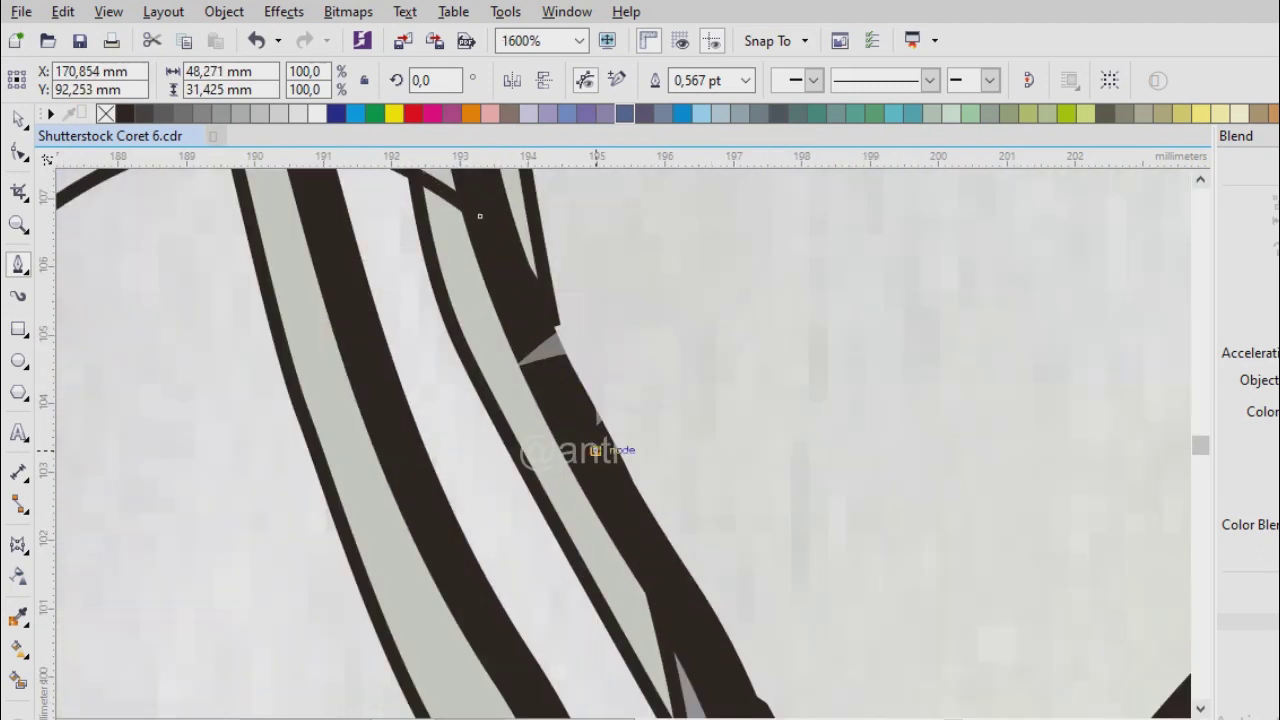
Begin a jagged Freehand edge from the arched gill line toward the back outline and undo its last stretch.
key(F5)
scroll(776, 332, down, 4)
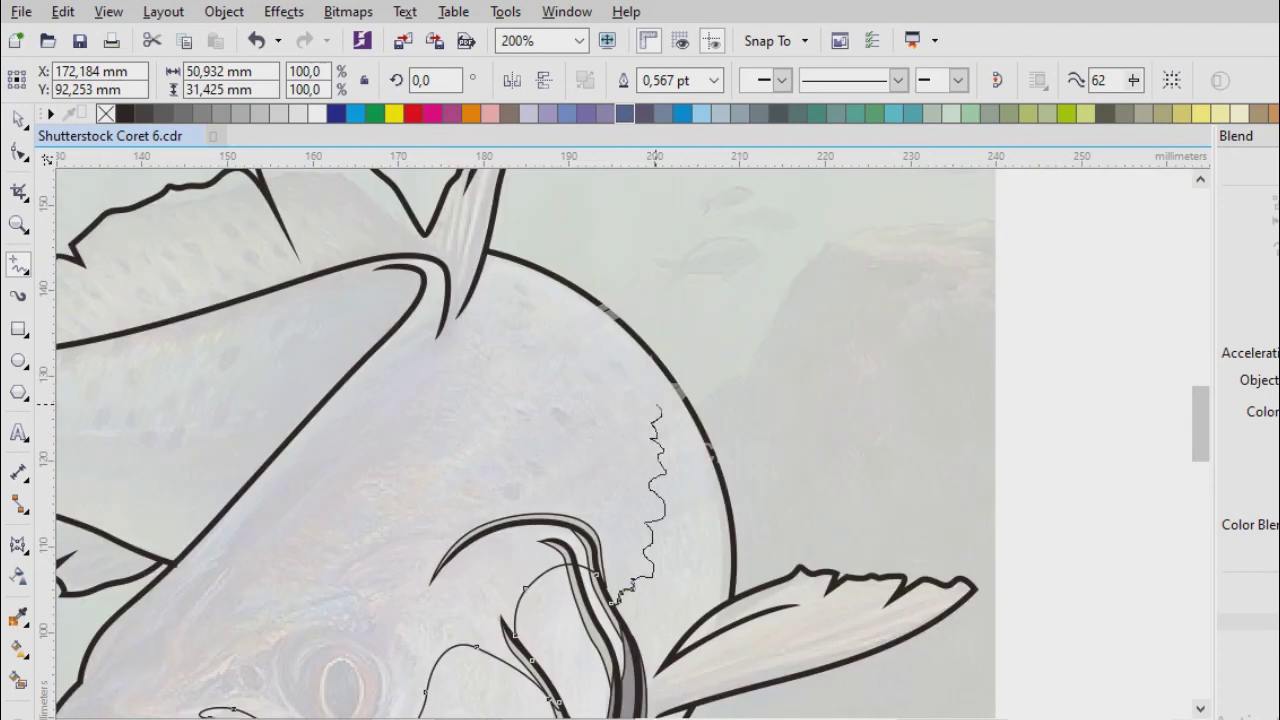
drag(655, 364, 655, 364)
key(ctrl+z)
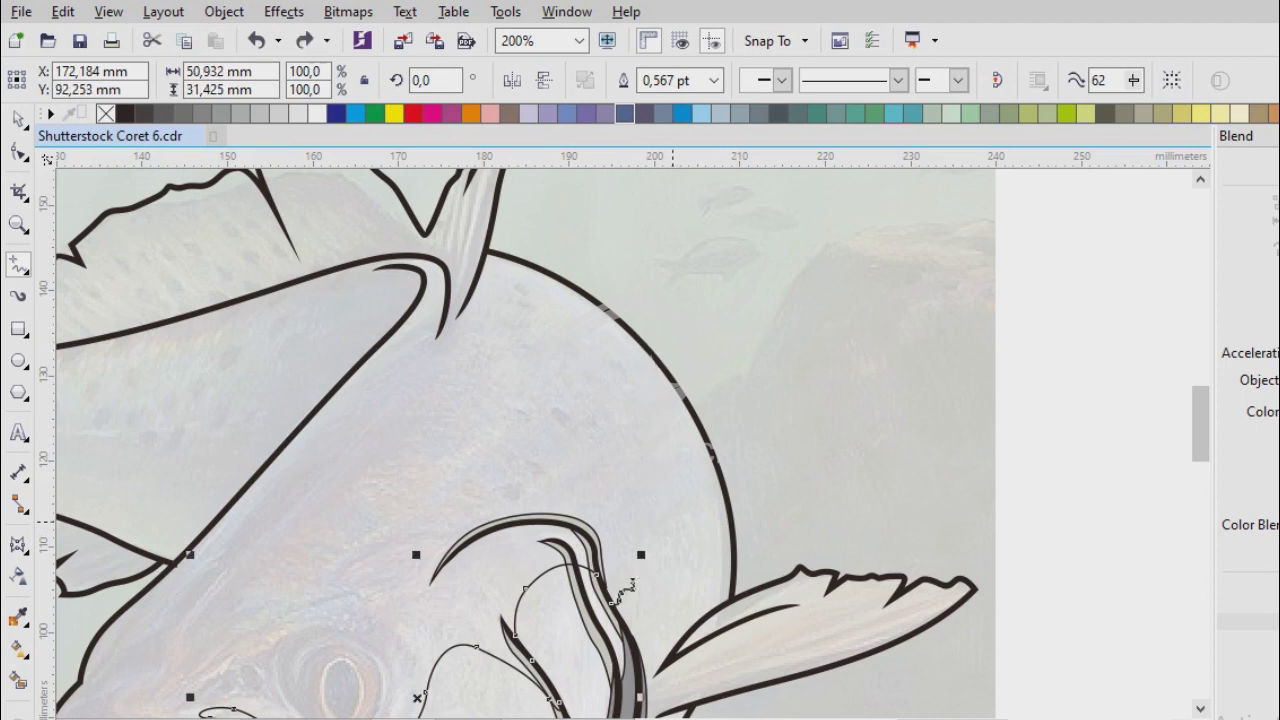
Draw a Pen guide curve from the back outline down to the arched gill line, about 6 × 27 mm, and adjust its curvature.
key(F5)
click(659, 367)
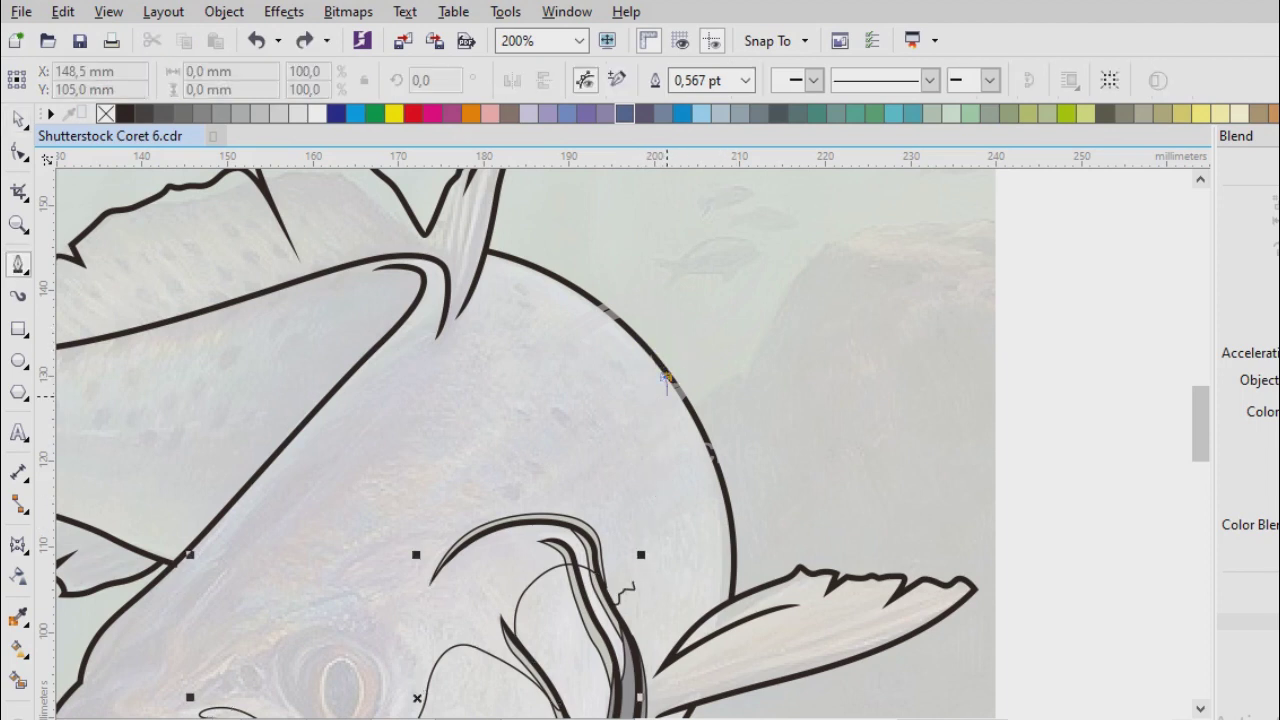
scroll(600, 430, up, 2)
scroll(538, 452, down, 2)
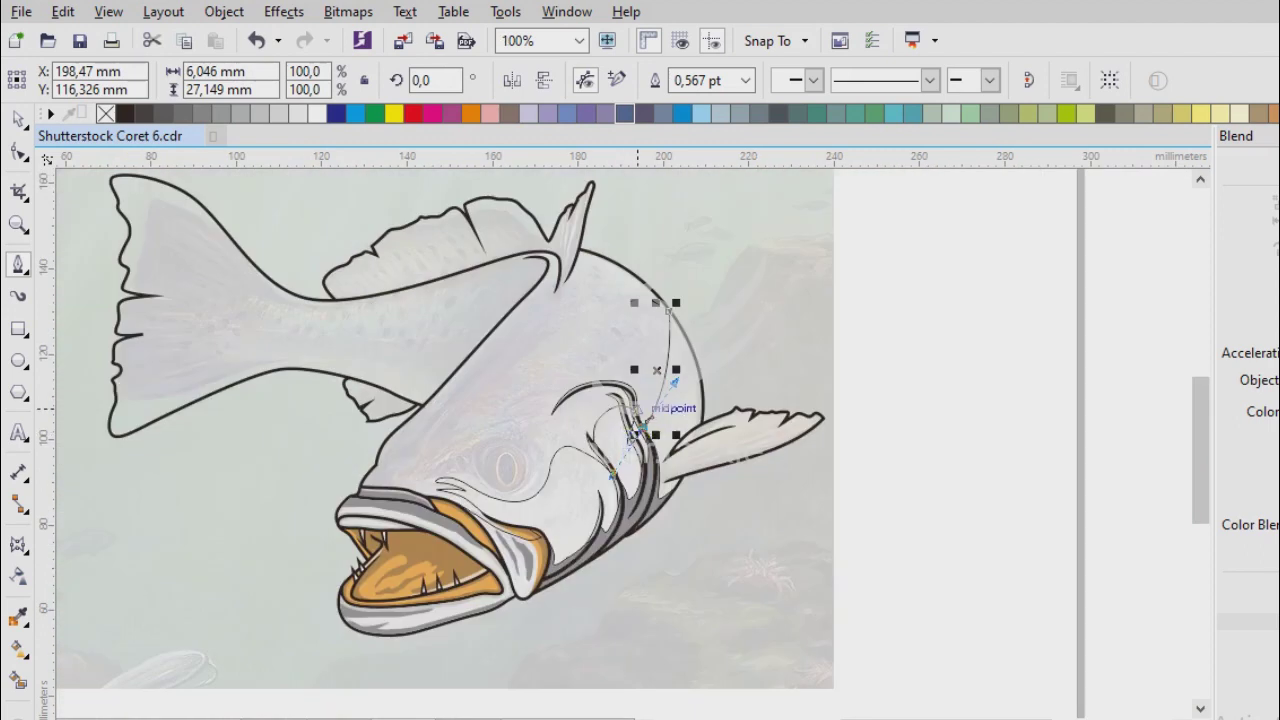
scroll(538, 452, up, 2)
scroll(538, 452, down, 1)
key(F10)
scroll(530, 345, up, 1)
drag(557, 620, 571, 594)
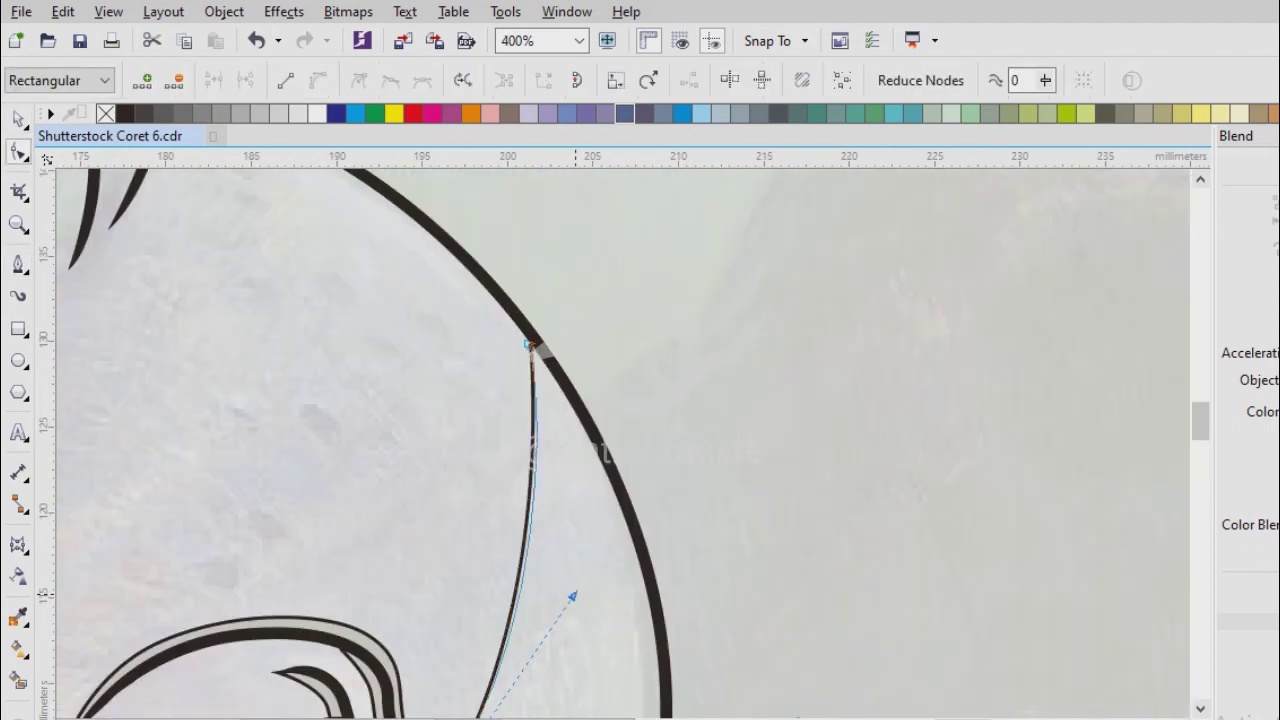
Extend the jagged Freehand edge in zigzags along the guide curve up to the back outline, about 6 × 28 mm.
scroll(557, 535, down, 1)
scroll(558, 532, up, 3)
key(F5)
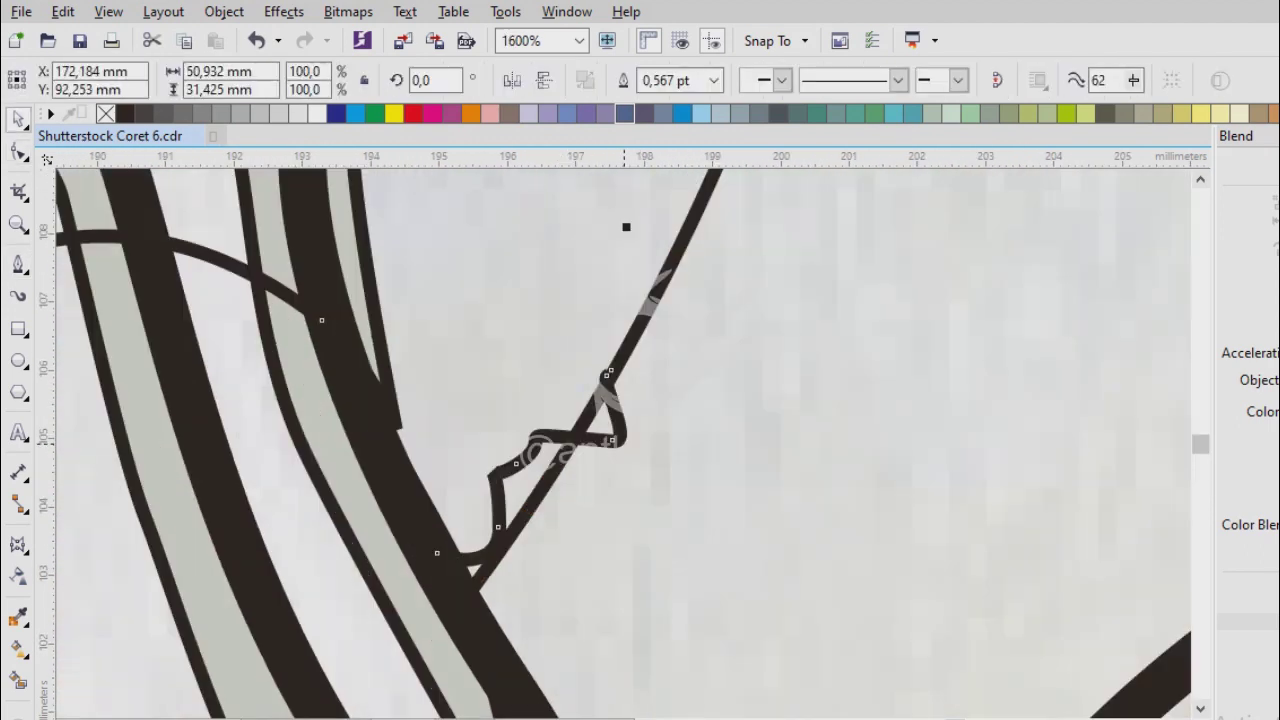
mouse_move(730, 222)
mouse_down()
mouse_move(640, 465)
mouse_move(679, 470)
mouse_move(628, 480)
mouse_up()
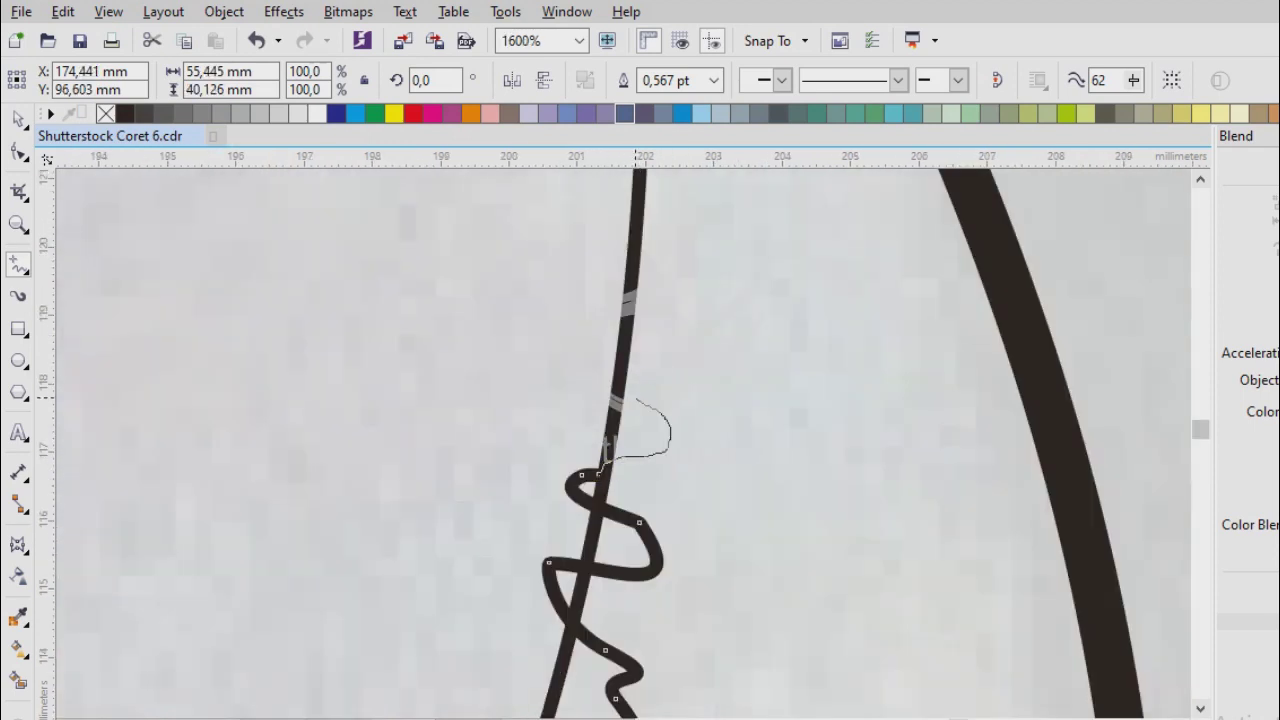
mouse_move(611, 234)
mouse_down()
mouse_move(663, 204)
mouse_move(678, 455)
mouse_move(568, 363)
mouse_move(637, 343)
mouse_move(626, 251)
mouse_up()
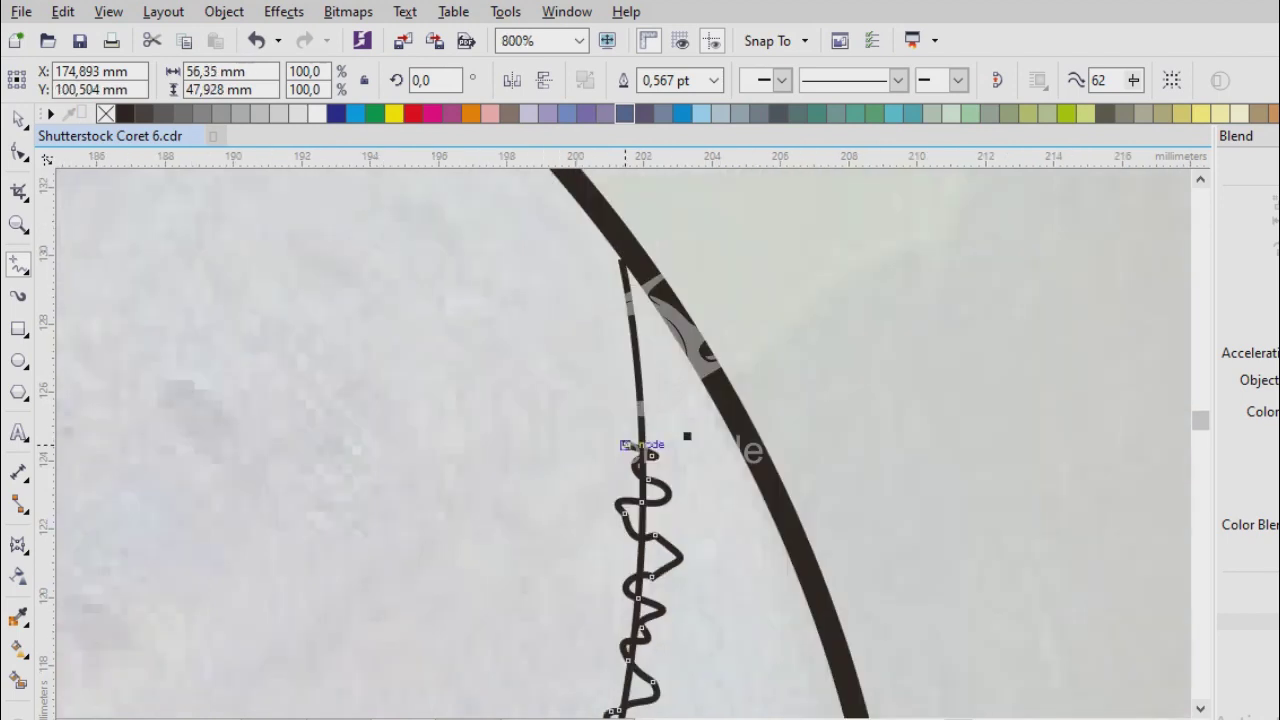
drag(620, 460, 621, 459)
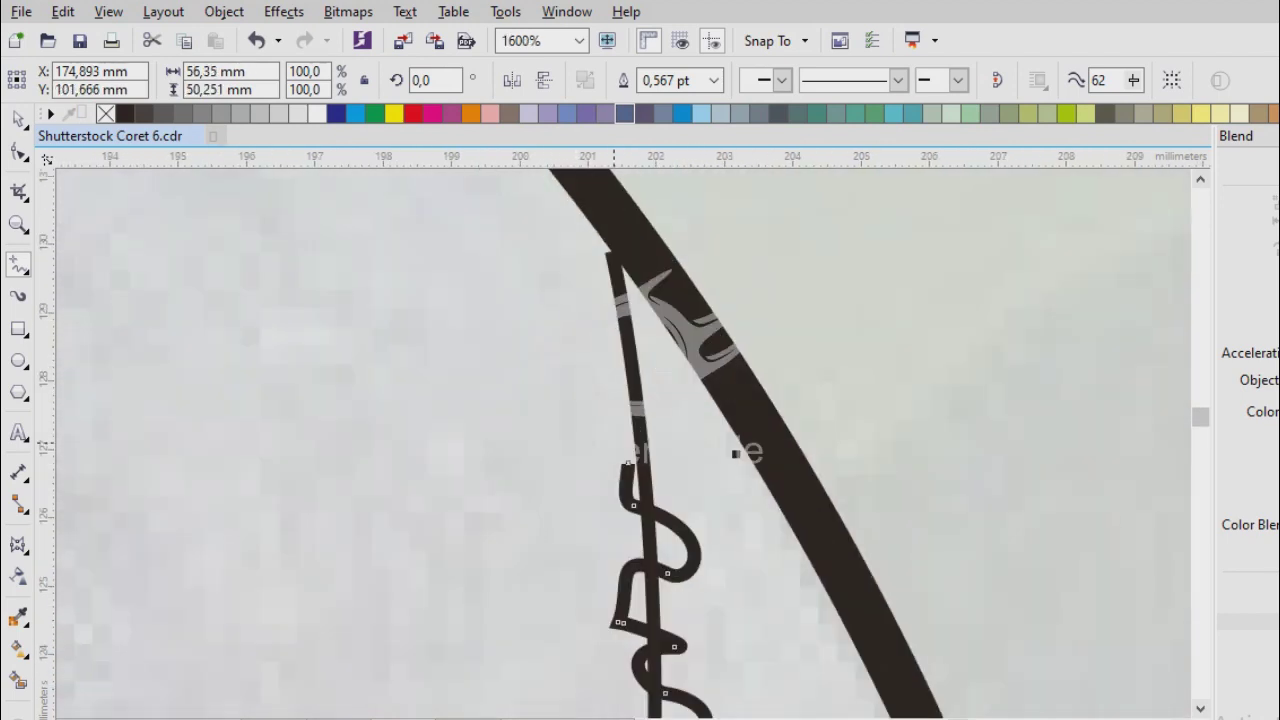
drag(640, 243, 640, 242)
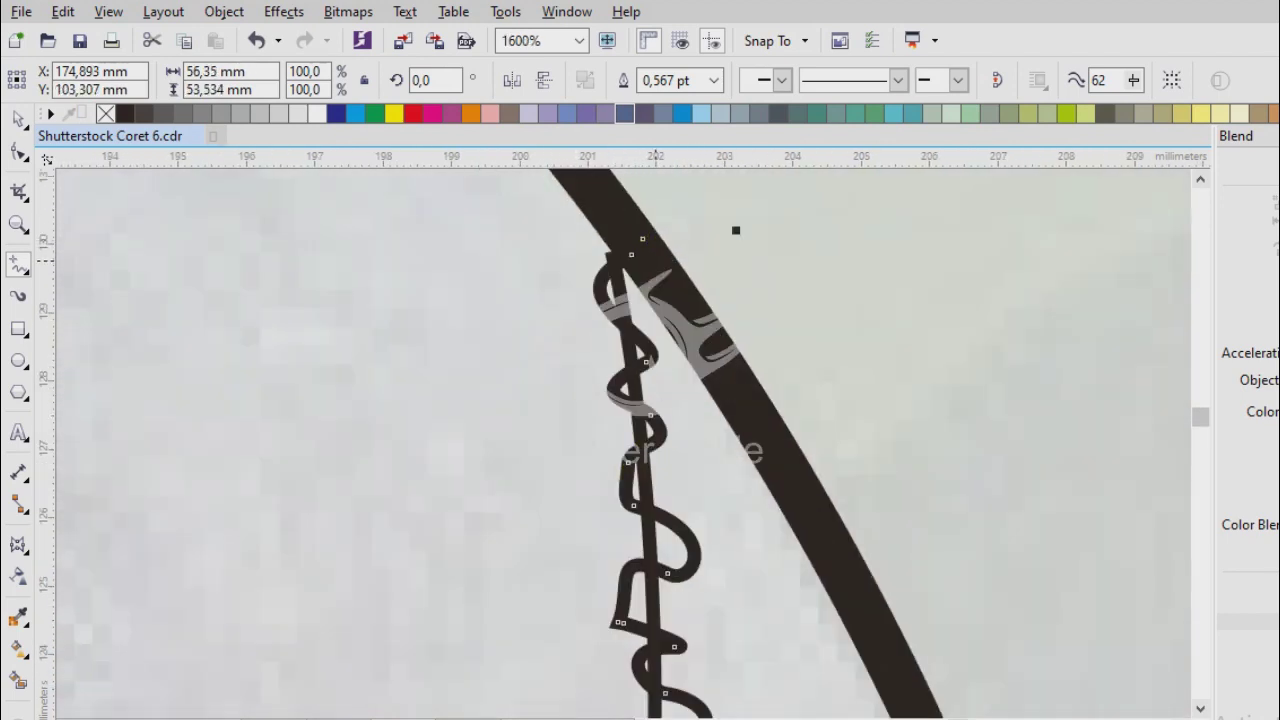
Continue the contour with the Pen outside the fish, over the back and dorsal fin to beyond the tail, about 146 × 92 mm overall.
scroll(645, 240, down, 4)
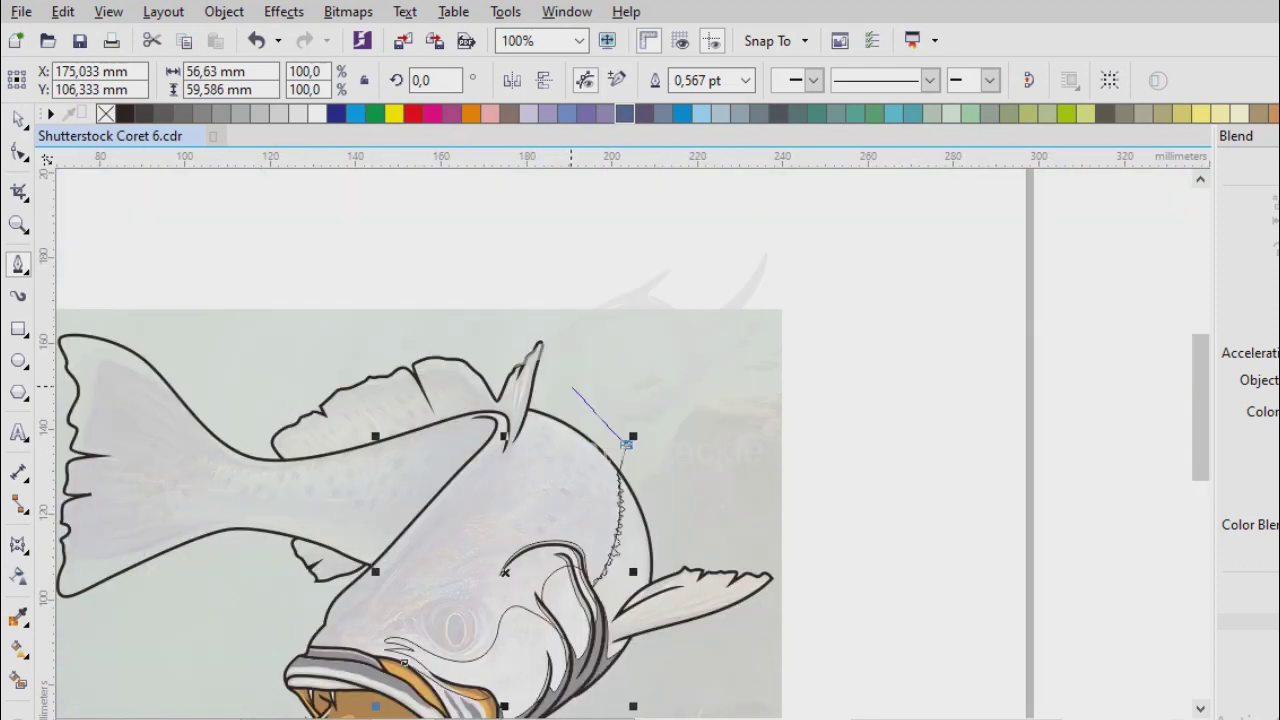
click(572, 388)
click(572, 309)
click(436, 308)
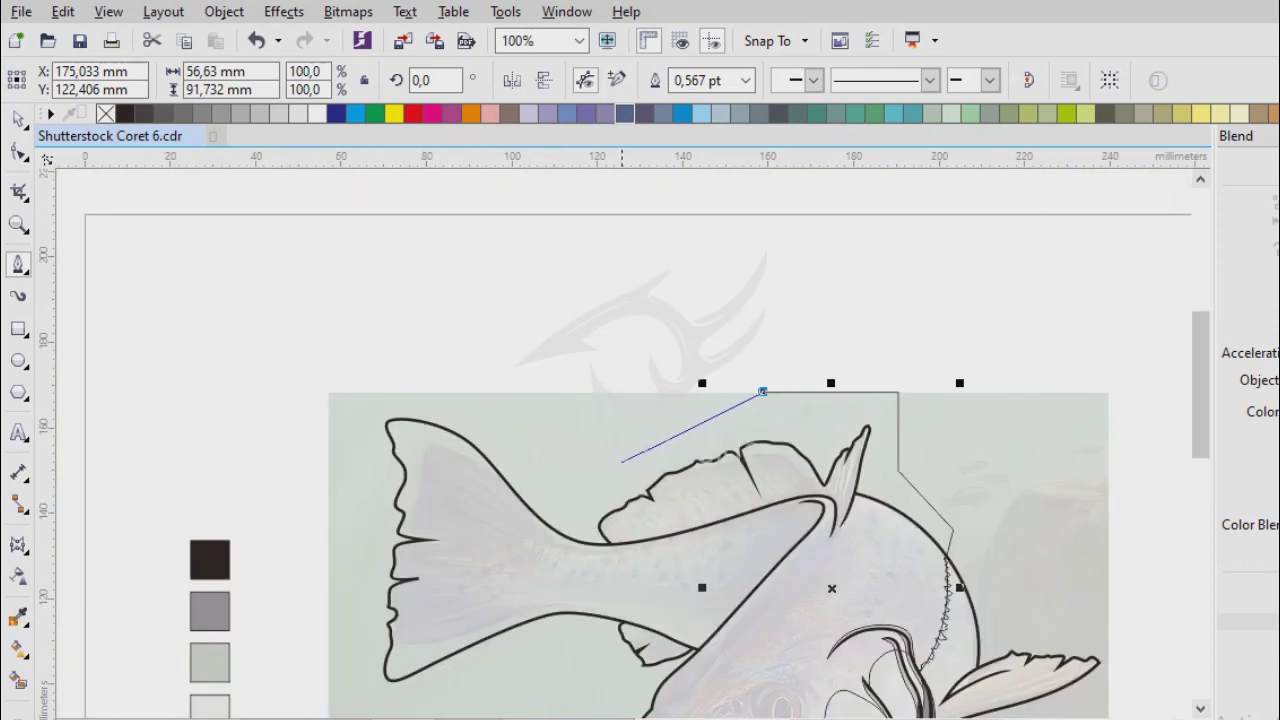
click(572, 439)
click(330, 394)
scroll(624, 412, down, 1)
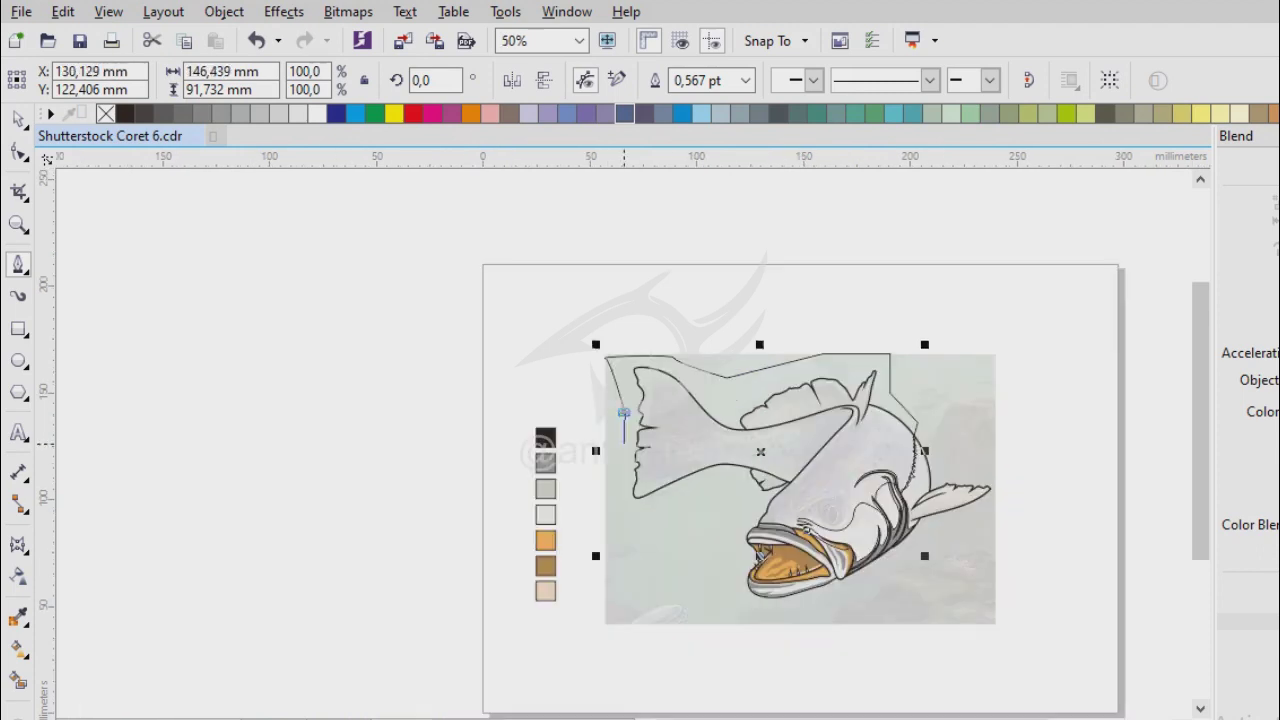
Run the contour beneath the tail to the snout and close it across the upper lip at its starting point.
scroll(739, 498, up, 2)
click(740, 501)
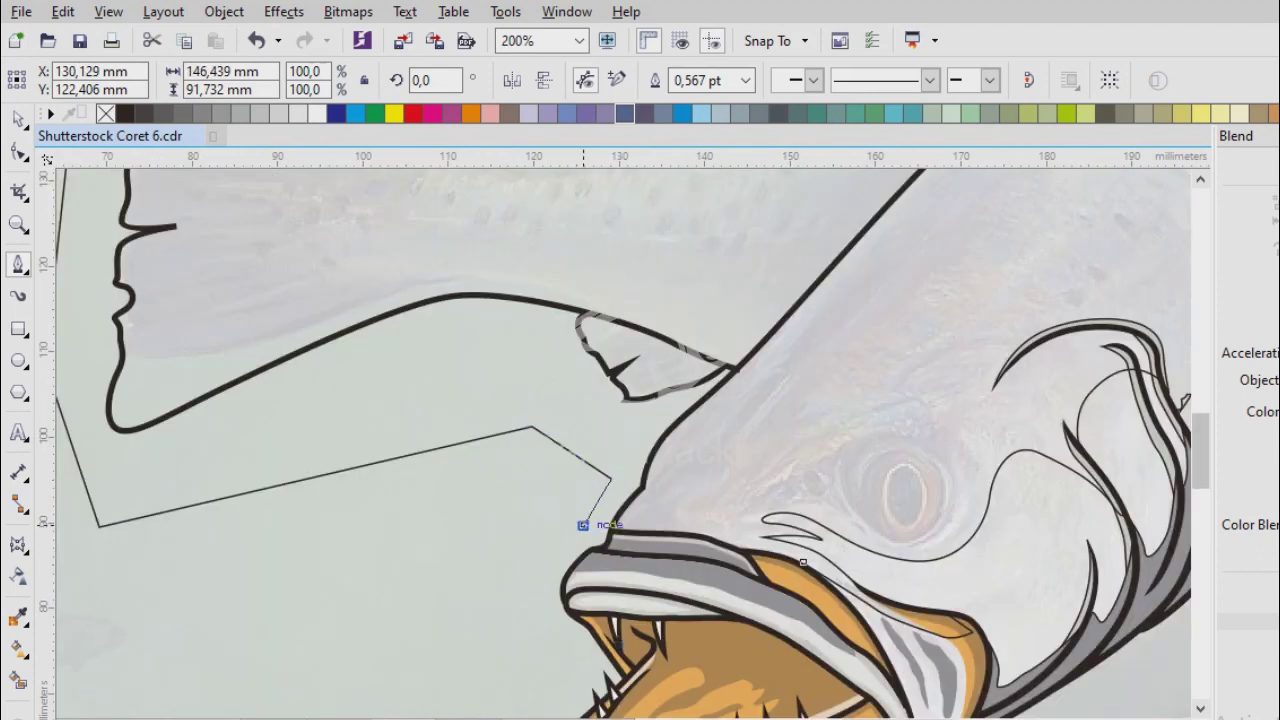
scroll(754, 527, up, 1)
scroll(663, 440, up, 2)
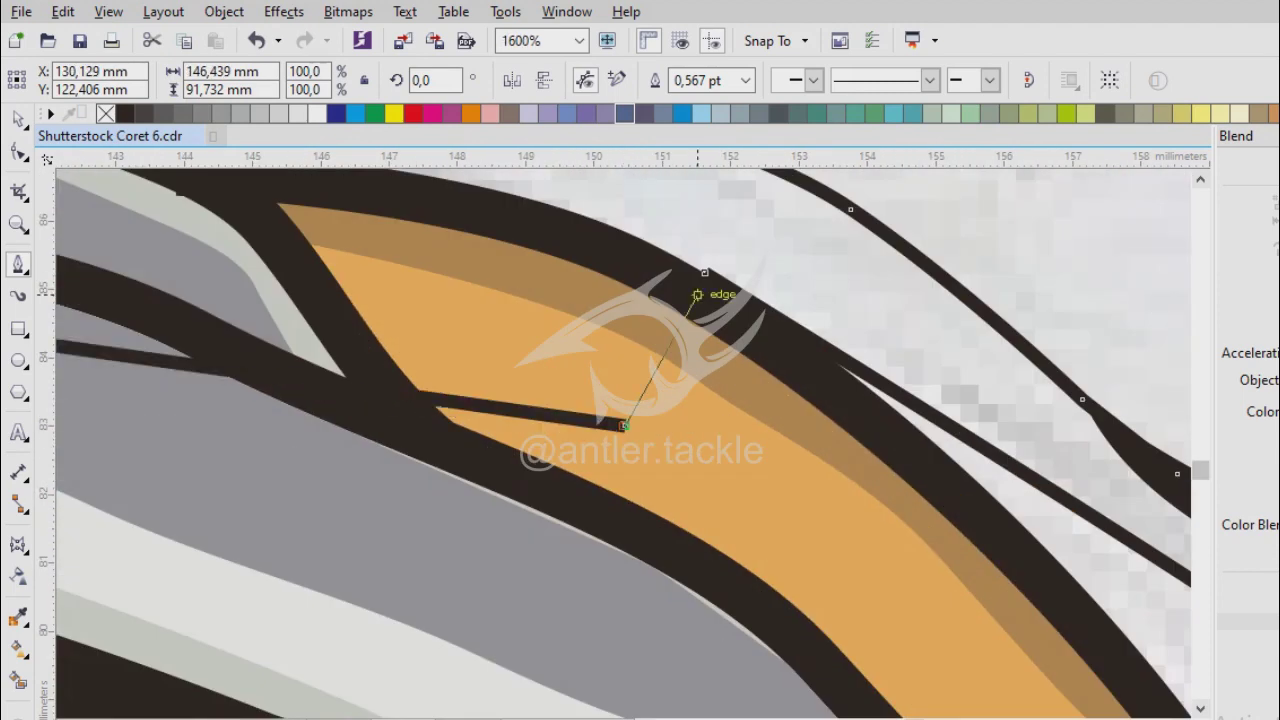
scroll(694, 286, down, 3)
scroll(430, 700, up, 2)
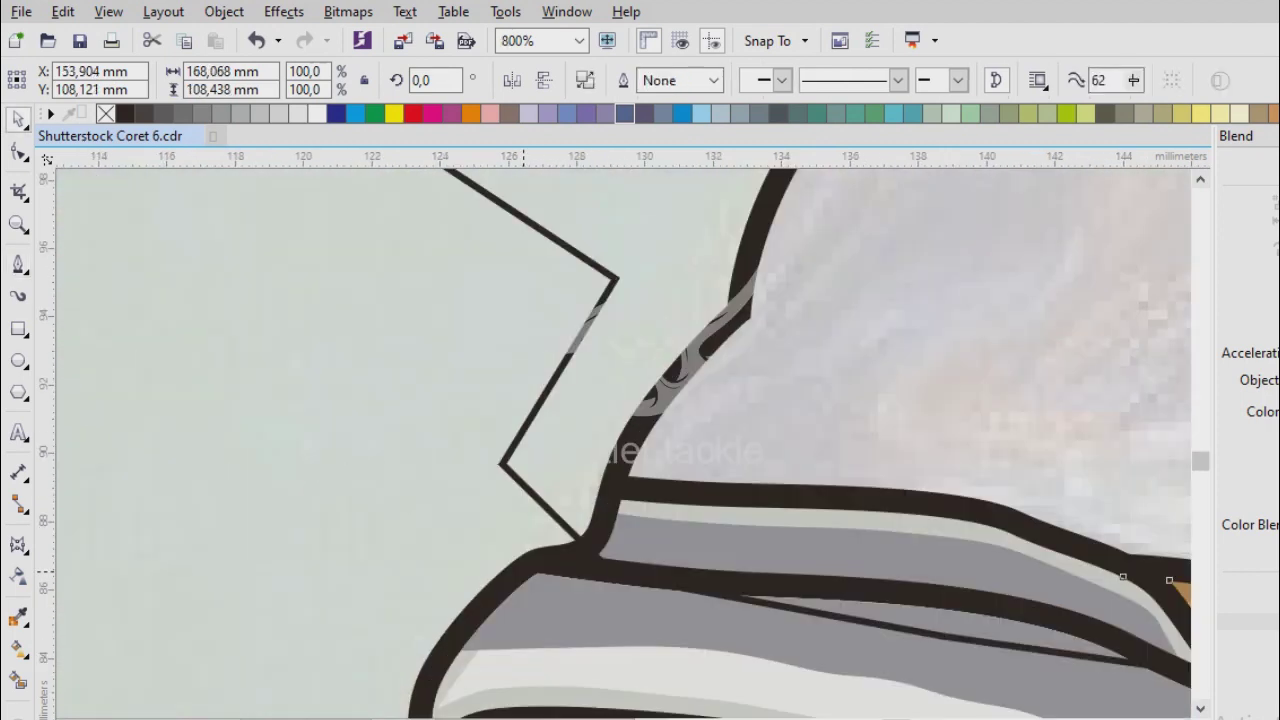
Delete the guide curve running beside the jagged edge on the back.
scroll(620, 440, down, 3)
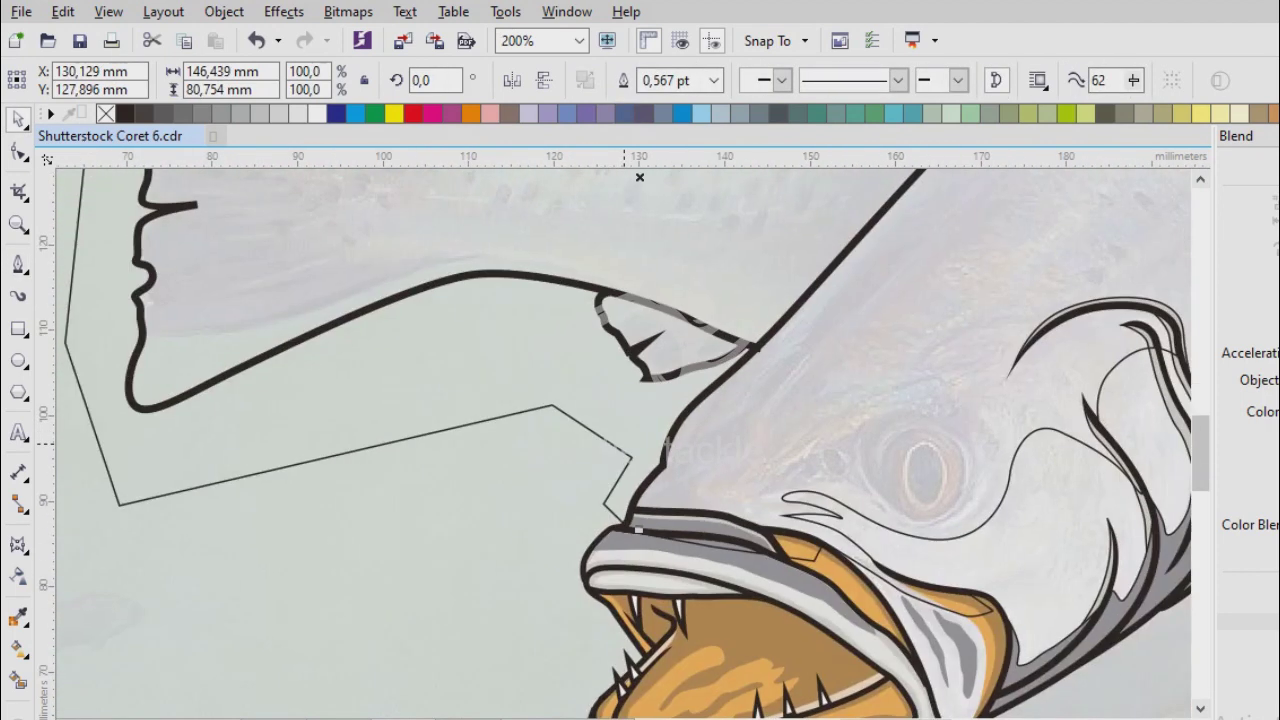
scroll(660, 400, up, 2)
scroll(625, 440, up, 2)
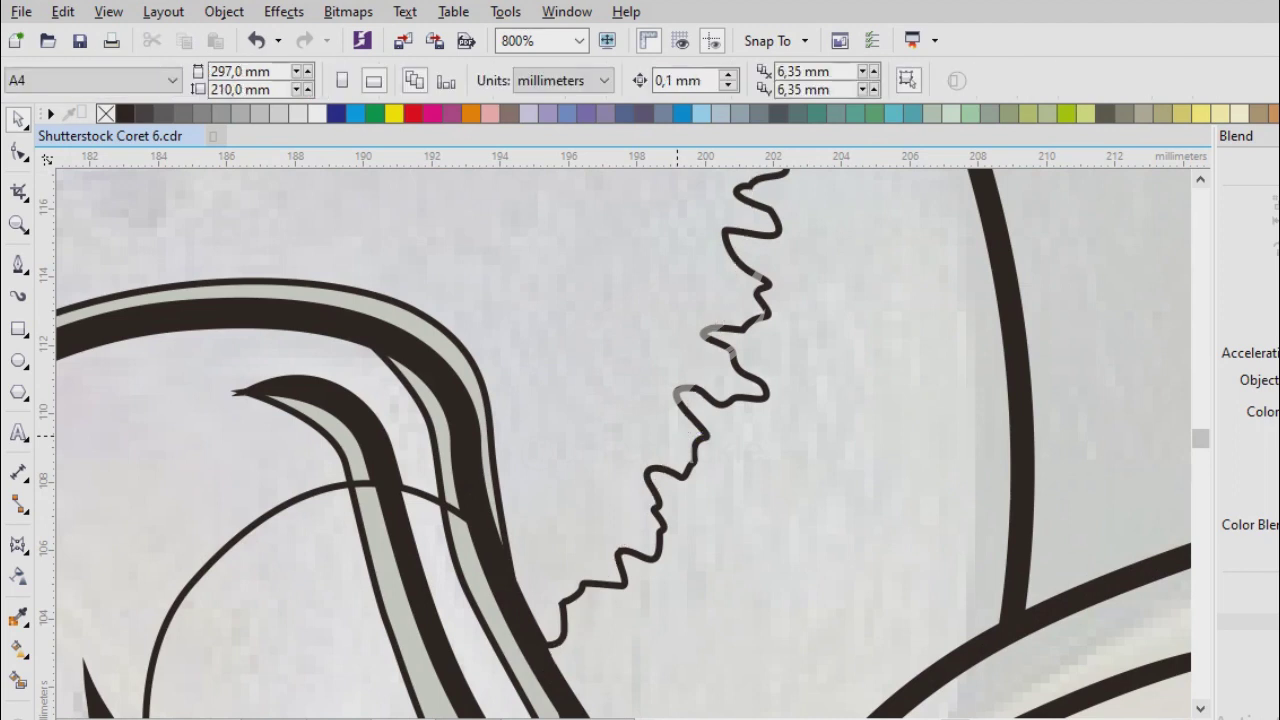
scroll(620, 440, down, 3)
scroll(709, 537, up, 1)
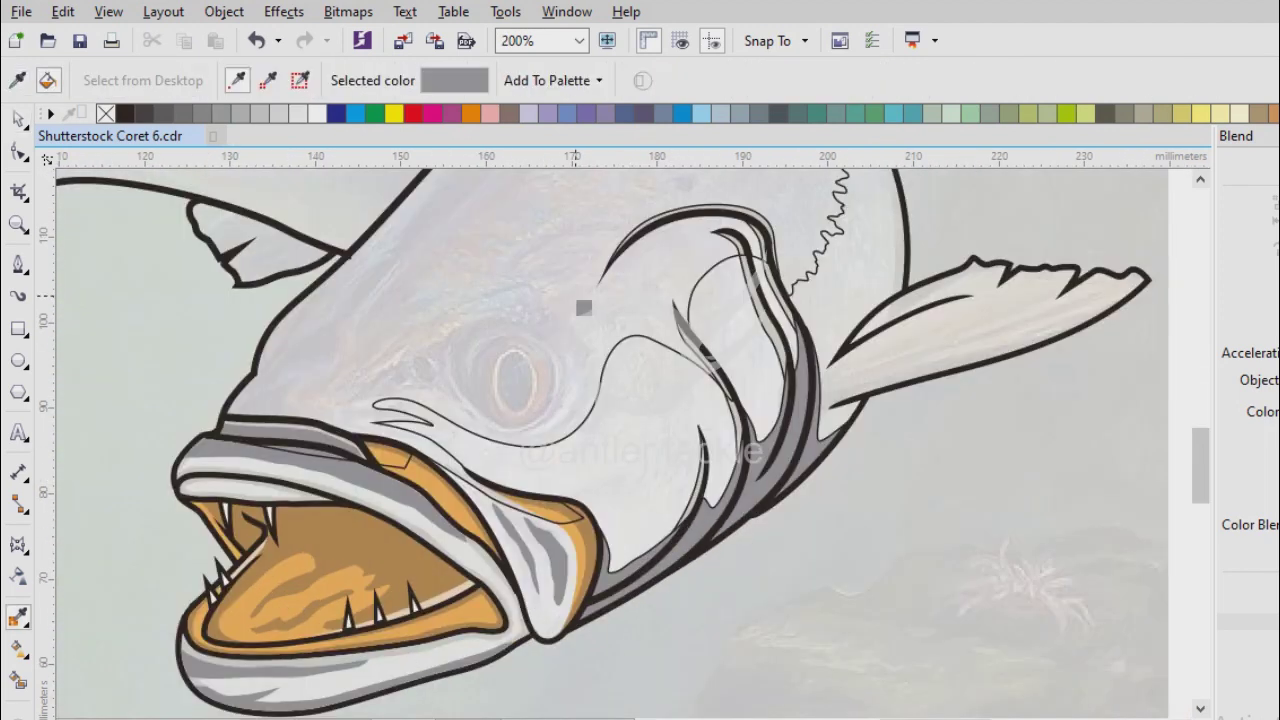
Start a Pen outline in front of the eye, sweeping beneath and up behind it to a point, about 16 × 16 mm.
scroll(580, 306, up, 2)
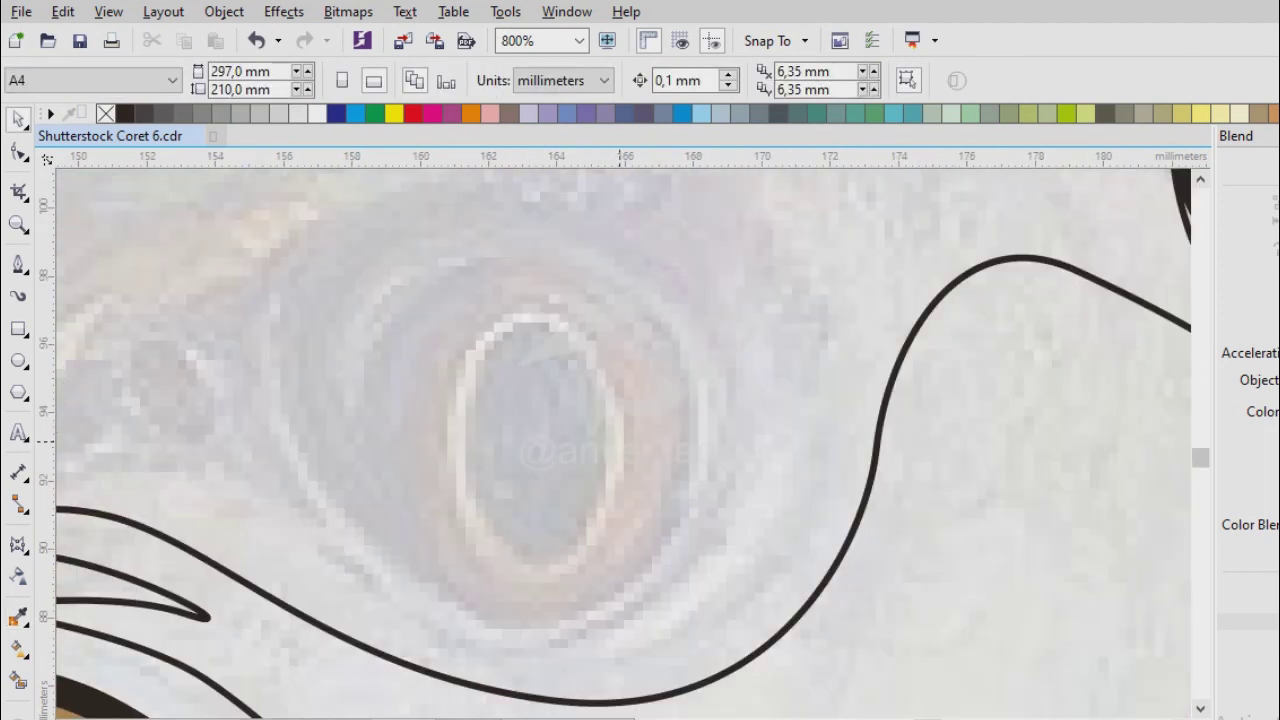
key(F5)
scroll(583, 440, down, 1)
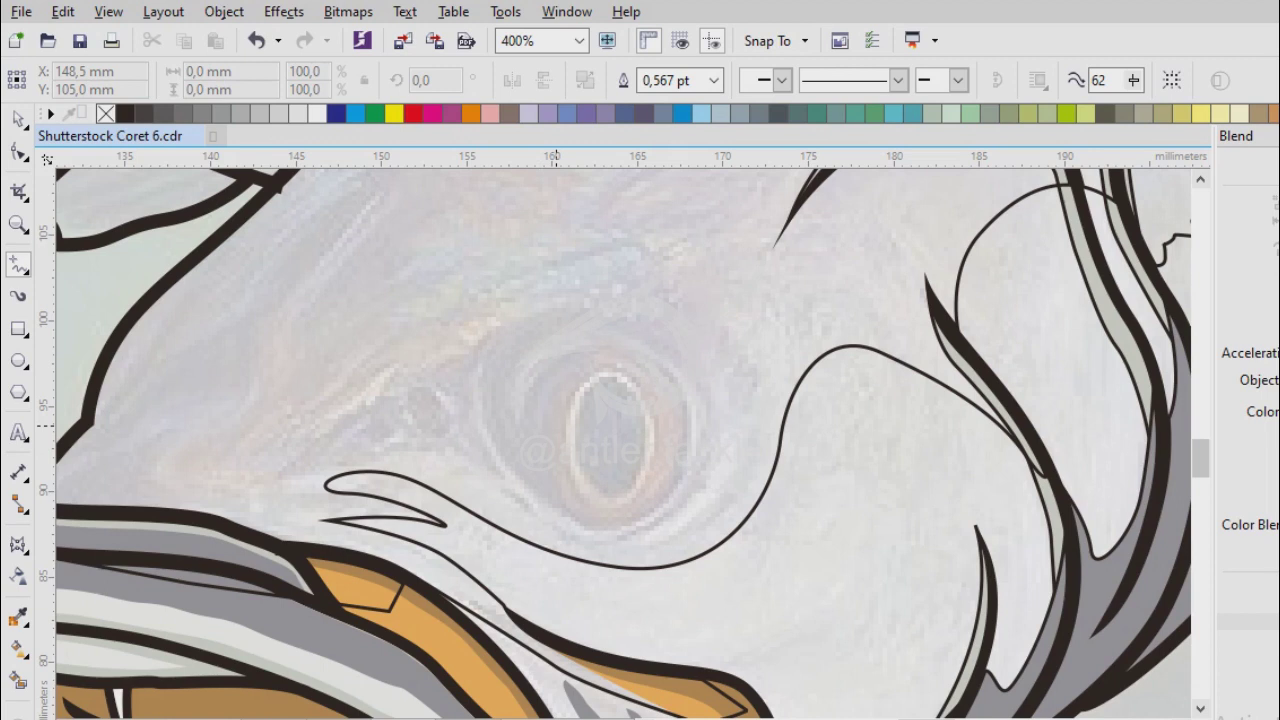
key(F5)
scroll(450, 490, up, 1)
click(477, 431)
drag(829, 560, 1014, 543)
scroll(655, 380, up, 2)
drag(627, 468, 633, 357)
scroll(547, 287, down, 1)
scroll(580, 350, up, 1)
click(613, 390)
scroll(622, 370, down, 1)
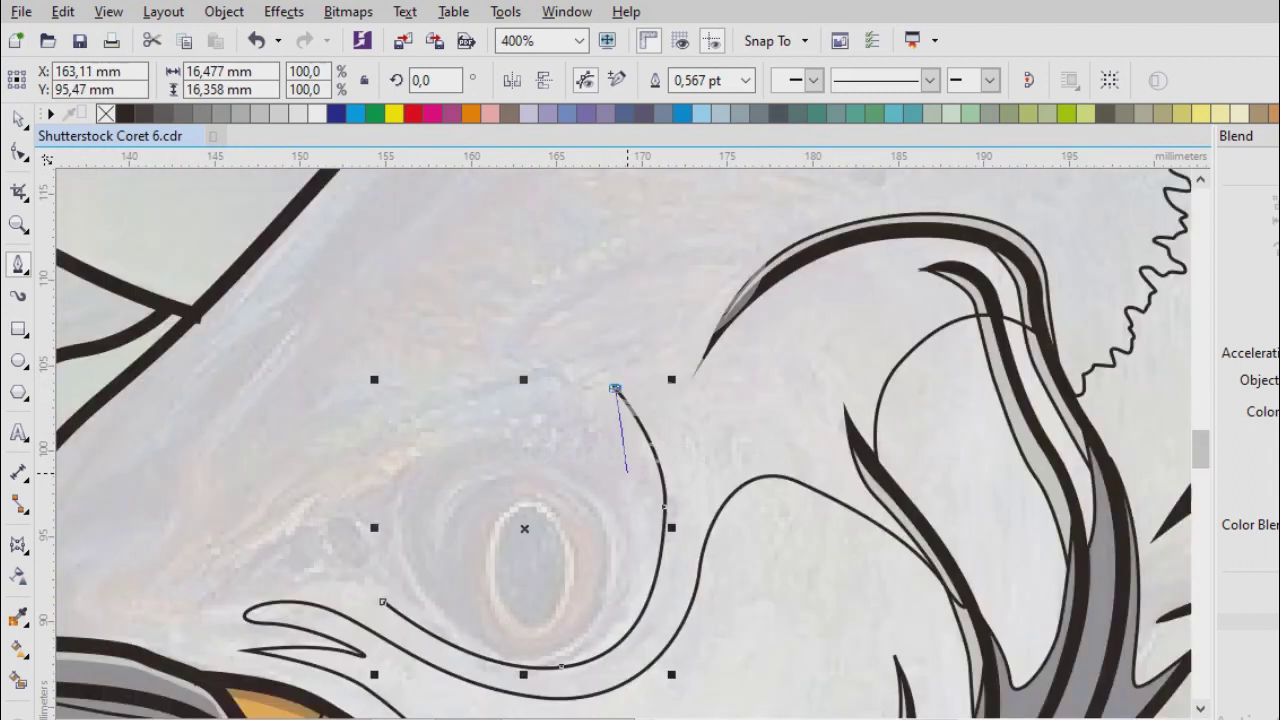
Turn the outline back down behind the eye into a notch and a second, shorter pointed spike.
scroll(632, 510, up, 1)
drag(649, 536, 633, 647)
drag(537, 386, 463, 349)
scroll(659, 366, down, 1)
scroll(624, 442, up, 1)
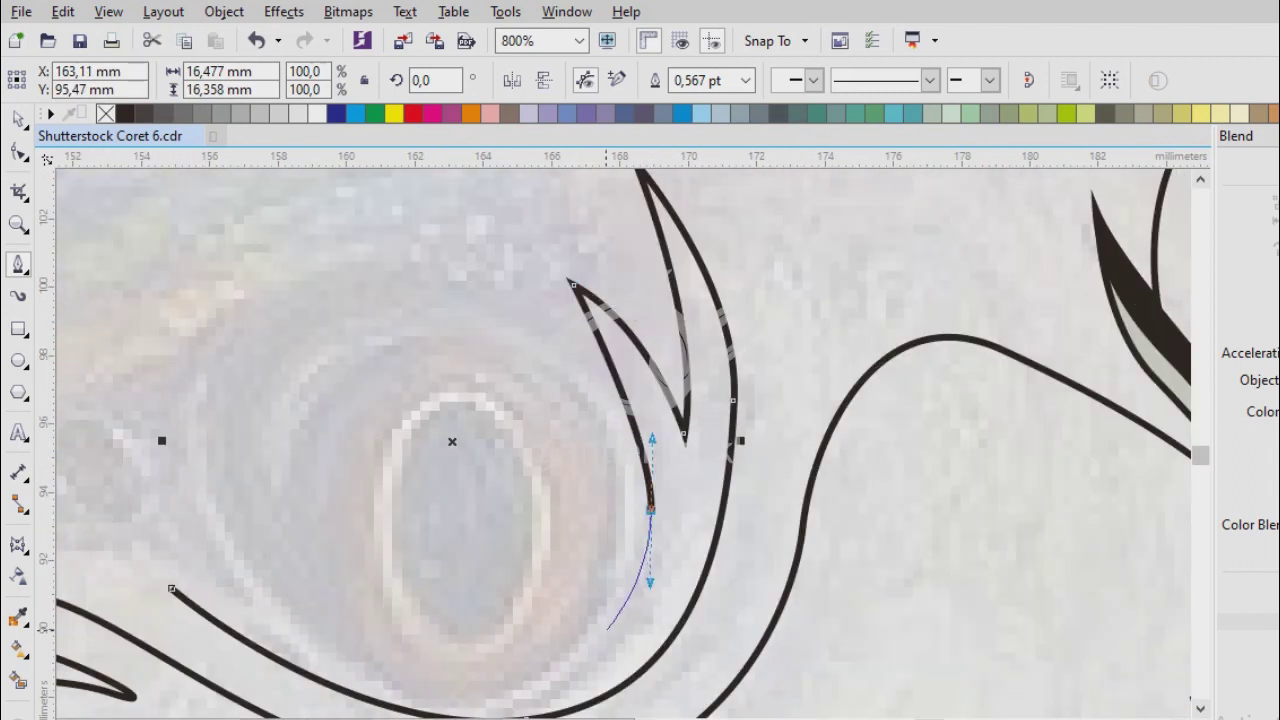
Run the outline's inner edge around the underside of the eye and up its front to a tip above the eye.
scroll(543, 686, up, 1)
drag(760, 466, 818, 456)
scroll(895, 469, down, 1)
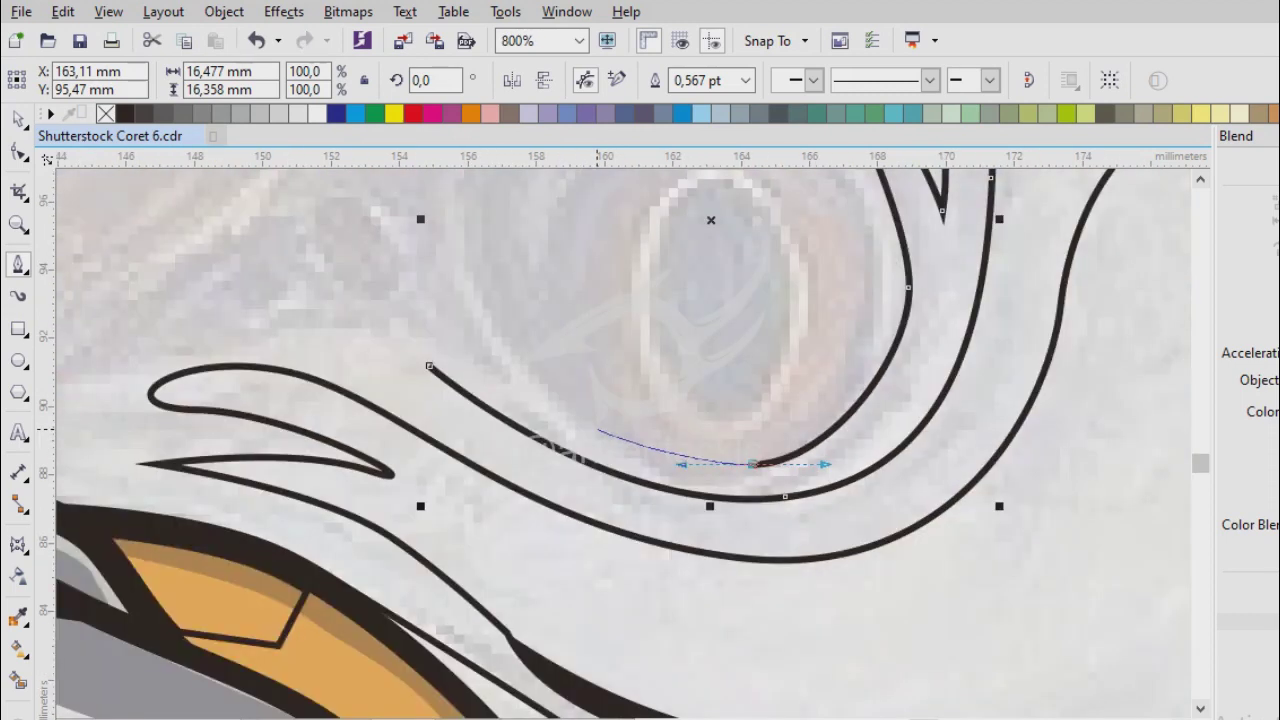
scroll(585, 400, up, 1)
drag(577, 402, 528, 347)
scroll(577, 440, down, 2)
scroll(610, 430, up, 1)
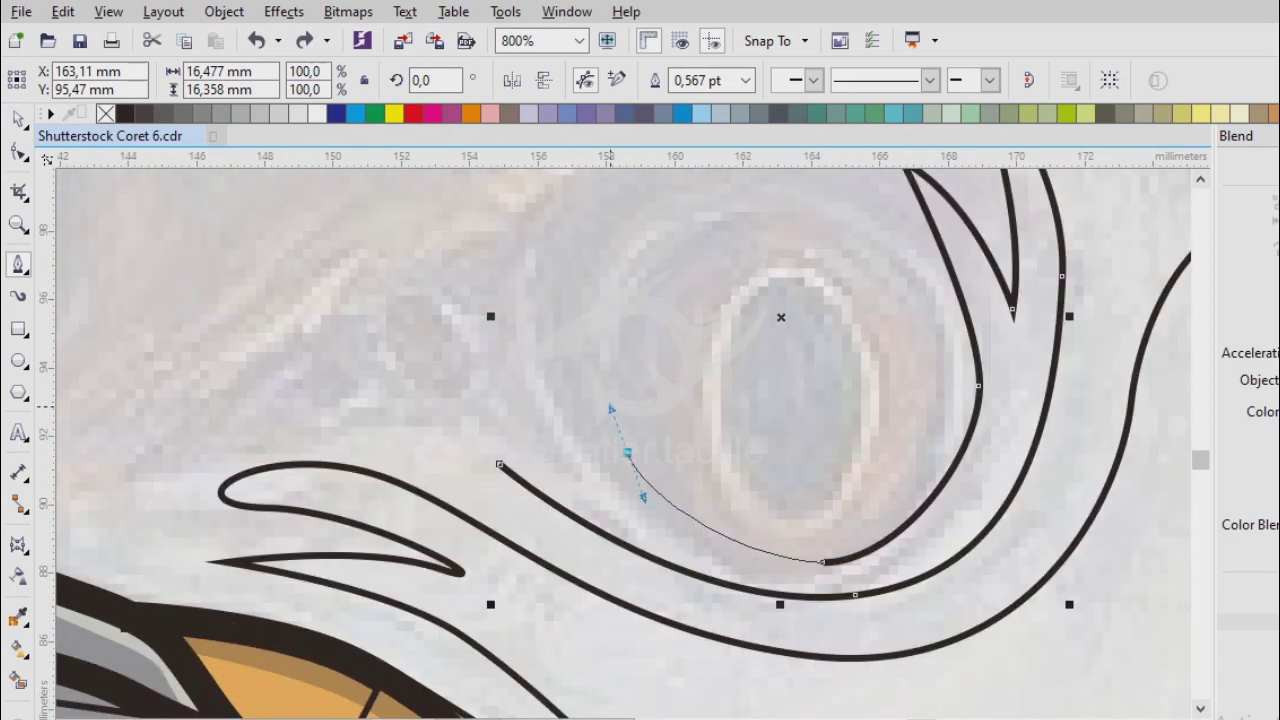
scroll(614, 430, down, 1)
scroll(614, 430, up, 1)
drag(673, 386, 729, 363)
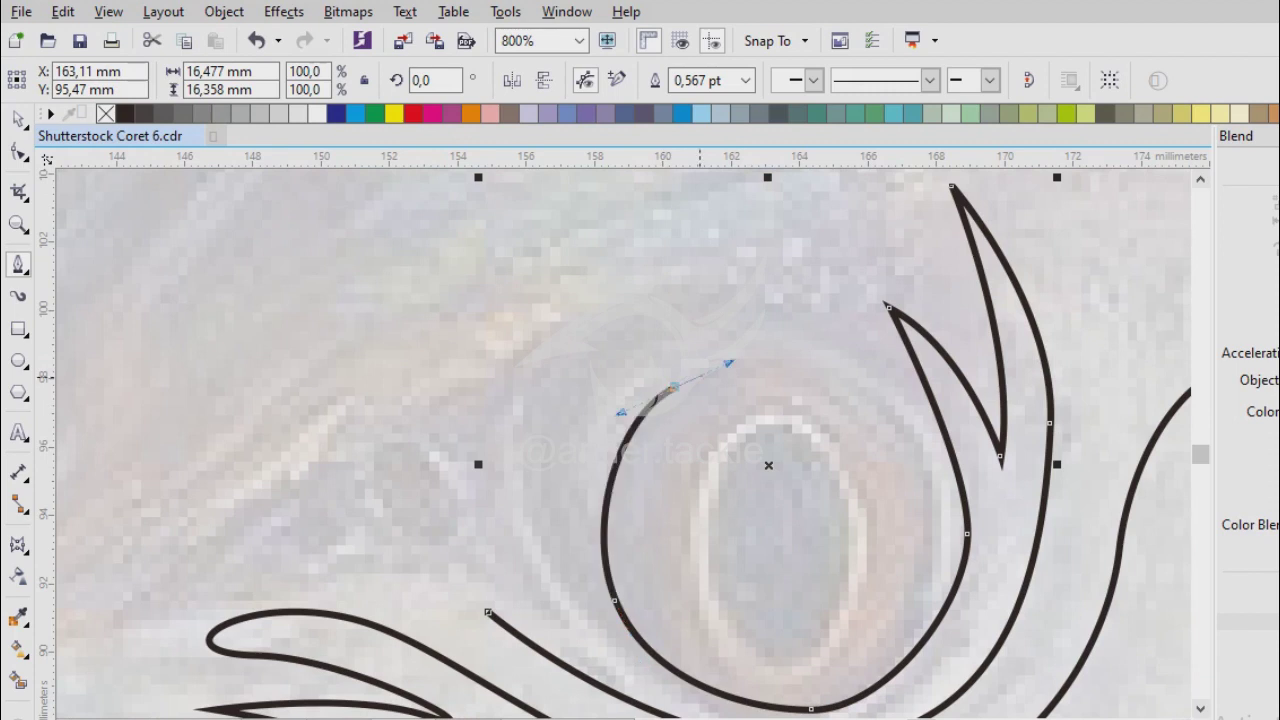
Form the hooked notch in front of the eye and close the outline at its starting point.
drag(560, 508, 579, 628)
drag(459, 541, 396, 482)
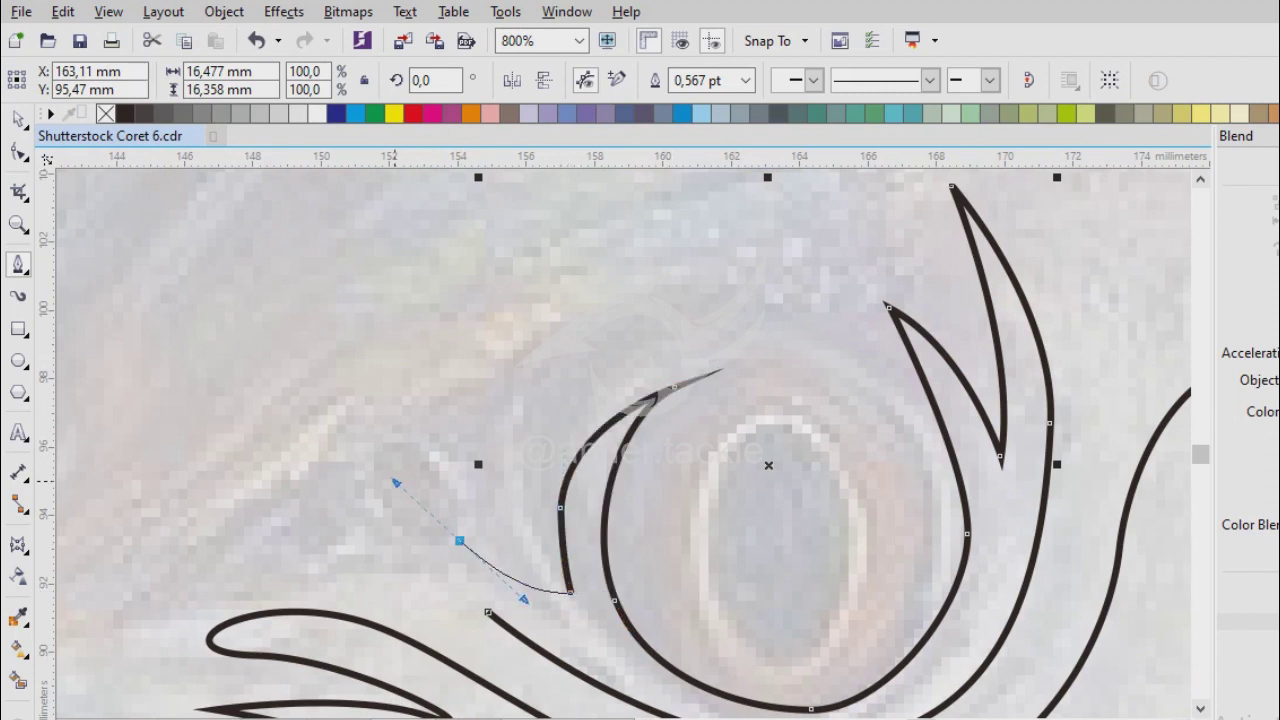
key(F10)
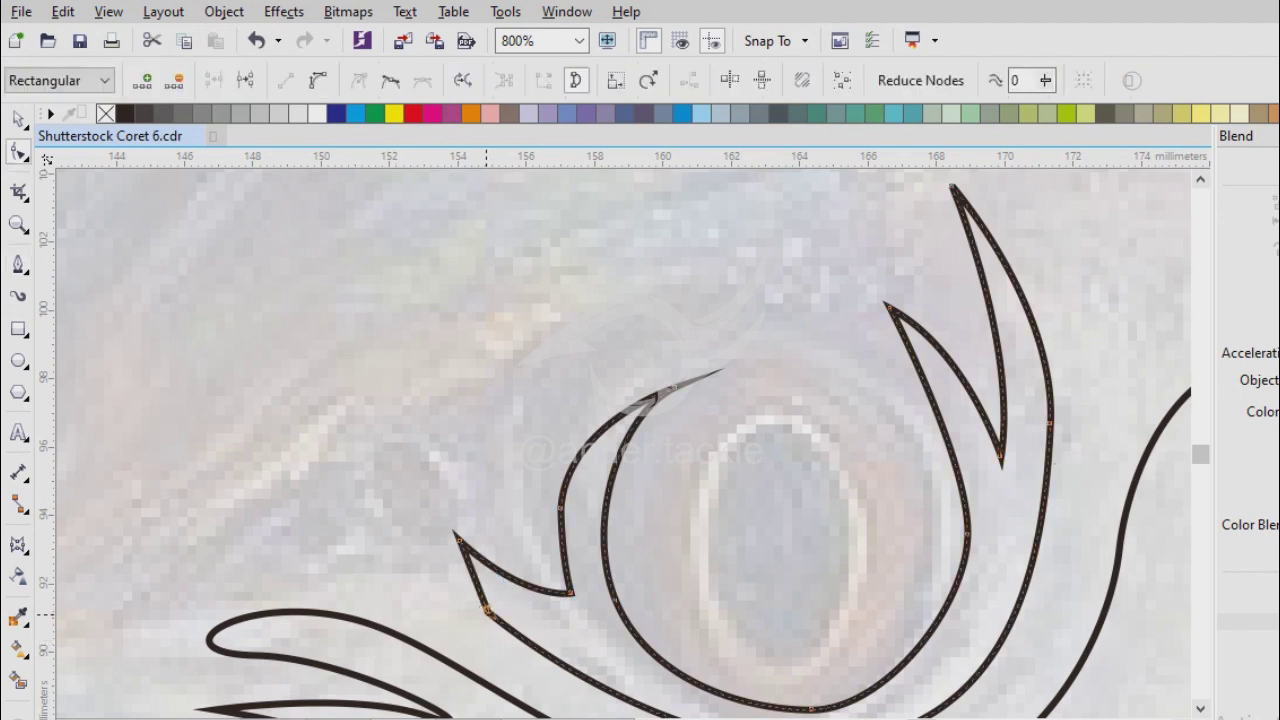
Shift the lower node on the eye shape's outer edge farther back along the curve.
key(F3)
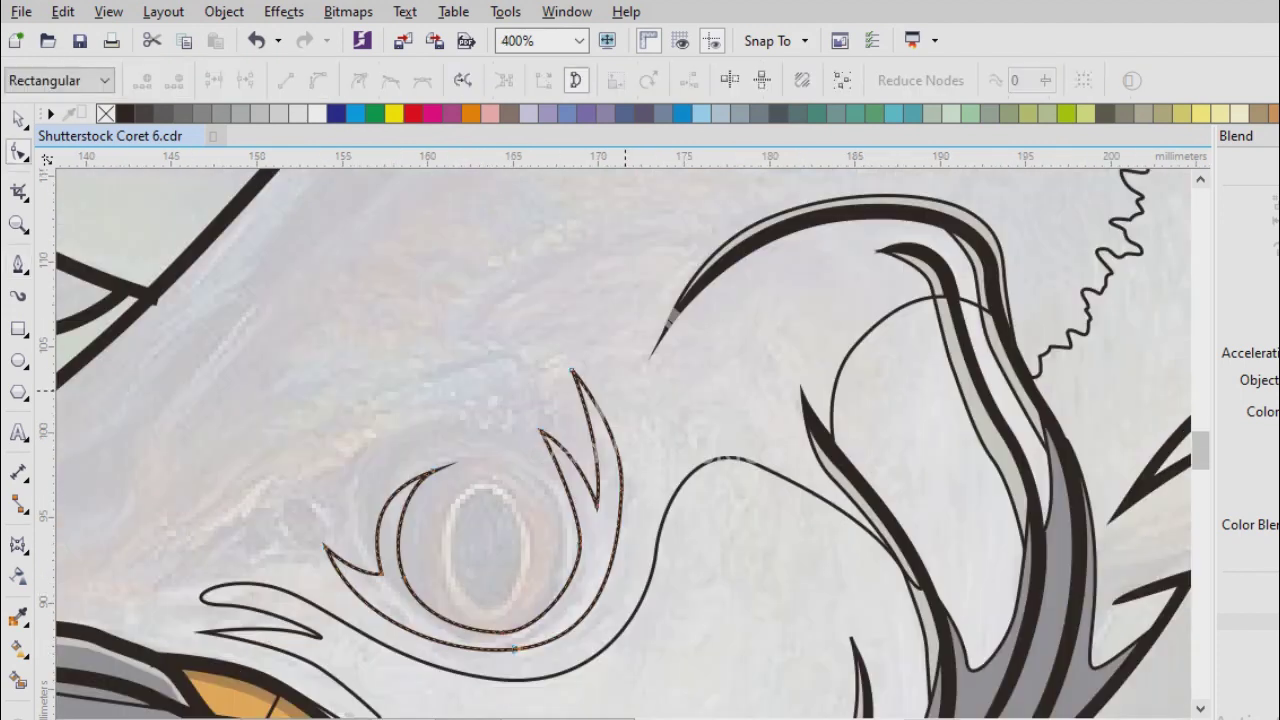
key(ctrl+a)
scroll(563, 396, up, 1)
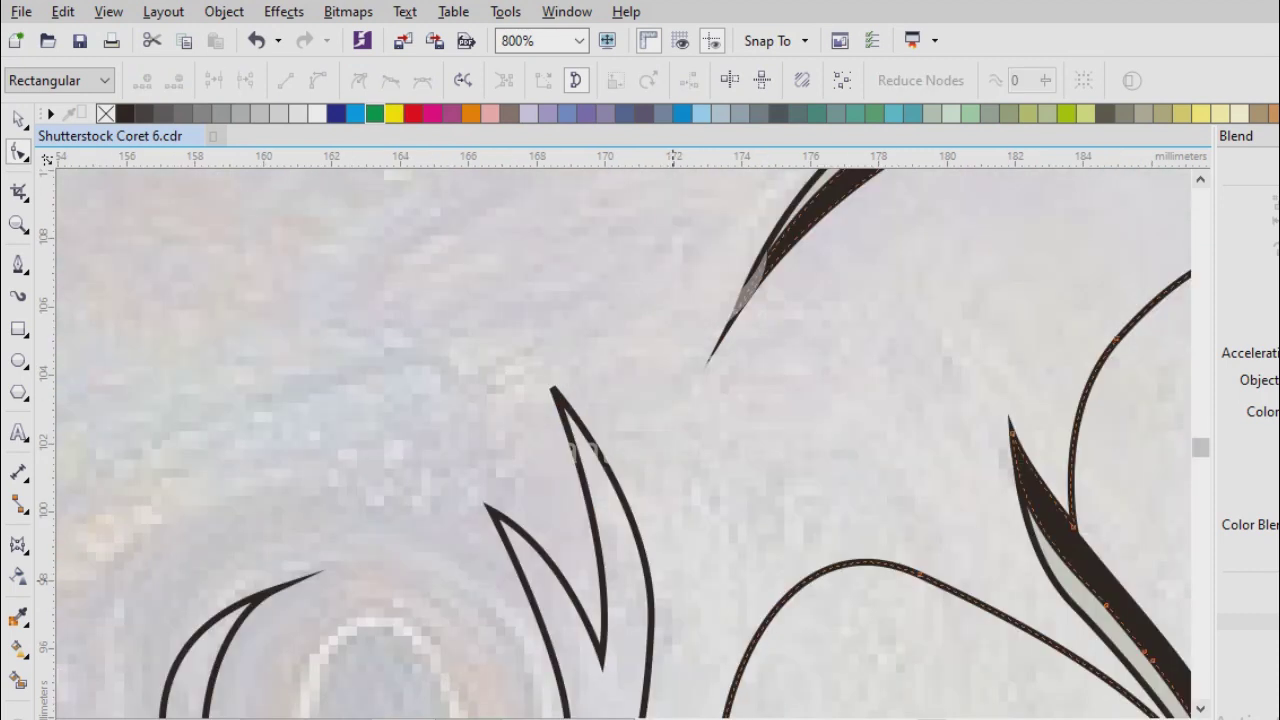
scroll(575, 336, down, 1)
scroll(480, 690, up, 1)
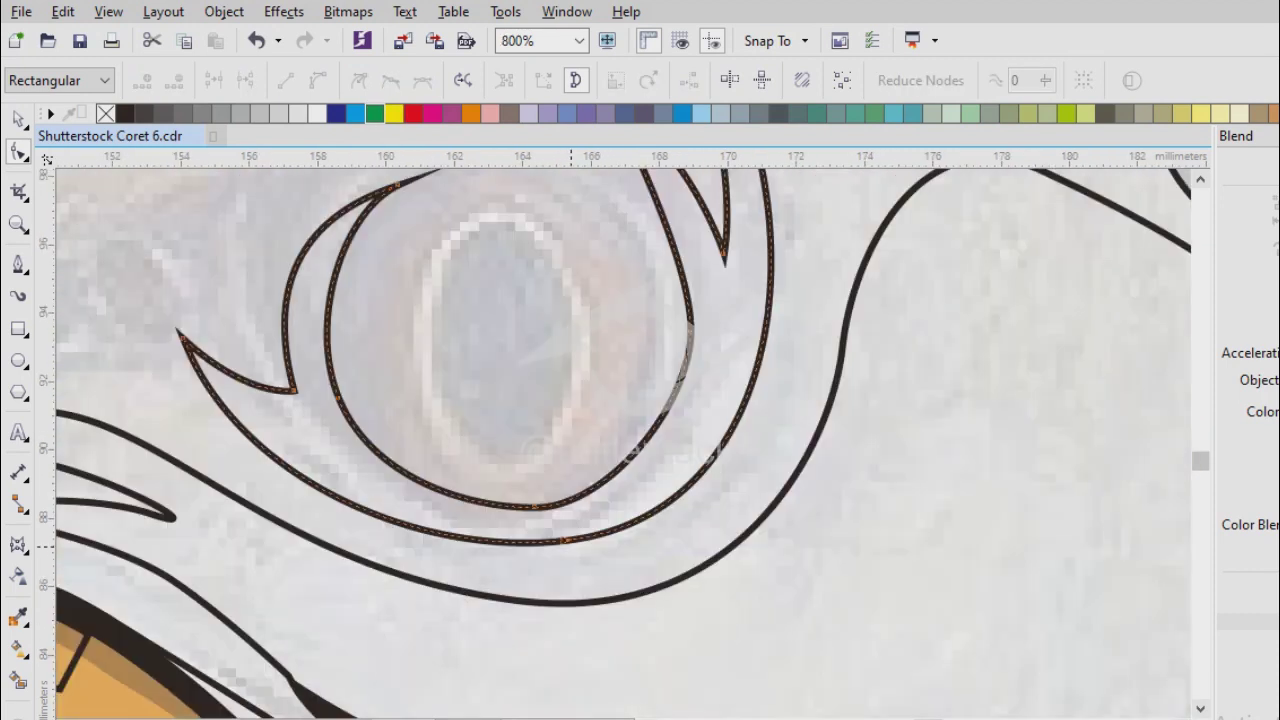
click(522, 616)
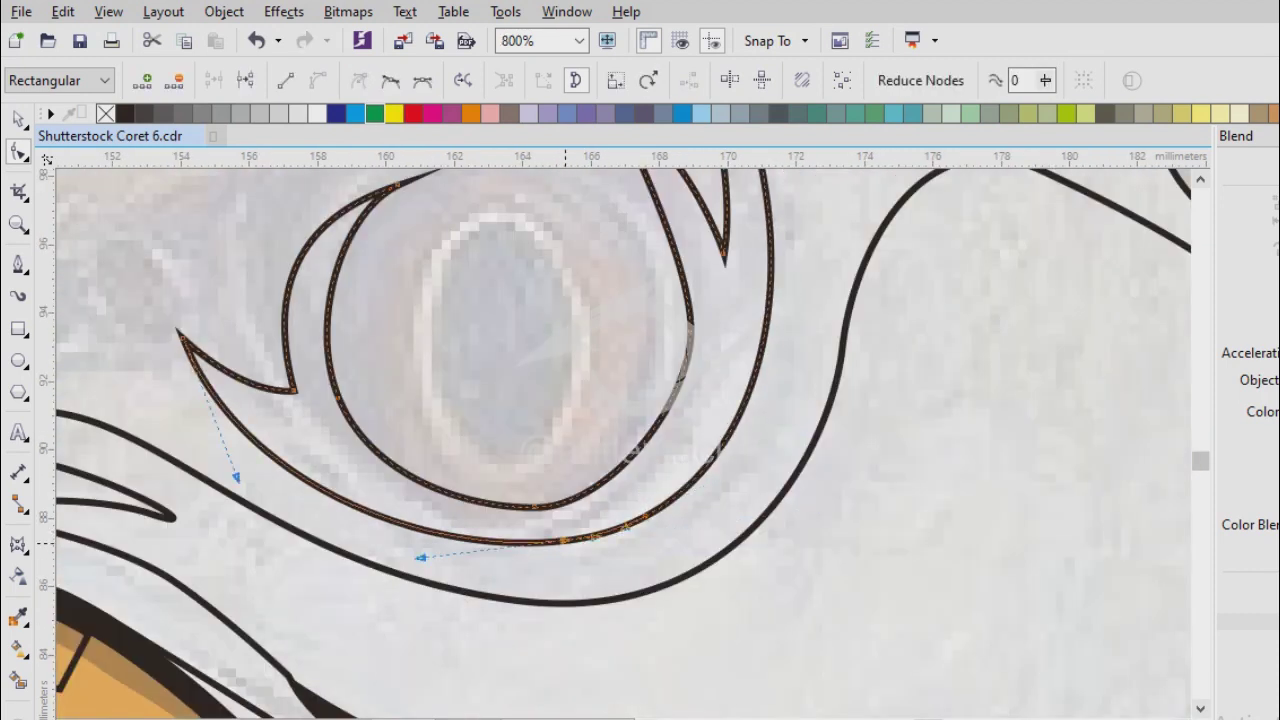
click(645, 516)
Lengthen the shorter spike behind the eye by pulling its tip node outward.
scroll(624, 436, up, 3)
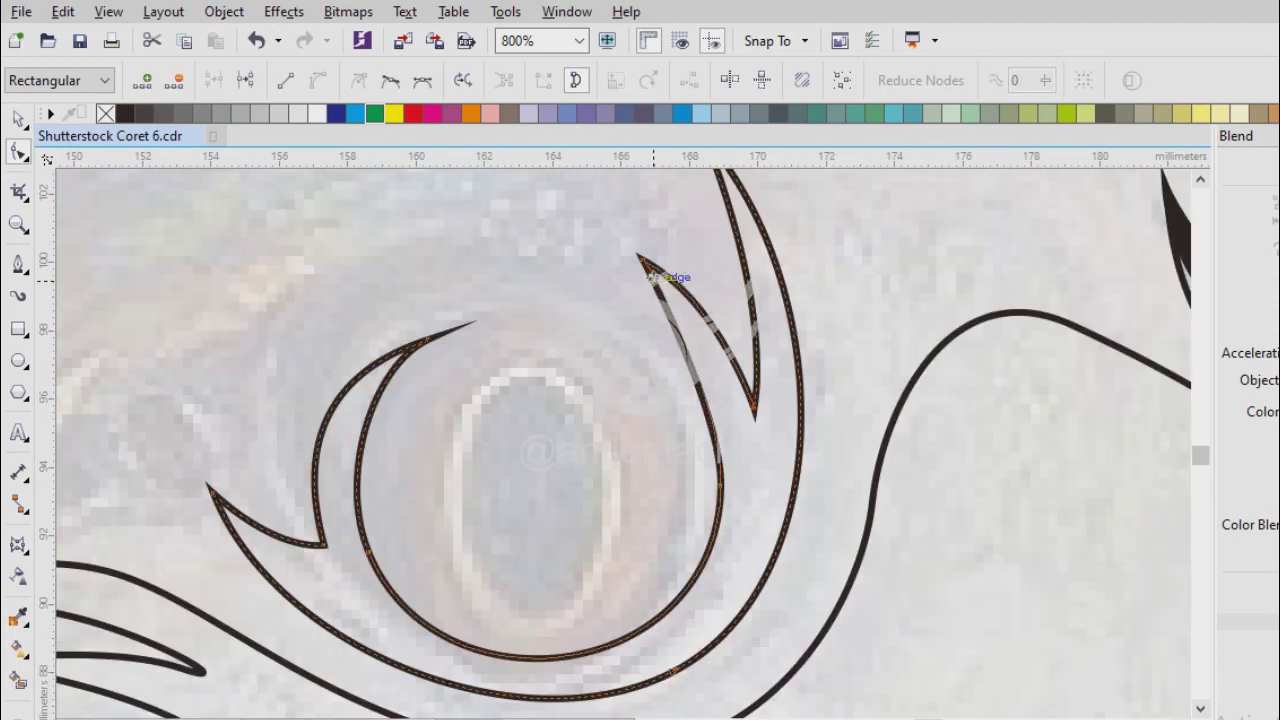
scroll(750, 181, up, 1)
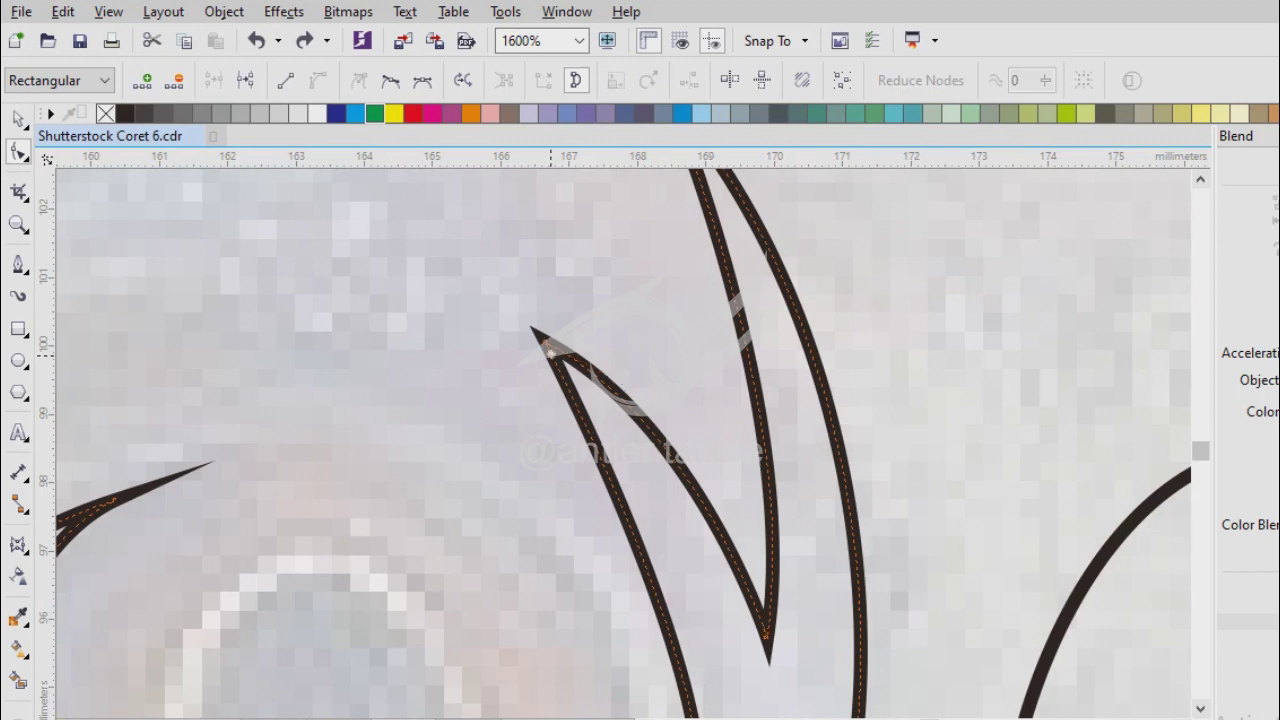
drag(547, 343, 514, 318)
scroll(799, 218, down, 2)
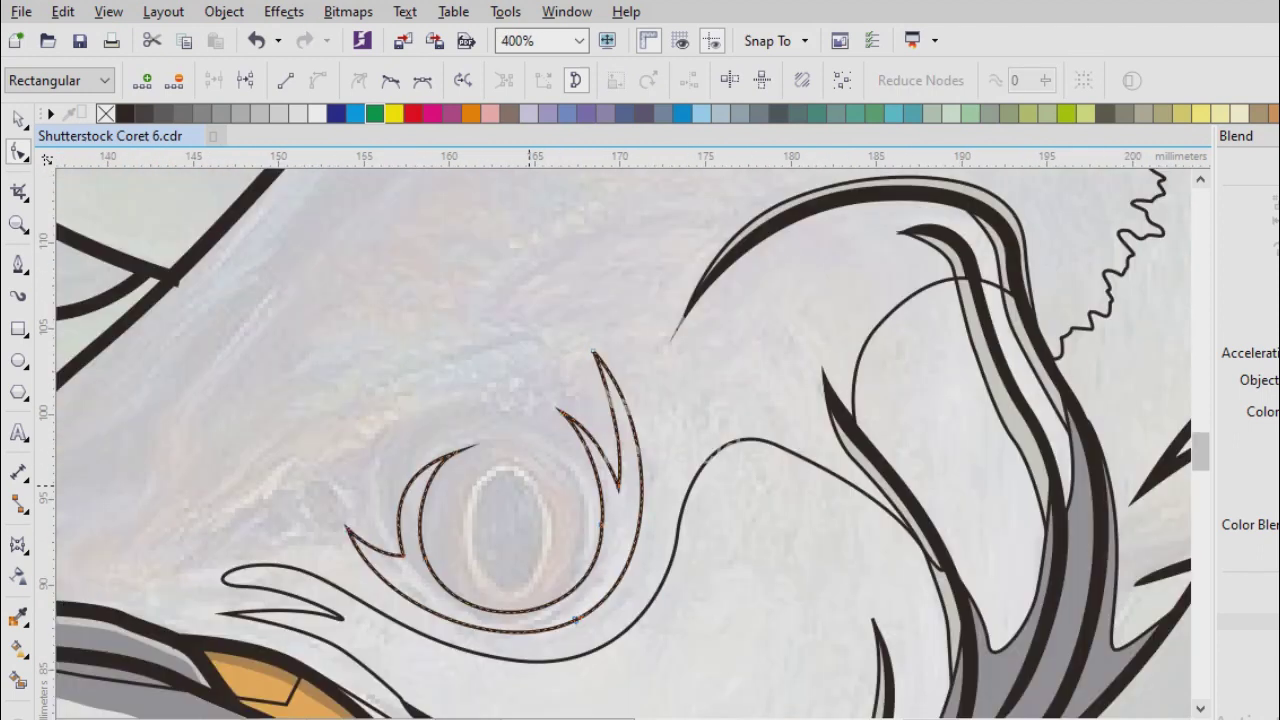
scroll(610, 280, up, 2)
Fill the shading shape around the eye with black and remove its outline.
key(space)
scroll(600, 490, down, 2)
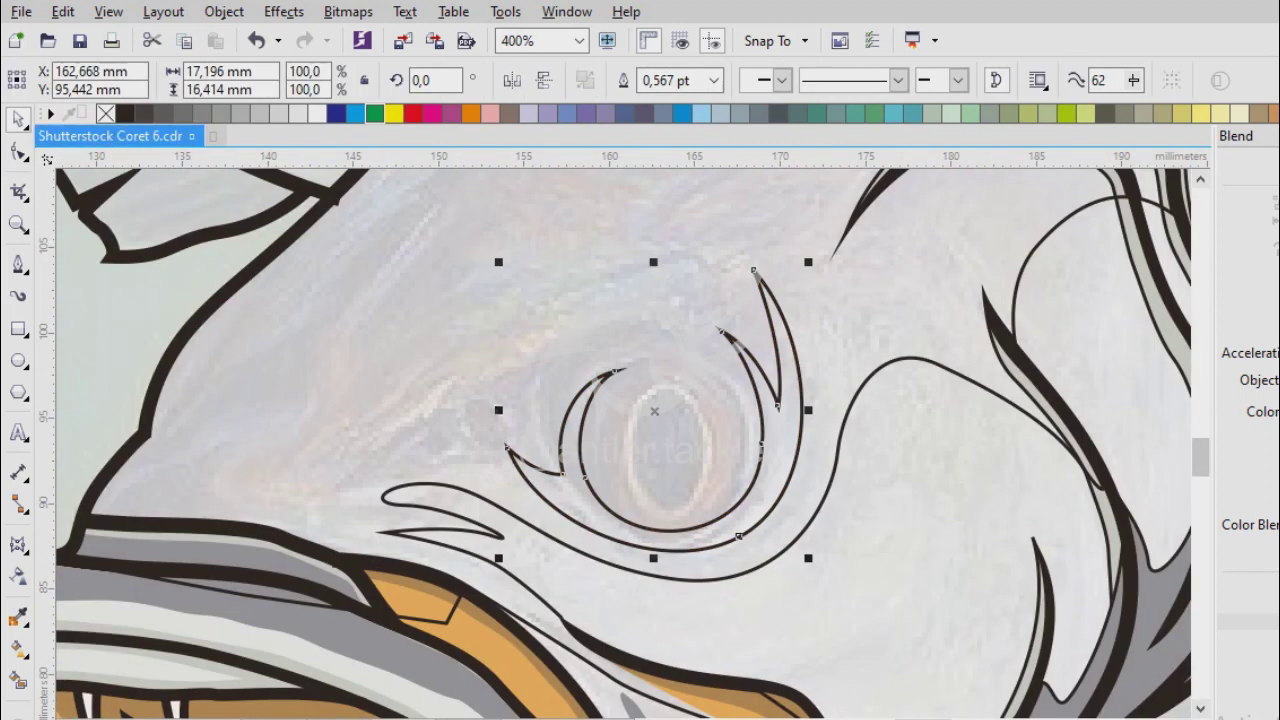
click(125, 113)
right_click(105, 113)
Draw a pupil ellipse about 3.9 × 6.9 mm and a small highlight ellipse about 1.0 × 1.6 mm inside it.
scroll(720, 400, up, 1)
key(F7)
drag(540, 390, 680, 628)
scroll(608, 489, up, 1)
drag(558, 476, 591, 529)
Fill the small highlight ellipse with white and the pupil ellipse with black.
key(space)
click(317, 113)
key(Tab)
key(Tab)
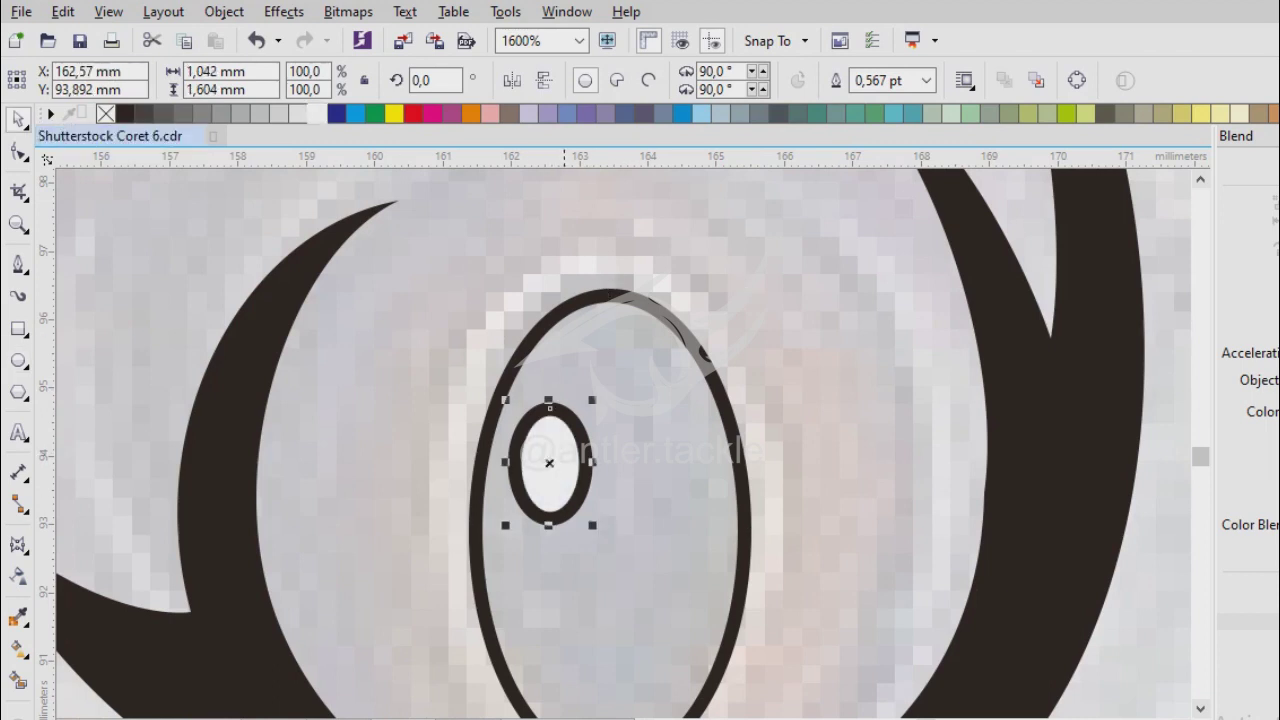
click(125, 113)
key(Tab)
key(Tab)
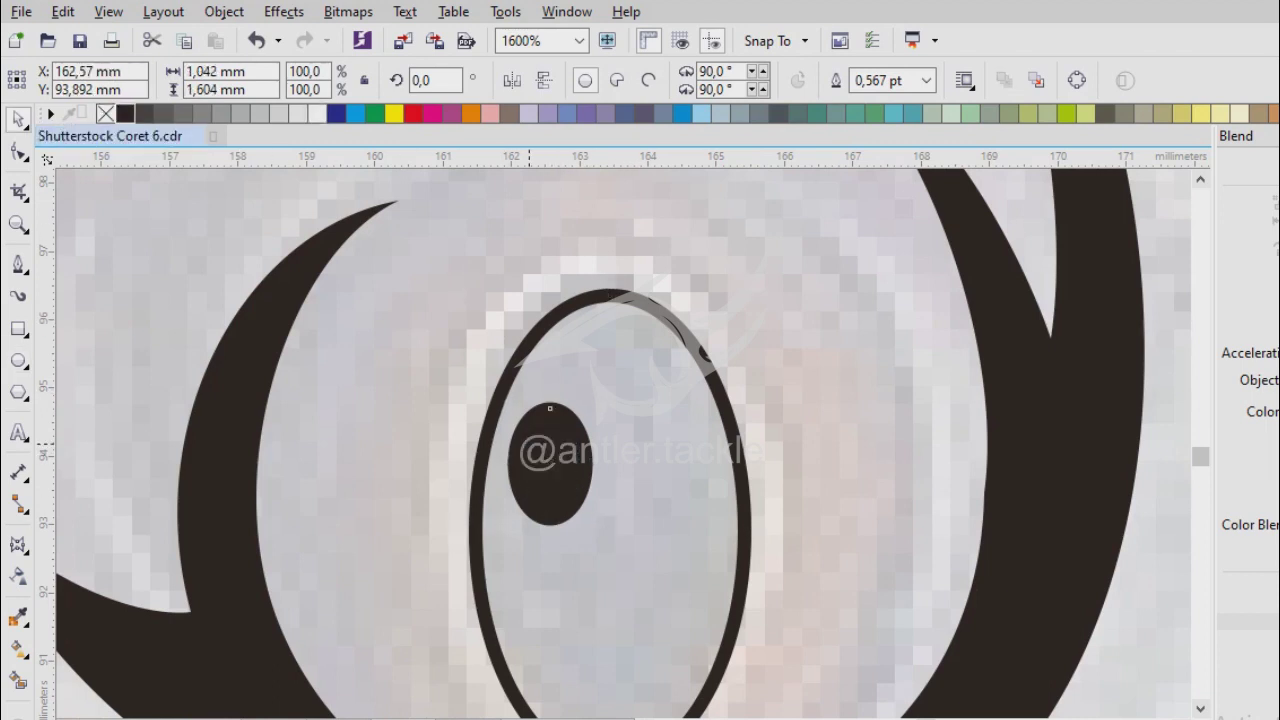
click(317, 113)
key(Tab)
click(125, 113)
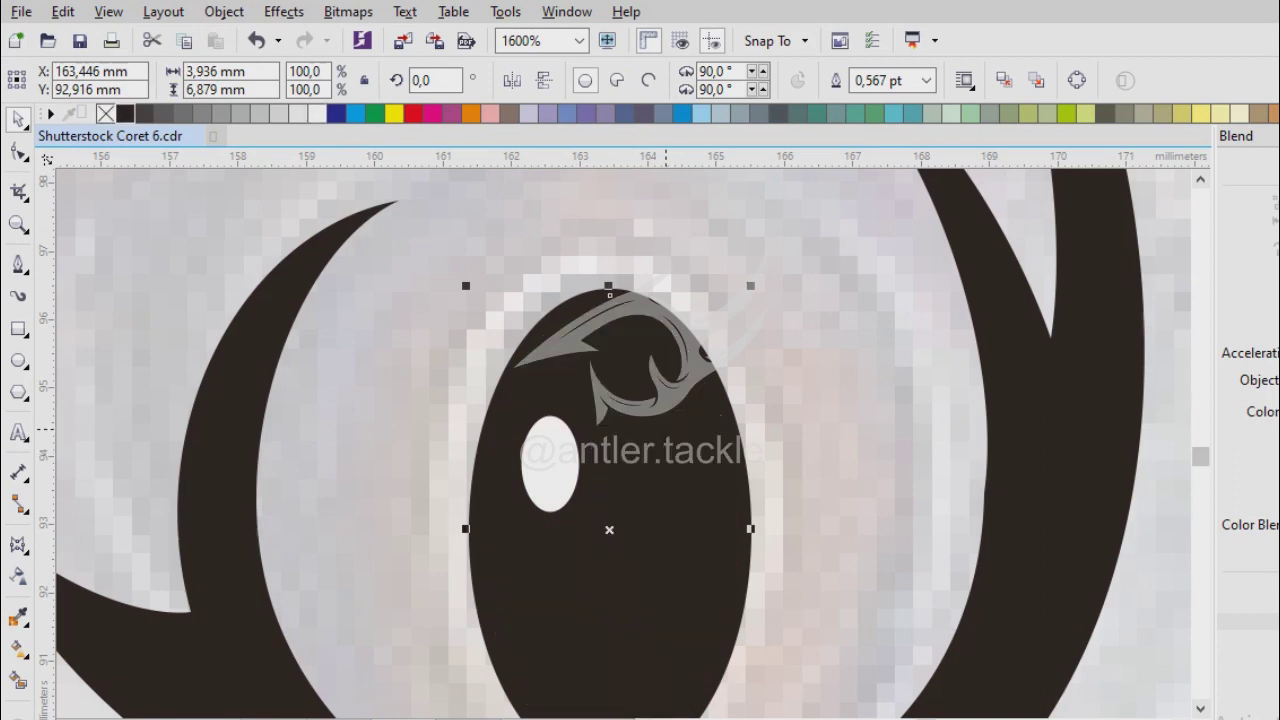
Give the pupil ellipse a white 1.5 pt outline and convert that outline to an object.
click(926, 80)
click(875, 220)
right_click(337, 113)
right_click(317, 113)
click(926, 80)
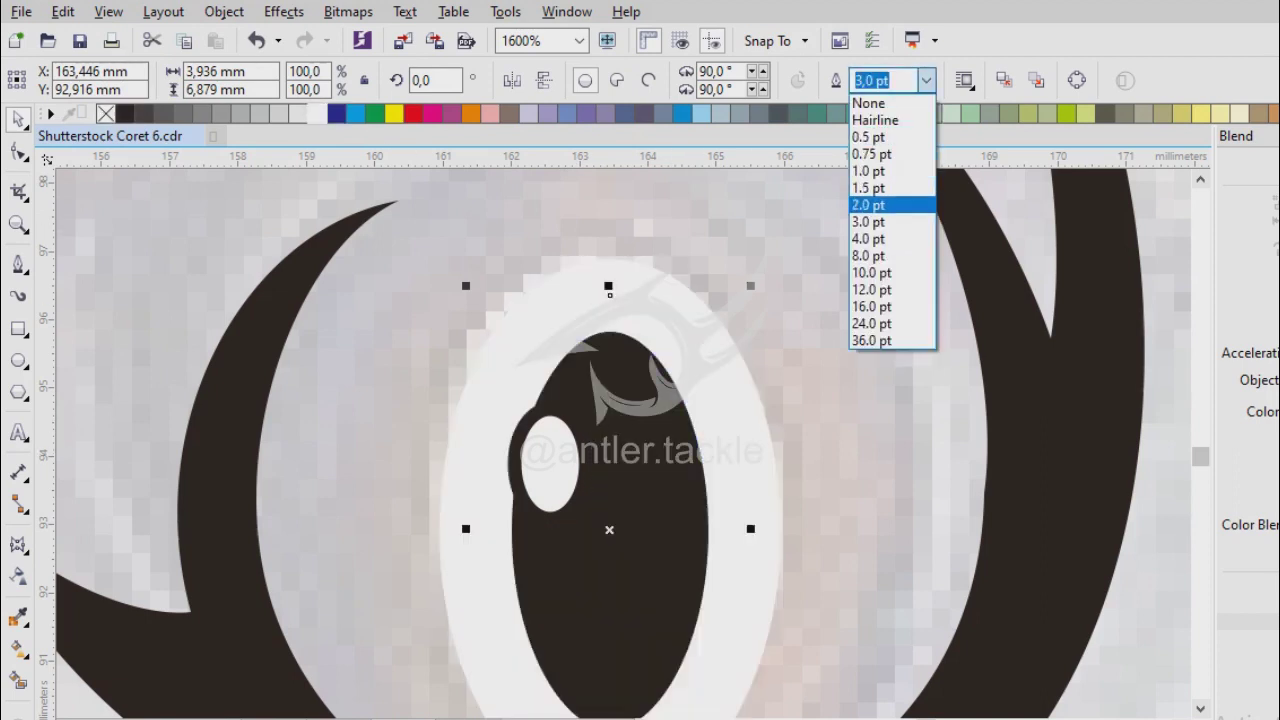
click(868, 204)
click(926, 80)
click(868, 187)
key(ctrl+shift+q)
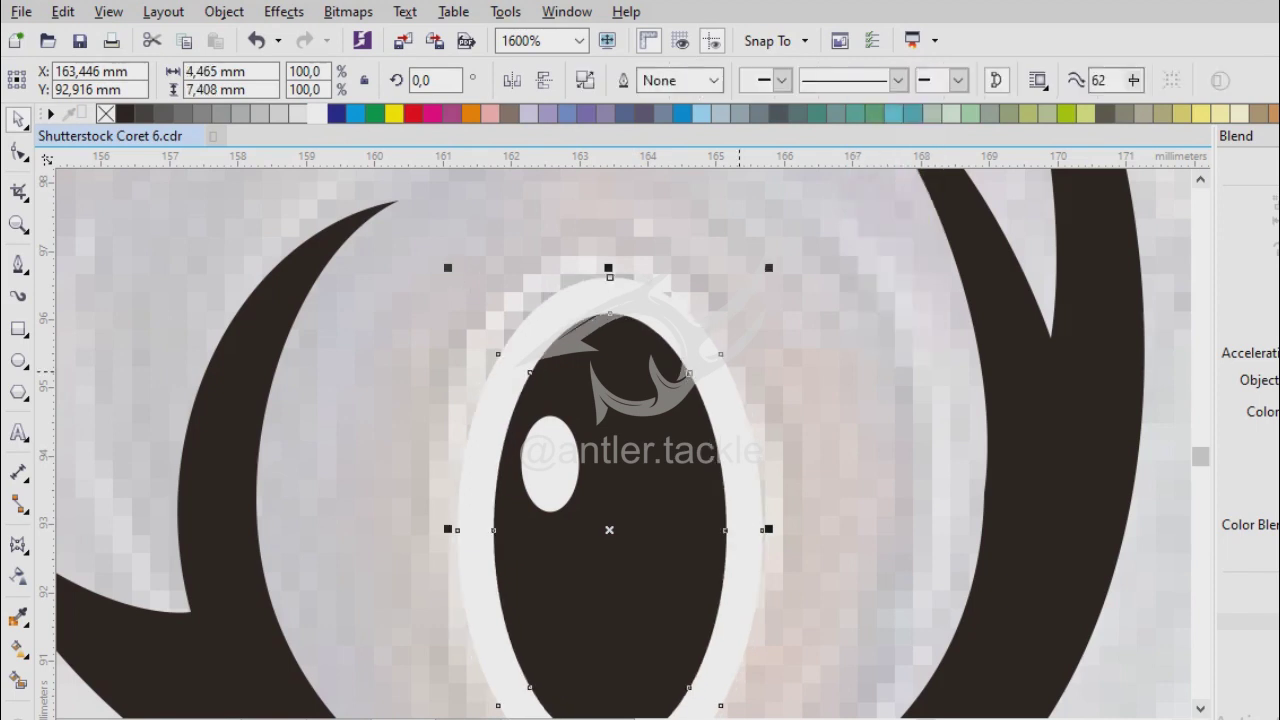
Draw an iris circle about 9.8 × 9.9 mm around the pupil.
scroll(509, 517, down, 1)
key(F7)
drag(396, 358, 728, 690)
scroll(286, 434, up, 1)
key(space)
scroll(529, 427, down, 2)
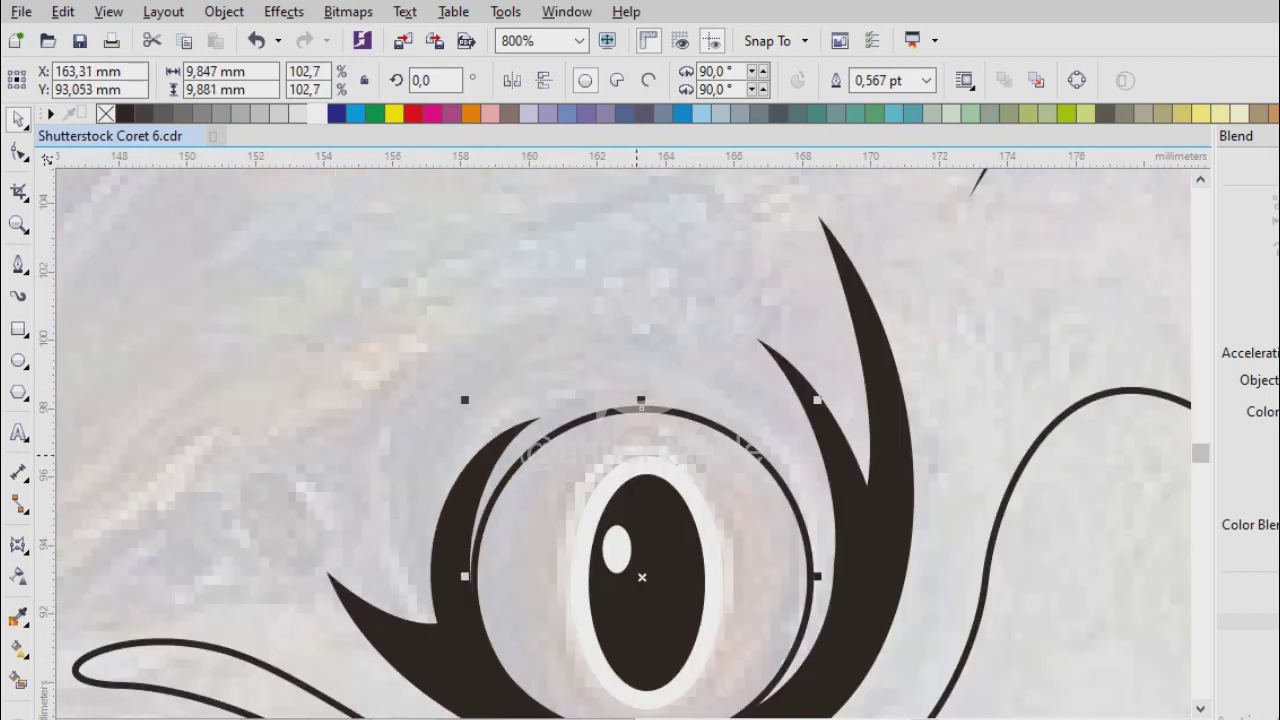
Fill the iris circle with the orange sampled from the mouth and move it behind the pupil and eye shading.
key(i)
click(425, 685)
click(651, 443)
key(space)
key(ctrl+Page_Down)
click(402, 601)
click(349, 328)
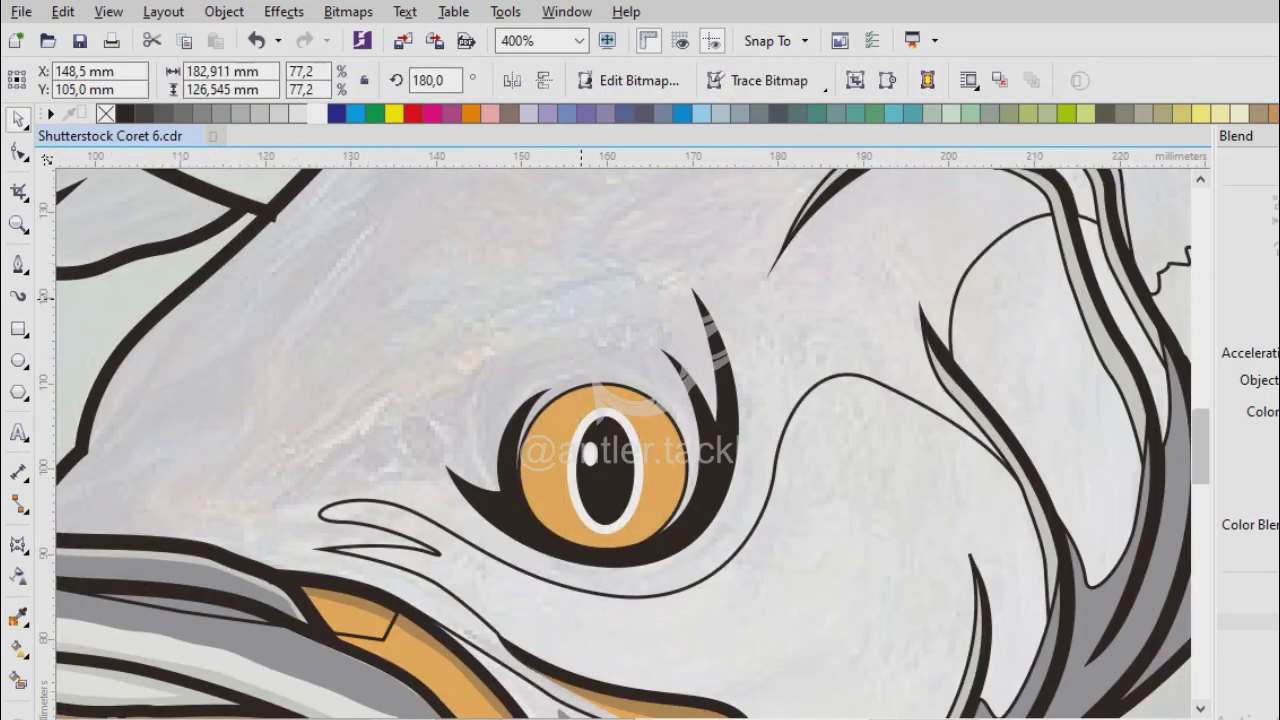
scroll(350, 612, up, 1)
click(350, 612)
key(Escape)
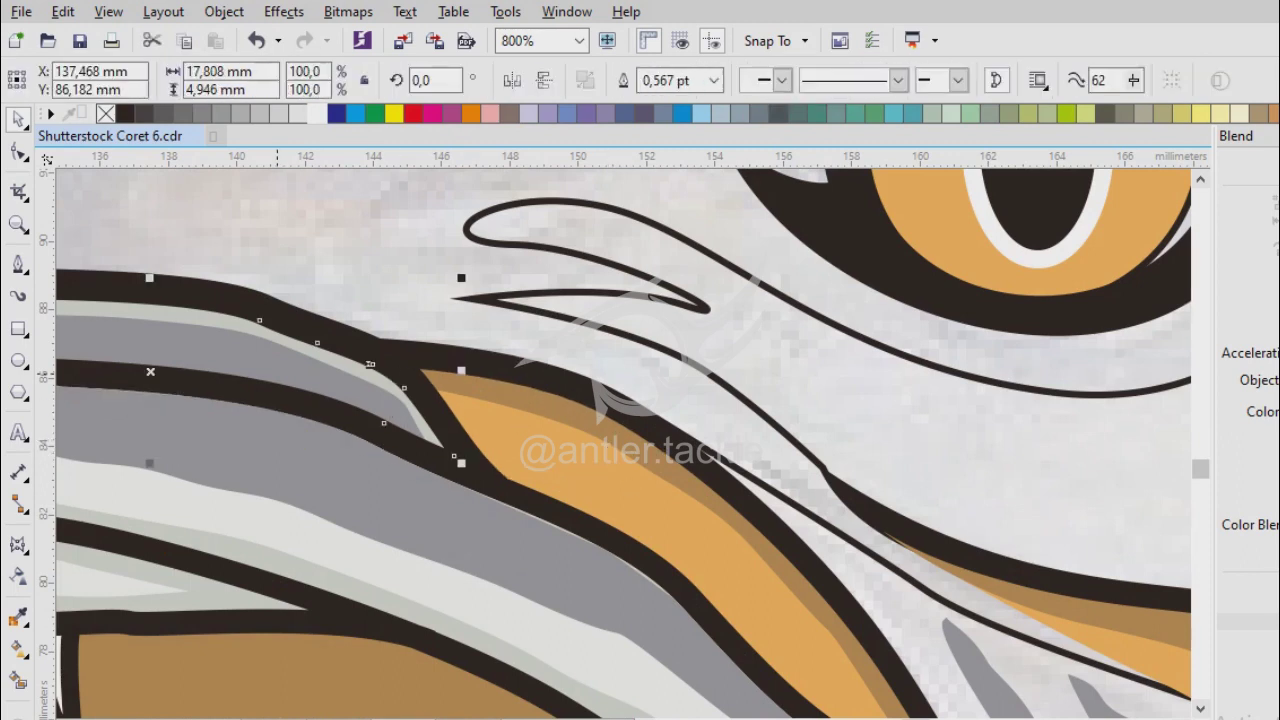
scroll(804, 578, down, 1)
key(Tab)
key(Tab)
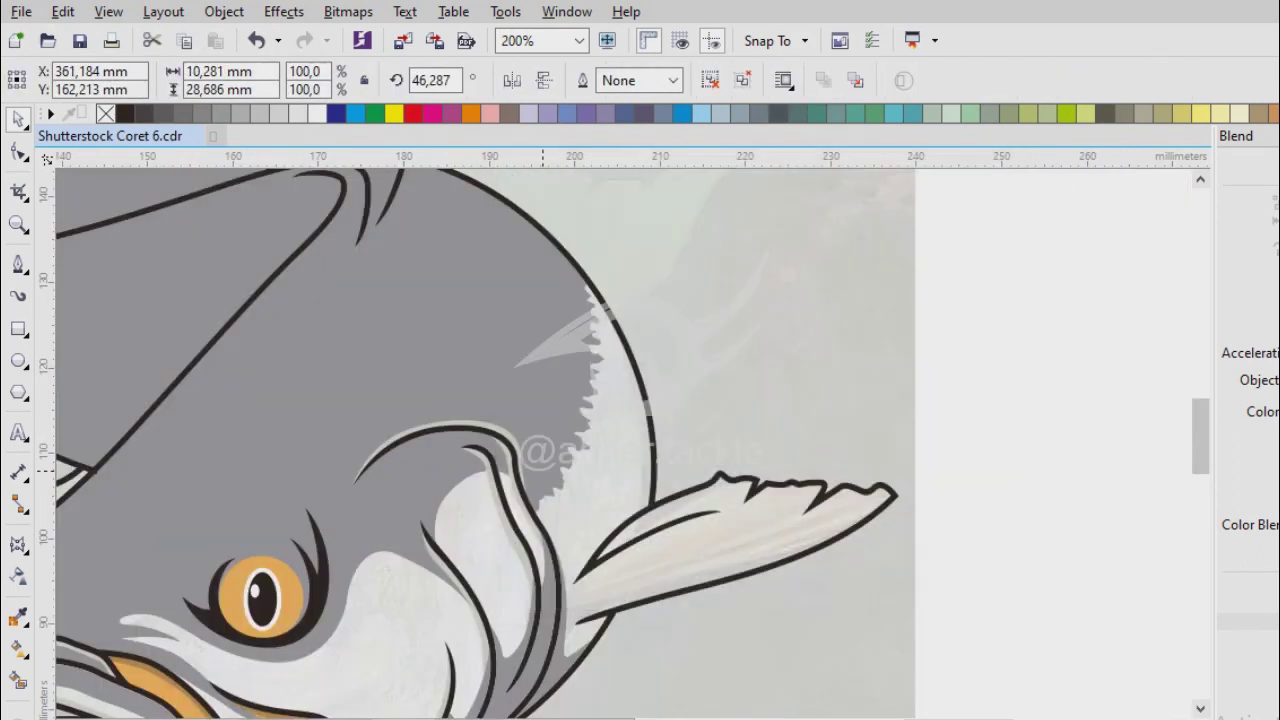
Sketch a wavy freehand line up the grey body behind the gill cover and over past the back outline.
key(s)
scroll(451, 450, up, 1)
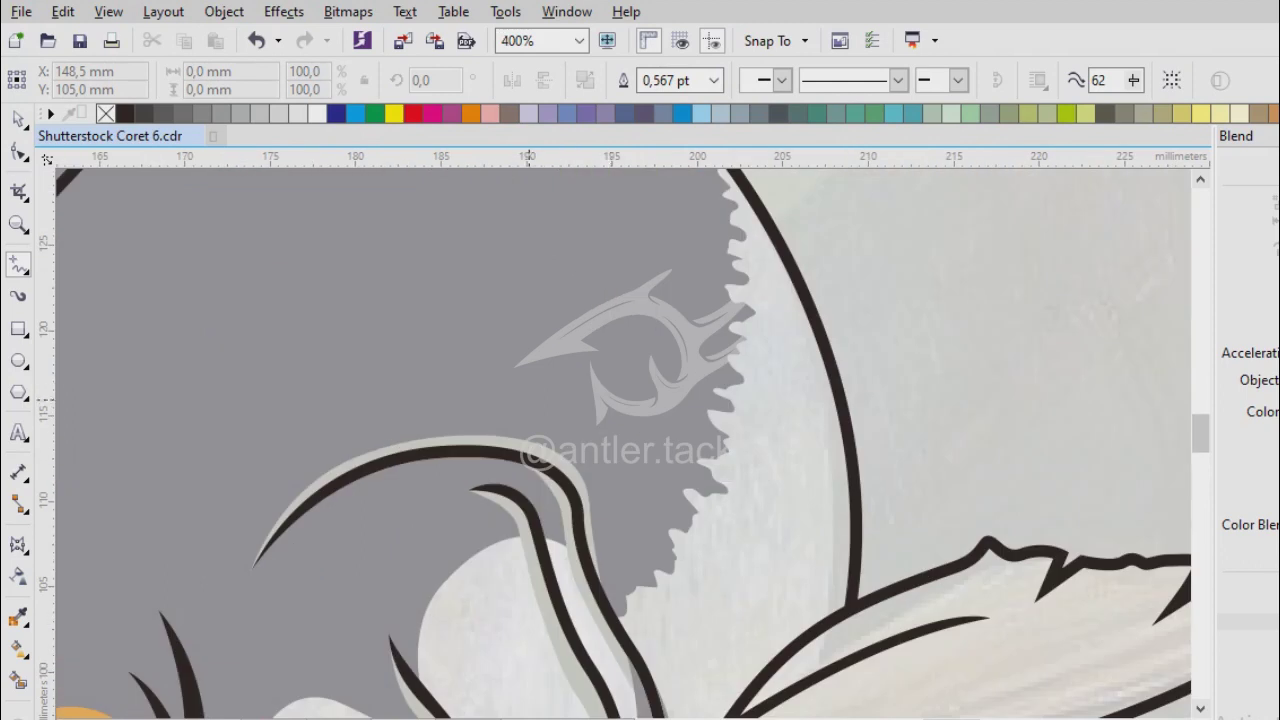
scroll(530, 413, down, 1)
scroll(560, 440, up, 1)
scroll(590, 470, down, 1)
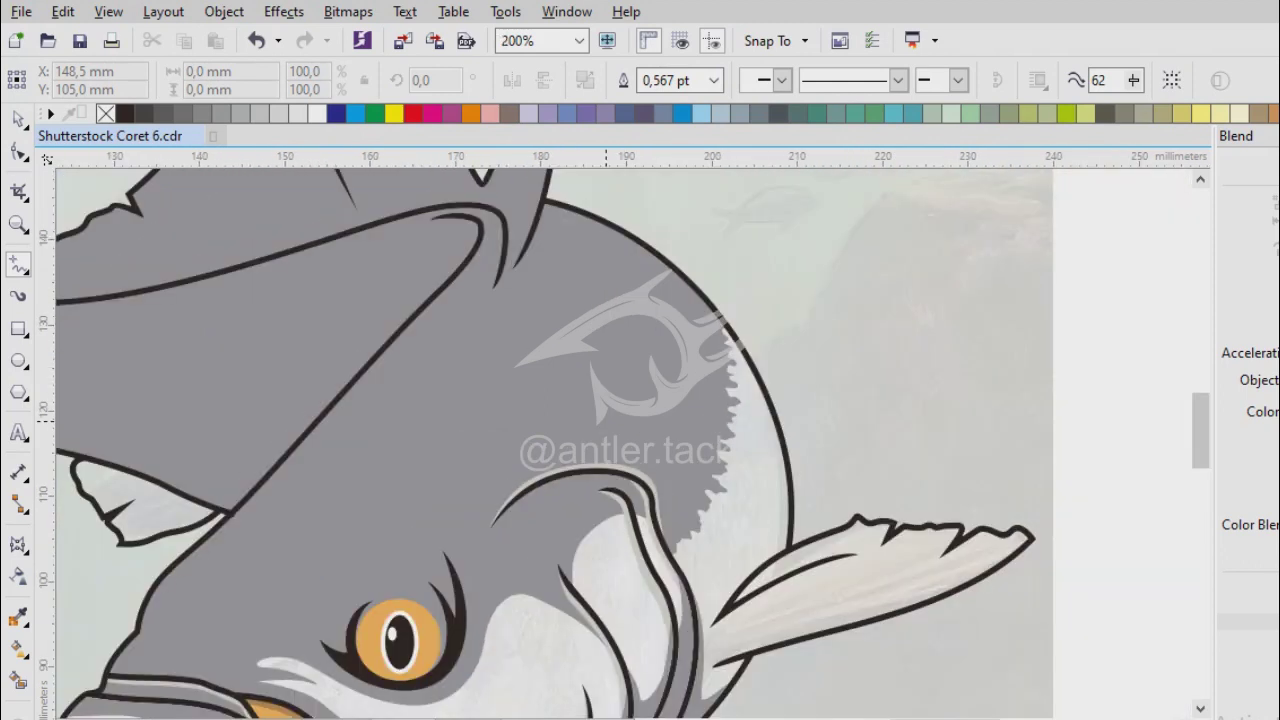
scroll(616, 503, up, 1)
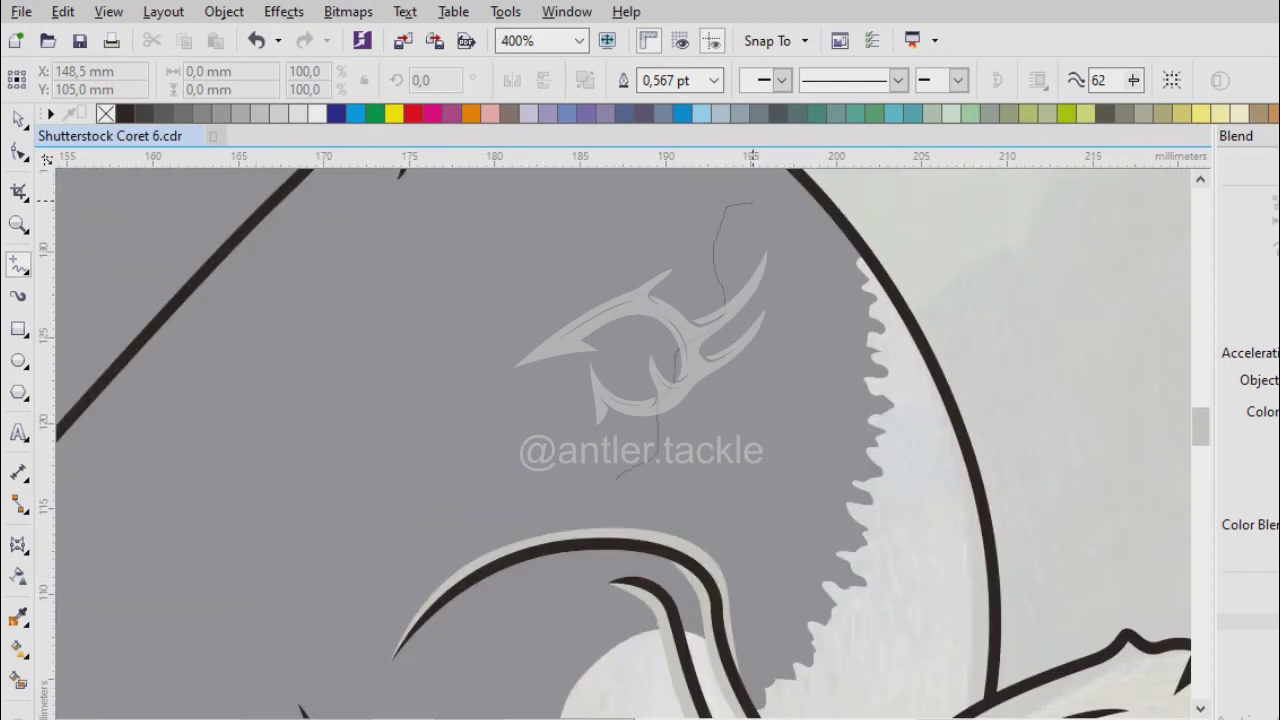
click(751, 203)
scroll(751, 203, up, 1)
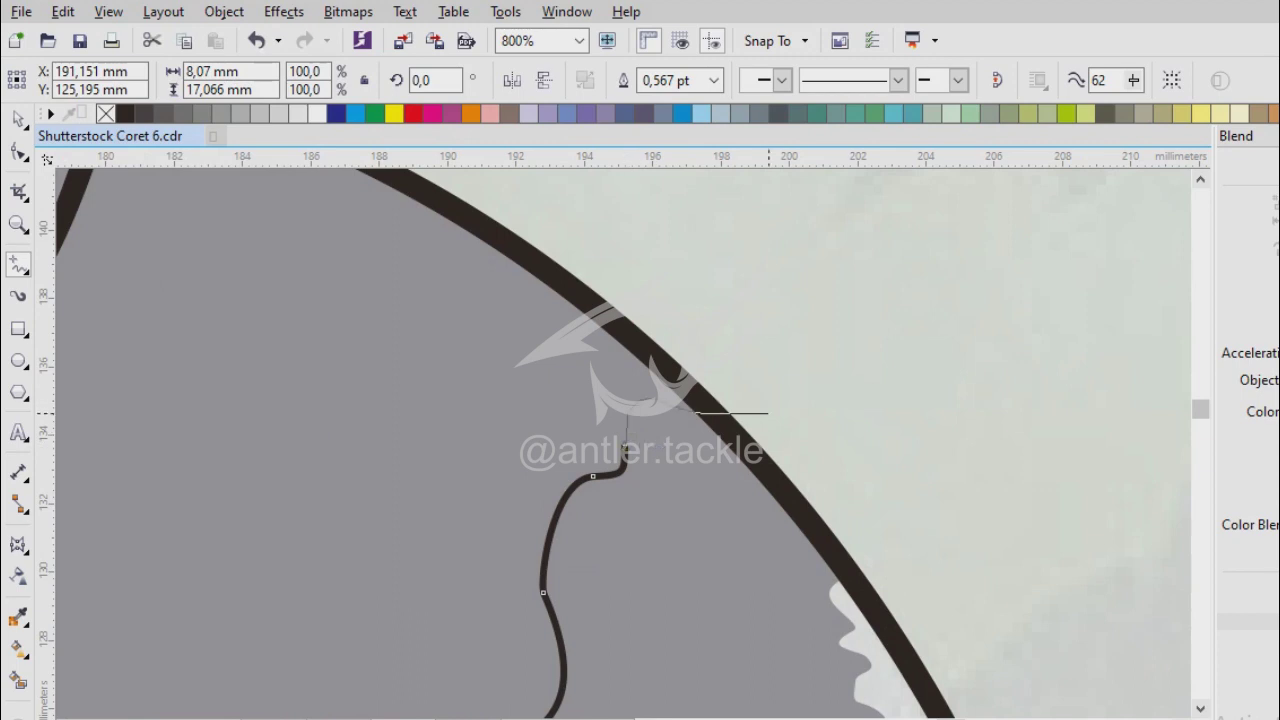
scroll(768, 412, down, 1)
scroll(700, 400, down, 1)
scroll(700, 400, up, 1)
drag(625, 318, 650, 393)
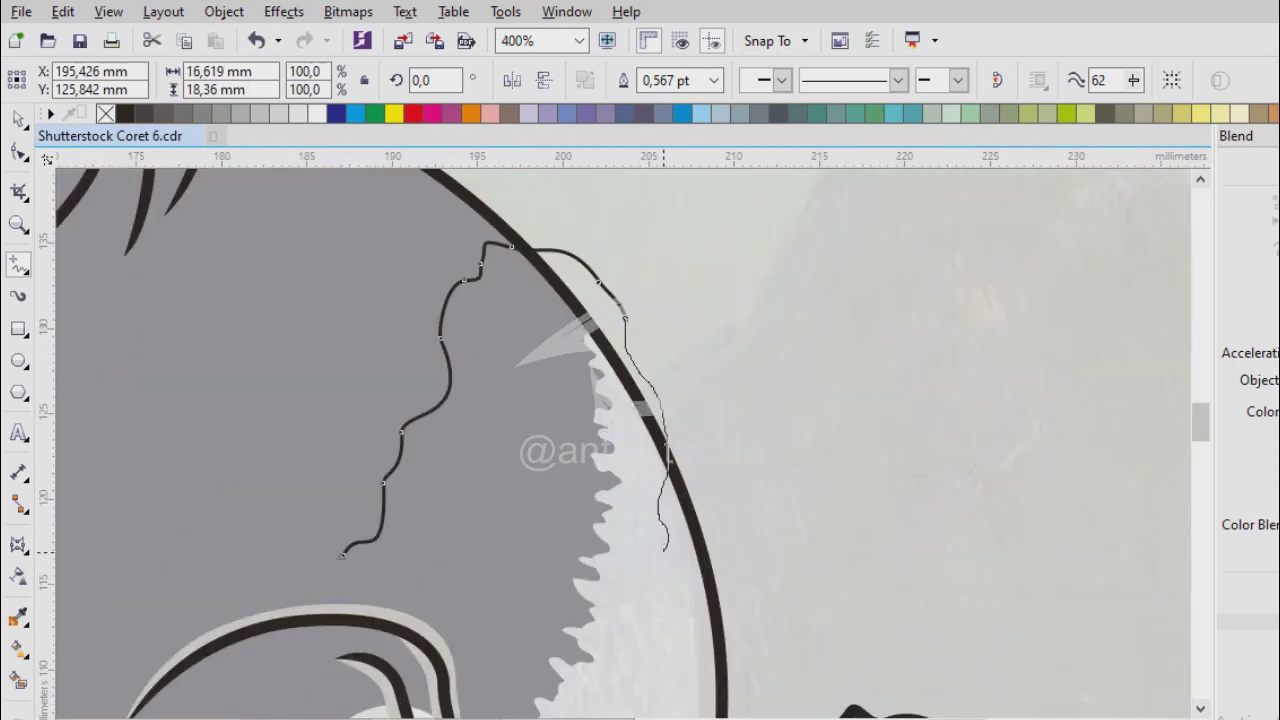
Continue the freehand line down the flank and close it behind the gill cover into a shape about 19 × 36 mm.
drag(665, 548, 663, 663)
scroll(663, 663, down, 3)
drag(663, 423, 598, 568)
mouse_move(536, 614)
mouse_down()
mouse_move(410, 531)
mouse_move(343, 382)
mouse_up()
scroll(336, 317, up, 2)
key(F10)
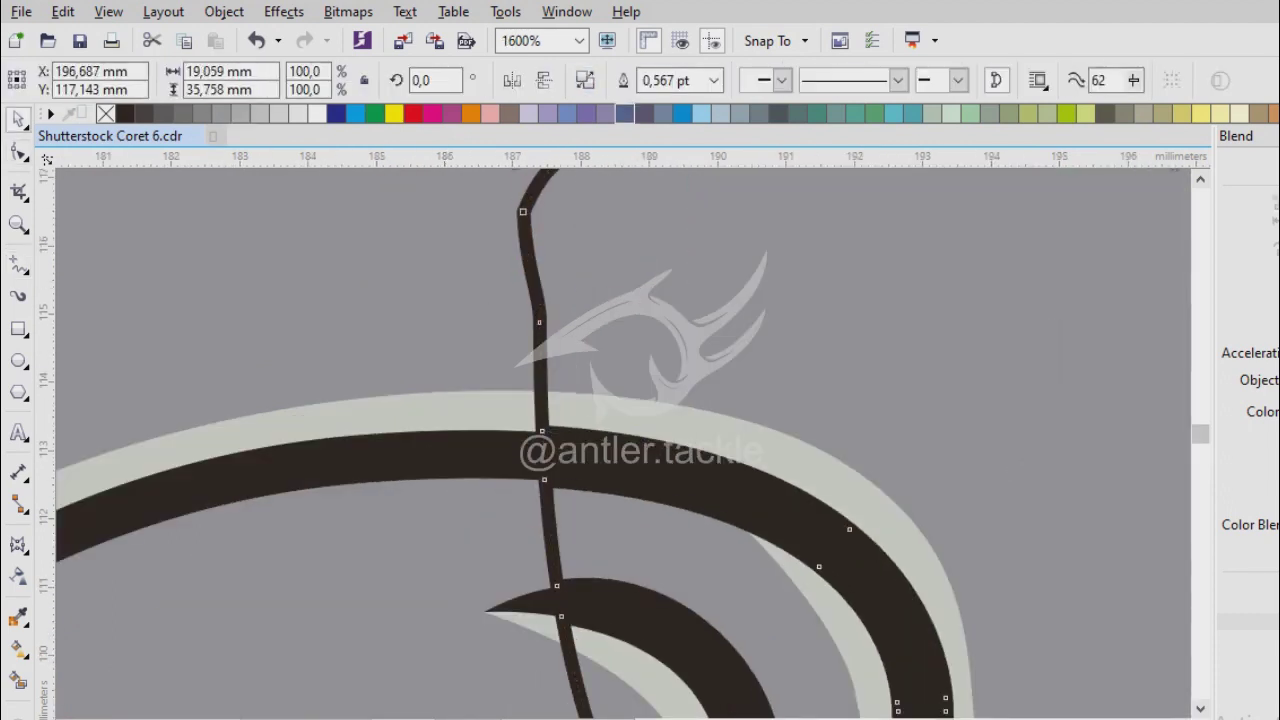
Intersect the closed freehand shape with the grey body shape.
key(space)
key(F3)
key(Tab)
key(Tab)
key(Escape)
key(F3)
key(Tab)
key(Tab)
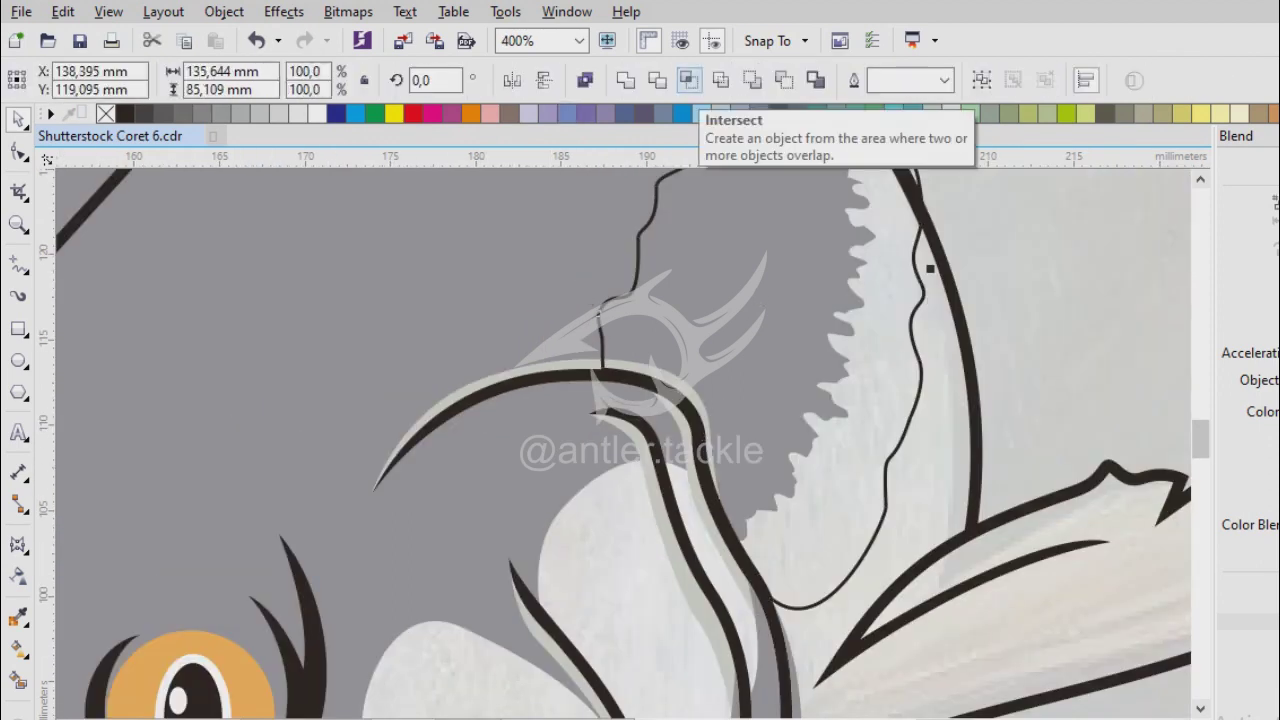
click(688, 80)
Trim the freehand shape along the jagged grey edge and give the intersected grey piece a hairline outline.
key(Tab)
key(Tab)
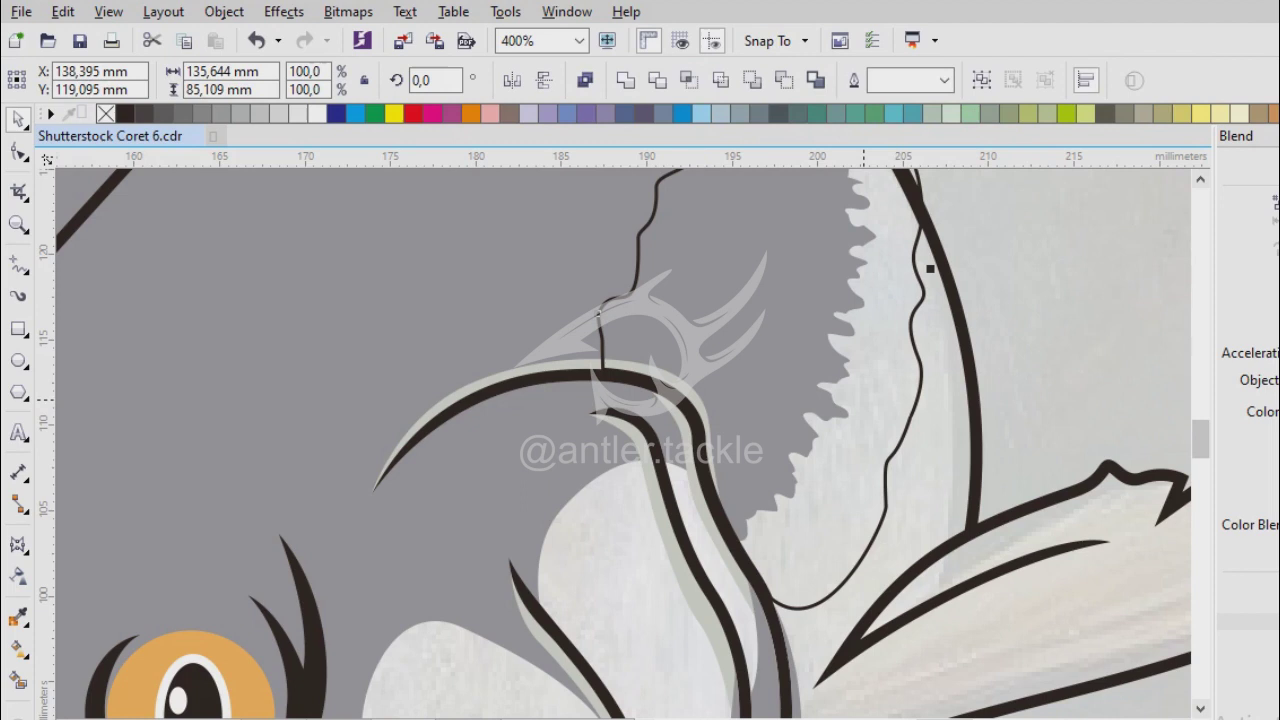
key(Tab)
key(Tab)
key(Tab)
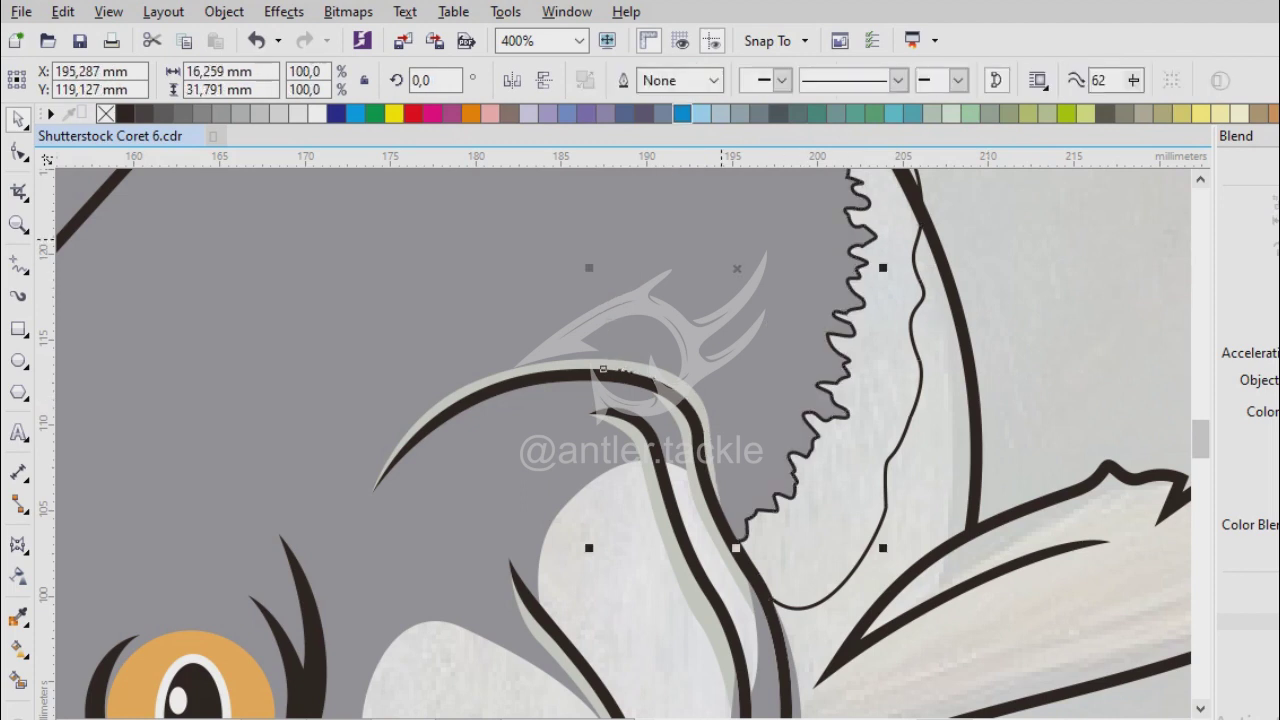
key(Tab)
scroll(618, 382, down, 1)
key(Tab)
scroll(618, 382, up, 2)
key(Tab)
key(Escape)
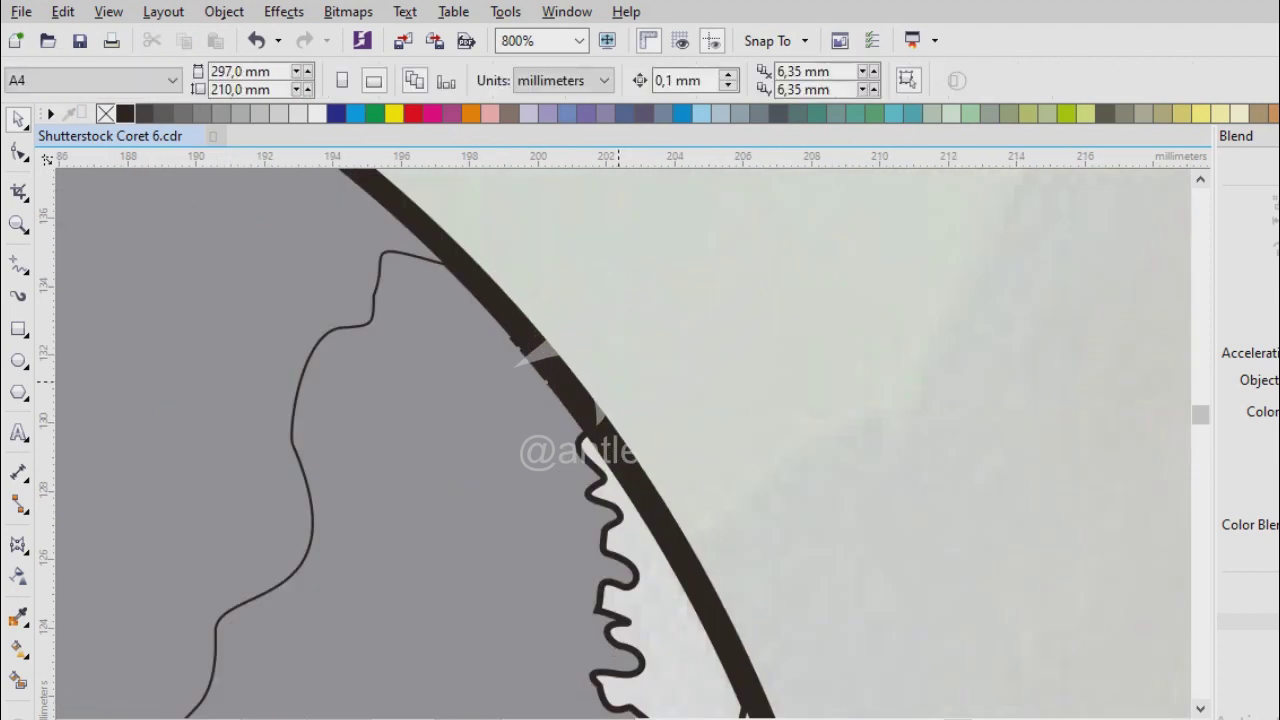
Place halftone dot strips on both sides of the marked body area and blend them together.
scroll(618, 382, down, 4)
key(Tab)
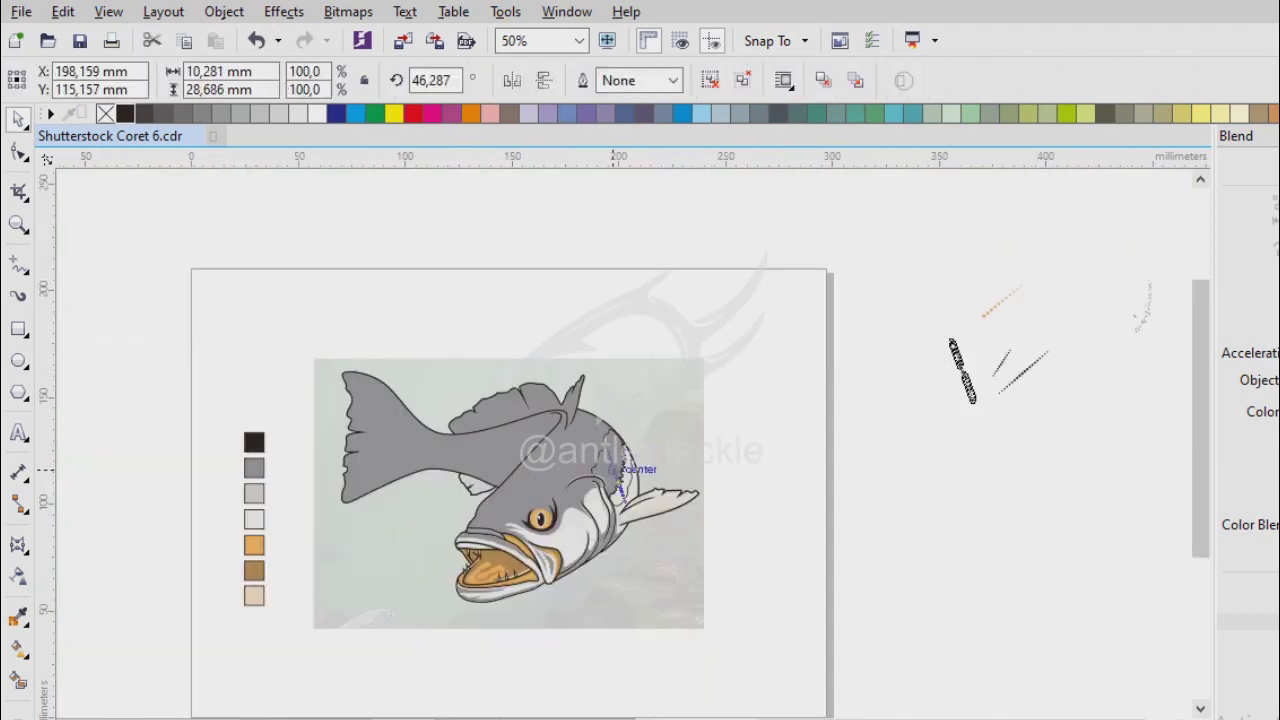
scroll(618, 470, up, 3)
drag(667, 380, 733, 265)
scroll(540, 487, down, 1)
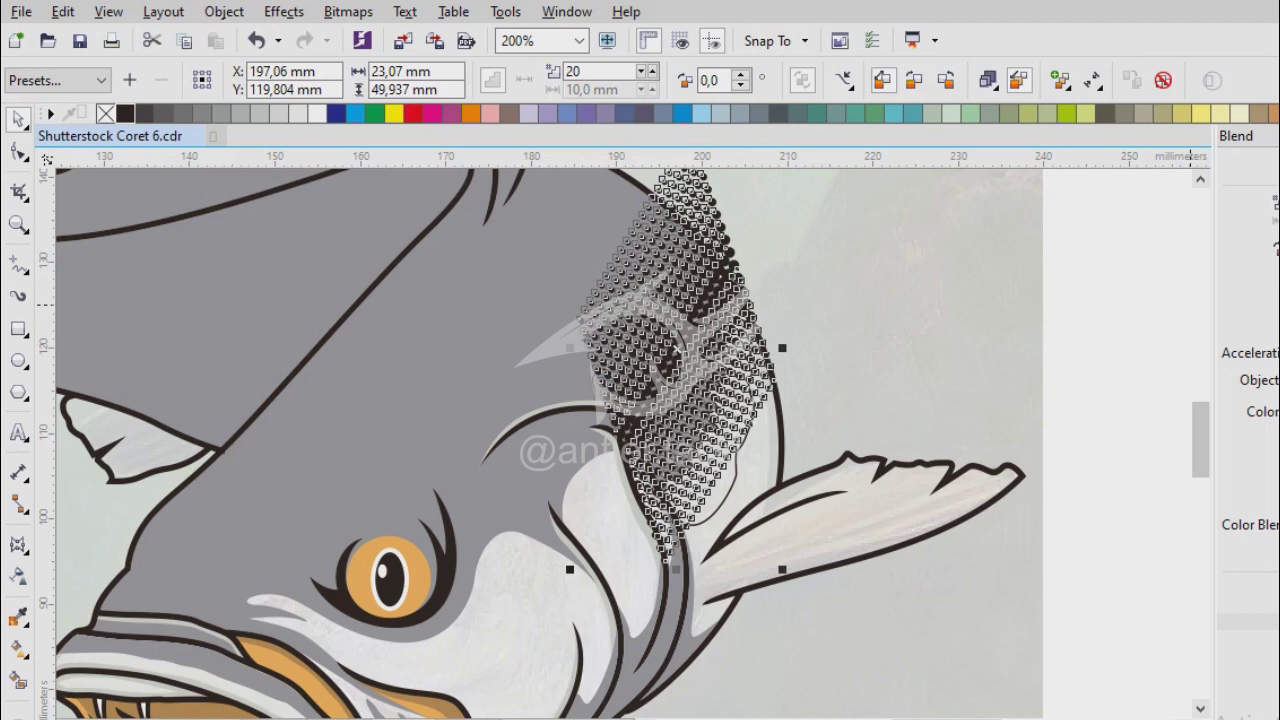
Set the dot blend to 10 steps after trying 9 and 12.
text(9)
key(Return)
scroll(810, 280, up, 1)
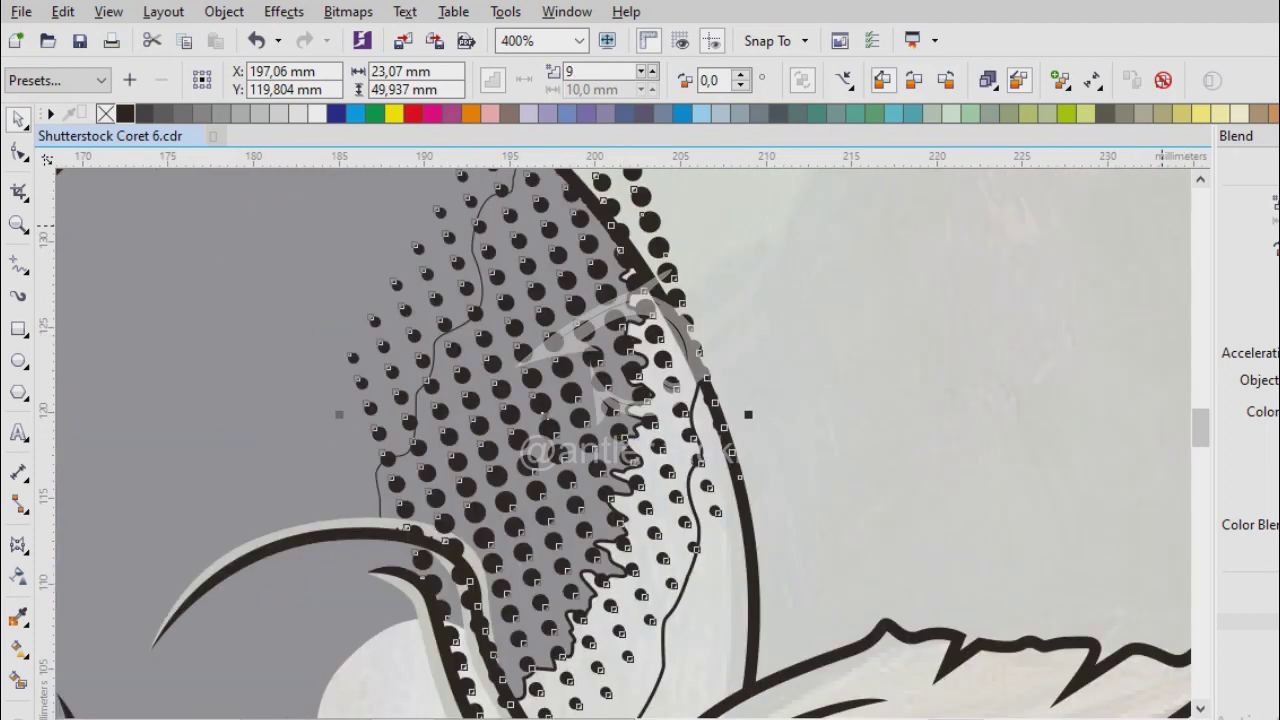
text(12)
key(Return)
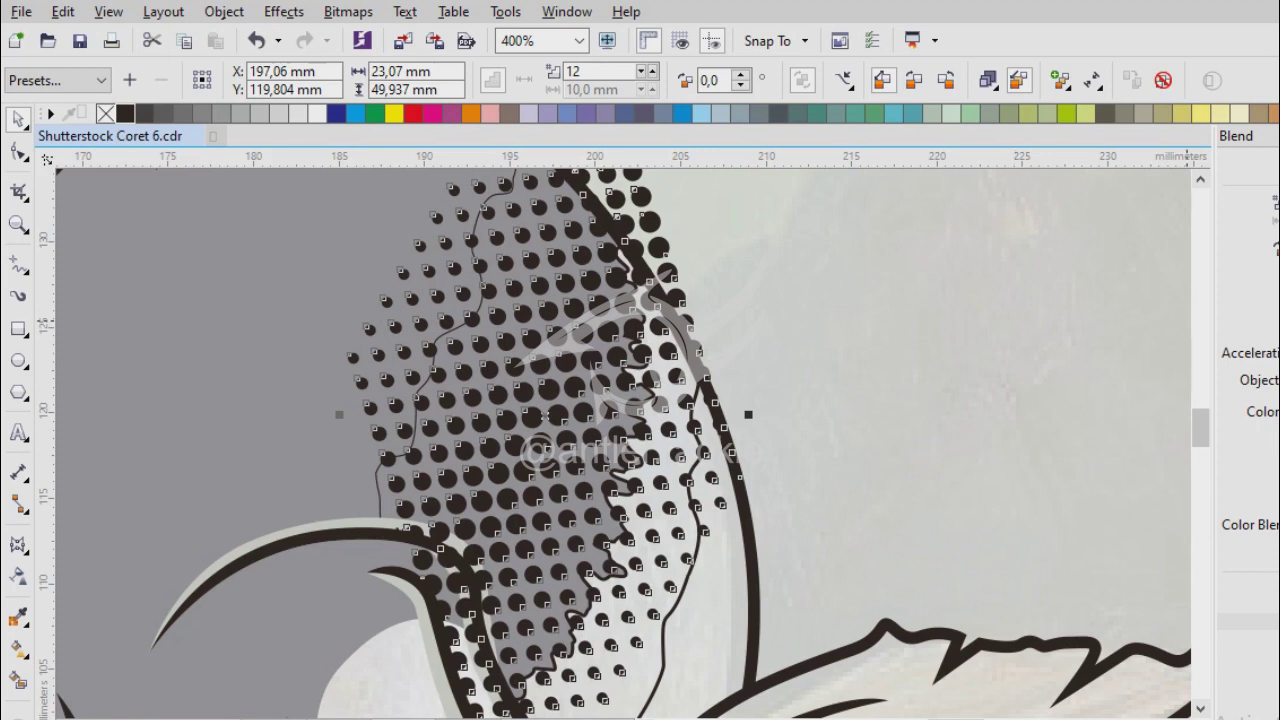
text(10)
key(Return)
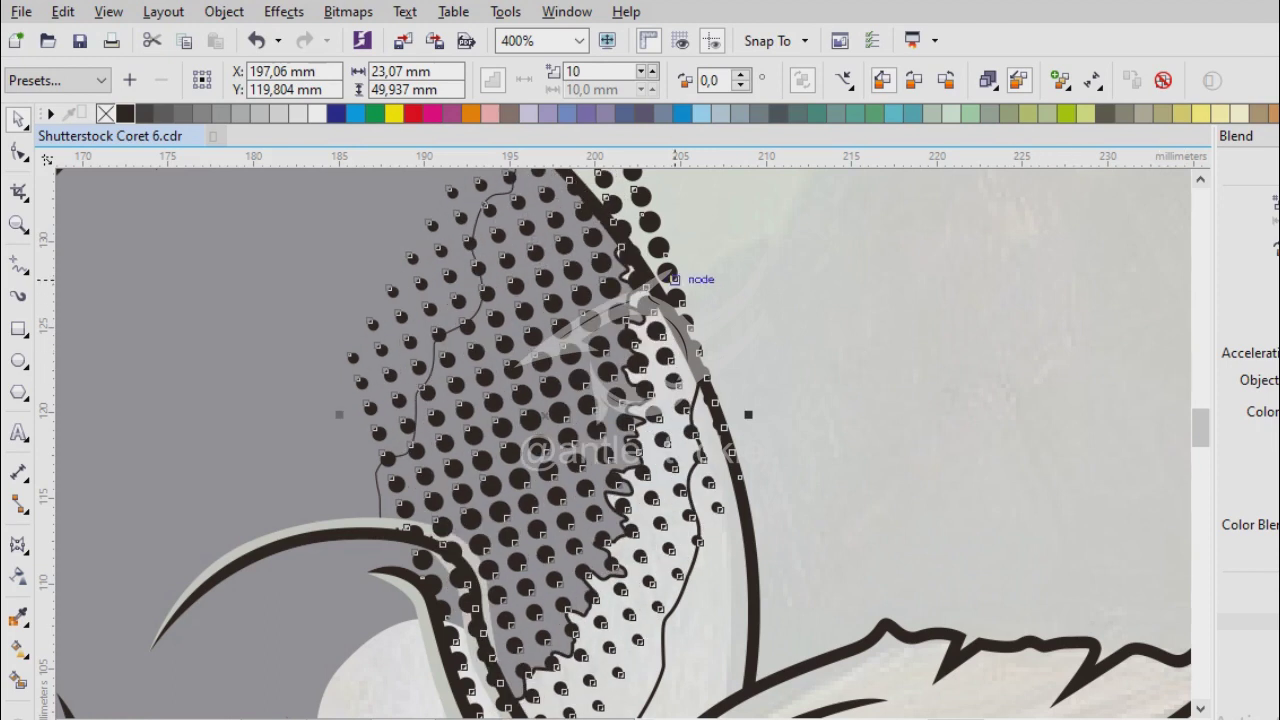
Group the blended halftone dots and shift them slightly over the marked body area.
key(space)
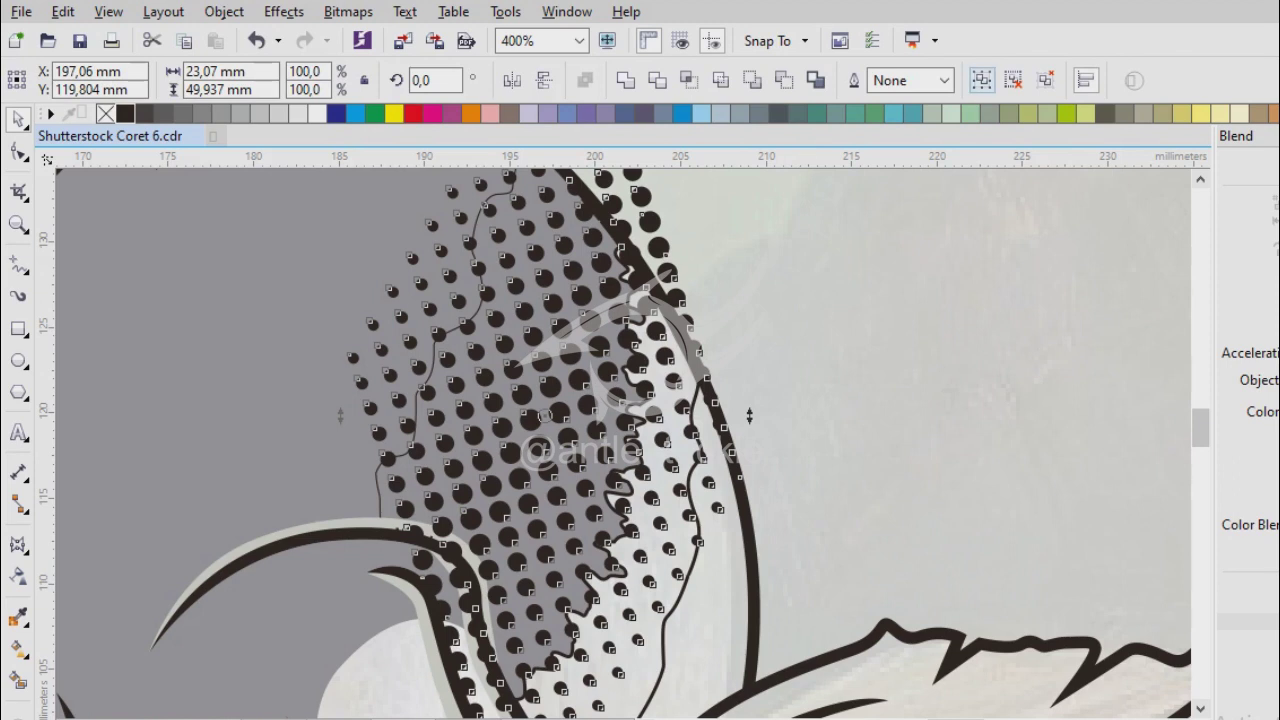
key(Tab)
key(F3)
scroll(724, 470, up, 2)
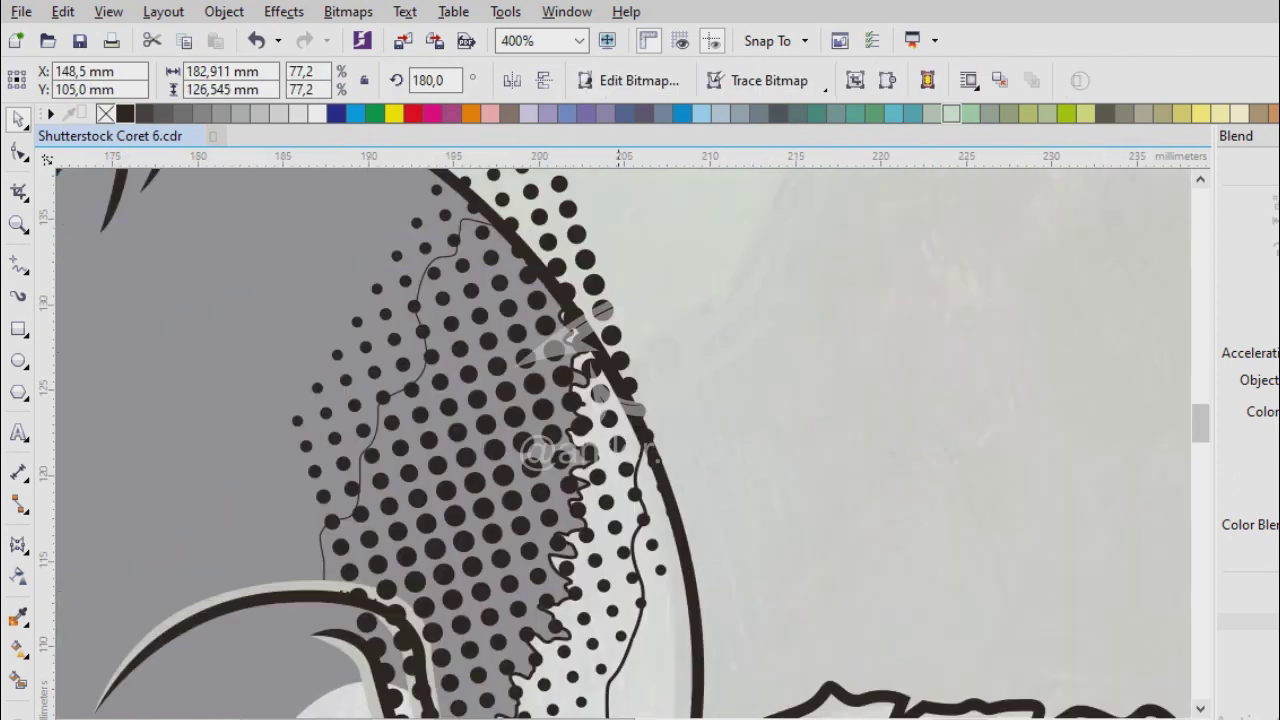
click(610, 340)
scroll(614, 357, down, 2)
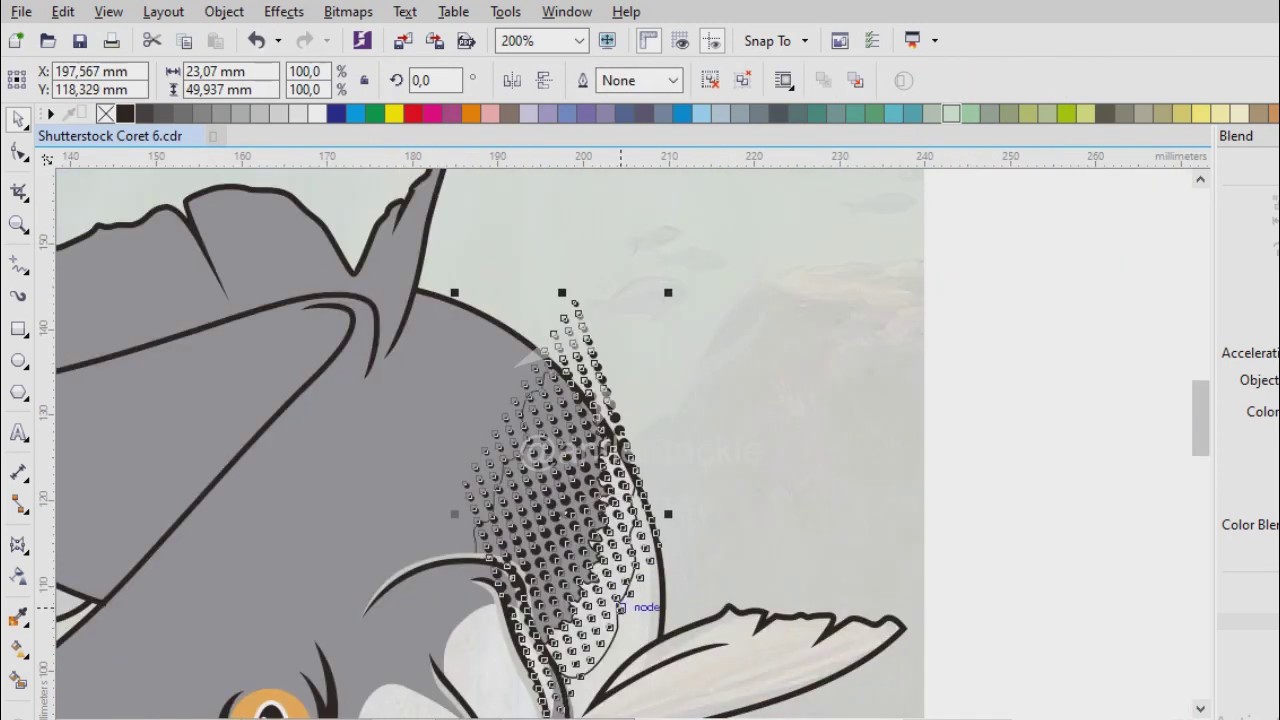
Intersect the halftone dots with both outlined area pieces and delete the leftover full dot pattern.
scroll(627, 447, up, 2)
scroll(110, 160, up, 2)
click(570, 338)
click(570, 338)
click(580, 352)
scroll(600, 500, down, 1)
scroll(790, 353, up, 1)
click(790, 355)
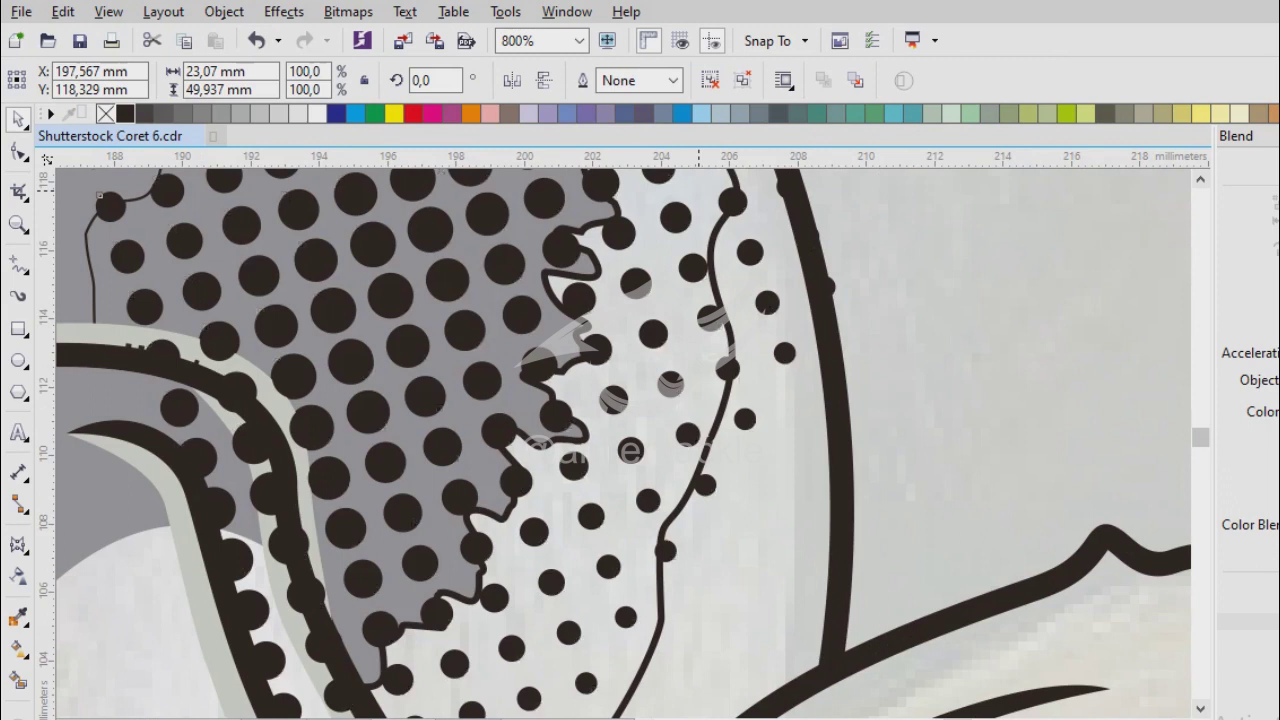
click(790, 355)
click(790, 358)
key(Delete)
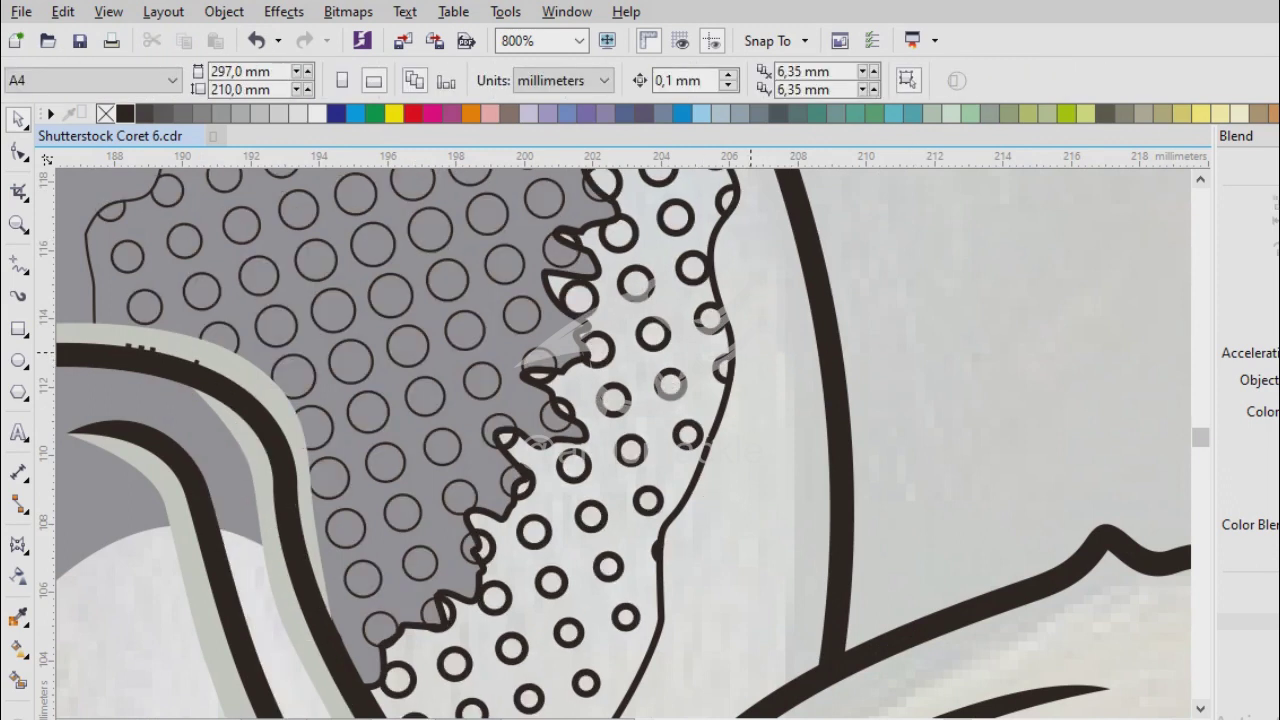
Delete the two outlined guide shapes around the clipped halftone dots.
scroll(790, 358, down, 2)
scroll(651, 185, up, 2)
scroll(702, 432, down, 1)
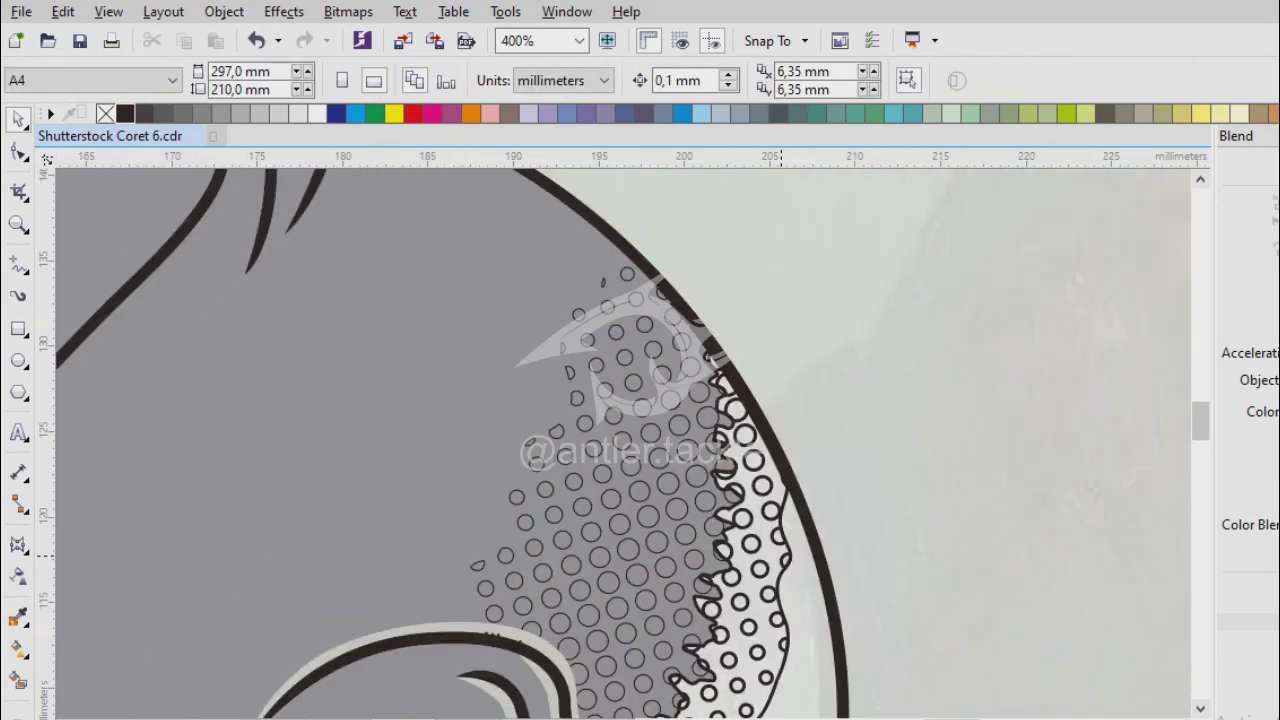
scroll(702, 432, up, 2)
click(1005, 455)
key(Delete)
scroll(625, 443, down, 1)
scroll(615, 430, down, 1)
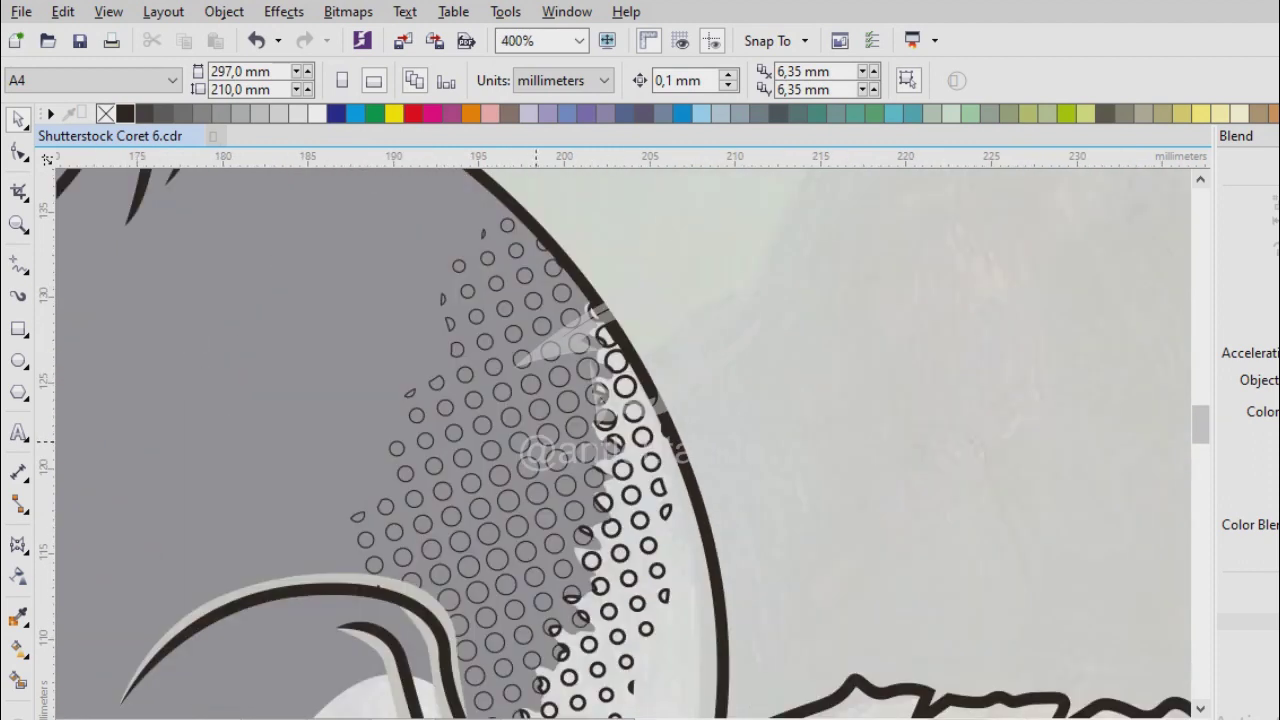
Fill the clipped dots over the grey body with light grey and remove their outline.
click(615, 430)
scroll(615, 430, down, 2)
scroll(883, 318, down, 1)
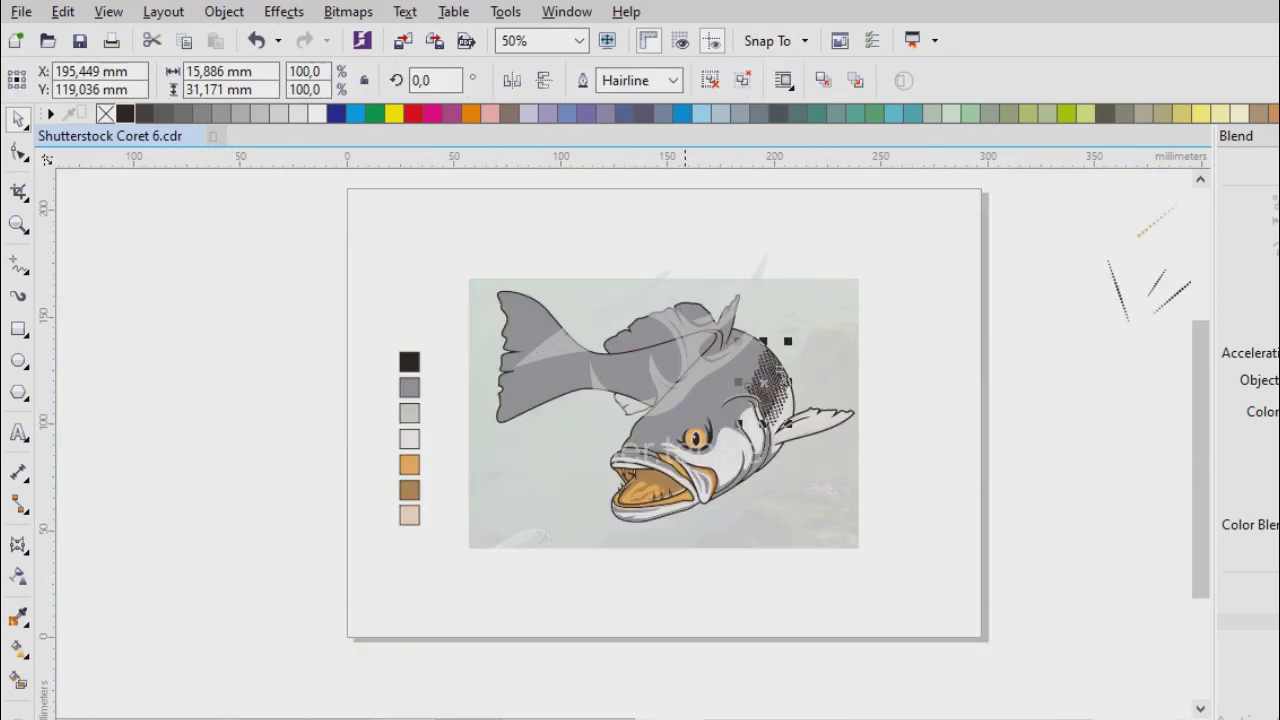
scroll(828, 340, up, 2)
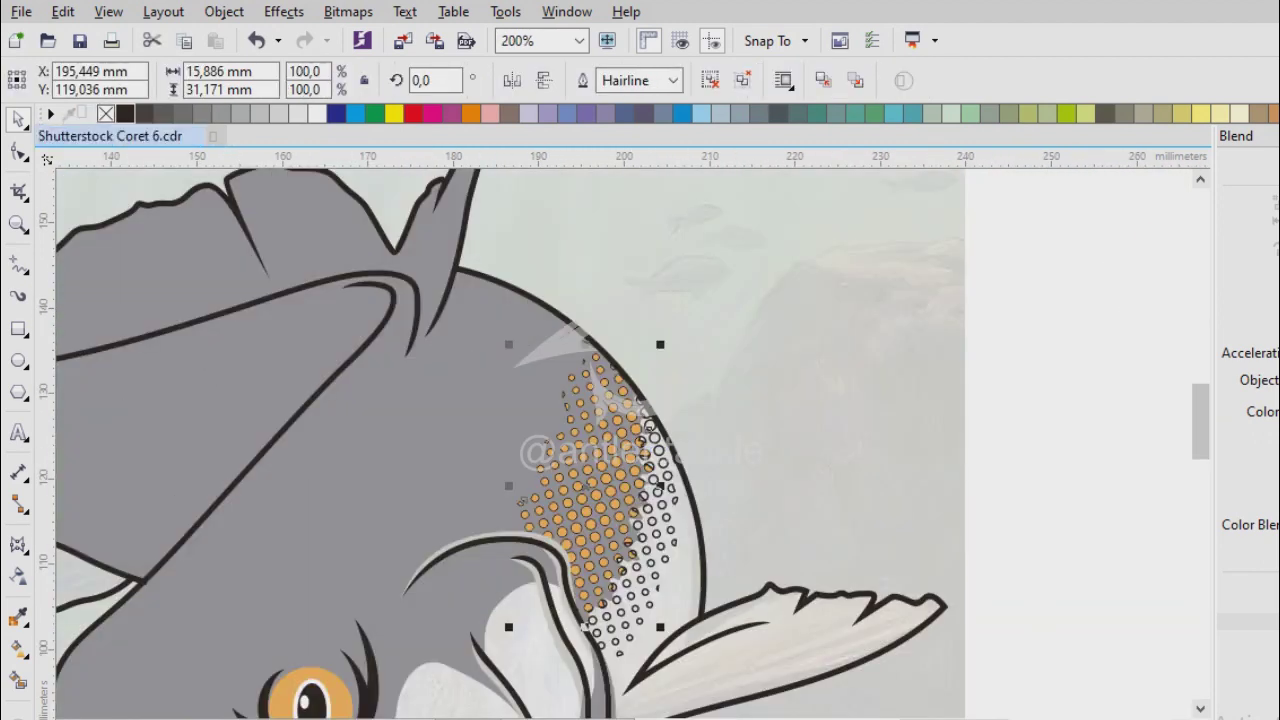
right_click(105, 113)
scroll(662, 365, up, 1)
Remove the outline from the grey dots on the light flank beyond the jagged edge.
click(662, 360)
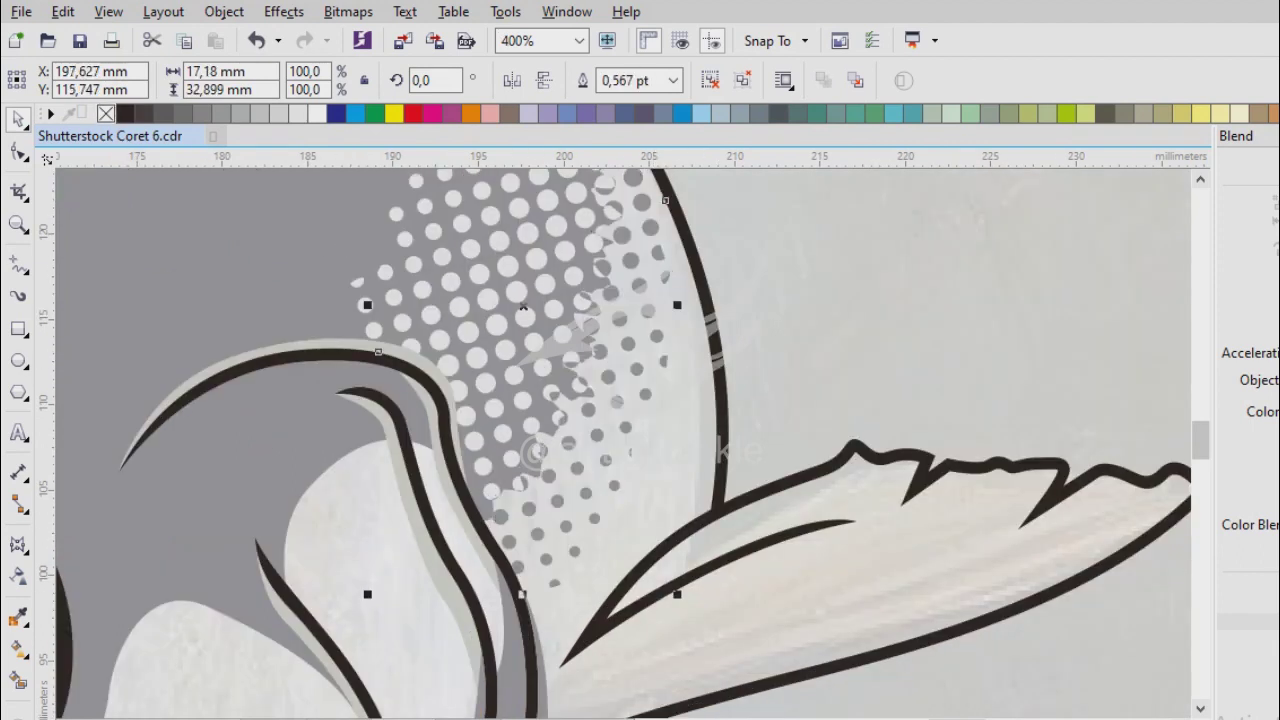
right_click(105, 113)
scroll(609, 197, down, 1)
scroll(568, 173, up, 2)
scroll(630, 440, up, 2)
scroll(610, 442, down, 1)
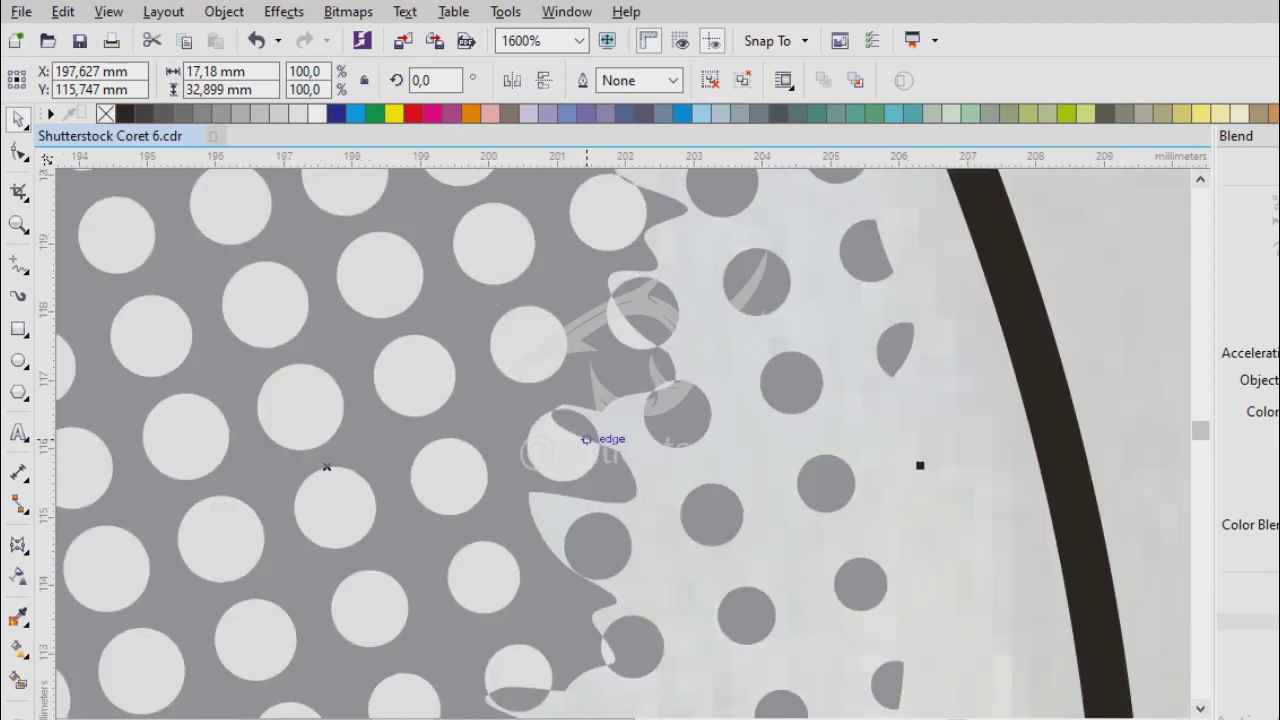
Remove the light slivers of halftone dots split by the jagged edge along the middle of the flank.
scroll(610, 442, up, 1)
click(610, 442)
click(632, 341)
click(600, 450)
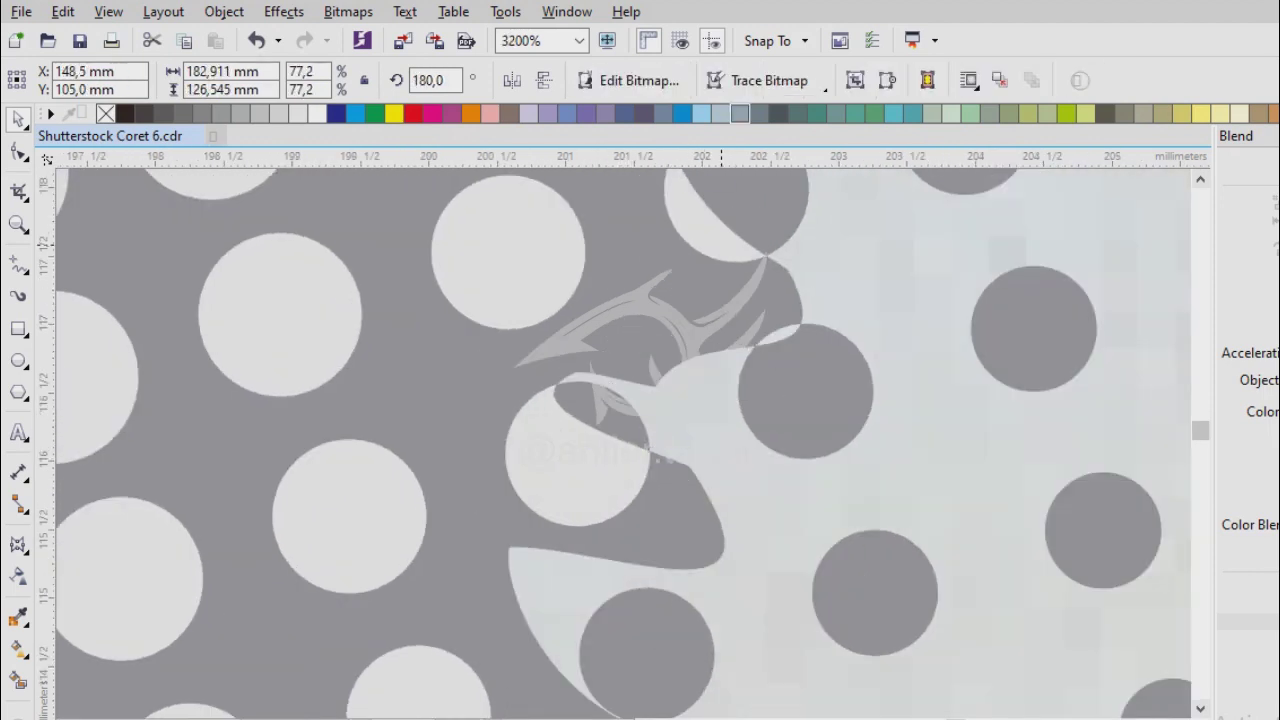
click(600, 450)
scroll(600, 450, down, 1)
key(Escape)
scroll(600, 450, up, 1)
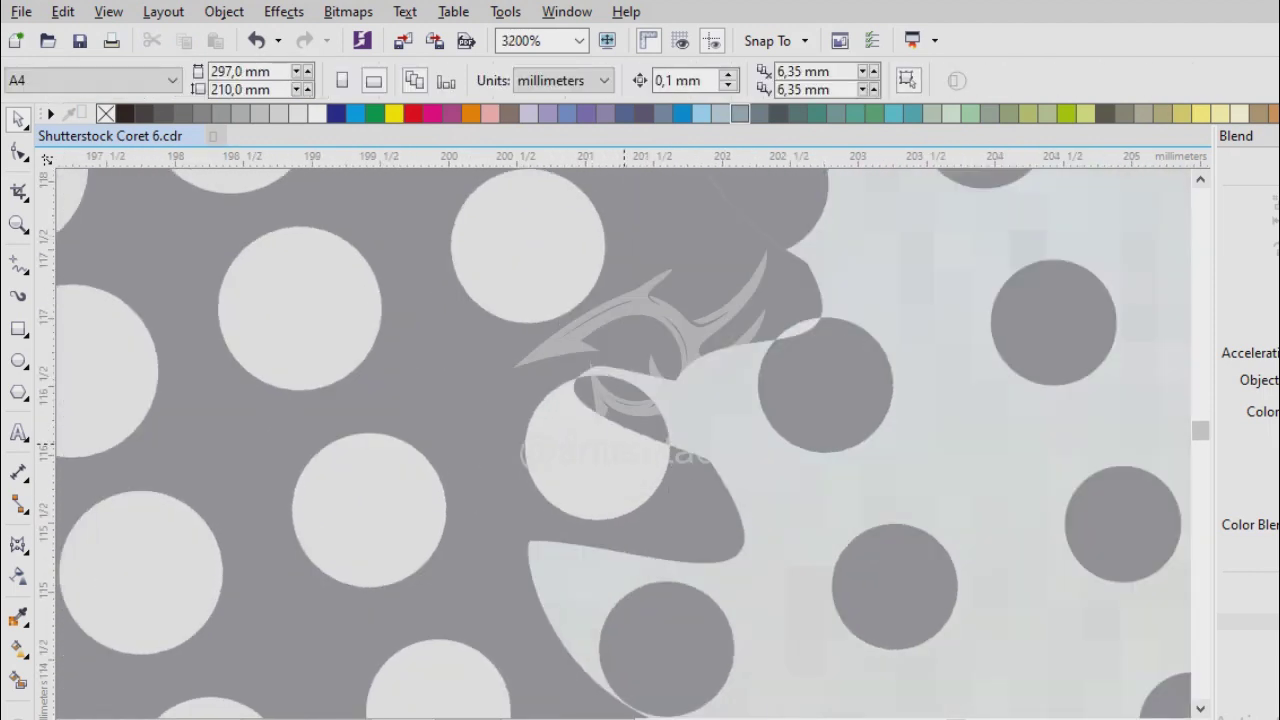
scroll(600, 450, down, 2)
scroll(600, 450, up, 1)
click(611, 445)
key(Escape)
scroll(624, 443, down, 1)
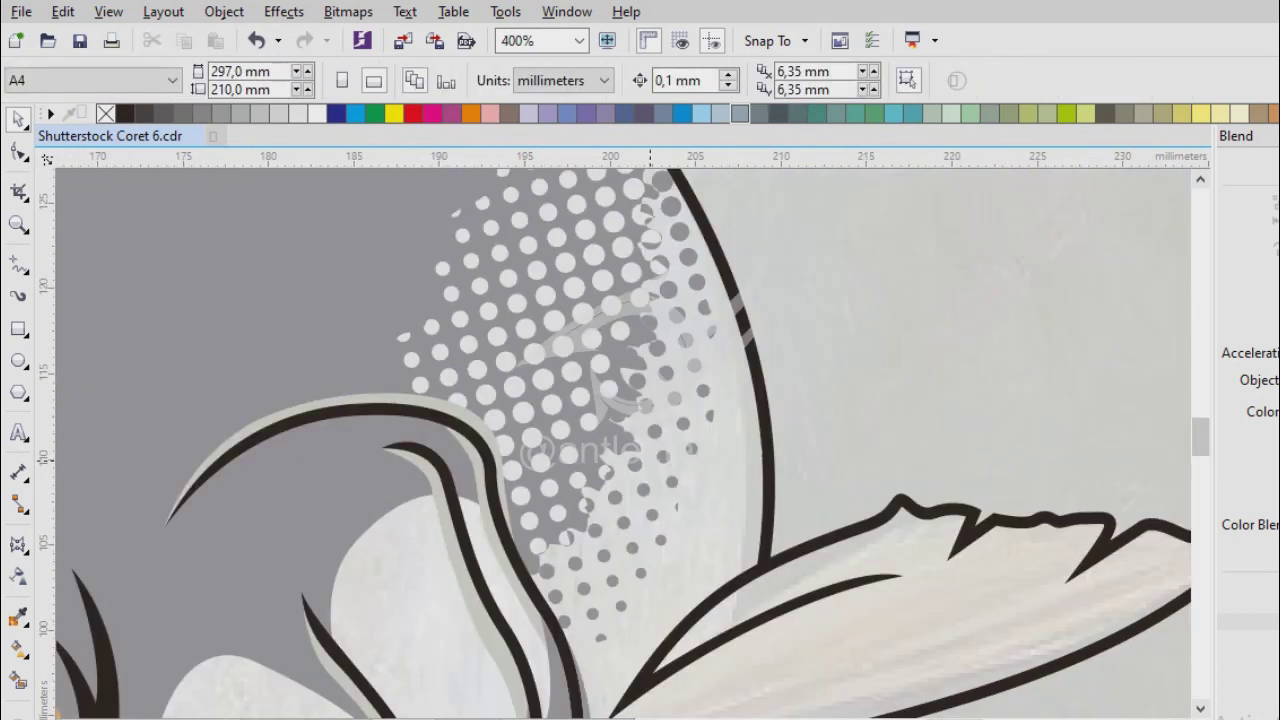
Clean up the split dot fragments along the jagged edge, down to its lower stretch beside the gill cover.
scroll(605, 440, up, 2)
click(605, 440)
key(Escape)
scroll(605, 440, down, 1)
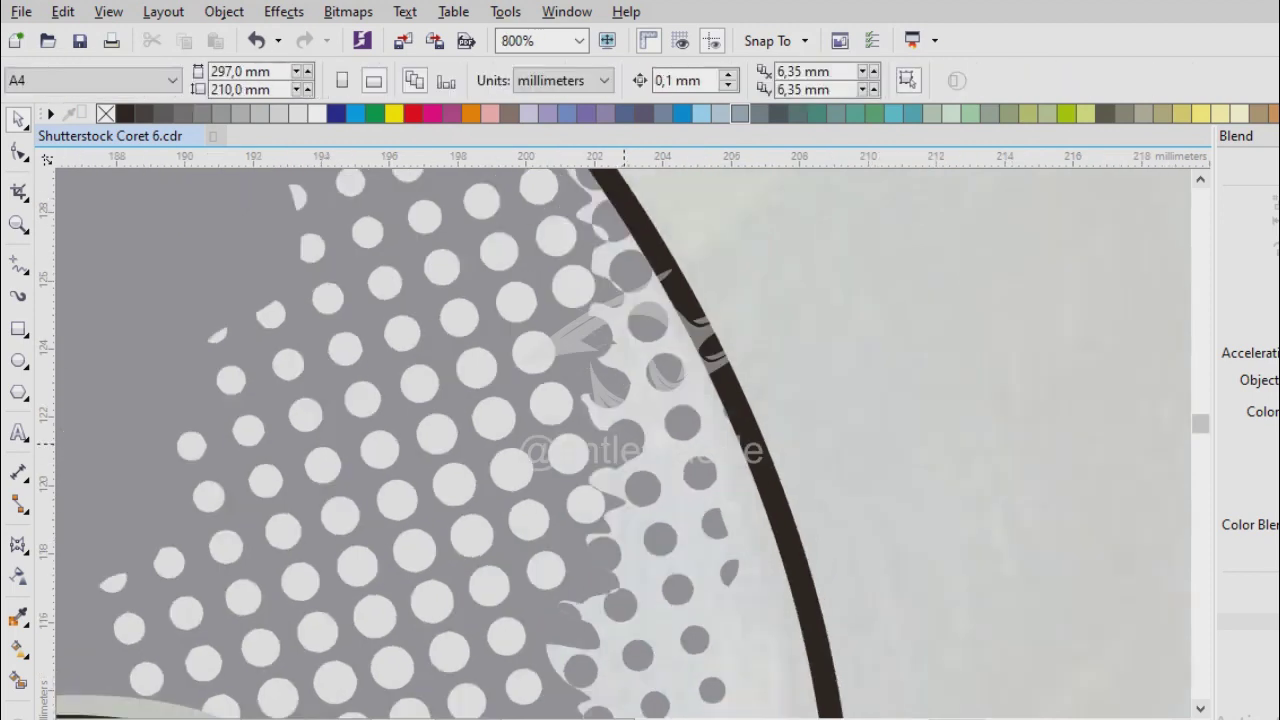
scroll(605, 440, down, 1)
scroll(631, 483, up, 2)
scroll(620, 470, down, 2)
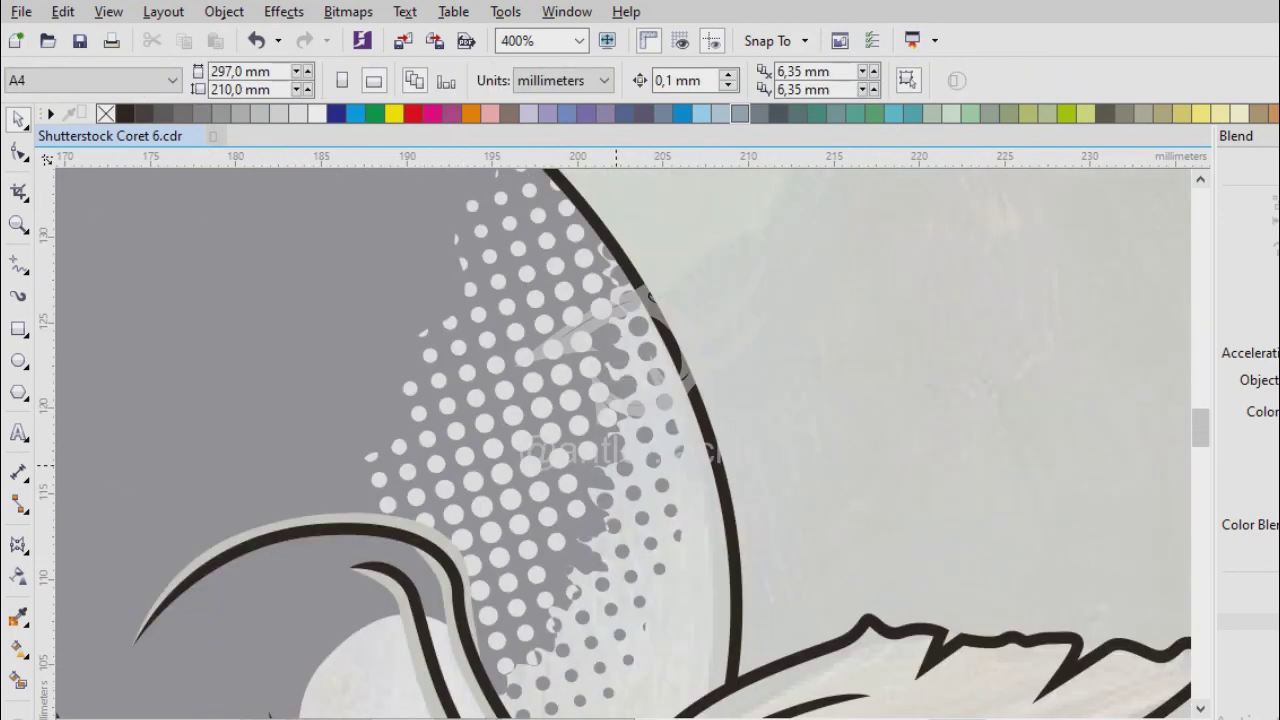
scroll(567, 592, up, 2)
click(645, 405)
key(Escape)
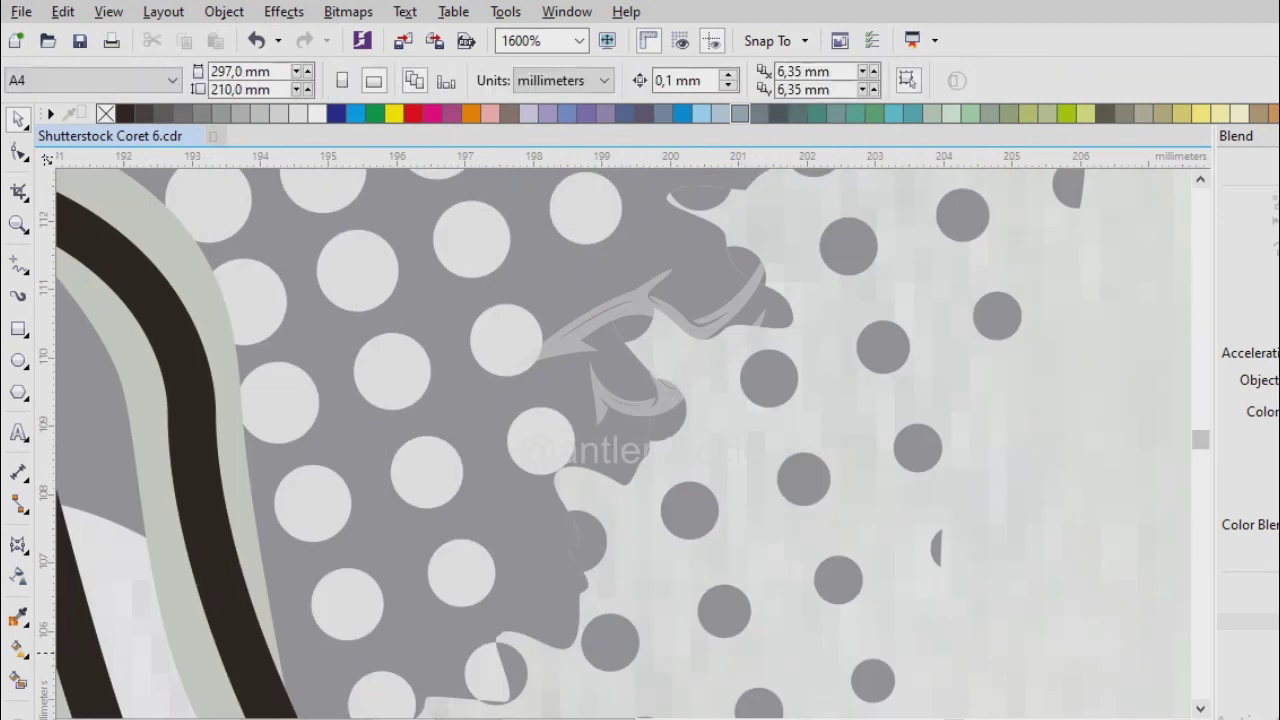
Remove the leftover light dot fragments along the jagged edge's upper stretch near the back outline.
scroll(620, 443, down, 1)
scroll(621, 443, down, 2)
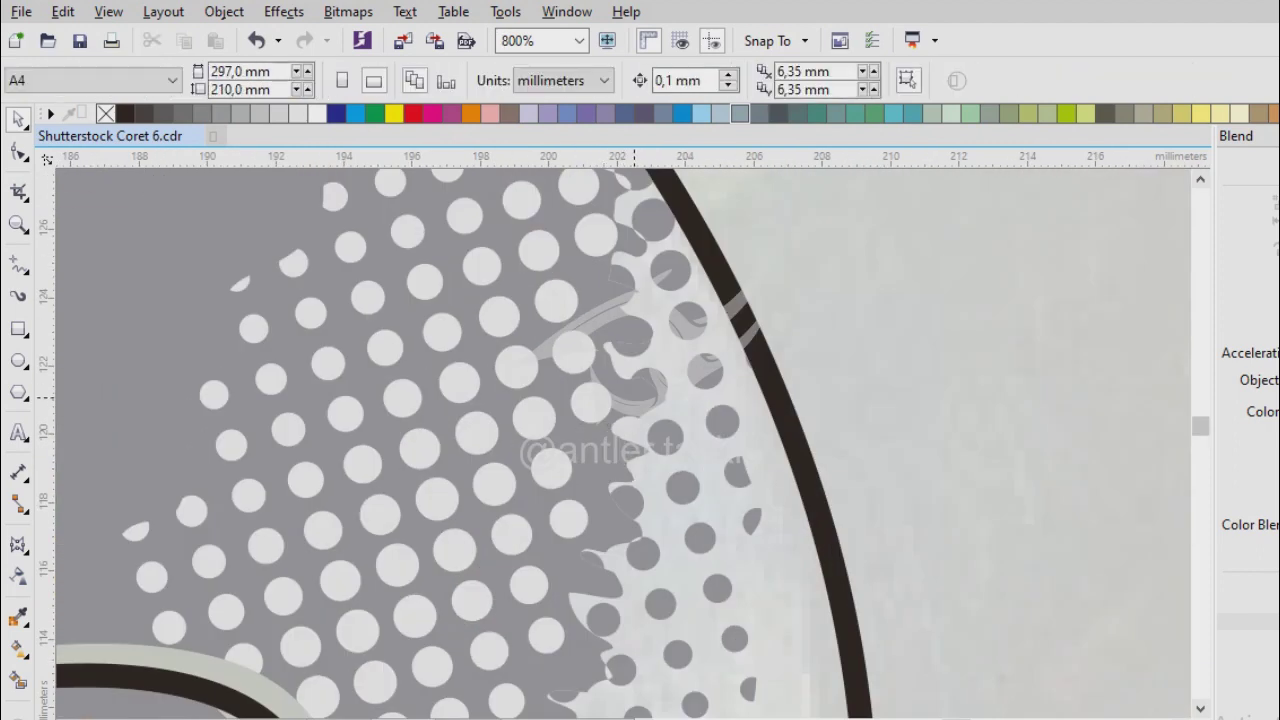
scroll(620, 440, up, 2)
scroll(660, 450, up, 1)
click(633, 428)
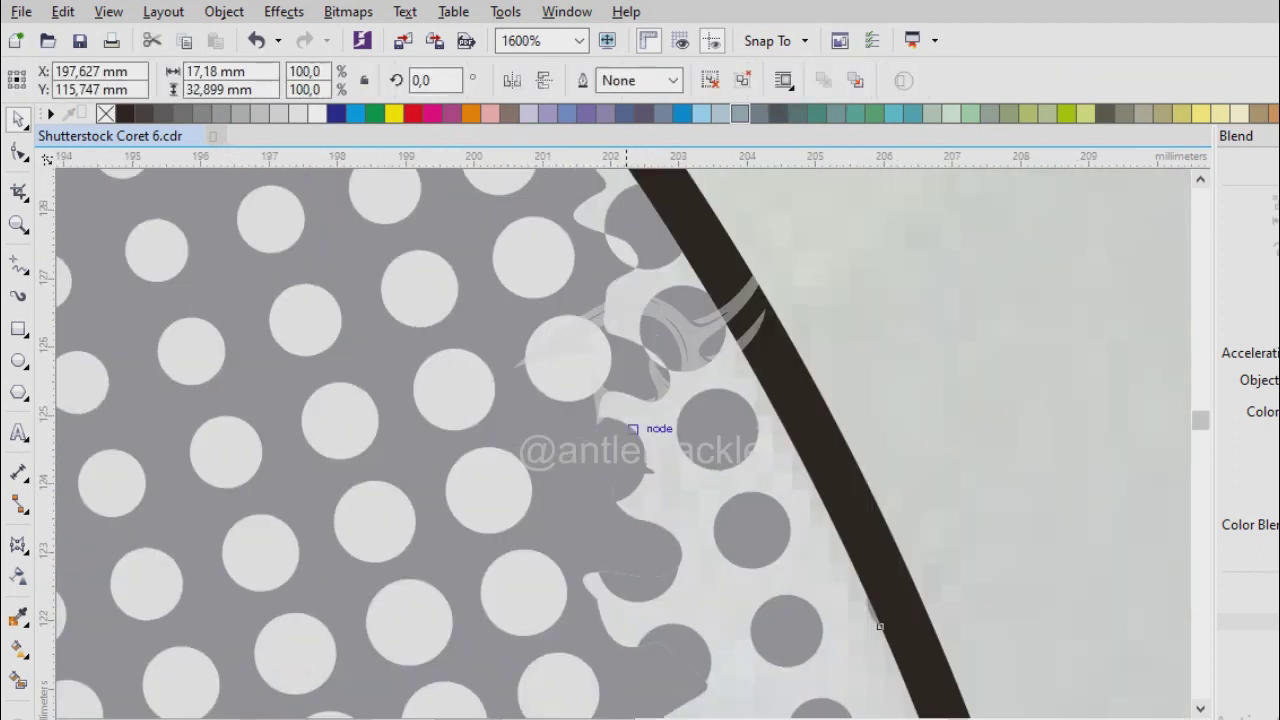
key(Escape)
scroll(879, 626, down, 6)
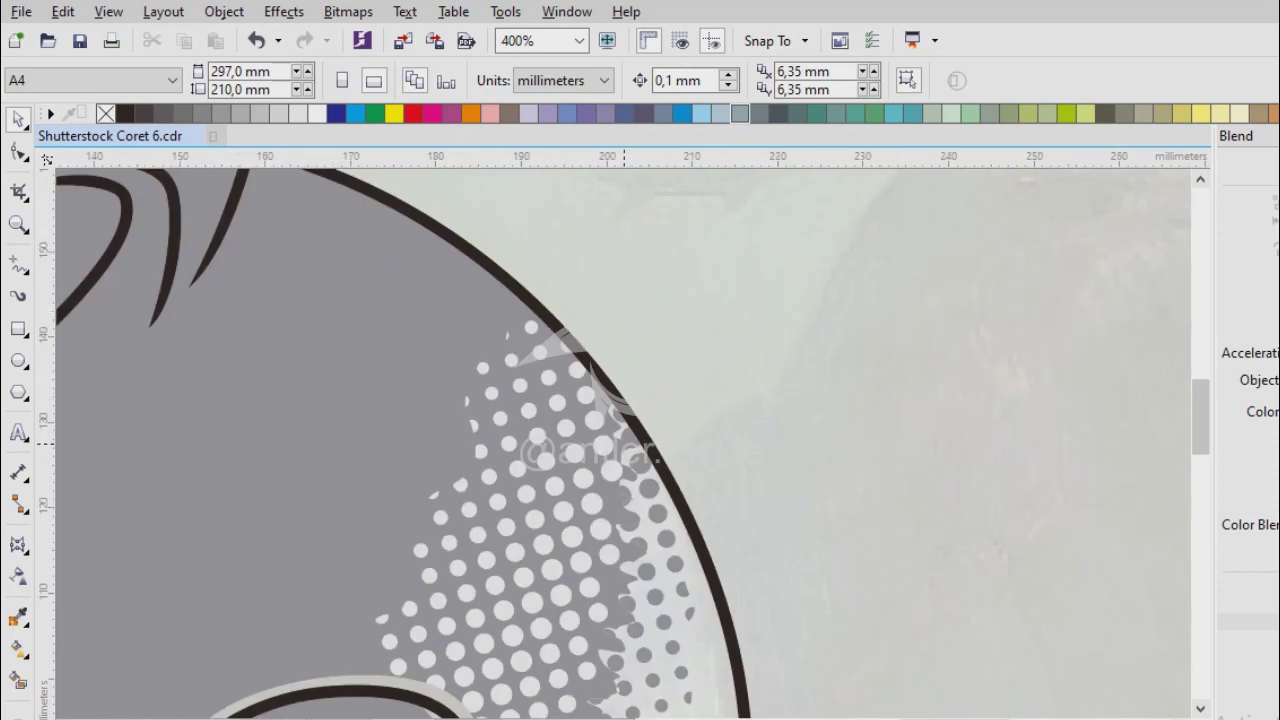
scroll(526, 587, up, 1)
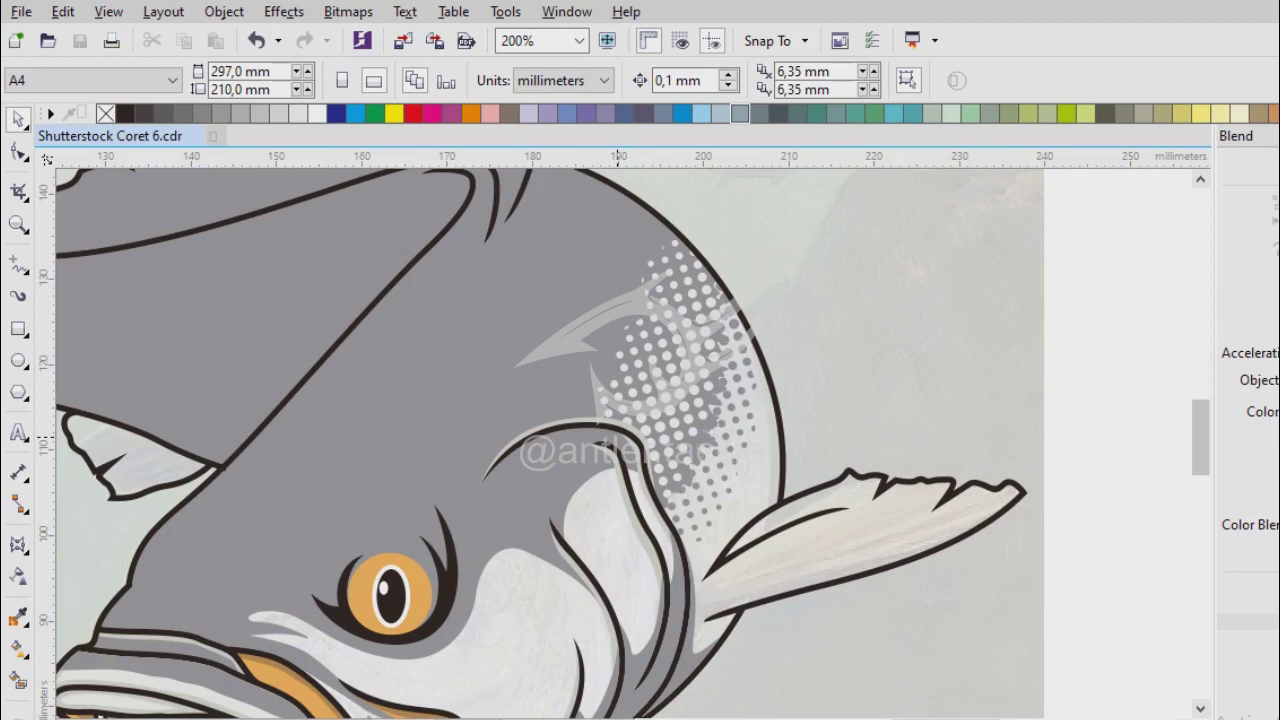
Draw a closed freehand outline of a diagonal band on the grey body between the eye and the light halftone.
key(F5)
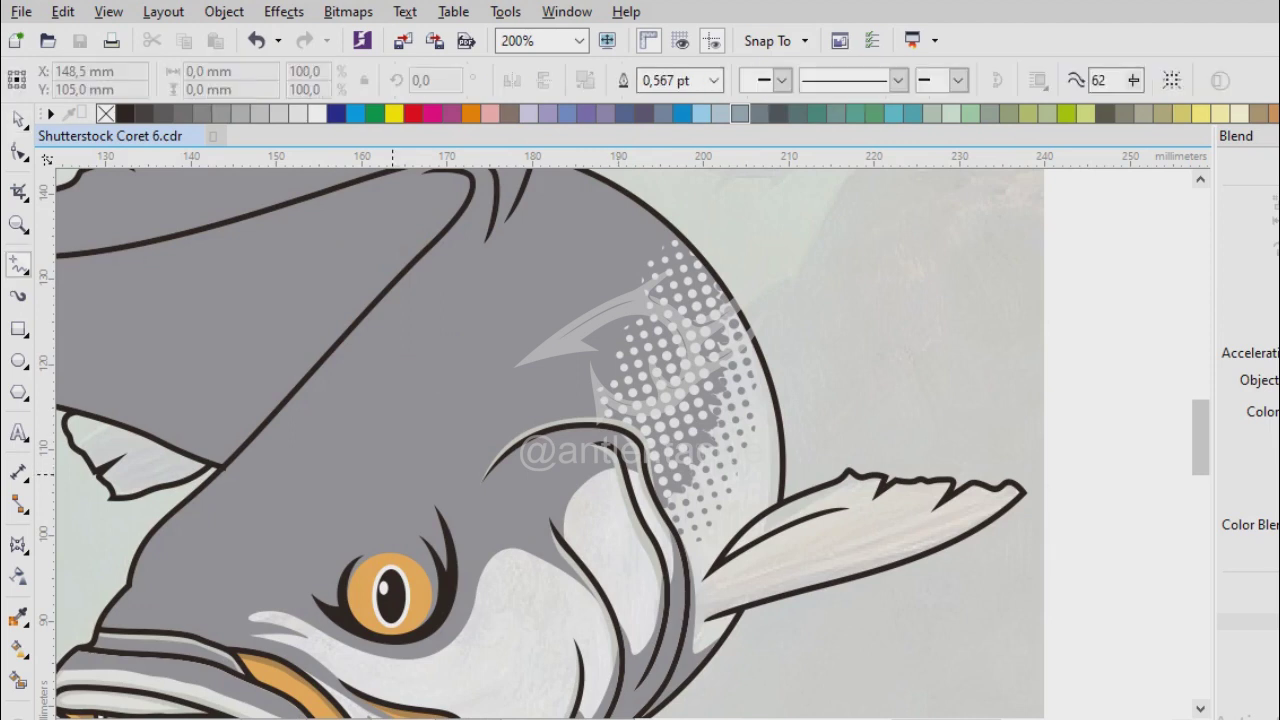
scroll(618, 437, down, 1)
scroll(622, 437, up, 1)
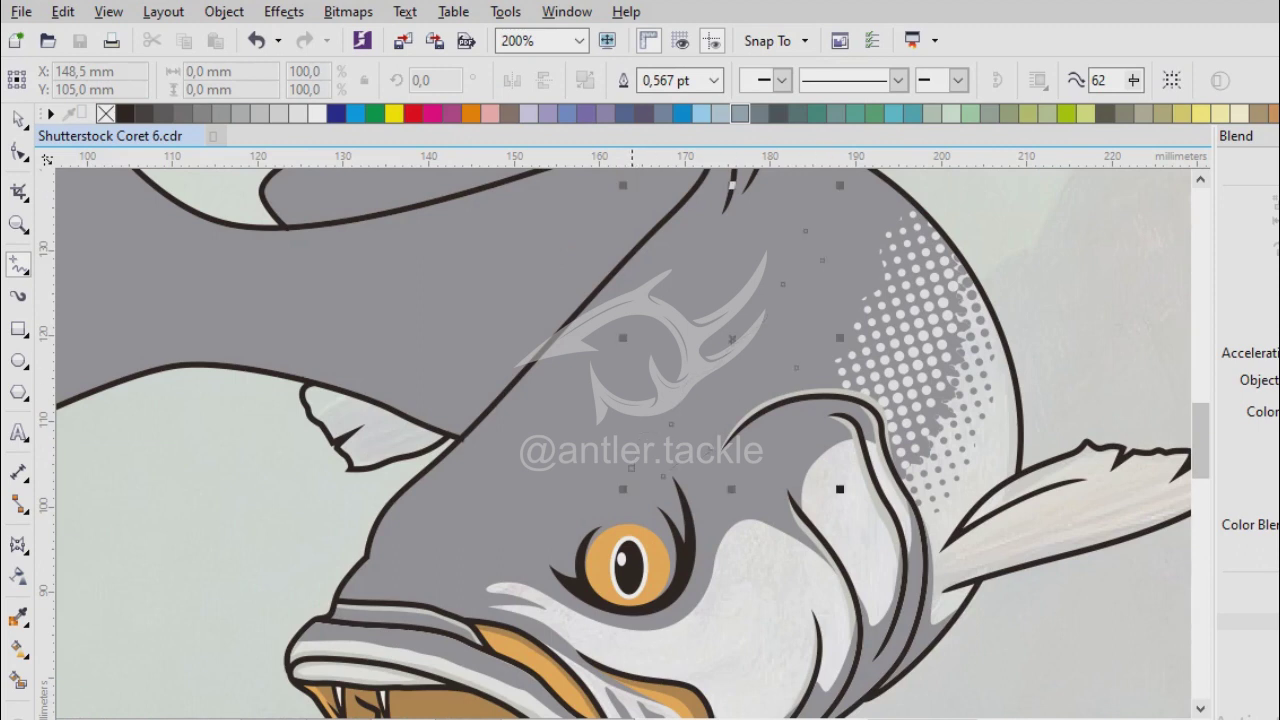
scroll(600, 450, down, 2)
Place copies of the angled dot strip on both sides of the outlined band and blend them with 20 steps.
key(space)
click(647, 438)
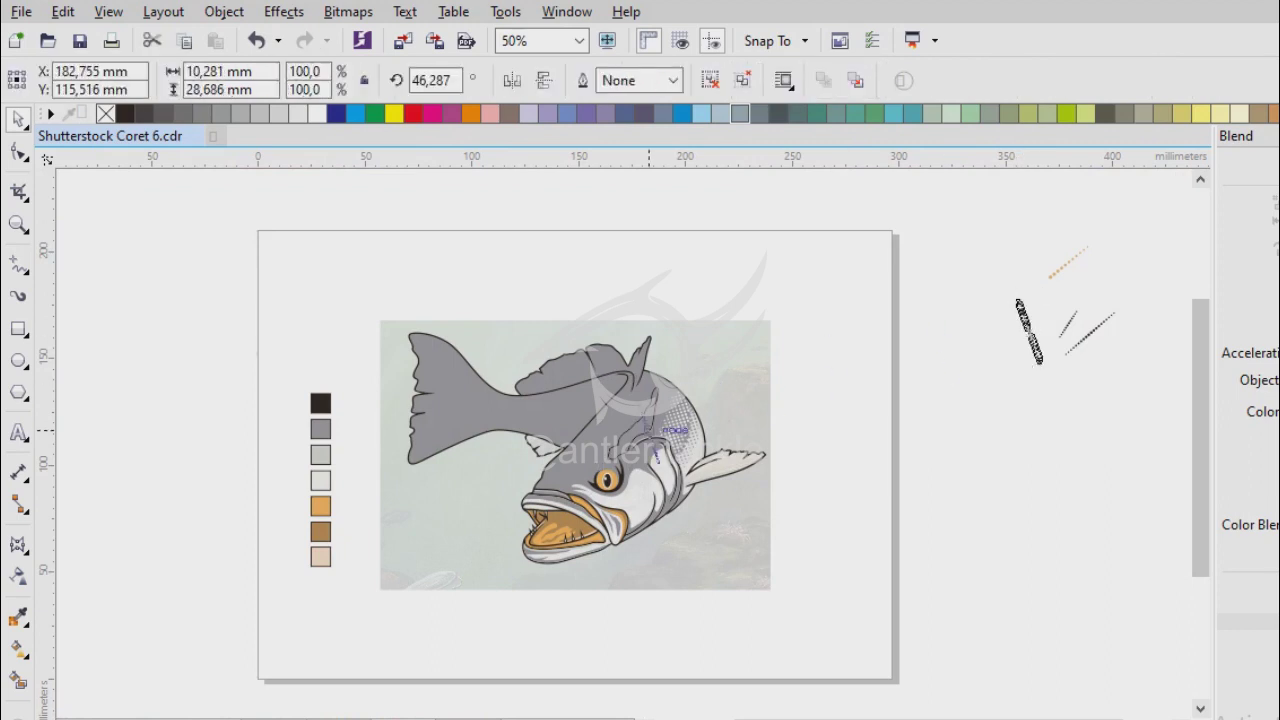
scroll(646, 430, up, 2)
scroll(684, 512, up, 1)
mouse_move(608, 417)
mouse_down()
mouse_move(282, 410)
mouse_move(262, 395)
mouse_move(859, 313)
mouse_up()
scroll(262, 395, down, 1)
scroll(975, 390, up, 1)
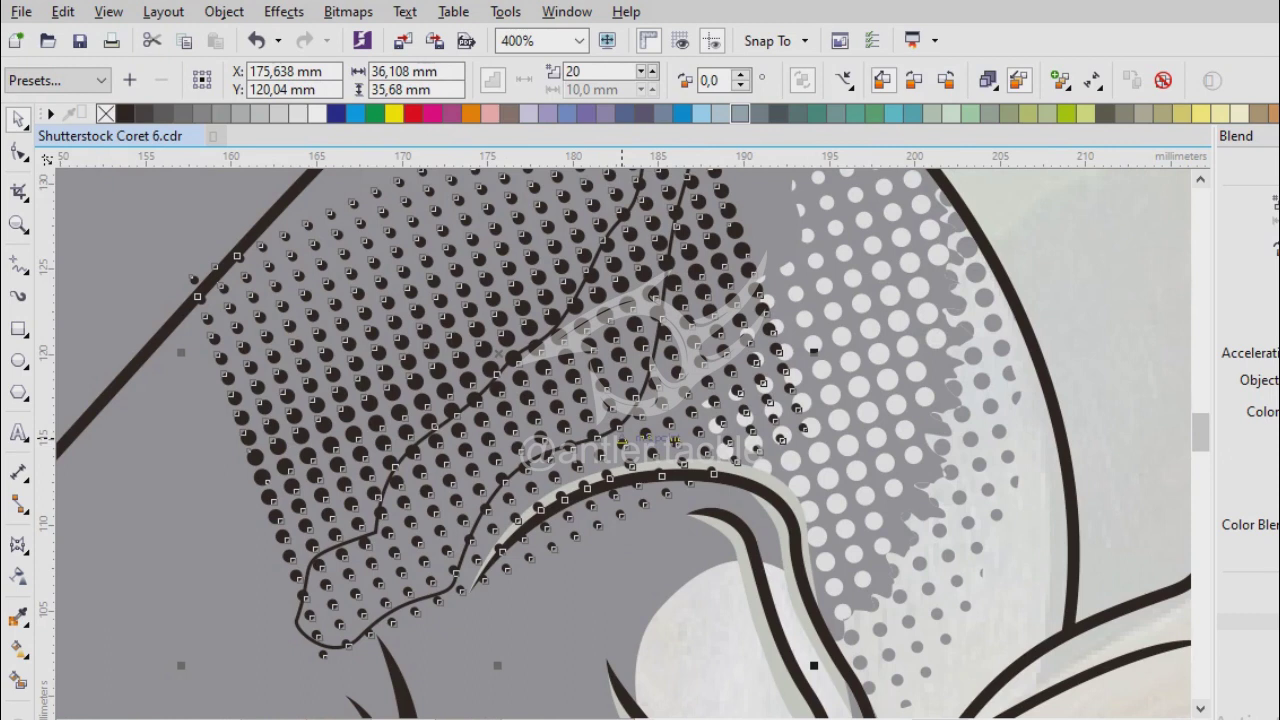
Convert the dot blend to an ordinary group of dots and try to intersect it with the band outline.
click(739, 319)
scroll(736, 175, up, 1)
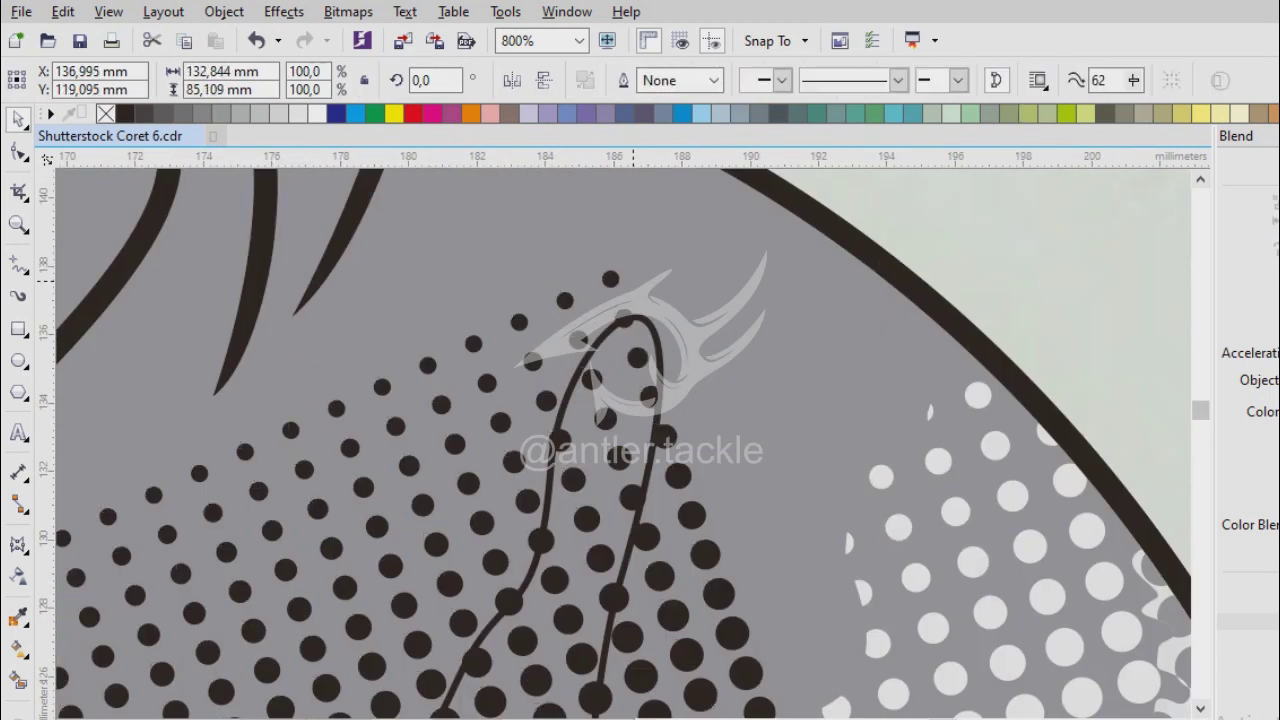
click(690, 80)
key(Return)
key(ctrl+a)
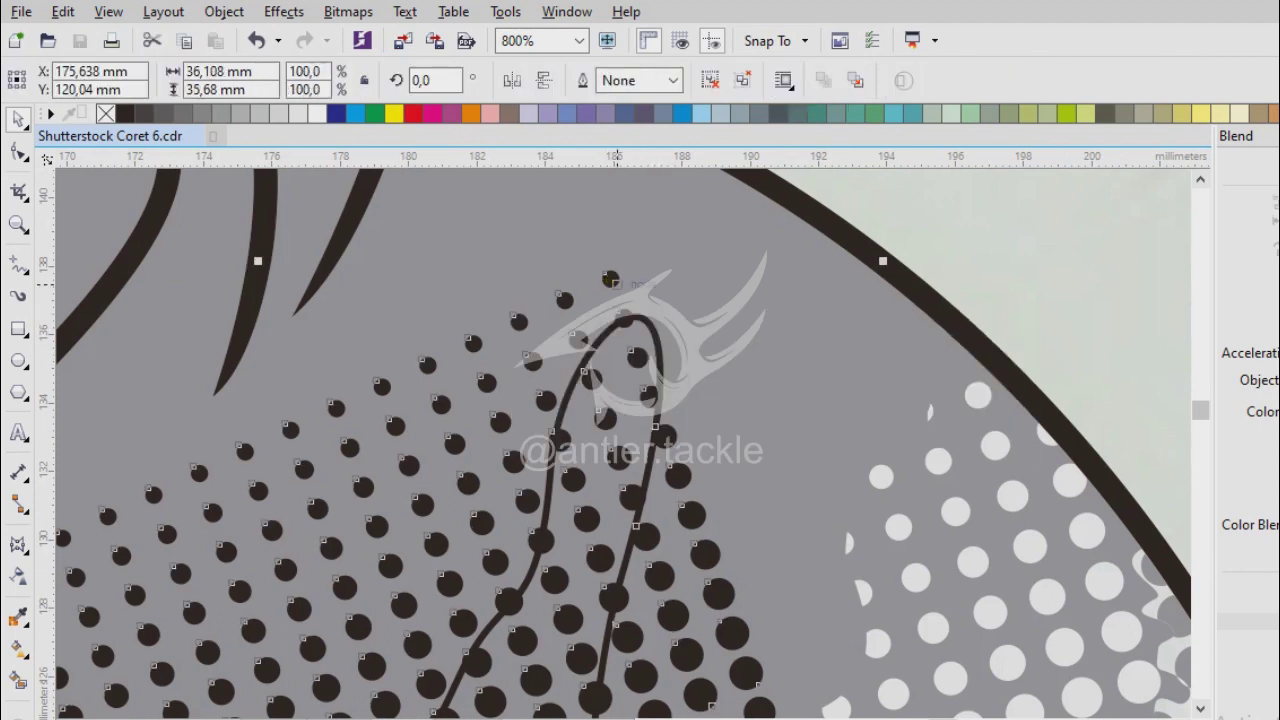
click(690, 80)
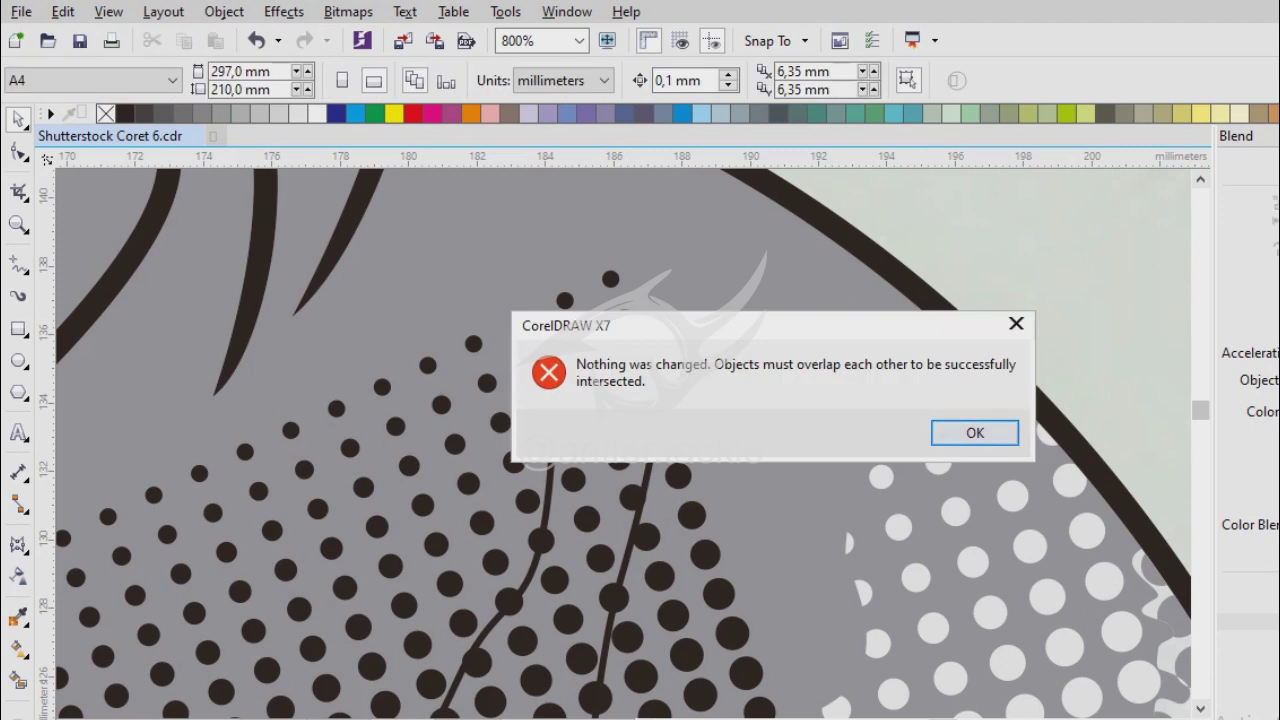
click(975, 431)
Intersect the dots with the diagonal band outline and delete the leftover full dot pattern.
scroll(668, 290, up, 2)
click(690, 80)
key(Return)
click(561, 268)
key(Tab)
key(Tab)
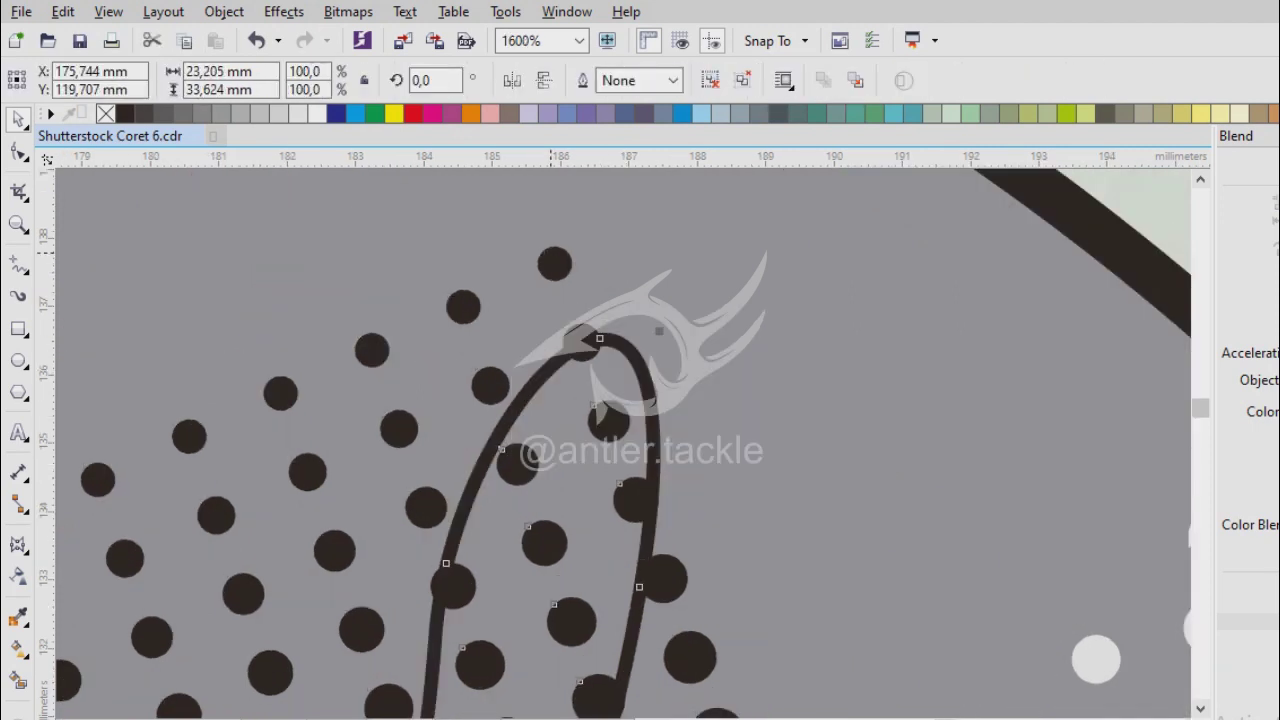
key(Delete)
Delete the band's guide outline and fill the clipped dots with orange.
click(645, 381)
key(Escape)
click(608, 420)
click(470, 113)
scroll(626, 431, down, 8)
key(Escape)
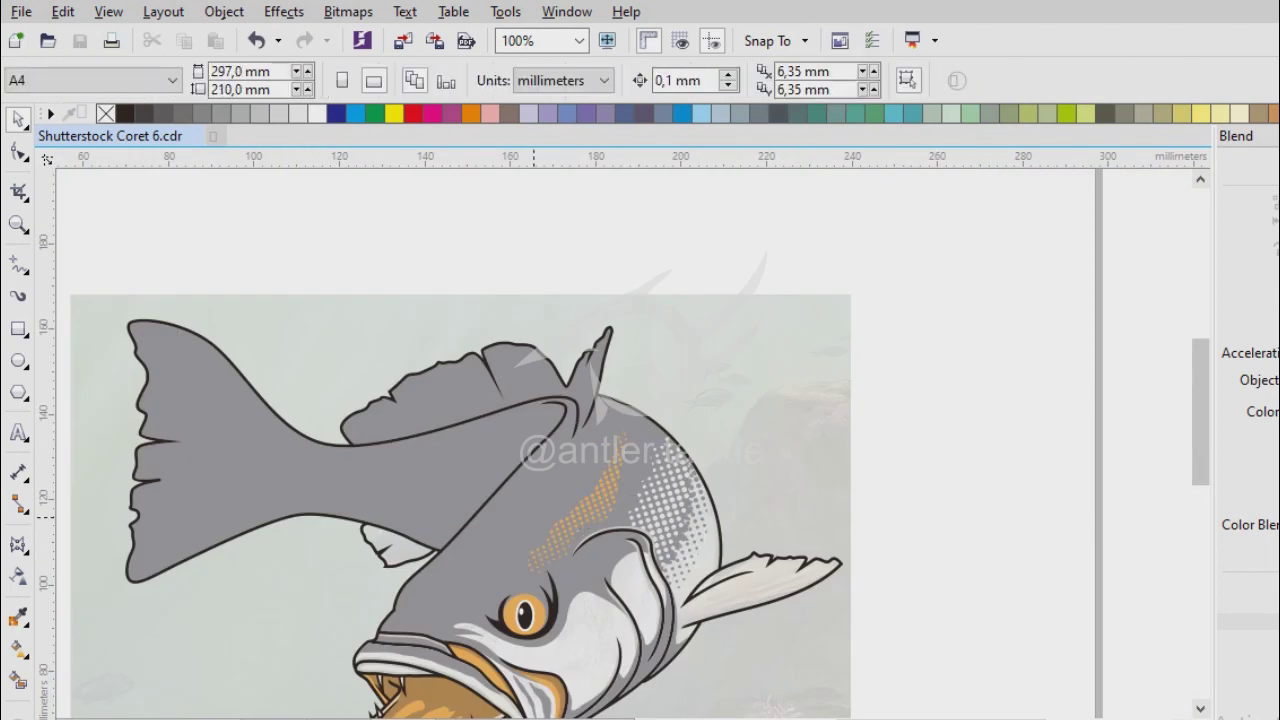
Draw a wavy freehand line from the head edge rearward across the tail's flank and down past the belly outline.
scroll(626, 431, up, 2)
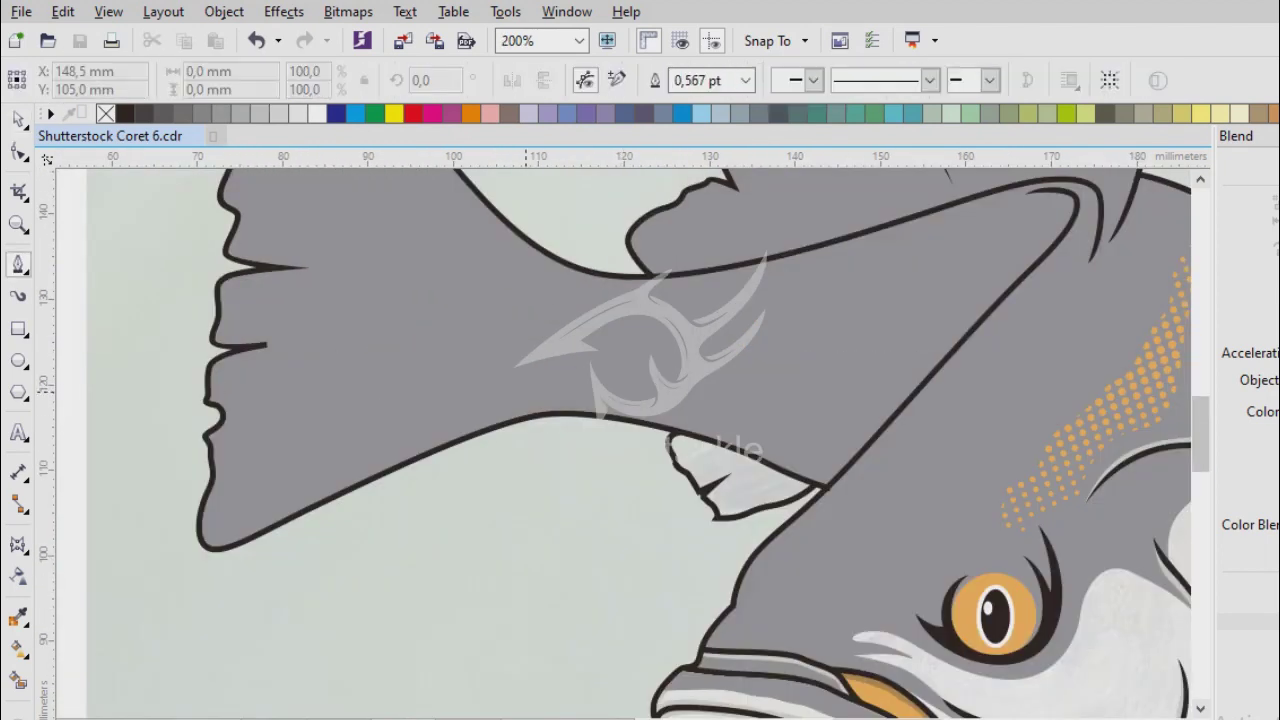
scroll(626, 431, left, 2)
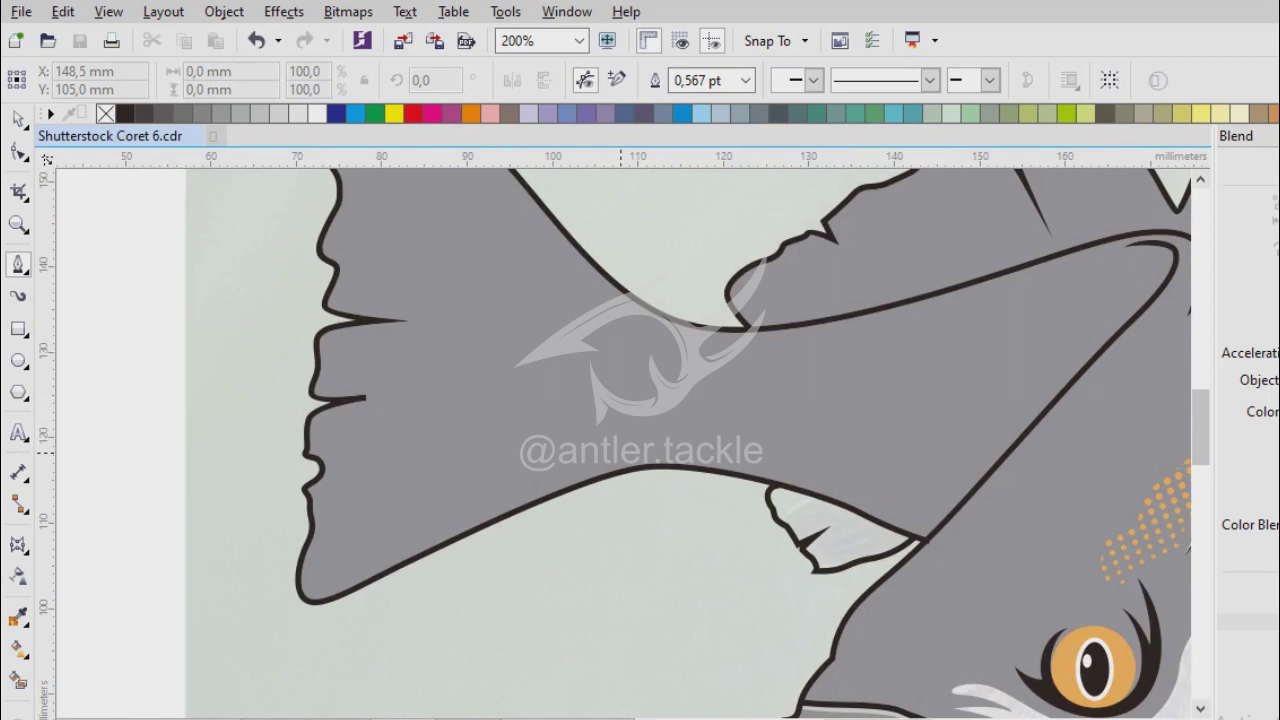
scroll(703, 365, up, 1)
key(F5)
scroll(703, 365, up, 1)
scroll(703, 365, down, 1)
scroll(703, 365, up, 1)
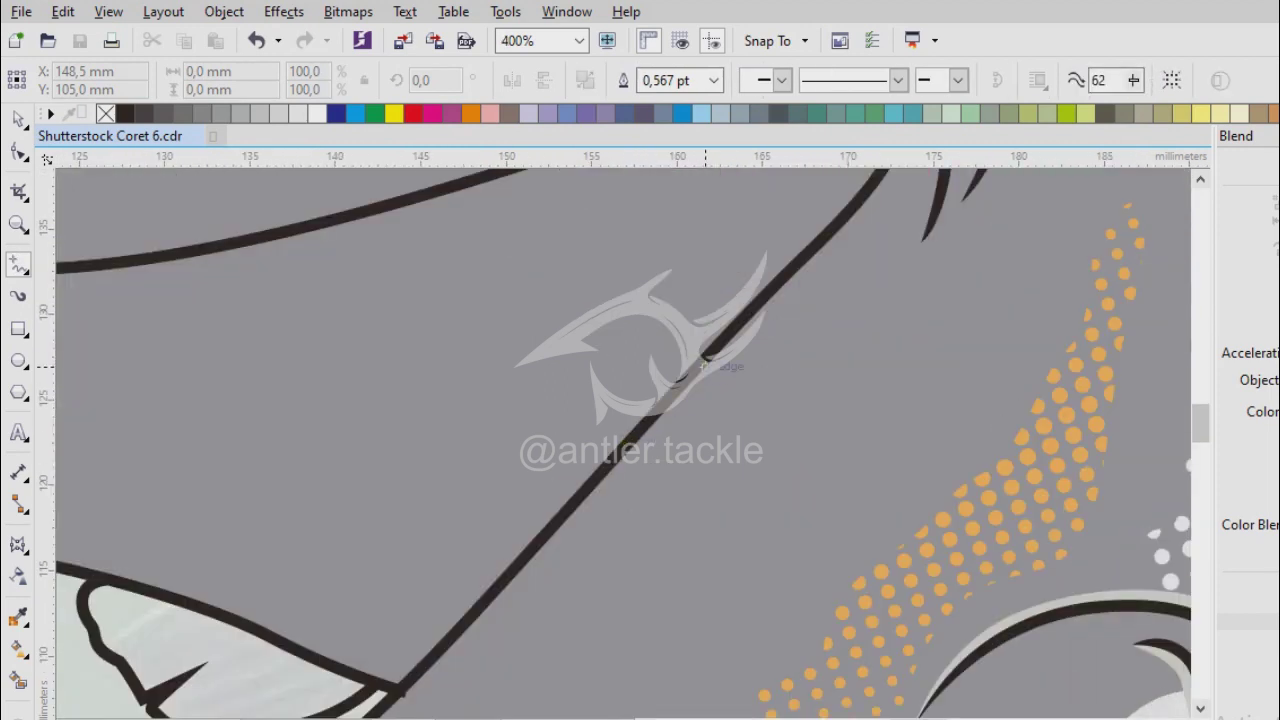
scroll(680, 379, down, 1)
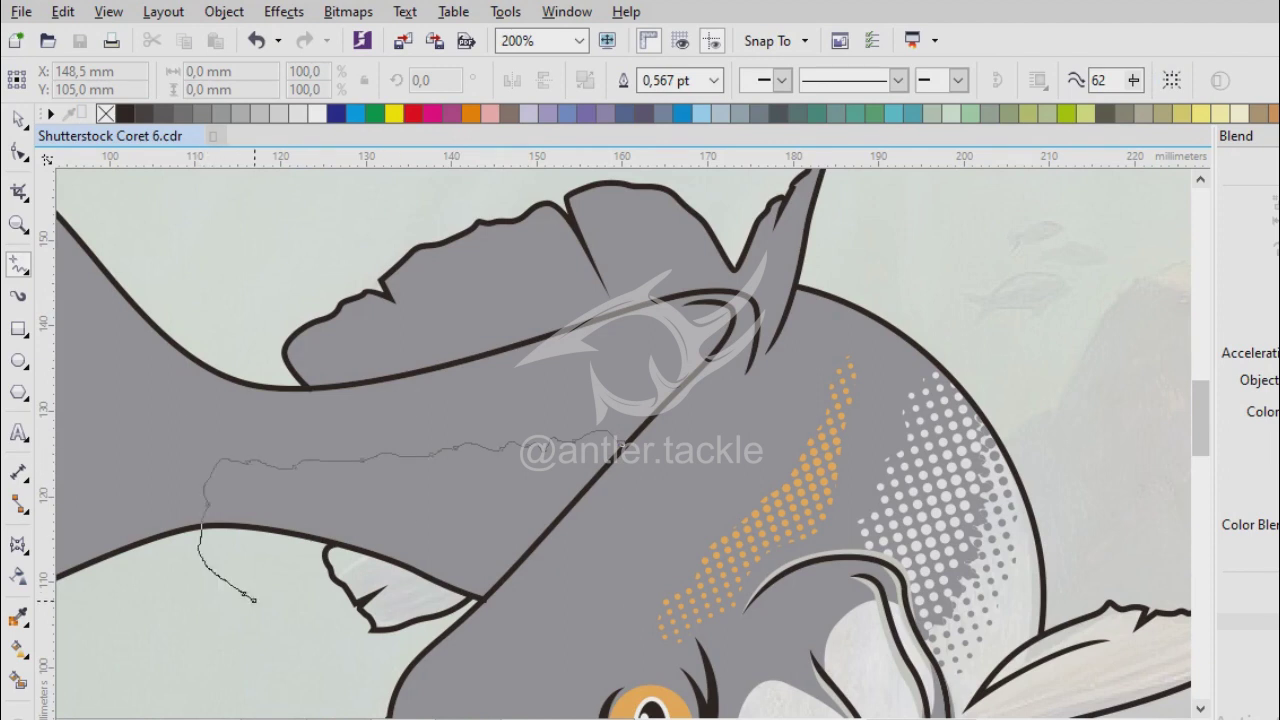
drag(253, 600, 253, 600)
Close the wavy line with the Pen tool below the small lower fin and along the head edge, about 50 by 25 mm.
click(253, 600)
scroll(308, 663, up, 2)
click(591, 583)
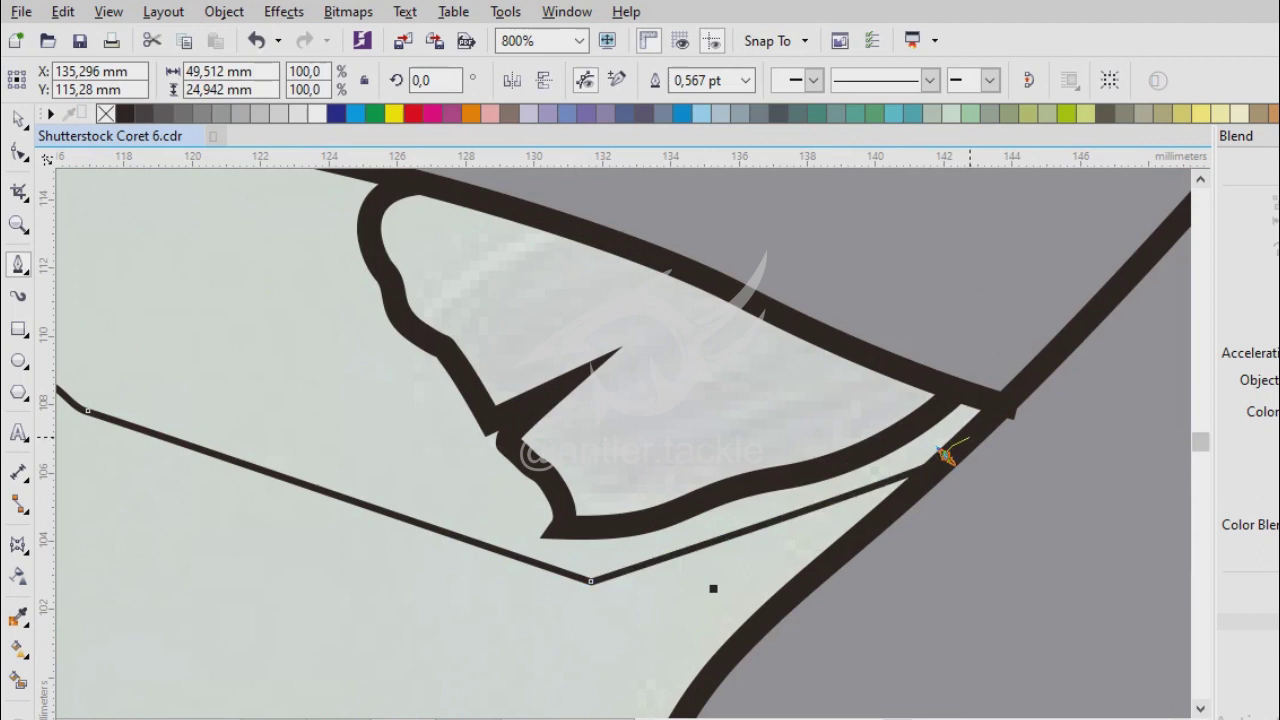
scroll(968, 440, up, 1)
scroll(617, 452, down, 1)
click(617, 452)
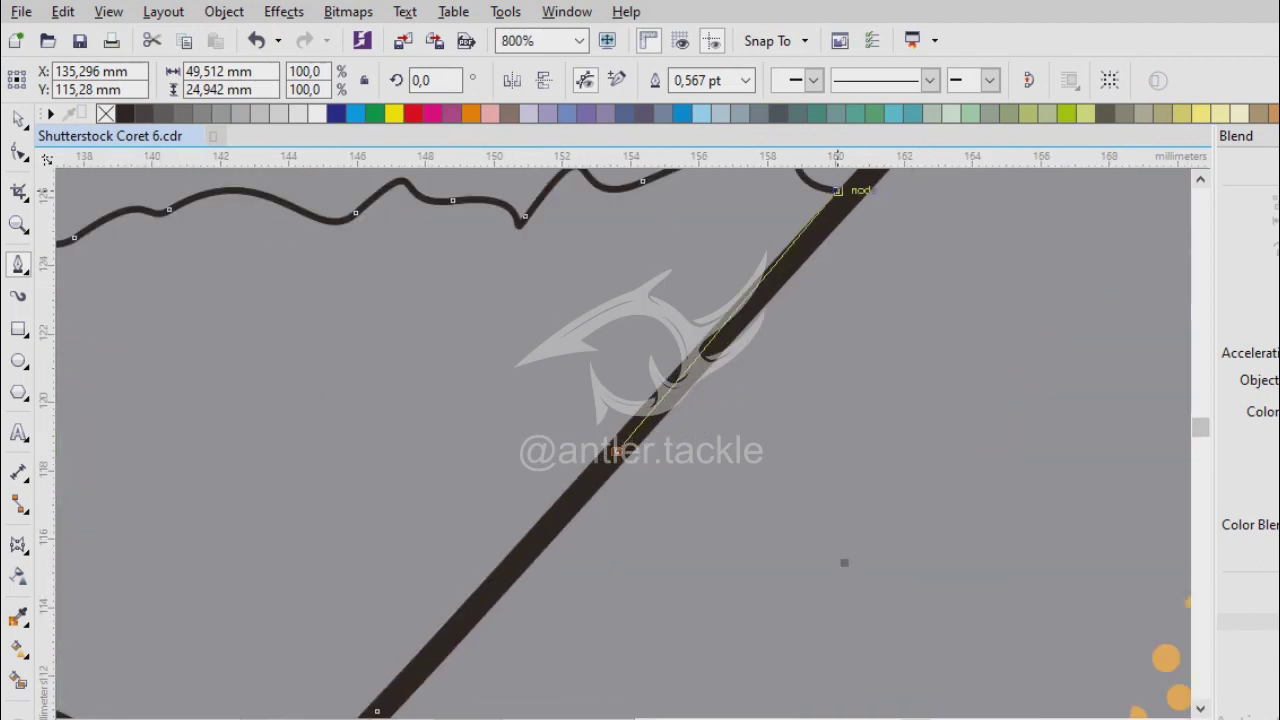
click(838, 190)
scroll(838, 190, down, 2)
key(space)
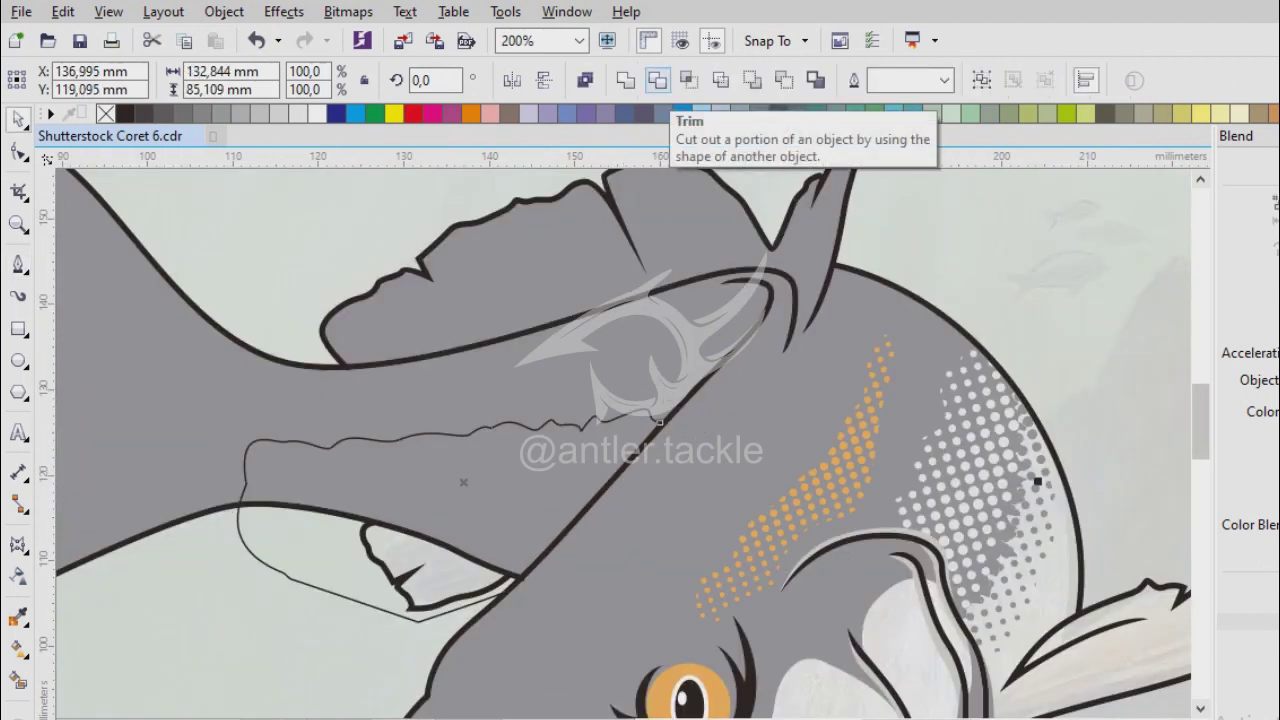
Intersect the closed outline with the body, remove the guide outline and fill the resulting patch with the light grey swatch colour.
click(688, 80)
key(Escape)
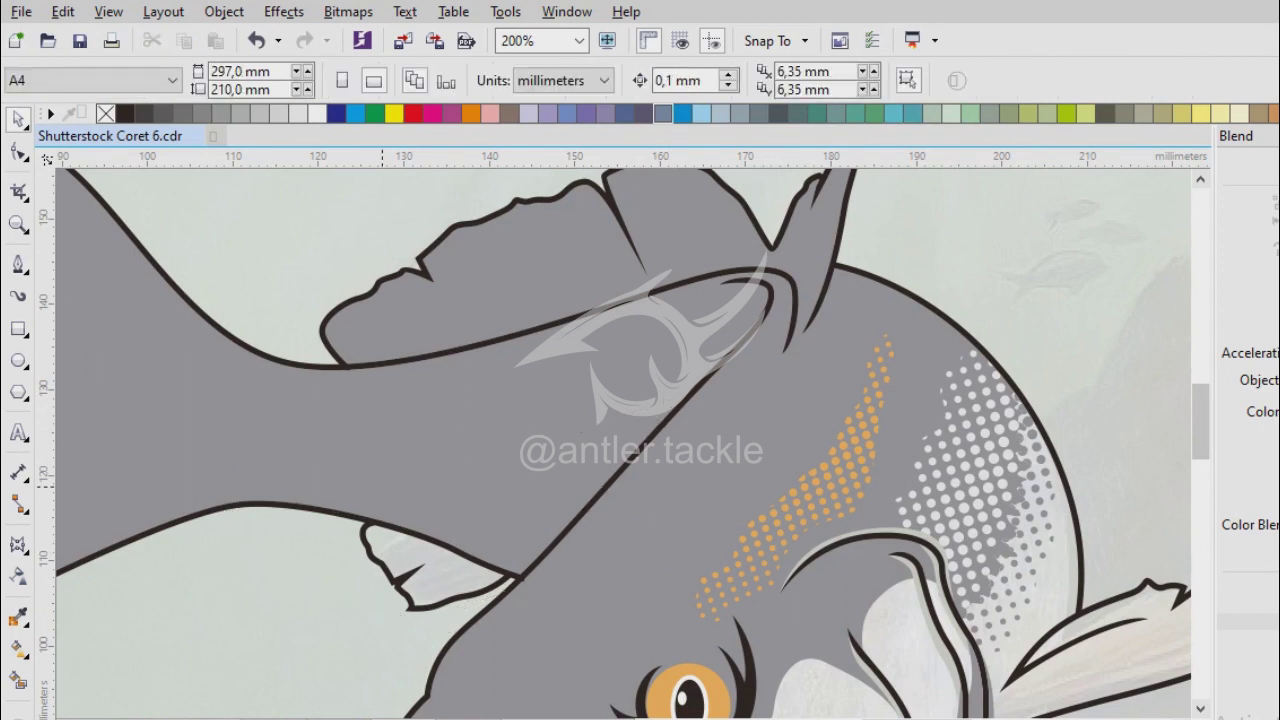
scroll(710, 463, down, 2)
scroll(575, 470, up, 1)
key(i)
click(700, 410)
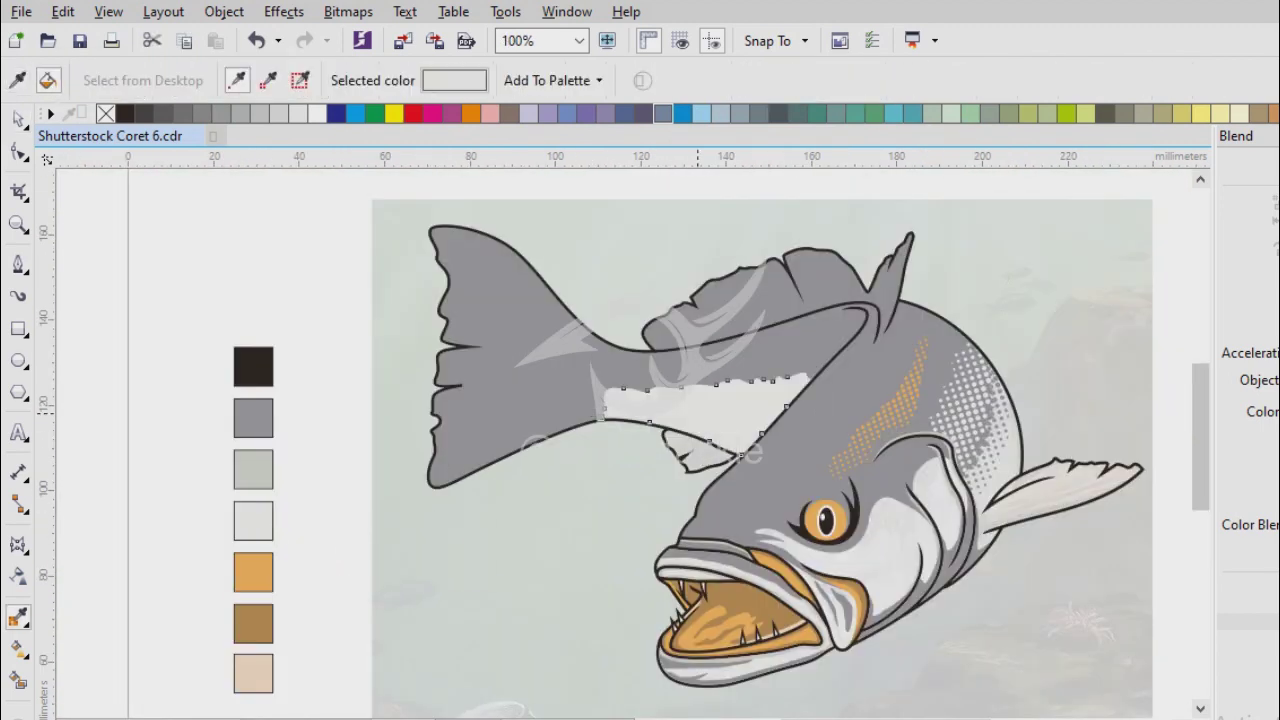
key(space)
click(710, 408)
scroll(760, 430, up, 1)
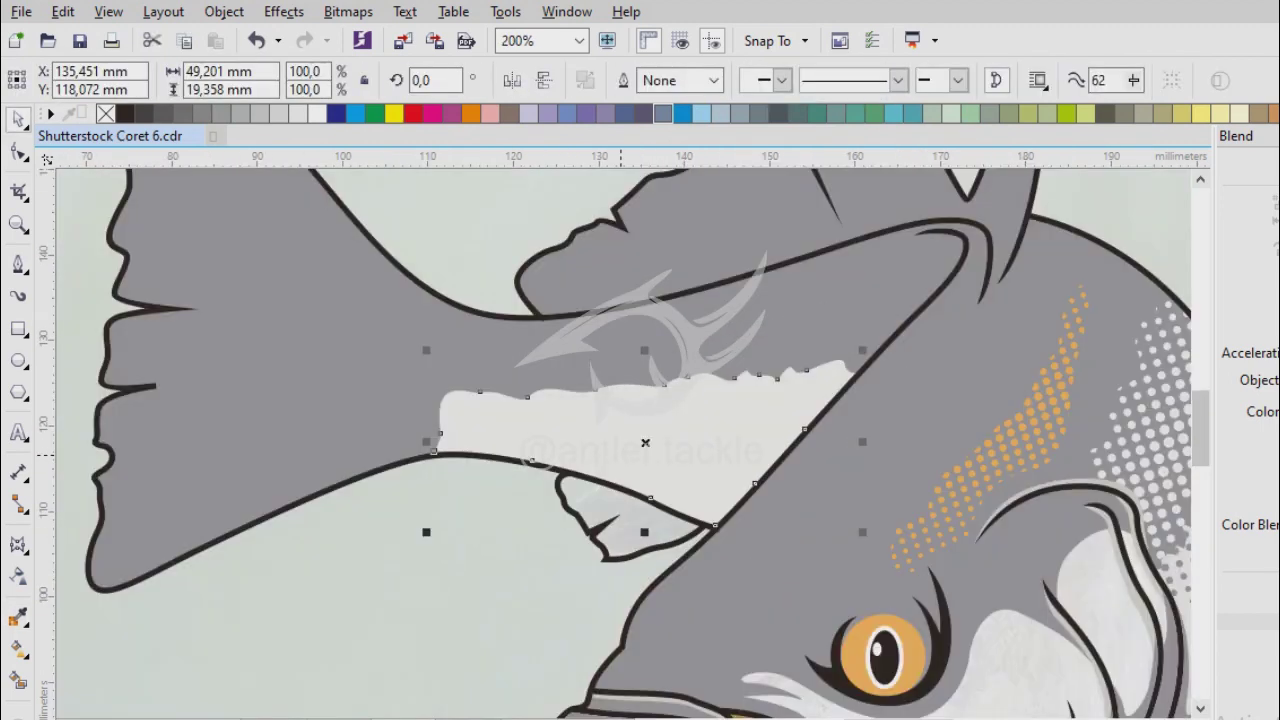
Reshape the nodes at the tail end of the light flank patch so it slopes into the belly outline.
scroll(567, 465, down, 2)
click(1068, 355)
scroll(610, 450, up, 2)
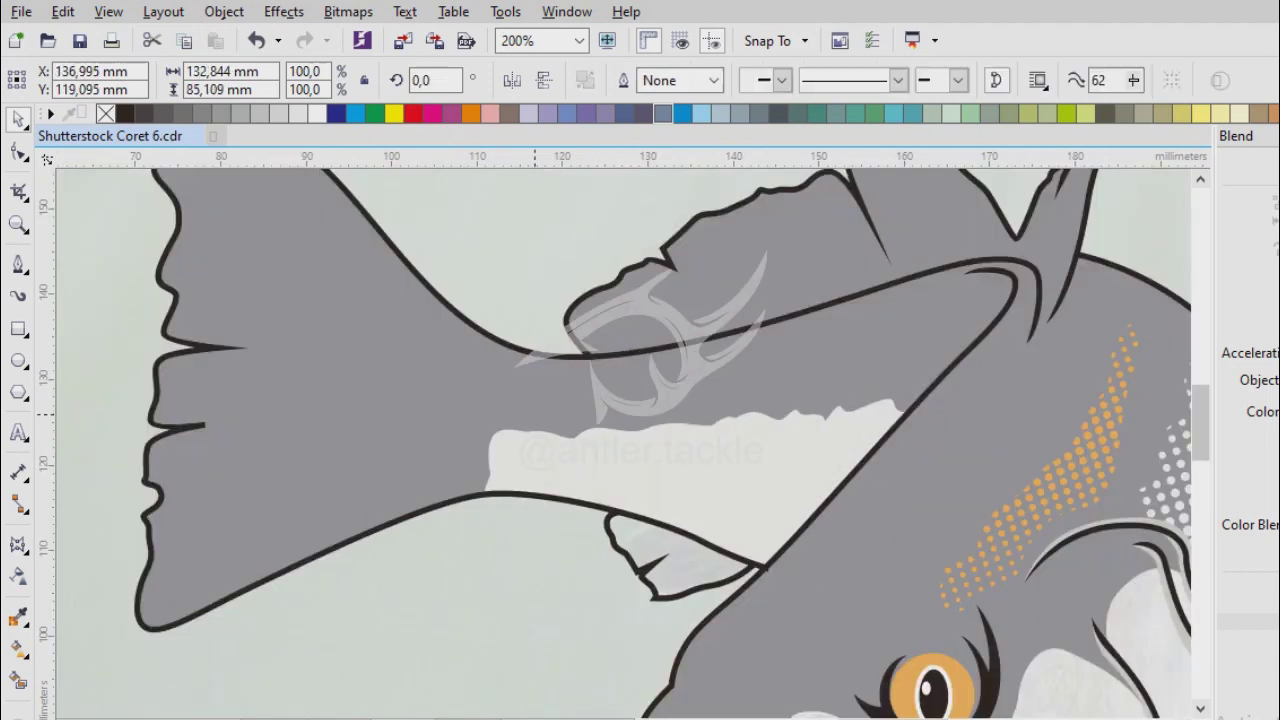
scroll(699, 443, up, 1)
click(699, 443)
key(F10)
scroll(699, 443, up, 1)
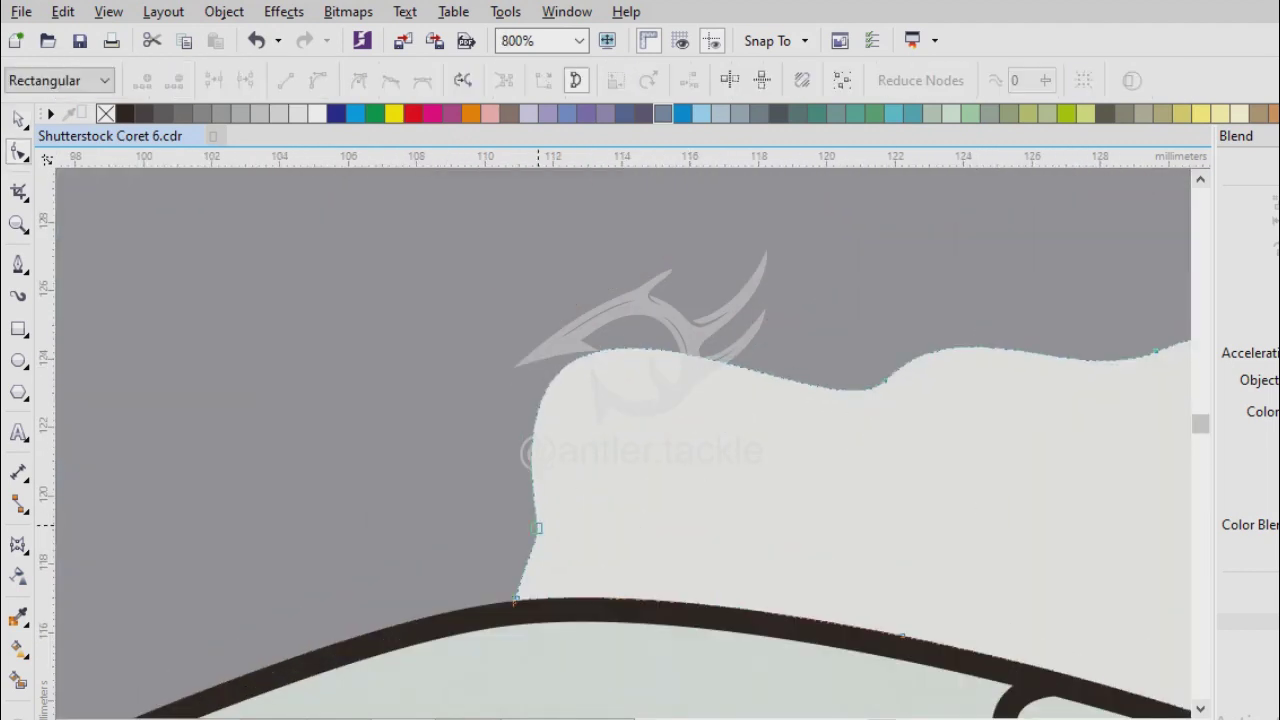
scroll(625, 443, down, 4)
Copy the angled dot strip onto the flank beside the head edge and scale it to 62.7%.
key(space)
click(1150, 357)
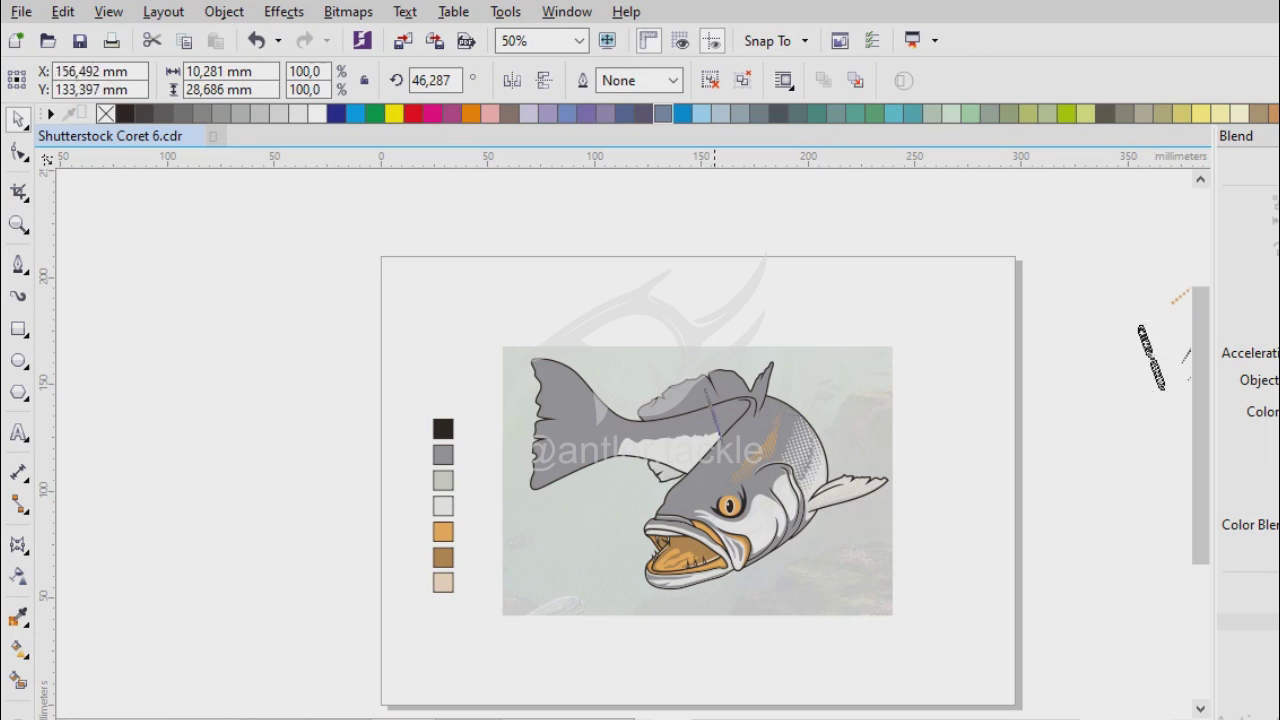
drag(712, 415, 703, 430)
scroll(776, 438, up, 1)
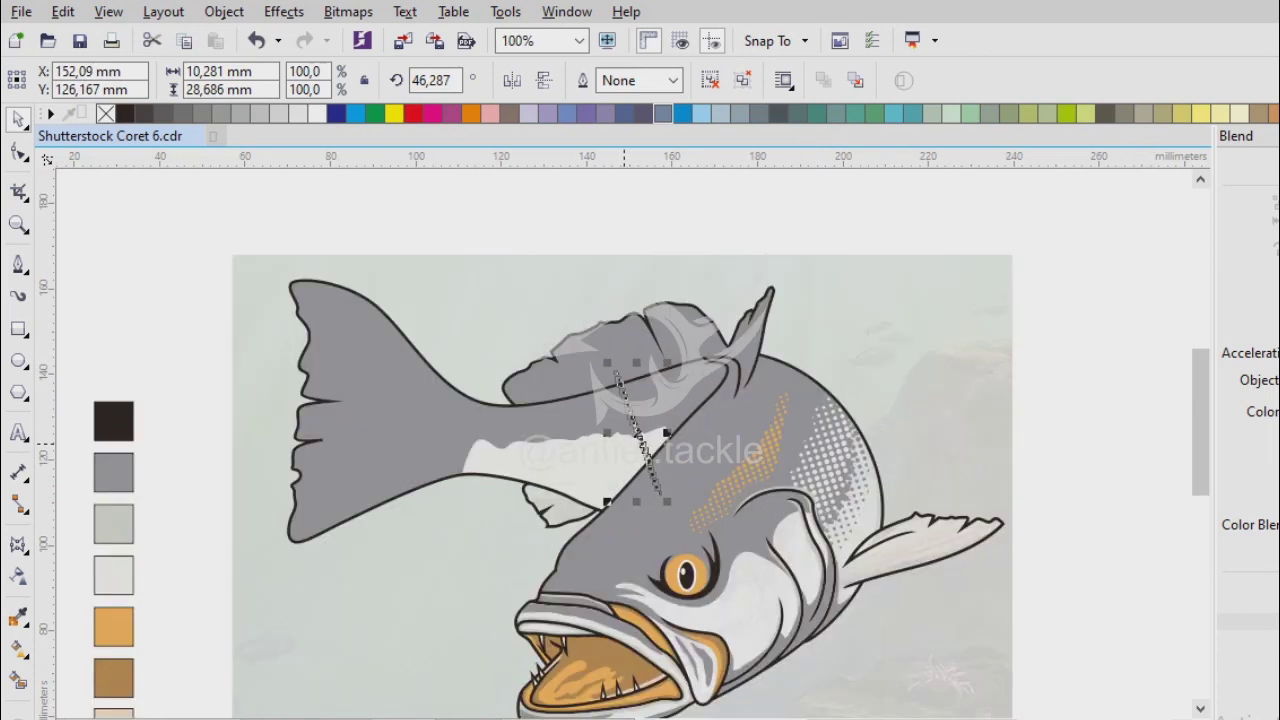
scroll(640, 430, up, 1)
drag(667, 362, 645, 414)
scroll(640, 440, up, 1)
drag(557, 545, 680, 397)
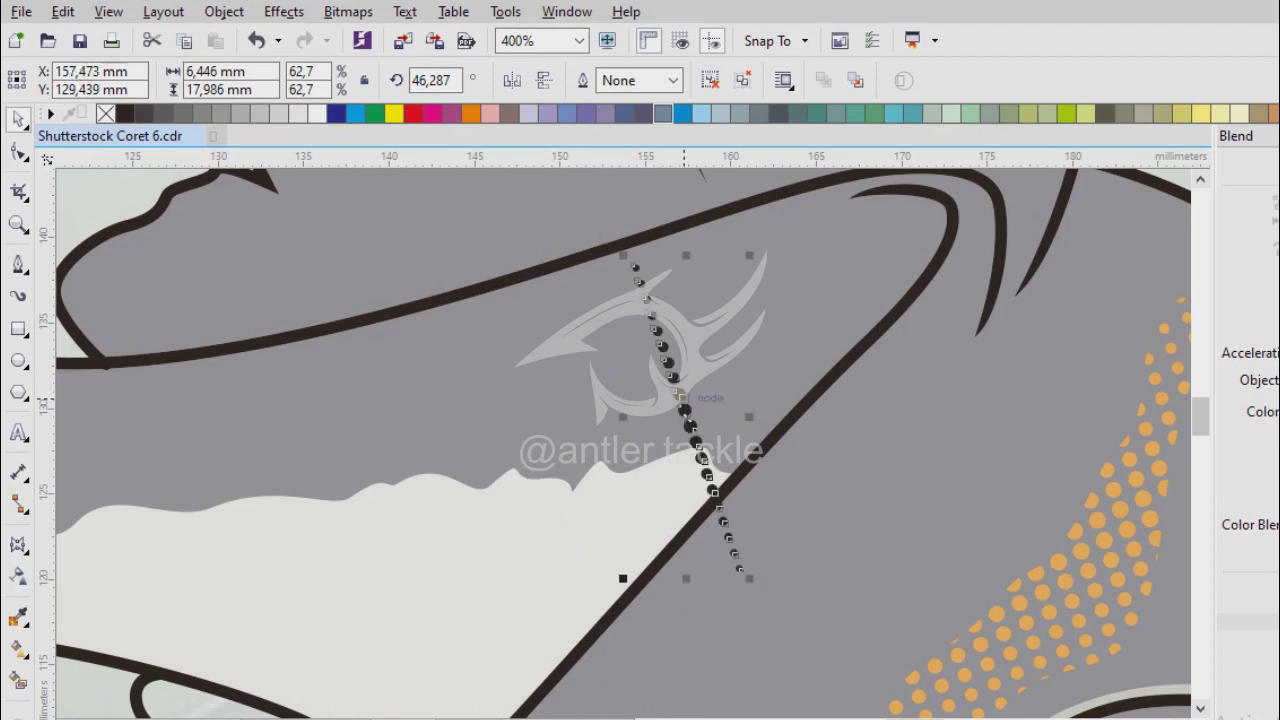
Draw a closed freehand wavy outline about 43 by 13 mm along the light flank patch's upper edge, crossing the head edge.
key(F5)
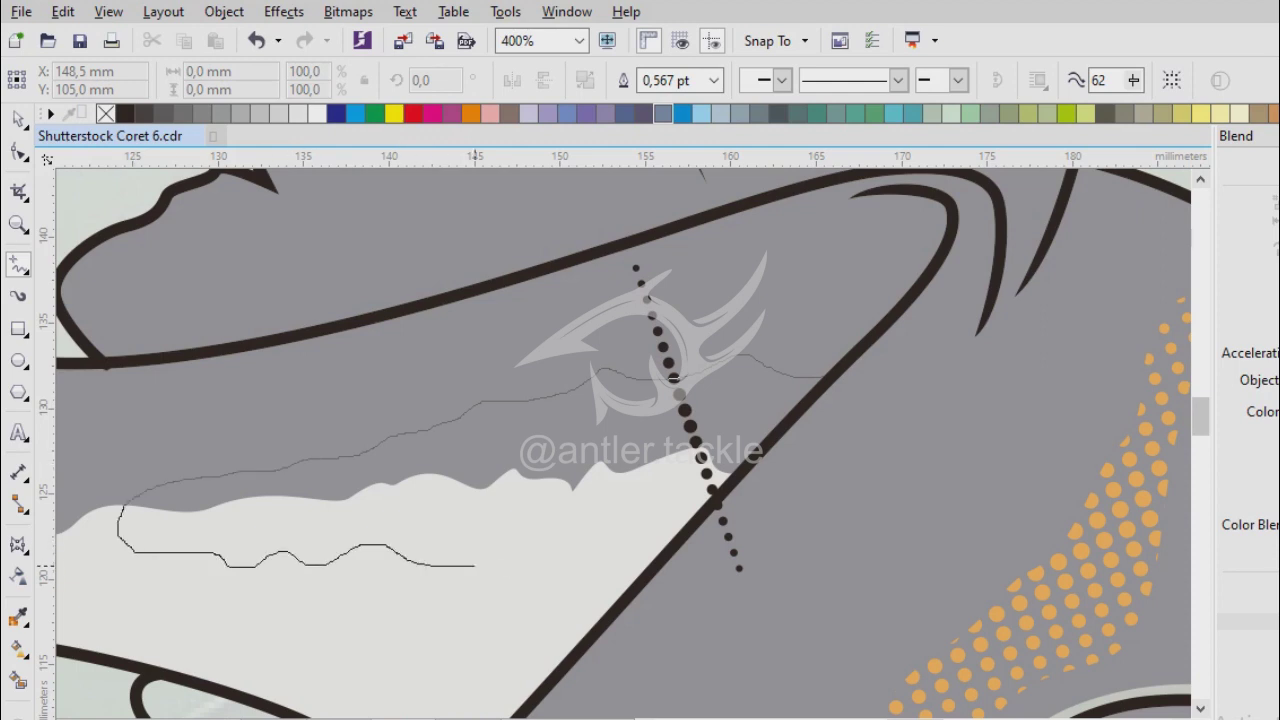
mouse_move(643, 545)
mouse_down()
mouse_move(850, 479)
mouse_move(855, 406)
mouse_move(832, 381)
mouse_up()
scroll(832, 381, up, 5)
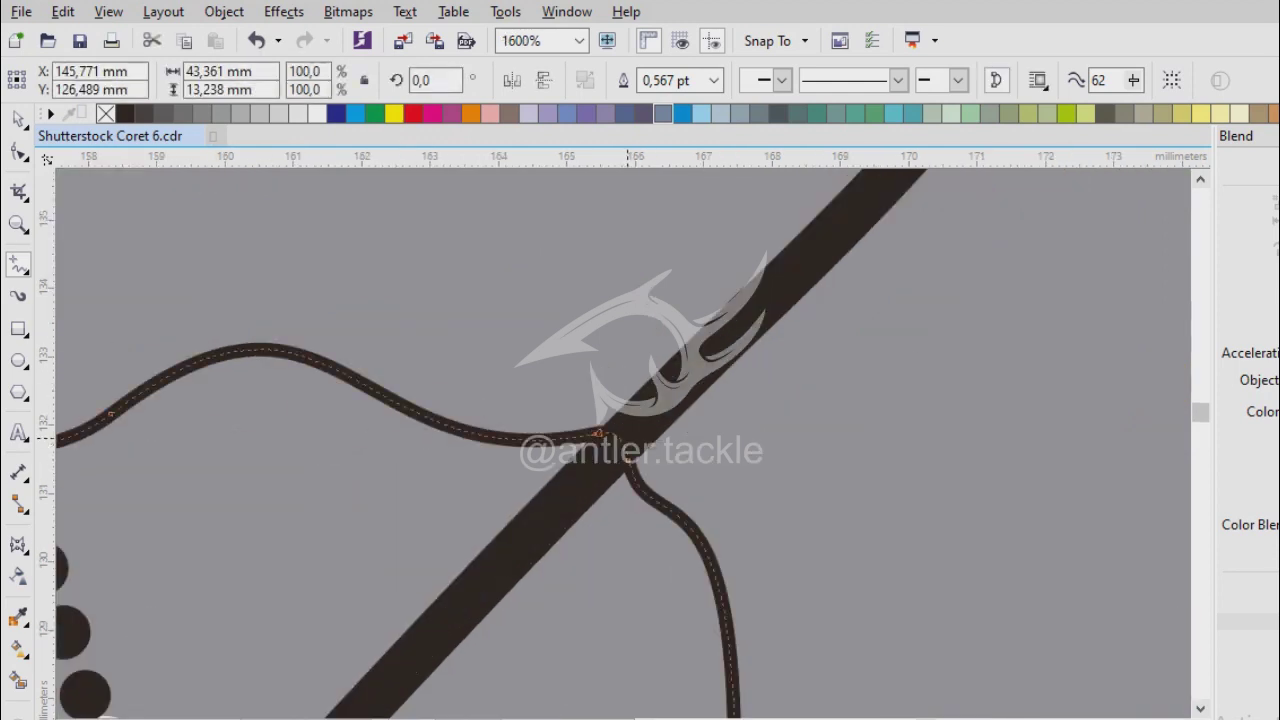
scroll(832, 381, down, 5)
key(space)
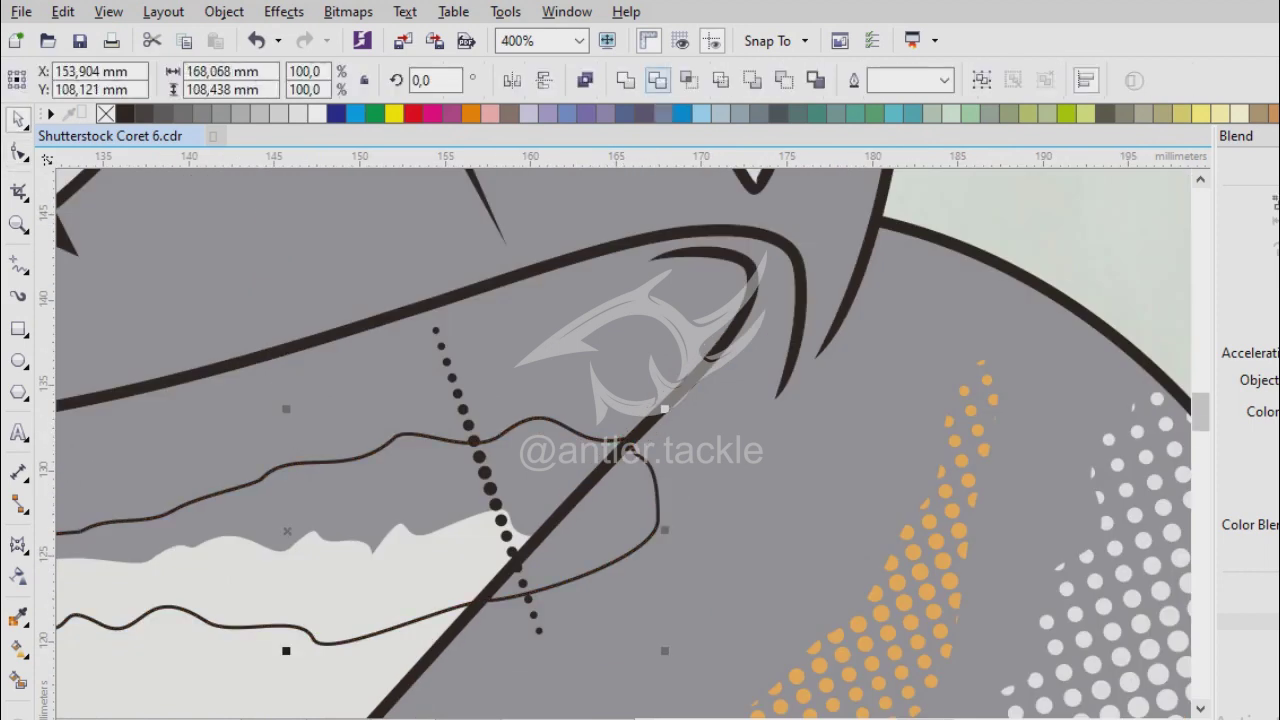
Intersect the closed wavy outline with the body and with the light flank patch to make two clip shapes.
key(Tab)
key(Tab)
key(Escape)
key(Tab)
key(Tab)
key(shift+Tab)
key(Tab)
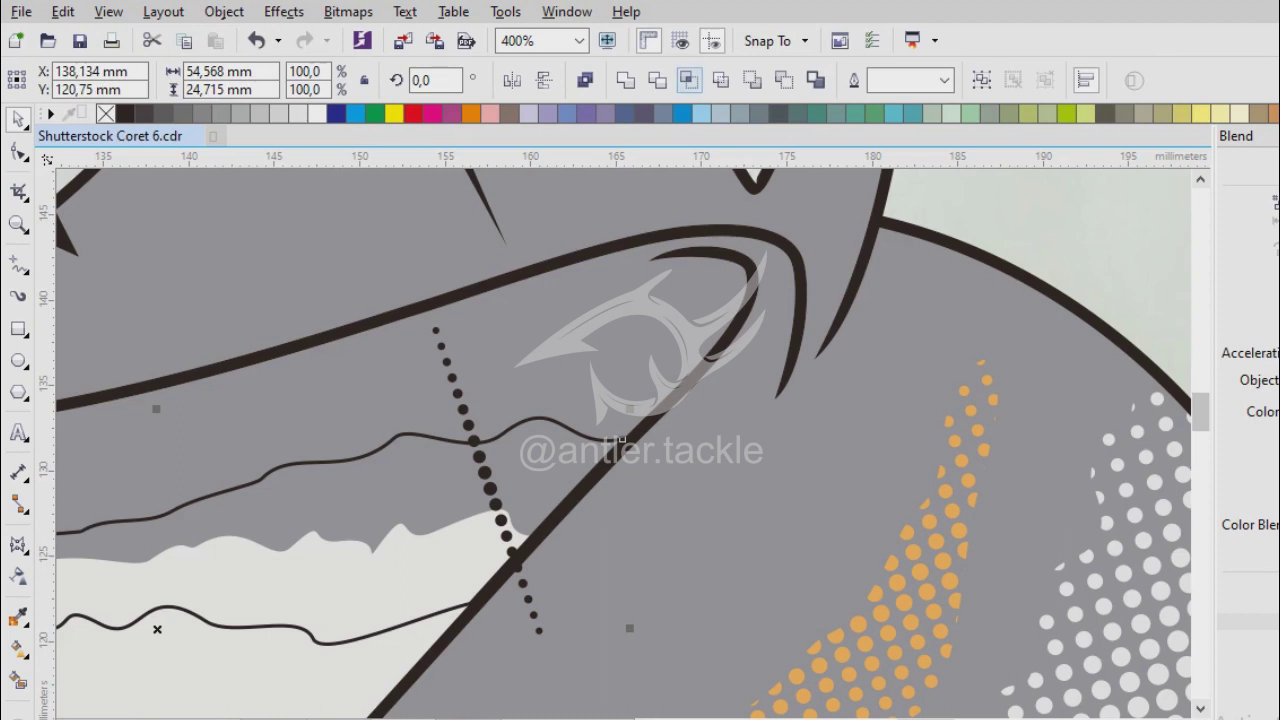
click(689, 80)
key(Tab)
key(shift+Tab)
Copy the angled dot strip to the tail end of the flank and blend the two strips across the outline.
click(485, 457)
drag(485, 457, 130, 344)
scroll(622, 441, down, 1)
drag(170, 450, 625, 455)
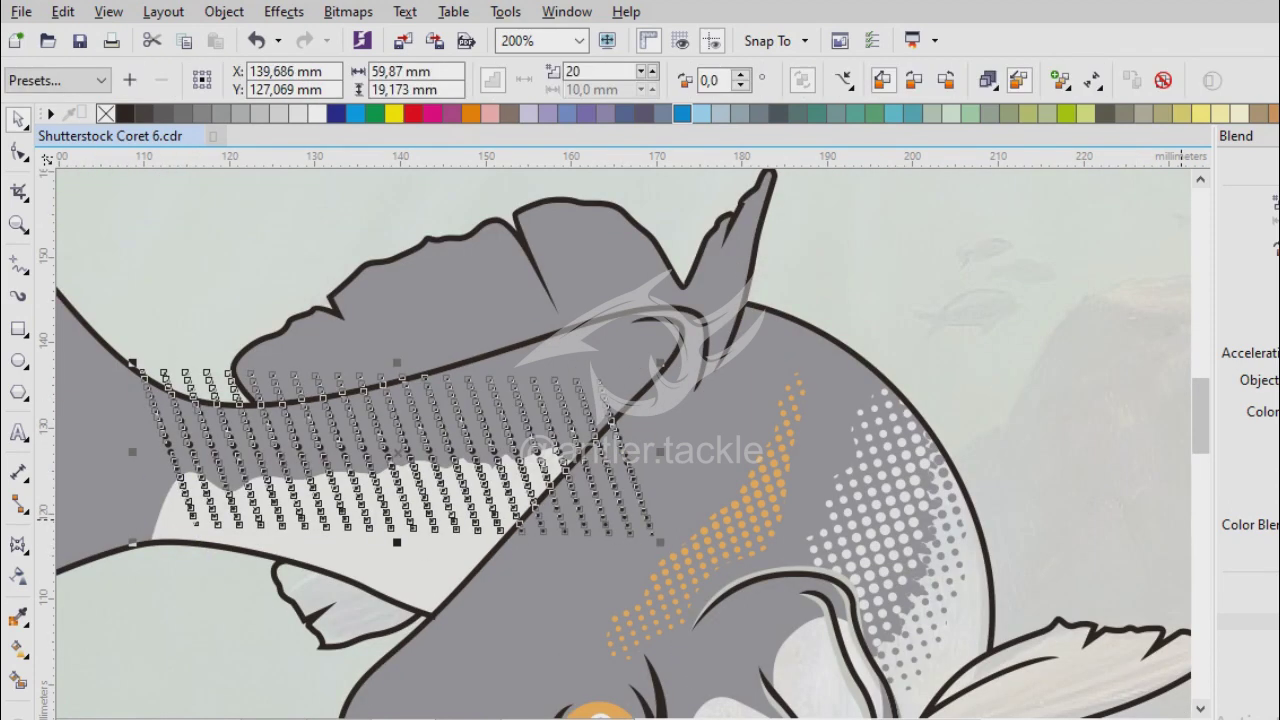
Set the flank dot blend to 33 steps.
text(27)
key(Return)
scroll(318, 548, up, 1)
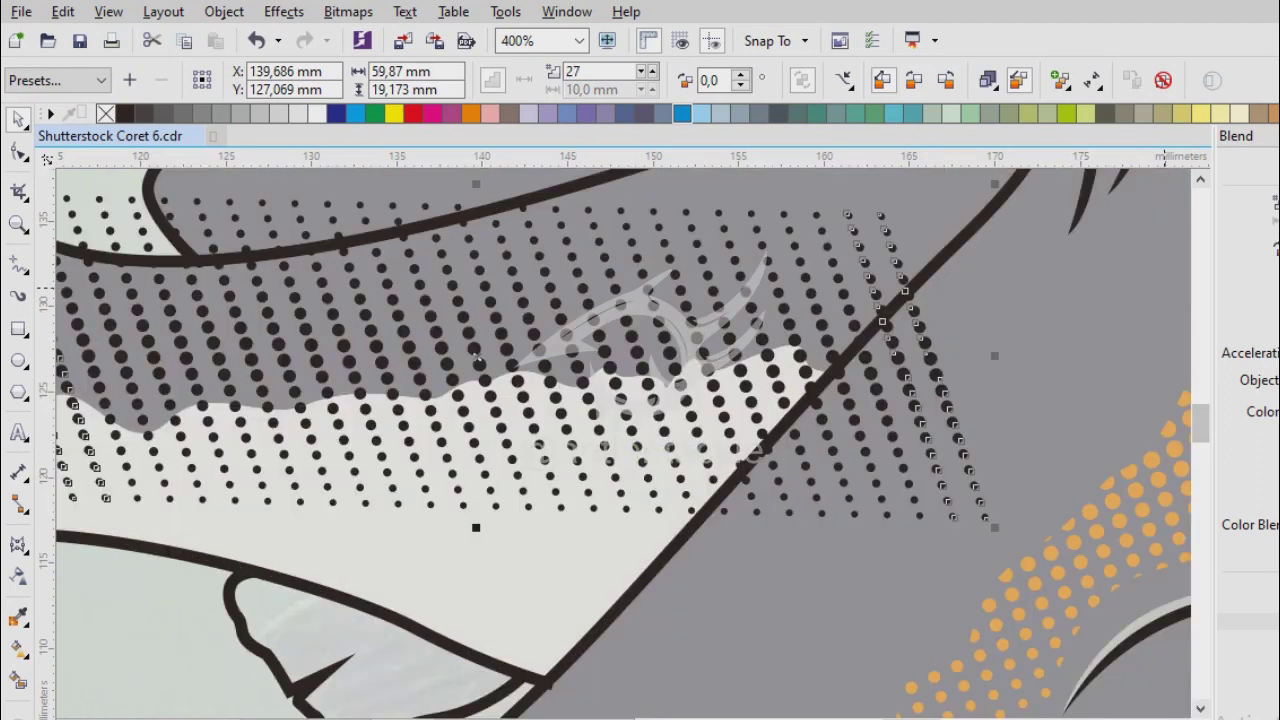
text(30)
key(Return)
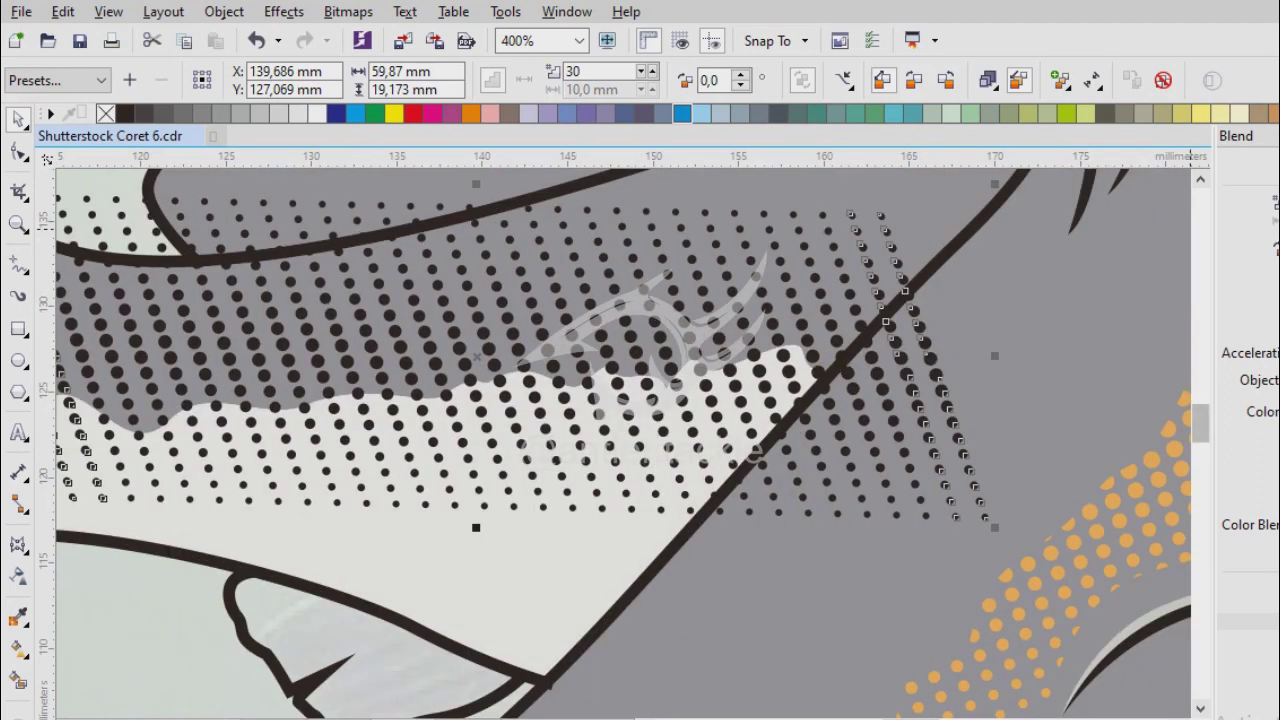
text(33)
key(Return)
click(973, 486)
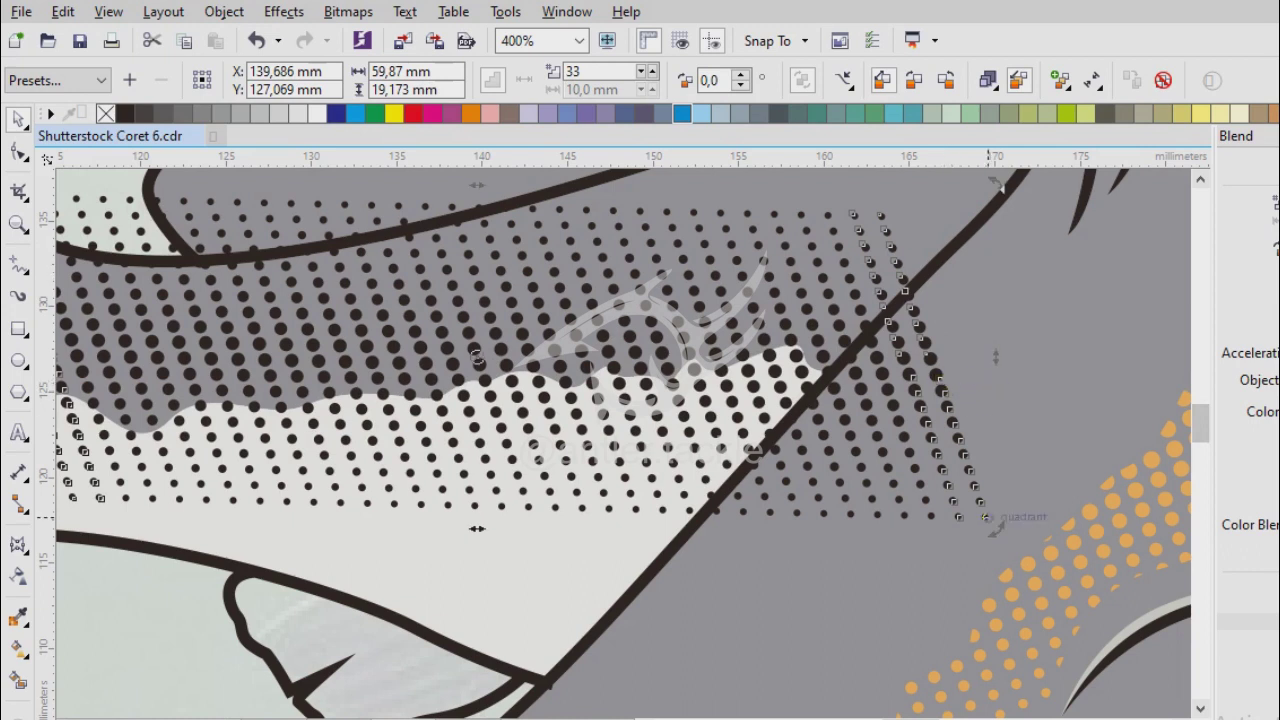
click(476, 354)
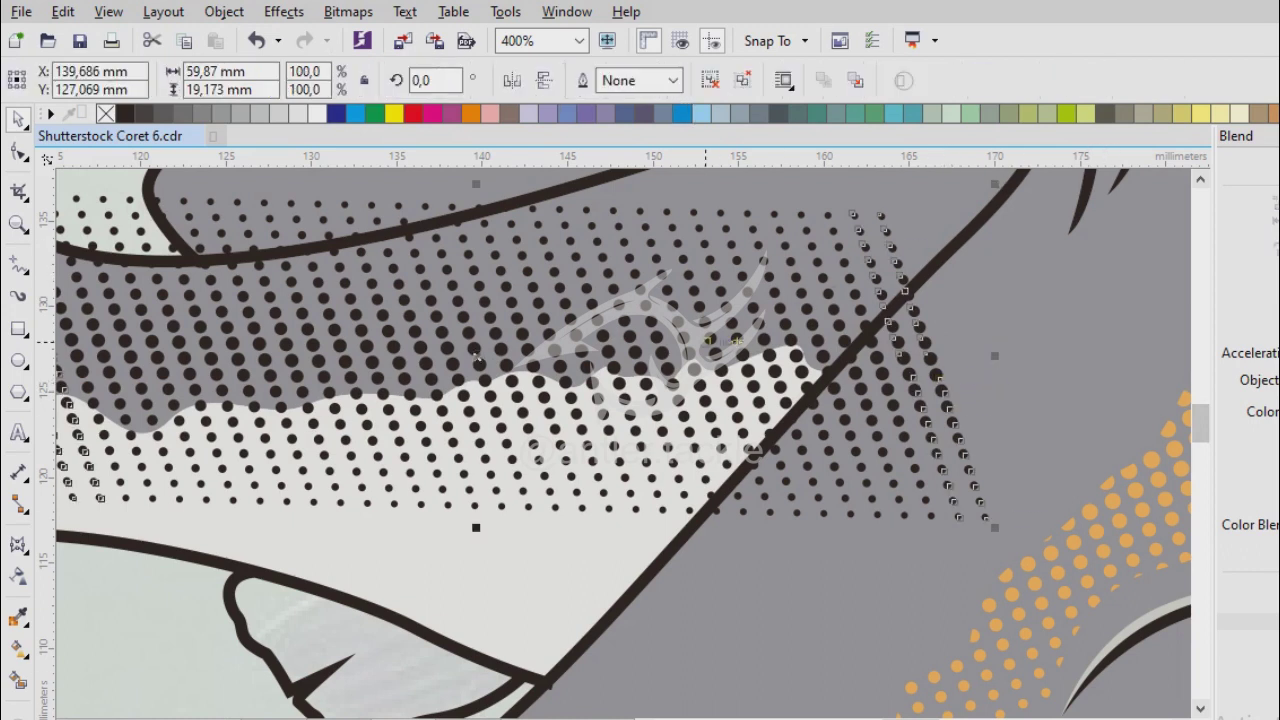
Outline the full clip shape in dark blue and the piece inside the light patch in light blue.
scroll(780, 449, up, 2)
click(744, 628)
right_click(336, 113)
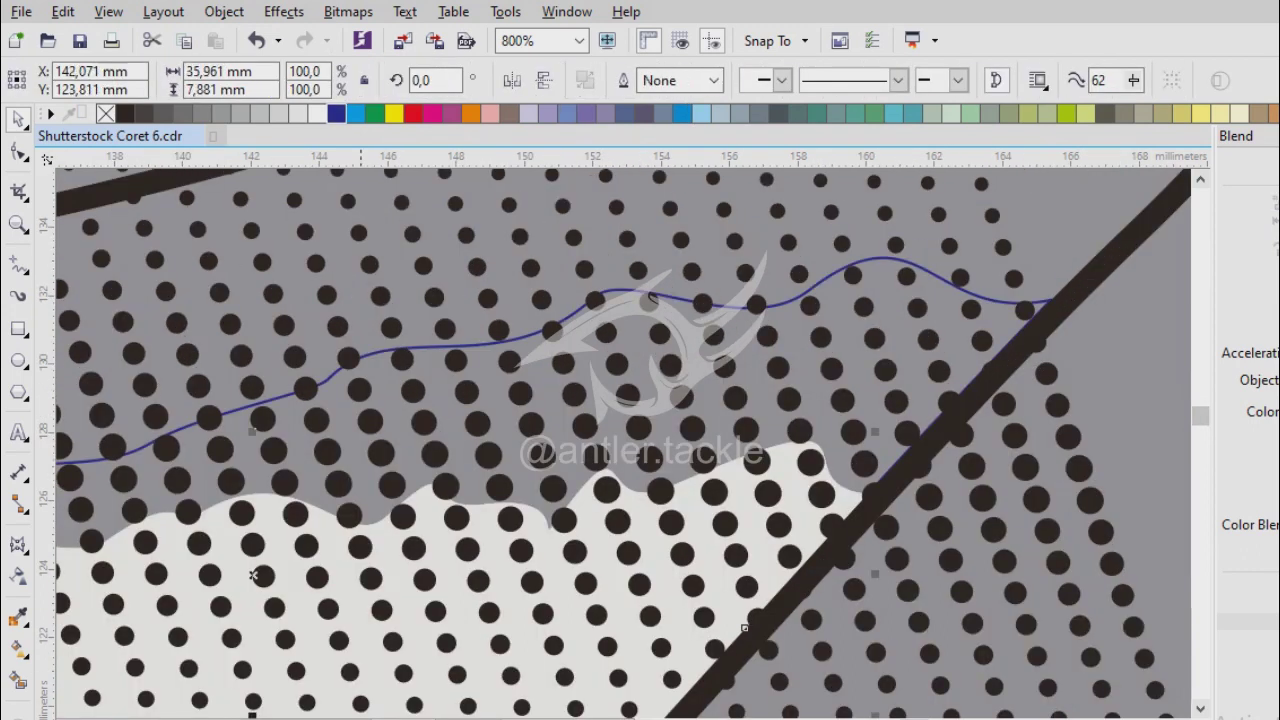
scroll(624, 441, up, 2)
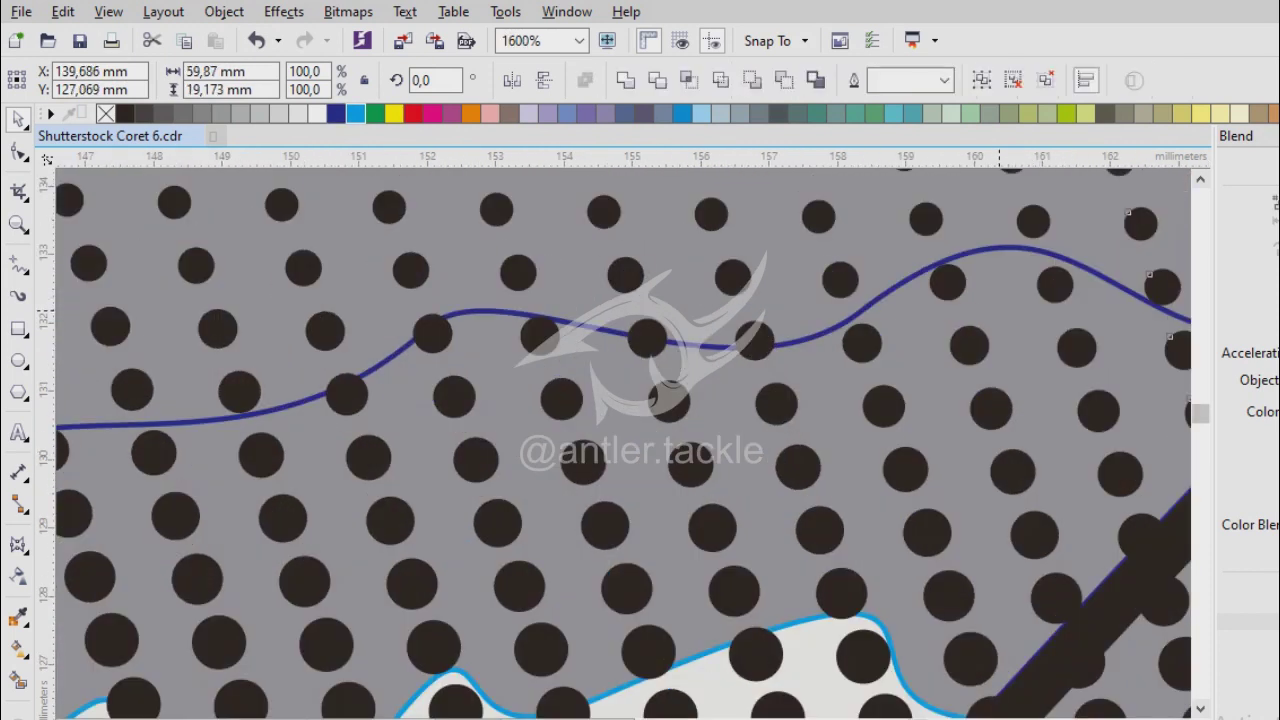
Intersect the dot blend with the dark blue clip shape and with the light blue clip shape.
scroll(963, 281, down, 4)
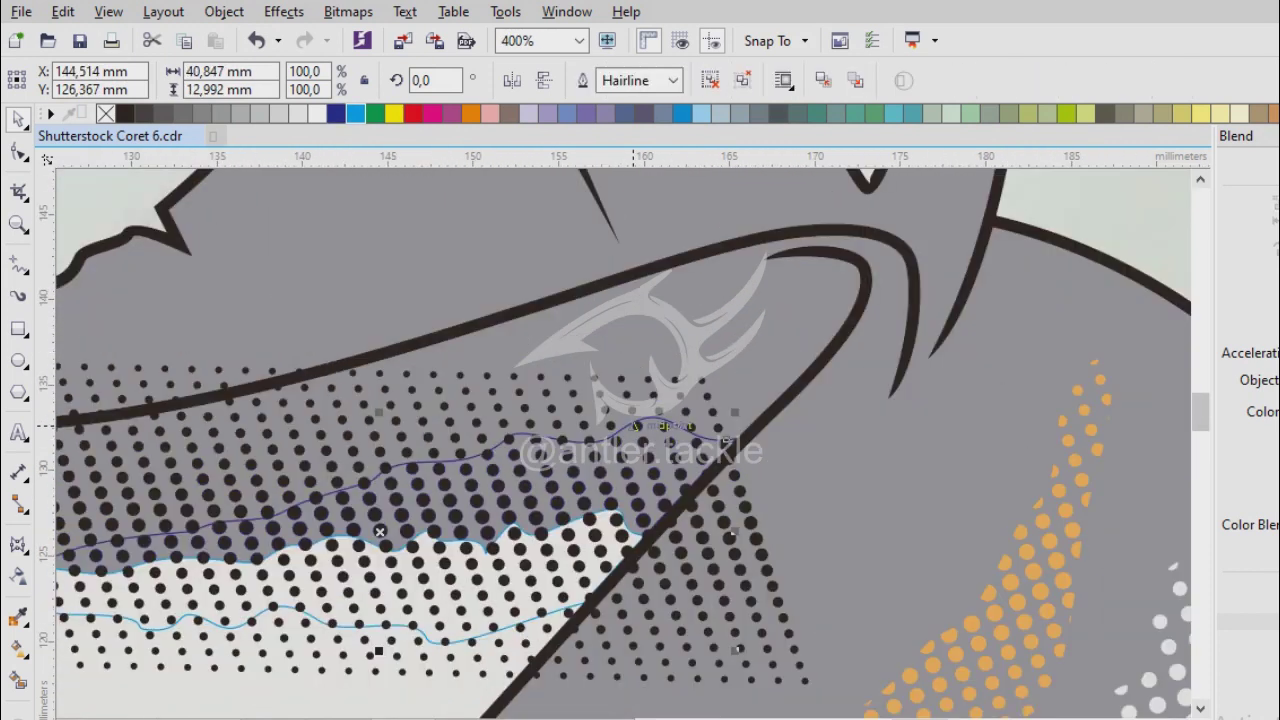
scroll(203, 293, up, 4)
shift+click(586, 480)
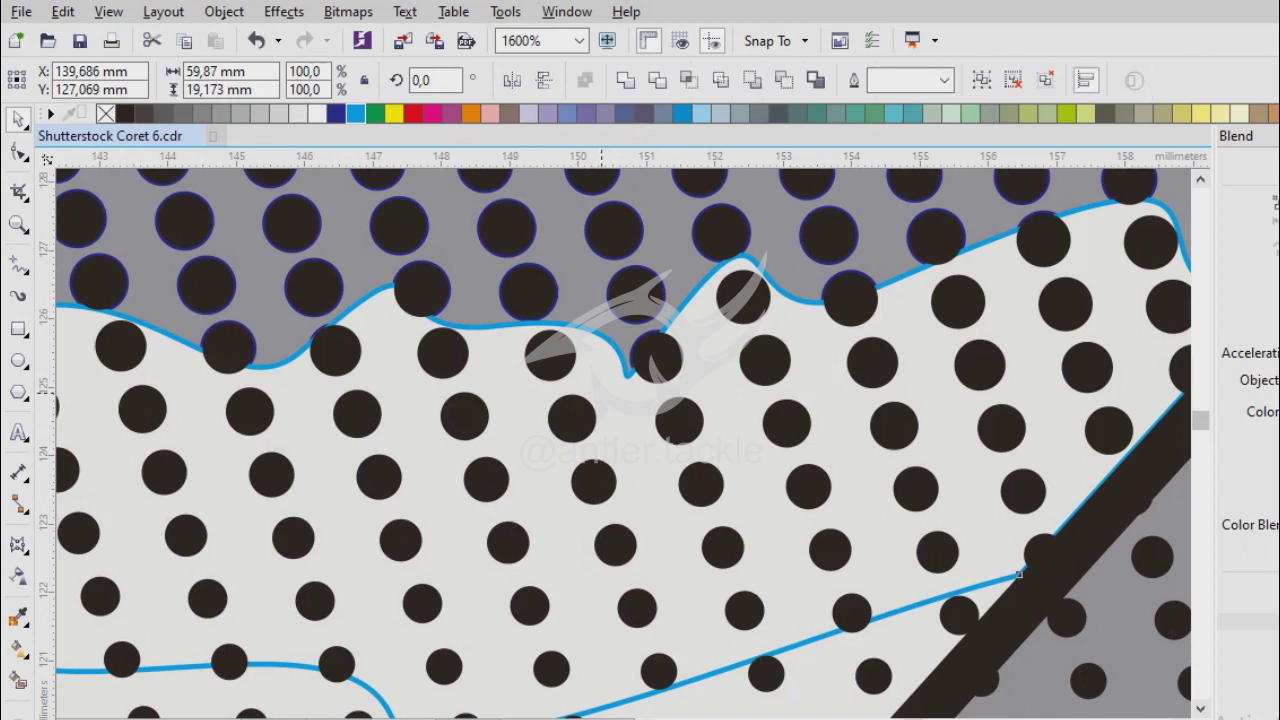
click(688, 80)
click(971, 431)
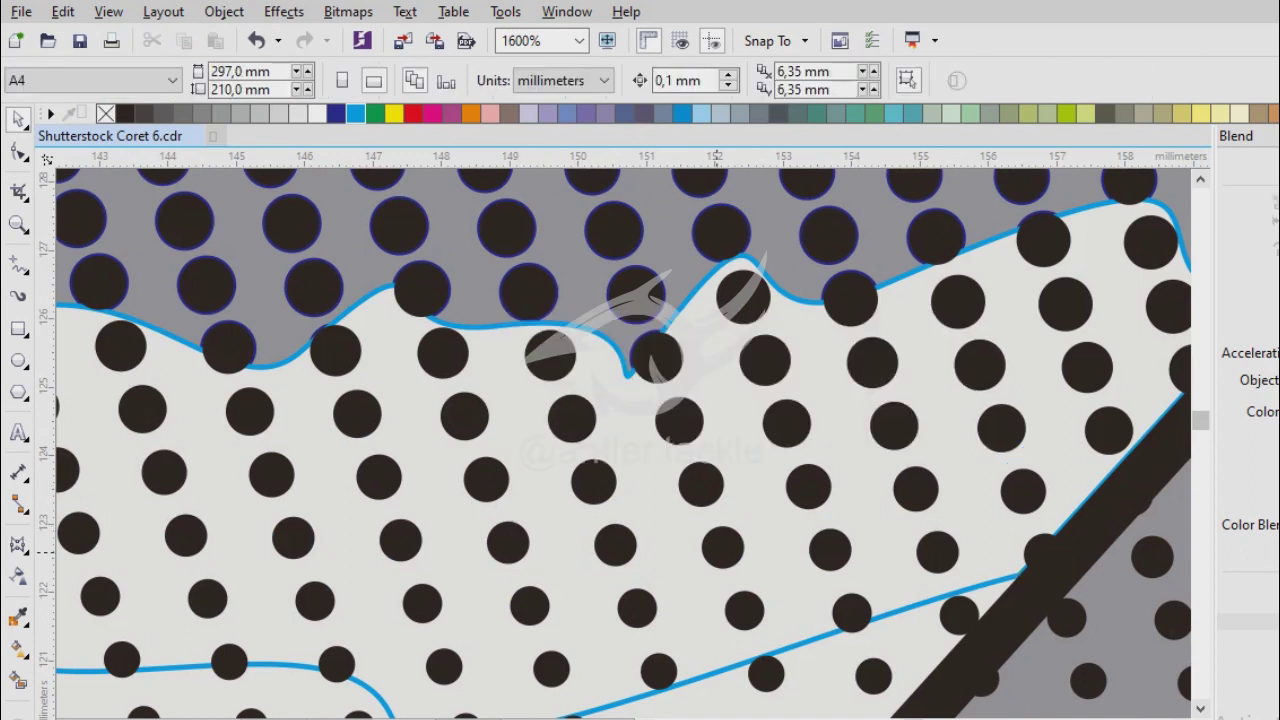
Delete the original dot blend and fill the blue-outlined clipped dots with the body grey.
click(608, 549)
click(536, 300)
scroll(536, 269, down, 1)
click(757, 443)
key(Delete)
scroll(757, 443, down, 1)
click(757, 450)
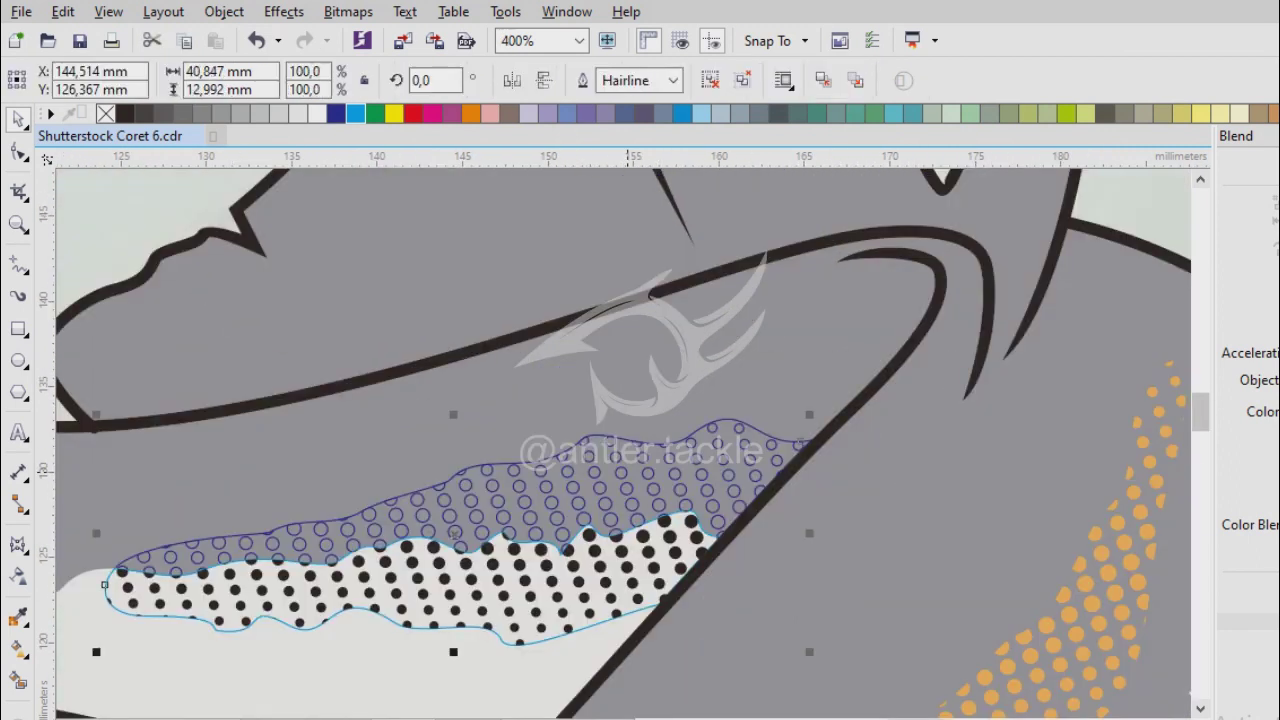
click(630, 476)
click(610, 470)
scroll(600, 465, up, 1)
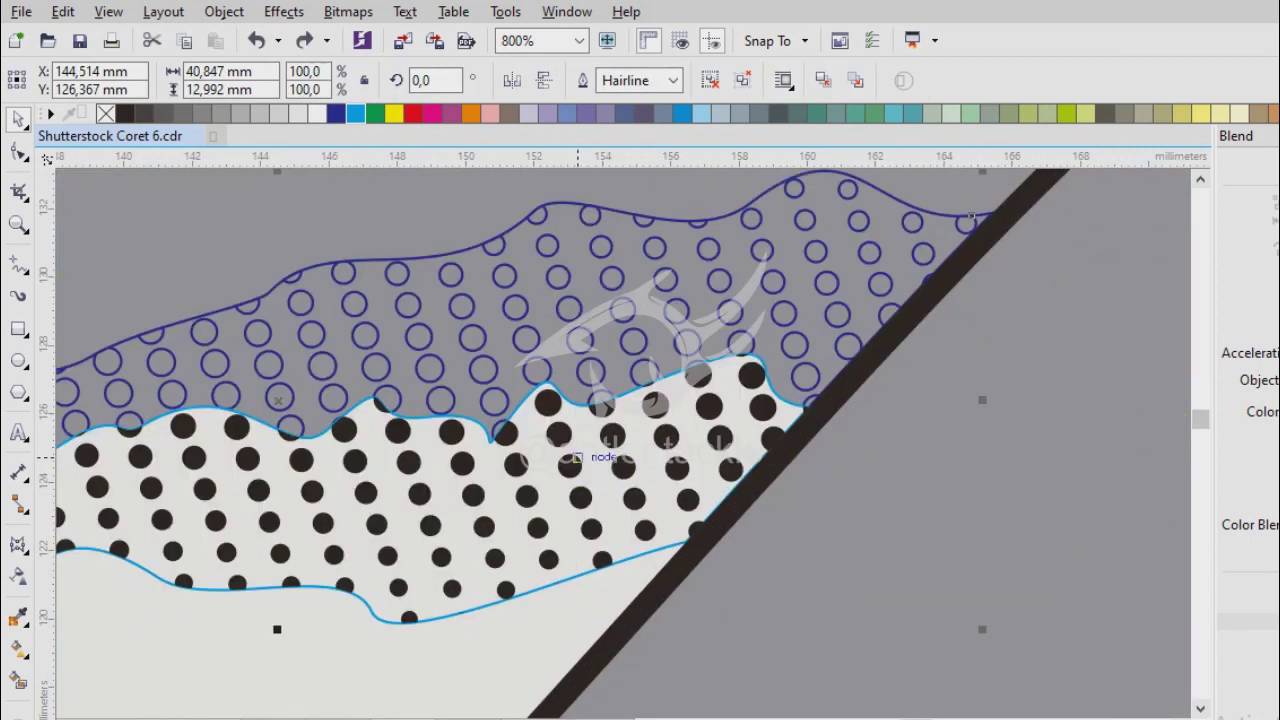
click(604, 632)
click(605, 372)
key(ctrl+z)
key(ctrl+shift+z)
key(ctrl+shift+z)
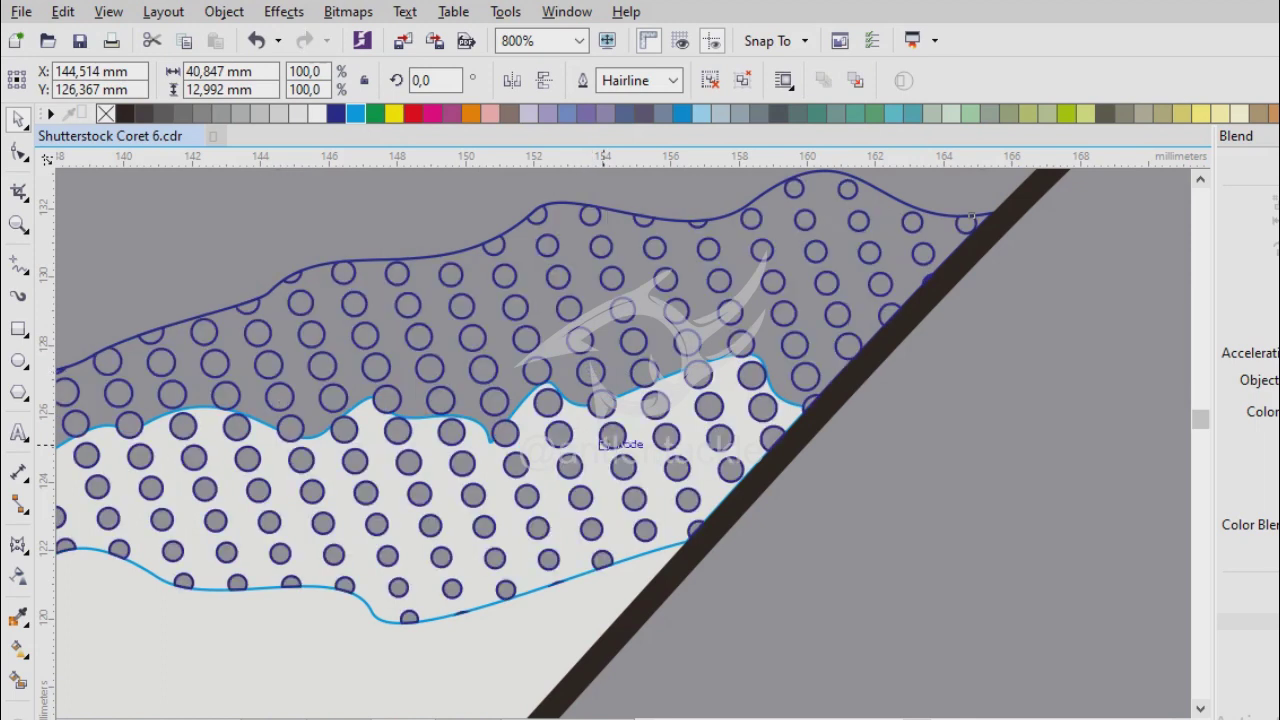
key(ctrl+z)
Fill the dots above the light patch with the darker light-grey swatch colour and remove their dark blue outlines and guide shape.
click(538, 527)
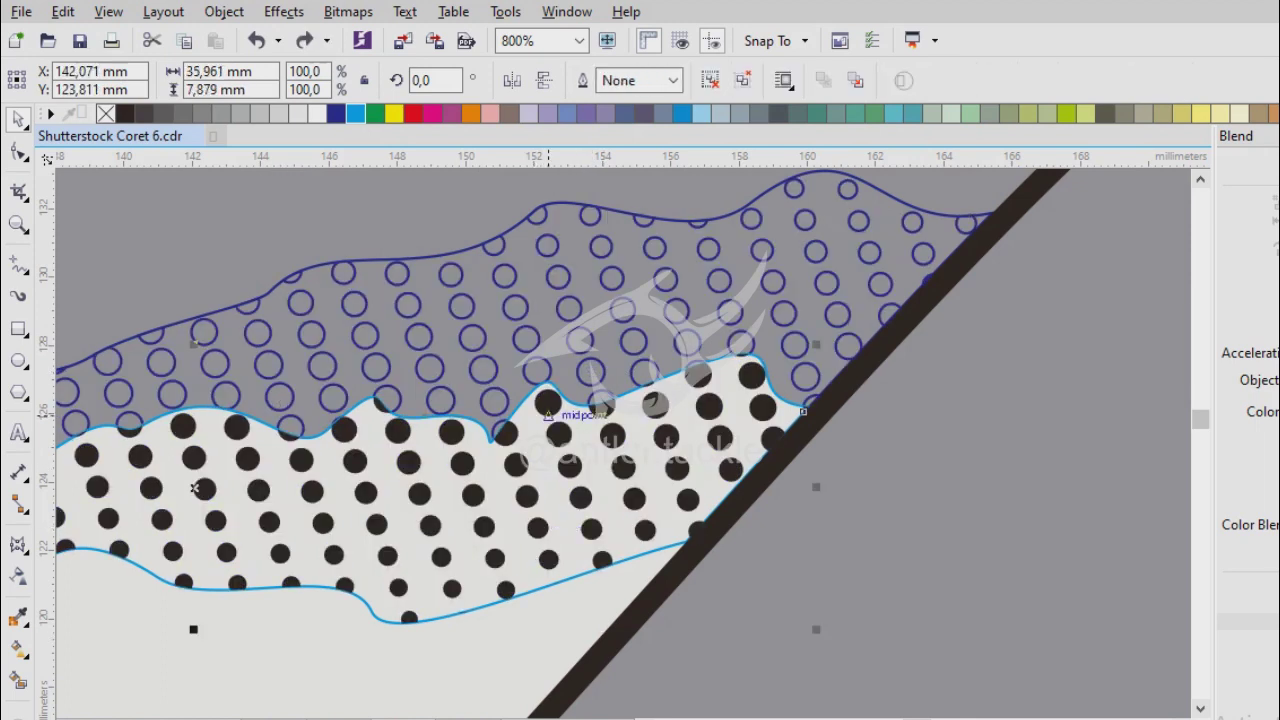
click(570, 383)
key(ctrl+shift+z)
key(ctrl+shift+z)
key(ctrl+shift+z)
key(ctrl+shift+z)
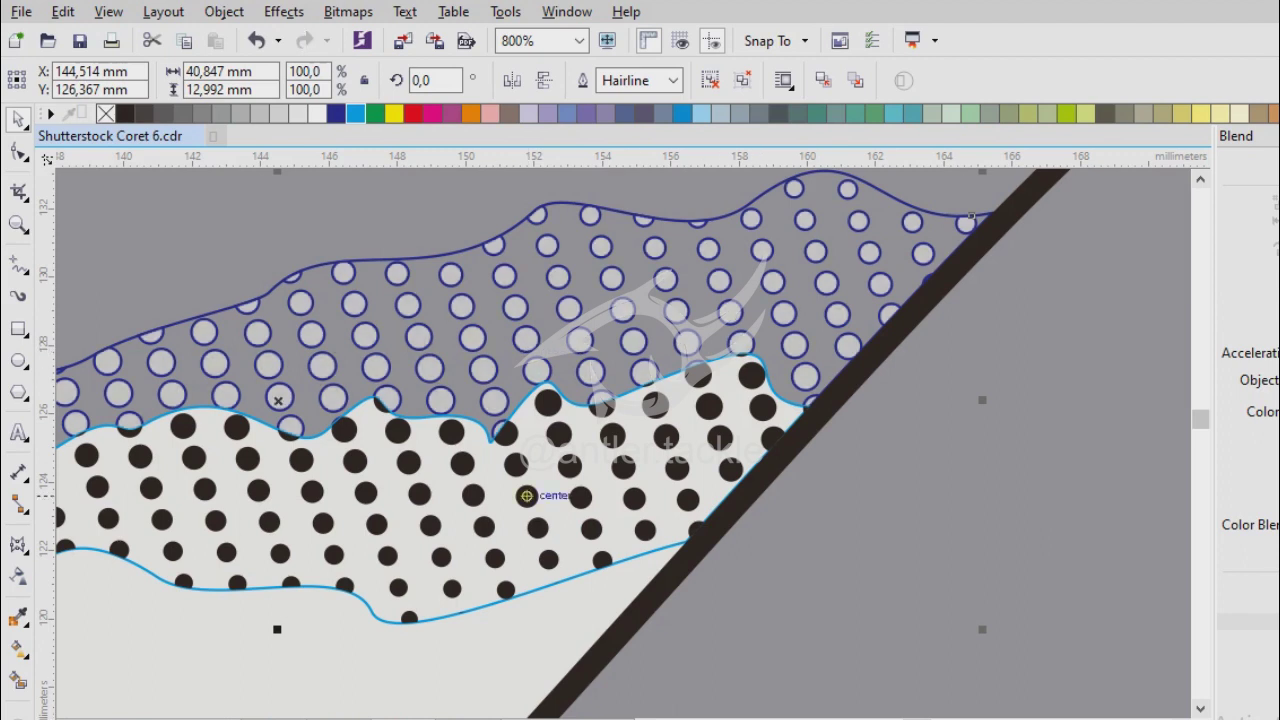
key(ctrl+shift+z)
key(ctrl+shift+z)
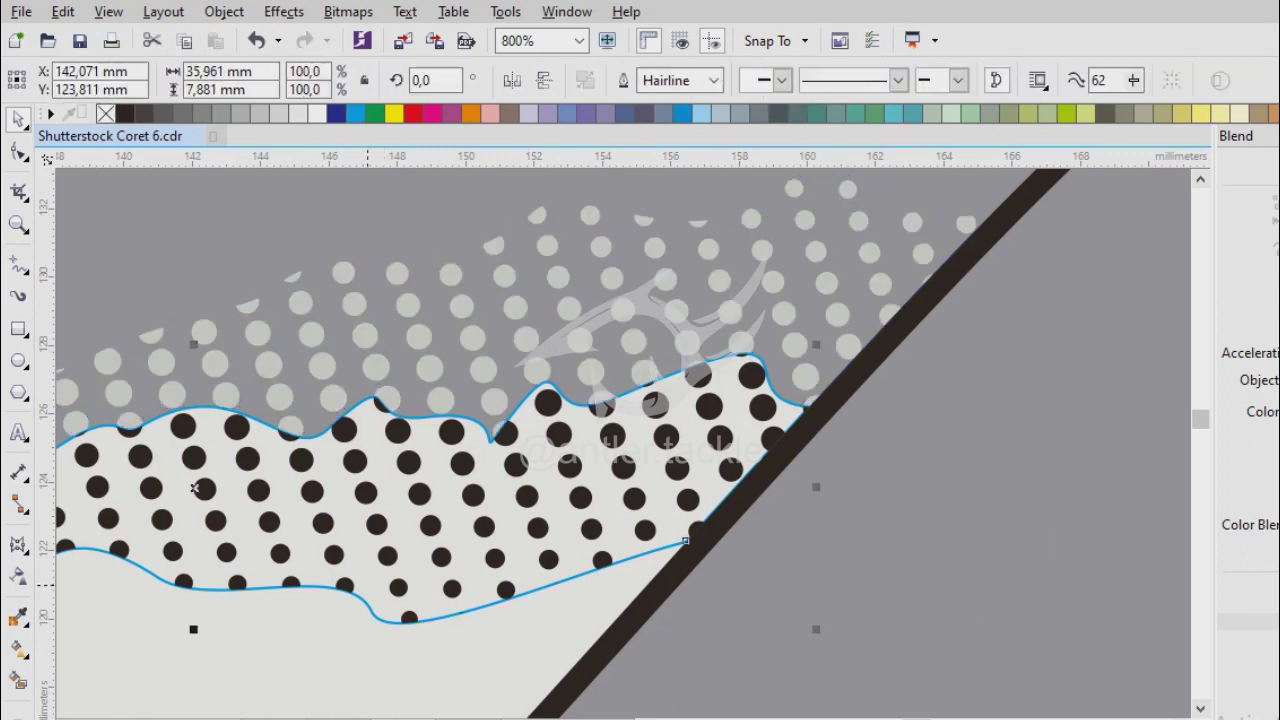
Remove the light blue guide outline and fill the dots inside the light patch with the body grey.
key(ctrl+shift+z)
key(ctrl+shift+z)
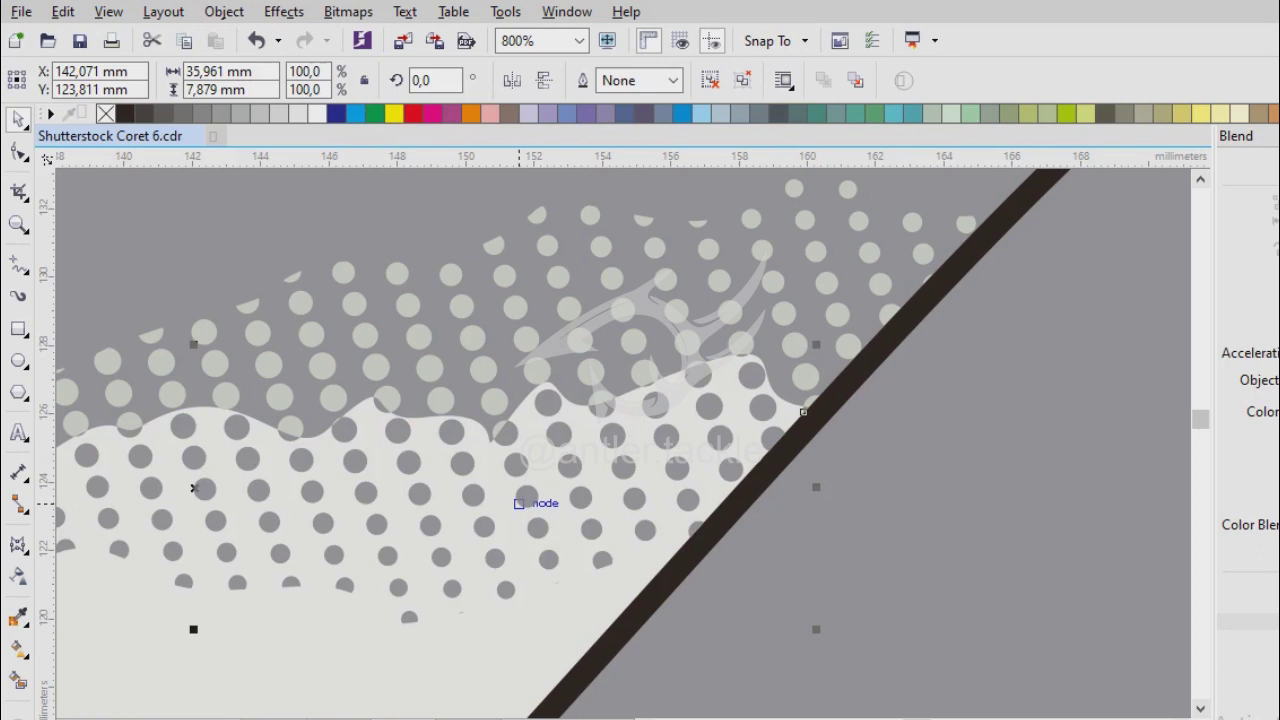
key(F3)
key(ctrl+shift+z)
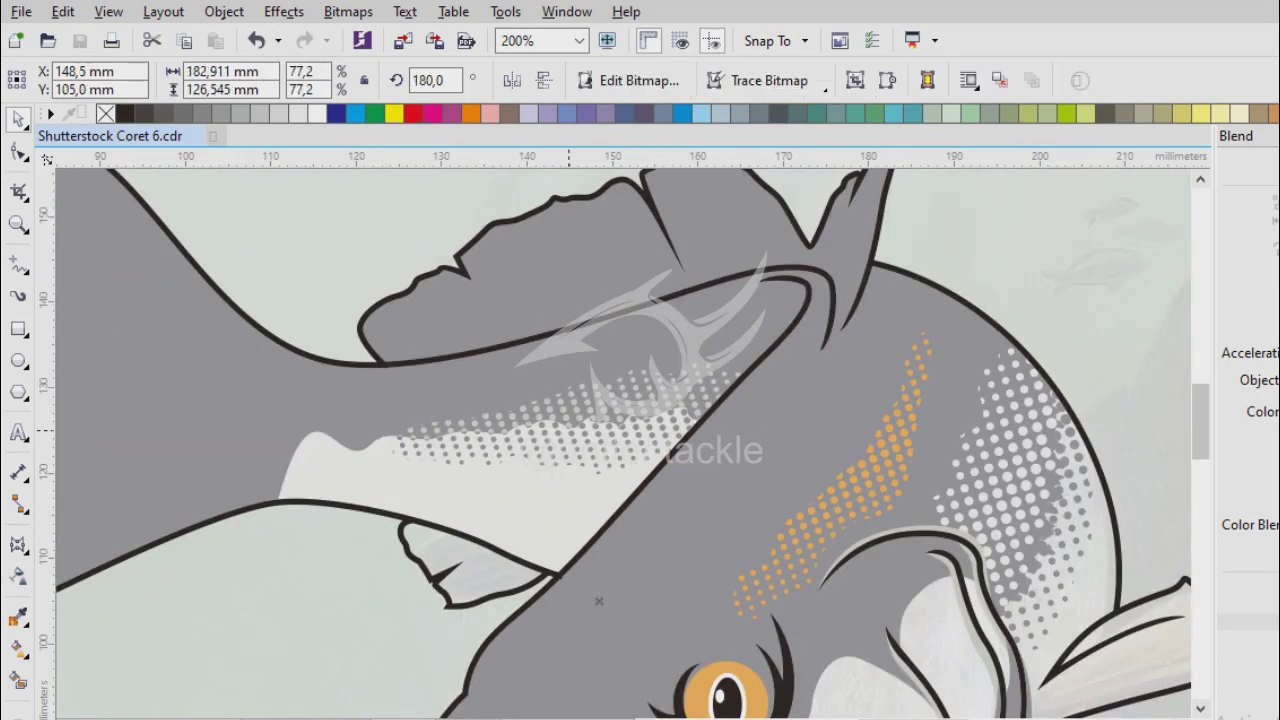
Draw a closed freehand wavy band about 50 by 14 mm along the back, between the upper fin and the flank dots.
key(F5)
scroll(280, 316, up, 2)
drag(416, 458, 510, 466)
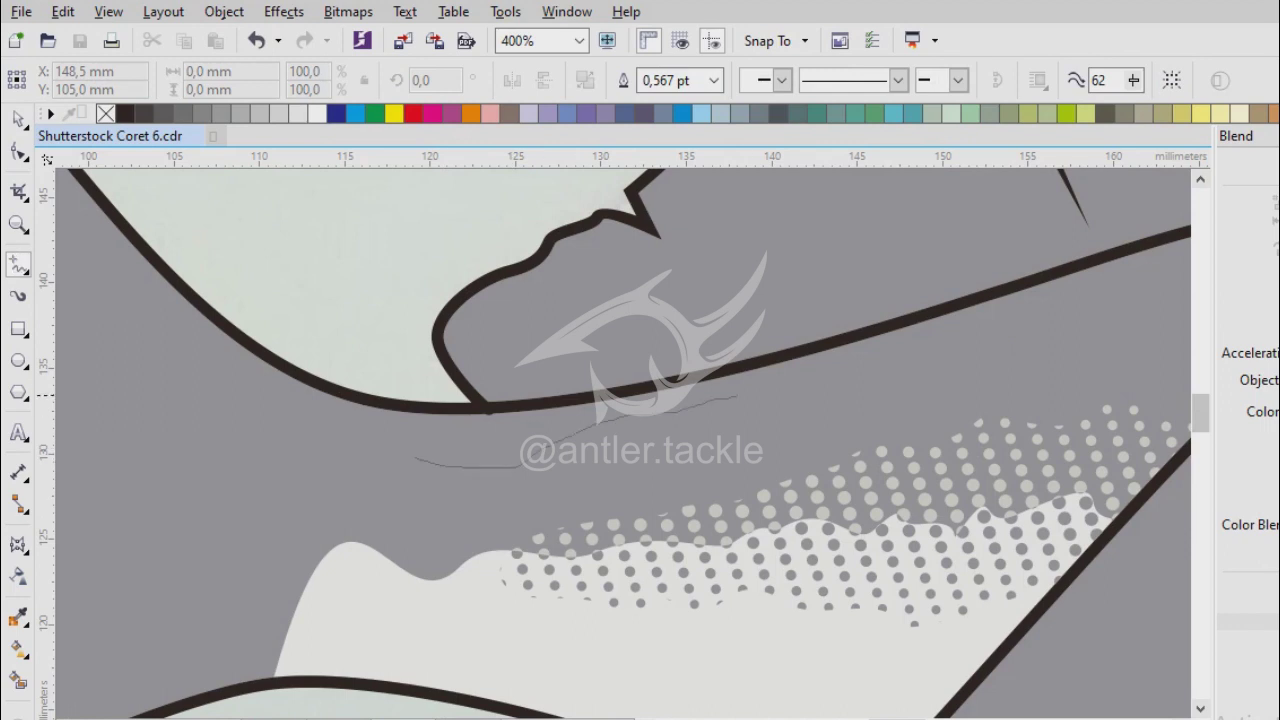
scroll(1118, 345, down, 2)
mouse_move(1118, 342)
mouse_down()
mouse_move(768, 432)
mouse_move(949, 378)
mouse_move(590, 432)
mouse_up()
scroll(1052, 346, up, 2)
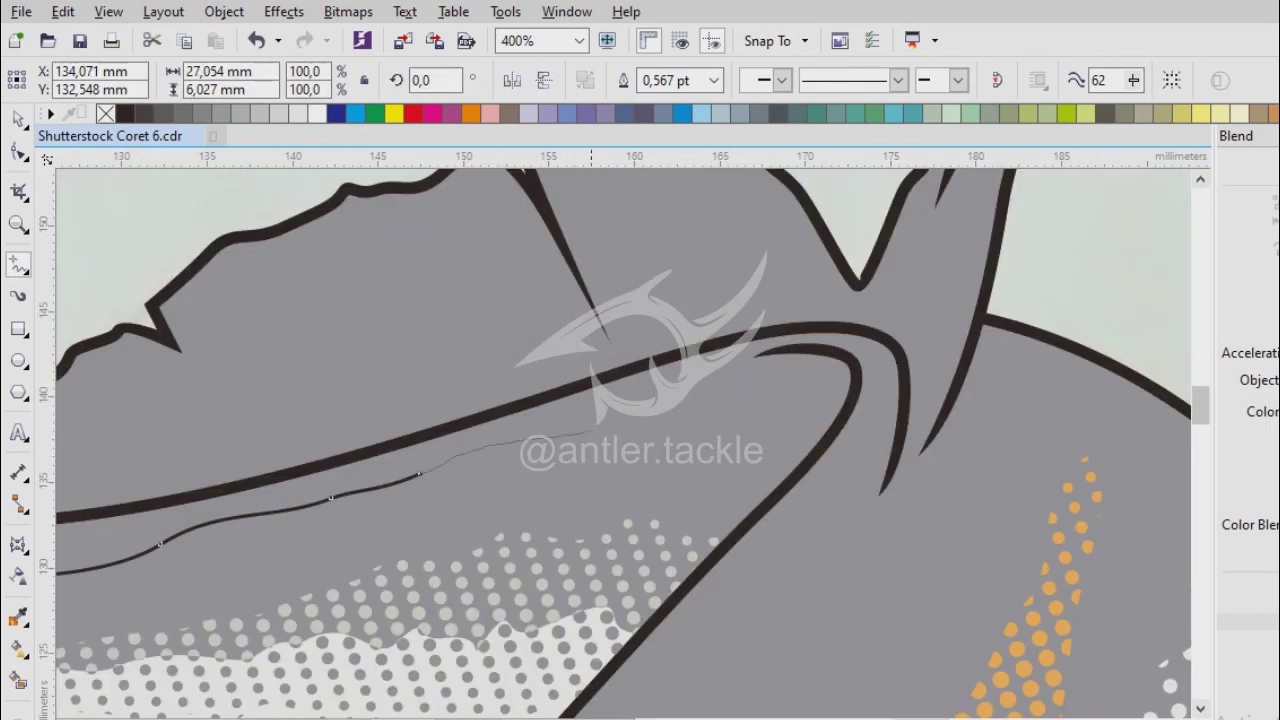
drag(330, 545, 365, 445)
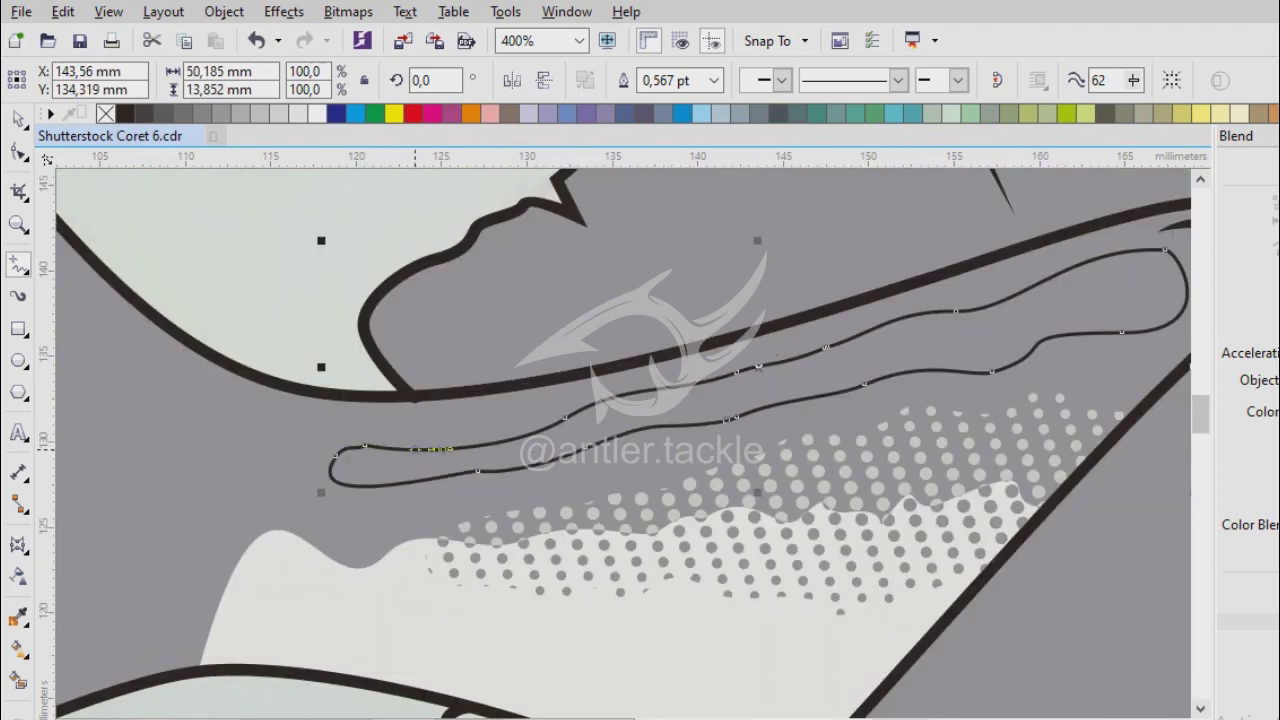
Copy the angled dot strip to the band's tail end, scale it to 62.5% and duplicate it at the head end.
key(F3)
key(F3)
key(F3)
key(space)
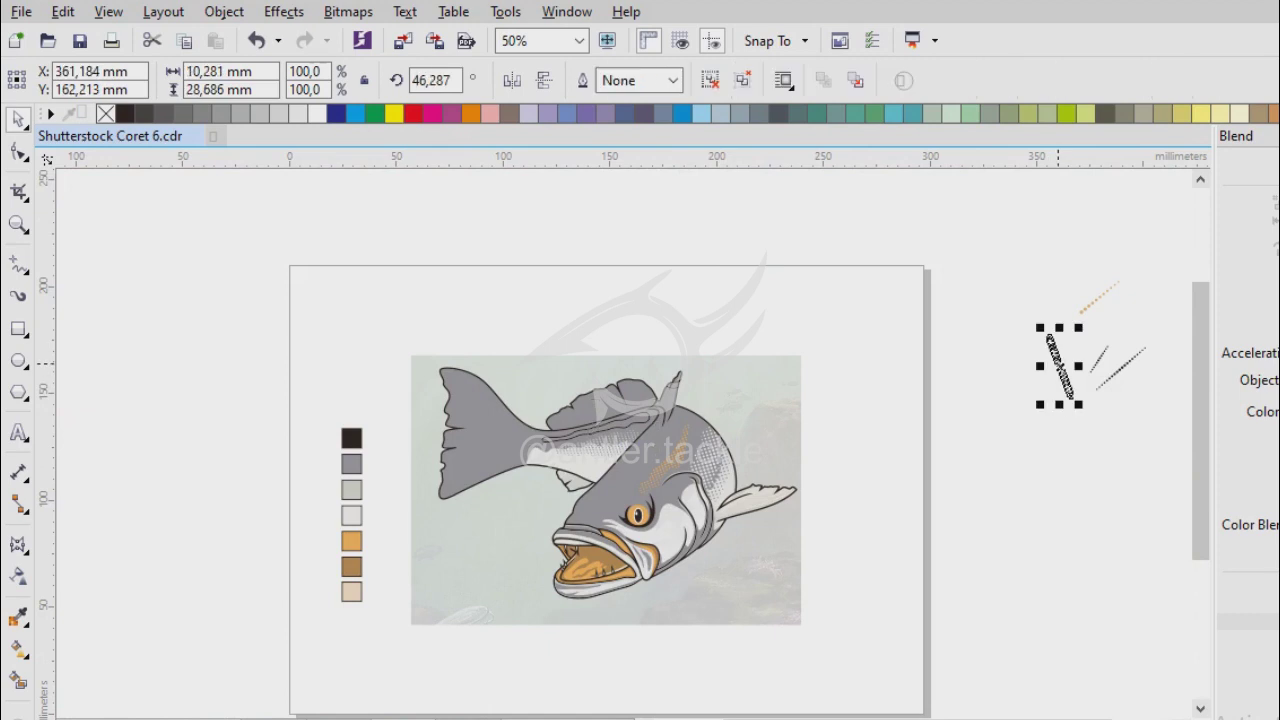
scroll(571, 453, up, 3)
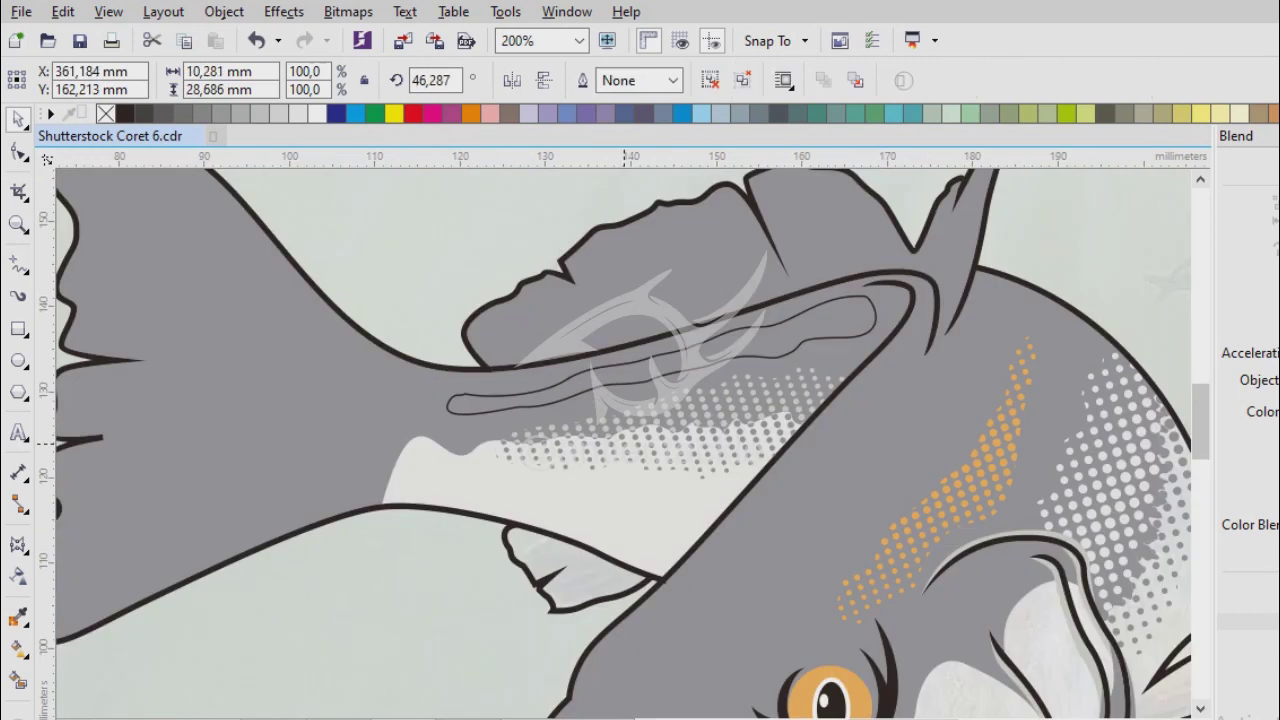
scroll(672, 365, down, 2)
click(573, 410)
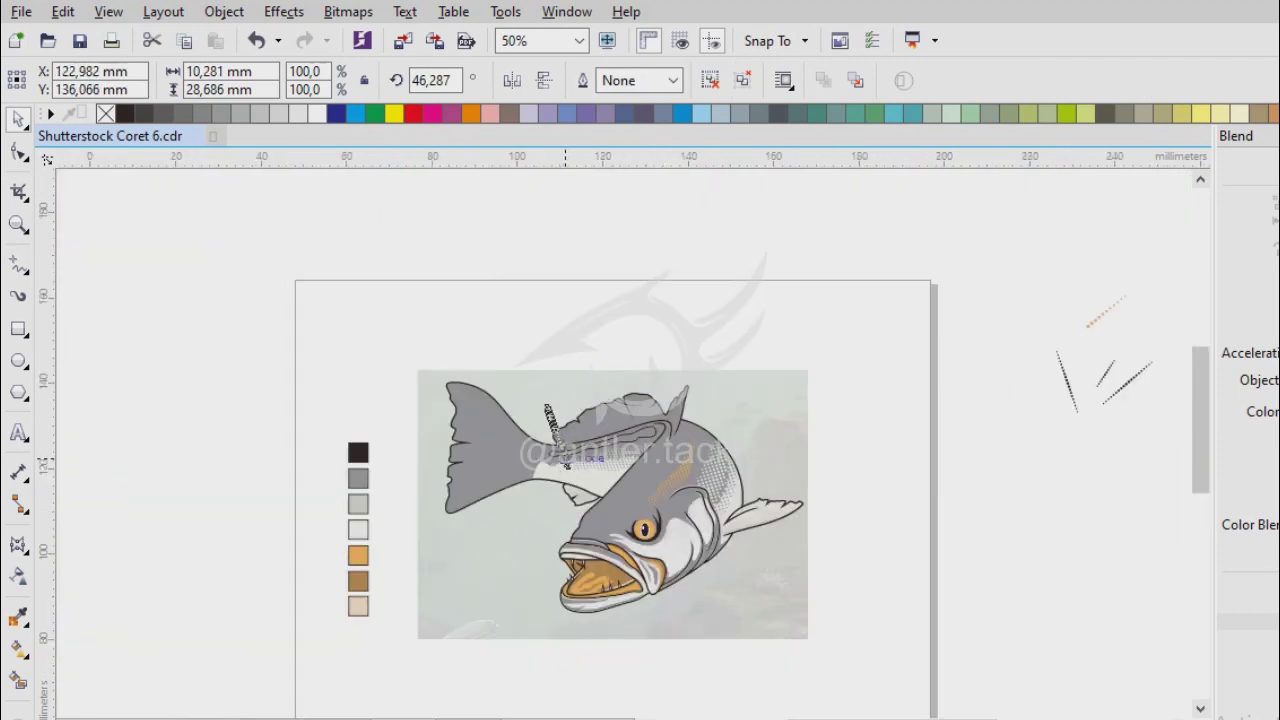
scroll(575, 409, up, 3)
drag(616, 337, 1068, 448)
scroll(509, 351, down, 1)
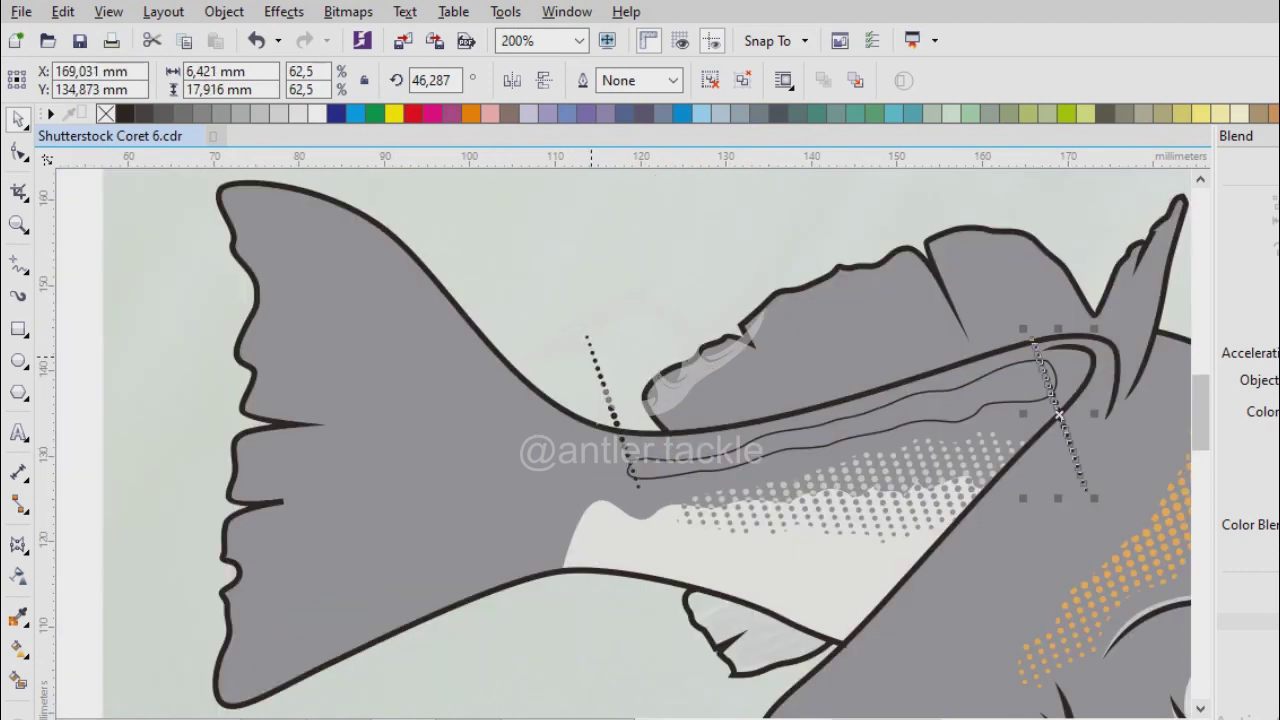
Blend the two dot strips across the wavy back band with 35 steps.
text(35)
key(Return)
scroll(547, 370, up, 1)
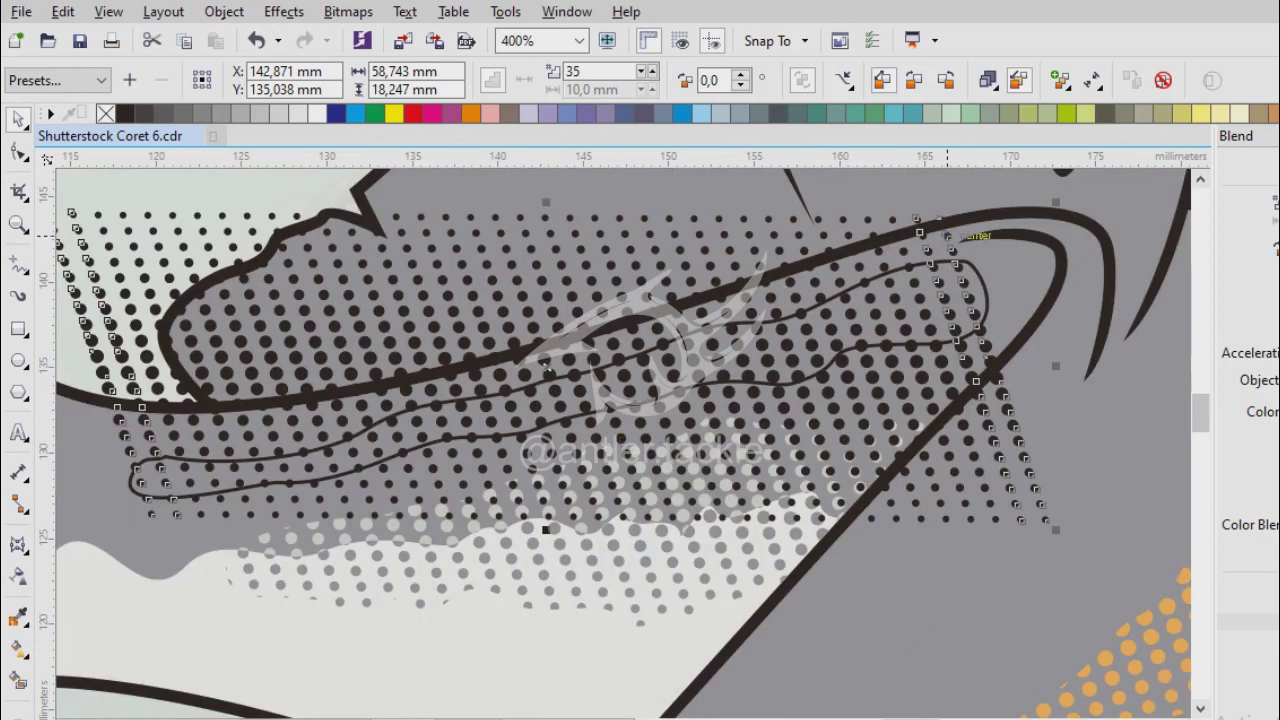
key(space)
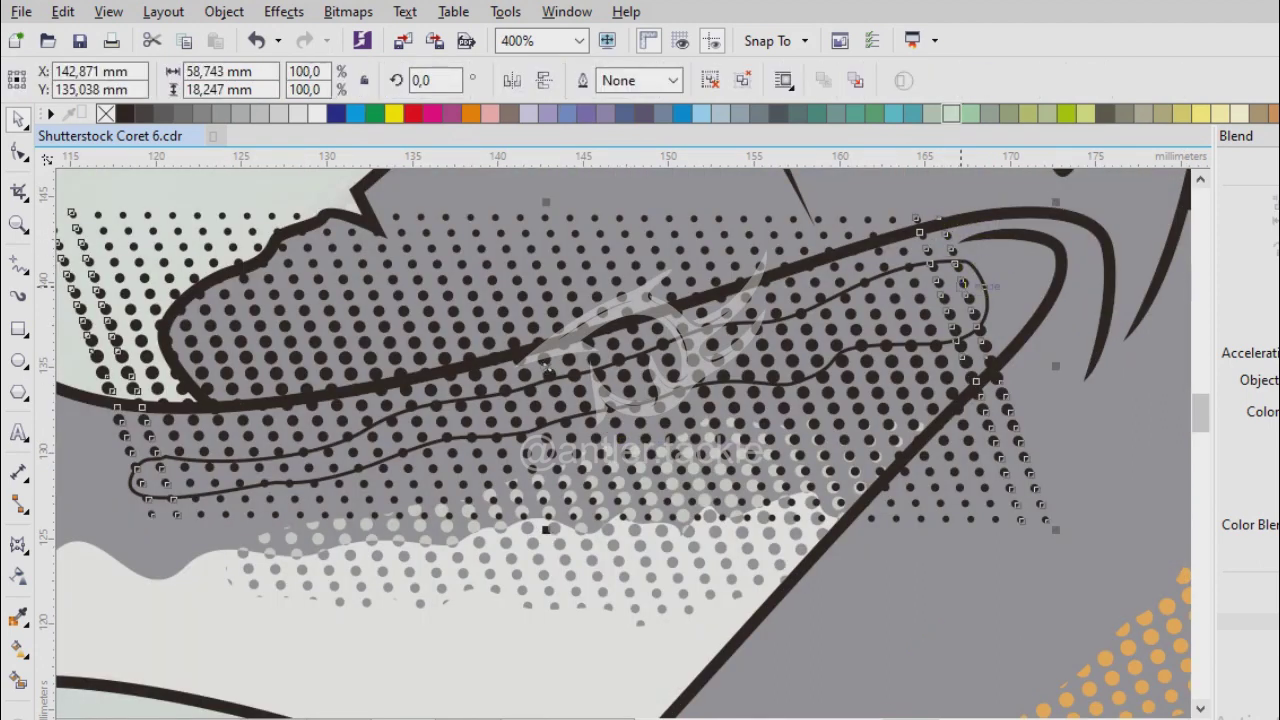
Intersect the dot blend with the wavy back band and remove the original blend and the guide outline.
scroll(547, 369, up, 2)
key(Escape)
key(Tab)
key(Tab)
key(Tab)
key(Tab)
key(ctrl+z)
key(Tab)
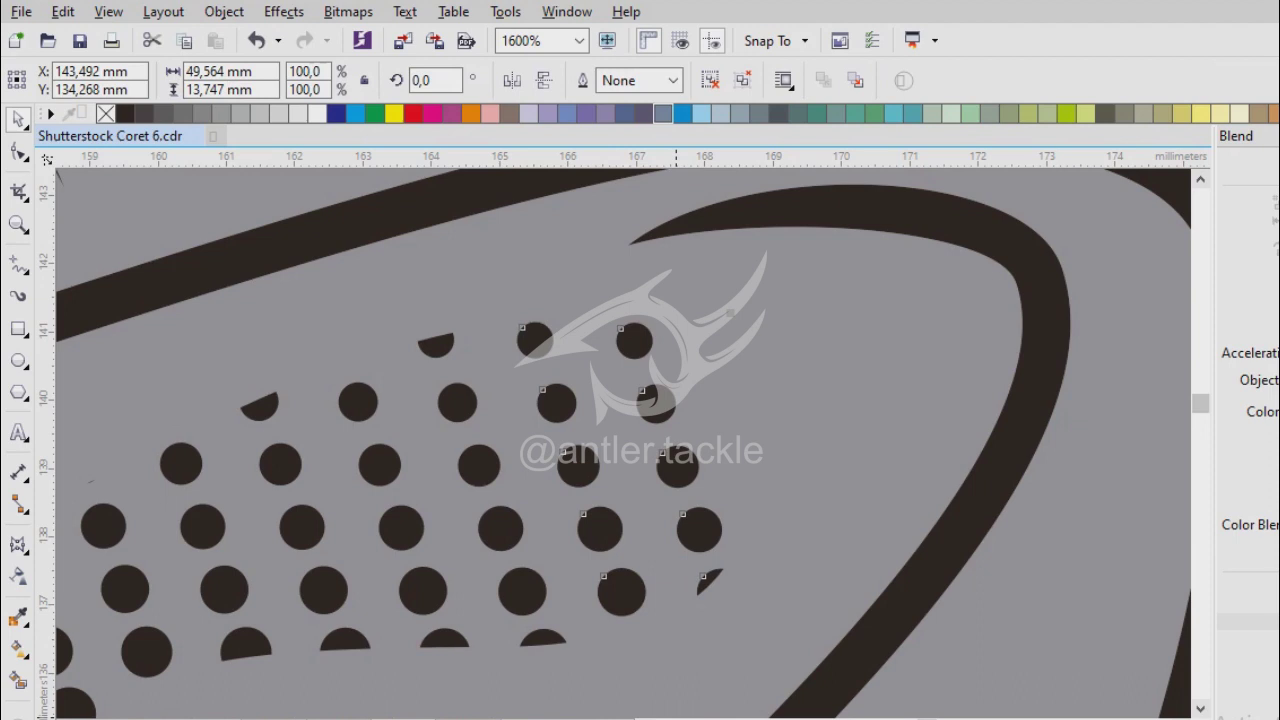
Fill the clipped dots along the back with the orange swatch colour.
scroll(620, 440, down, 8)
key(Tab)
key(Escape)
Draw a closed freehand wavy outline about 32 by 5 mm inside the light flank patch, above the small lower fin.
scroll(620, 440, up, 4)
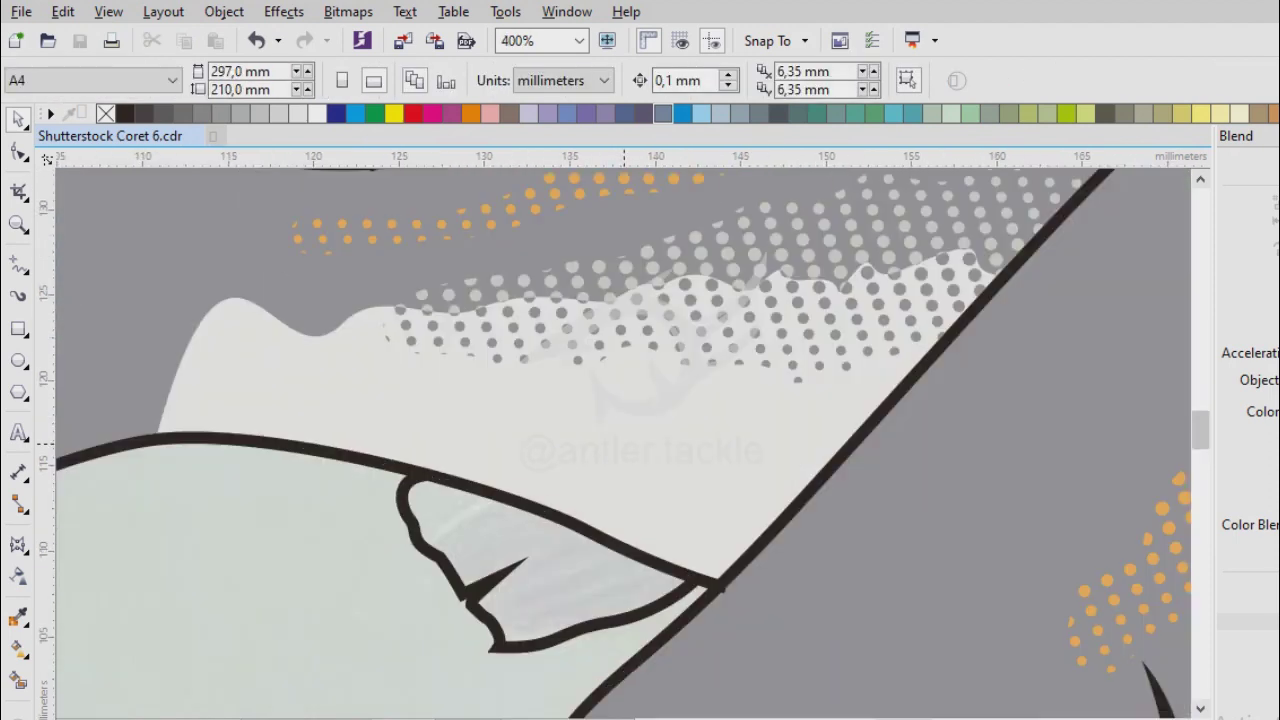
key(F5)
drag(237, 375, 558, 410)
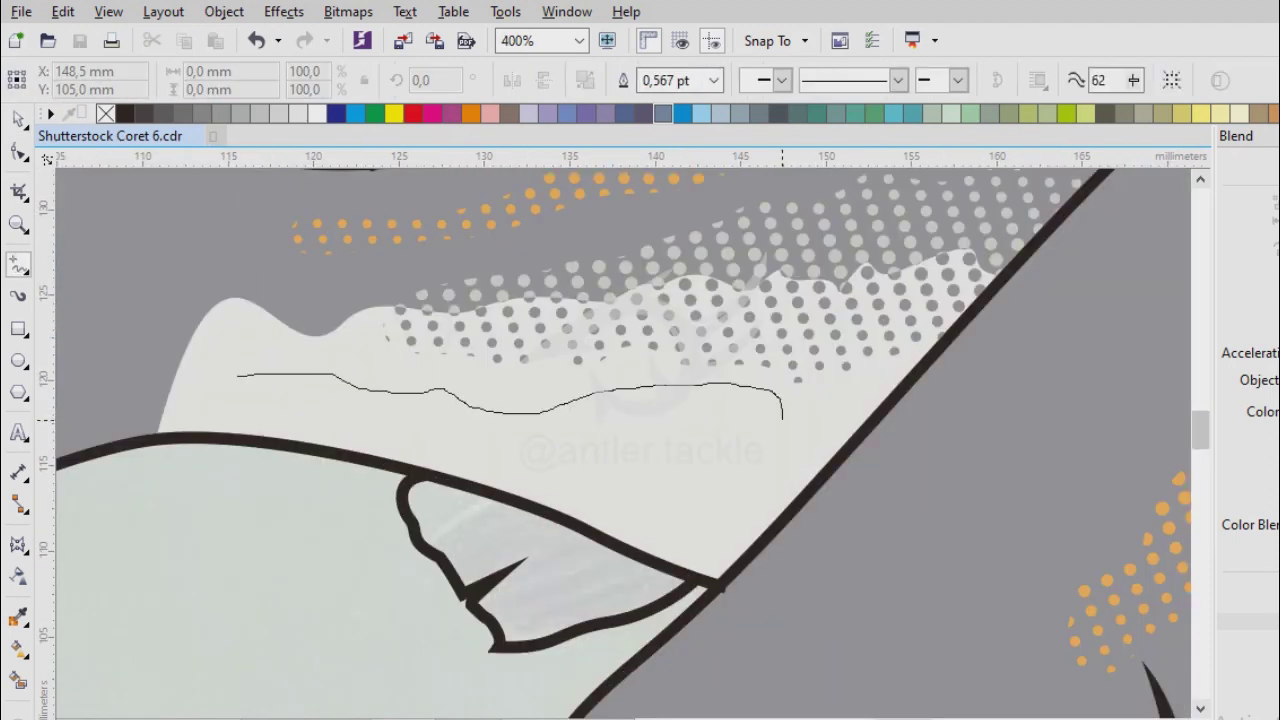
drag(612, 450, 236, 388)
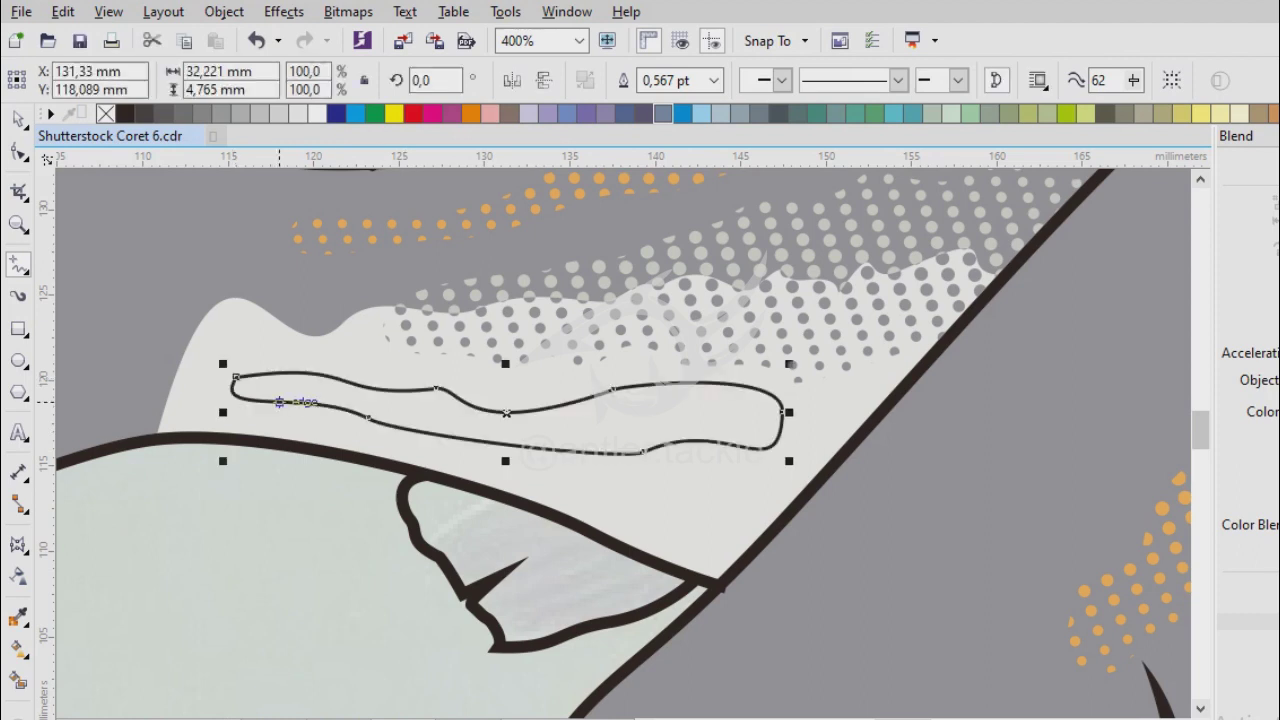
Position the black dot halftone blends over the wavy closed outline on the pale belly area near the tail.
scroll(620, 440, down, 4)
key(Tab)
key(Escape)
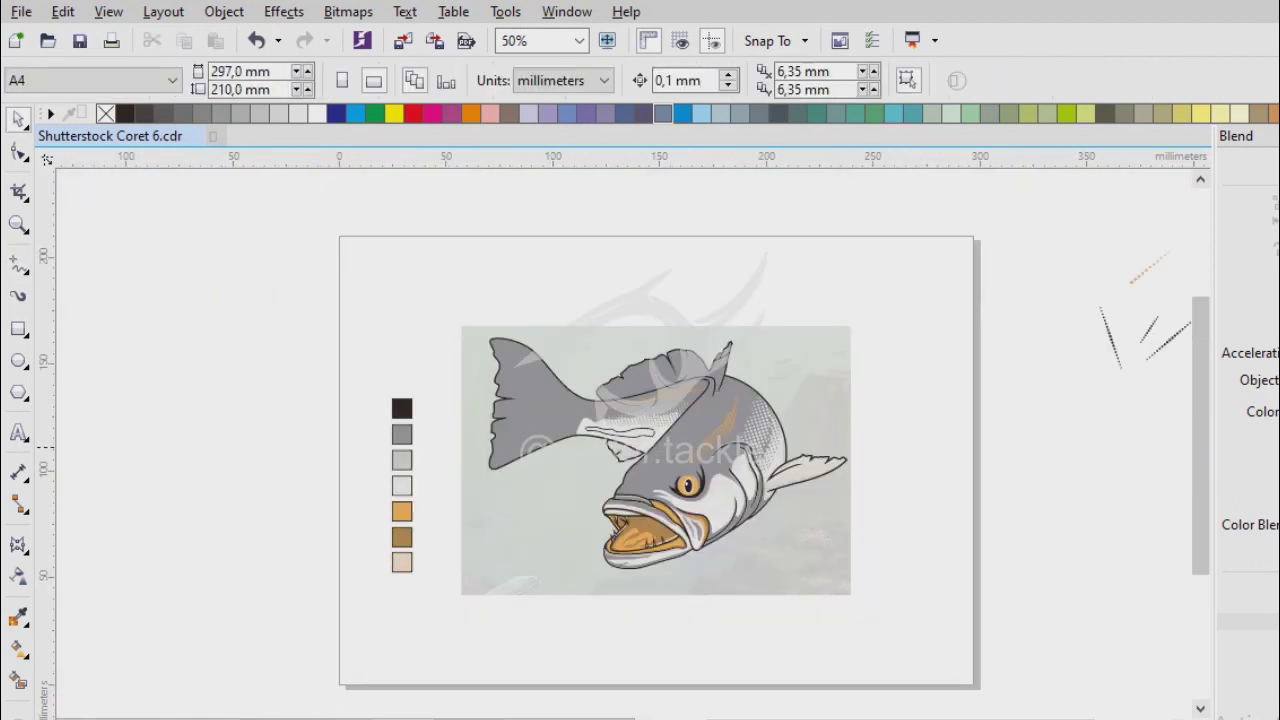
scroll(655, 442, up, 1)
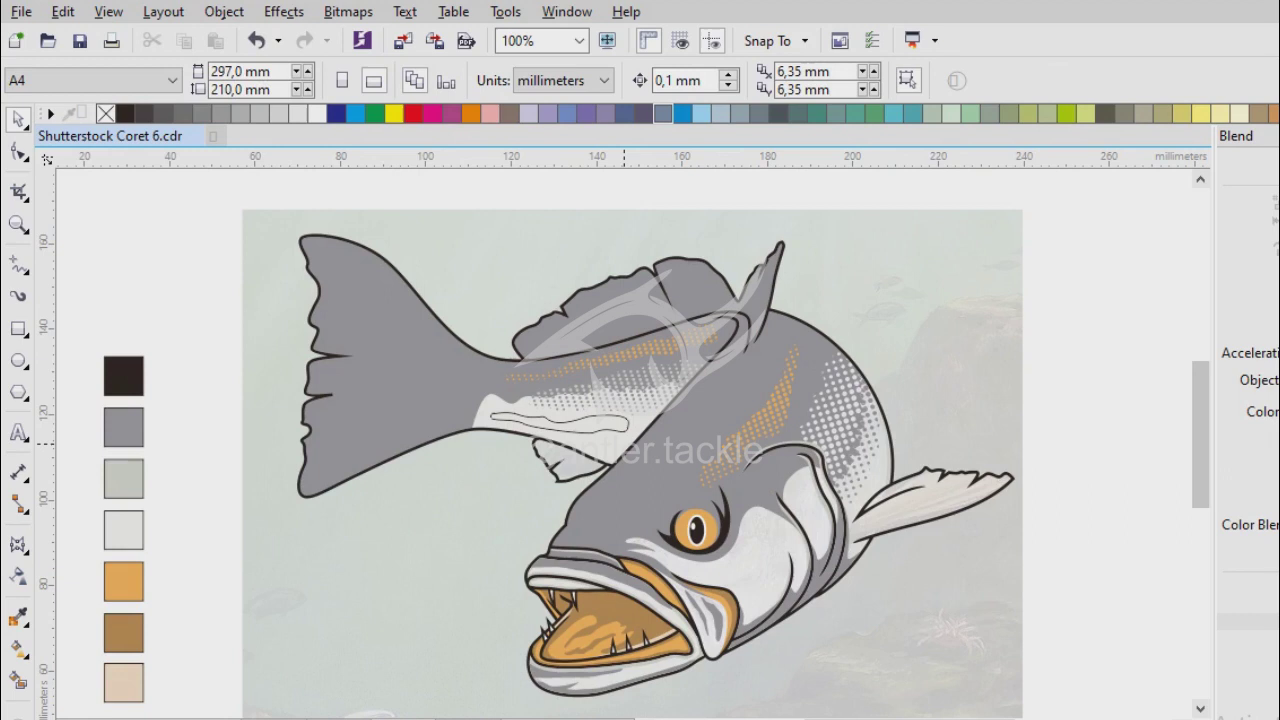
scroll(600, 434, up, 2)
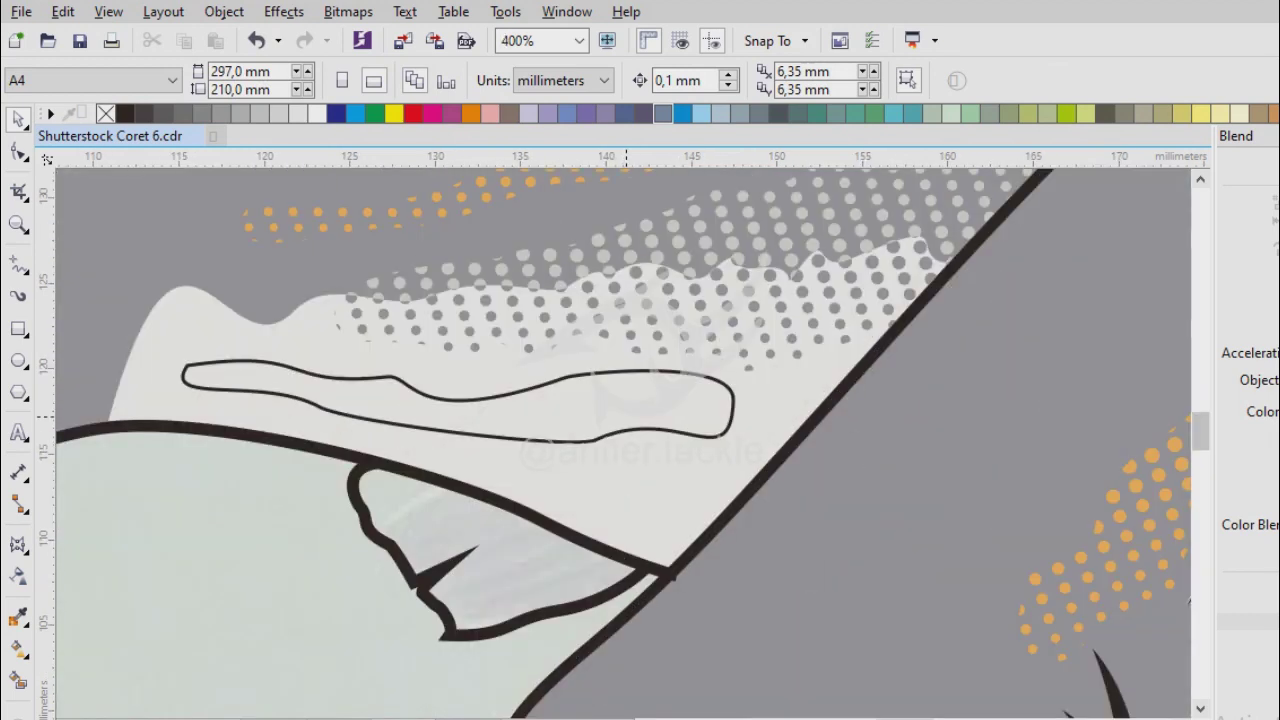
scroll(448, 480, down, 3)
click(940, 375)
drag(940, 372, 420, 477)
scroll(420, 480, up, 2)
mouse_move(693, 340)
mouse_down()
mouse_move(643, 487)
mouse_move(660, 452)
mouse_up()
mouse_move(627, 520)
mouse_down()
mouse_move(646, 440)
mouse_move(876, 372)
mouse_up()
shift+click(660, 486)
drag(660, 486, 880, 400)
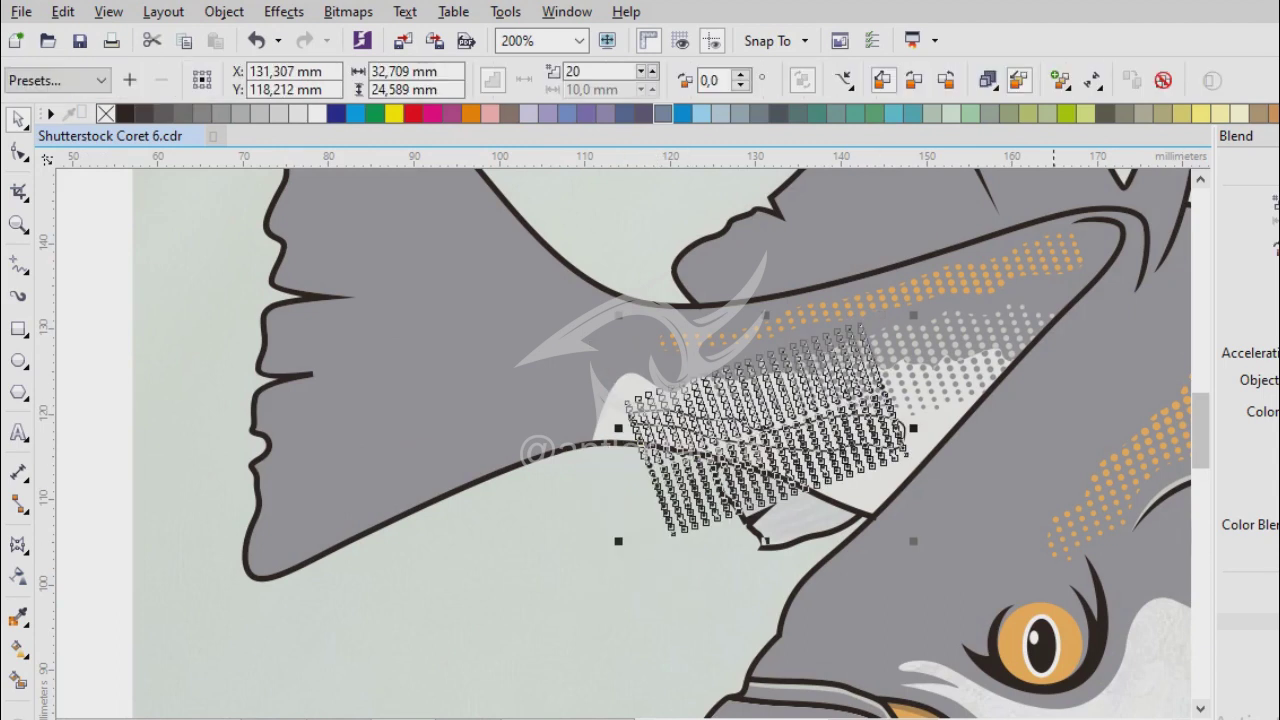
Set the halftone blend over the belly outline to 25 steps.
scroll(1085, 484, up, 2)
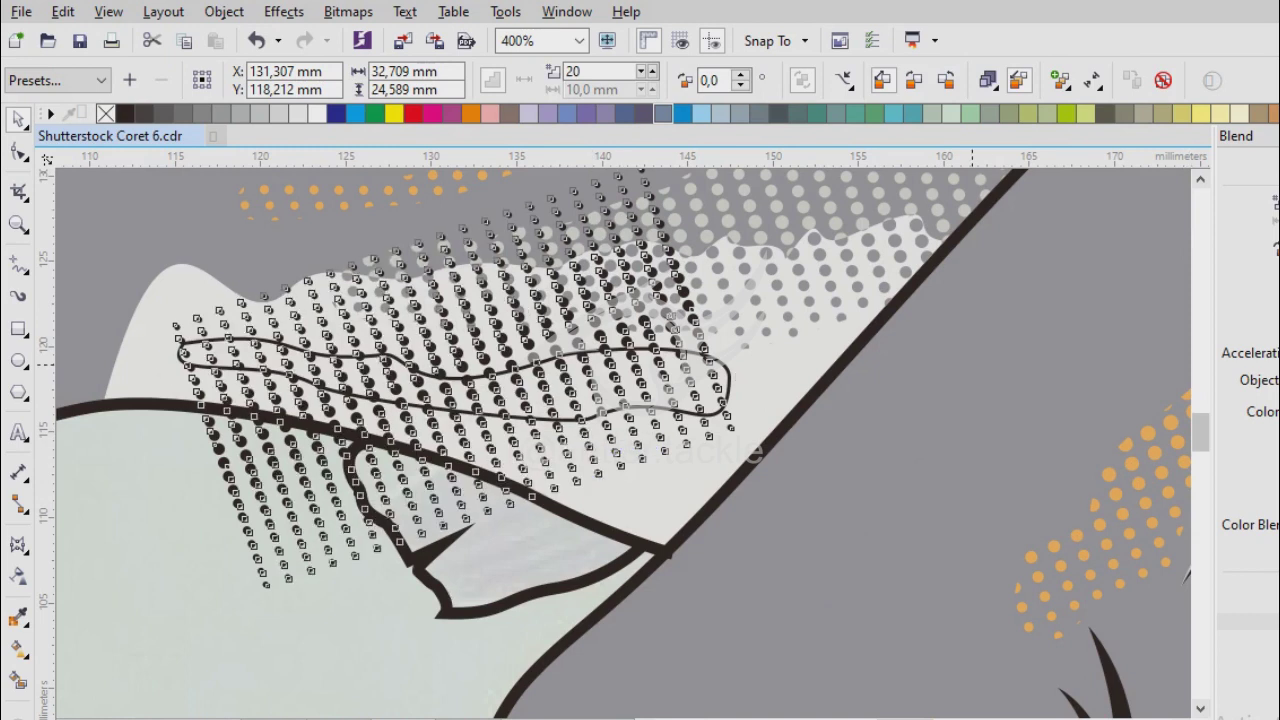
text(23)
key(Return)
text(25)
key(Return)
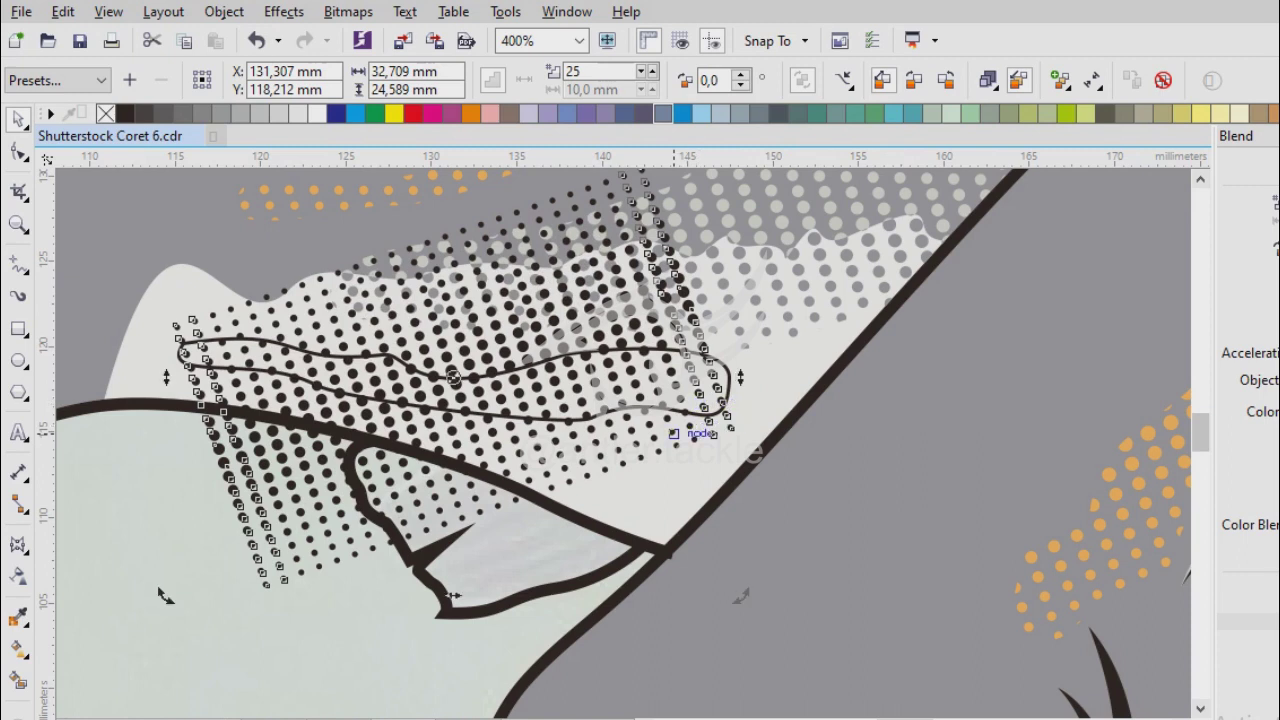
Crop the halftone dots to the wavy belly outline and delete the leftover pieces.
click(673, 433)
scroll(755, 390, up, 3)
click(600, 450)
key(Delete)
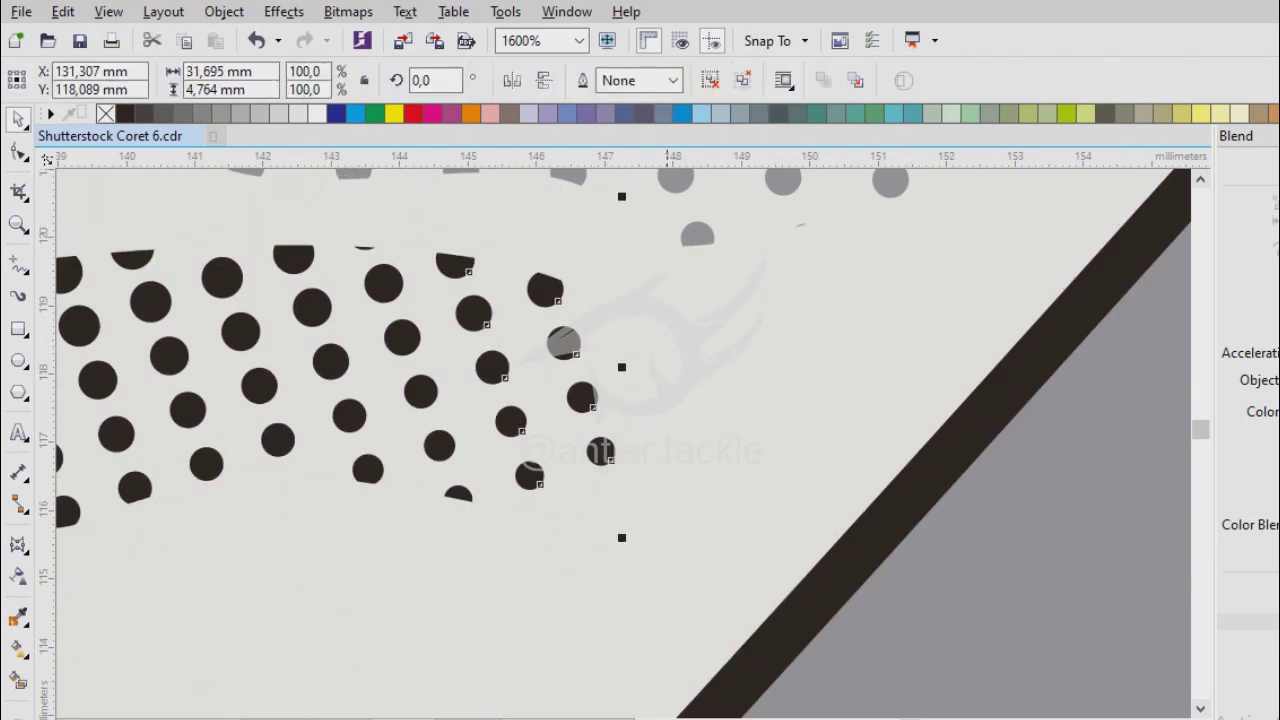
key(shift+F4)
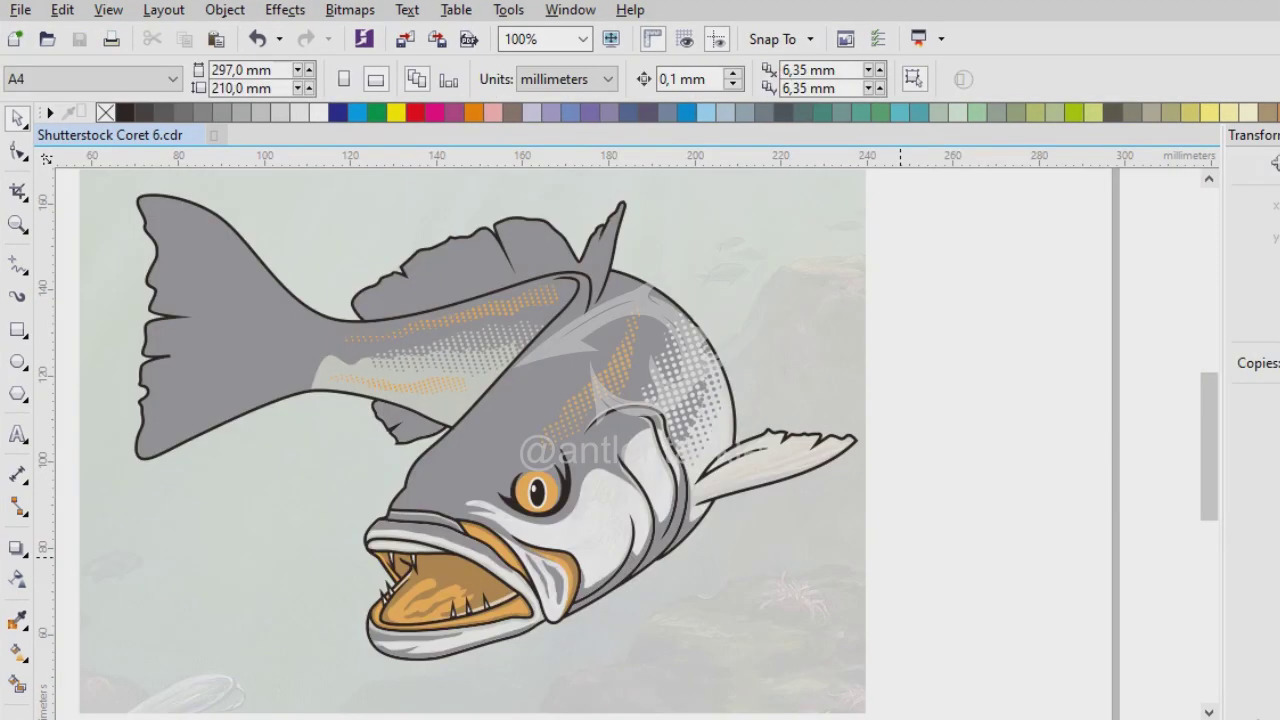
Trace a closed highlight strip about 36 mm long along the pectoral fin's lower edge with the Pen tool.
scroll(881, 423, up, 1)
key(F5)
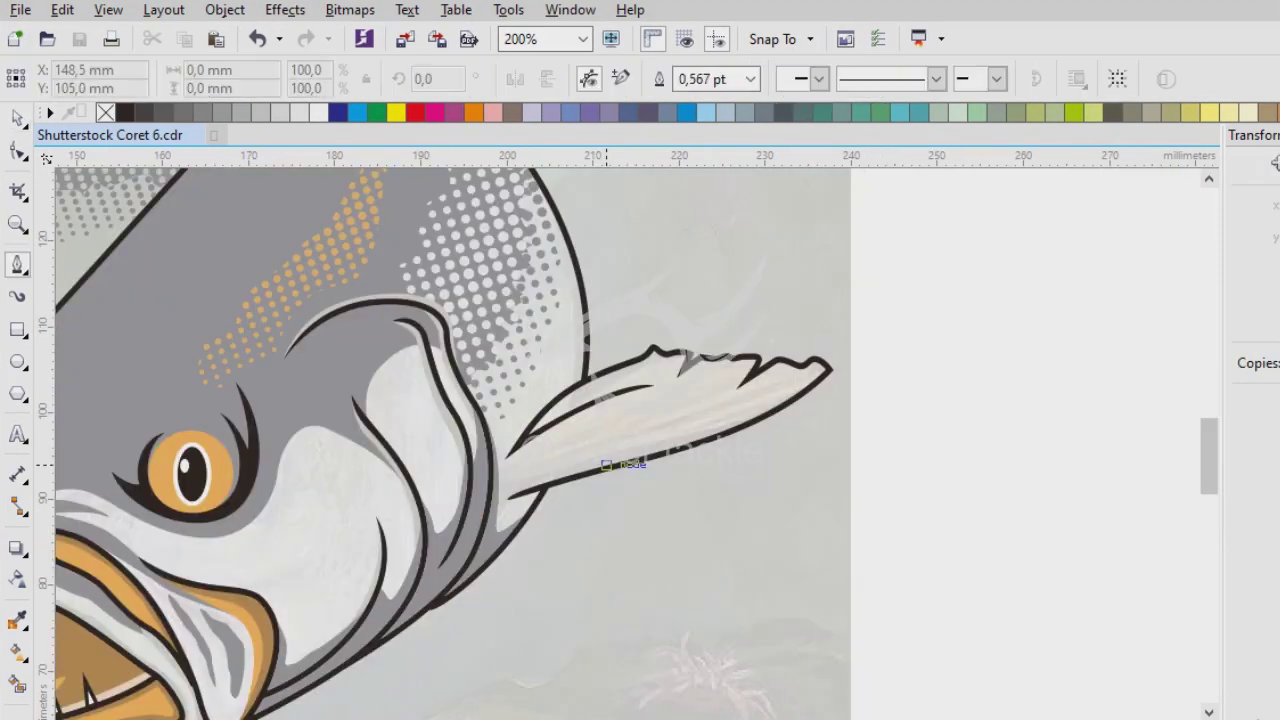
scroll(602, 576, up, 2)
scroll(677, 440, down, 1)
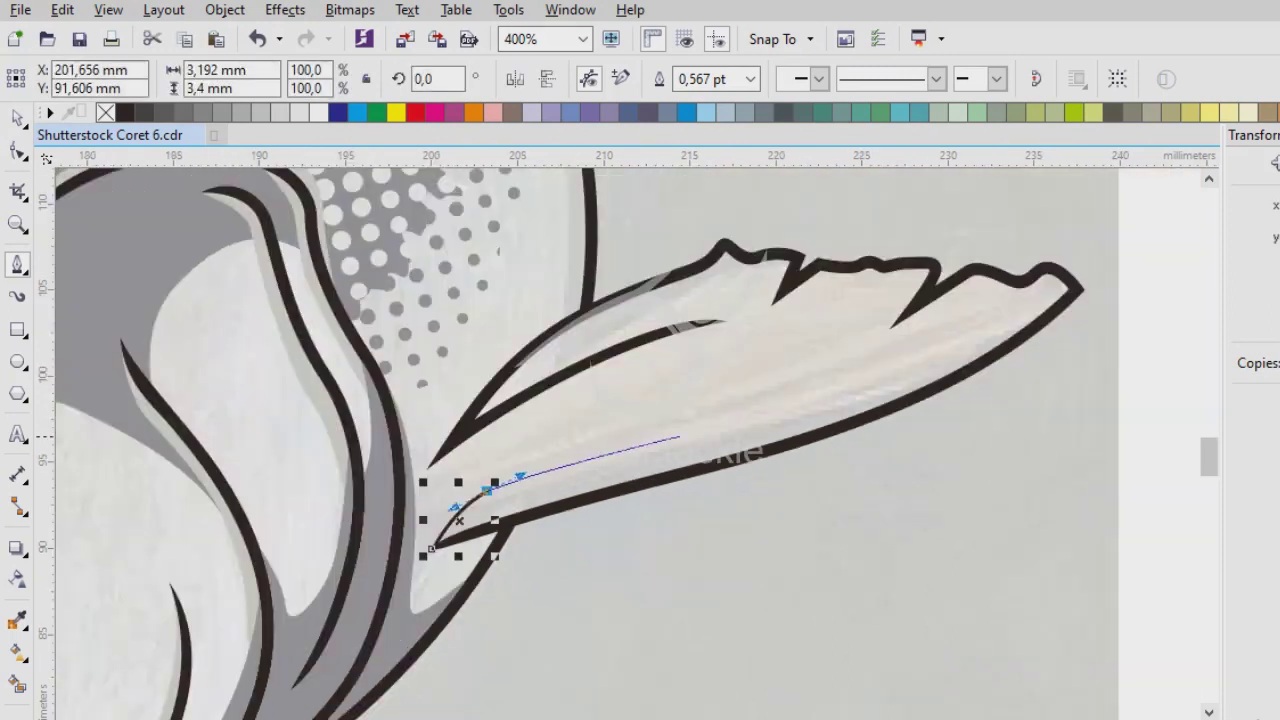
scroll(677, 440, up, 1)
drag(677, 440, 806, 403)
scroll(350, 500, down, 1)
scroll(813, 346, up, 1)
drag(853, 338, 1018, 211)
scroll(640, 440, down, 3)
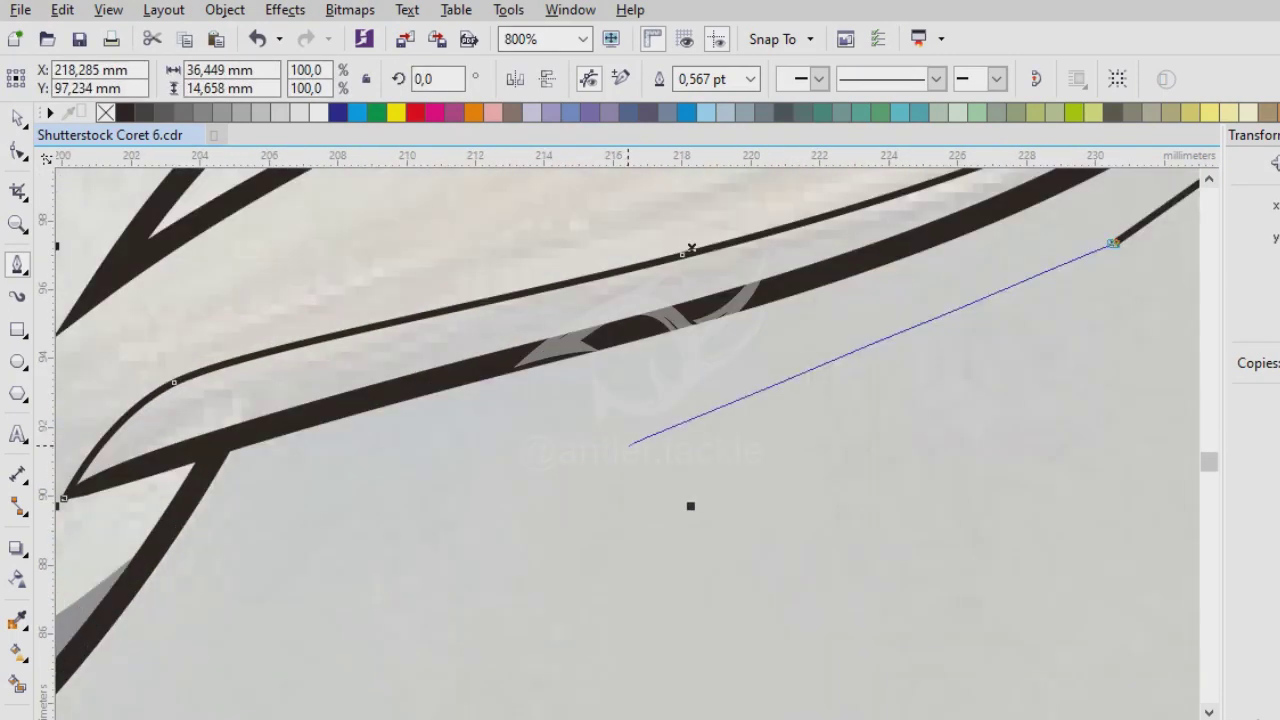
scroll(640, 440, left, 3)
click(466, 434)
Trim the highlight strip to the pectoral fin's outline, removing the part outside the fin.
key(space)
scroll(469, 496, up, 1)
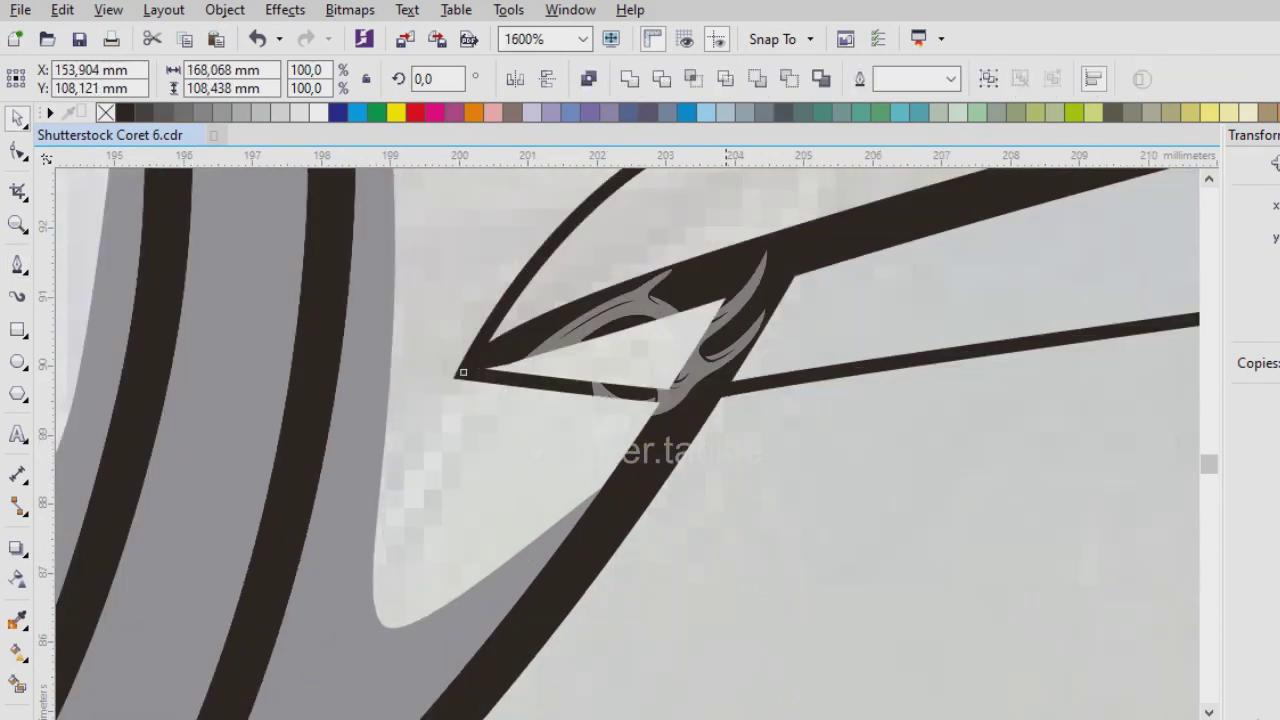
click(124, 112)
click(453, 404)
key(Escape)
scroll(640, 440, down, 2)
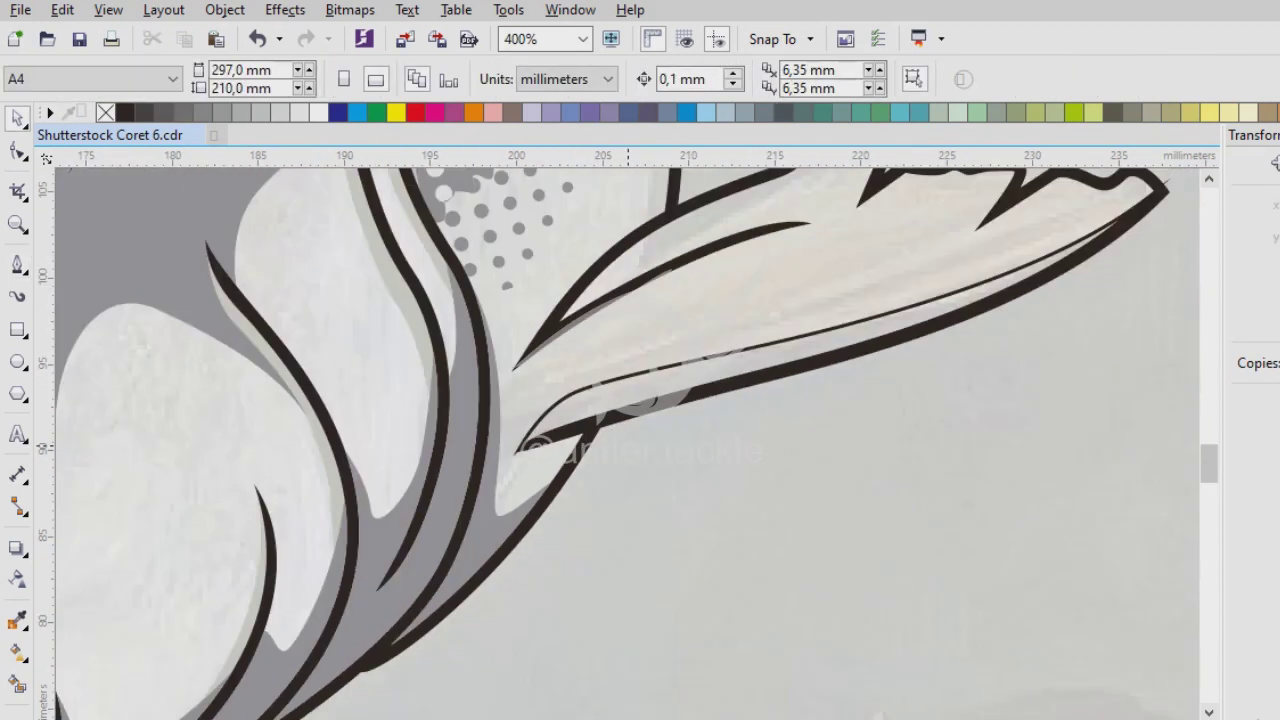
Fill the fin's lower highlight strip with the light grey sampled from the colour swatches.
scroll(640, 440, down, 3)
scroll(640, 440, up, 1)
key(i)
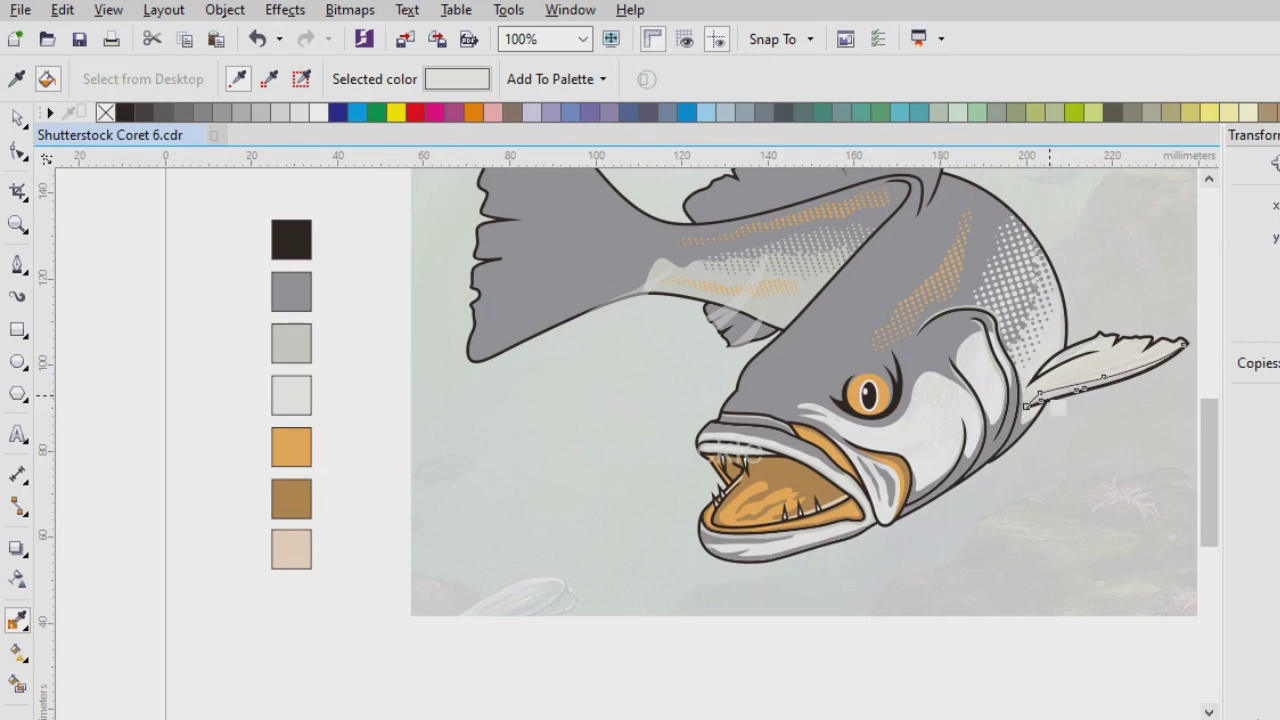
scroll(640, 430, up, 3)
scroll(640, 430, down, 1)
key(space)
Trace the first jagged lobe with the Pen tool inside the upper edge of the pectoral fin.
key(F5)
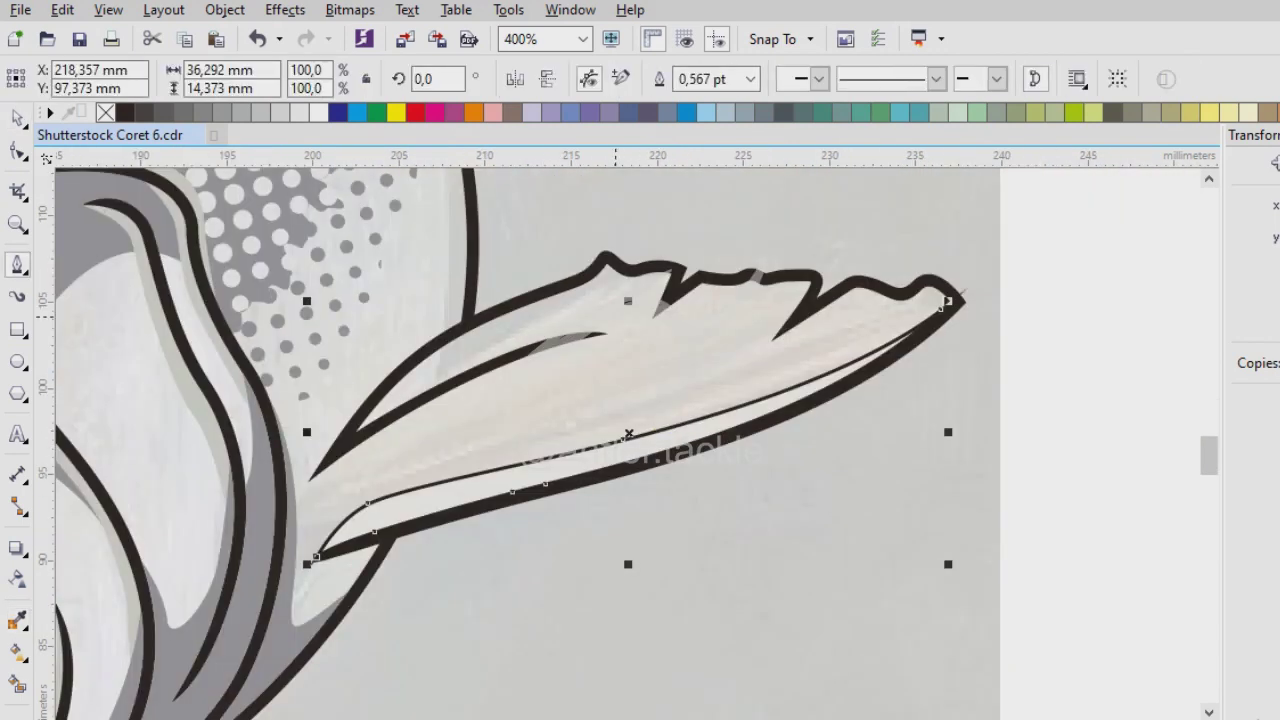
scroll(655, 430, up, 2)
click(395, 505)
drag(655, 447, 717, 429)
drag(808, 403, 886, 380)
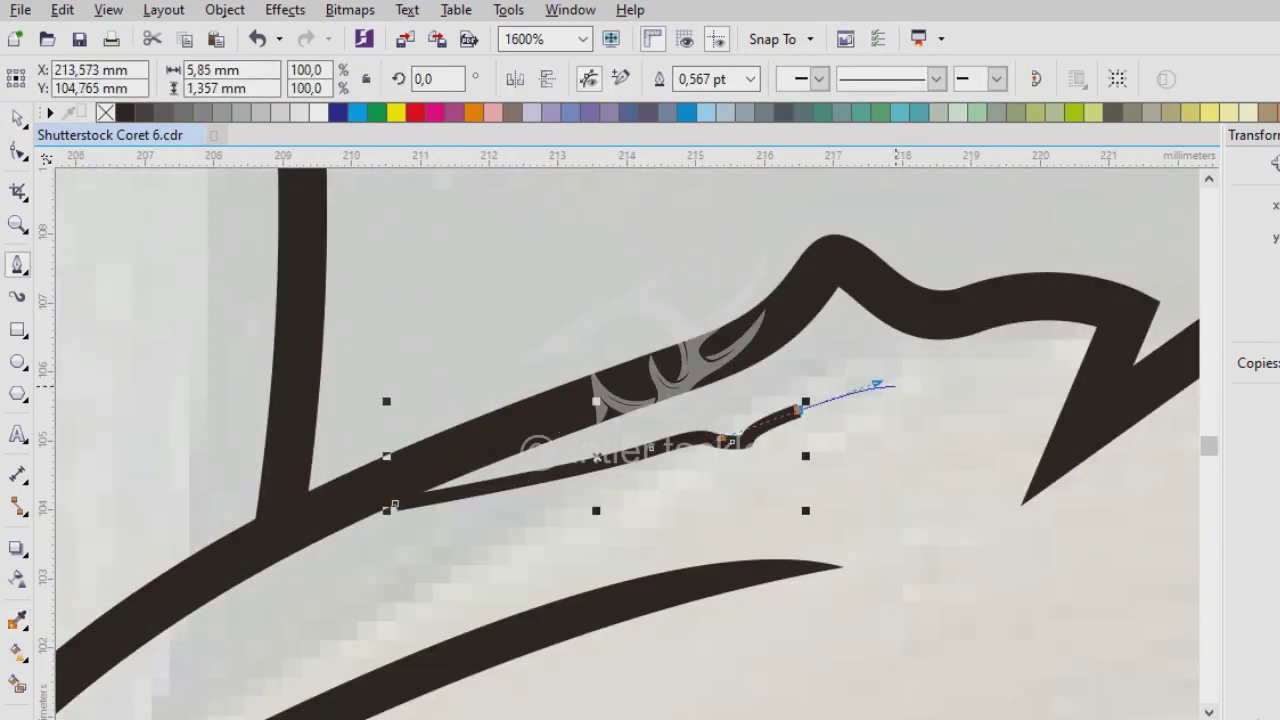
drag(951, 408, 986, 366)
drag(955, 495, 991, 420)
scroll(825, 669, down, 1)
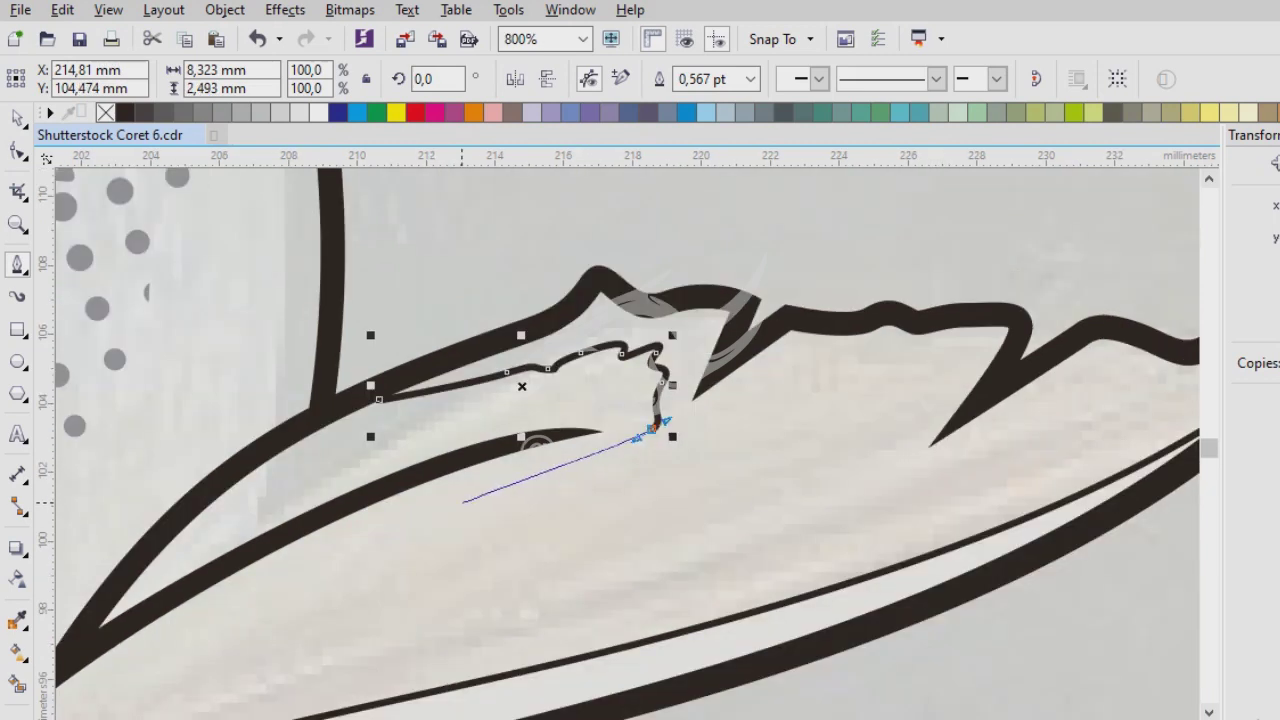
Continue the jagged outline with two more ragged lobes towards the tip of the pectoral fin.
drag(433, 512, 356, 548)
drag(768, 386, 862, 374)
drag(900, 376, 929, 345)
drag(673, 541, 808, 513)
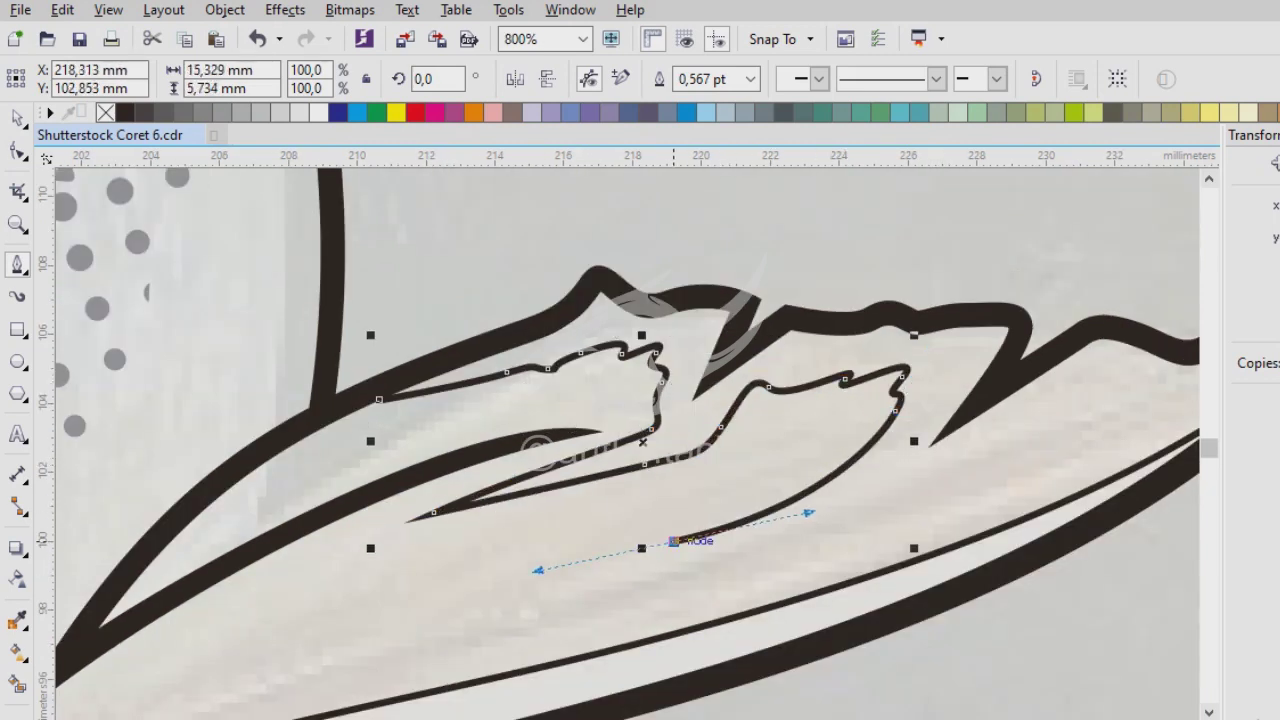
click(1053, 411)
scroll(1053, 411, up, 1)
drag(573, 412, 590, 370)
drag(659, 434, 690, 405)
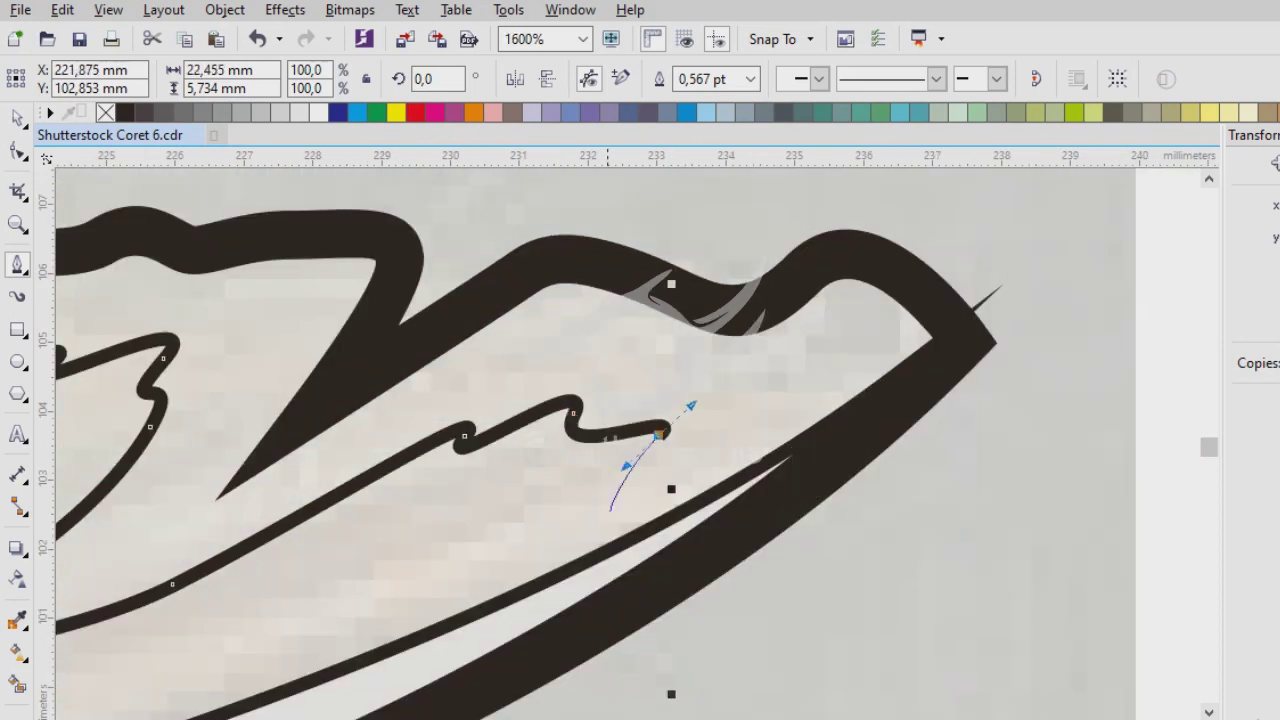
Close the jagged outline around the outside of the fin, making a shape about 37 by 14 mm.
scroll(486, 607, down, 3)
scroll(628, 445, up, 2)
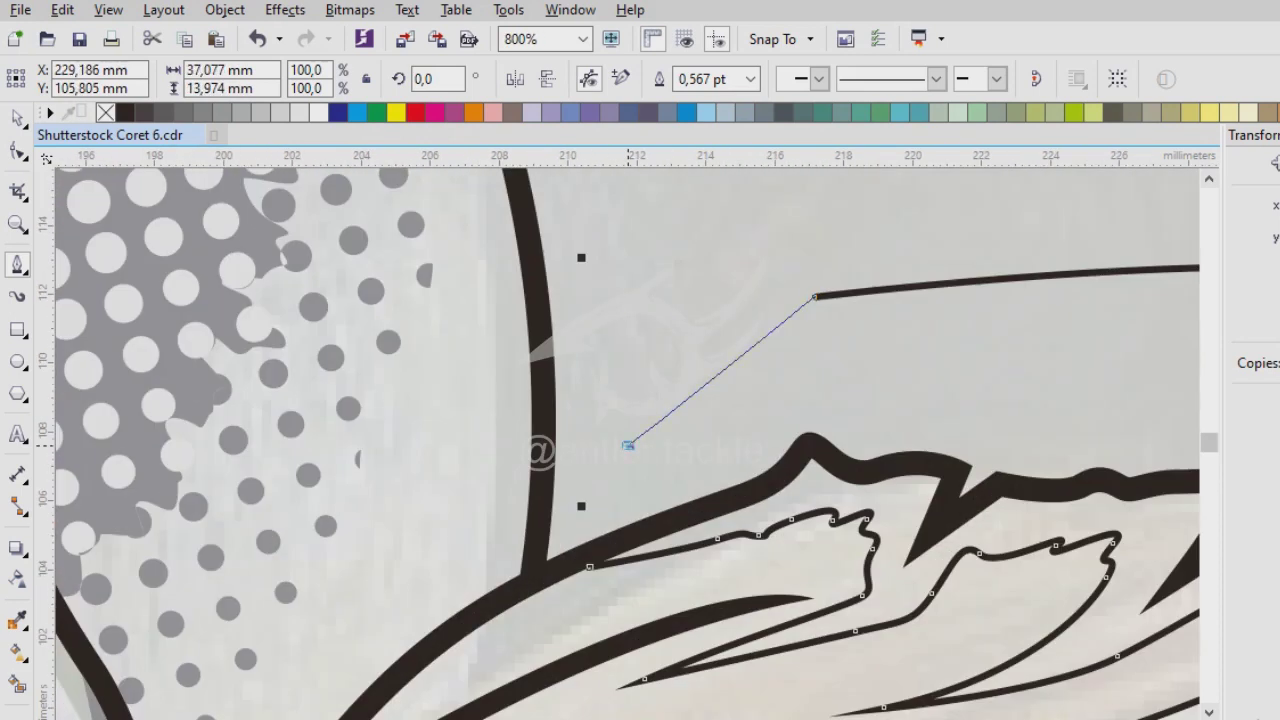
click(590, 566)
scroll(590, 566, up, 1)
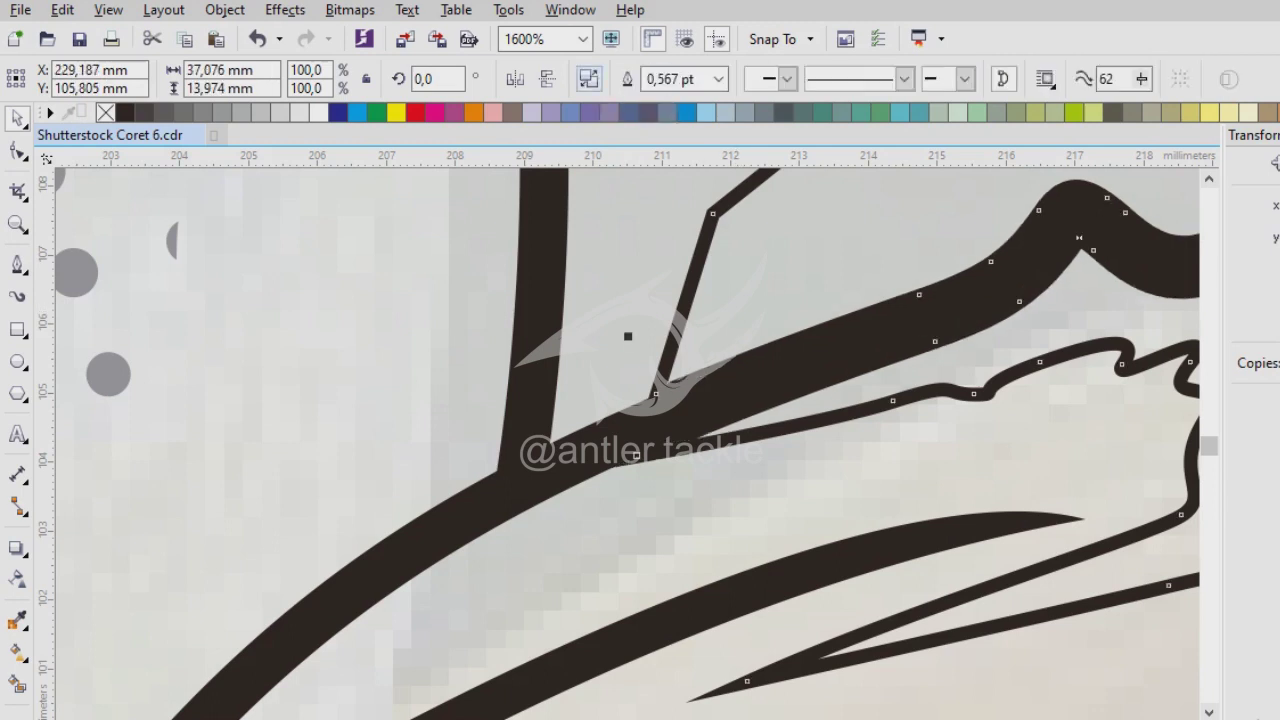
Trim the jagged tip shape to the pectoral fin's outline and delete the excess.
key(space)
scroll(590, 566, down, 2)
key(Delete)
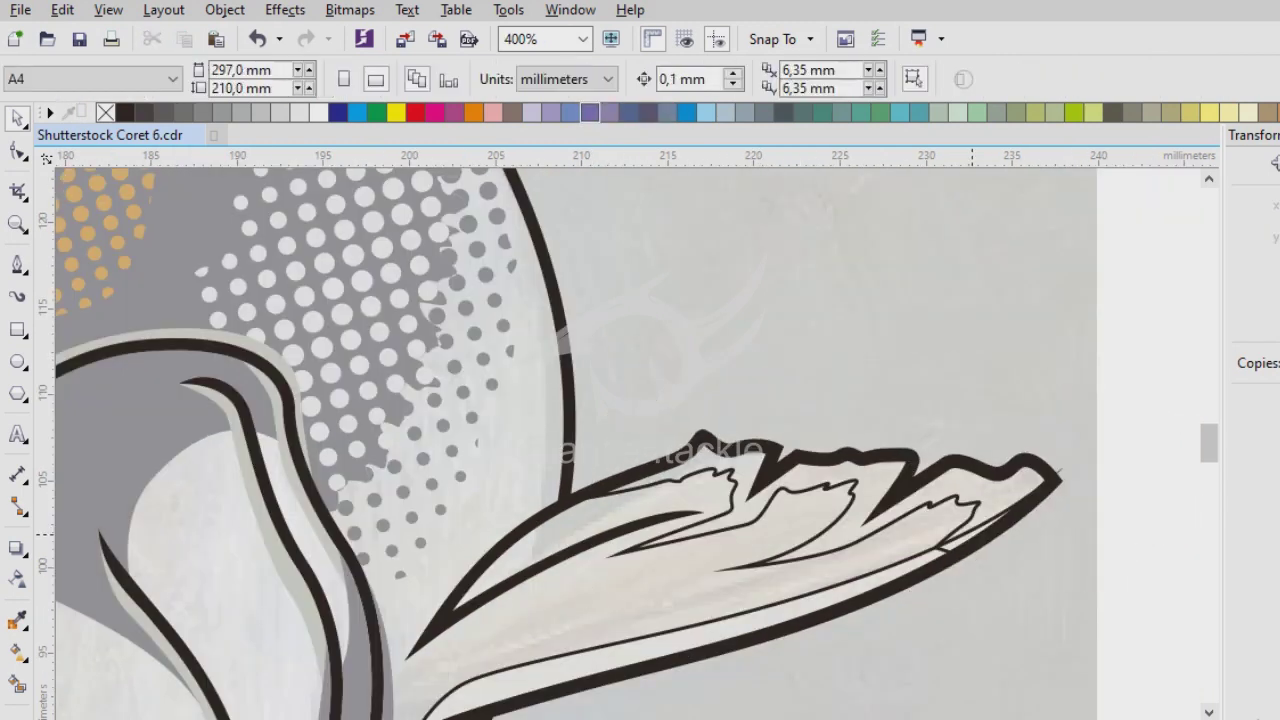
Fill the jagged areas along the fin's outer edge with the light peach sampled from the colour swatches.
scroll(640, 440, down, 2)
scroll(640, 440, down, 1)
scroll(640, 440, up, 1)
key(i)
click(413, 502)
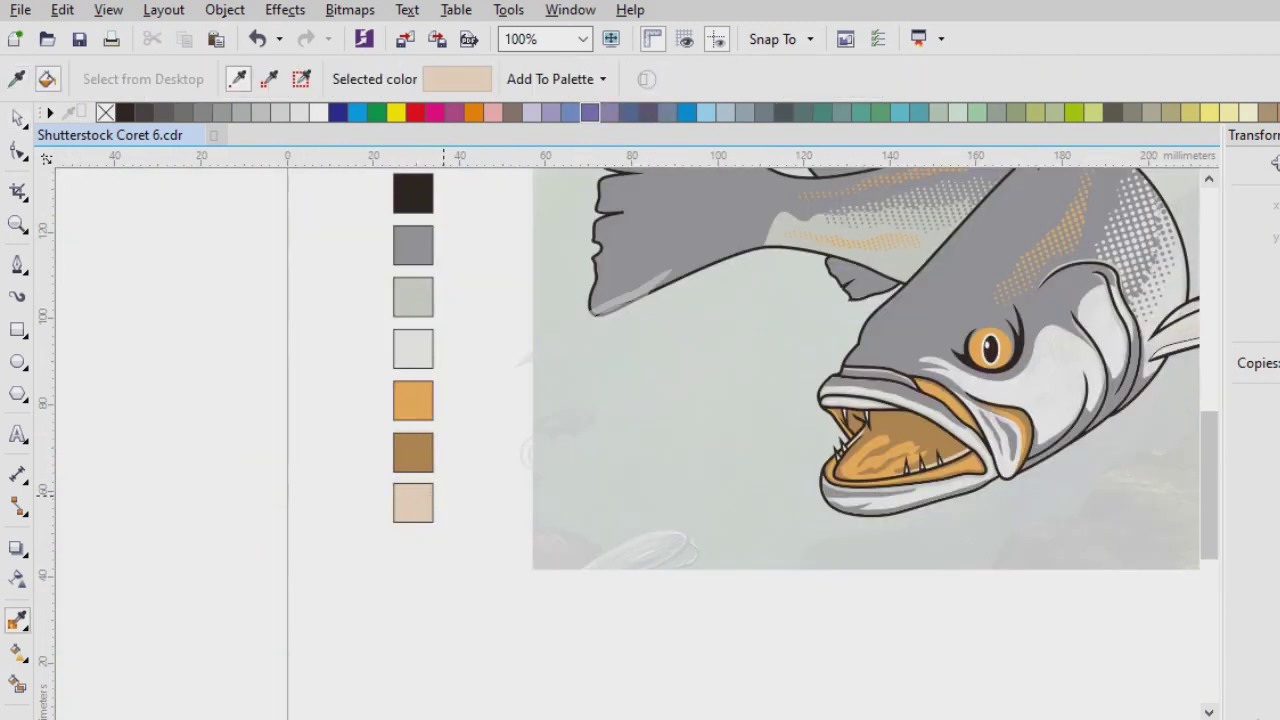
scroll(1160, 390, up, 1)
scroll(650, 467, down, 1)
scroll(650, 467, up, 3)
key(space)
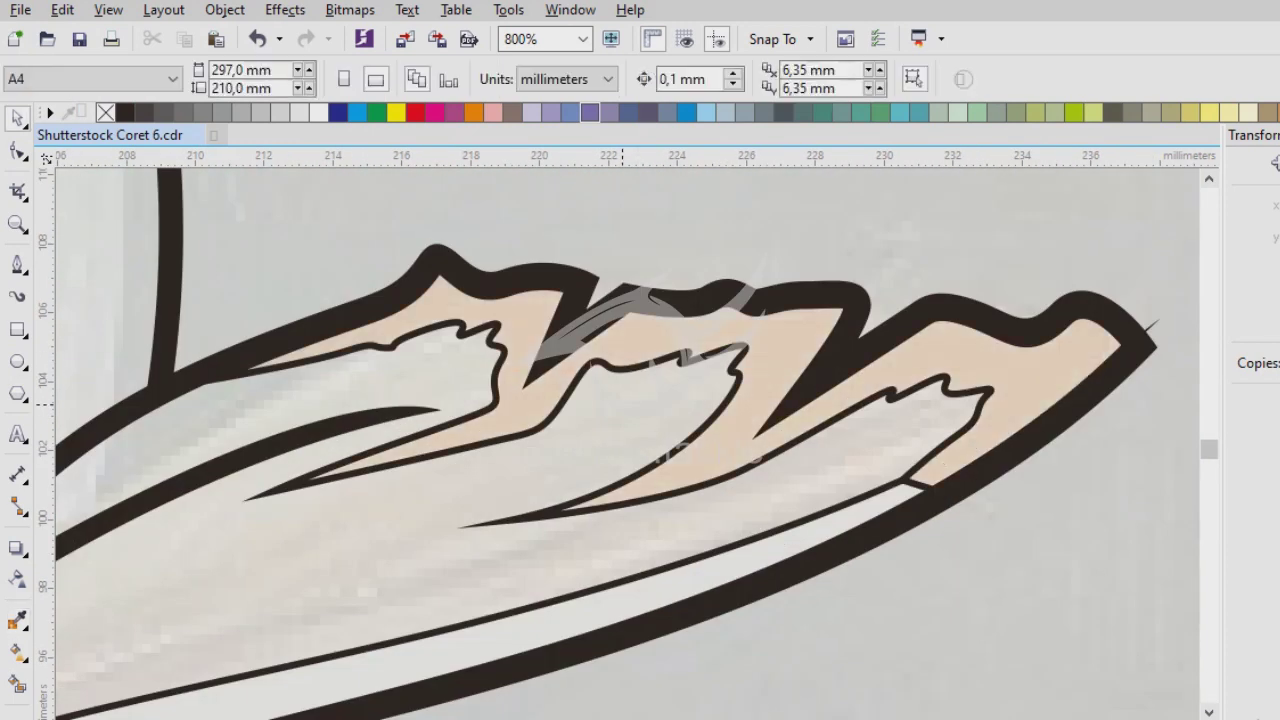
Start a second jagged outline near the pectoral fin's base with the Pen tool, crossing the dark fin ray.
key(F5)
scroll(900, 440, down, 1)
scroll(540, 420, up, 1)
click(430, 501)
scroll(430, 501, up, 1)
drag(516, 471, 623, 435)
click(500, 610)
drag(786, 562, 829, 534)
scroll(414, 259, down, 1)
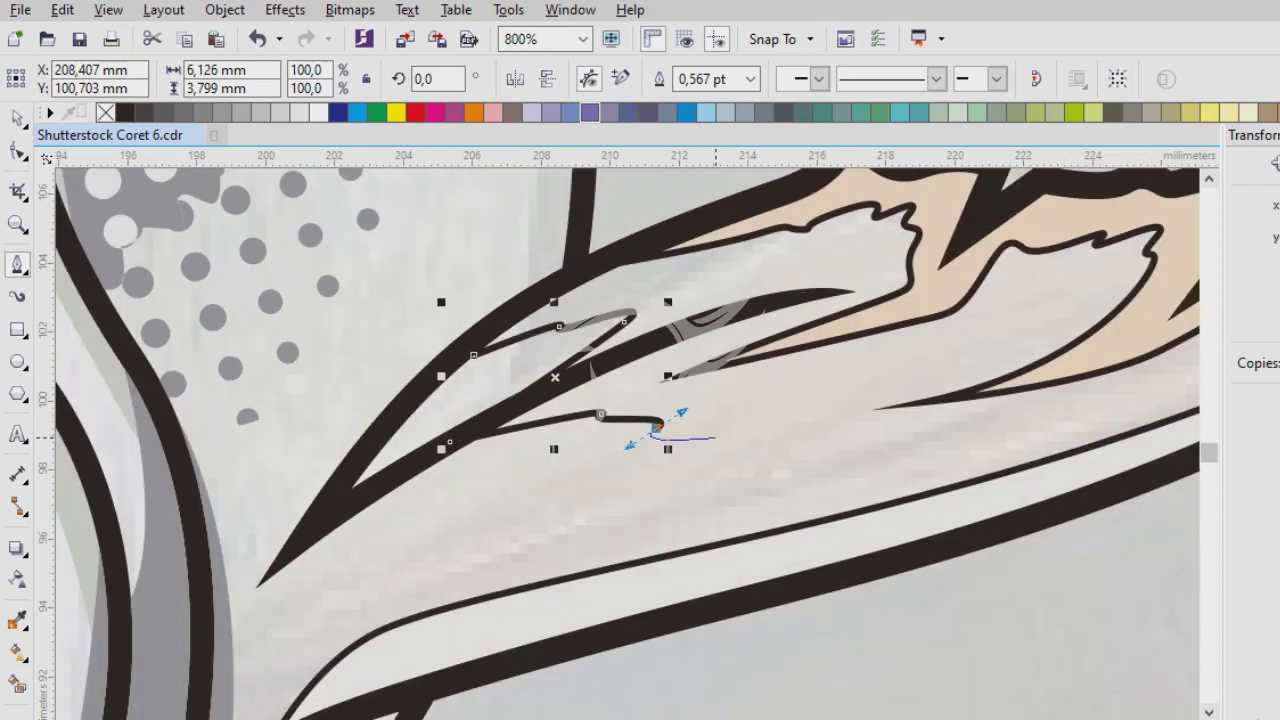
Continue the second jagged outline with two ragged points down to the fin's lower highlight strip.
drag(896, 597, 958, 559)
click(1176, 535)
drag(1056, 667, 1160, 643)
click(517, 535)
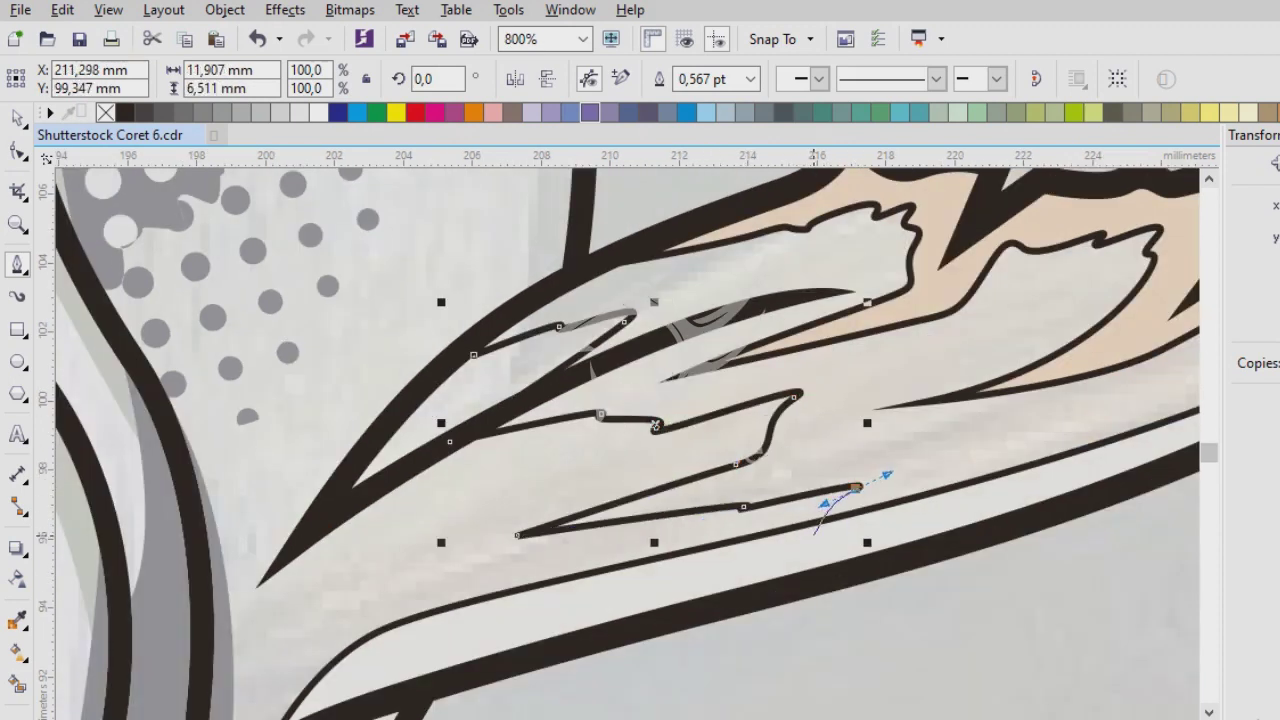
click(795, 483)
Close the second jagged outline by running it around the fin's tip and upper edge.
scroll(300, 352, down, 1)
click(935, 368)
drag(971, 300, 971, 260)
click(750, 185)
click(518, 224)
drag(402, 266, 418, 253)
Trim the second jagged shape to the fin's outline and lower highlight strip.
scroll(310, 310, up, 2)
key(space)
scroll(593, 515, down, 2)
key(Escape)
click(698, 626)
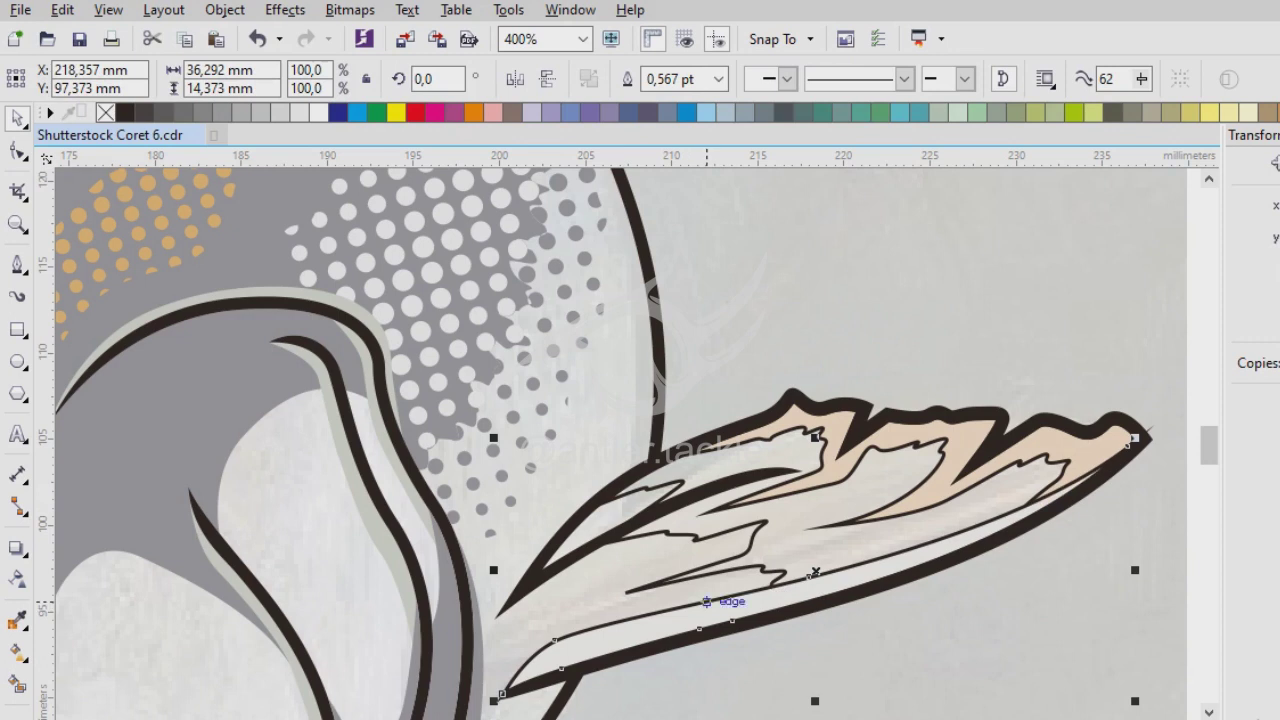
Fill the second jagged fin shape with the orange sampled from the fish's eye.
scroll(860, 361, down, 2)
scroll(963, 439, up, 2)
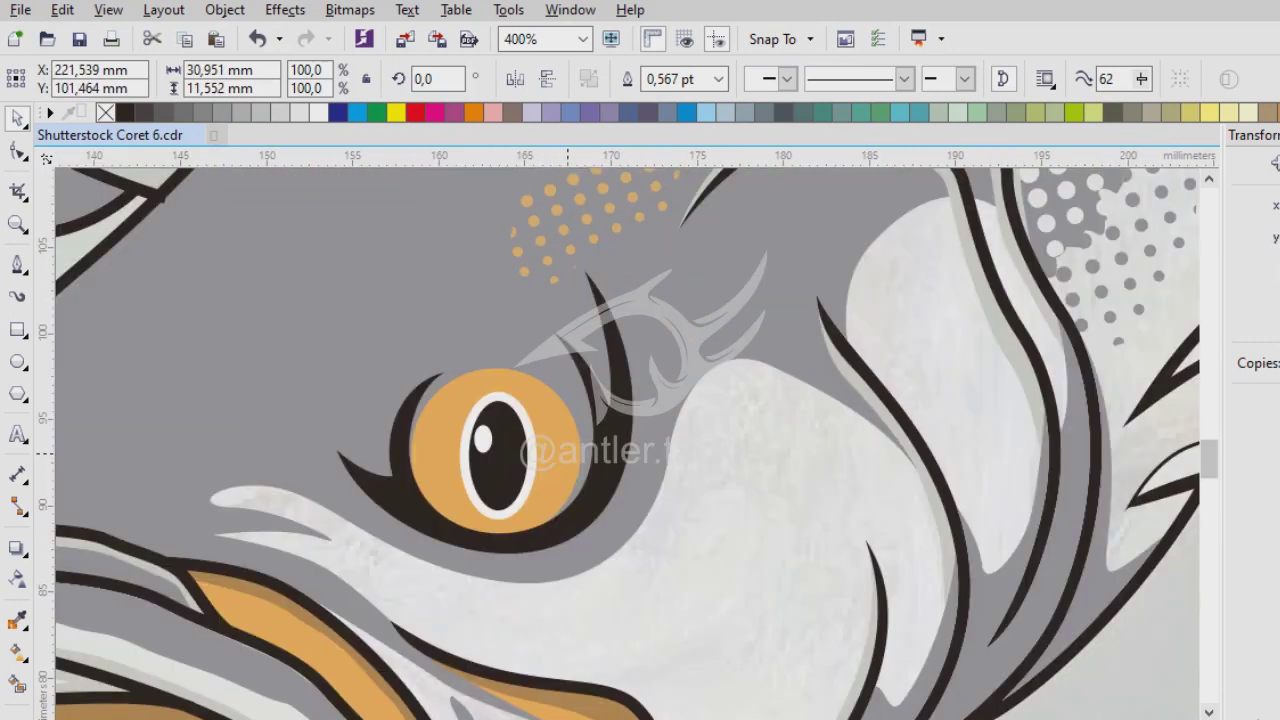
key(i)
click(450, 450)
scroll(560, 450, down, 1)
scroll(971, 403, up, 2)
click(603, 418)
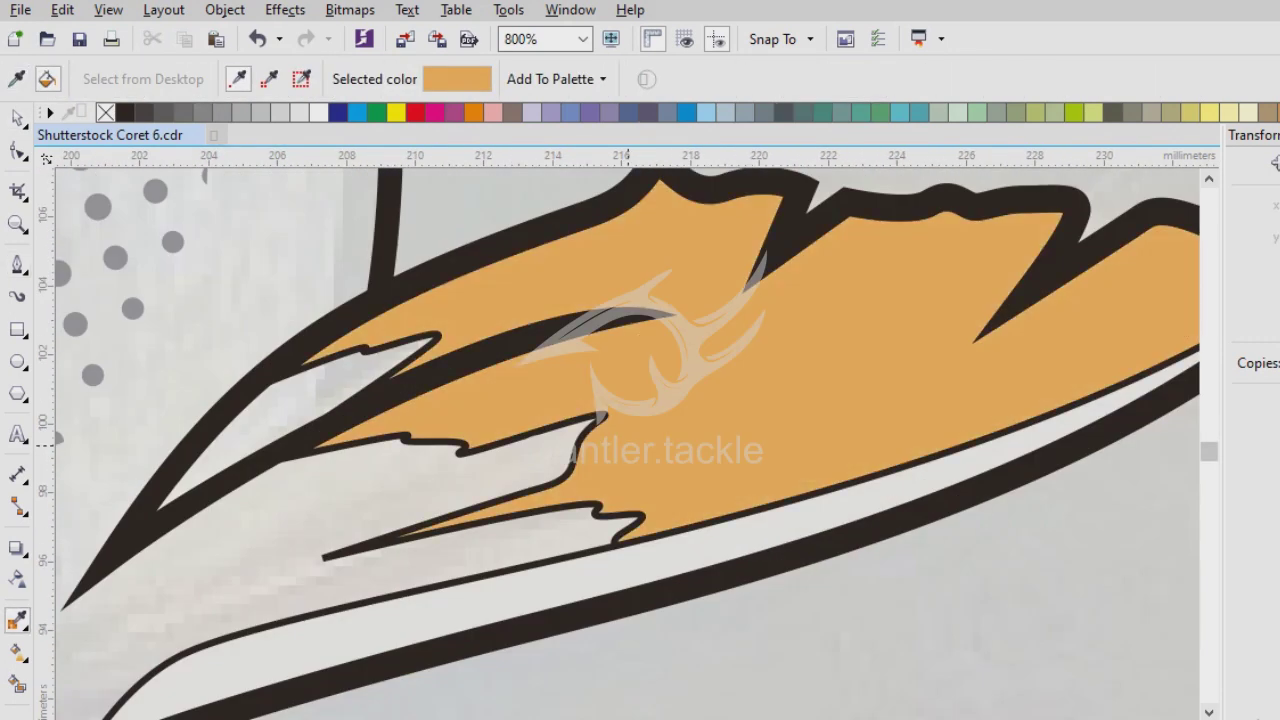
Move the orange fin shape back in the stacking order, behind the peach tip areas.
key(space)
key(ctrl+Page_Down)
scroll(640, 440, down, 1)
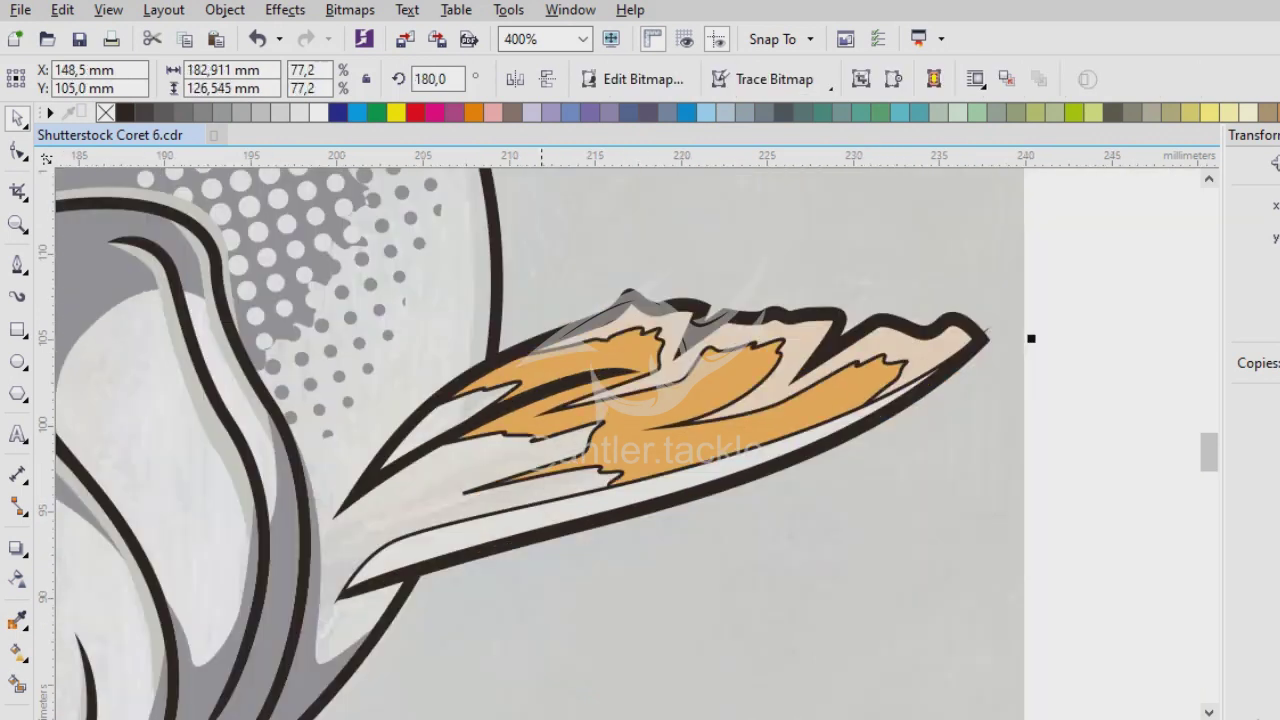
Trace a closed outline about 19 by 13 mm around the unfilled base of the pectoral fin with the Pen tool.
scroll(450, 320, up, 1)
key(F5)
scroll(295, 480, up, 1)
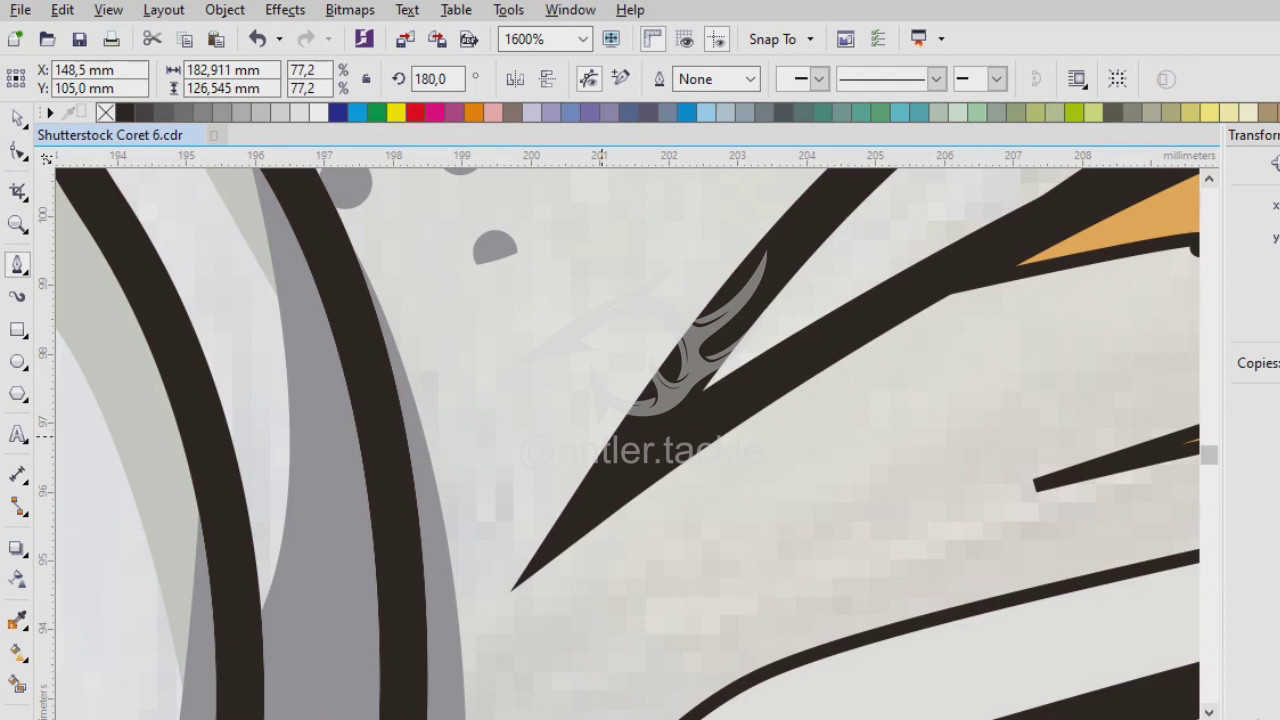
scroll(632, 447, down, 2)
scroll(670, 437, up, 2)
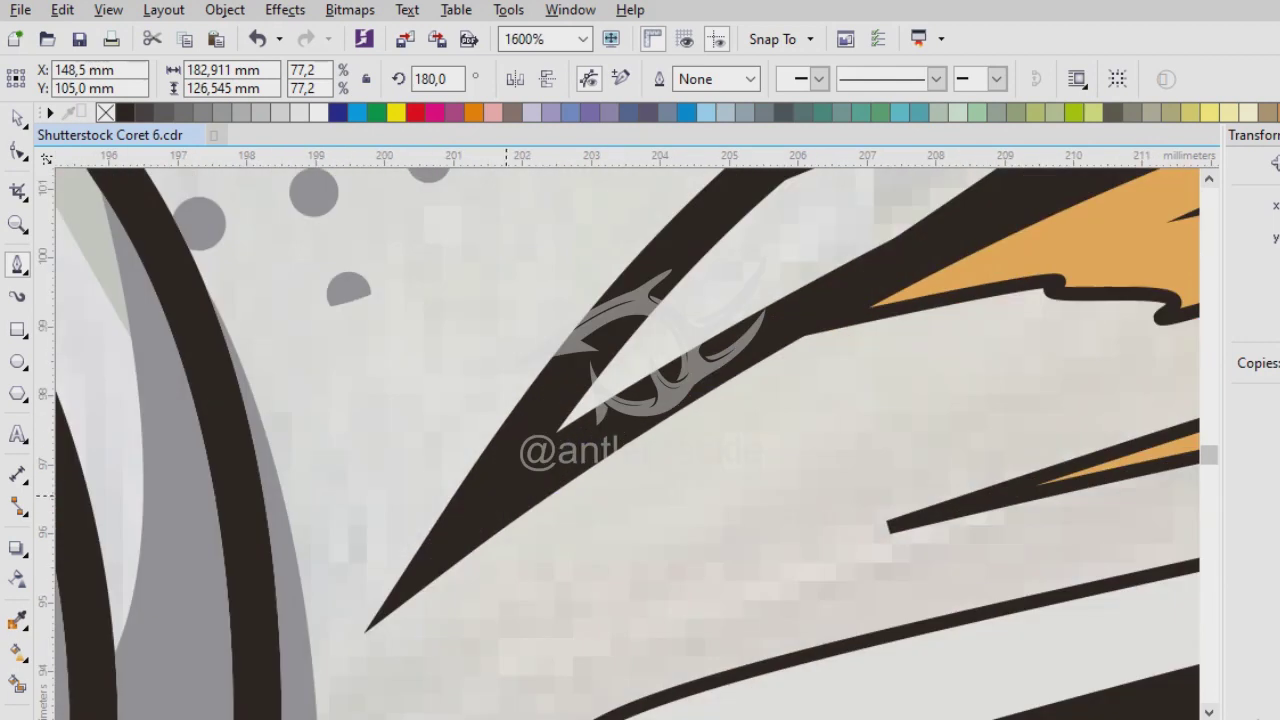
click(423, 554)
scroll(430, 540, down, 1)
scroll(640, 430, up, 1)
drag(652, 418, 773, 352)
scroll(773, 352, down, 1)
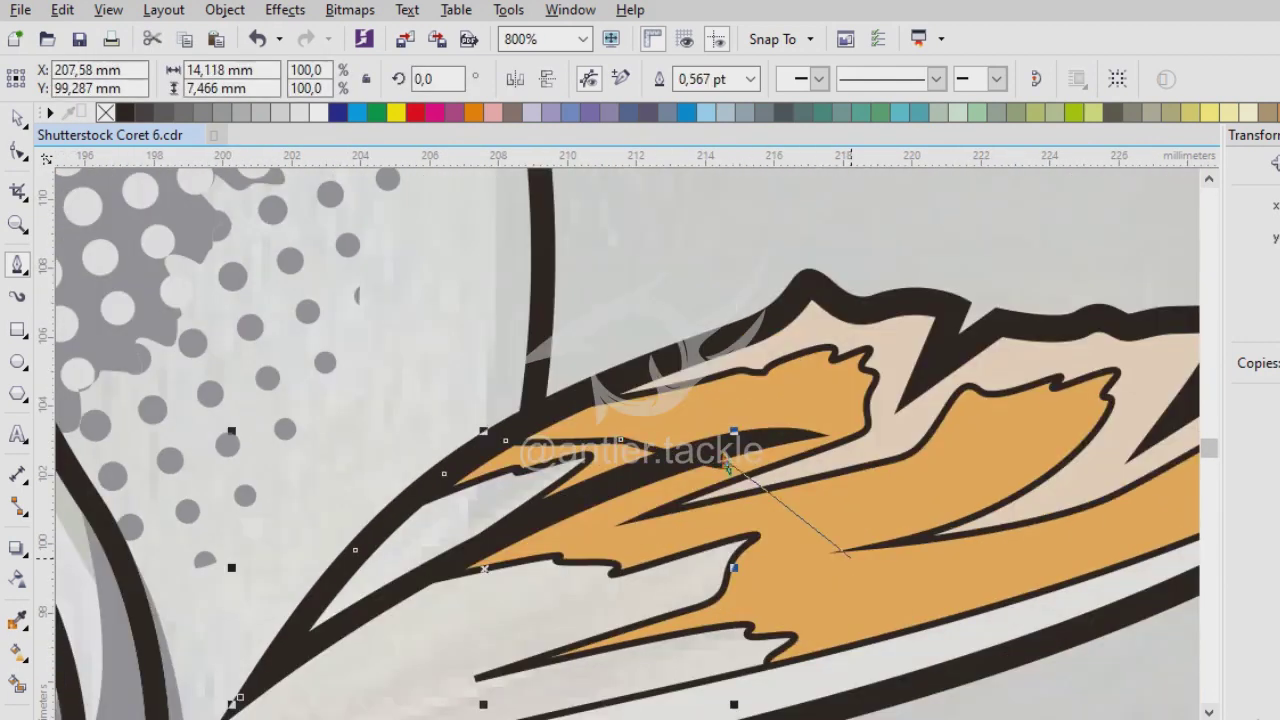
scroll(475, 523, up, 1)
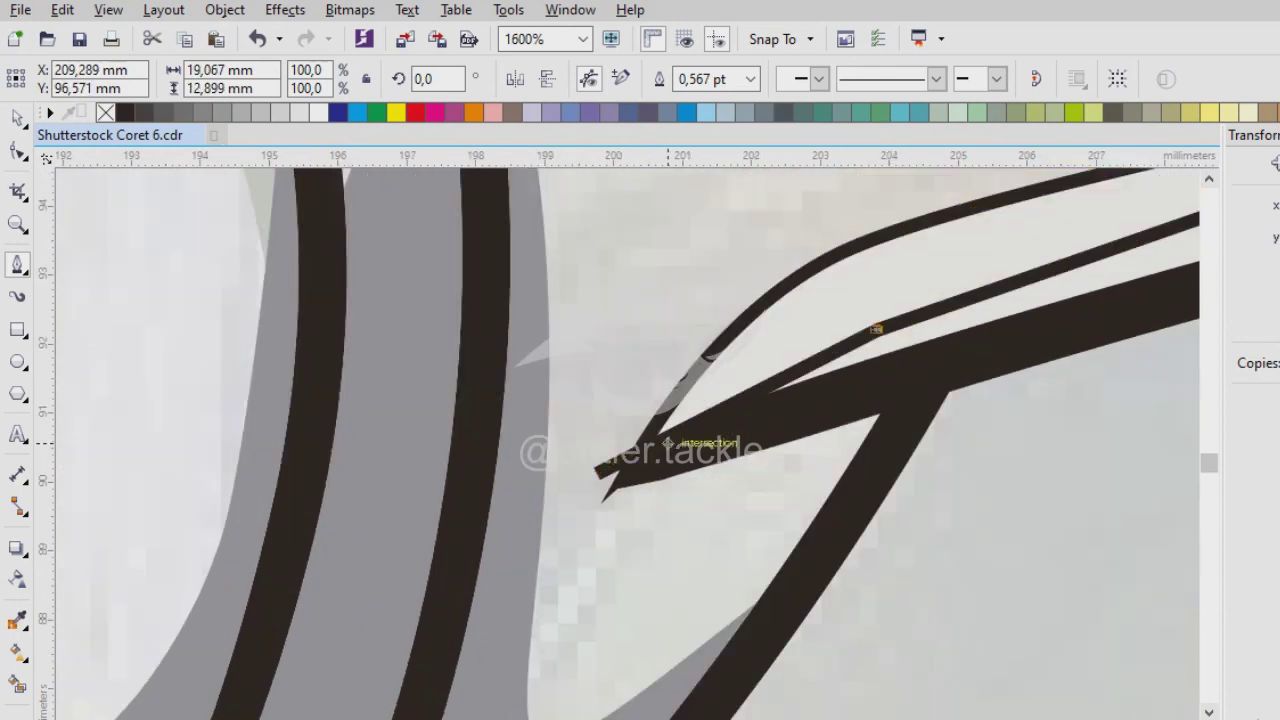
scroll(597, 279, down, 2)
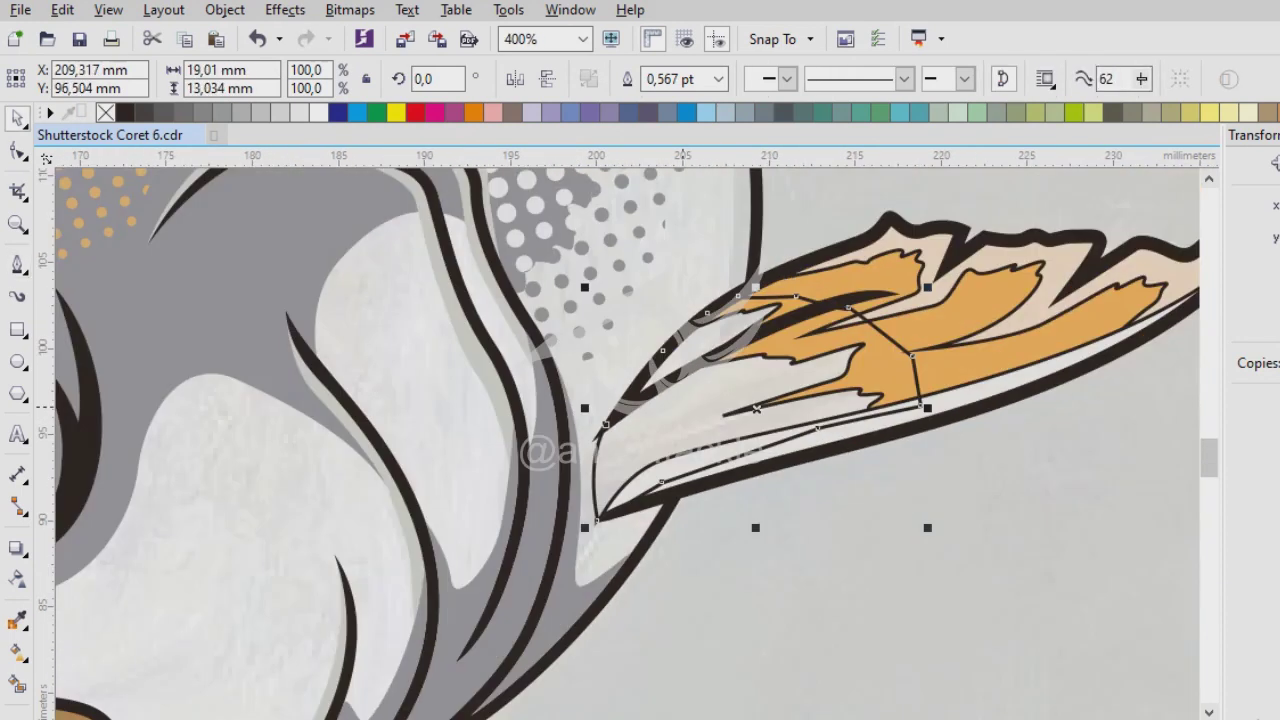
Fill the traced base shape of the pectoral fin with the brown sampled from the inside of the fish's mouth.
scroll(597, 279, down, 2)
key(i)
scroll(552, 410, up, 3)
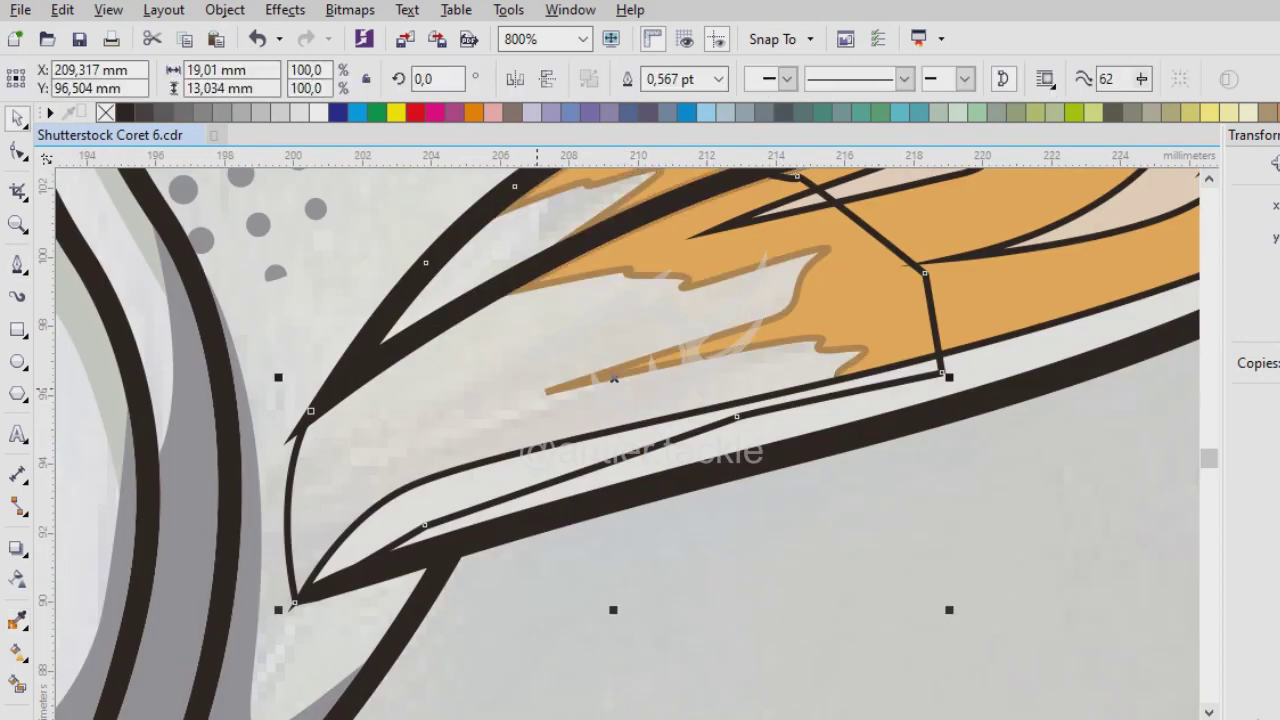
scroll(1031, 316, down, 2)
scroll(1031, 316, up, 2)
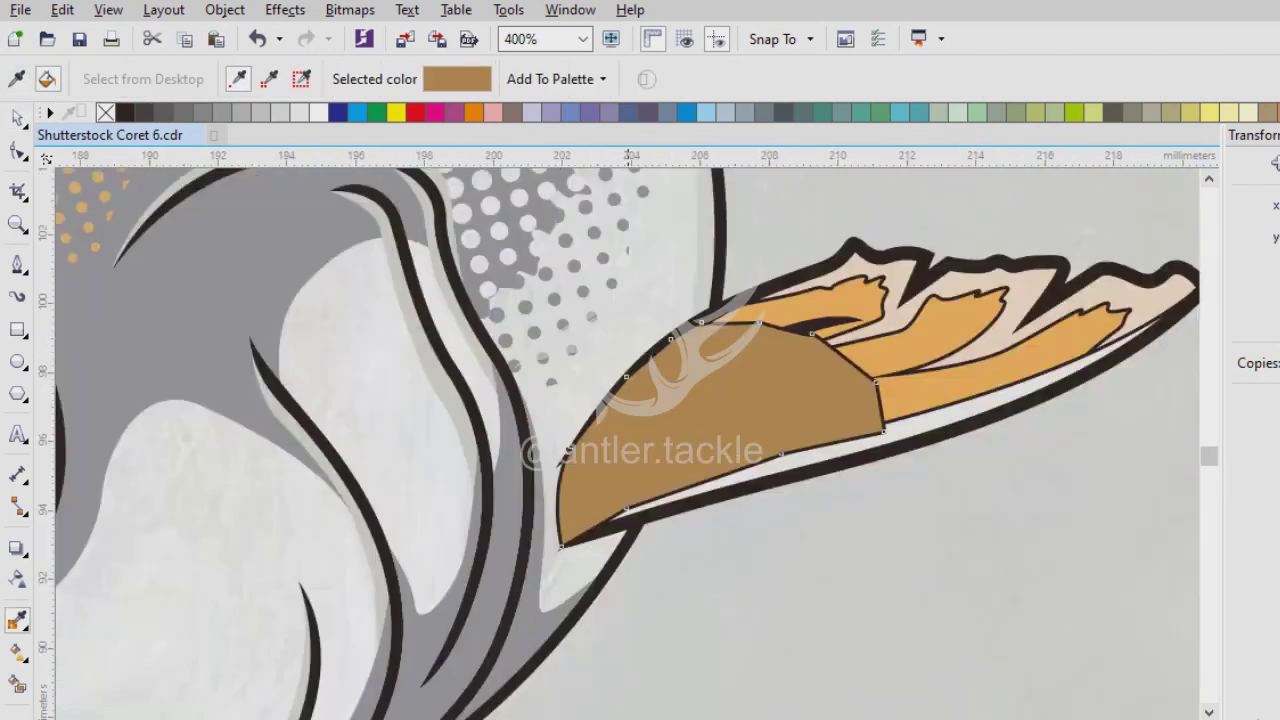
Move the brown base shape behind the neighbouring fin artwork and remove the outlines from all the fin's colour shapes.
key(space)
click(1031, 316)
scroll(1031, 316, down, 2)
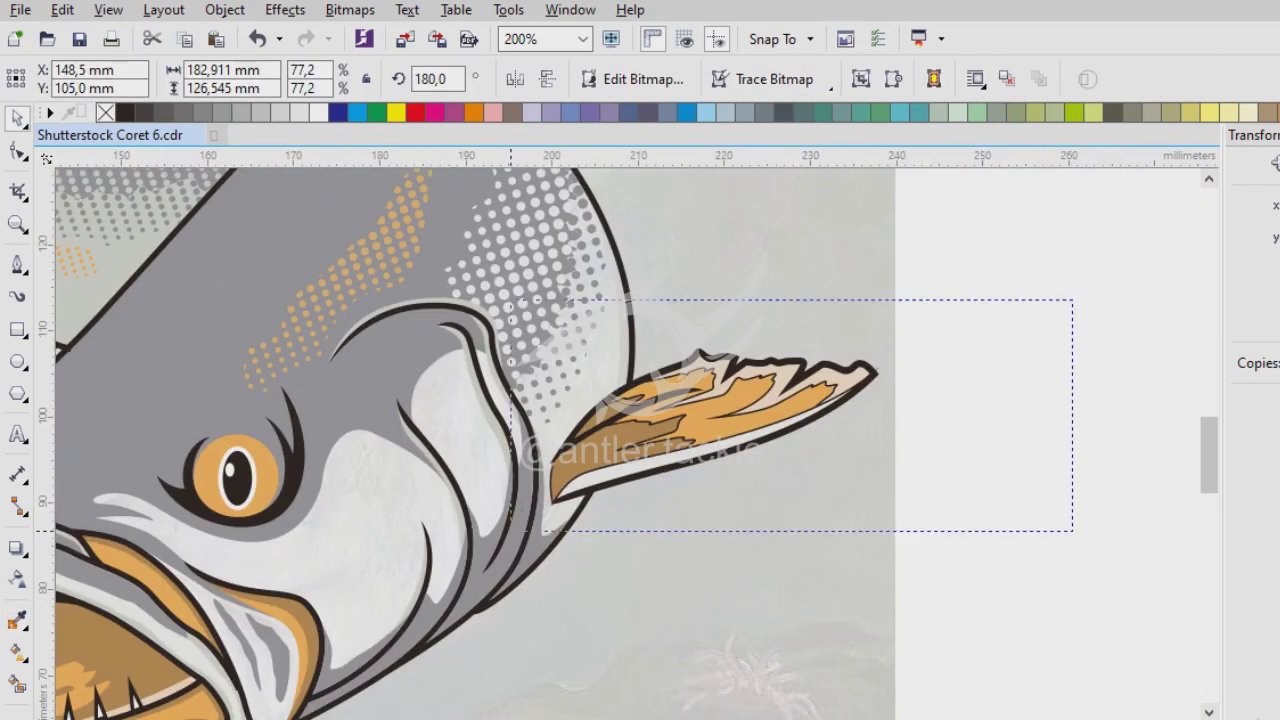
click(620, 445)
key(Escape)
scroll(623, 445, down, 1)
scroll(623, 445, up, 1)
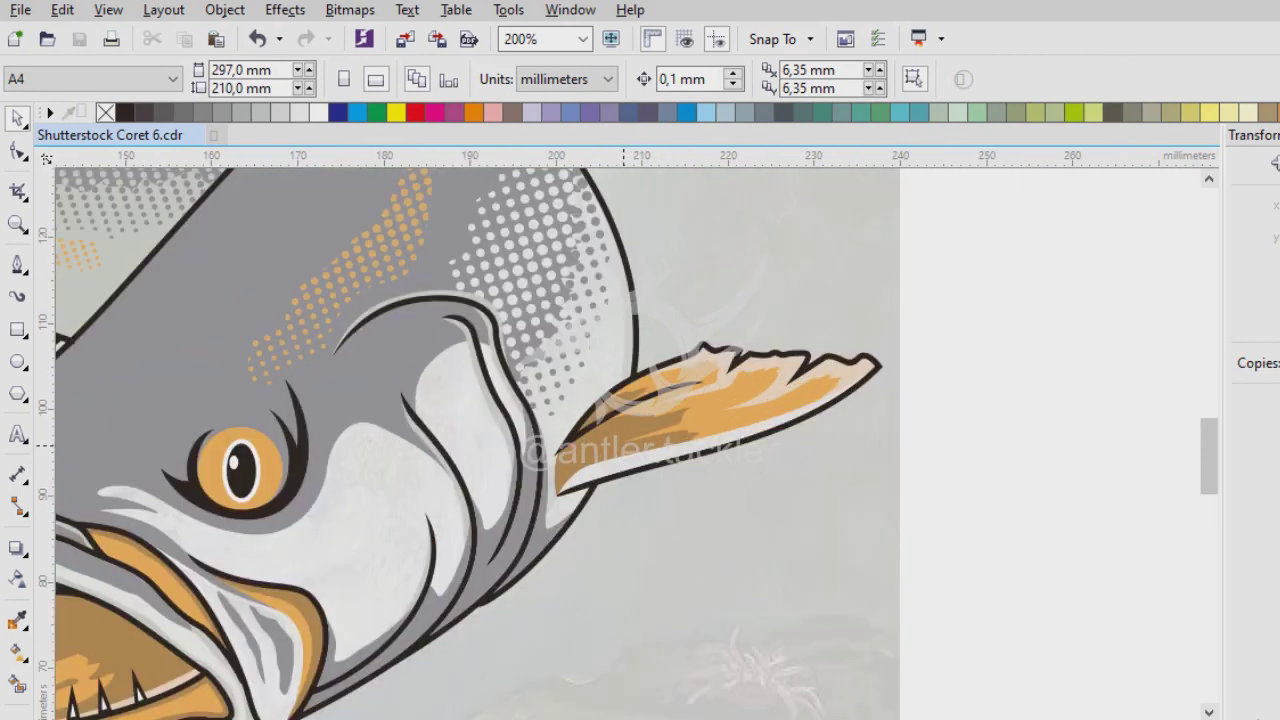
Recolour the orange fin shapes with the body's grey and the peach fin tips with the orange sampled from the mouth.
key(i)
click(410, 380)
click(728, 430)
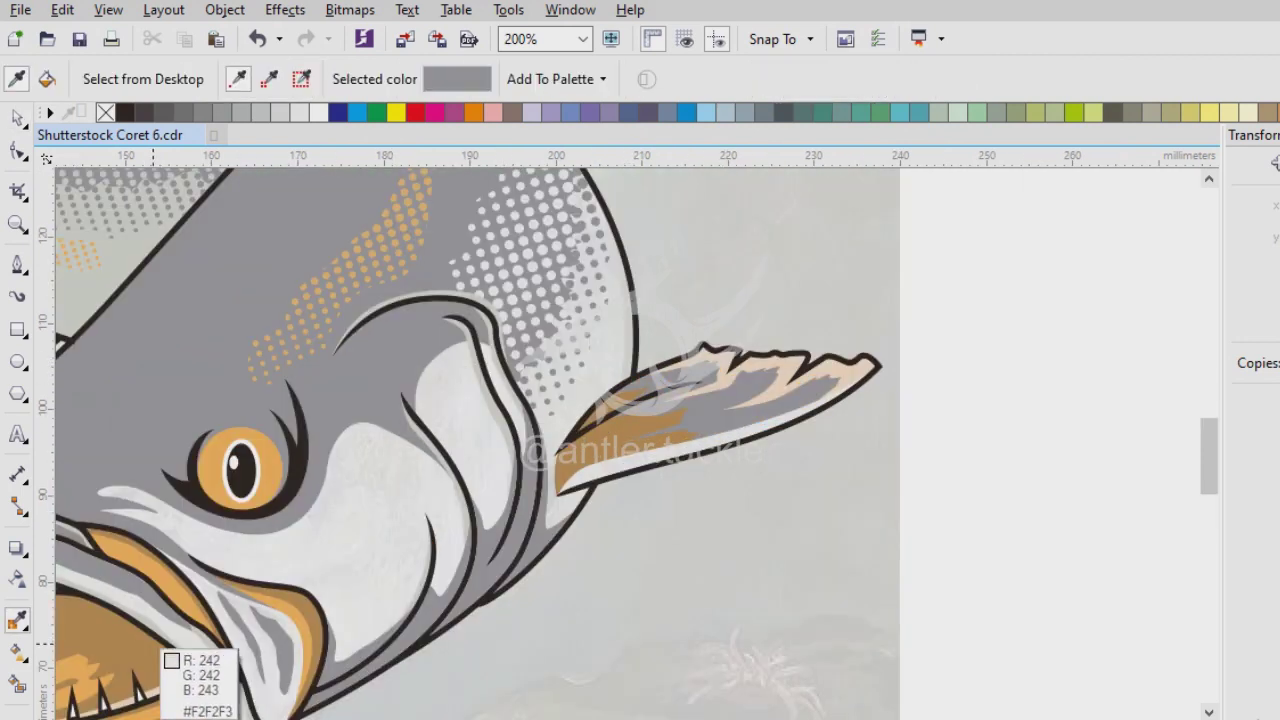
click(160, 665)
scroll(700, 420, up, 1)
scroll(607, 474, down, 2)
scroll(485, 505, up, 2)
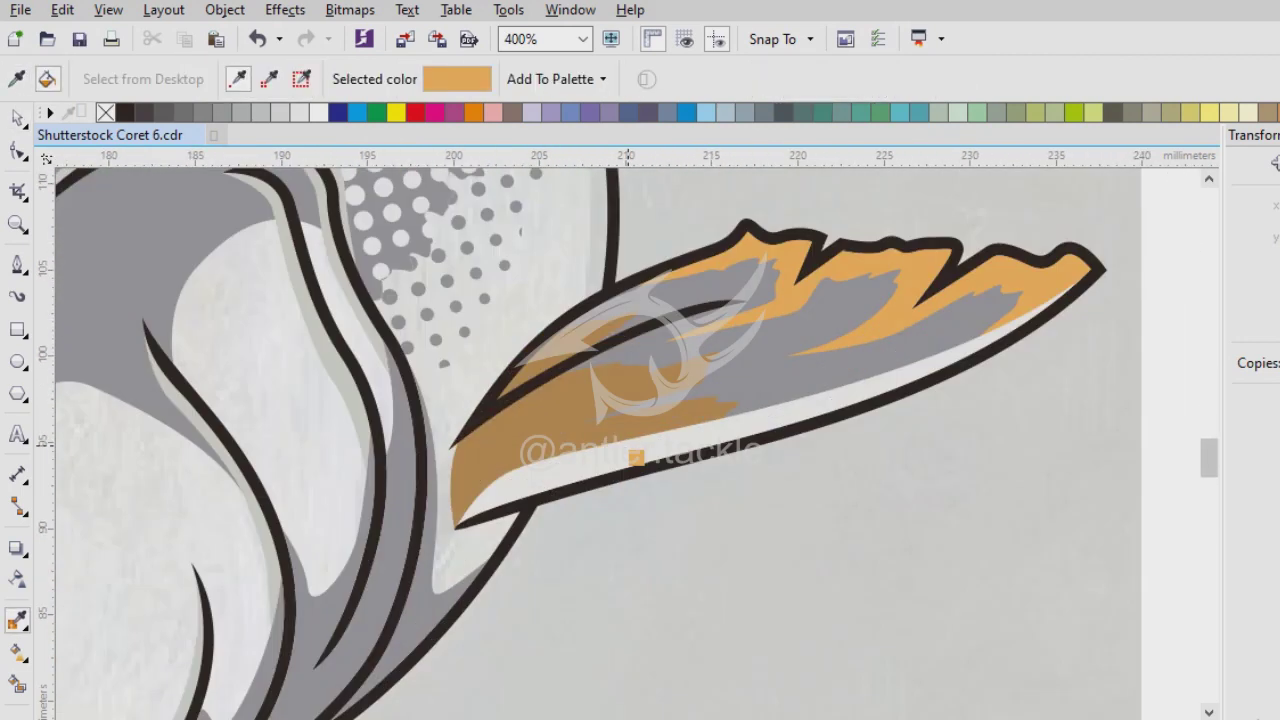
Recolour the brown base of the pectoral fin with the peach sampled from the lower edge of the mouth interior.
scroll(485, 505, down, 2)
key(space)
scroll(250, 560, up, 3)
scroll(545, 413, down, 2)
scroll(490, 560, up, 1)
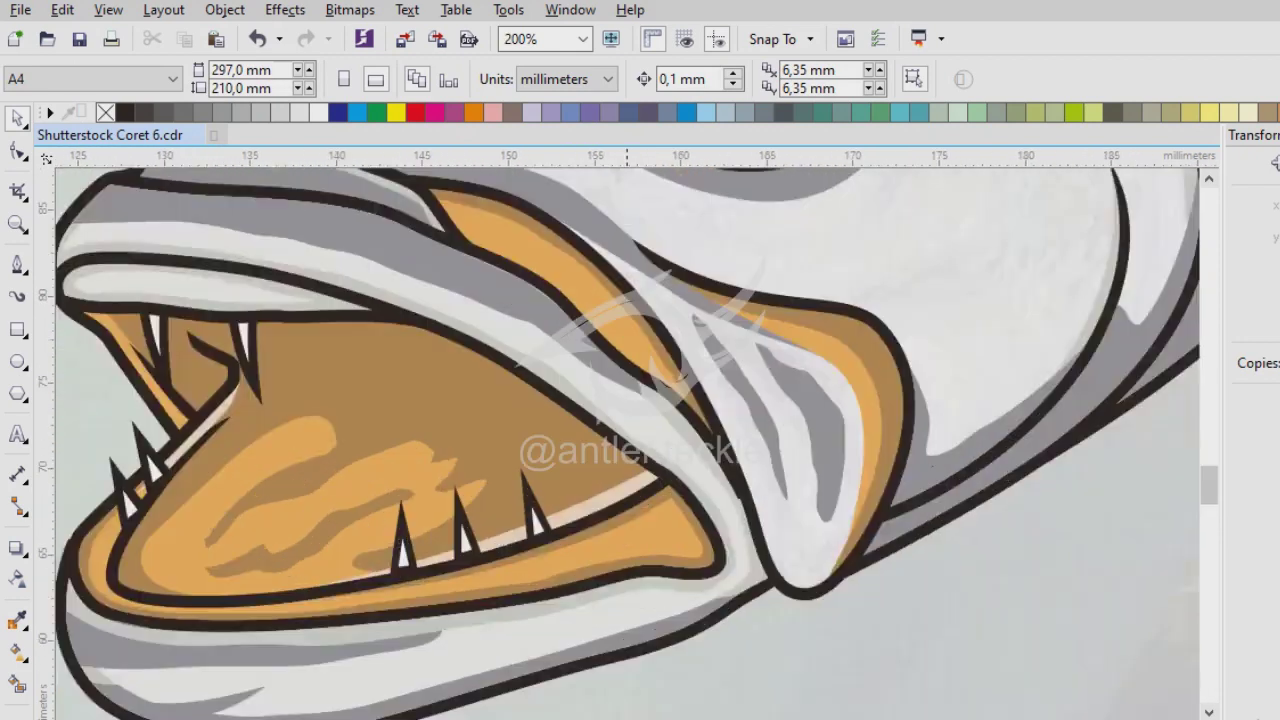
scroll(663, 530, up, 1)
key(i)
click(663, 530)
scroll(663, 530, down, 2)
scroll(701, 424, up, 1)
scroll(701, 424, down, 2)
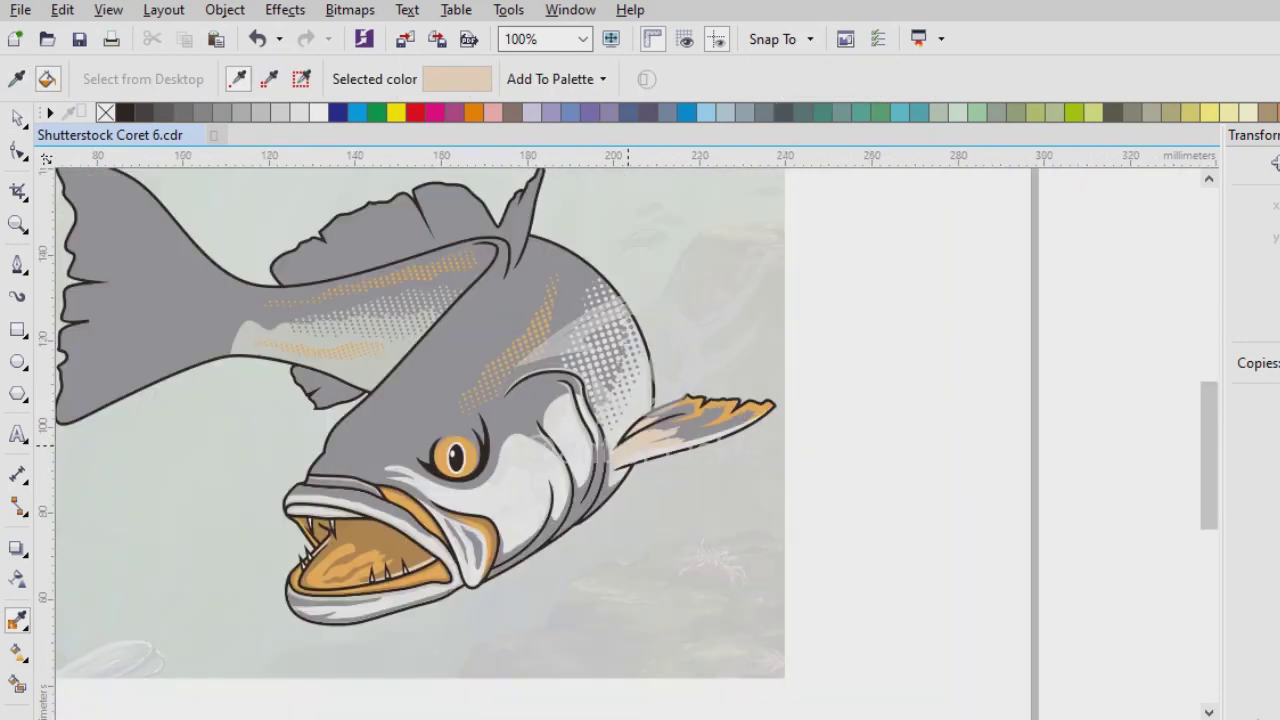
key(space)
Trace a closed outline about 76 by 82 mm around the fish's head and belly with the Pen tool.
scroll(640, 328, up, 1)
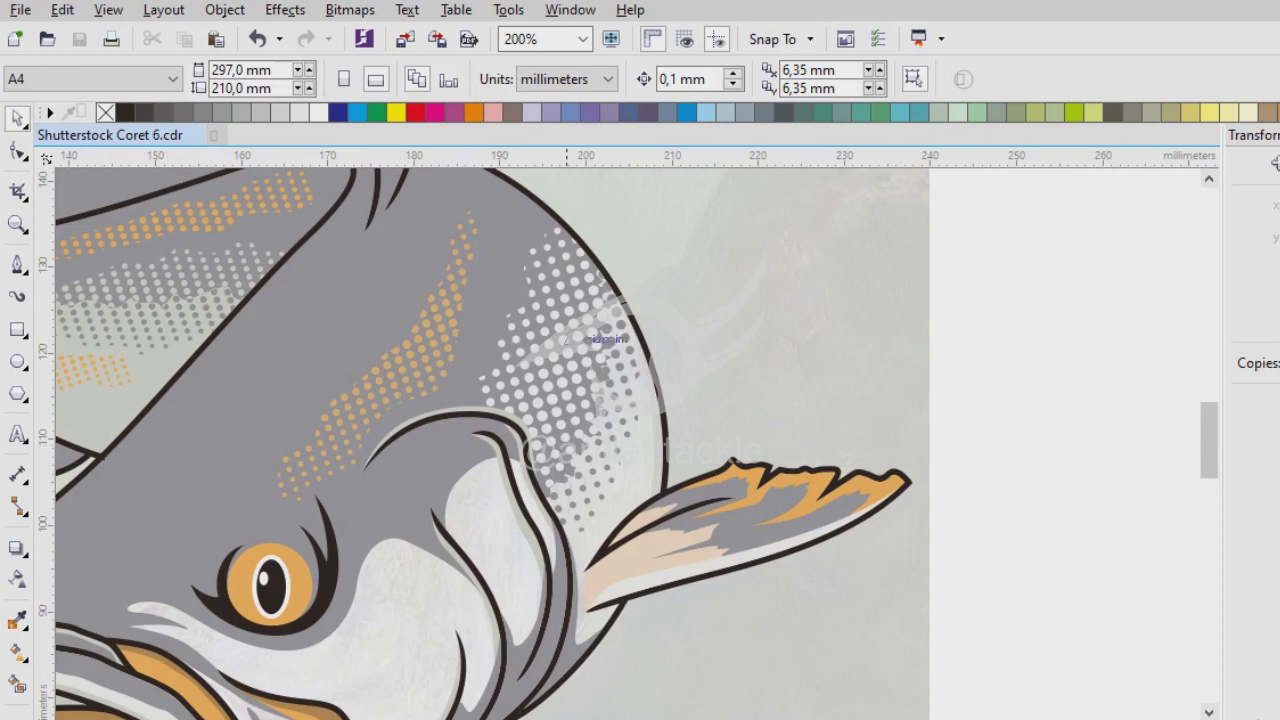
key(F5)
click(520, 200)
click(584, 188)
scroll(625, 440, down, 1)
scroll(649, 489, up, 1)
click(668, 424)
scroll(329, 600, up, 1)
click(829, 471)
scroll(608, 371, down, 1)
click(647, 478)
scroll(540, 286, down, 1)
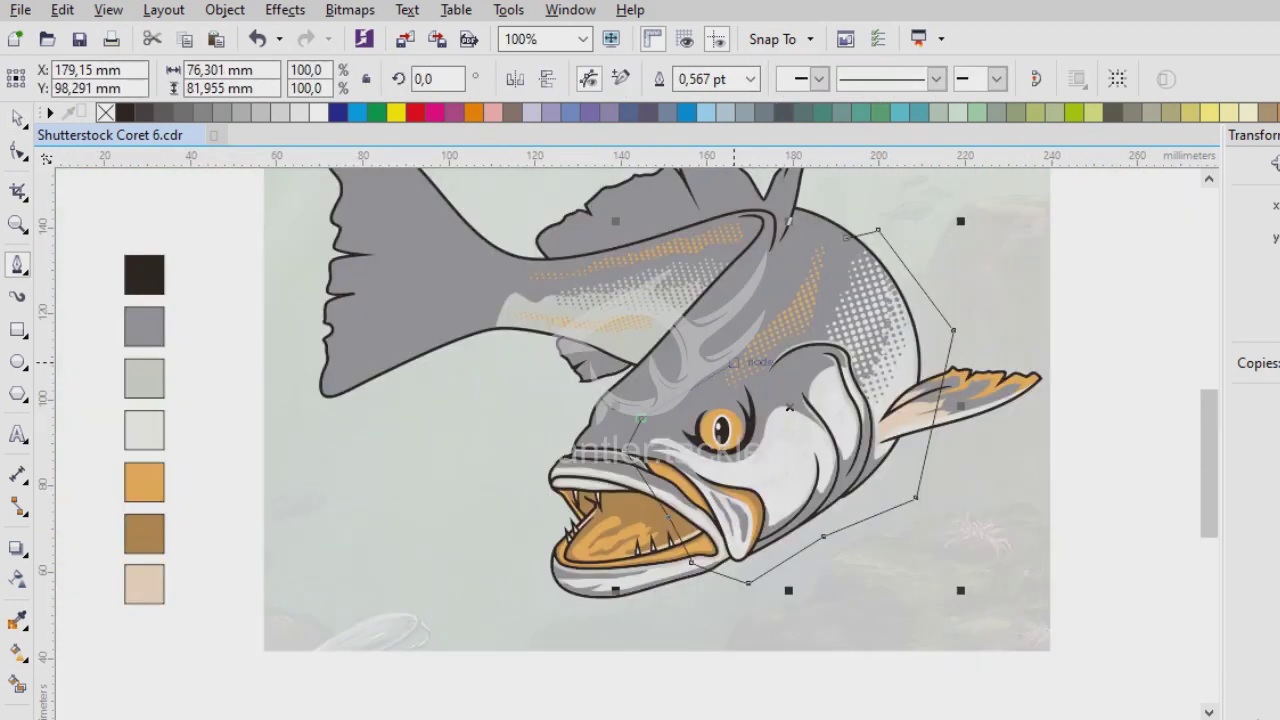
scroll(627, 445, up, 1)
Trim the head and belly outline to the fish's body contour and remove its part crossing the pectoral fin.
scroll(790, 338, up, 2)
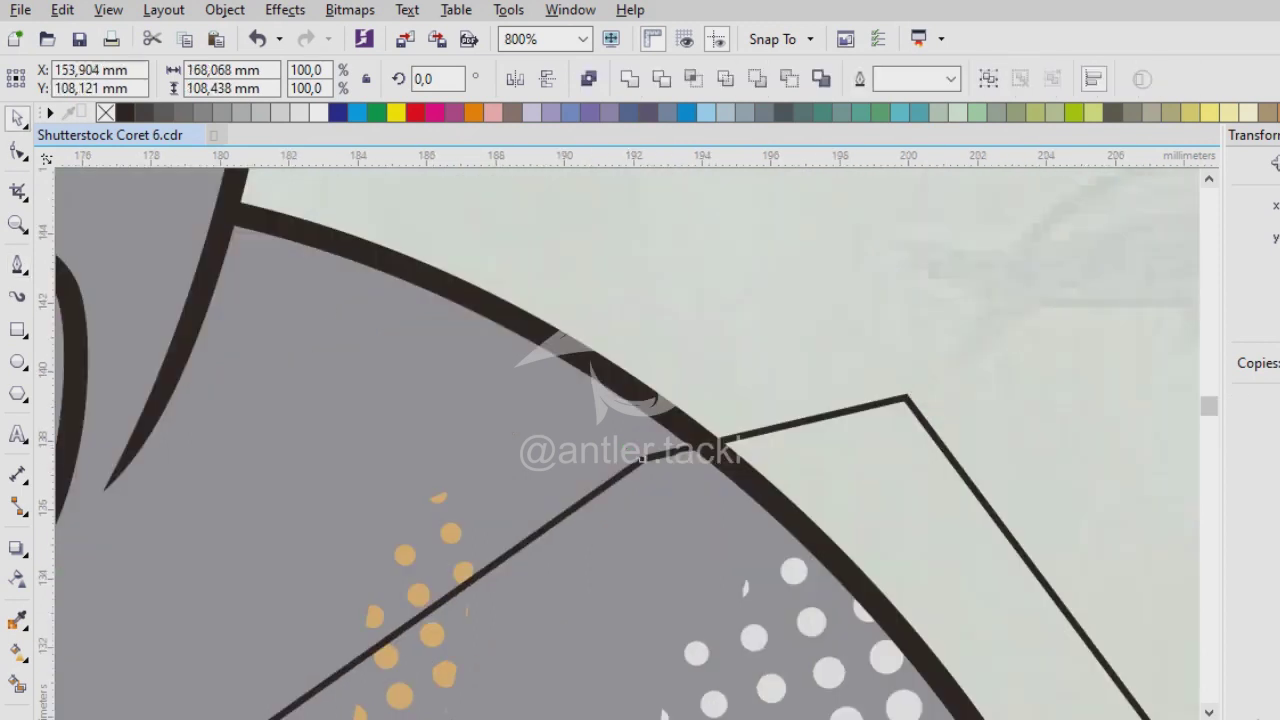
scroll(627, 445, down, 3)
scroll(627, 445, up, 3)
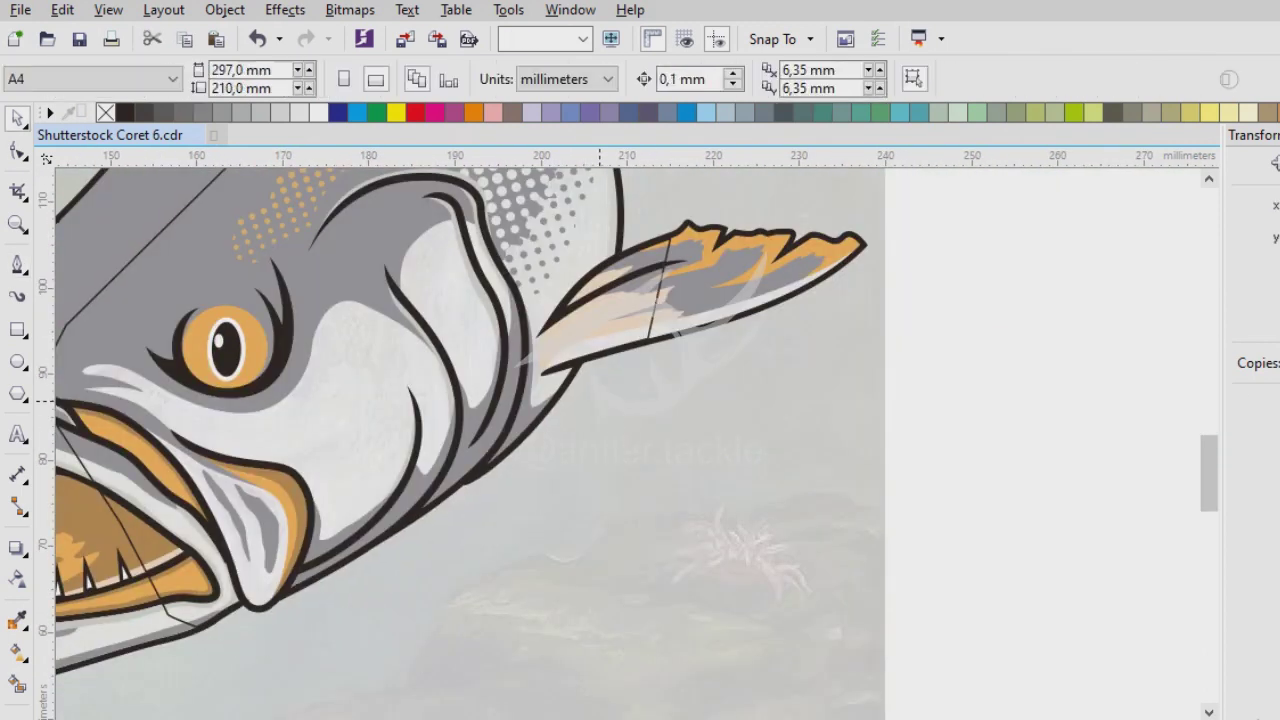
scroll(627, 445, down, 2)
scroll(628, 445, up, 1)
drag(747, 380, 697, 585)
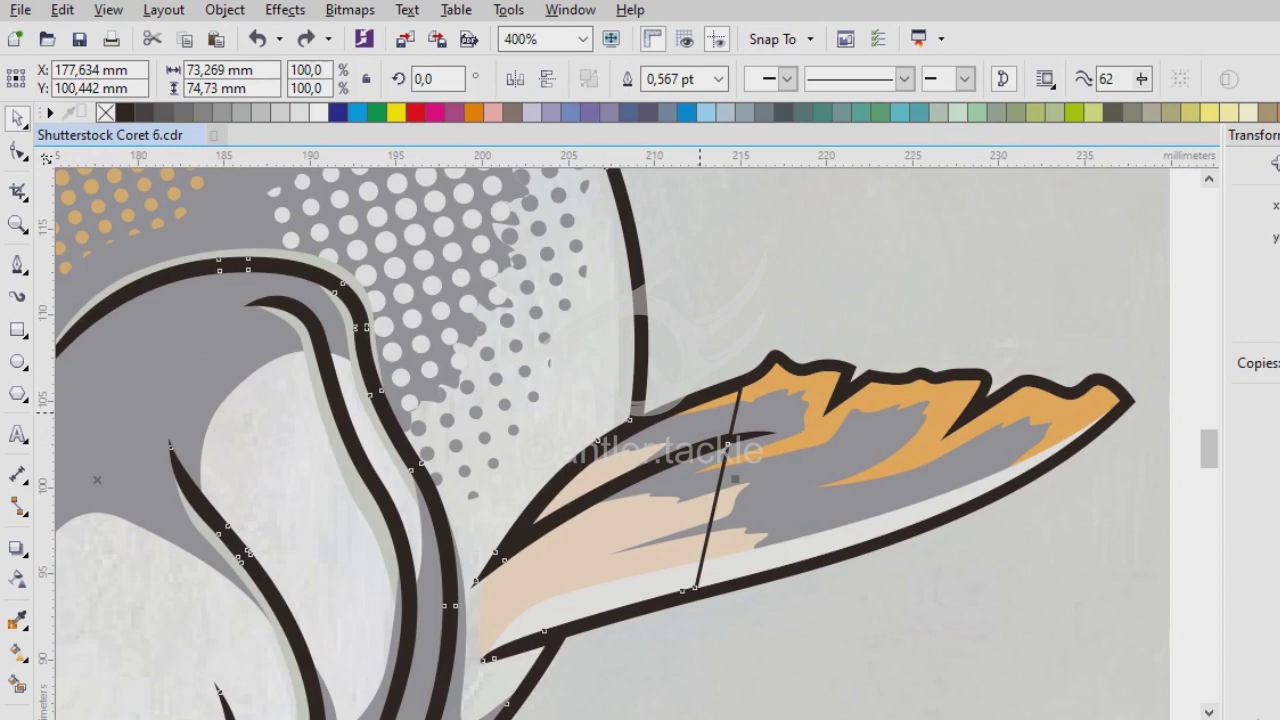
scroll(697, 585, down, 3)
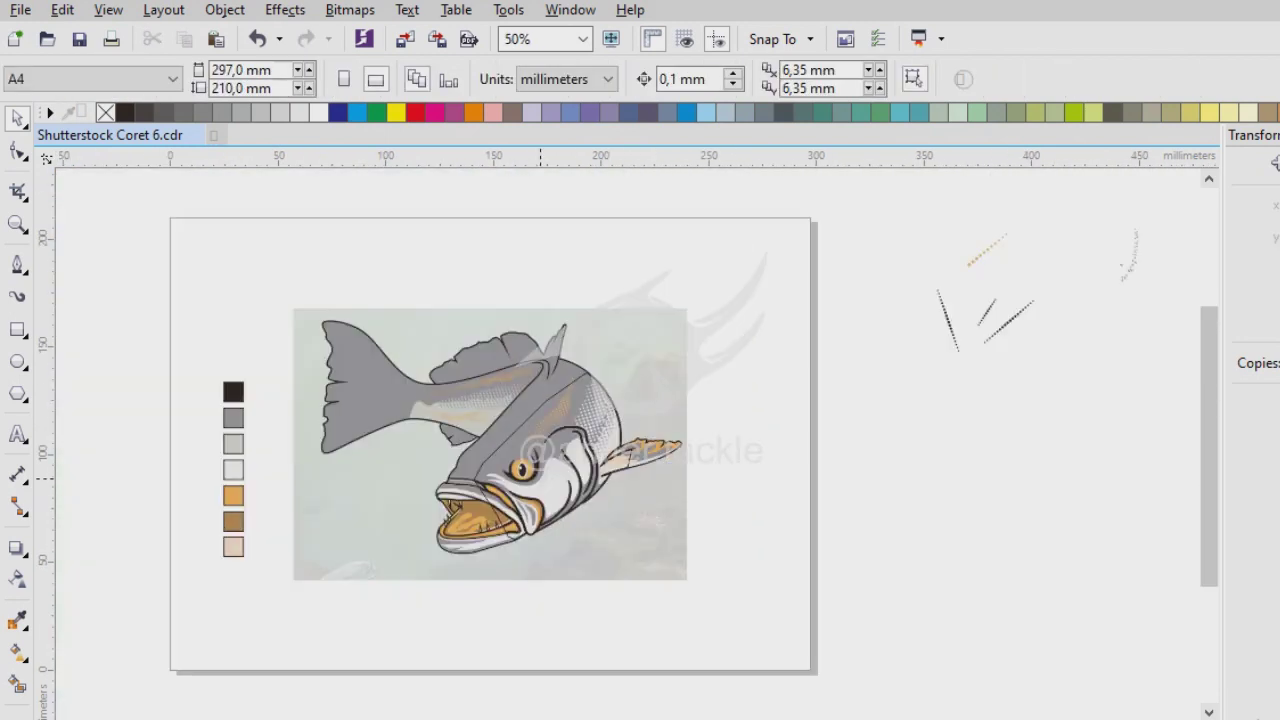
Fill the trimmed head and belly shape with a sampled light off-white and move it behind the existing colour shapes.
scroll(140, 350, up, 1)
key(i)
scroll(1167, 375, up, 2)
key(space)
key(Tab)
key(Tab)
scroll(640, 440, down, 2)
key(Escape)
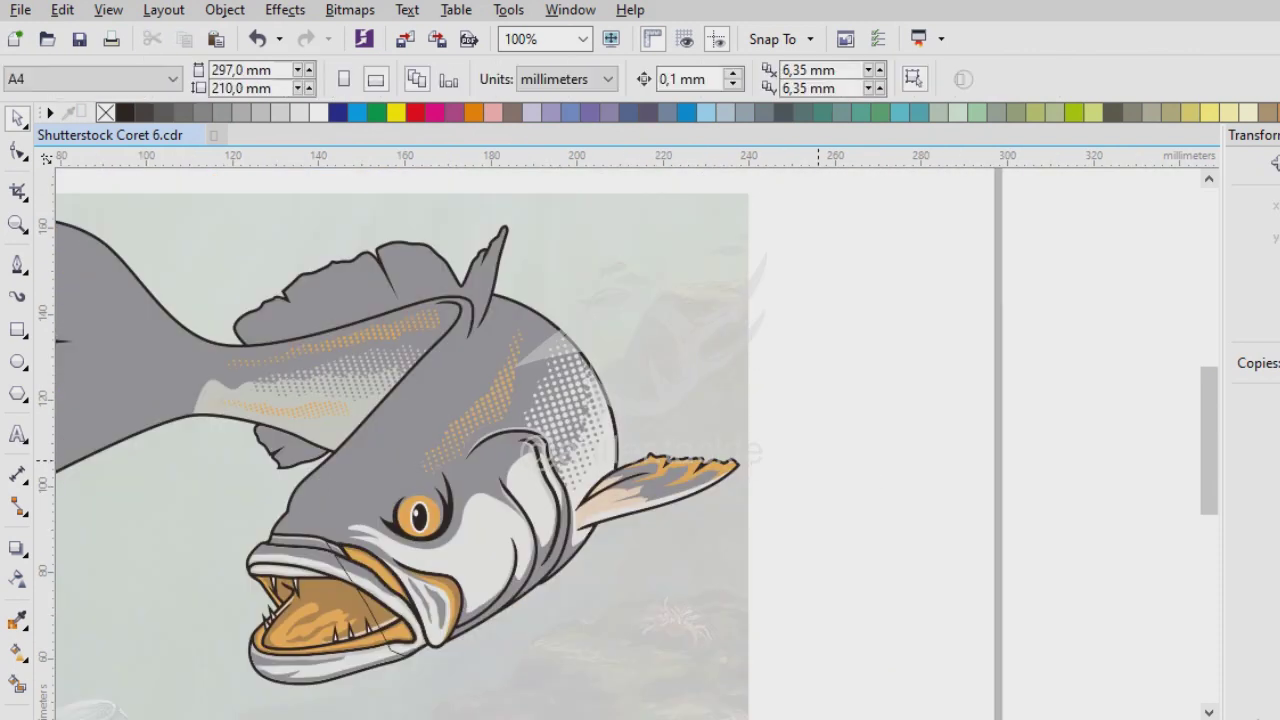
Try to draw a short curve about 3 by 3 mm below the base of the pectoral fin with the Pen tool.
scroll(577, 530, up, 4)
key(F5)
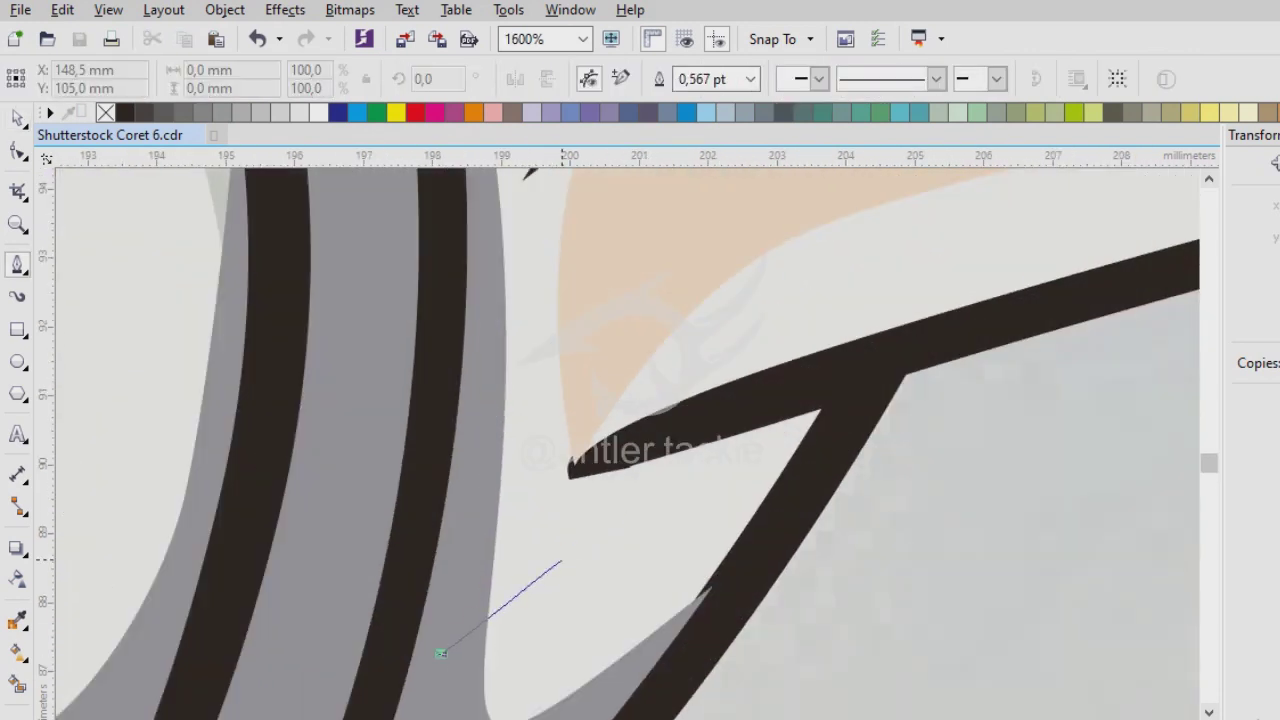
click(561, 562)
scroll(561, 562, down, 3)
scroll(537, 681, up, 1)
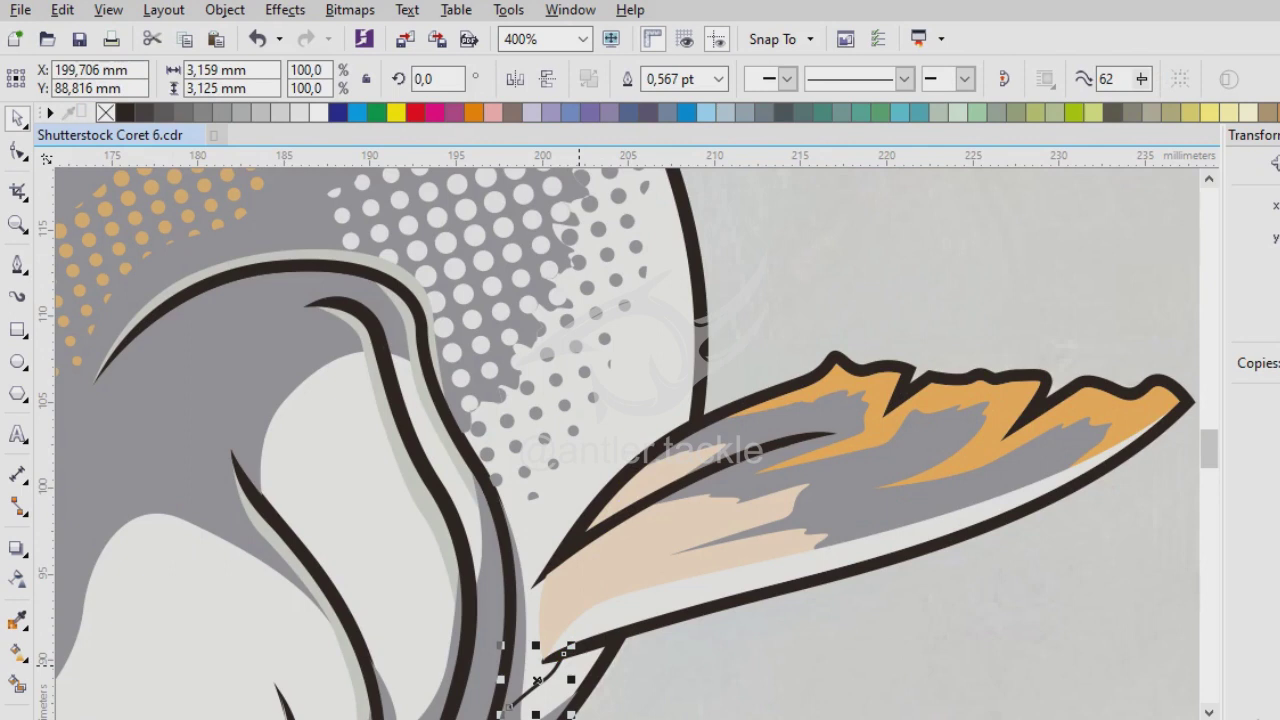
key(Escape)
scroll(578, 440, down, 2)
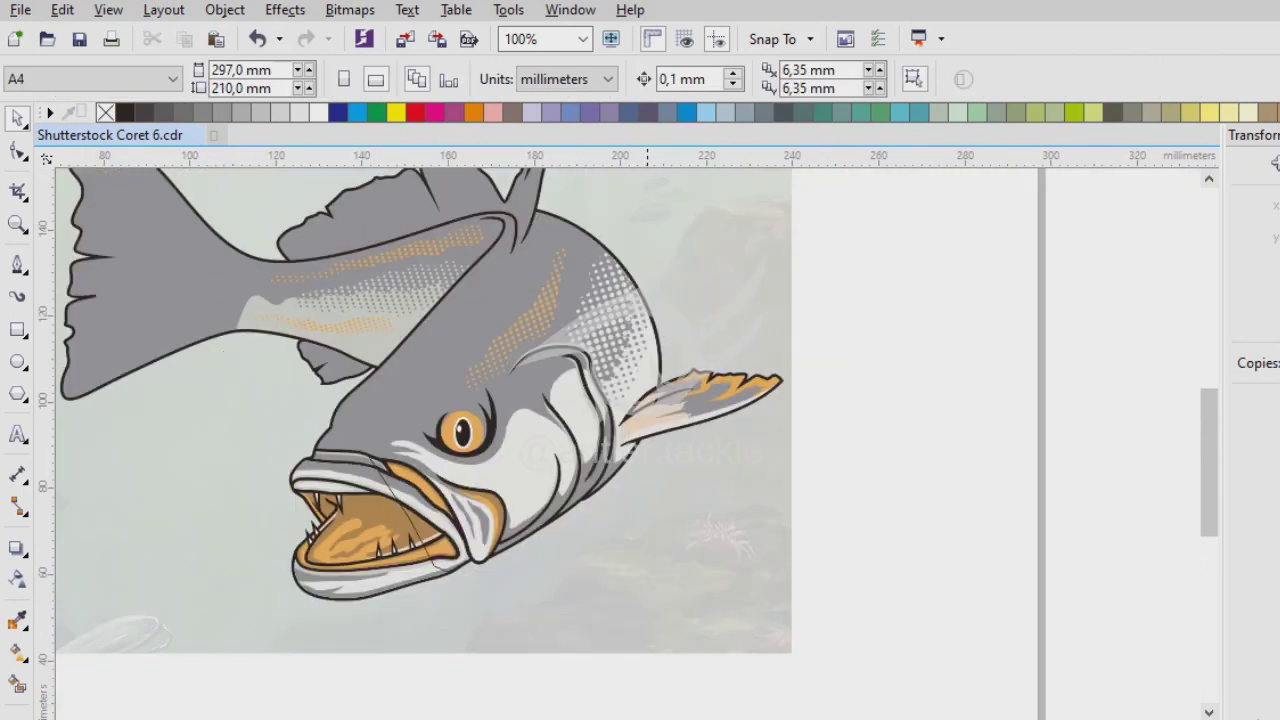
Trace a closed outline about 17 by 40 mm along the belly's outer edge and across the fin base with the Pen tool.
scroll(618, 440, up, 2)
click(602, 357)
scroll(622, 455, down, 2)
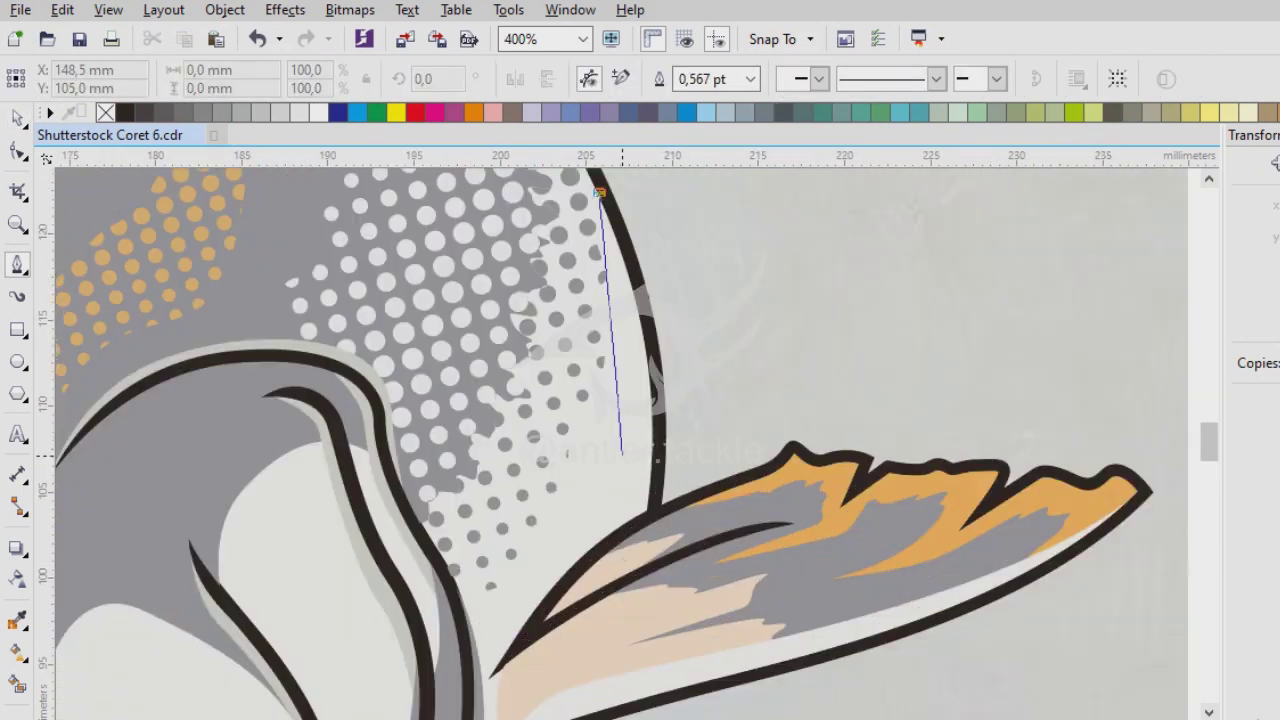
scroll(610, 593, up, 1)
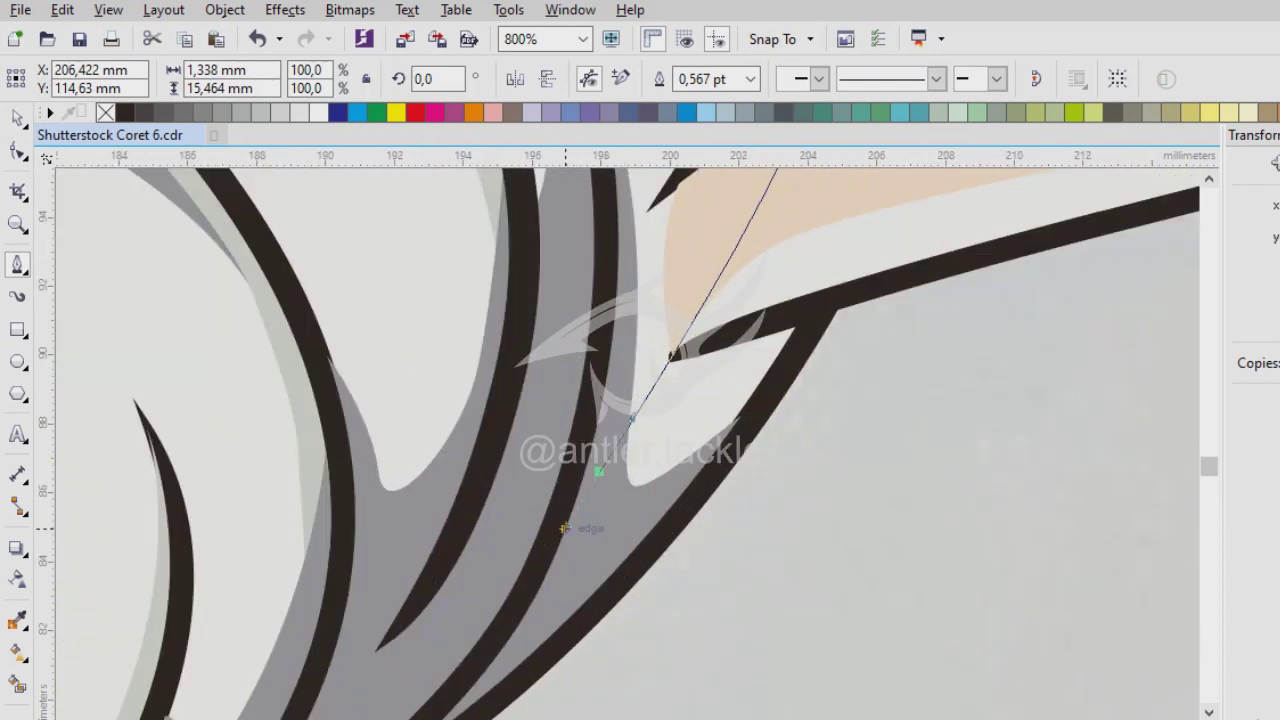
scroll(563, 528, down, 2)
scroll(714, 260, up, 1)
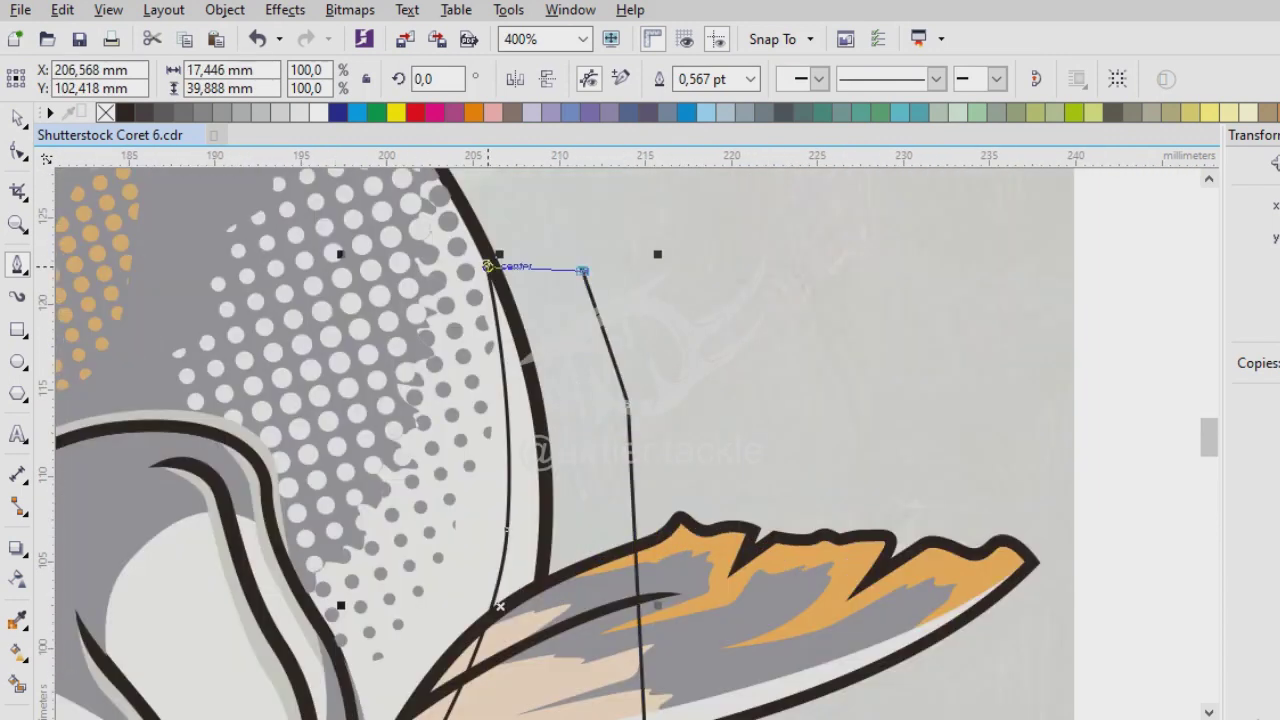
click(487, 265)
scroll(487, 265, up, 2)
key(space)
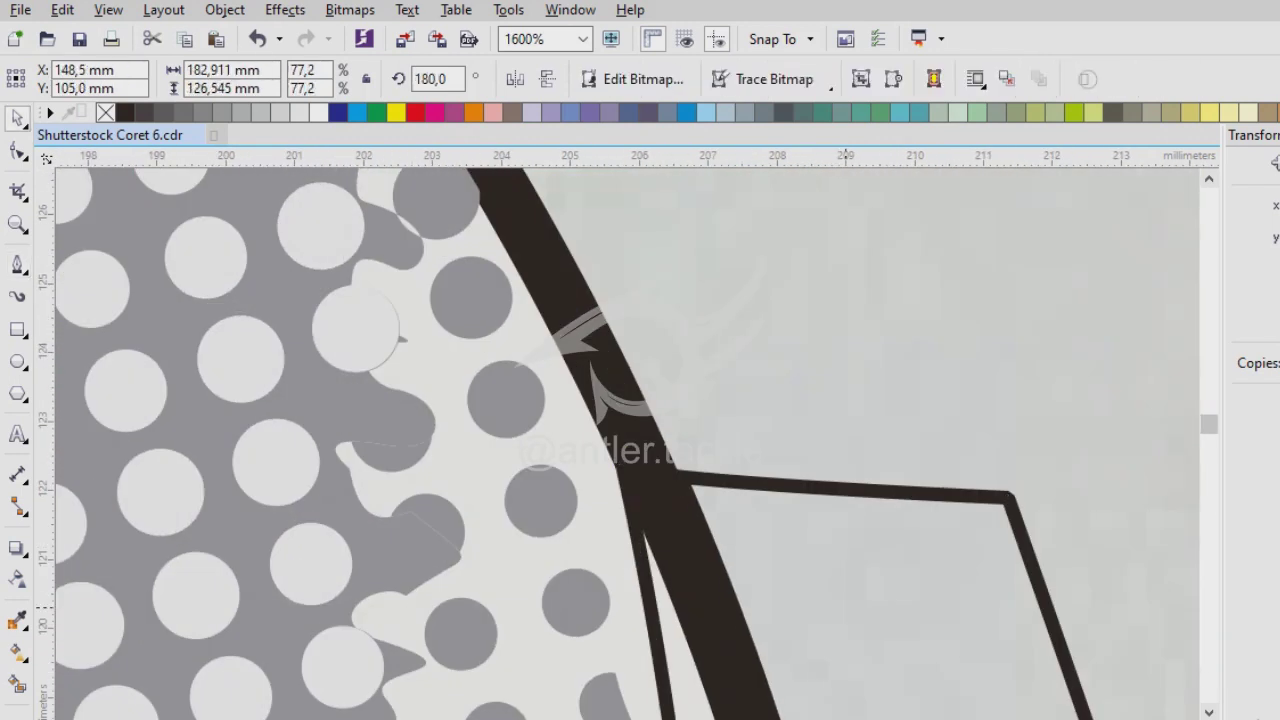
Trim the belly edge outline to the fish's body contour.
scroll(846, 607, down, 3)
scroll(549, 348, up, 2)
key(Escape)
key(ctrl+z)
key(ctrl+shift+z)
scroll(640, 420, down, 1)
scroll(640, 420, up, 1)
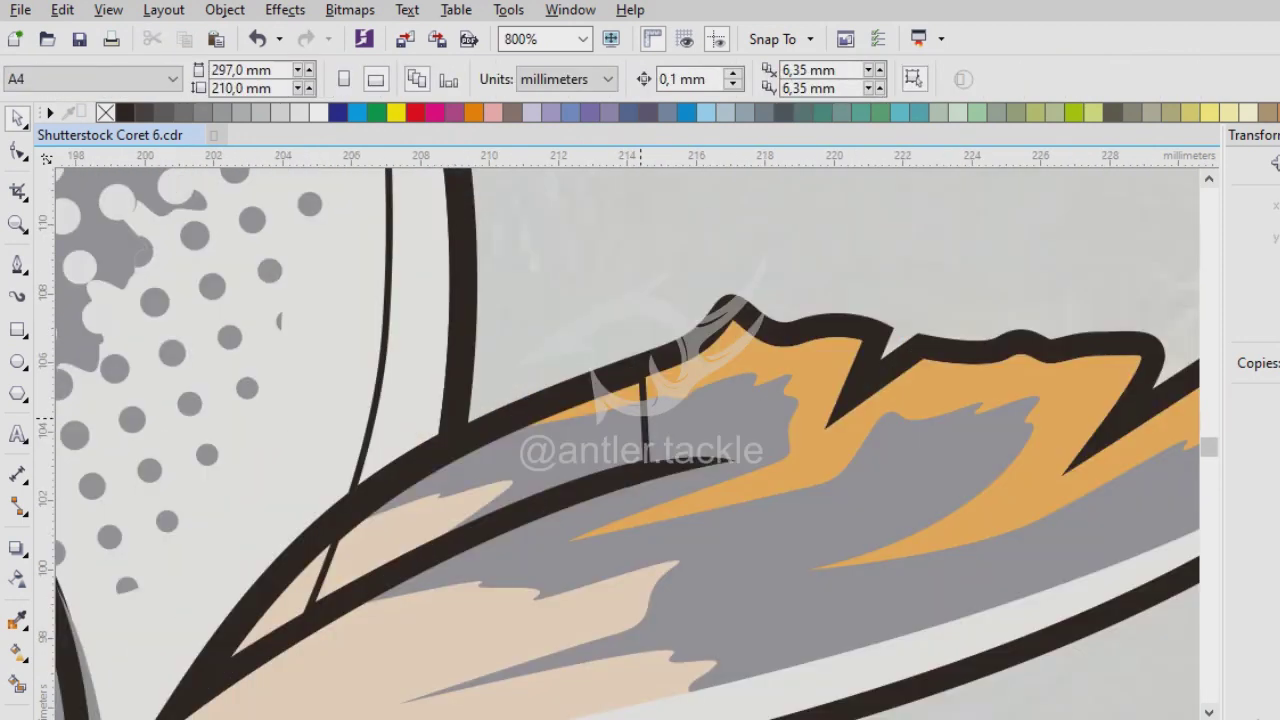
Remove the leftover outline pieces inside the pectoral fin, keeping the belly parts above and below the fin.
scroll(614, 465, down, 2)
click(580, 330)
scroll(580, 400, up, 2)
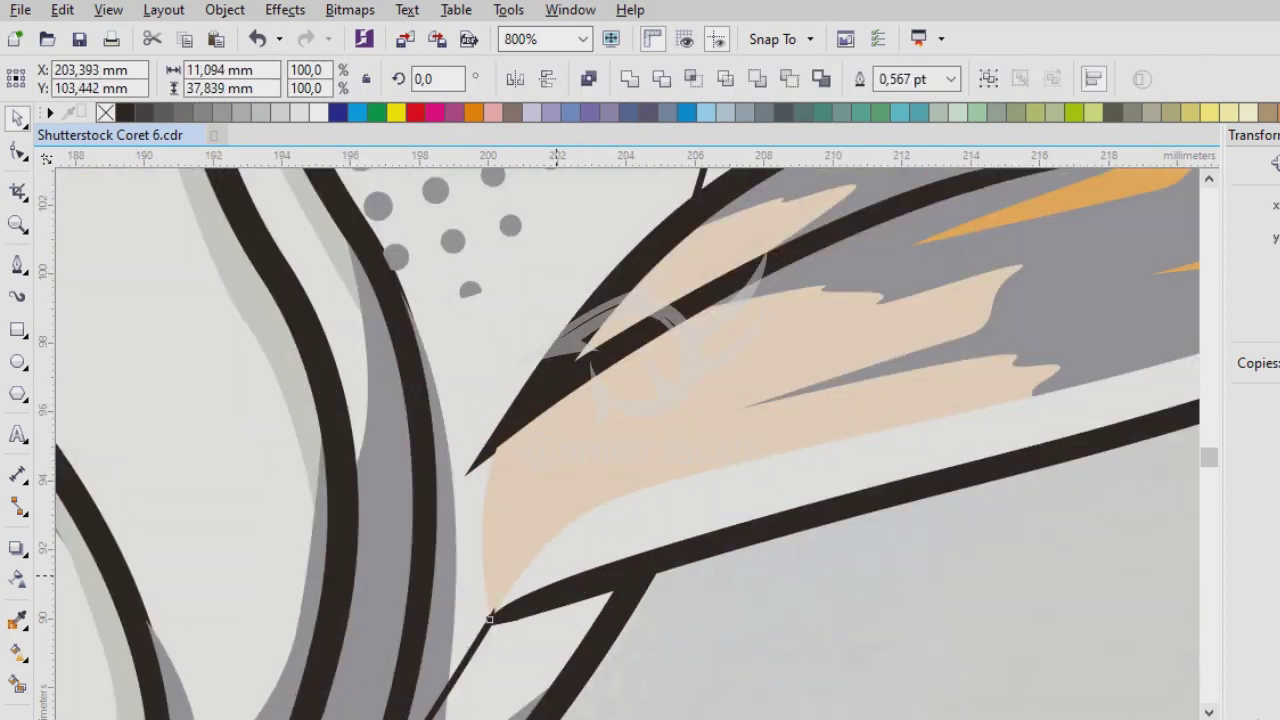
scroll(632, 430, down, 4)
key(Escape)
Place a row of black halftone dots along the belly's outer edge, crossing the pectoral fin.
click(657, 447)
scroll(655, 450, up, 3)
drag(622, 450, 674, 448)
scroll(676, 446, down, 1)
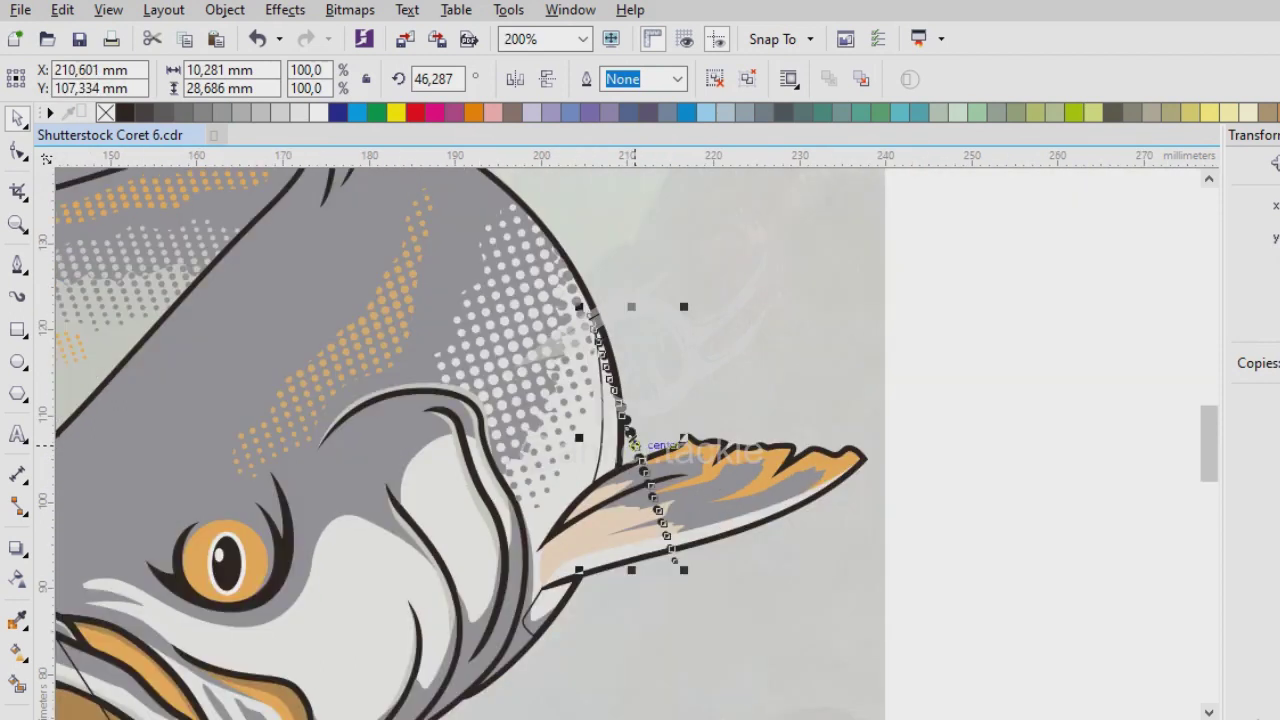
Scale the dot row to 64.3 % and position it along the belly's outer contour.
scroll(628, 445, up, 1)
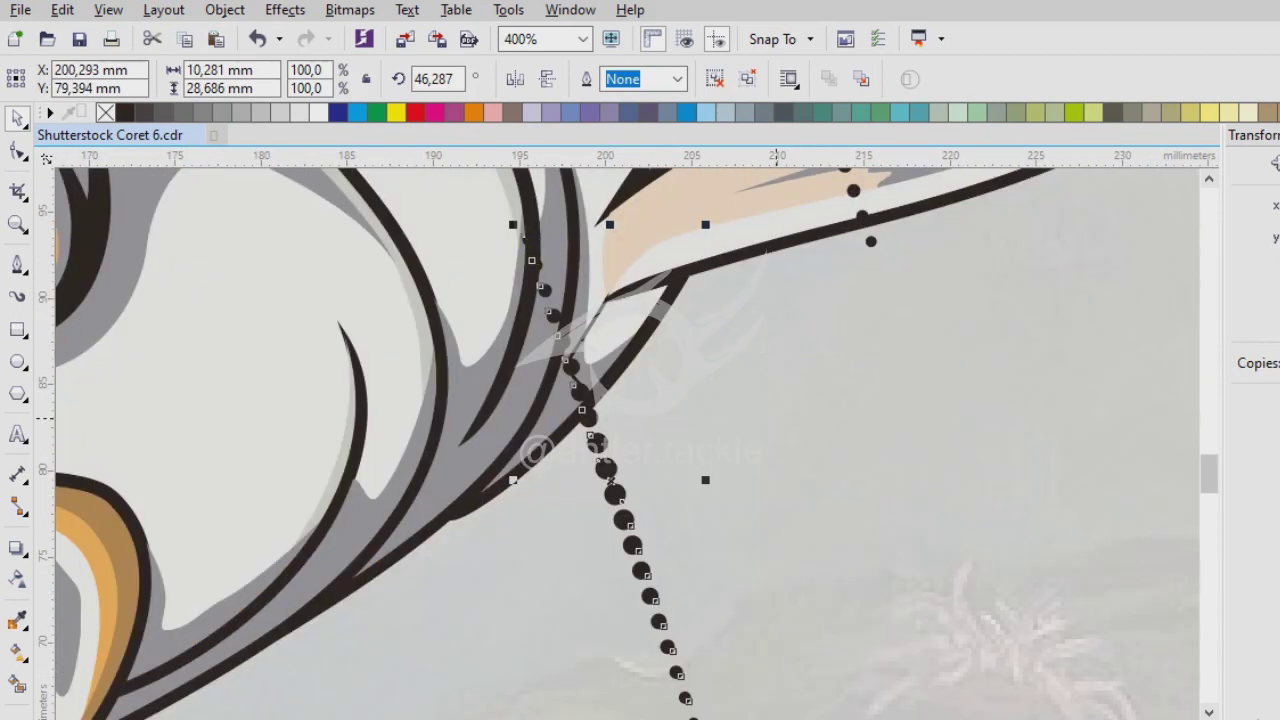
scroll(628, 445, down, 2)
drag(628, 445, 674, 330)
scroll(674, 330, up, 1)
drag(605, 430, 578, 362)
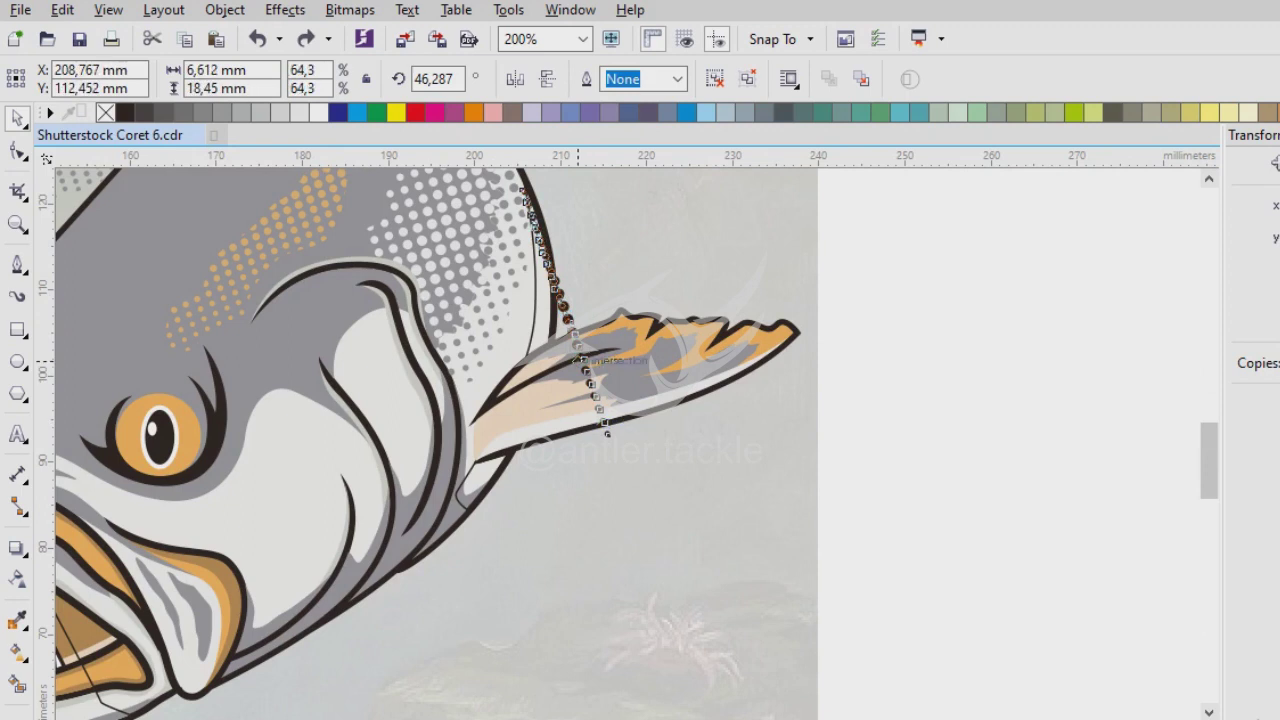
Duplicate the scaled dot row below the base of the pectoral fin and select both rows.
scroll(578, 362, up, 1)
scroll(628, 446, down, 2)
scroll(600, 545, up, 1)
drag(650, 425, 640, 475)
scroll(640, 475, down, 1)
scroll(600, 500, up, 1)
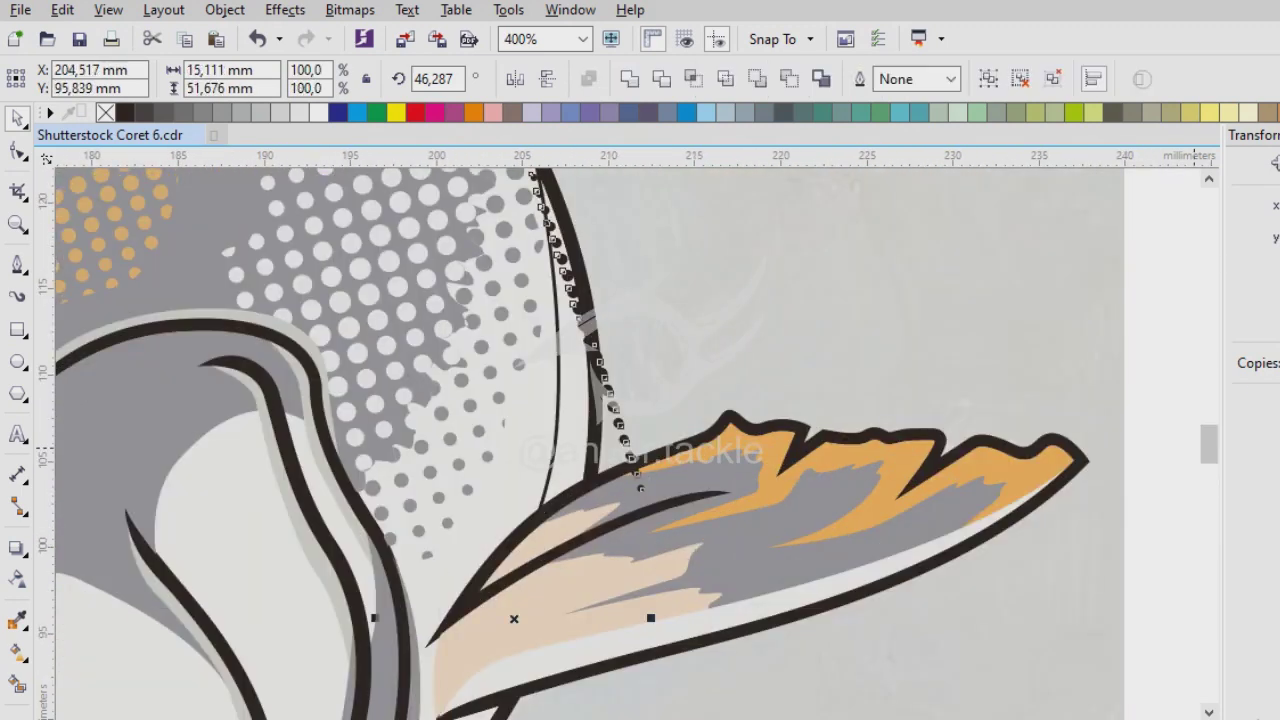
Blend the two dot rows into a halftone pattern with 17 steps.
drag(620, 430, 420, 690)
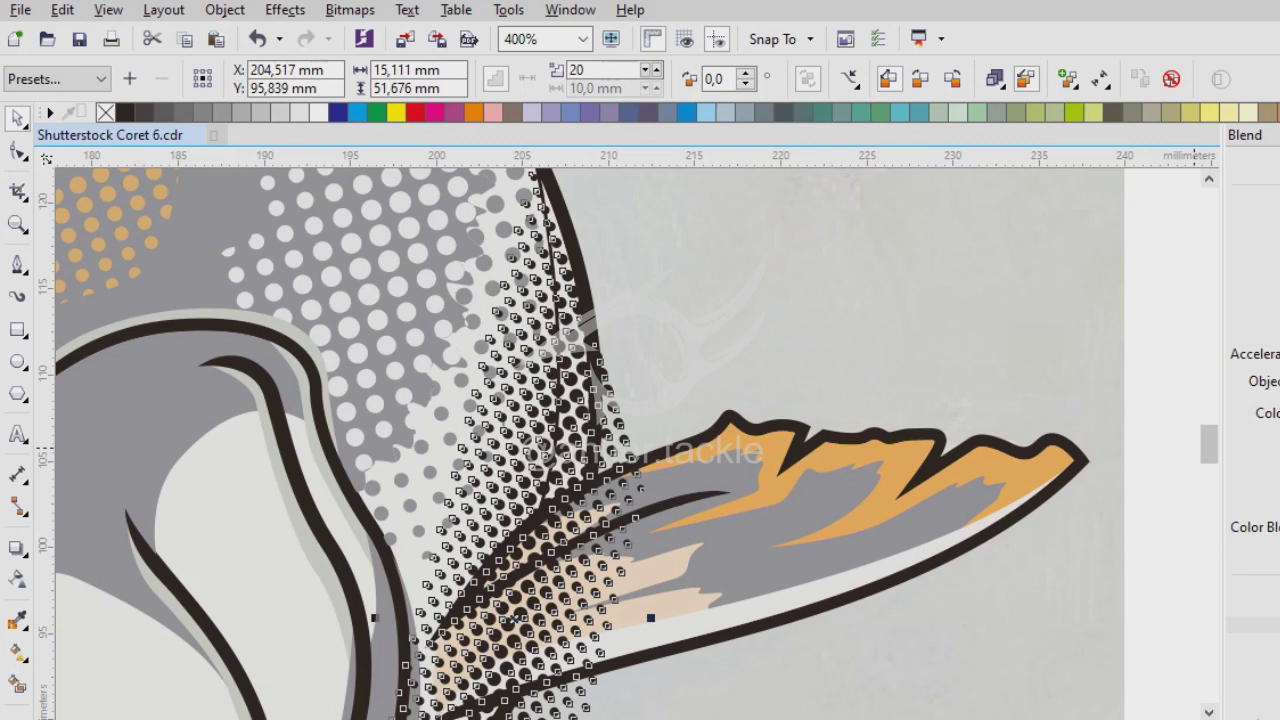
text(17)
key(Return)
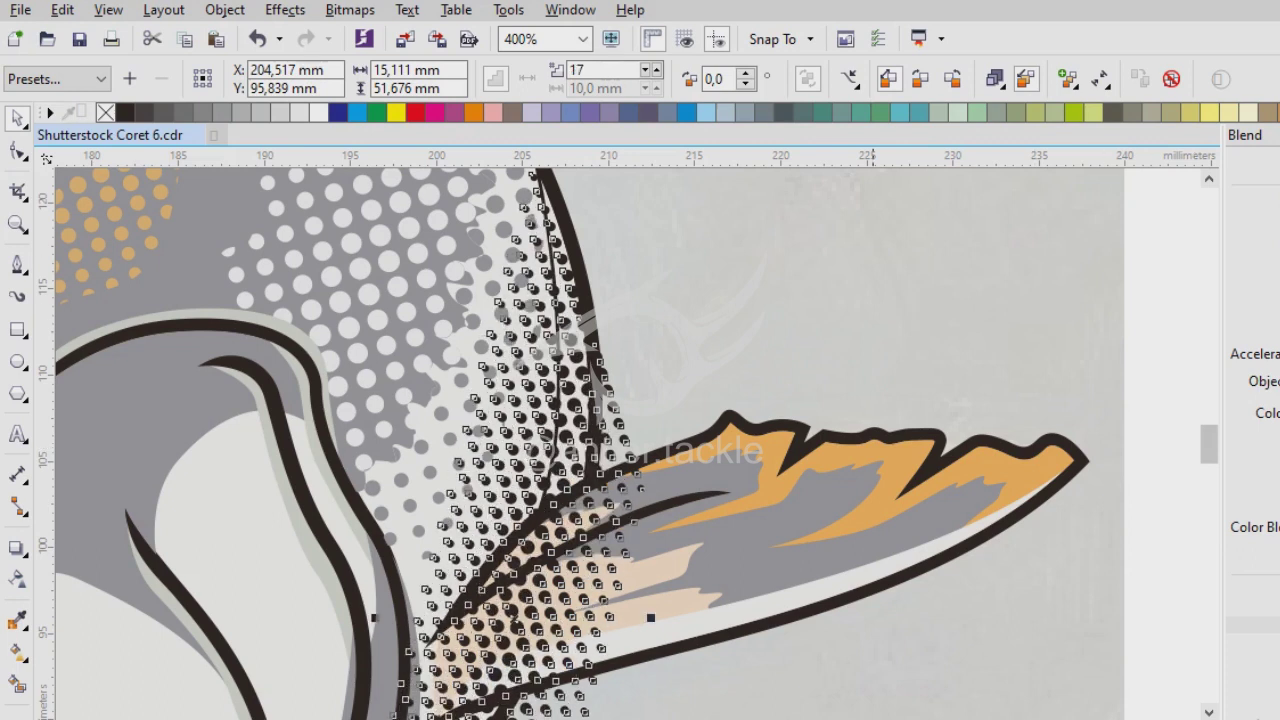
Intersect the grouped halftone dots with the belly edge shape and delete the dots from the belly.
key(space)
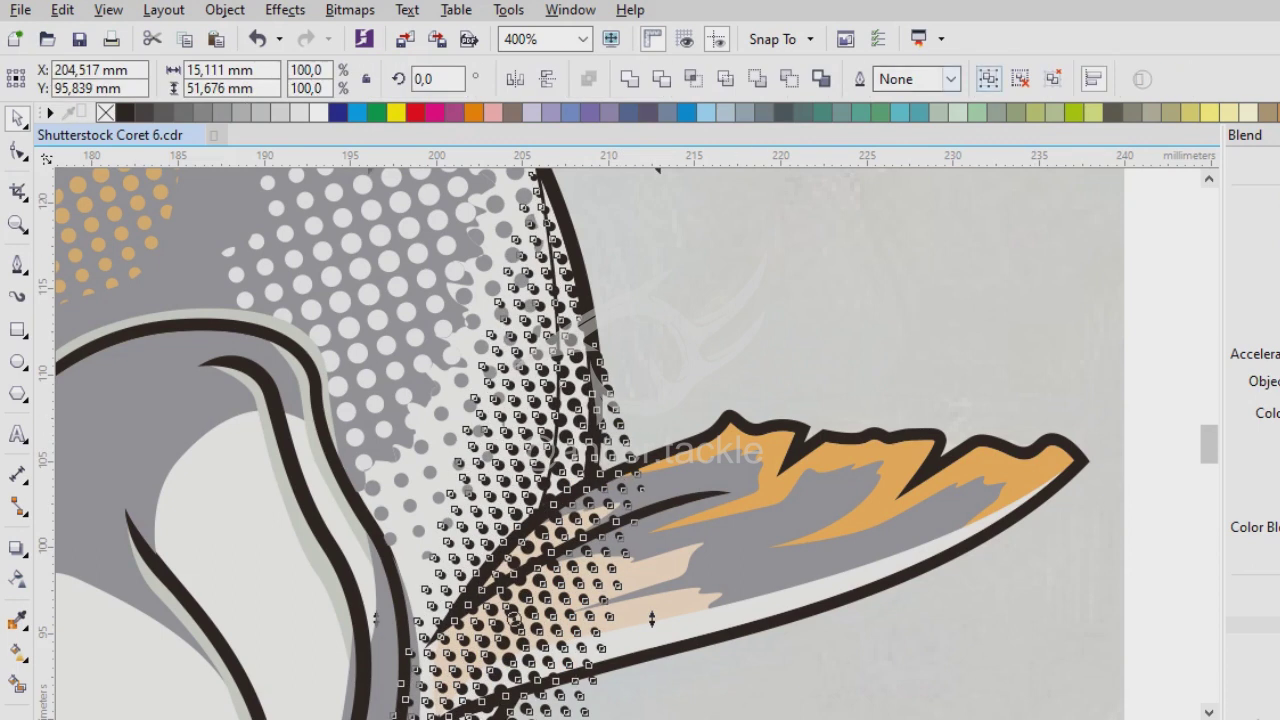
scroll(527, 234, up, 3)
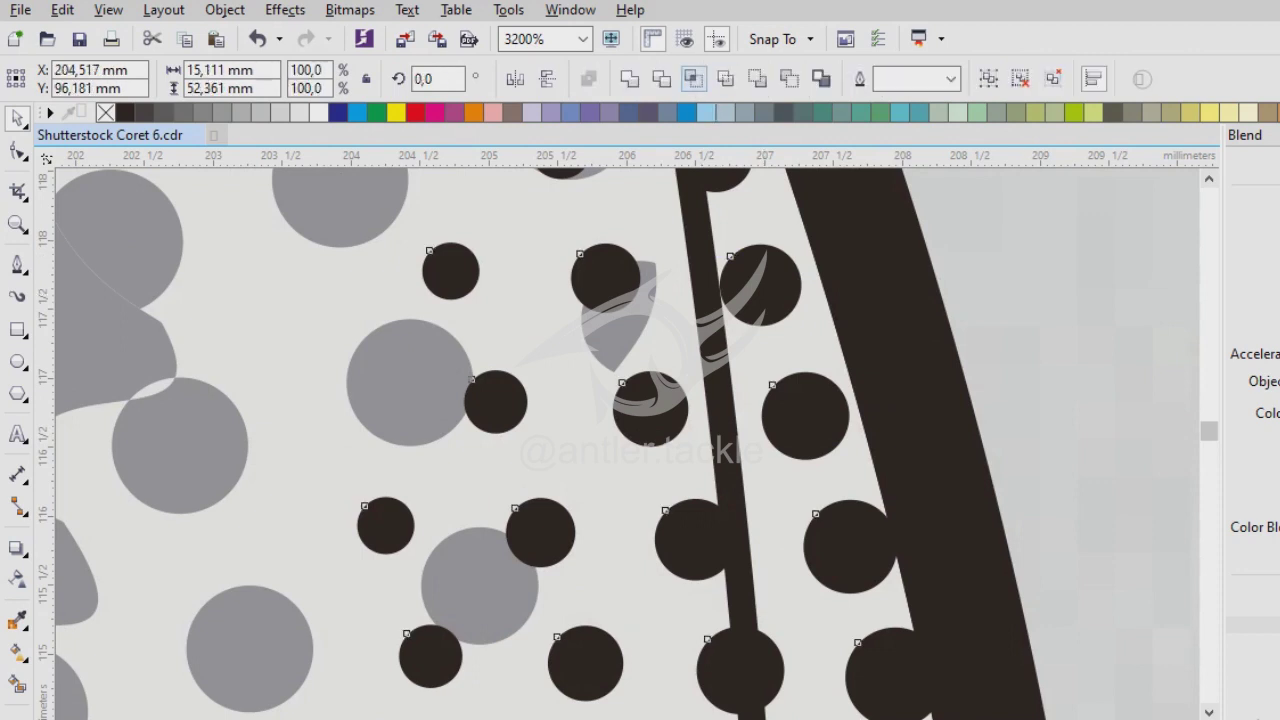
right_click(106, 113)
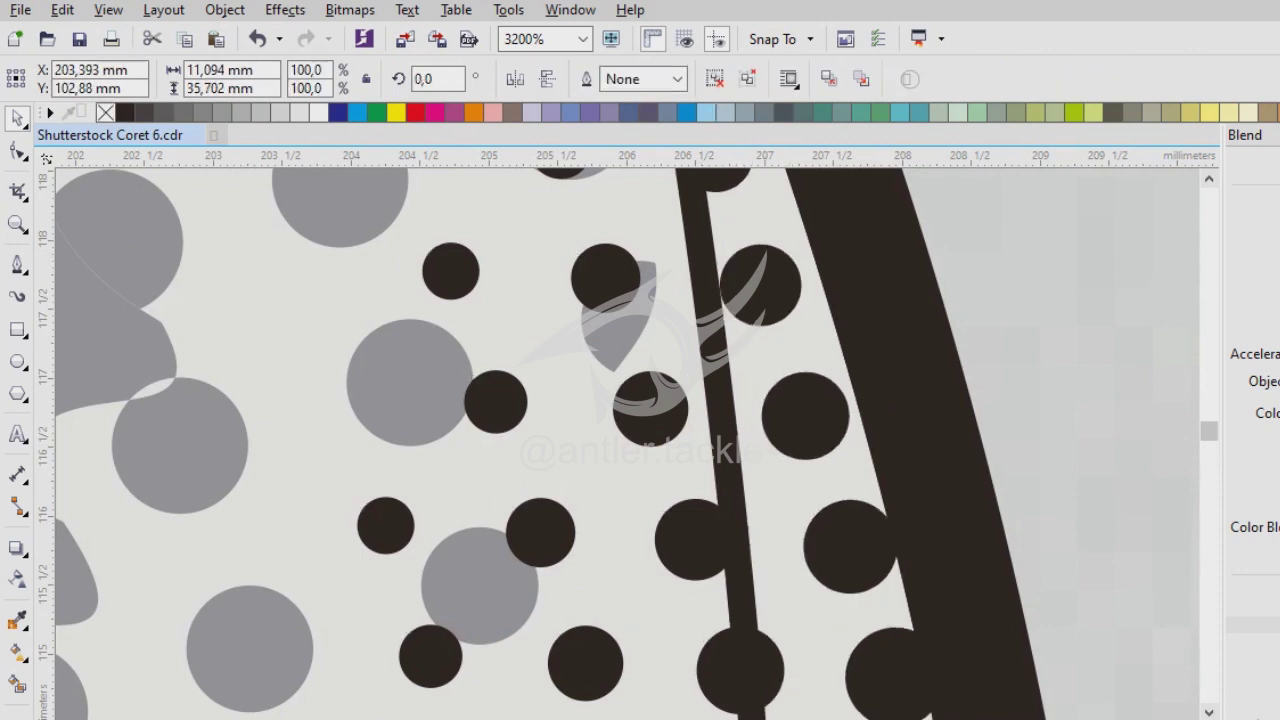
key(Delete)
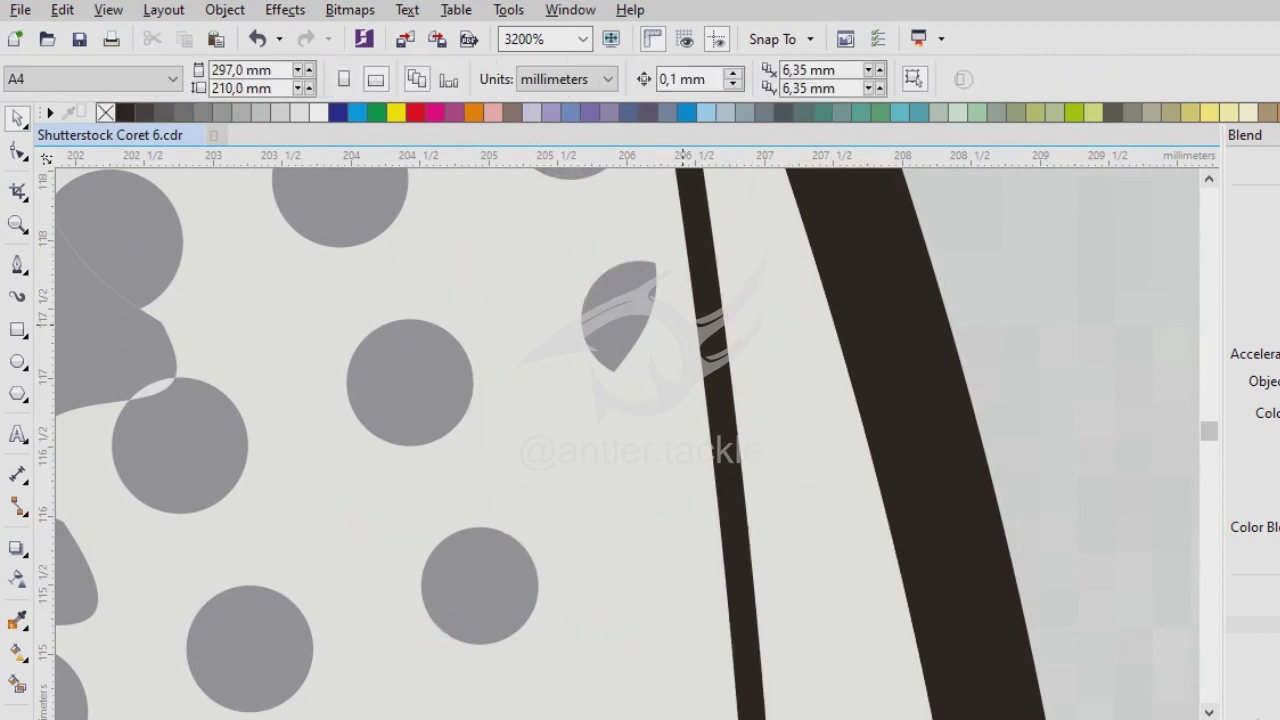
scroll(681, 440, down, 2)
scroll(537, 546, up, 1)
click(537, 546)
key(Escape)
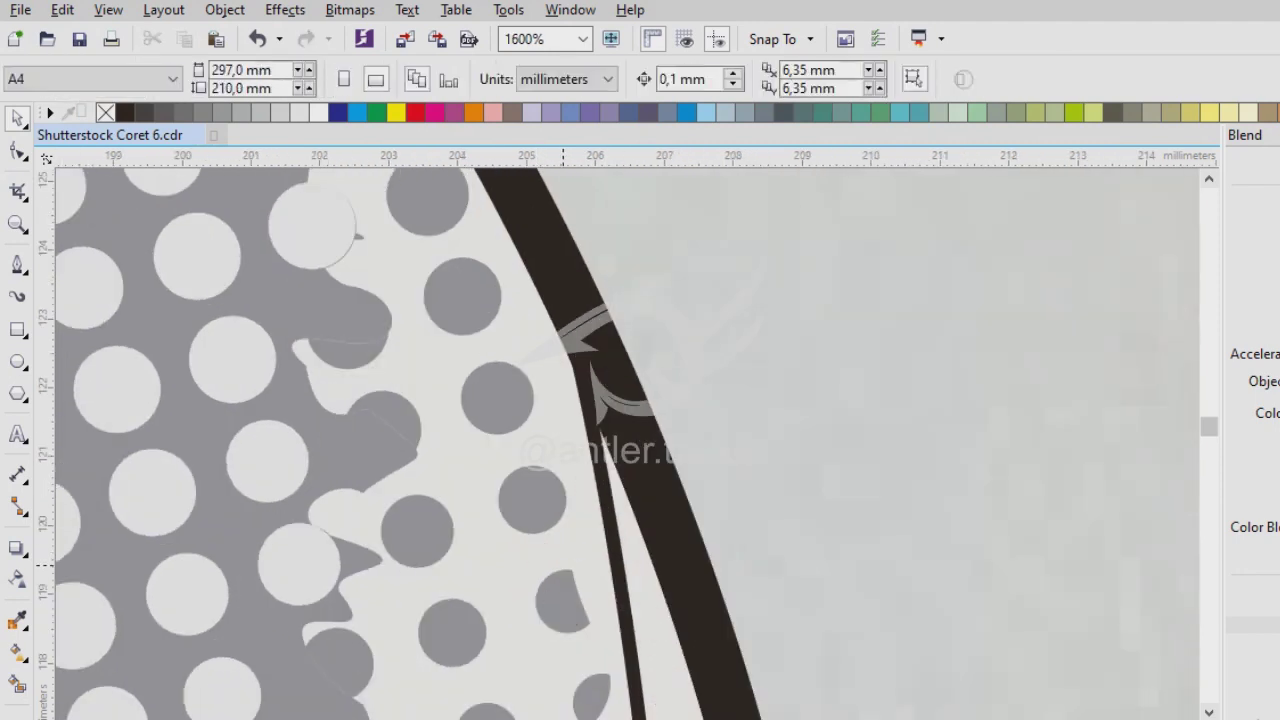
Undo the last halftone deletion and delete the original black dots extending past the belly edge, keeping the intersected ones.
scroll(620, 440, down, 2)
key(ctrl+z)
scroll(620, 440, up, 1)
key(ctrl+z)
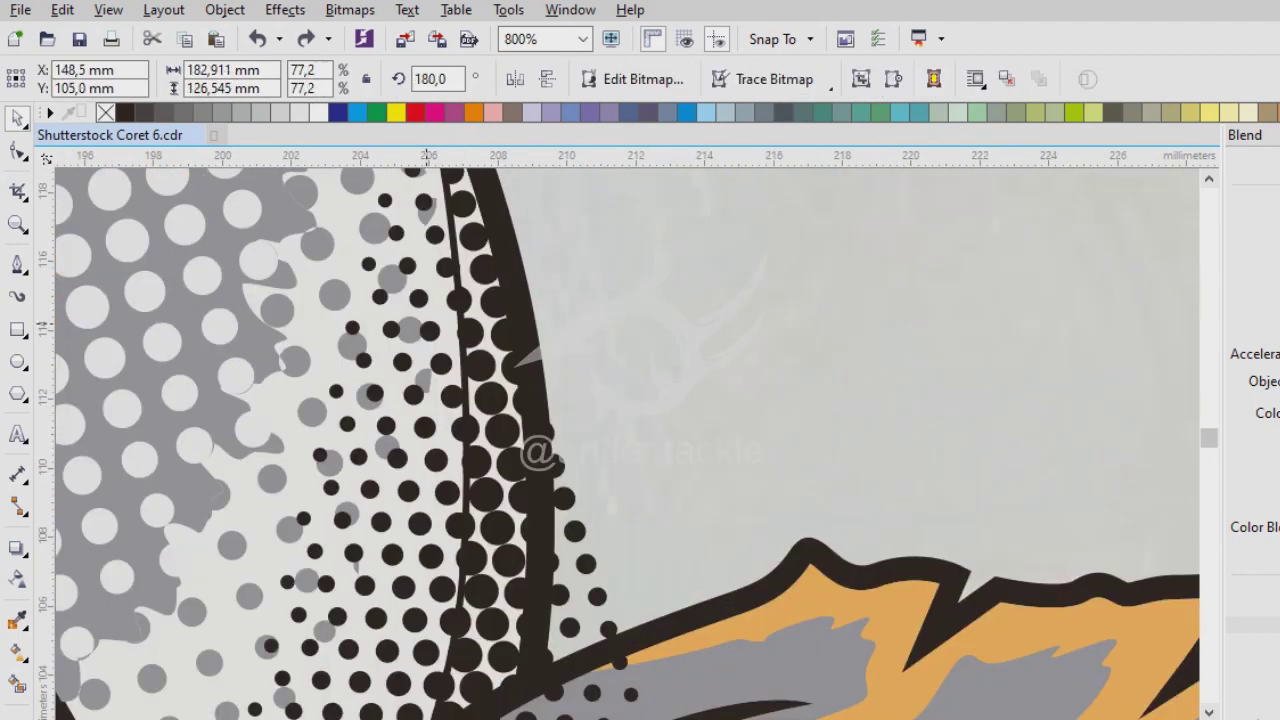
scroll(222, 198, up, 1)
click(586, 329)
key(Delete)
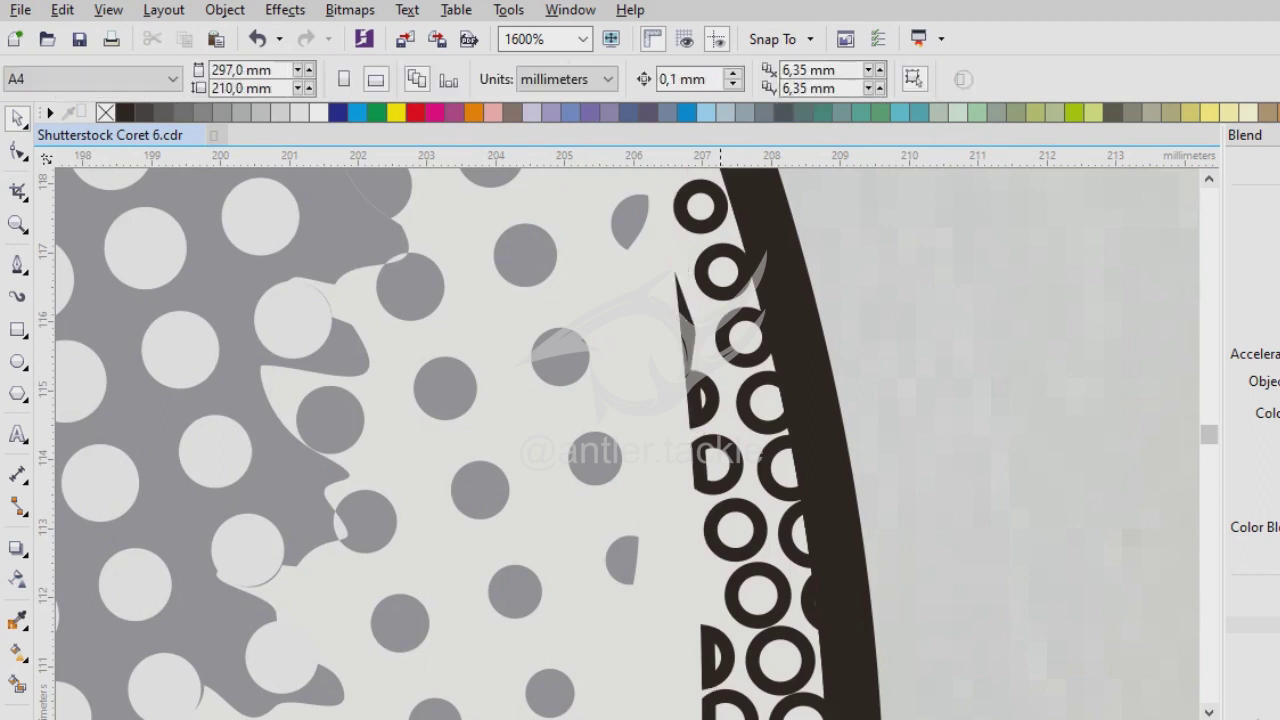
key(ctrl+z)
scroll(598, 515, down, 4)
scroll(598, 515, up, 1)
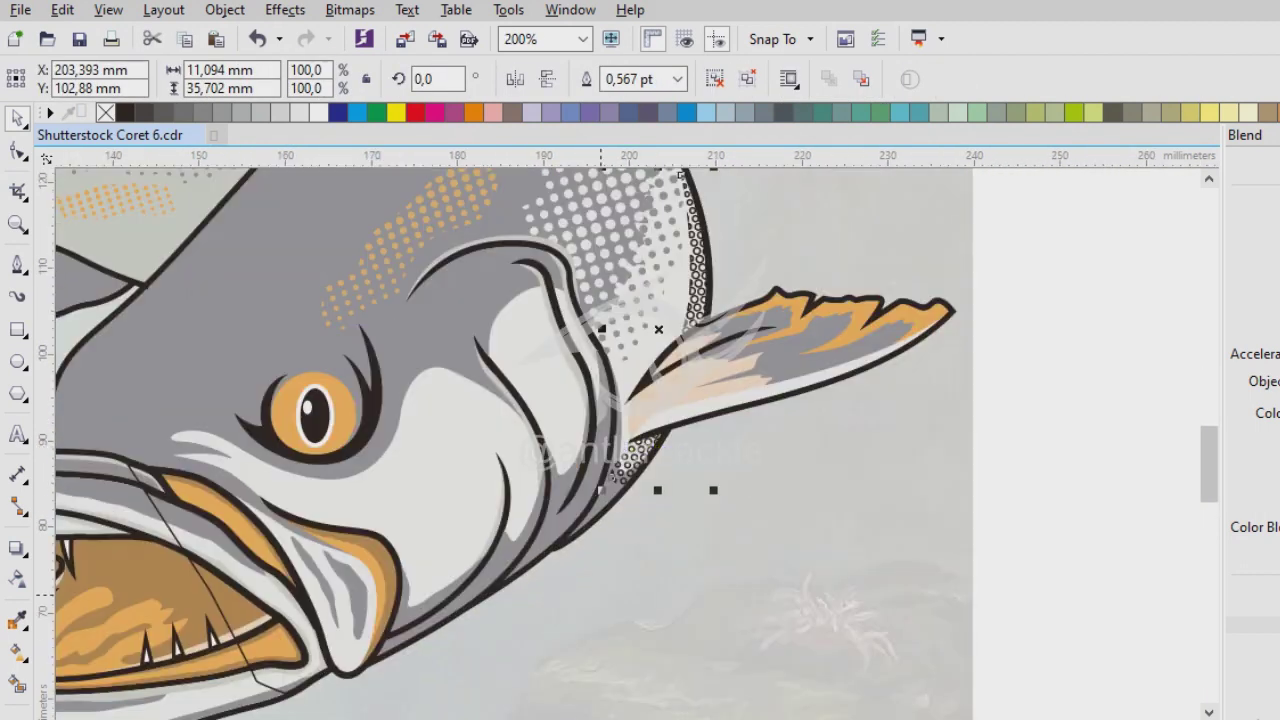
Remove the outline from the intersected halftone dots along the belly edge.
right_click(105, 112)
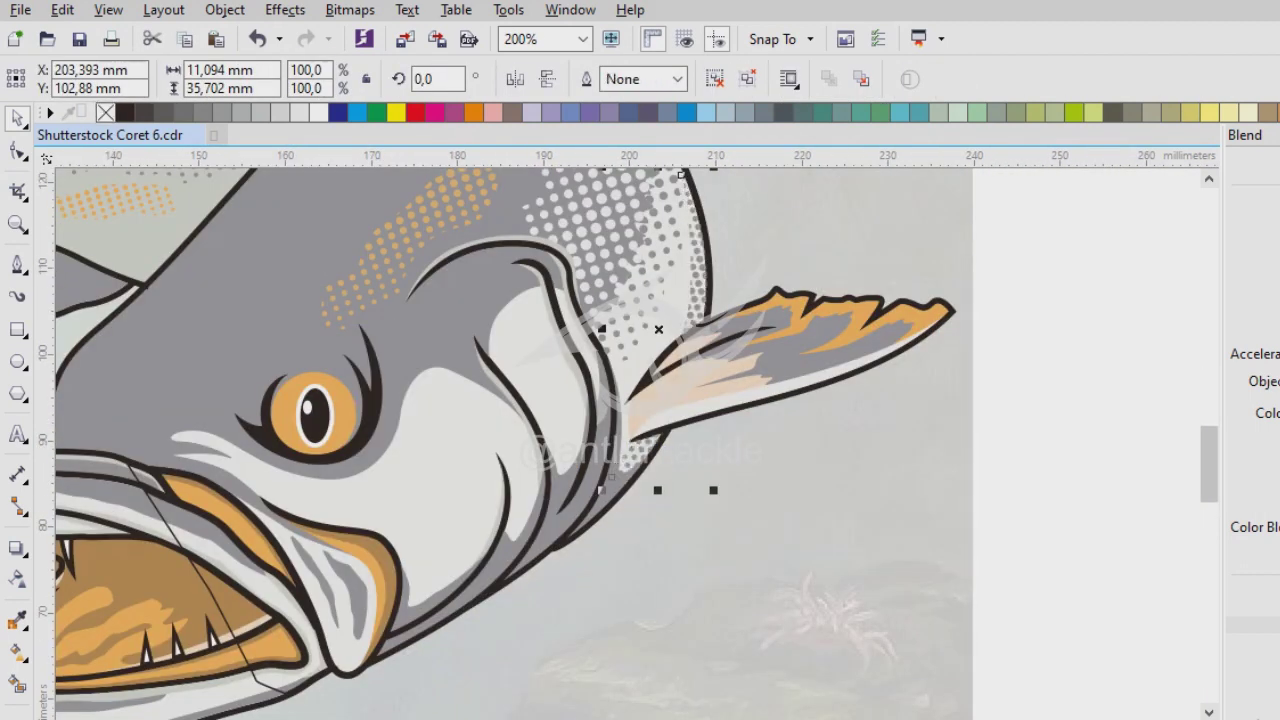
scroll(959, 231, up, 1)
scroll(680, 477, down, 2)
key(Escape)
scroll(556, 460, up, 1)
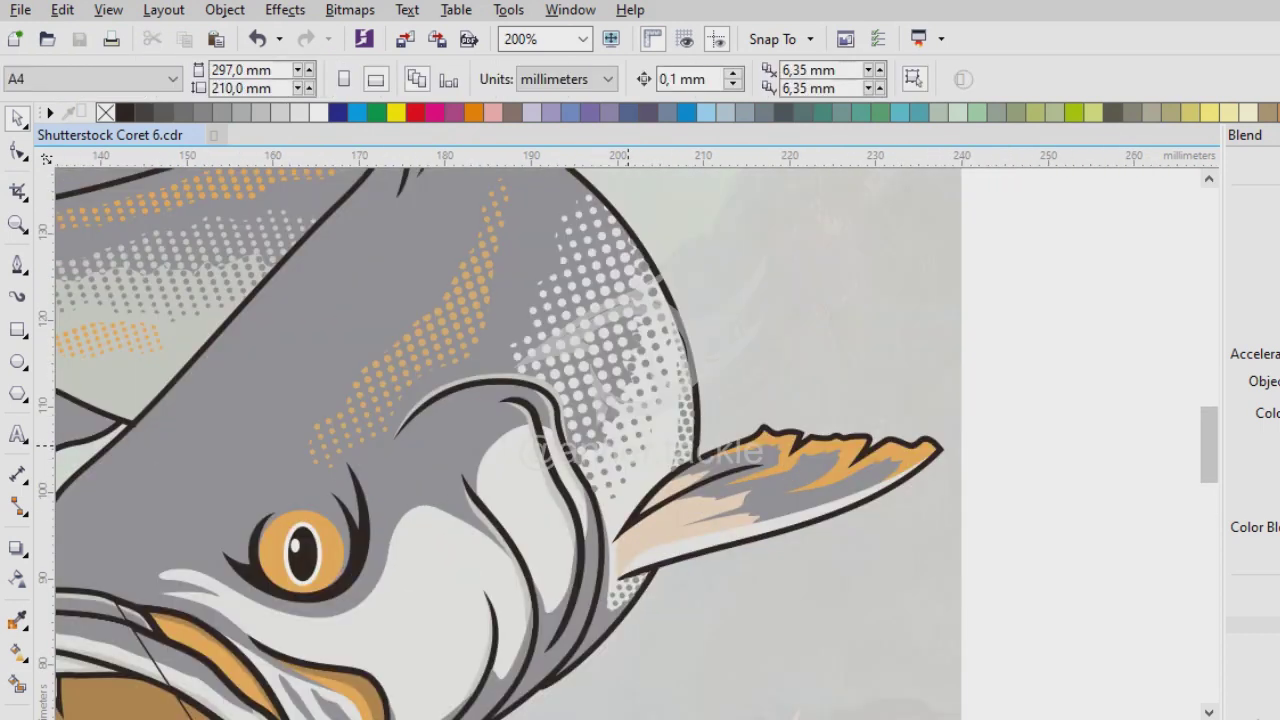
scroll(620, 452, down, 1)
scroll(537, 378, up, 1)
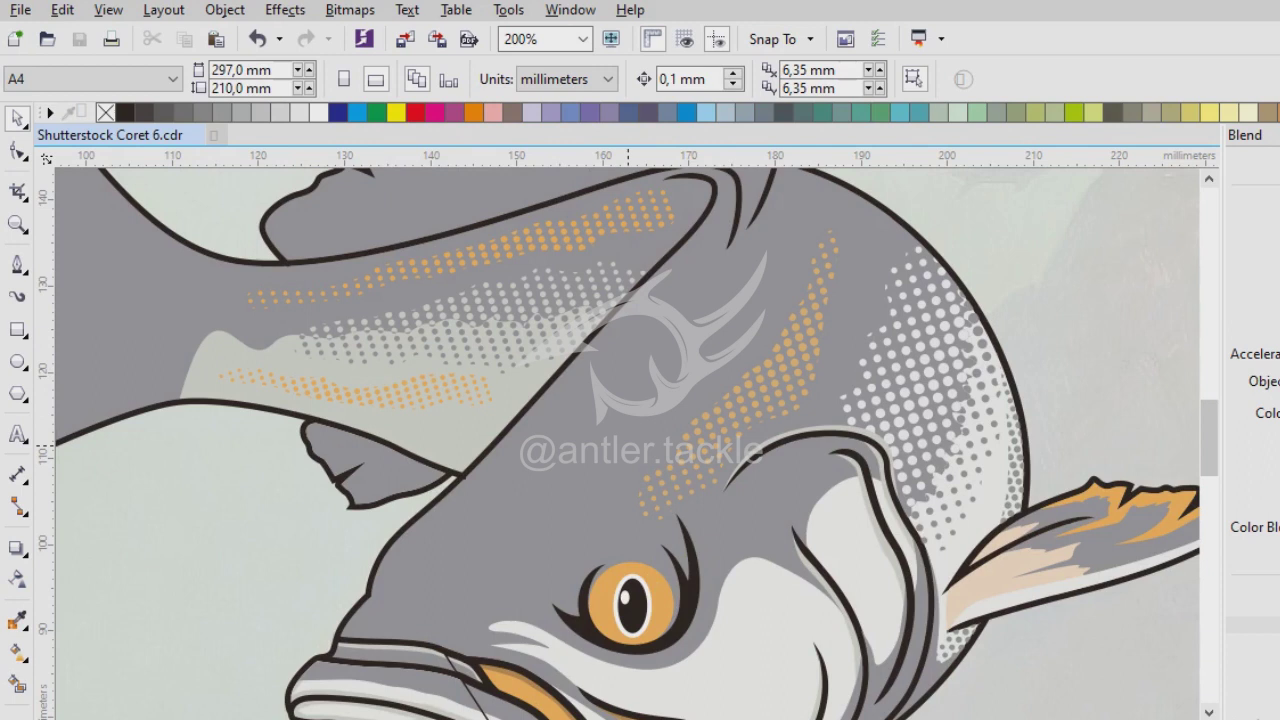
Recolour the orange outer areas of the pectoral fin with the sampled light grey.
key(i)
scroll(980, 500, up, 2)
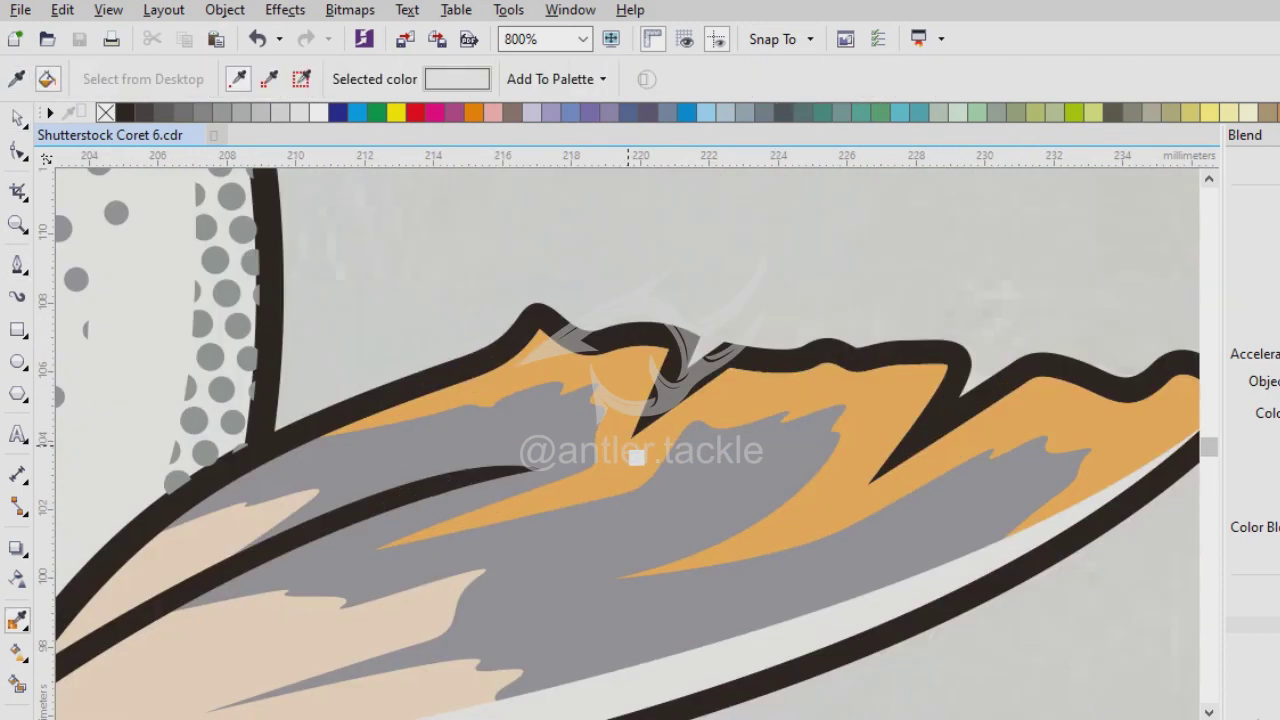
scroll(562, 500, down, 2)
scroll(563, 500, down, 1)
key(space)
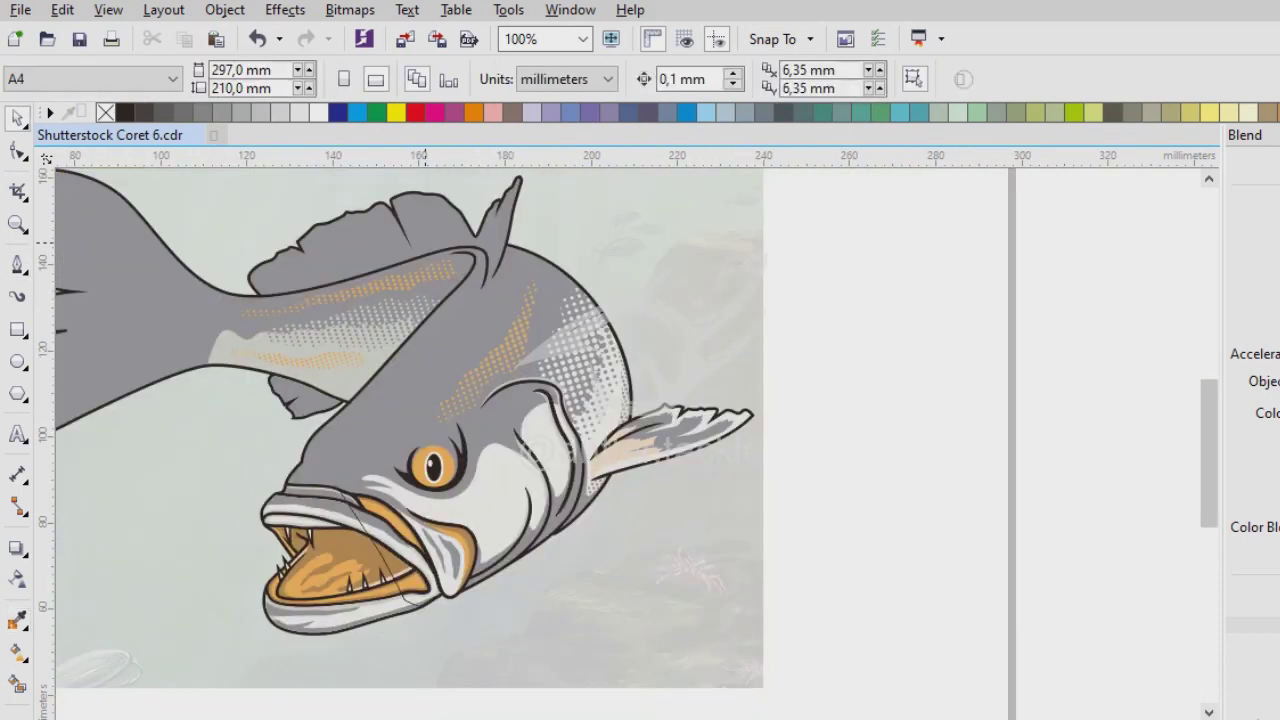
scroll(650, 440, up, 1)
Draw a narrow tapered ray about 17.8 mm long and 7.4 mm high across the middle of the pectoral fin.
key(F5)
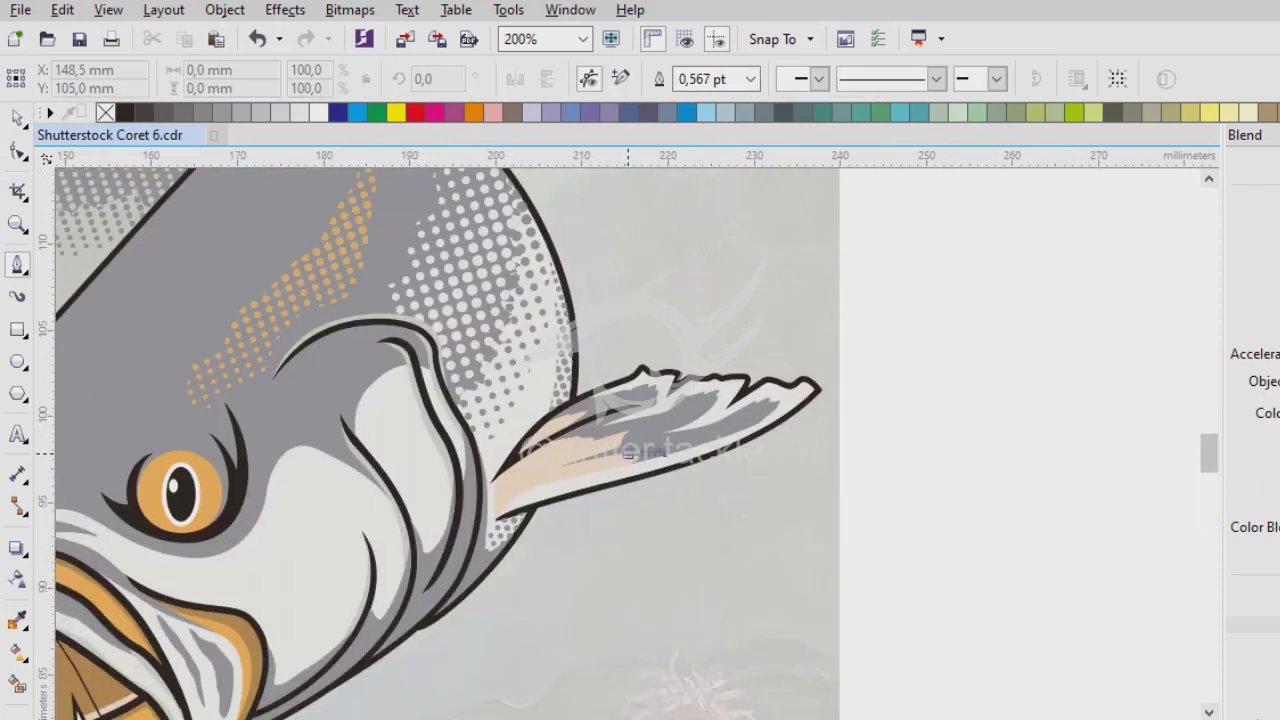
scroll(648, 435, up, 2)
click(625, 446)
drag(887, 370, 1162, 357)
drag(270, 622, 266, 626)
key(space)
key(space)
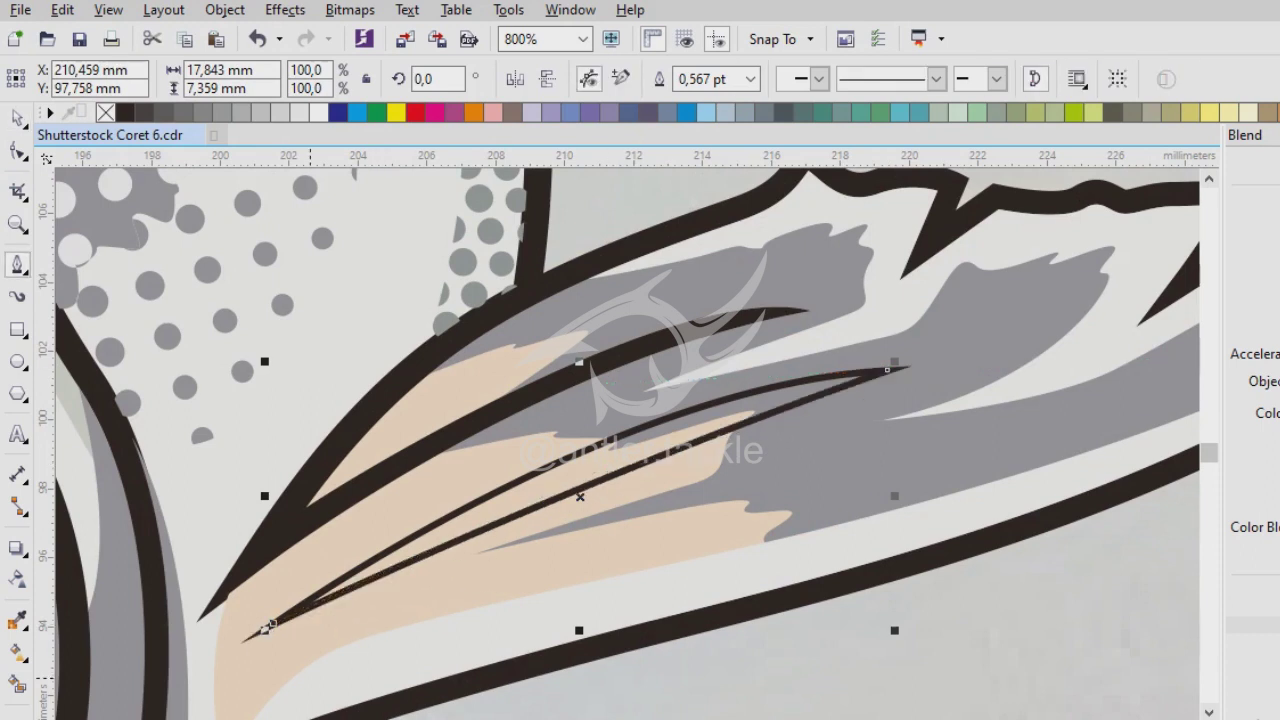
Draw a second narrow tapered ray, about 19 mm long, across the lower grey area of the pectoral fin.
click(459, 574)
scroll(459, 574, right, 3)
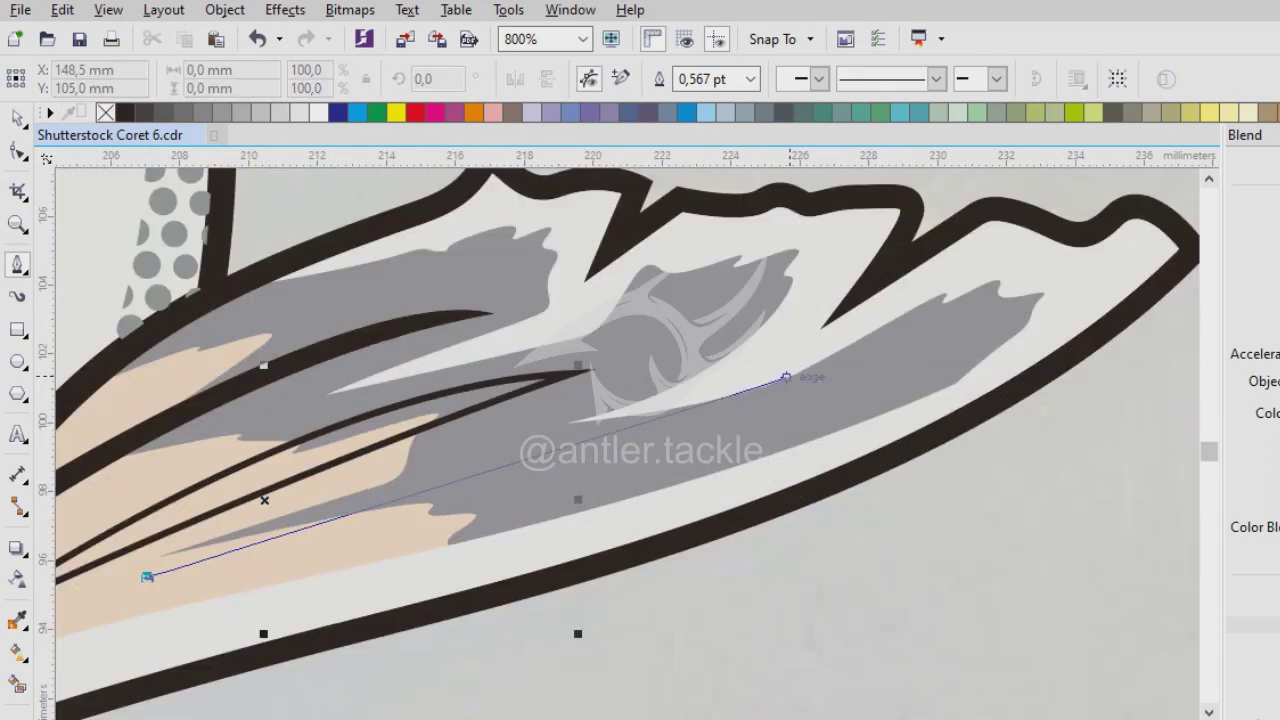
drag(886, 351, 1054, 274)
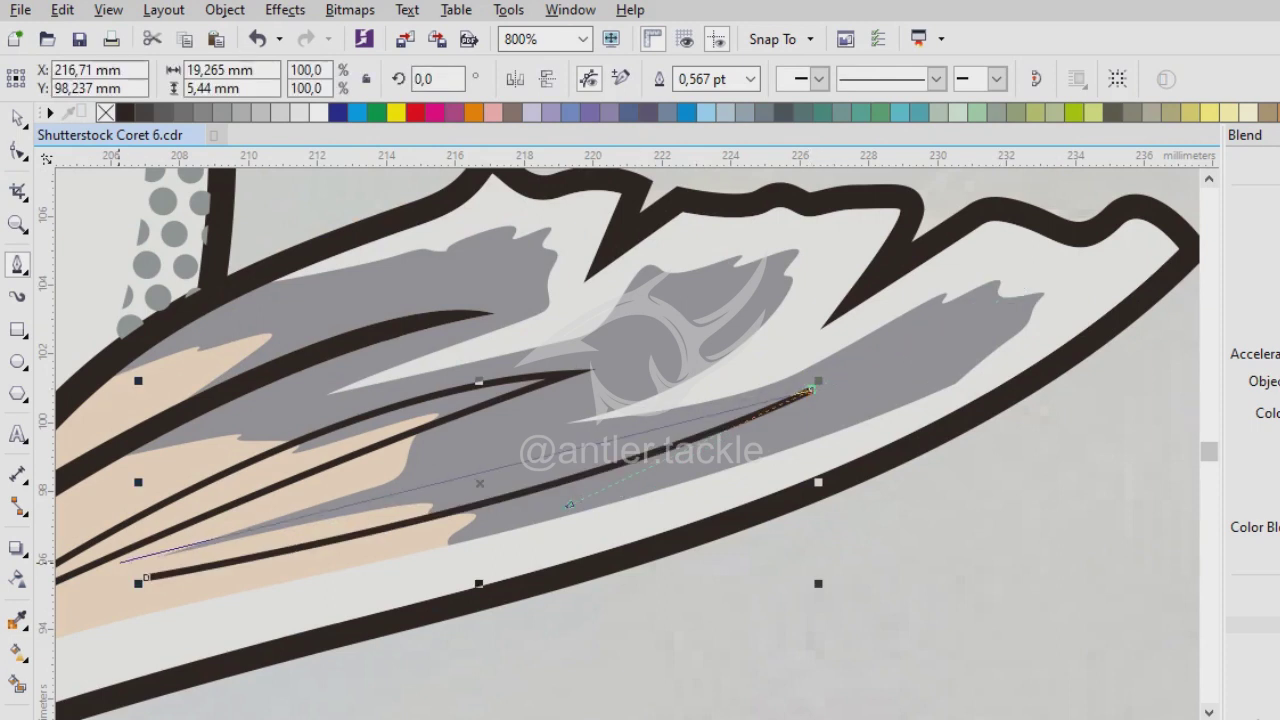
key(space)
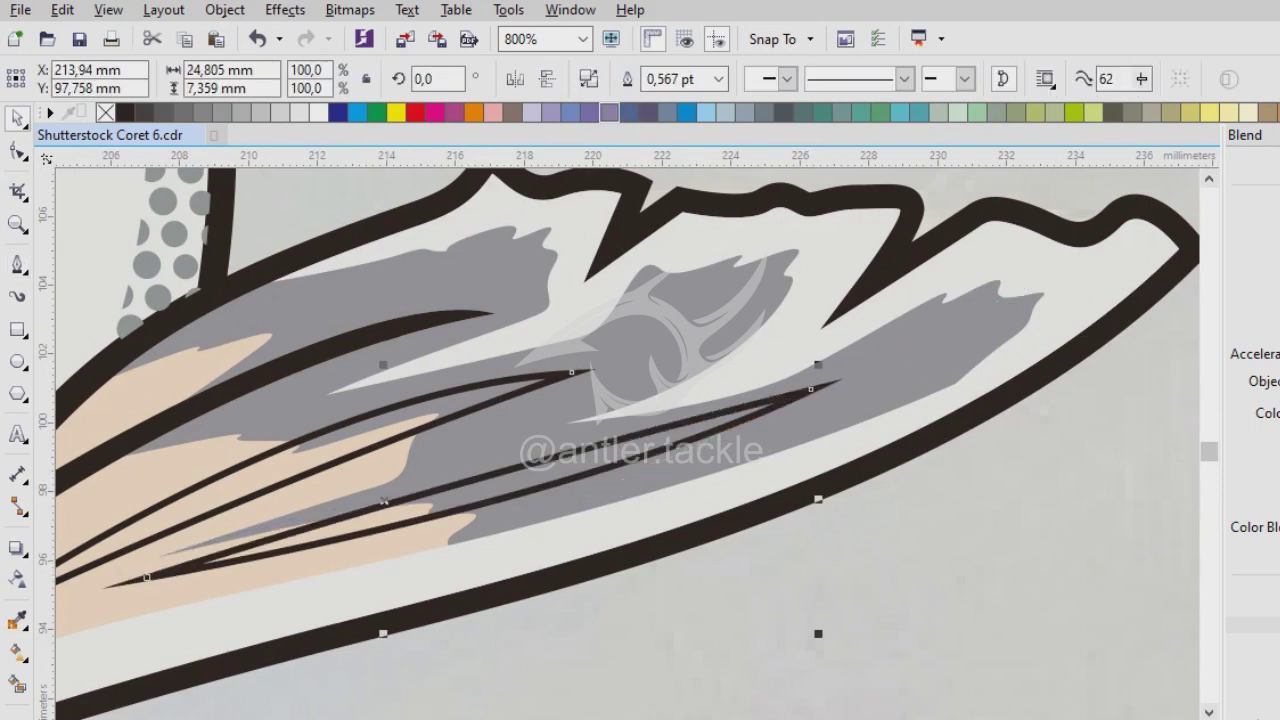
key(Escape)
scroll(628, 440, down, 6)
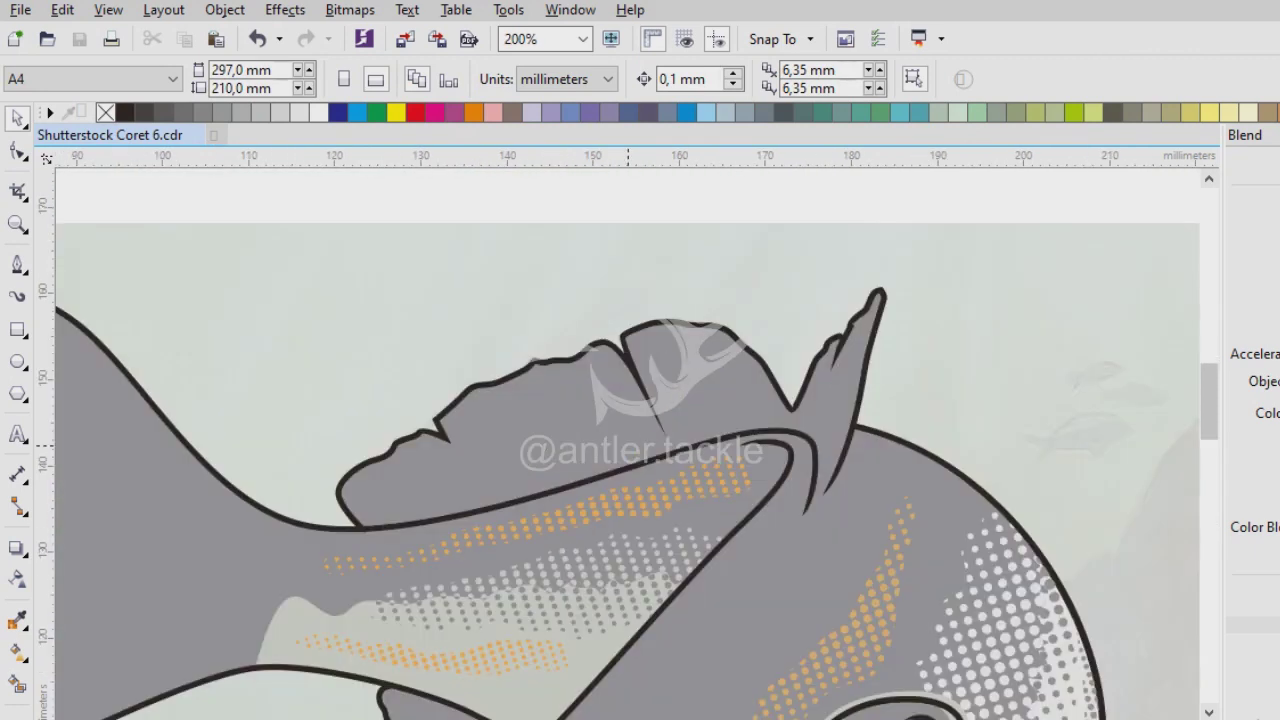
Draw a long narrow strip about 8.4 mm wide and 23.6 mm high along the outer edge of the pointed dorsal fin spine.
key(F5)
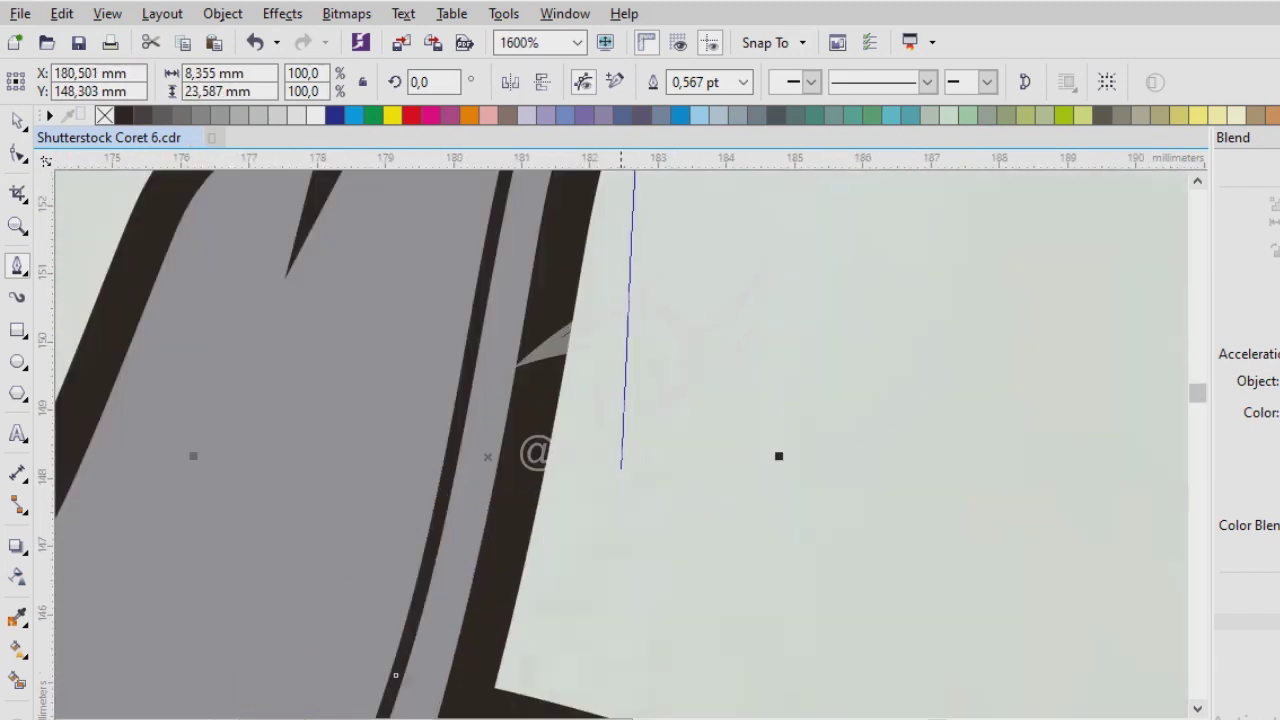
key(F3)
key(F3)
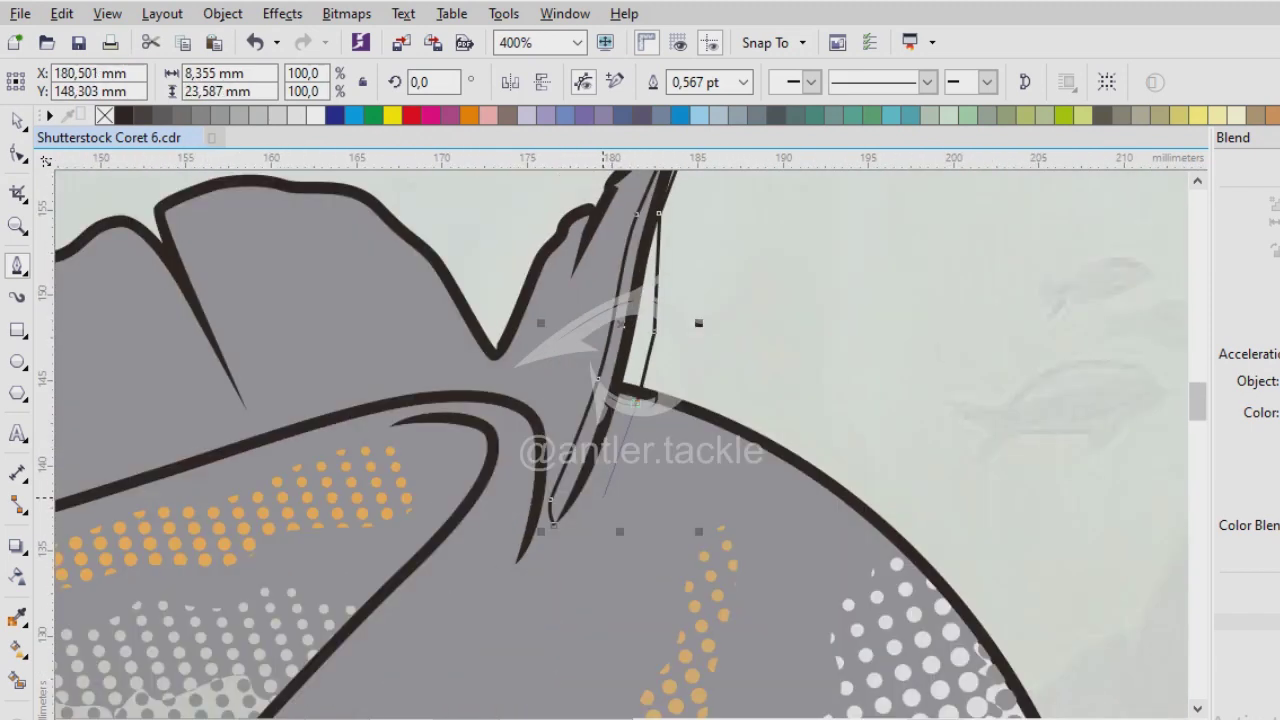
scroll(560, 540, up, 4)
Trim the narrow strip against the fish outline and delete the excess piece outside the dorsal spine.
key(space)
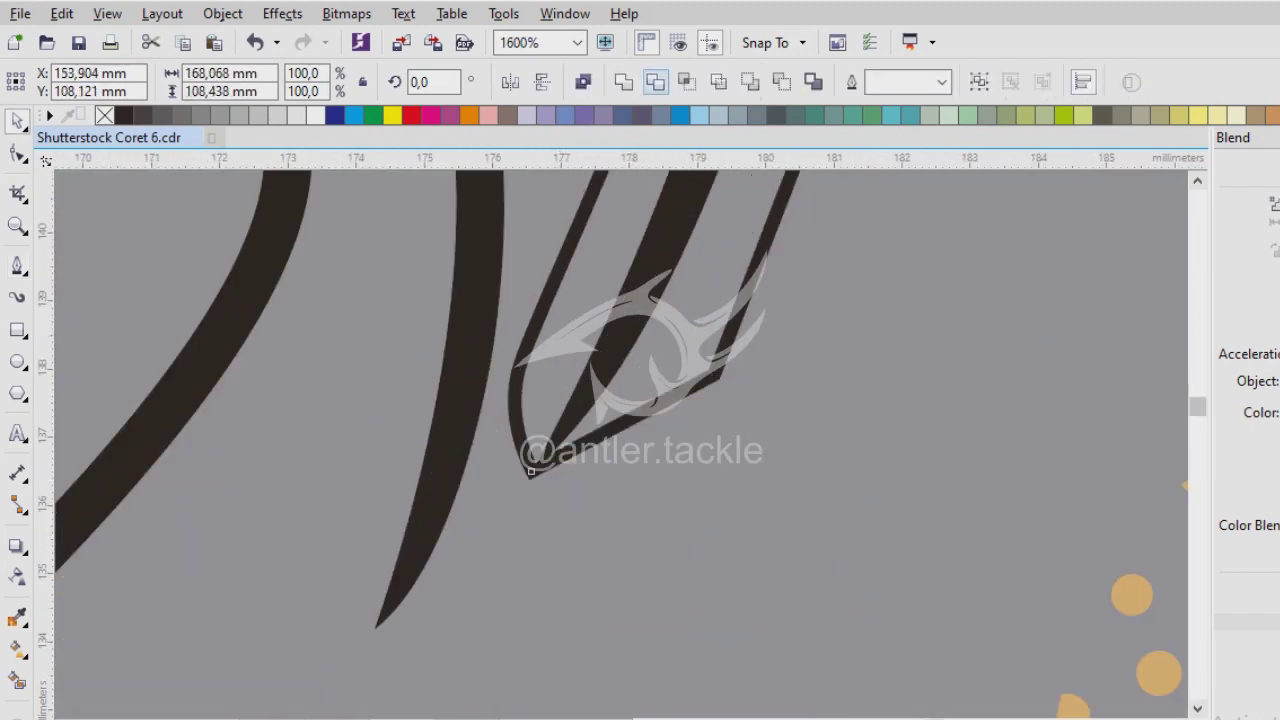
key(Tab)
key(Tab)
key(Delete)
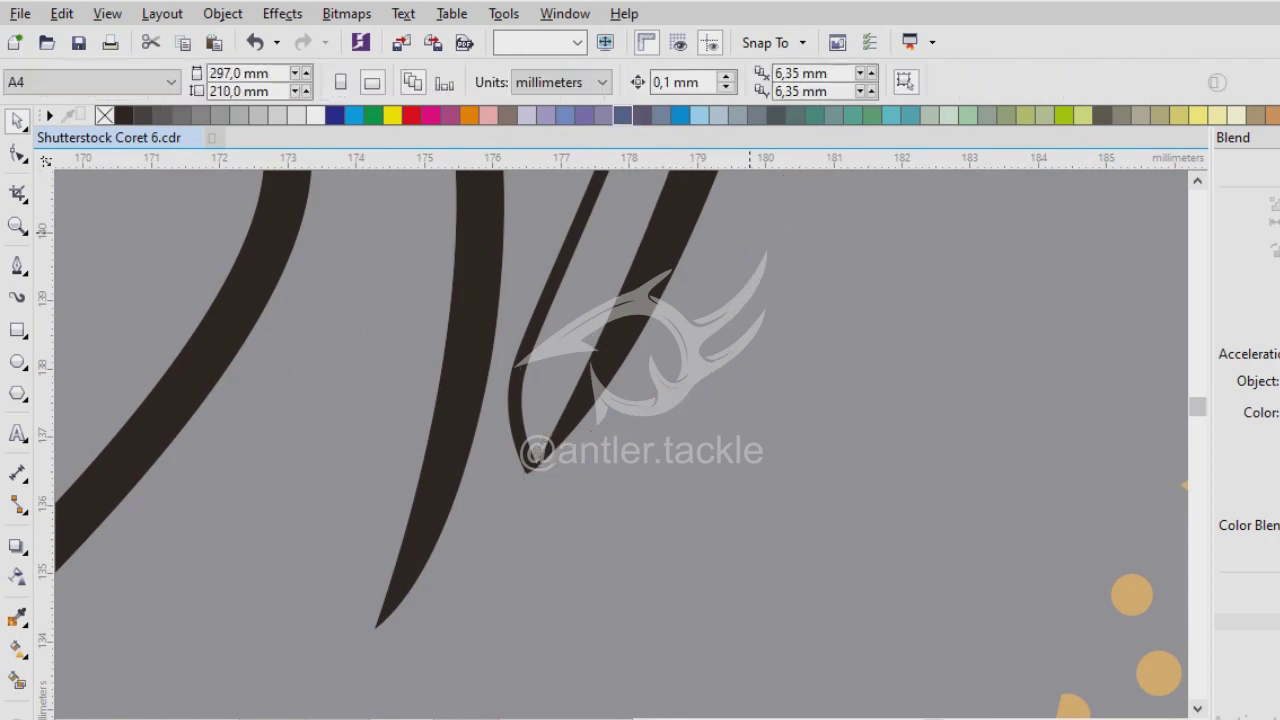
key(F3)
key(F3)
key(Tab)
key(Escape)
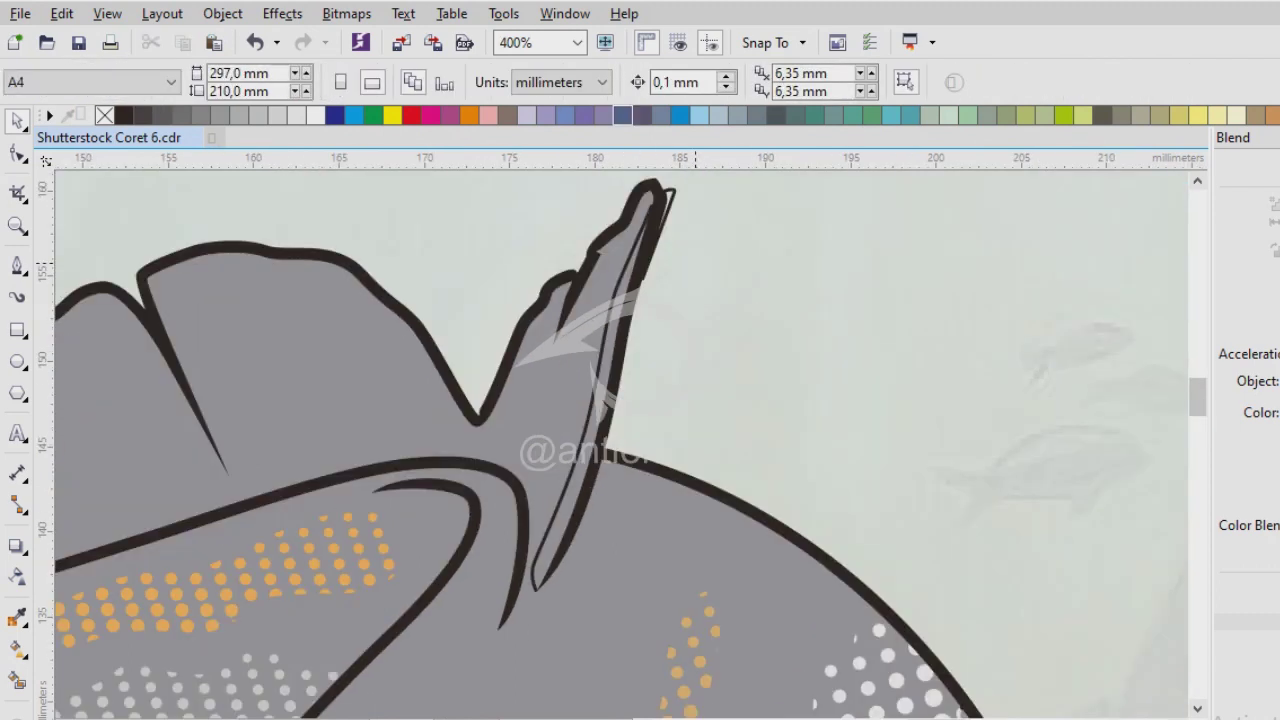
Sample the 10% Black colour from the belly halftone and try to fill the dorsal spine's strip with it.
key(Tab)
key(shift+F2)
key(F3)
key(F3)
key(Escape)
scroll(620, 445, down, 3)
key(i)
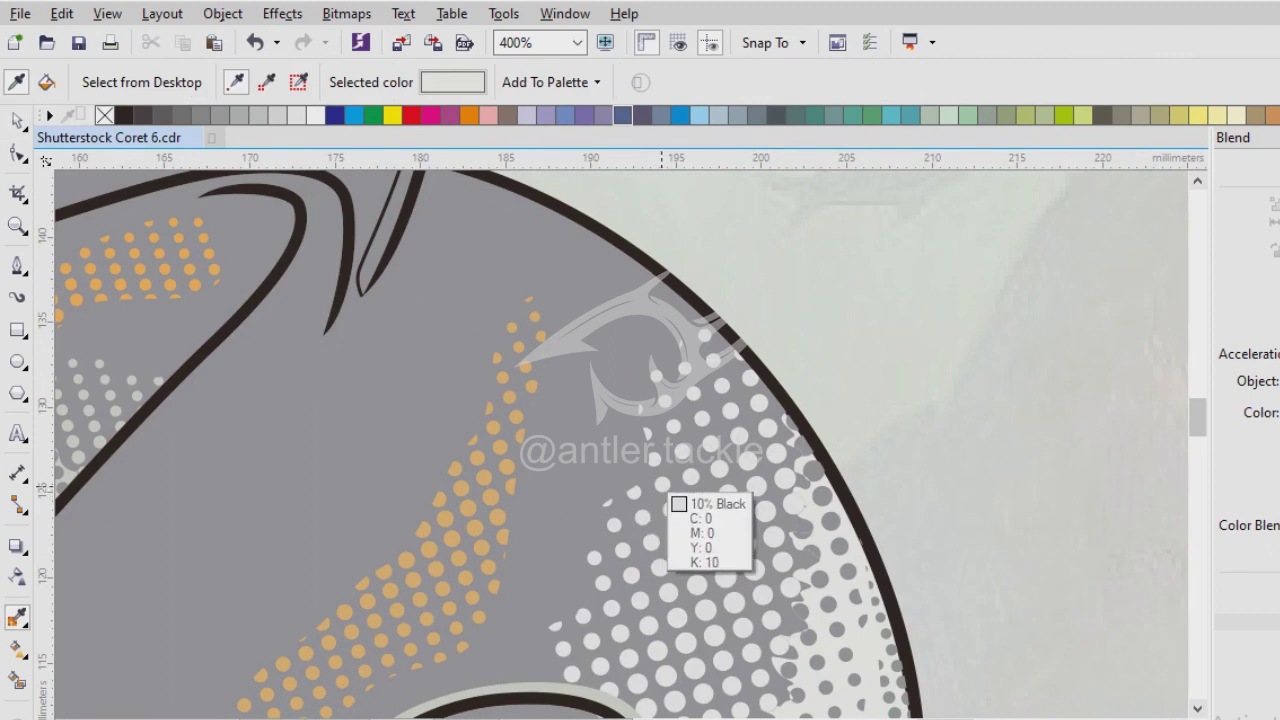
click(660, 492)
scroll(649, 481, up, 4)
click(676, 498)
key(ctrl+z)
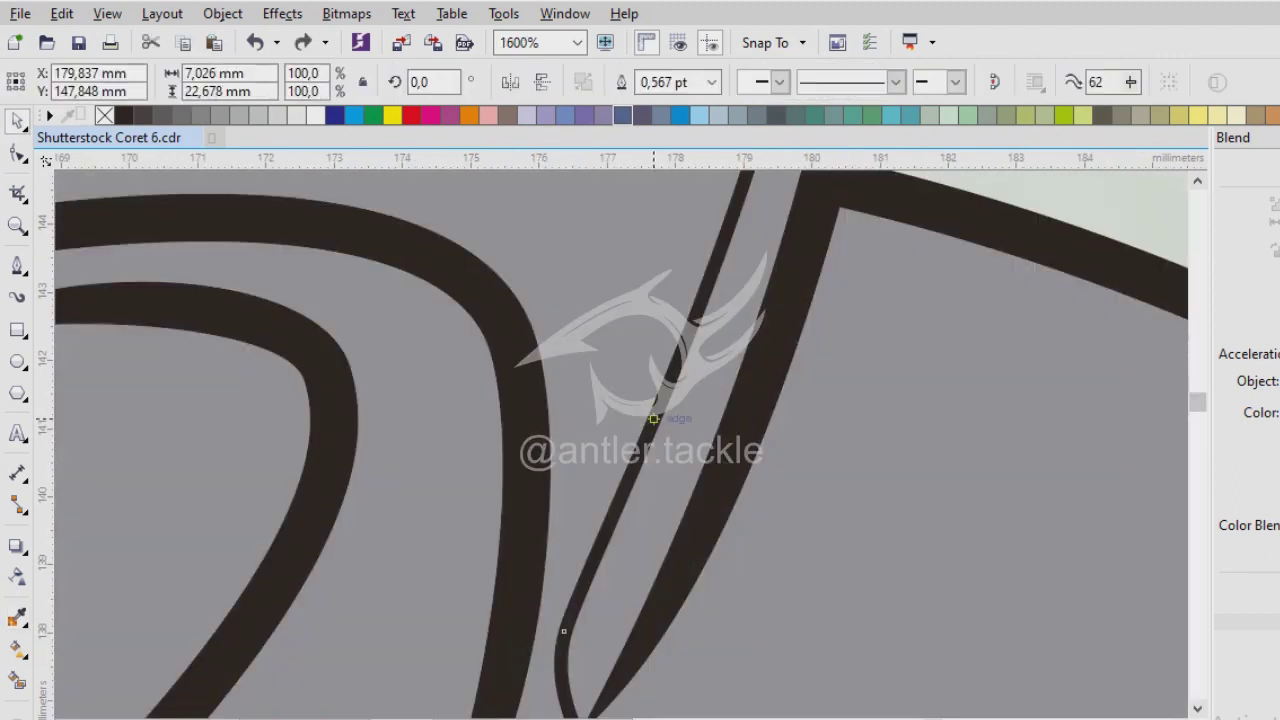
Close the dorsal spine strip's open path with the Pen tool and fill the strip with light grey.
mouse_move(665, 360)
mouse_down()
mouse_move(613, 360)
mouse_move(560, 630)
mouse_move(540, 561)
mouse_up()
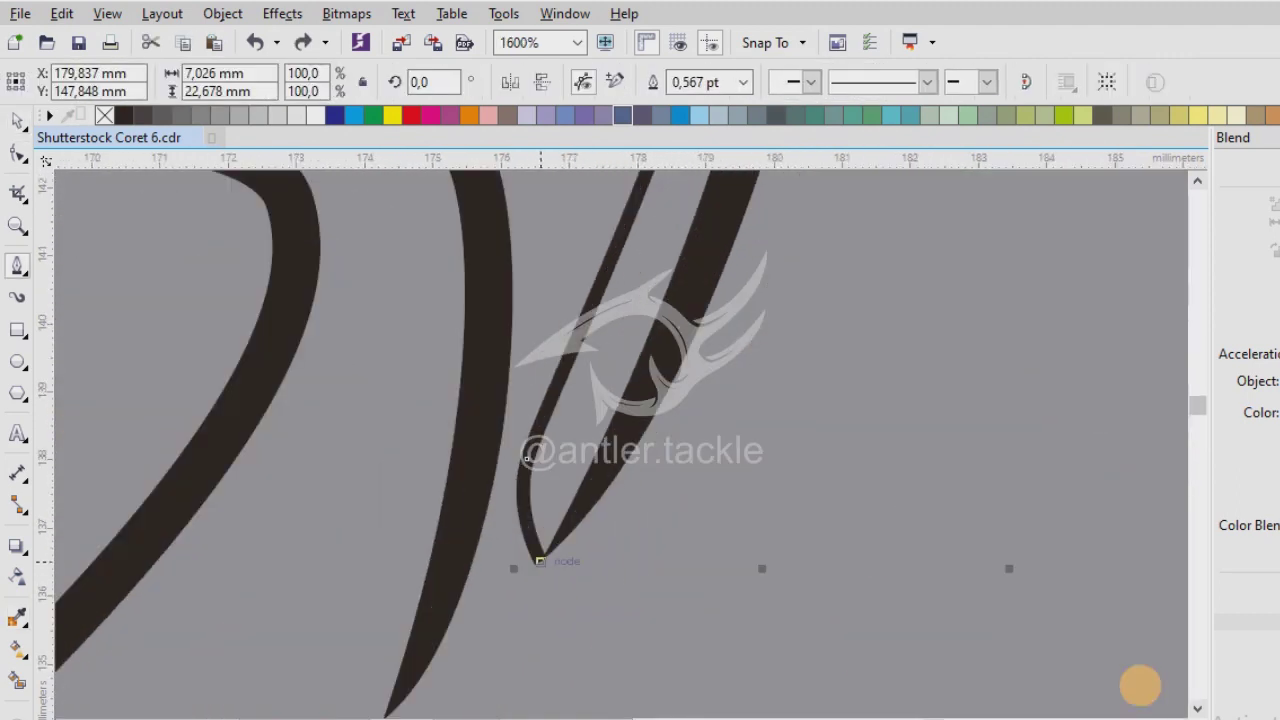
scroll(540, 561, down, 2)
scroll(540, 561, up, 4)
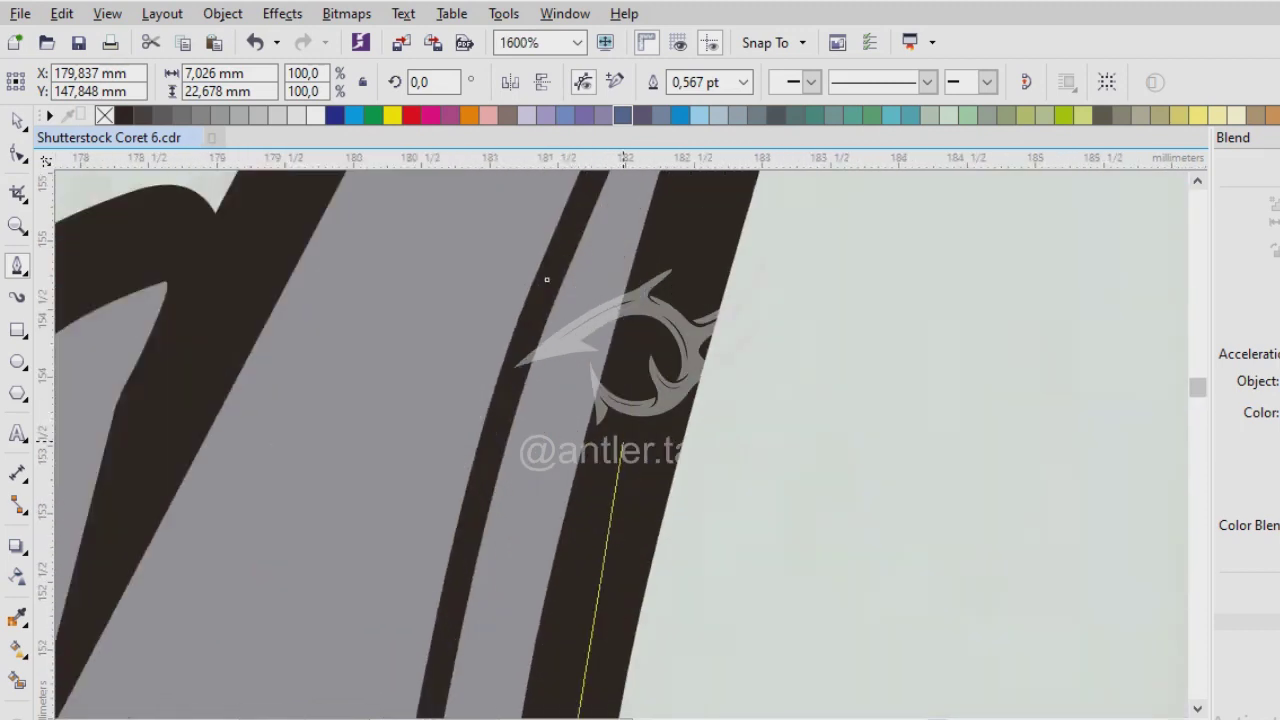
scroll(612, 390, down, 2)
scroll(612, 390, up, 2)
key(space)
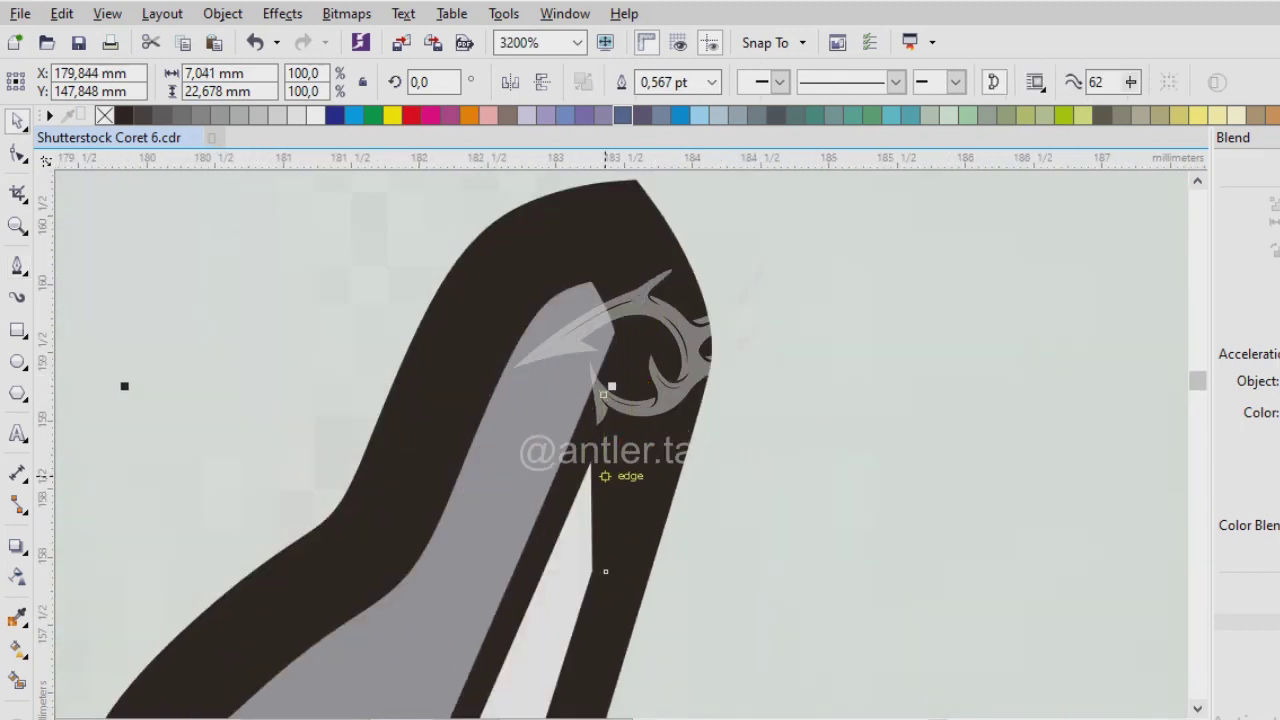
scroll(637, 395, down, 1)
scroll(646, 381, down, 2)
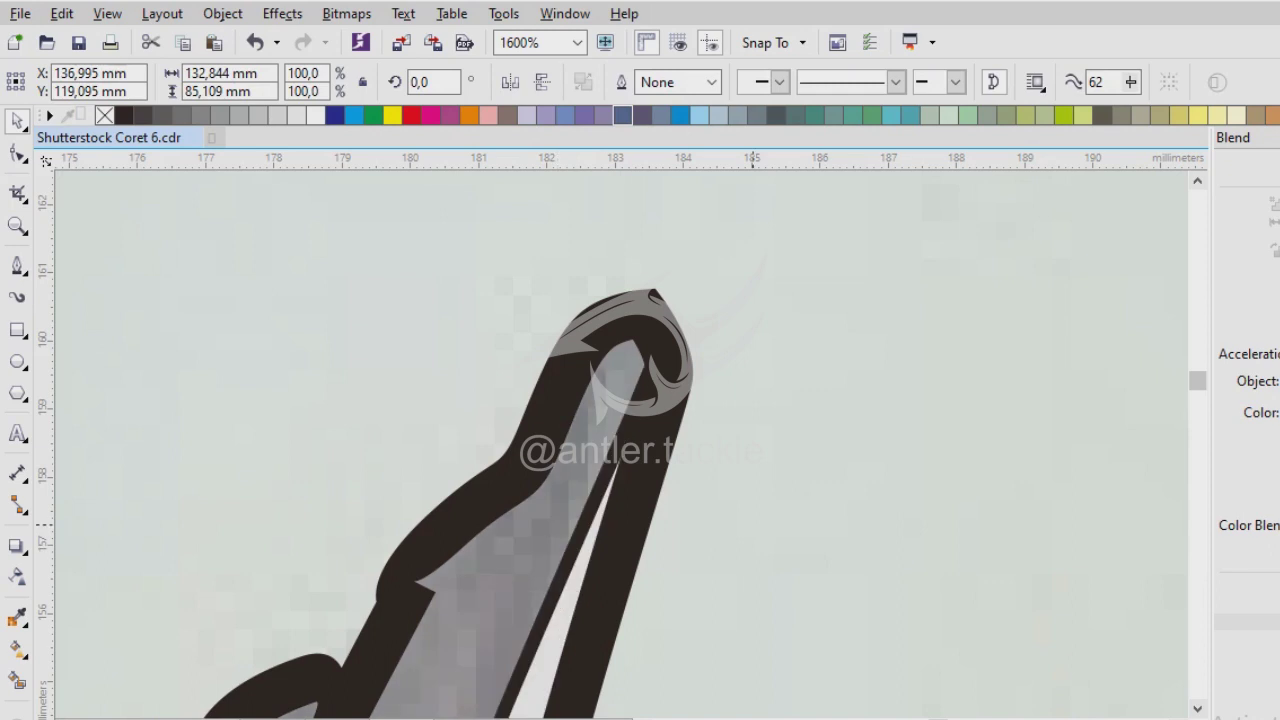
scroll(646, 381, down, 3)
scroll(663, 523, up, 3)
Start a curved shading path beside the light strip, with three tall pointed peaks across the base of the small dorsal fin.
key(space)
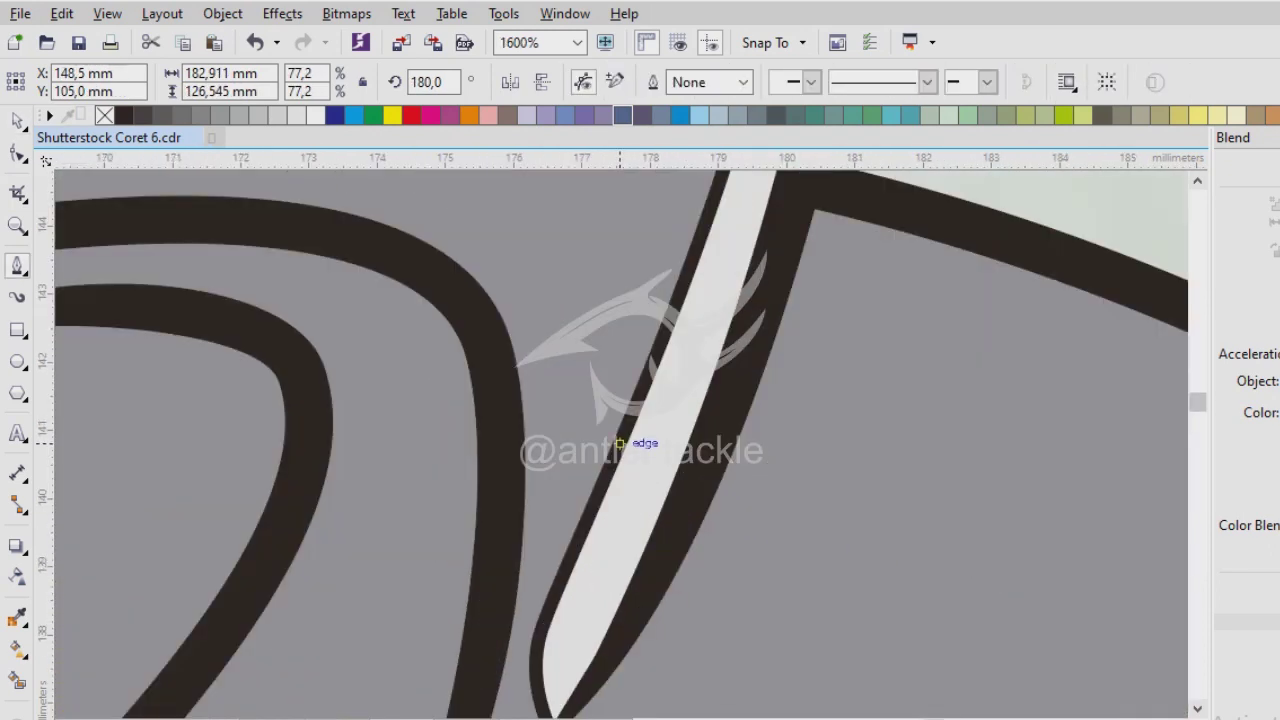
click(619, 442)
scroll(586, 366, down, 1)
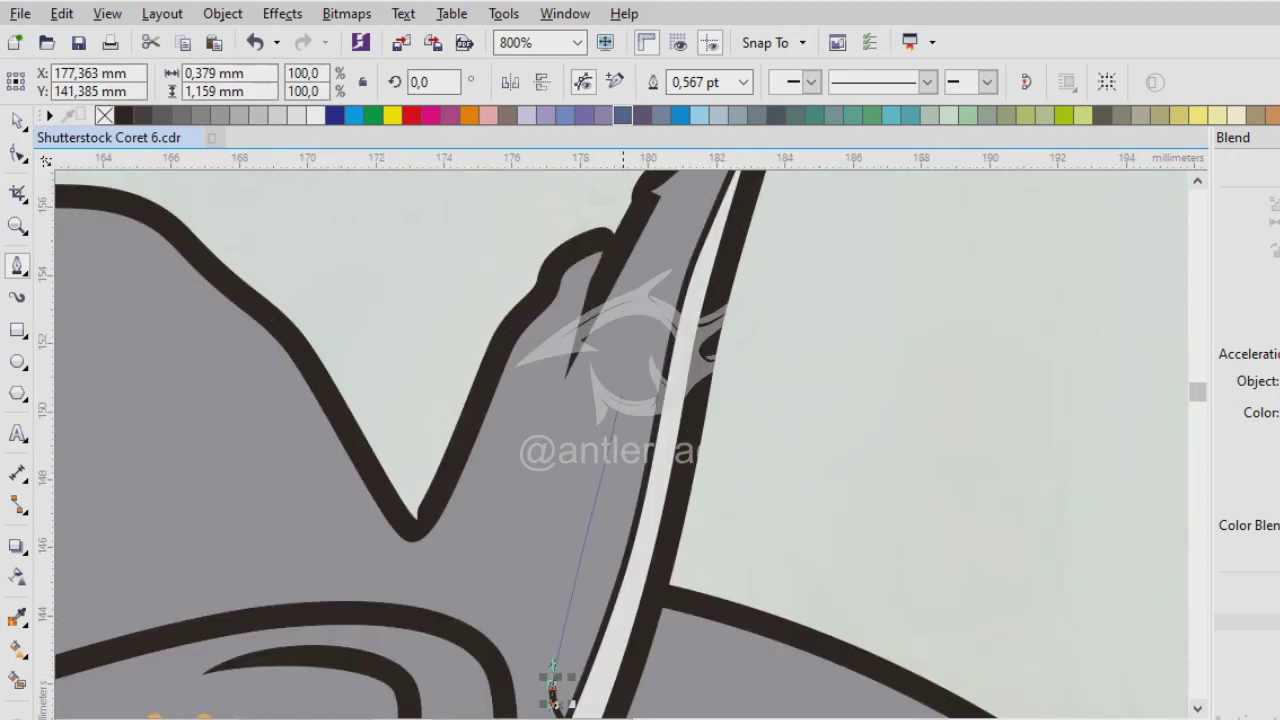
click(552, 690)
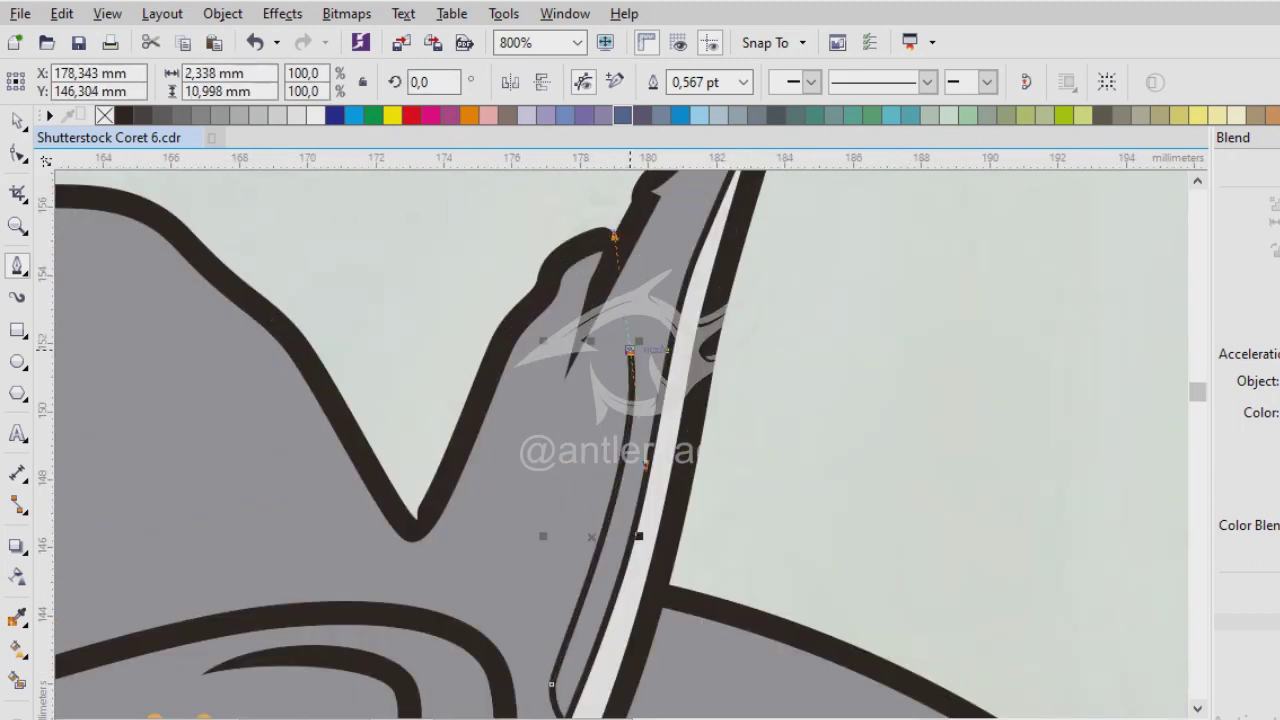
click(629, 350)
drag(690, 238, 598, 500)
drag(607, 270, 560, 452)
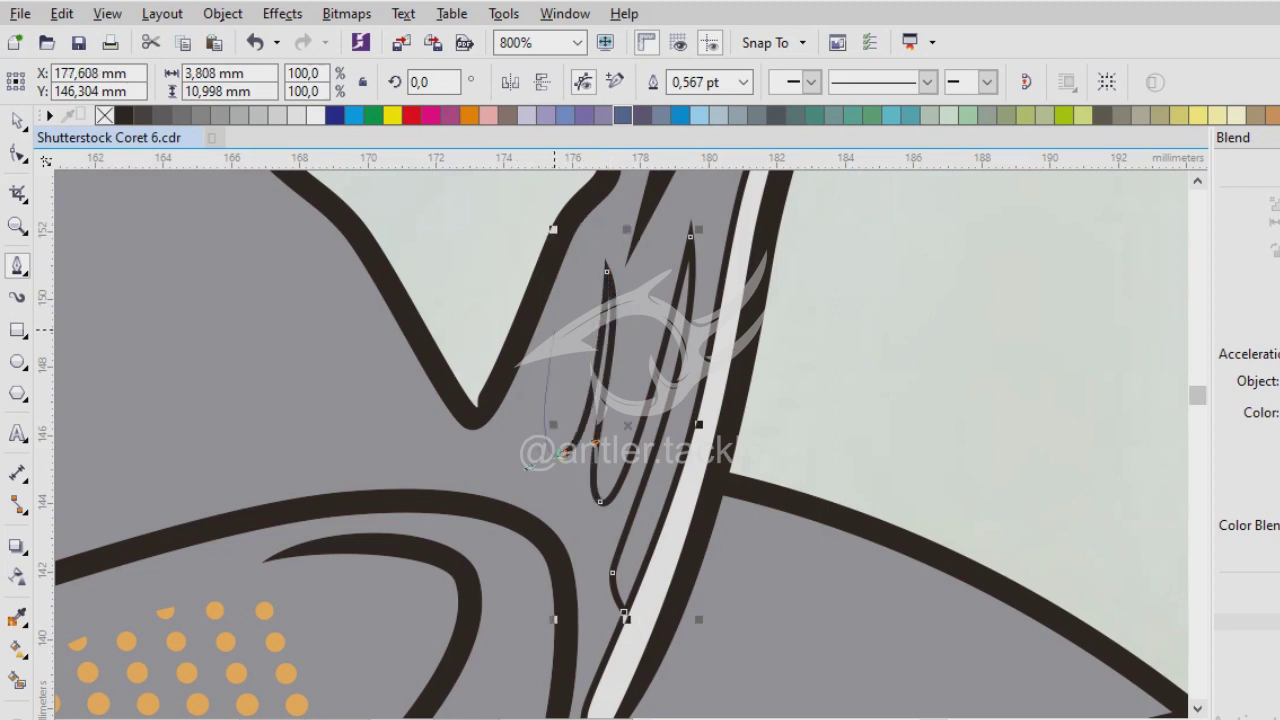
drag(554, 323, 554, 372)
drag(514, 433, 483, 438)
key(ctrl+z)
scroll(409, 364, up, 1)
drag(590, 518, 656, 517)
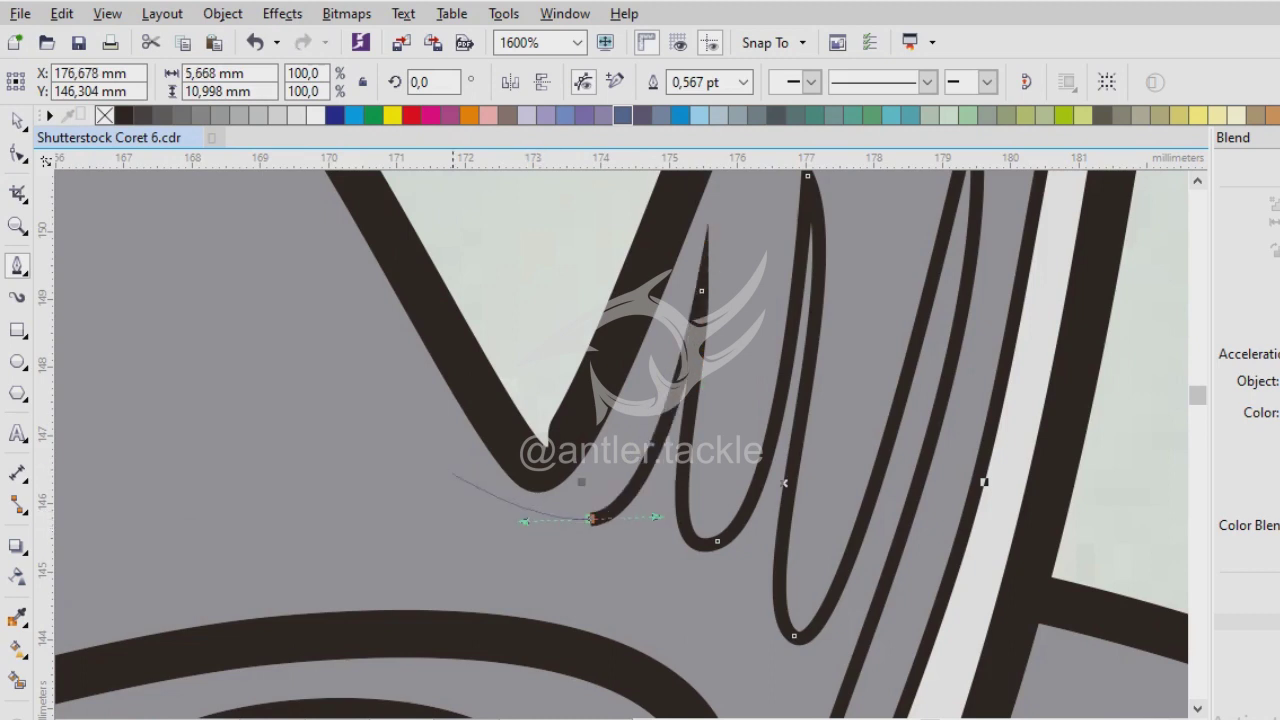
Continue the curved shading path with three long pointed peaks across the dorsal fin section next to the small dorsal fin.
scroll(380, 430, down, 1)
drag(818, 558, 787, 550)
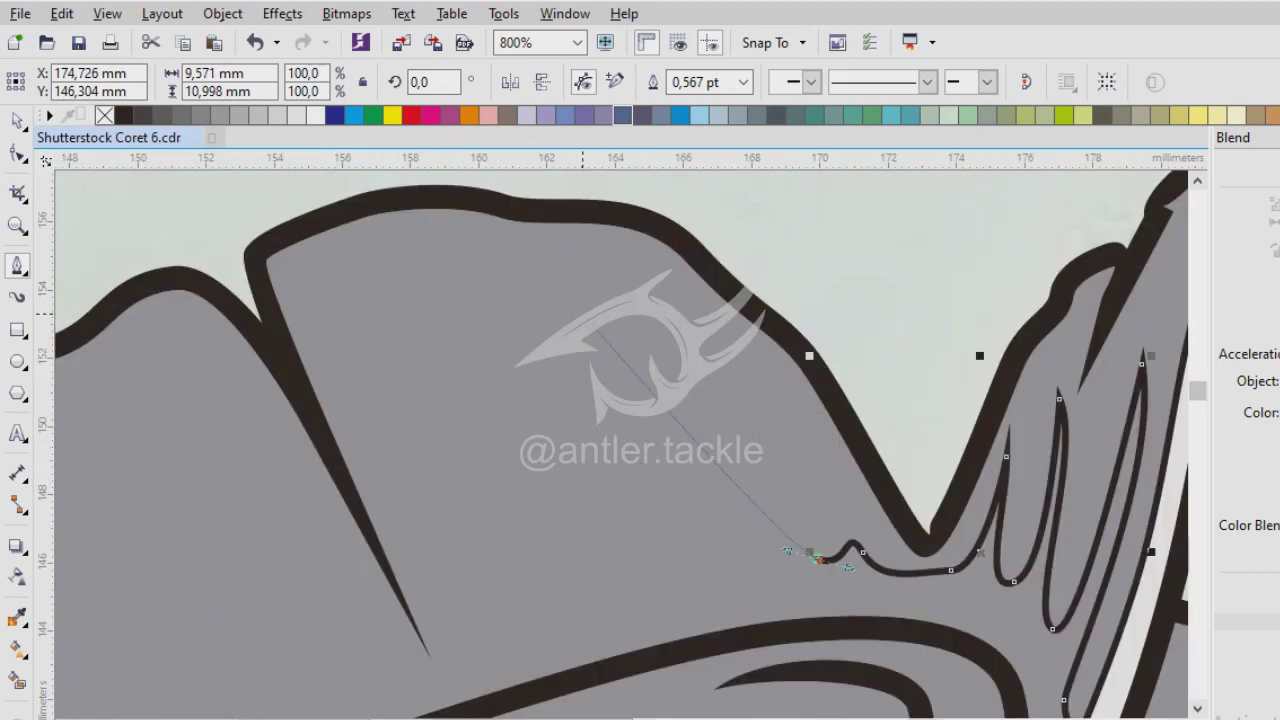
drag(575, 305, 453, 252)
drag(749, 589, 747, 596)
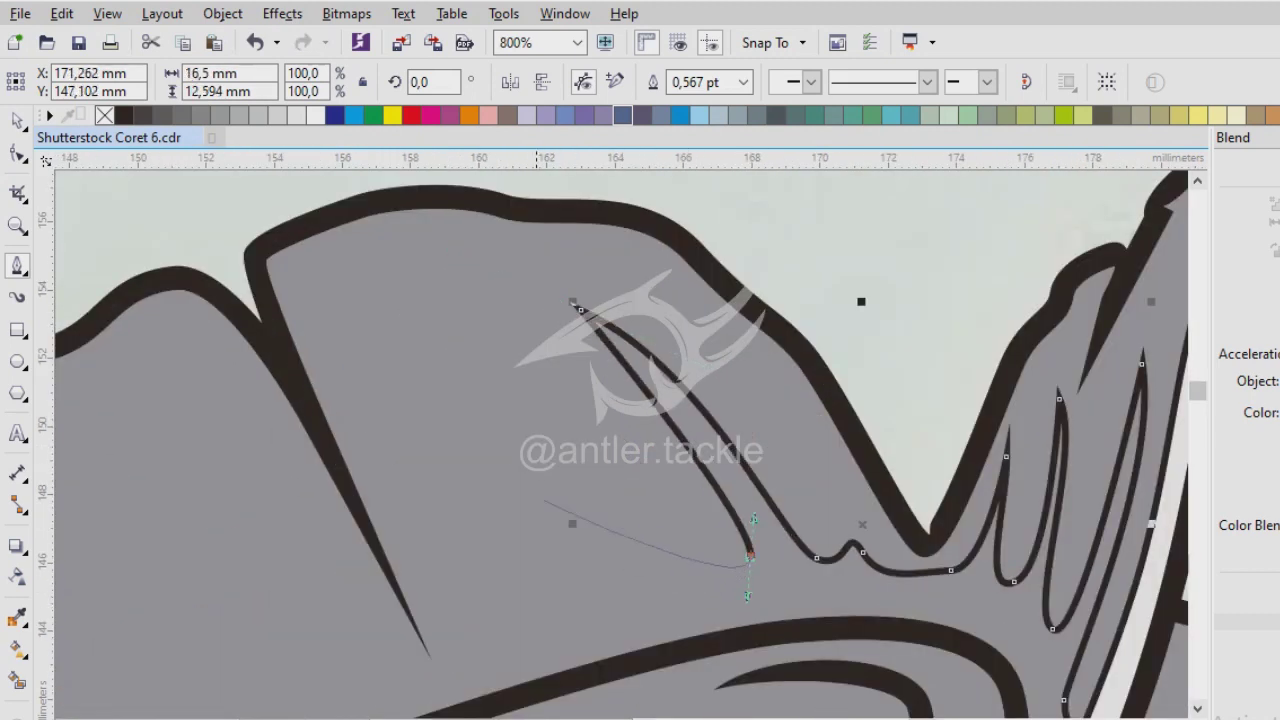
drag(397, 293, 213, 228)
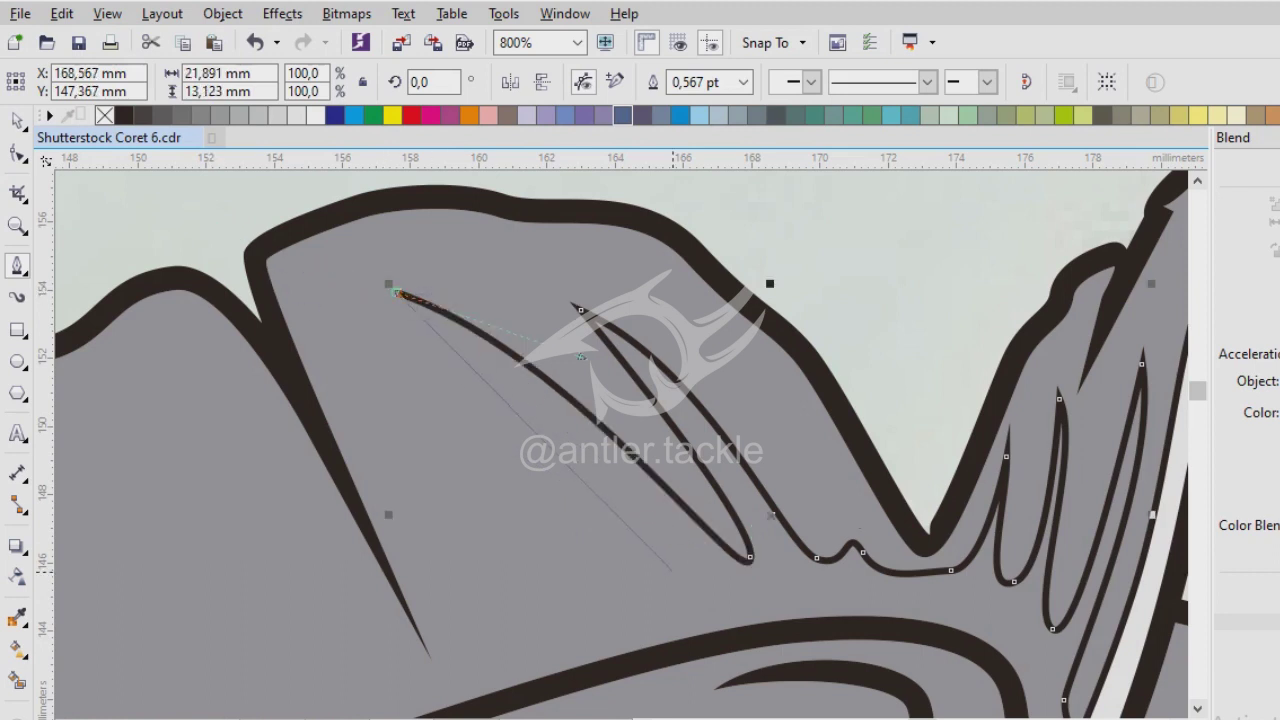
drag(674, 571, 663, 608)
click(574, 577)
drag(326, 352, 244, 324)
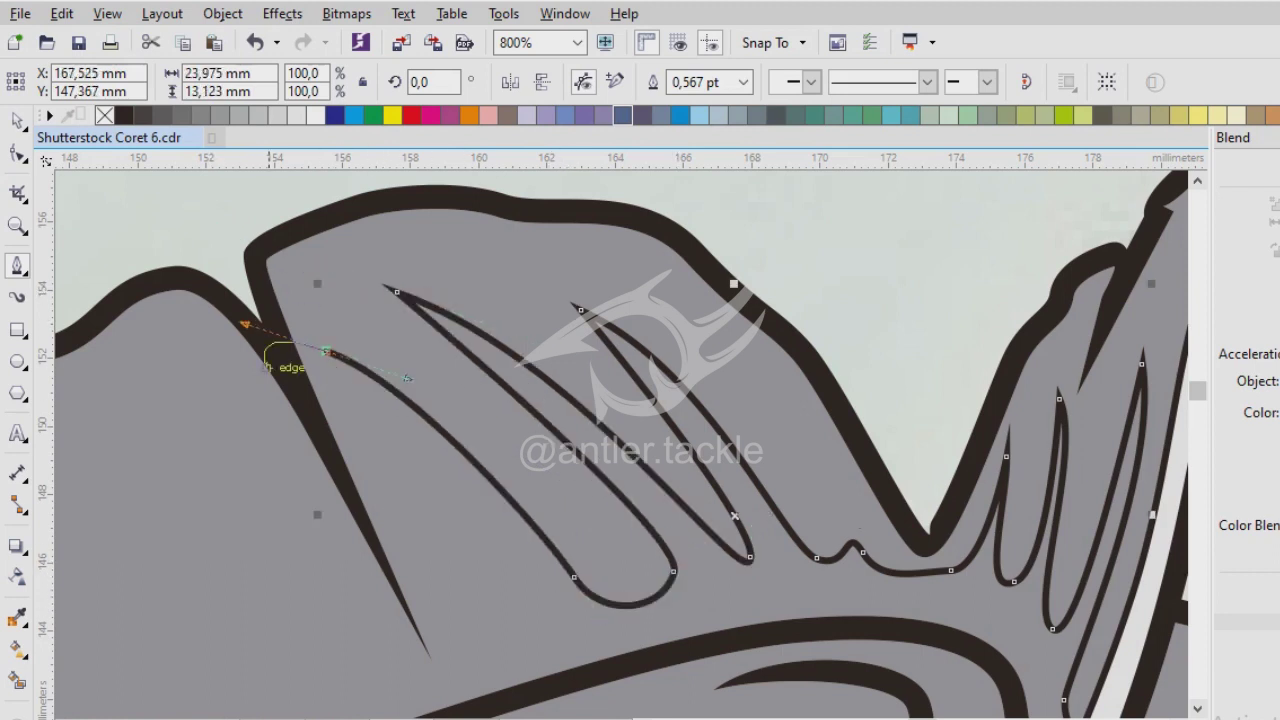
drag(536, 592, 540, 628)
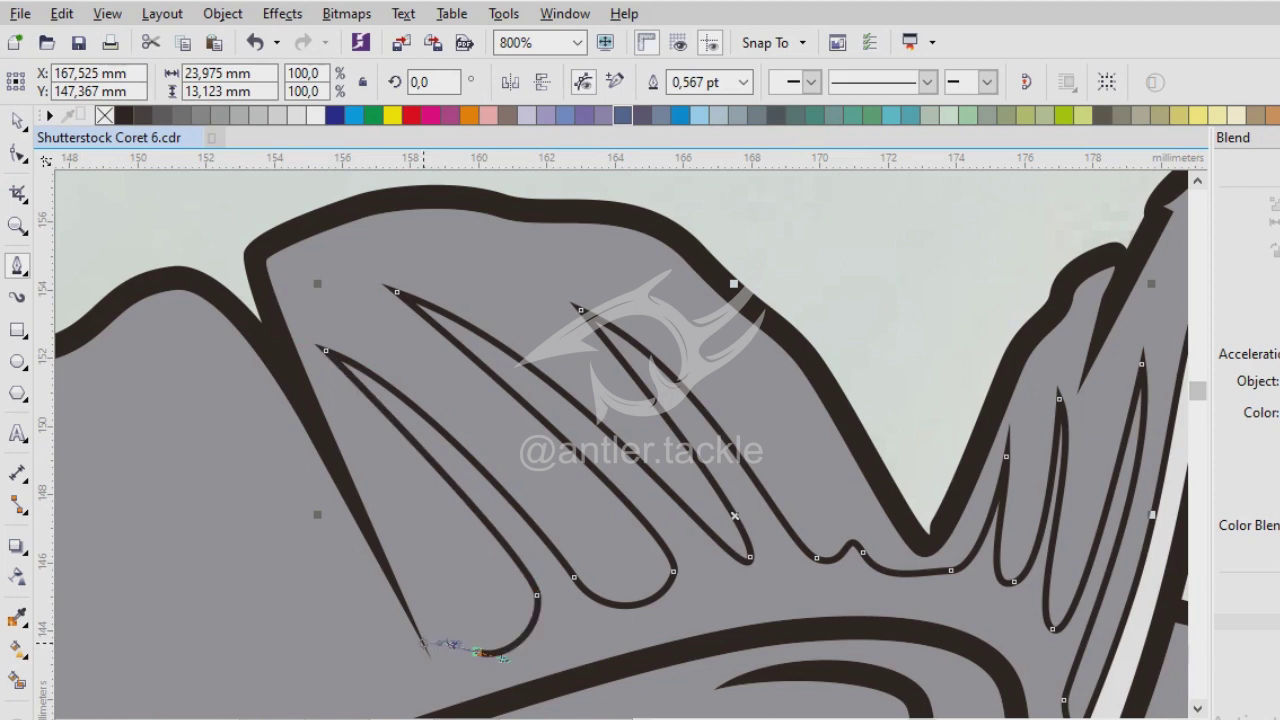
drag(393, 676, 862, 595)
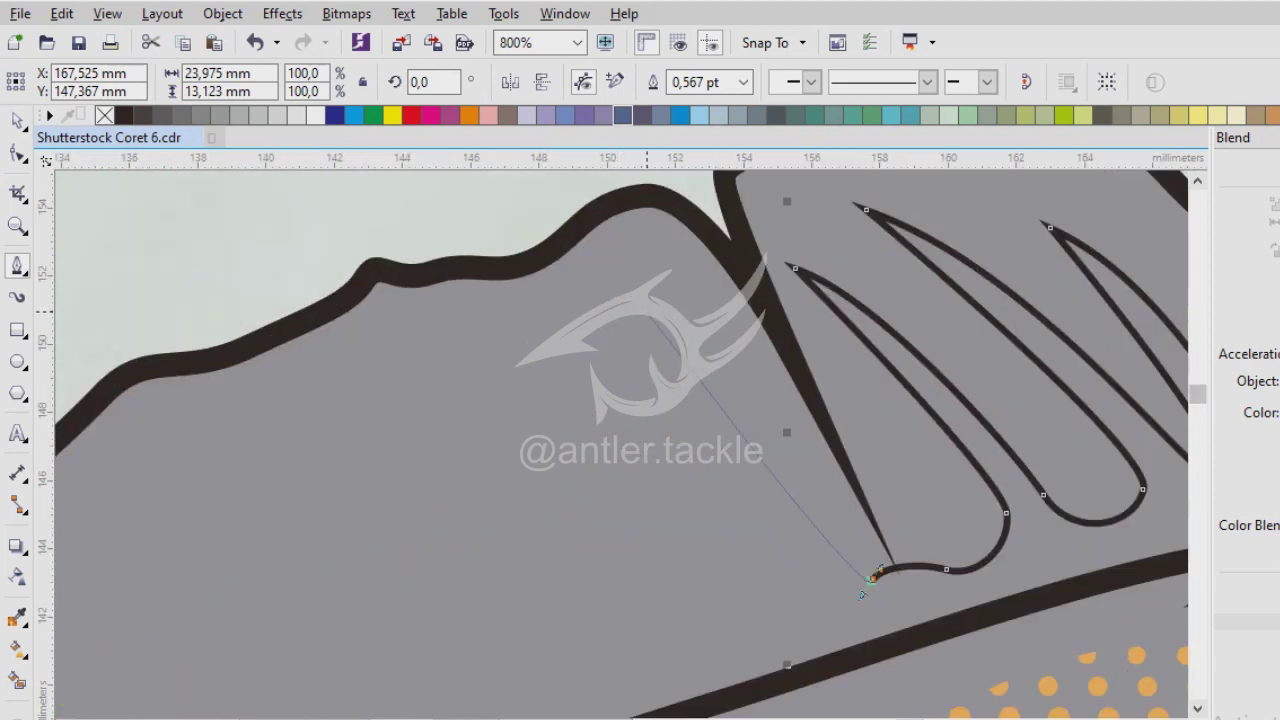
Extend the shading path into the middle dorsal fin section with three slanted pointed peaks joined by wavy dips near the base.
drag(645, 315, 533, 248)
drag(818, 588, 817, 615)
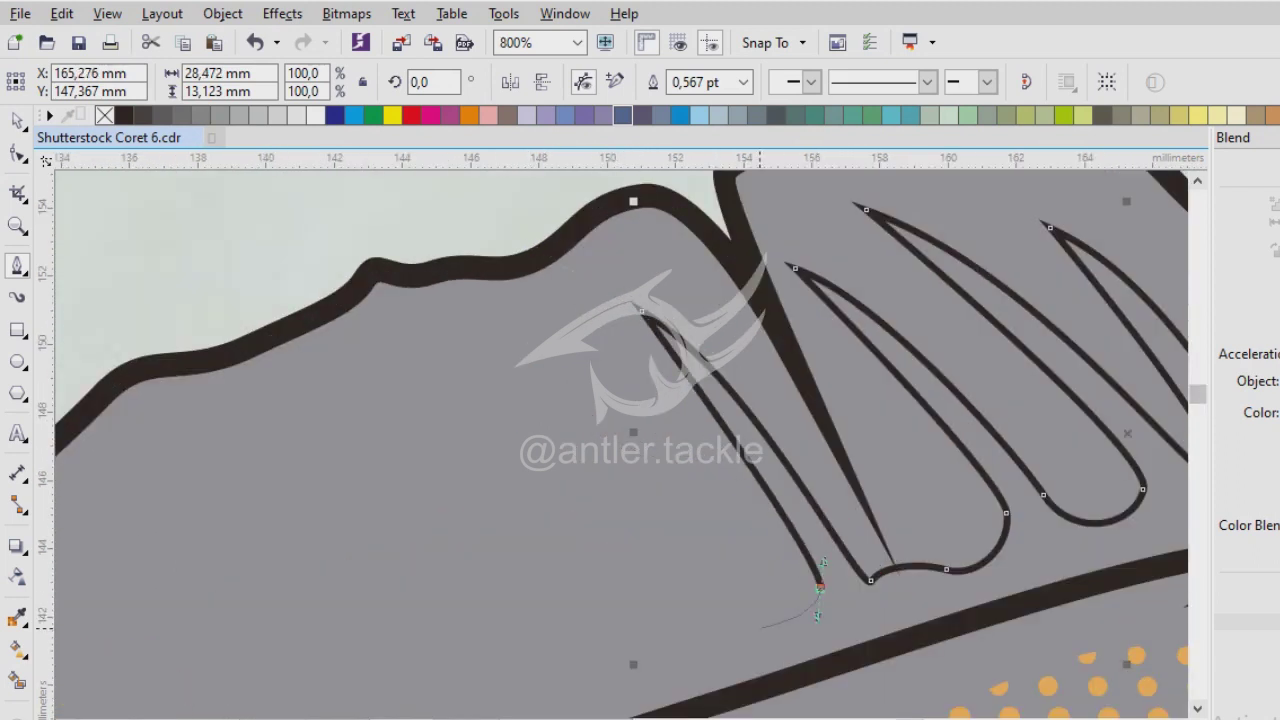
drag(612, 410, 612, 410)
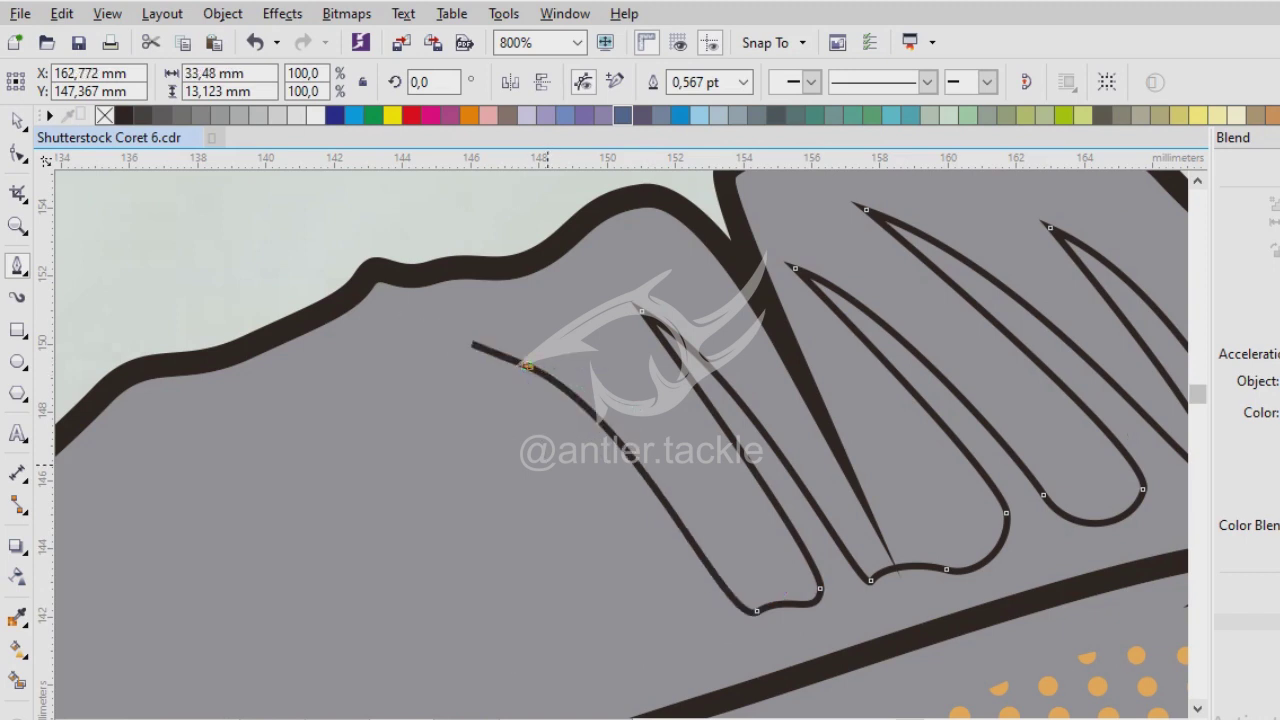
drag(616, 486, 654, 415)
drag(720, 548, 650, 565)
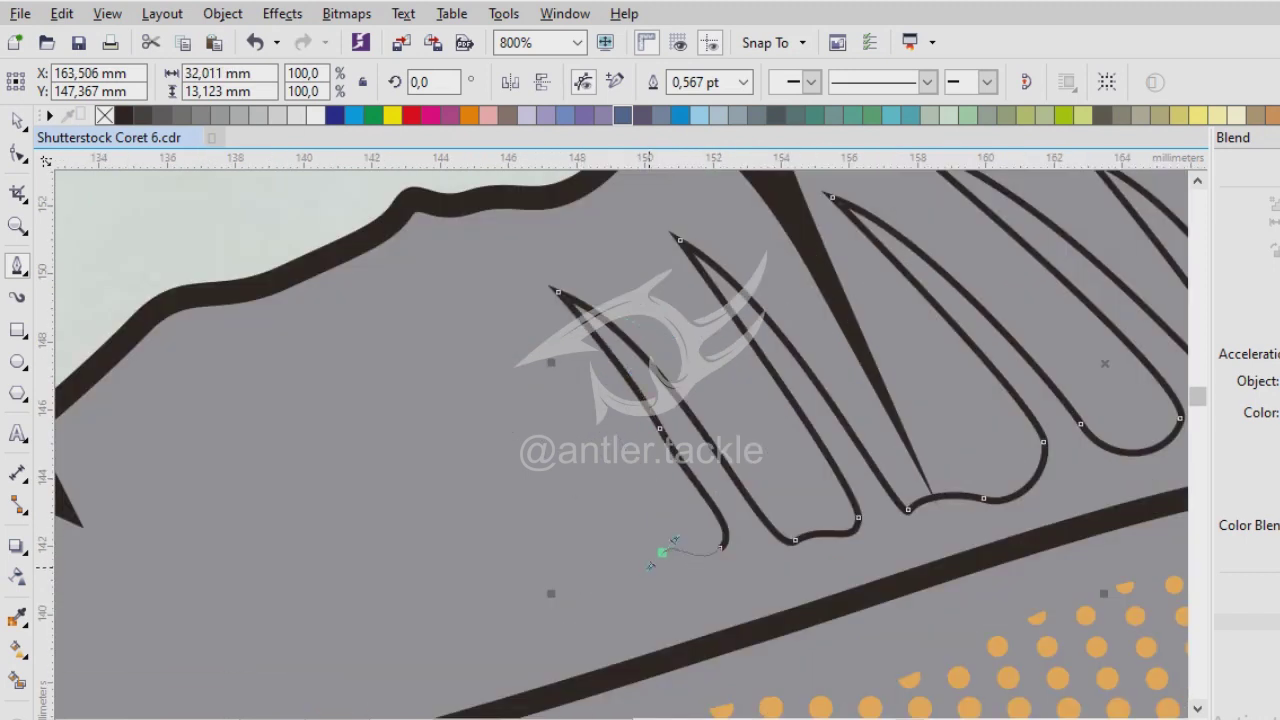
drag(422, 318, 305, 284)
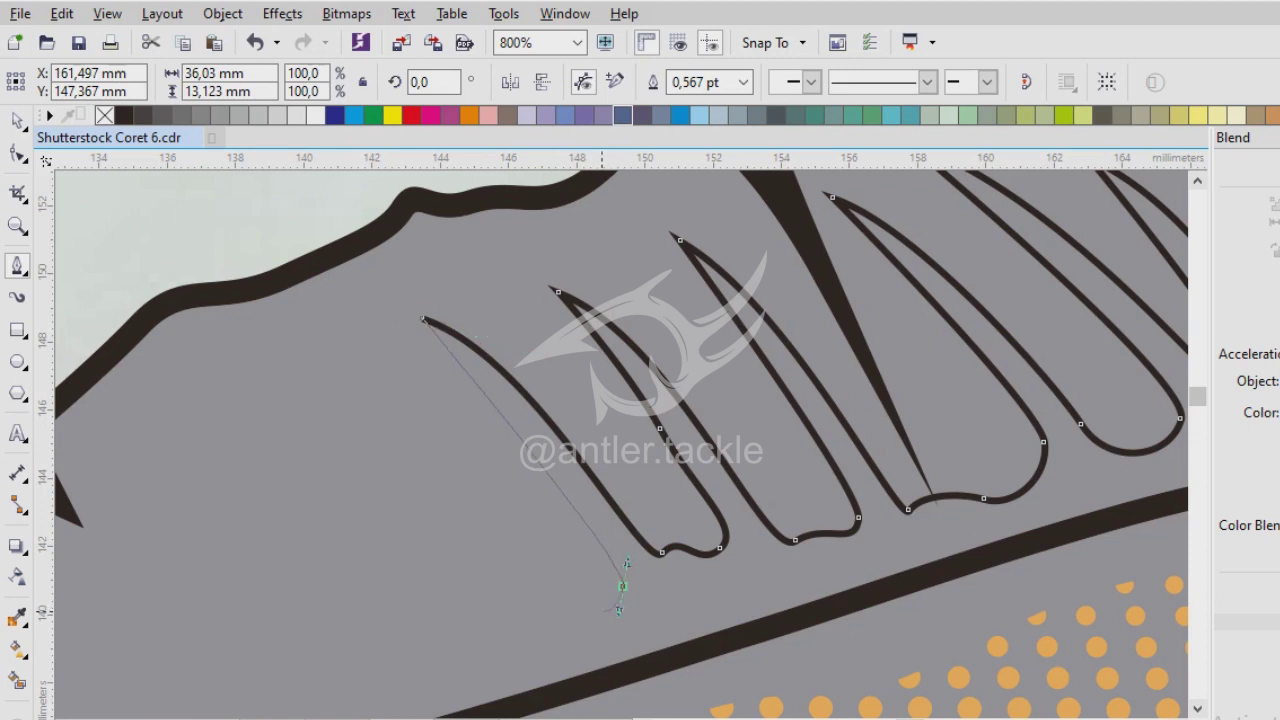
click(623, 586)
click(577, 590)
click(549, 625)
Add three more pointed peaks to the shading path, ending the middle fin section beneath the outline notch.
click(297, 367)
scroll(666, 258, down, 2)
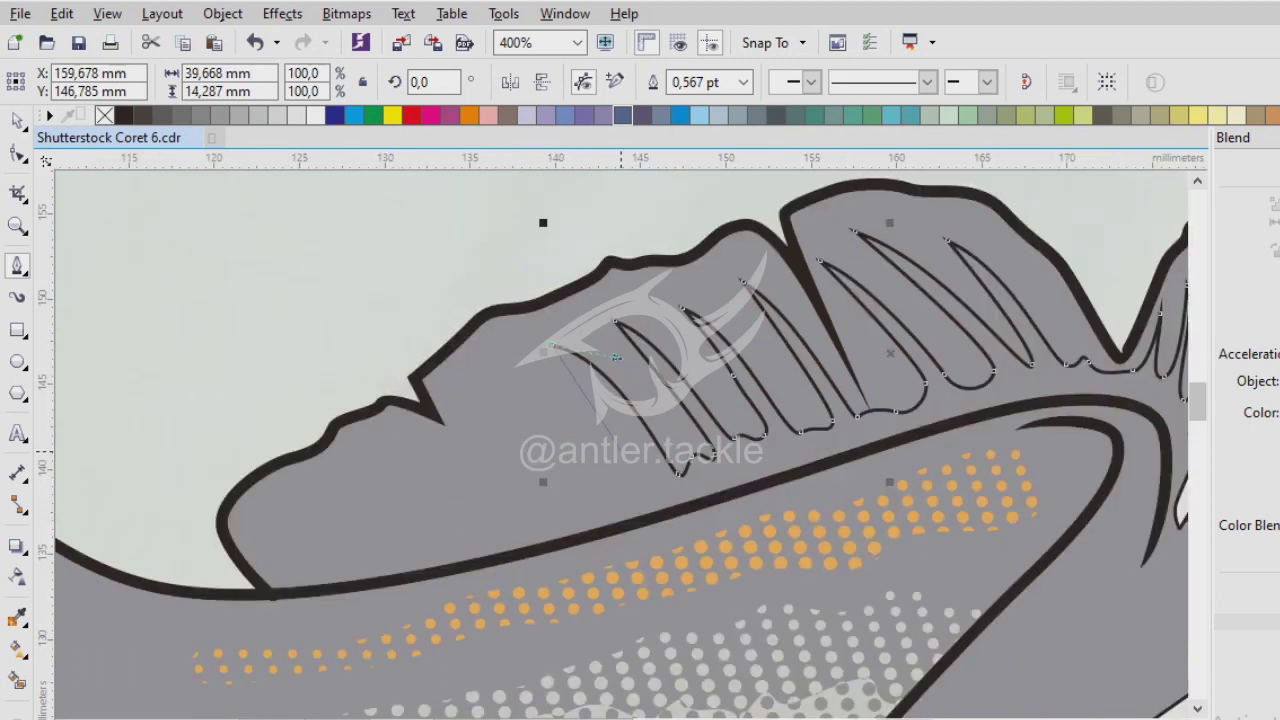
scroll(614, 250, up, 2)
drag(659, 540, 659, 540)
click(610, 490)
click(565, 517)
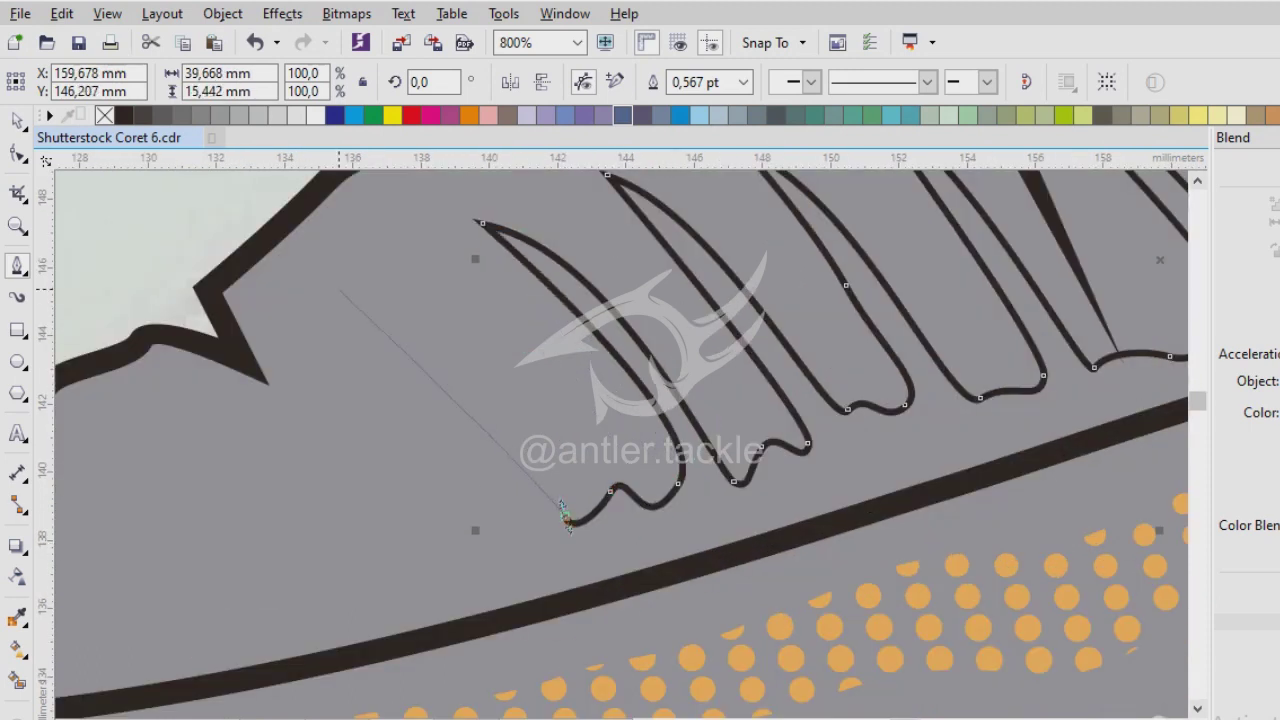
drag(332, 285, 459, 313)
click(519, 495)
click(484, 536)
click(444, 559)
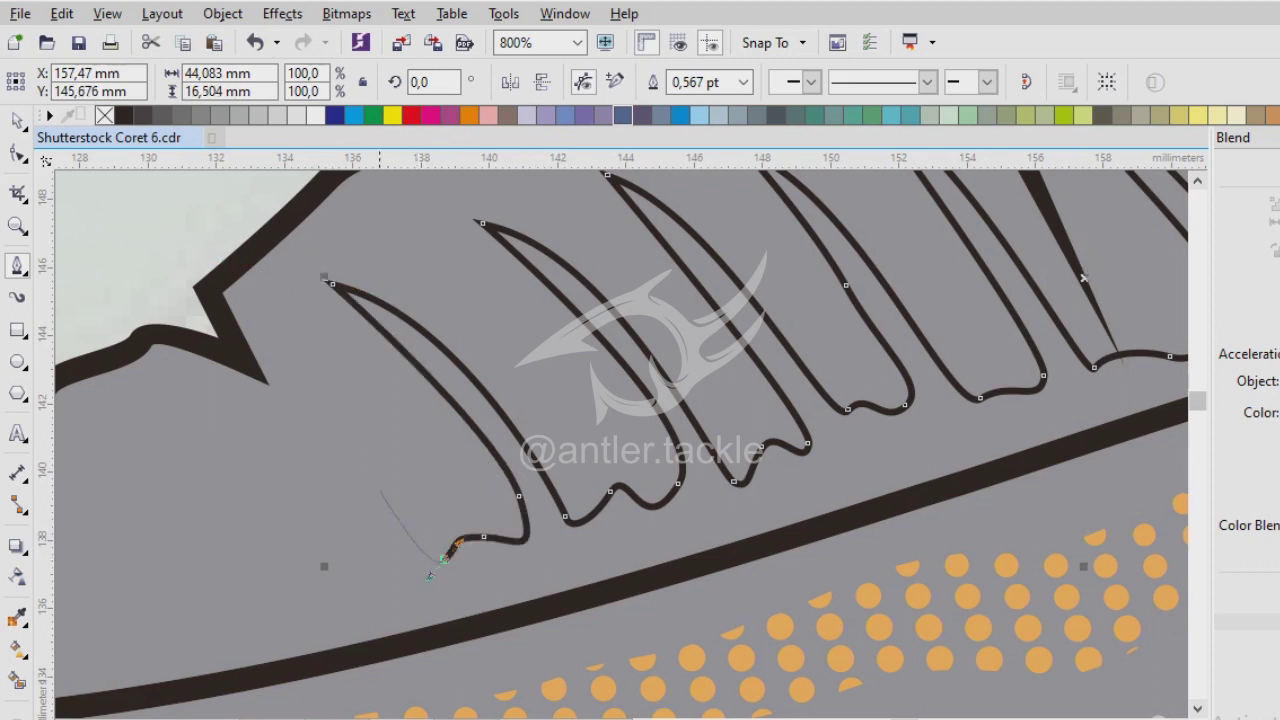
drag(290, 392, 360, 443)
scroll(360, 443, up, 1)
click(686, 551)
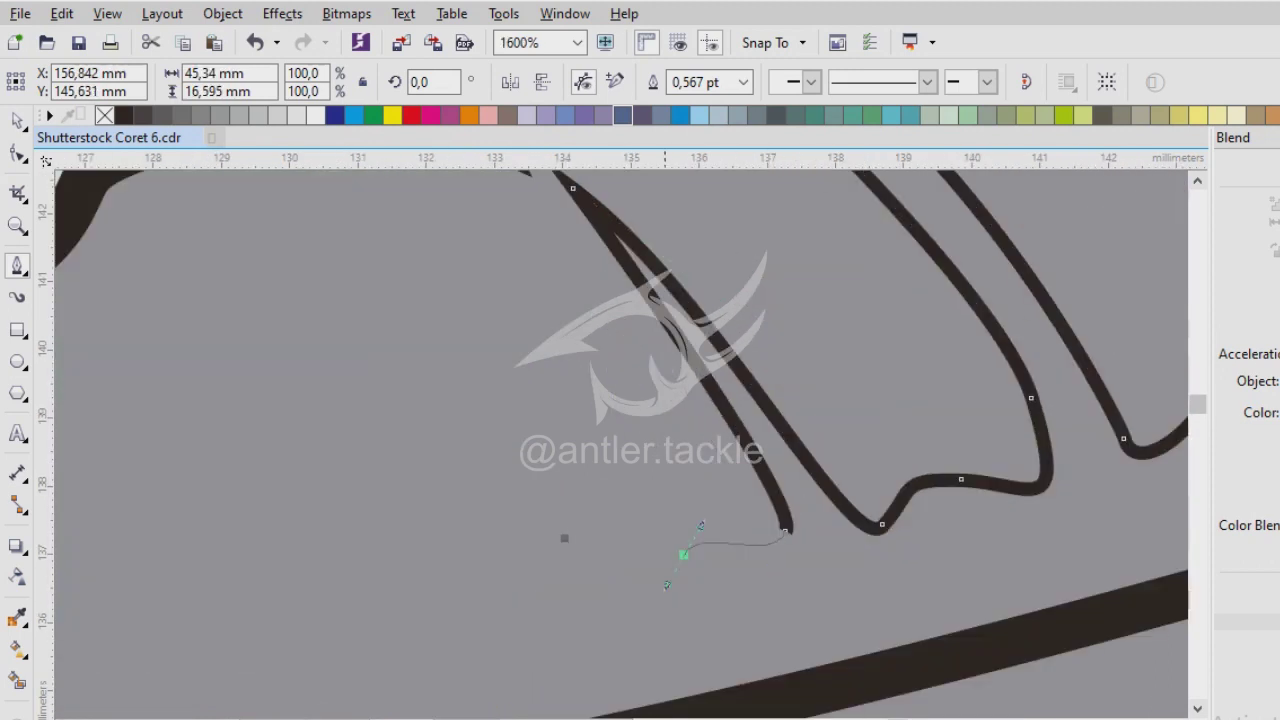
Carry the shading path across the leftmost dorsal fin section with four progressively shorter pointed peaks.
scroll(672, 485, down, 1)
drag(622, 363, 630, 360)
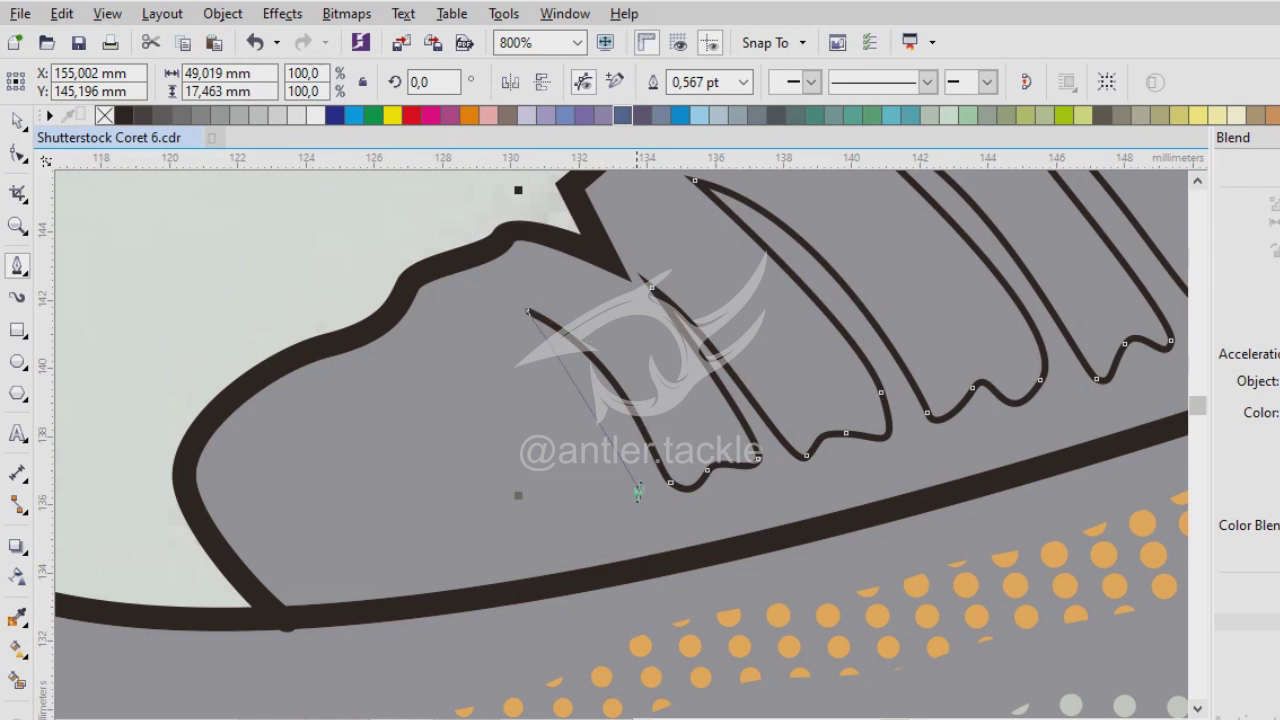
drag(582, 491, 572, 508)
drag(376, 309, 372, 317)
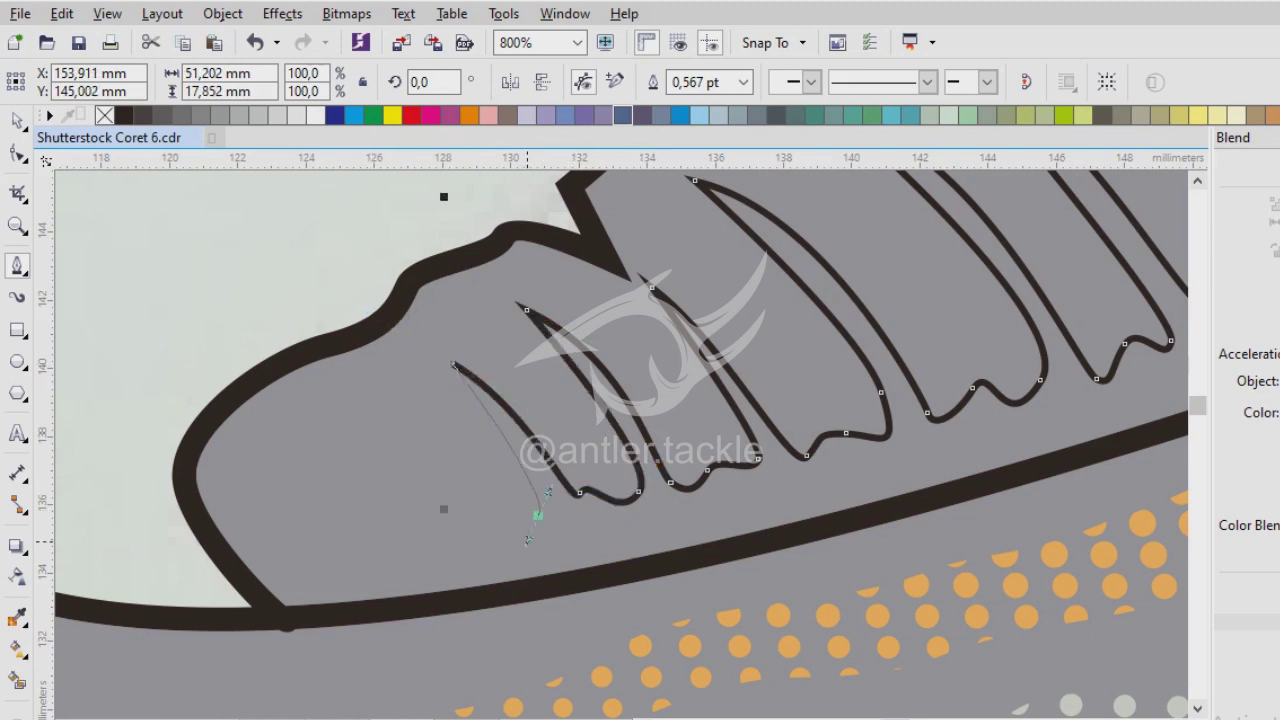
drag(479, 517, 455, 492)
drag(370, 412, 280, 355)
click(438, 531)
click(402, 543)
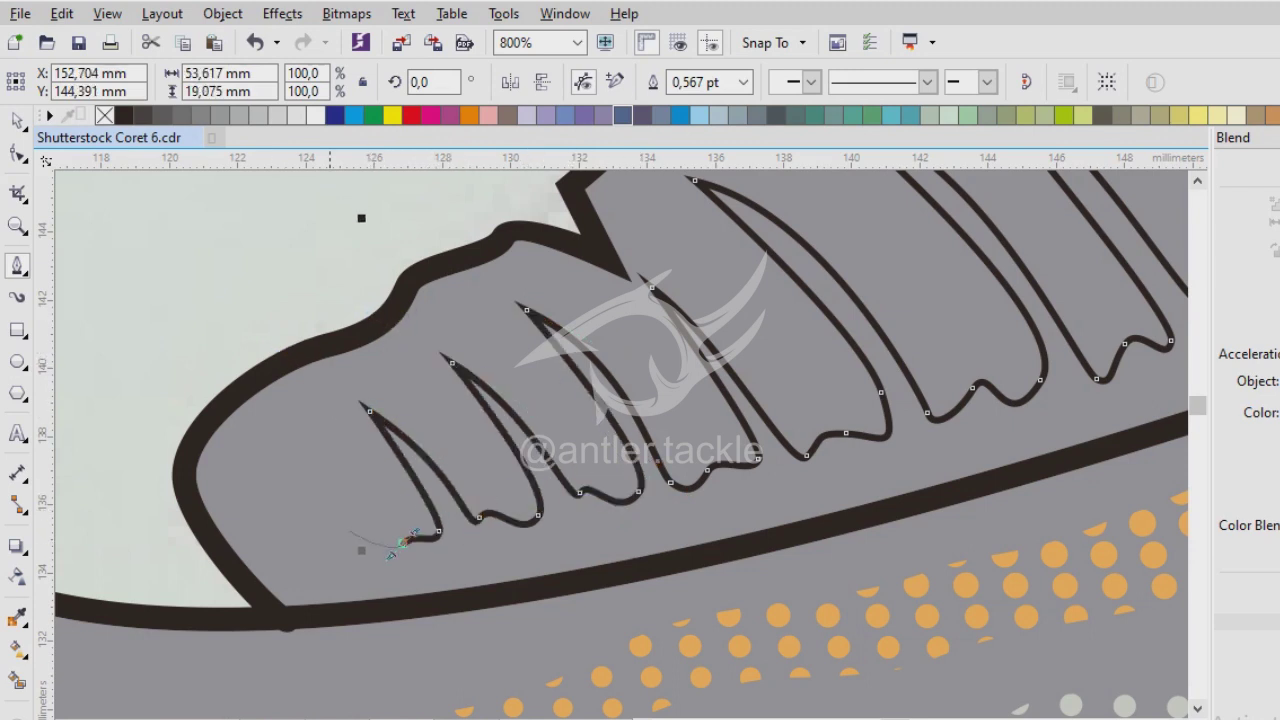
drag(280, 447, 326, 447)
Run the shading path back below the fin base and around the dorsal spine's tip to close it.
drag(268, 610, 505, 638)
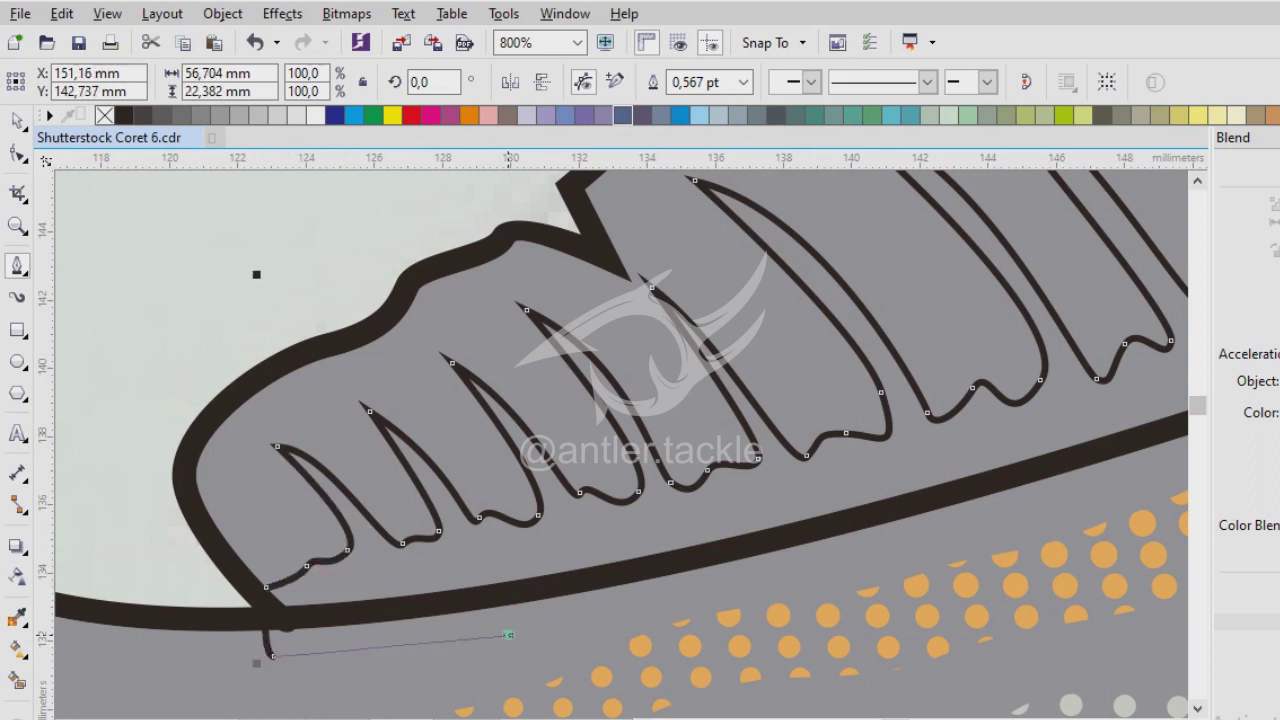
scroll(480, 360, down, 2)
scroll(566, 456, right, 3)
scroll(566, 456, up, 2)
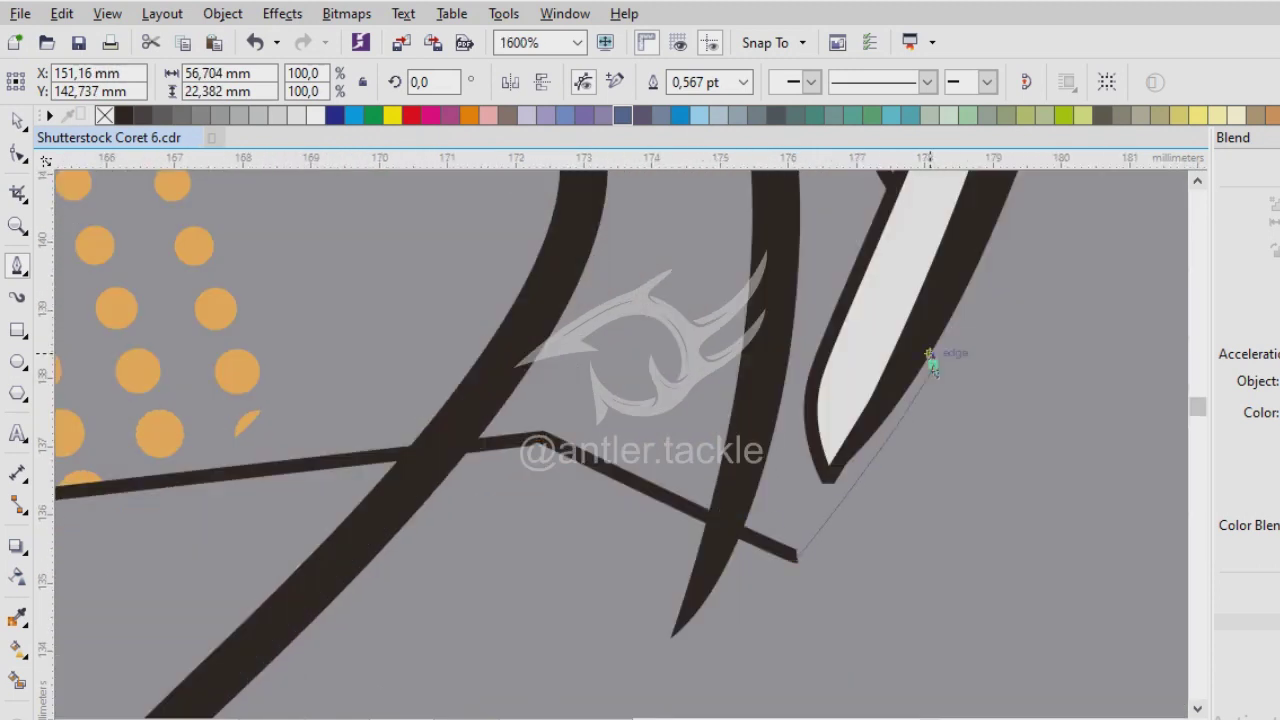
scroll(771, 543, up, 3)
click(602, 360)
scroll(610, 430, down, 2)
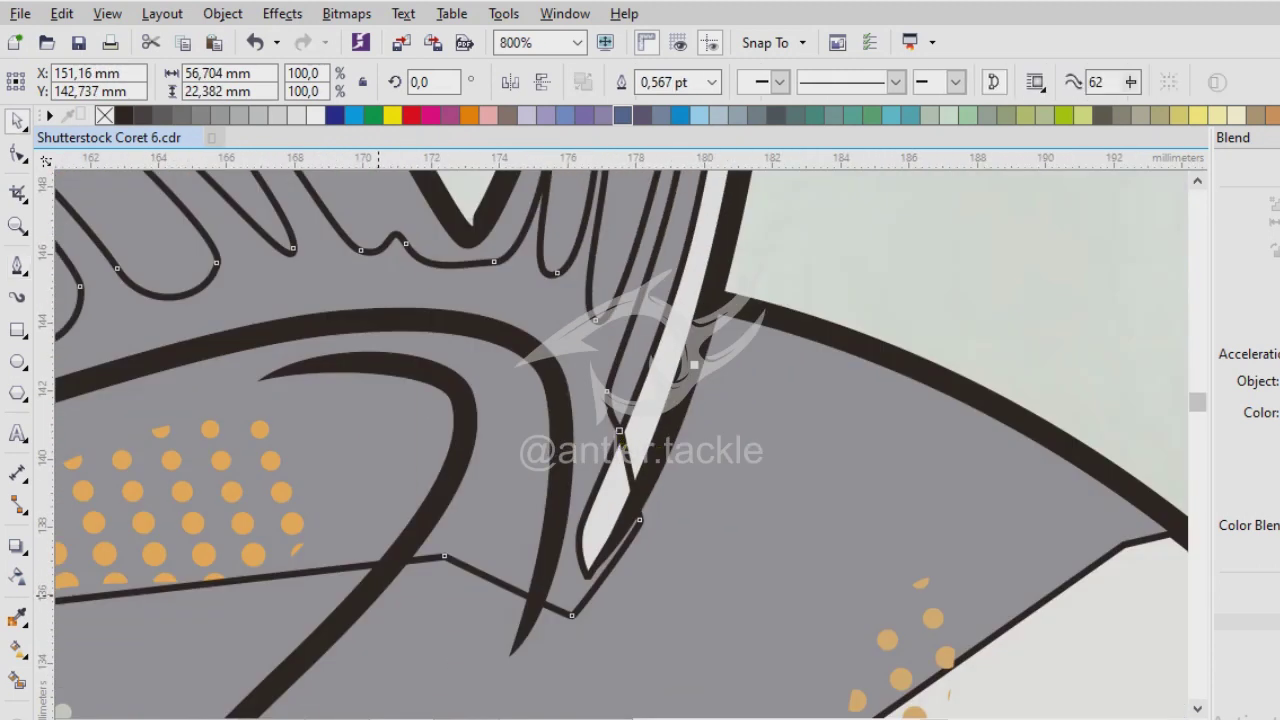
Trim the closed shading shape along the body outline and delete the excess piece below the fins.
key(space)
click(557, 615)
click(557, 615)
key(Delete)
click(557, 605)
scroll(557, 605, up, 4)
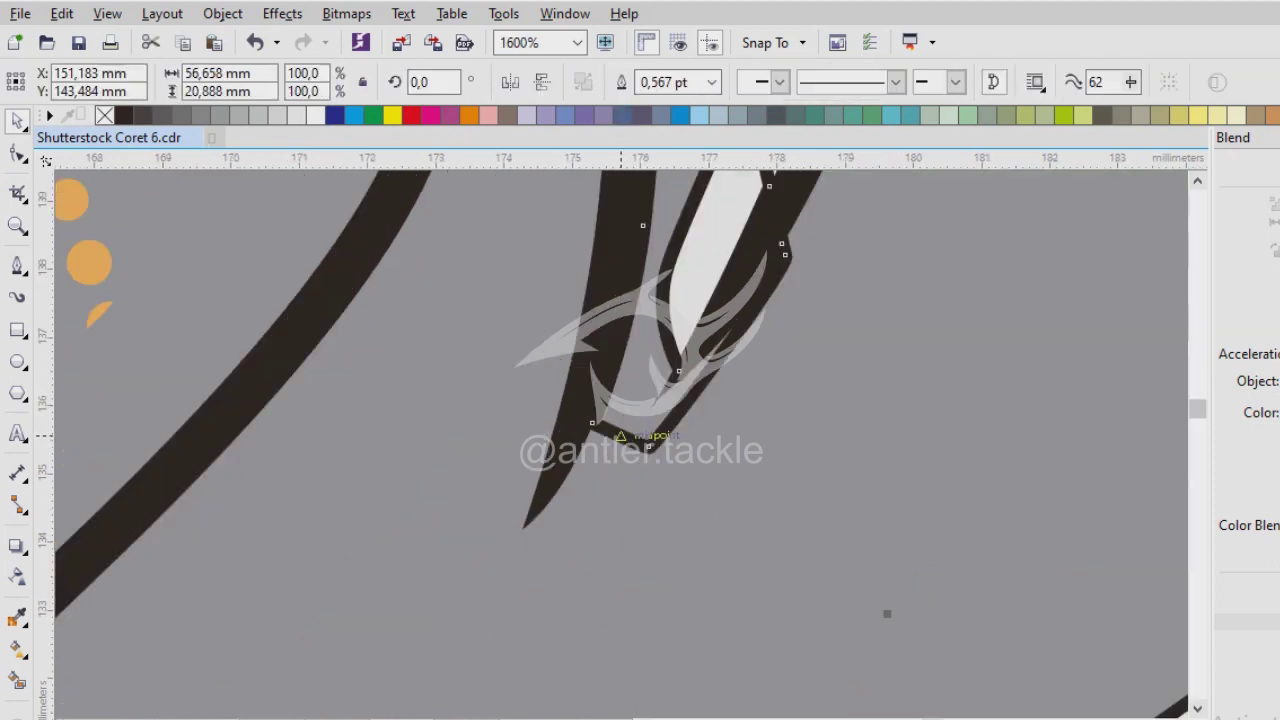
Curve the shading shape's lower end and pull its node to the tip of the dorsal spine's light strip.
key(F10)
scroll(620, 420, down, 1)
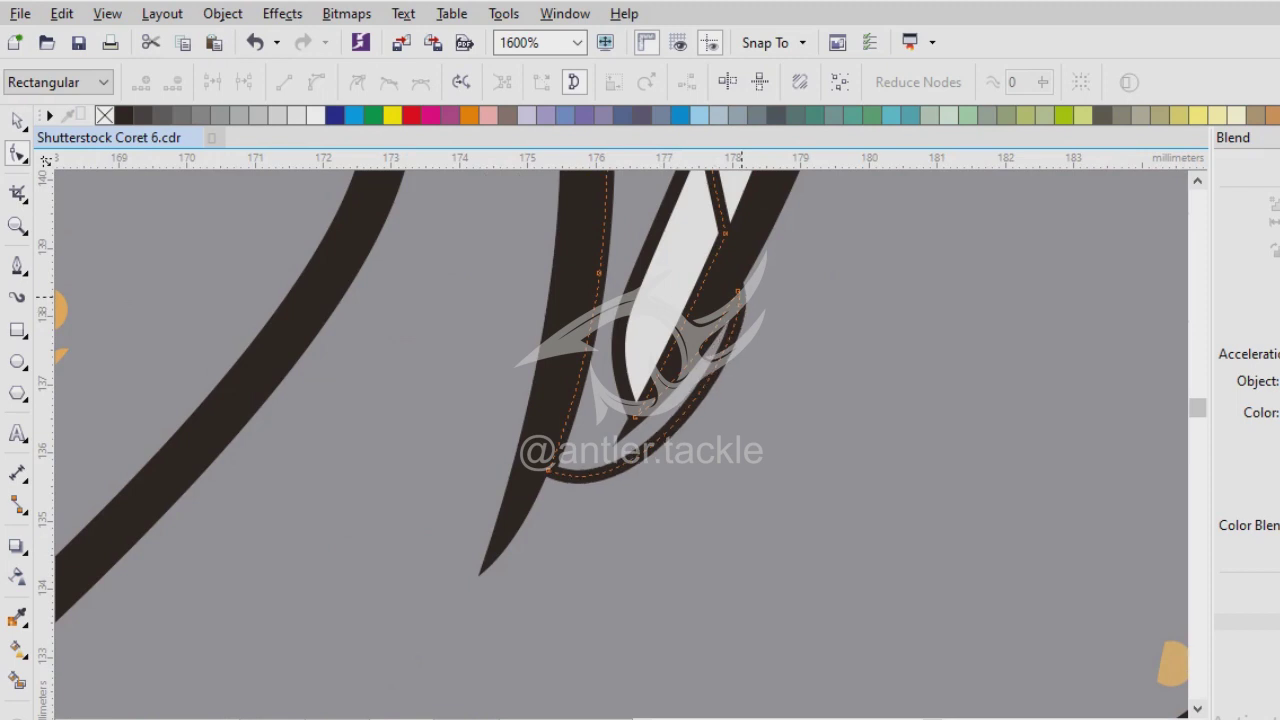
click(634, 418)
scroll(629, 508, down, 1)
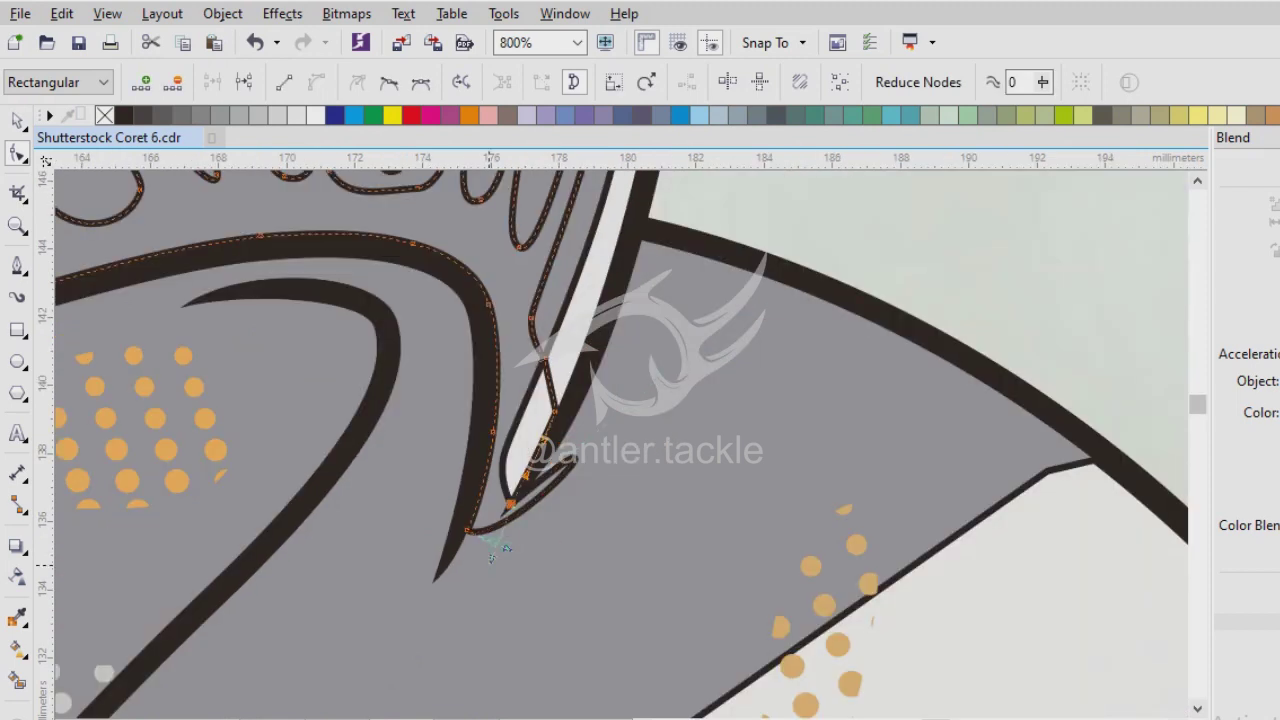
scroll(490, 555, down, 1)
Finish adjusting the shading shape's tip node and fill the shape with the dark outline colour, without an outline.
key(space)
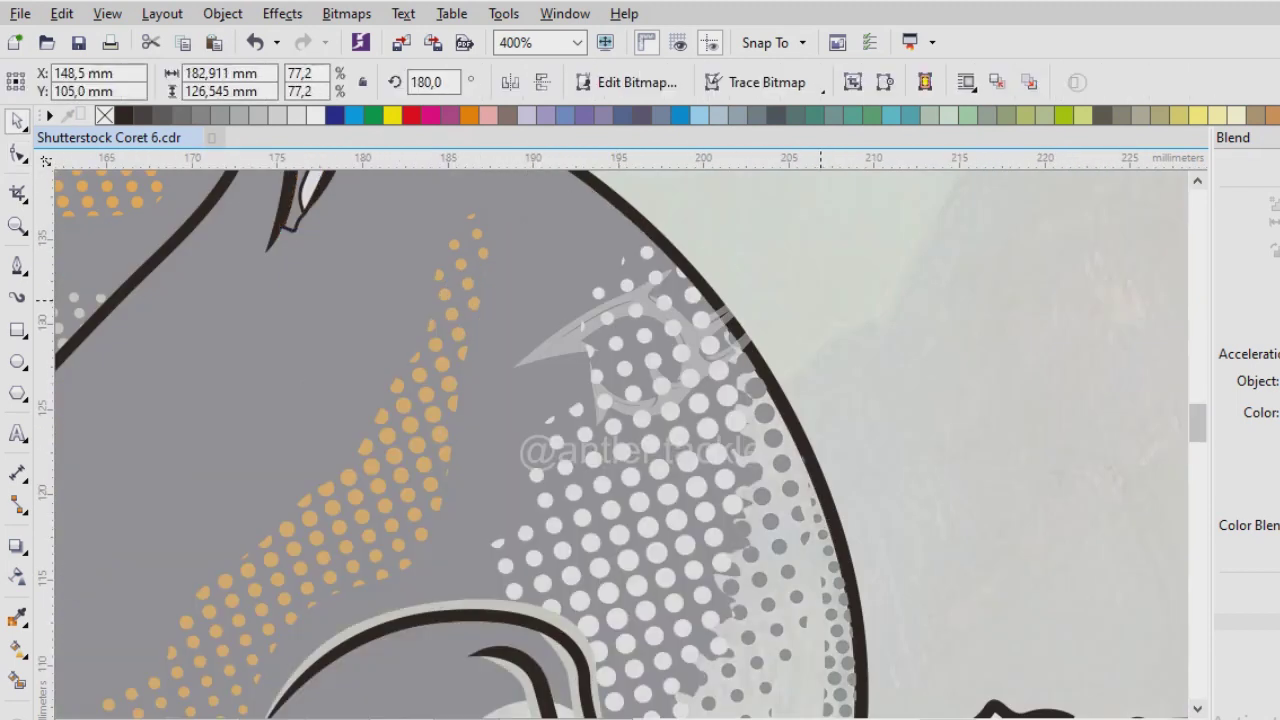
scroll(665, 560, up, 3)
click(673, 549)
key(space)
click(606, 539)
scroll(562, 477, down, 4)
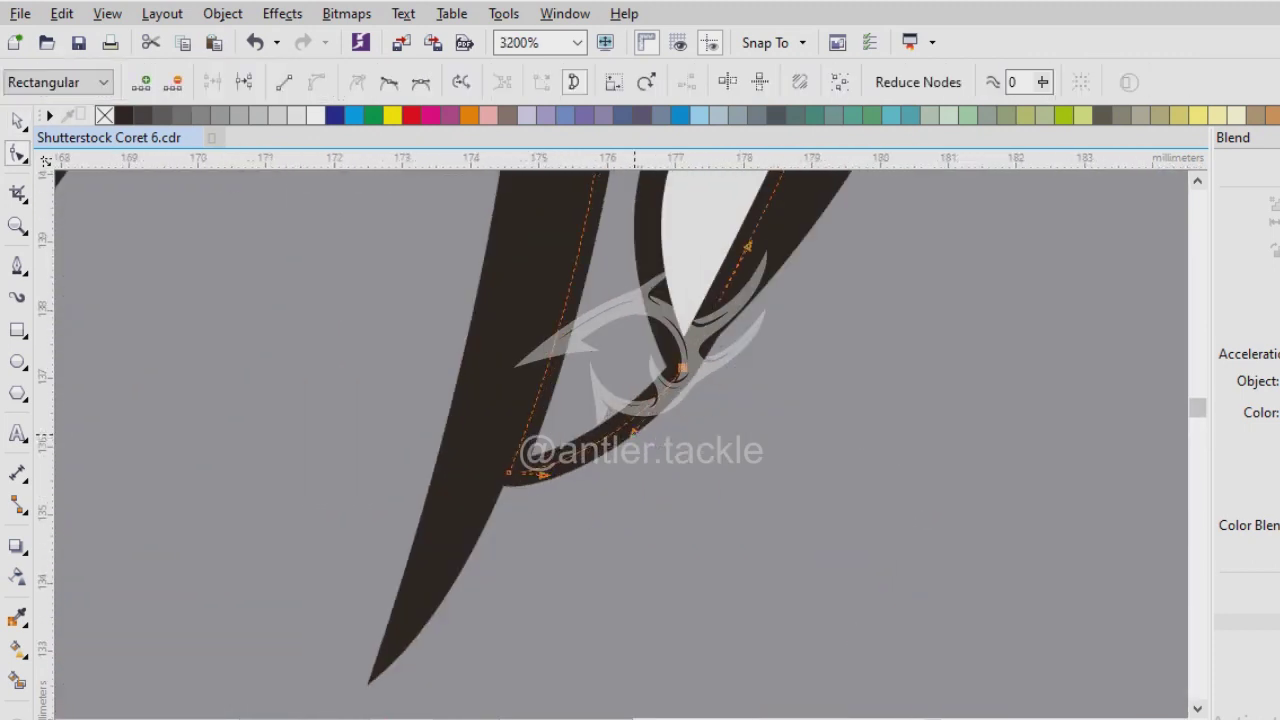
scroll(818, 580, up, 1)
key(space)
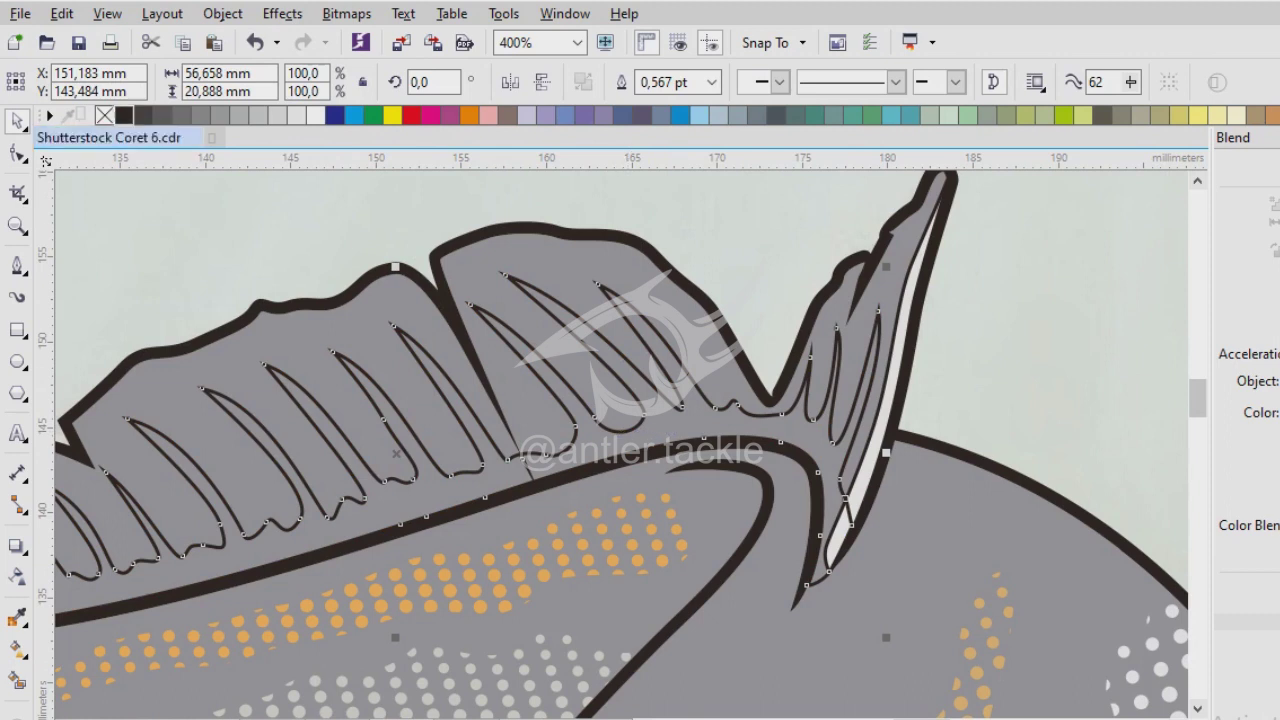
key(Tab)
Start a wavy path above the dark shading in the leftmost fin section, with three pointed dips between the rays.
key(F5)
scroll(620, 440, down, 1)
scroll(620, 440, up, 2)
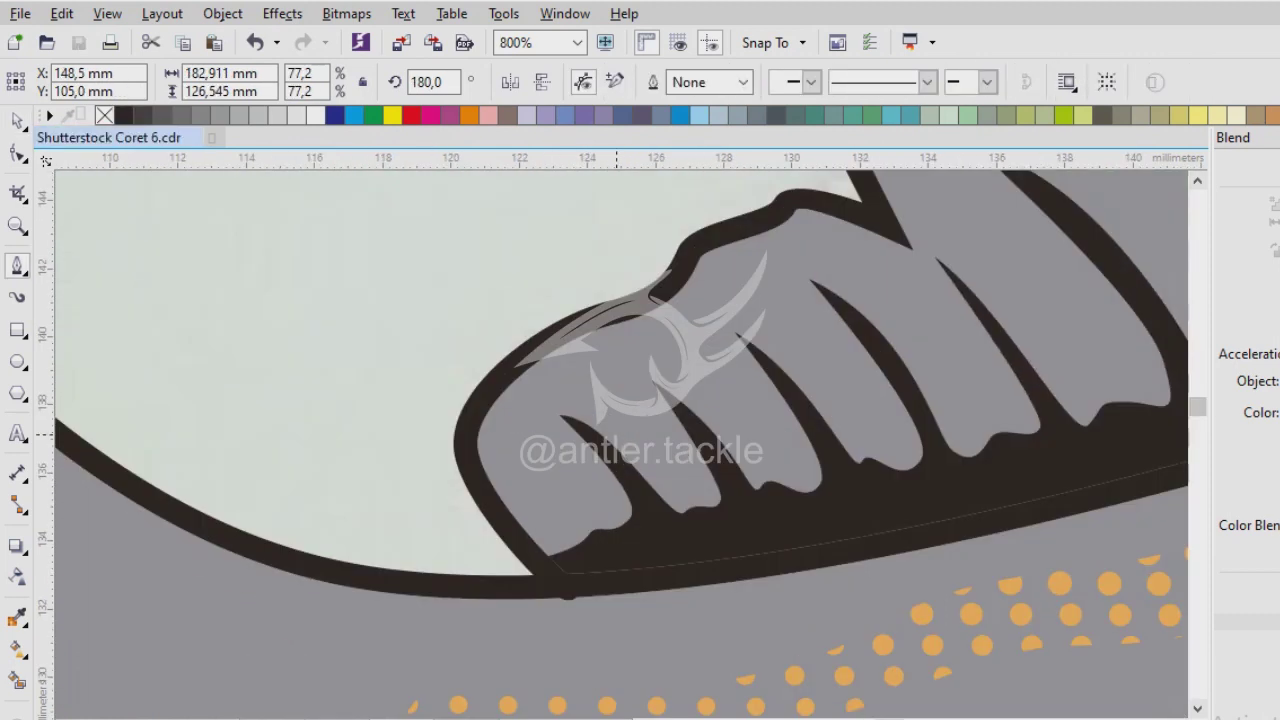
scroll(620, 440, up, 1)
mouse_move(610, 430)
mouse_down()
mouse_move(617, 330)
mouse_move(845, 290)
mouse_up()
scroll(632, 470, down, 1)
scroll(632, 472, up, 1)
mouse_move(697, 570)
mouse_down()
mouse_move(588, 425)
mouse_move(749, 358)
mouse_move(888, 470)
mouse_up()
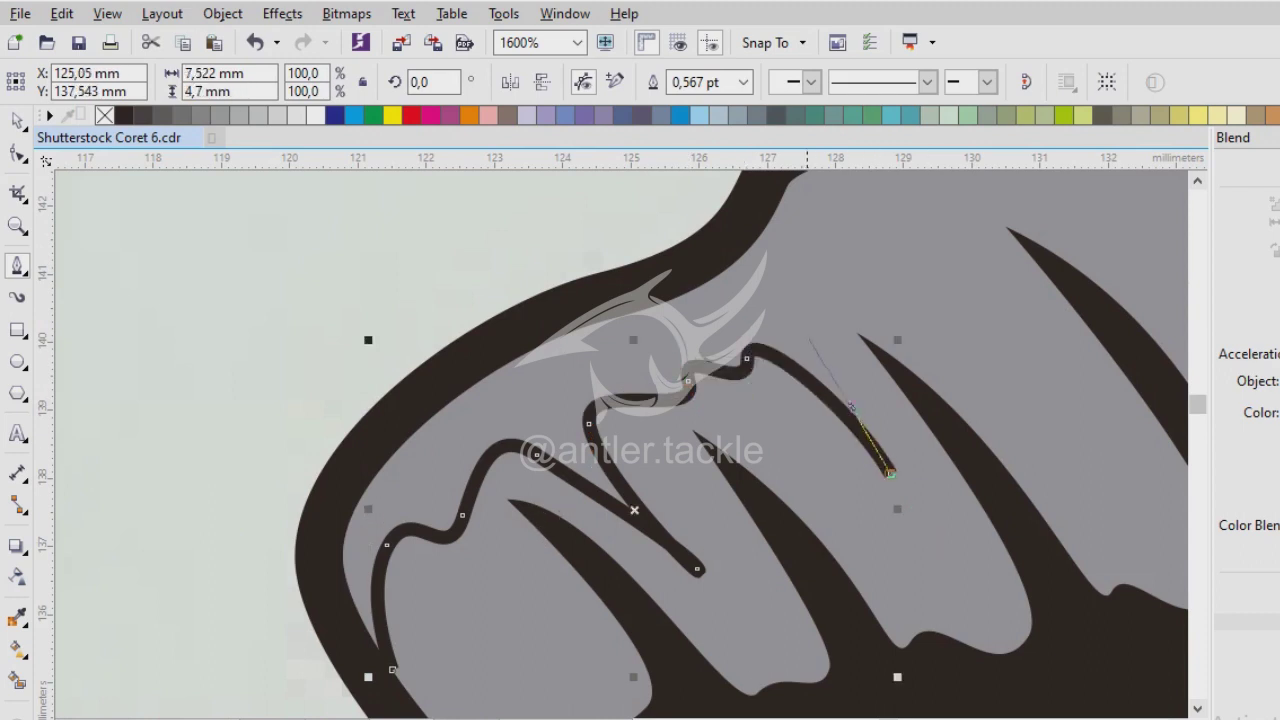
scroll(888, 470, down, 1)
scroll(632, 470, up, 1)
drag(733, 573, 770, 635)
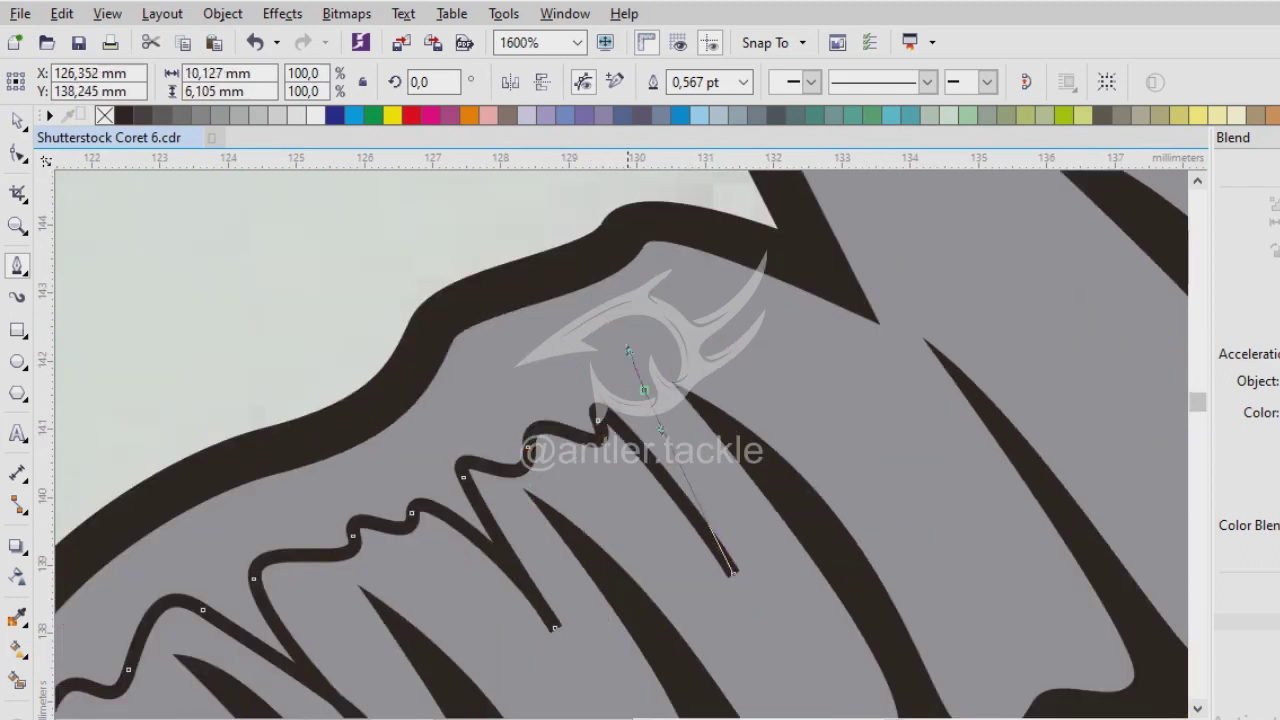
Continue the wavy path with another pointed dip and carry it past the fin notch towards the middle section.
click(644, 389)
click(725, 352)
drag(963, 548, 1012, 635)
click(843, 353)
drag(905, 380, 905, 318)
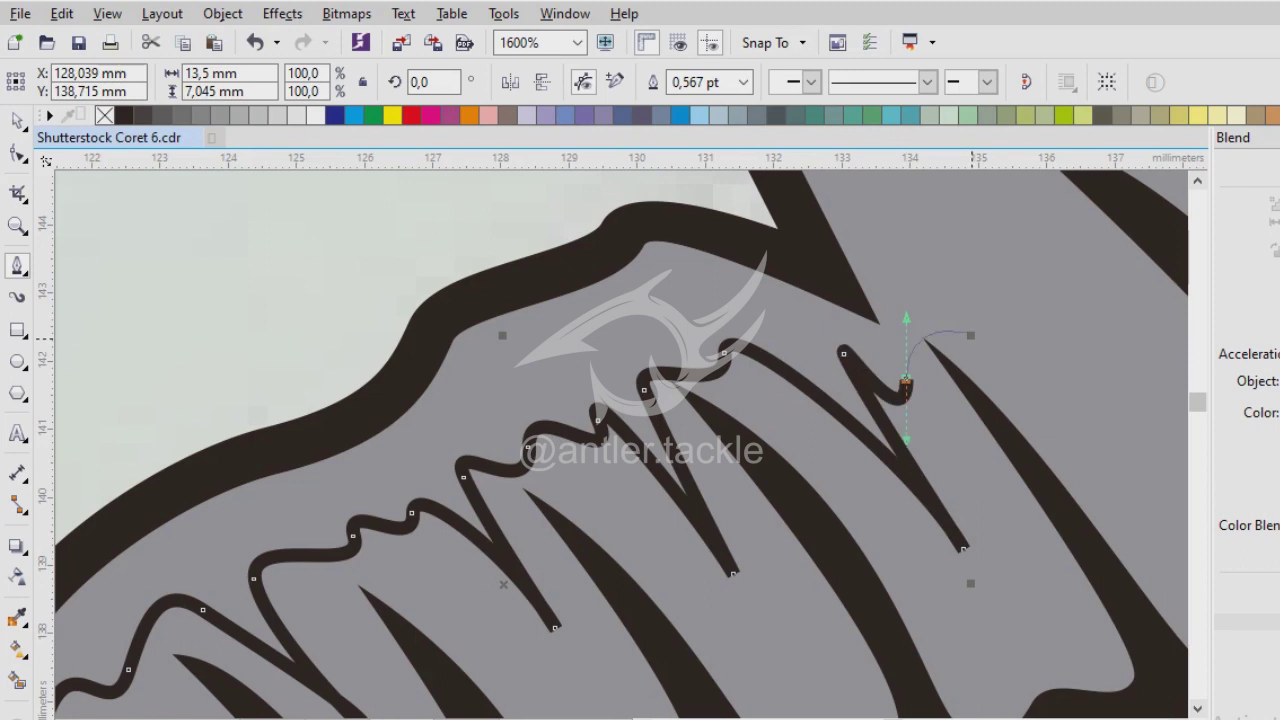
scroll(503, 583, down, 1)
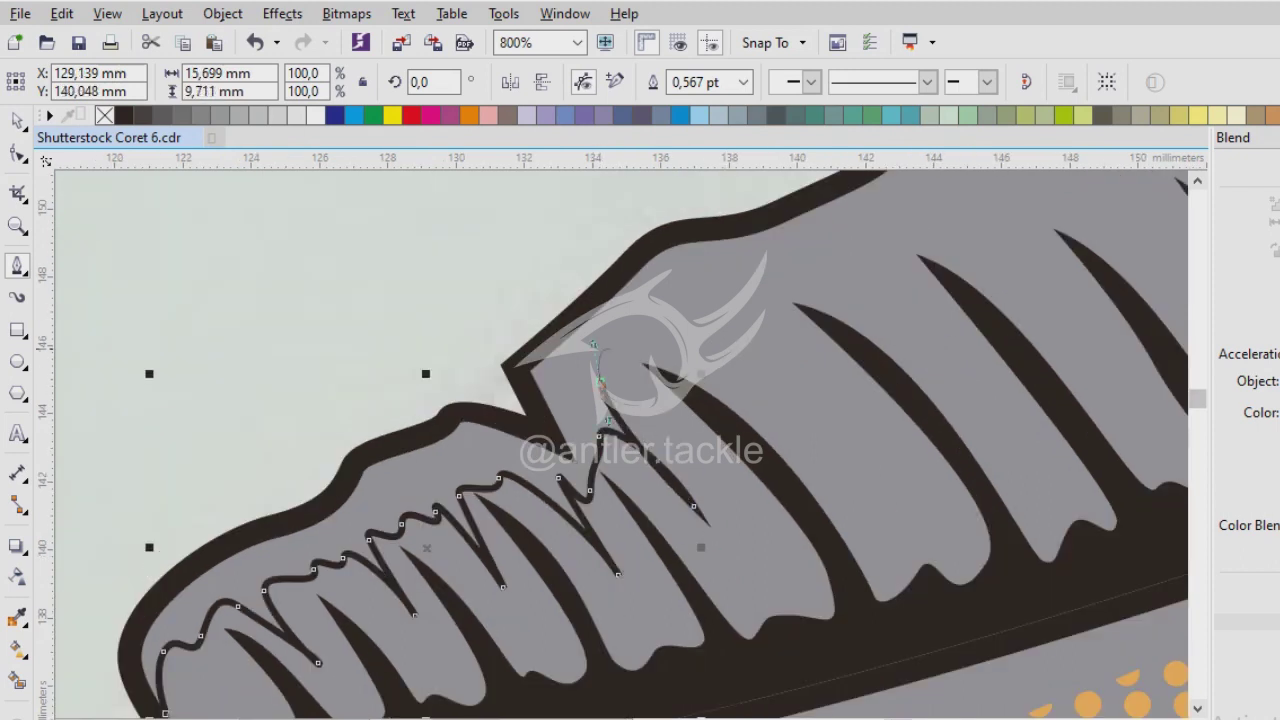
Undo the last curve segments and redraw the deep dip below the notch, followed by a wavy crest.
key(ctrl+z)
key(ctrl+z)
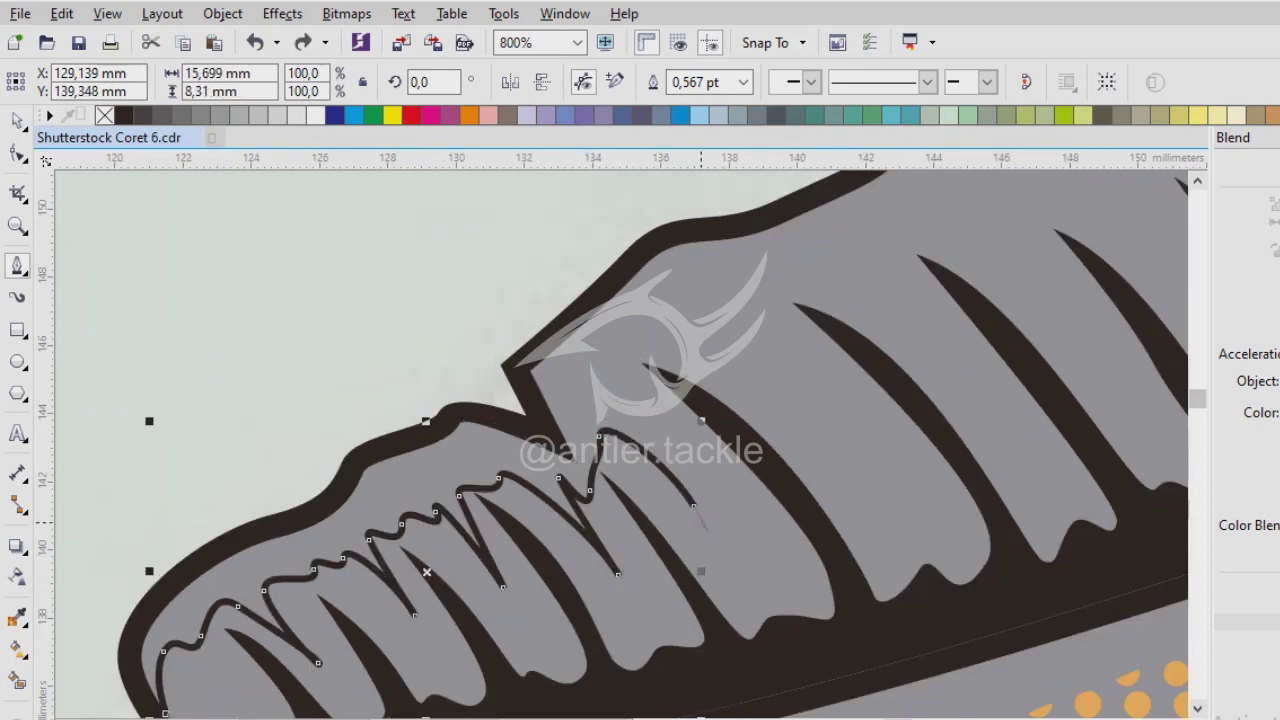
click(693, 505)
click(648, 336)
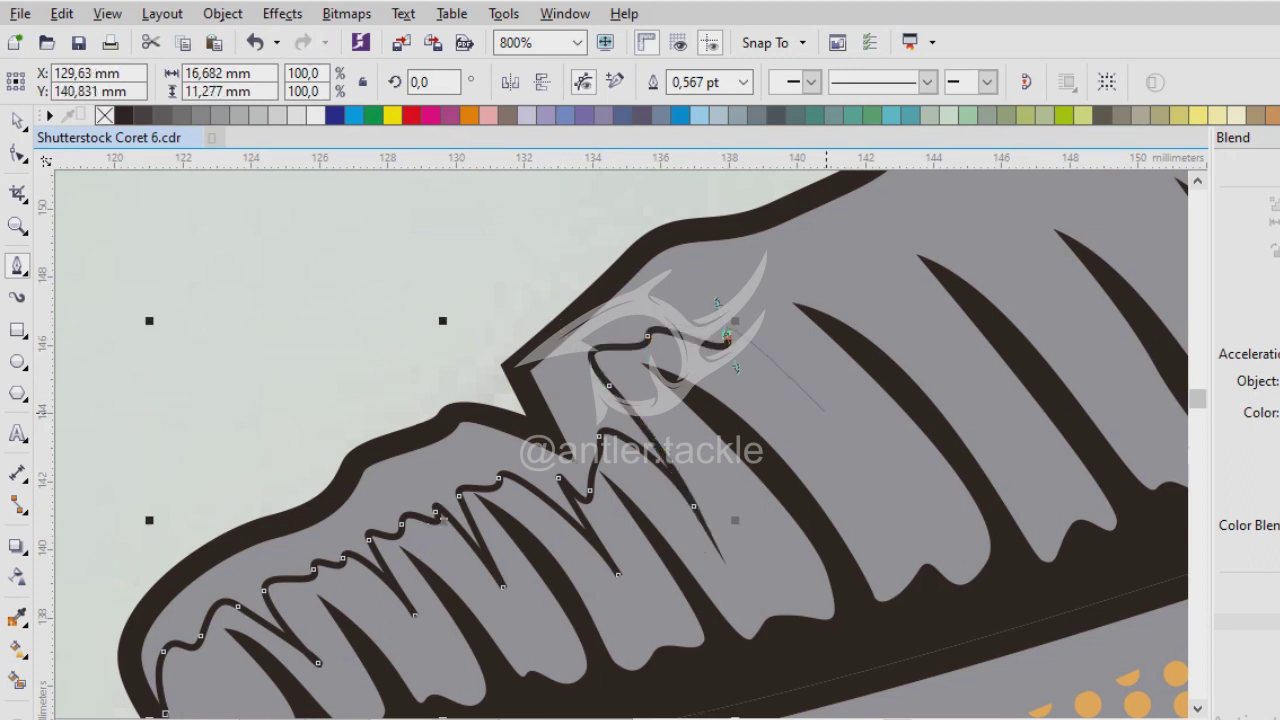
click(726, 334)
Draw two more pointed dips with wavy crests between the rays of the middle dorsal fin section.
drag(845, 436, 880, 498)
drag(806, 290, 800, 263)
click(973, 393)
scroll(973, 393, up, 1)
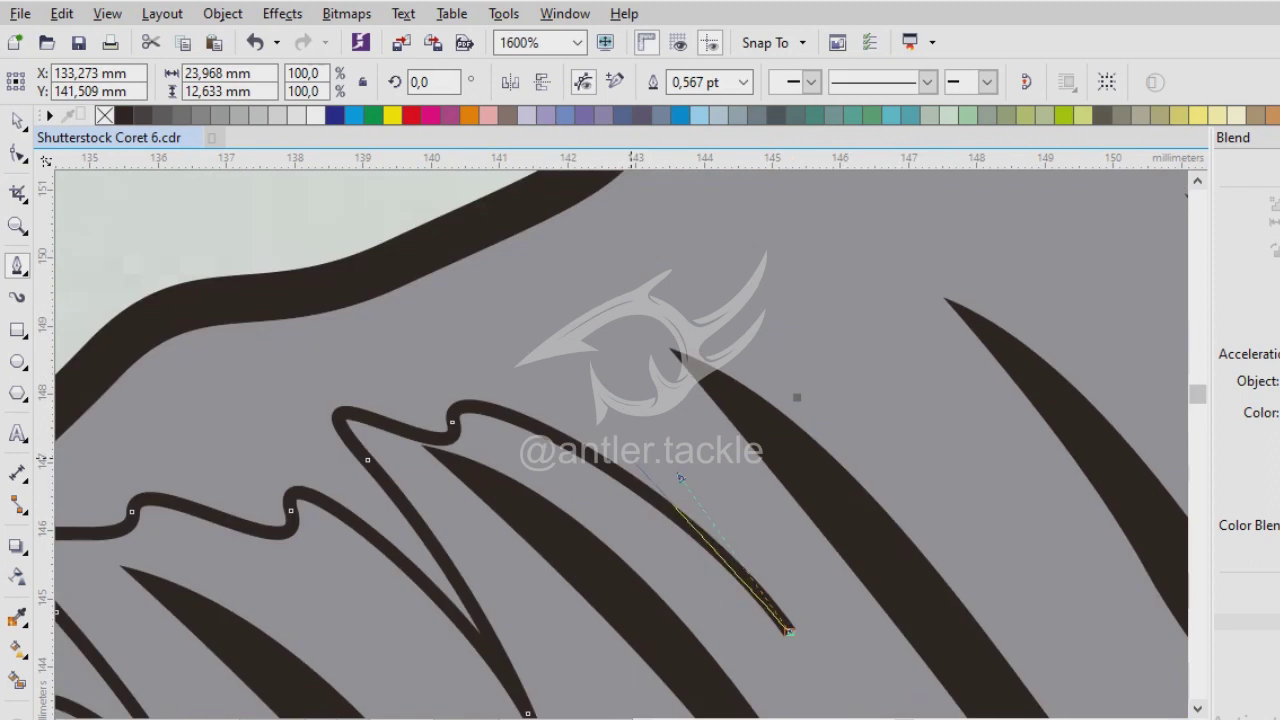
click(593, 322)
click(691, 286)
click(799, 298)
Continue the wavy path with pointed dips and wavy crests between the last rays of the middle dorsal fin section.
scroll(321, 482, down, 1)
drag(677, 510, 712, 572)
scroll(615, 408, up, 1)
click(598, 378)
click(637, 367)
drag(687, 361, 688, 376)
click(921, 477)
click(811, 269)
scroll(143, 440, down, 2)
scroll(143, 440, up, 1)
click(502, 368)
click(560, 370)
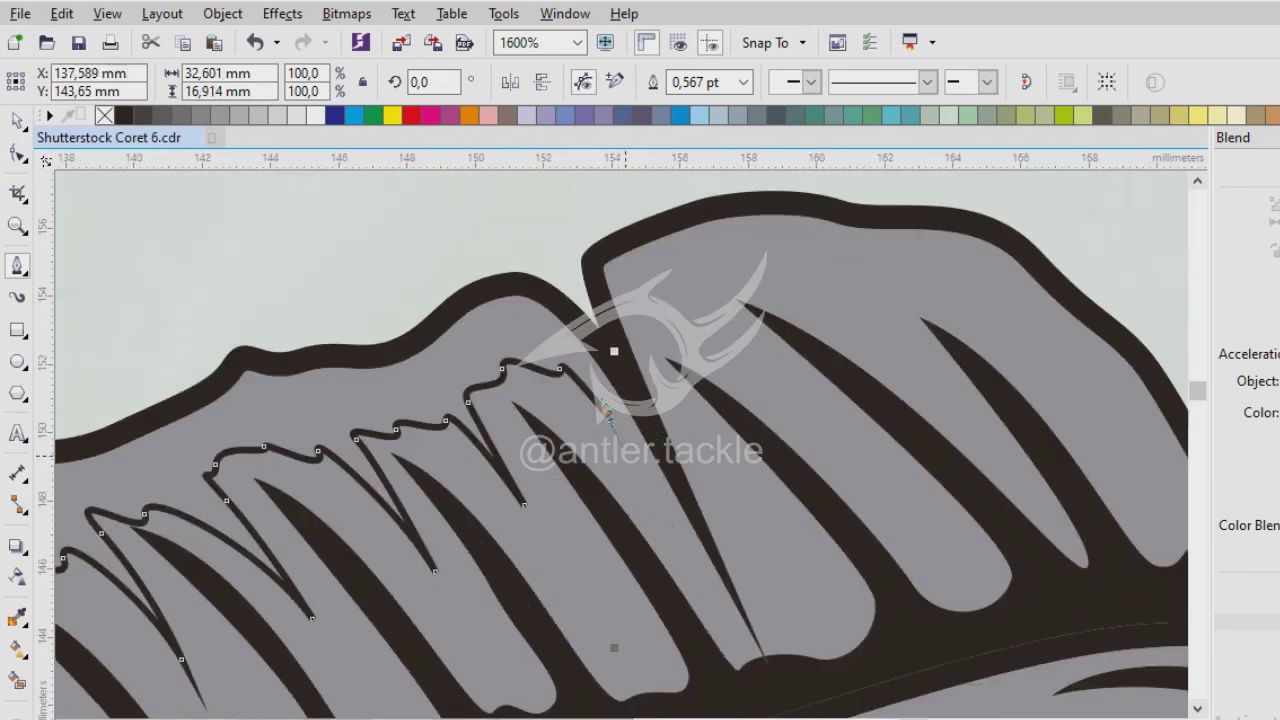
Carry the path through a deep pointed dip below the second notch and along the wavy crest of the third fin section.
click(720, 578)
click(682, 408)
click(641, 317)
click(724, 355)
click(699, 272)
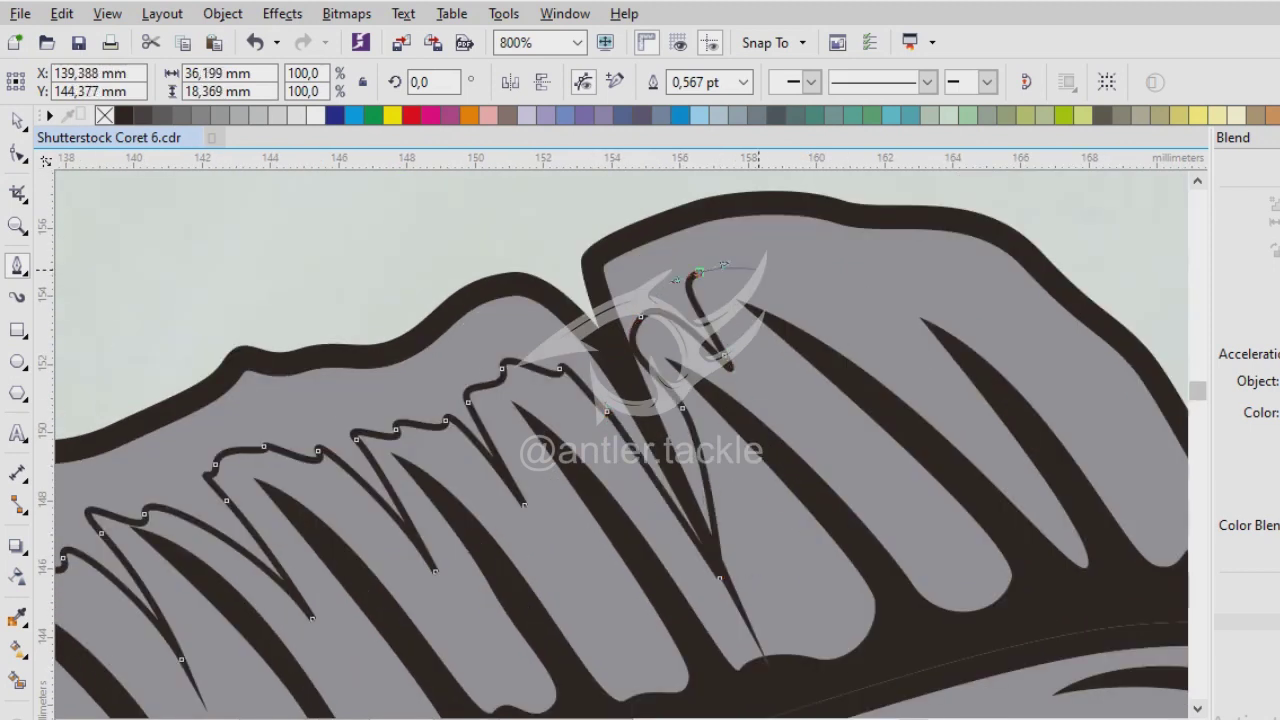
click(773, 273)
click(851, 290)
click(910, 290)
click(1037, 338)
Run the path down the third section's sloping edge, across the gap, and up over the rays of the small spiny fin.
click(1086, 390)
drag(1086, 390, 549, 412)
click(620, 490)
click(693, 553)
click(733, 582)
scroll(815, 470, up, 1)
click(666, 249)
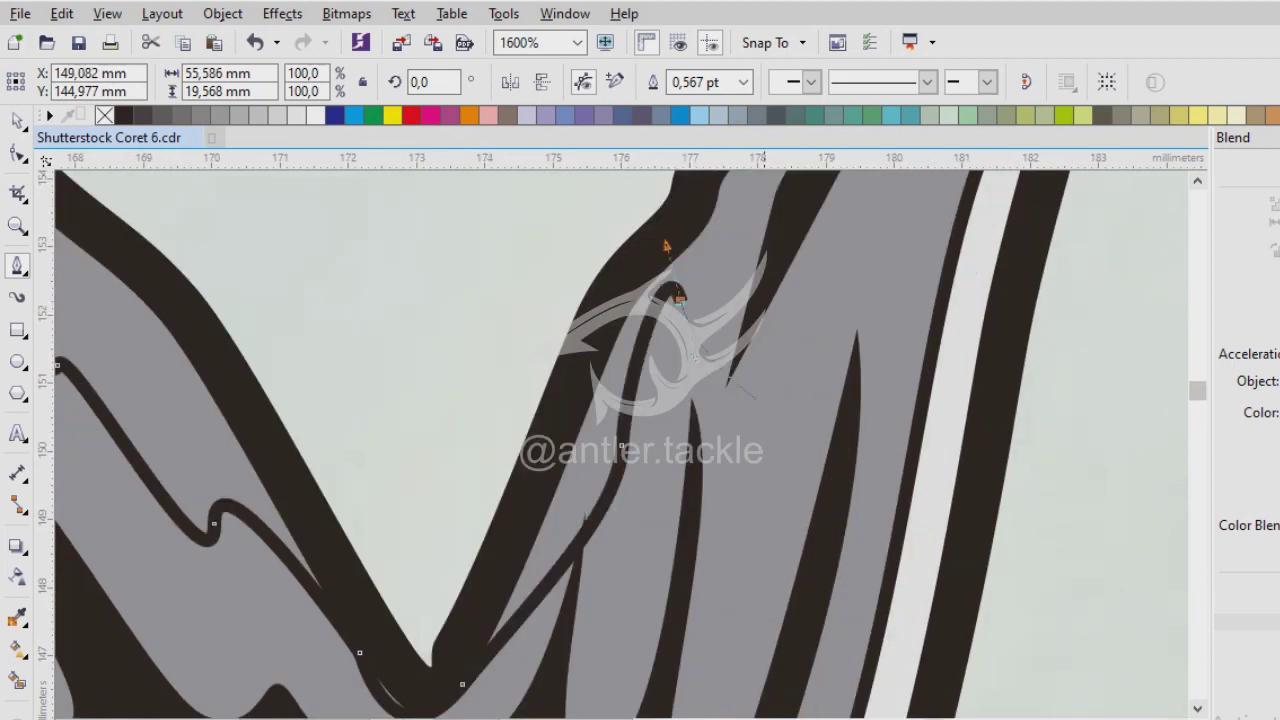
scroll(666, 249, up, 2)
drag(512, 567, 543, 505)
Route the path loosely around the outside of the dorsal fins back to its starting node to close the shape.
scroll(580, 480, down, 3)
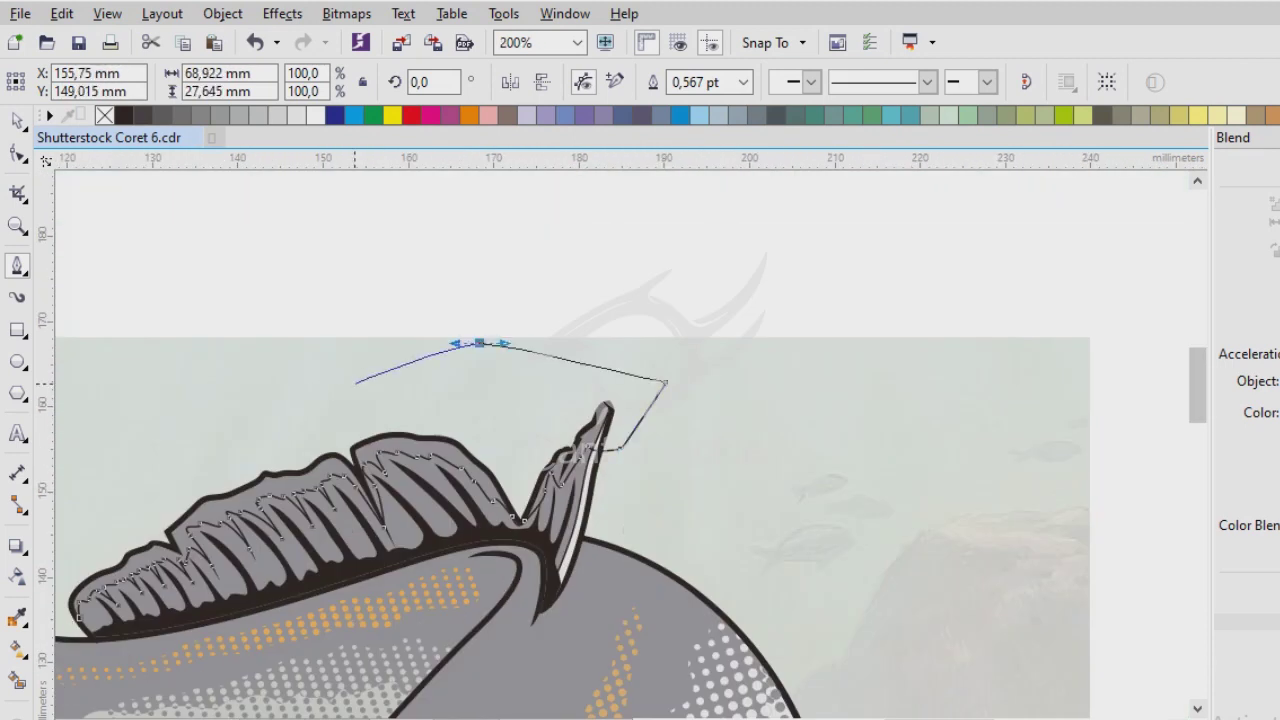
scroll(616, 460, up, 1)
scroll(616, 460, up, 2)
scroll(626, 471, down, 1)
click(660, 538)
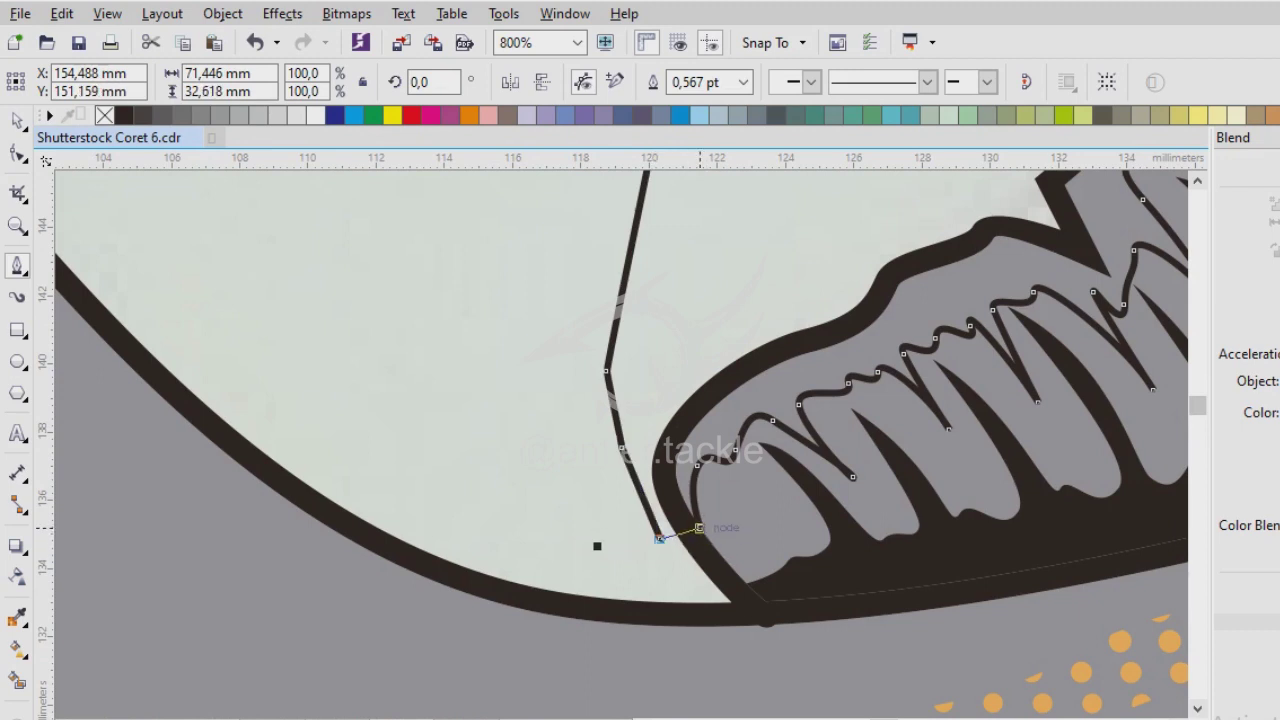
Clip the closed wavy shape to the outline of the dorsal fins.
key(space)
key(ctrl+z)
key(ctrl+z)
key(ctrl+z)
key(ctrl+z)
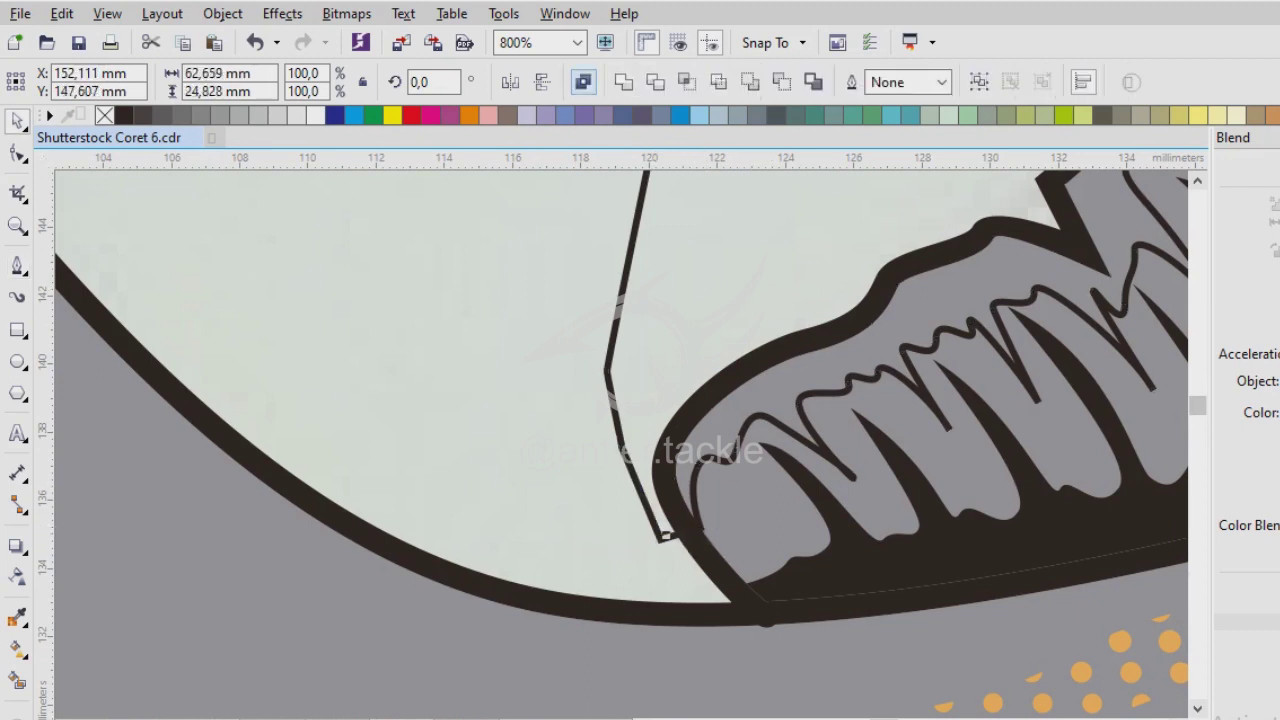
key(ctrl+z)
key(ctrl+shift+z)
Fill the clipped dorsal fin edge with the light grey tone sampled from the artwork.
scroll(882, 433, down, 2)
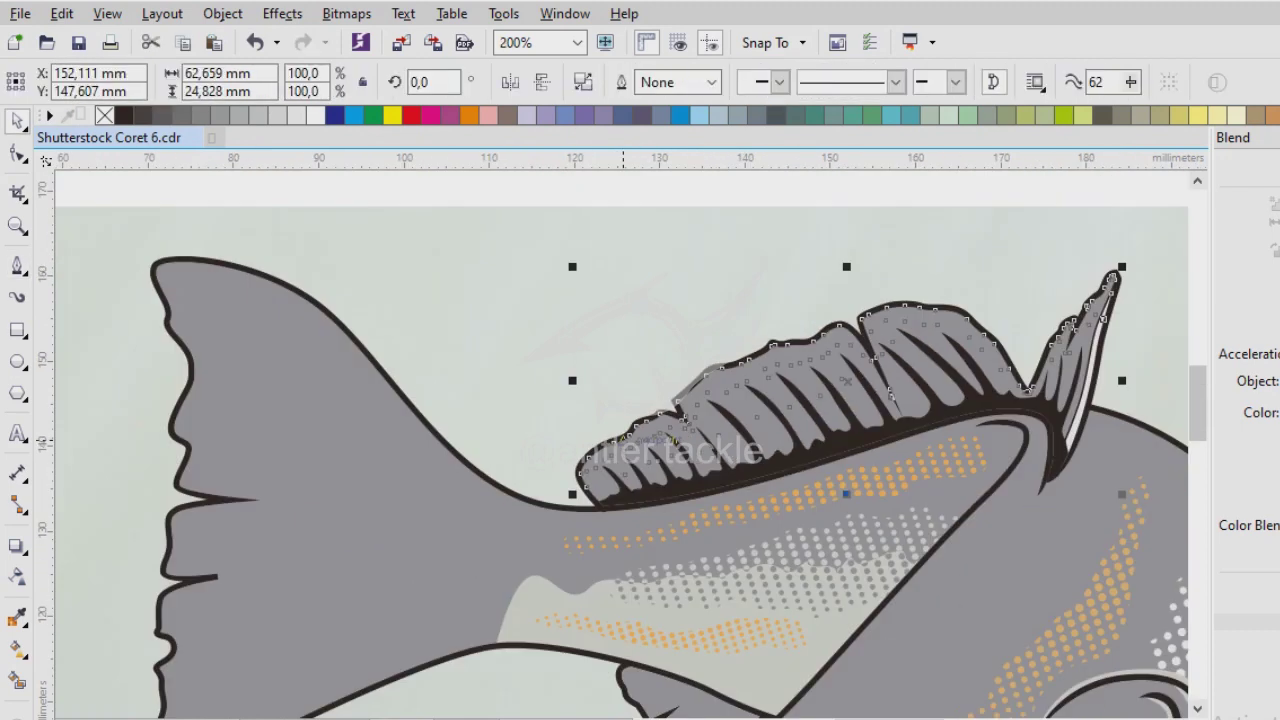
key(i)
scroll(610, 610, up, 2)
scroll(610, 610, down, 3)
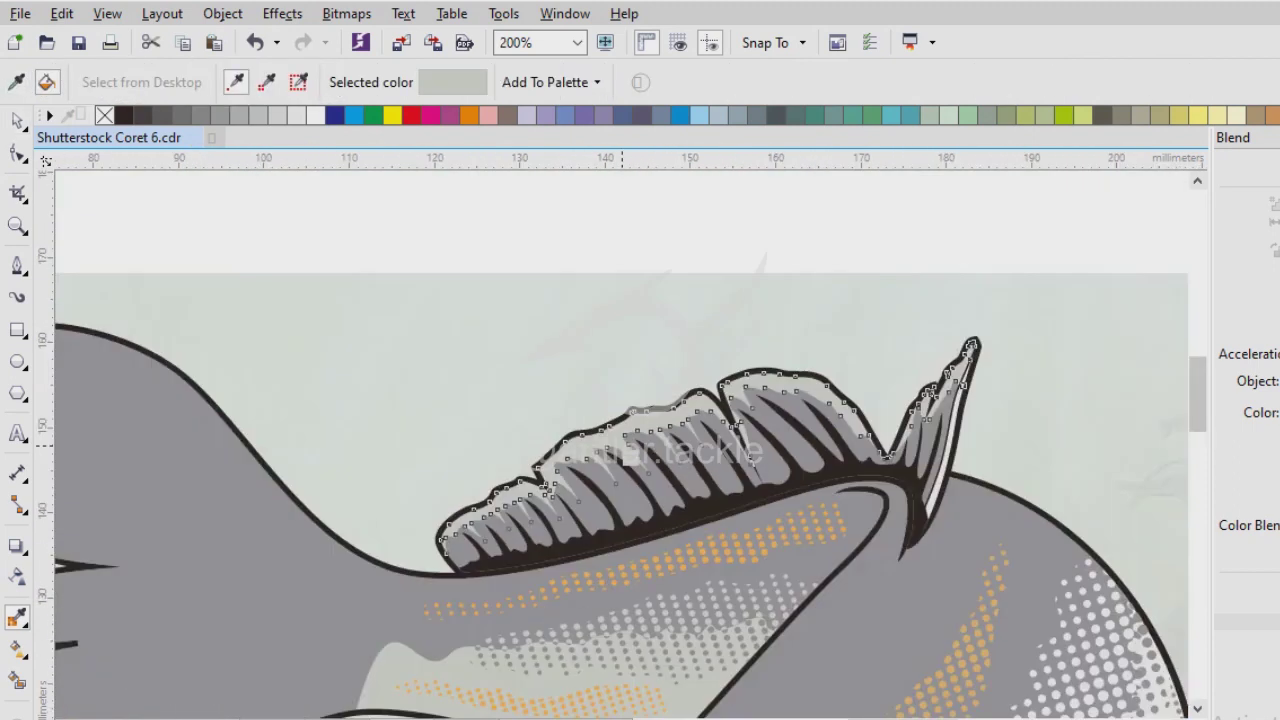
scroll(951, 659, up, 2)
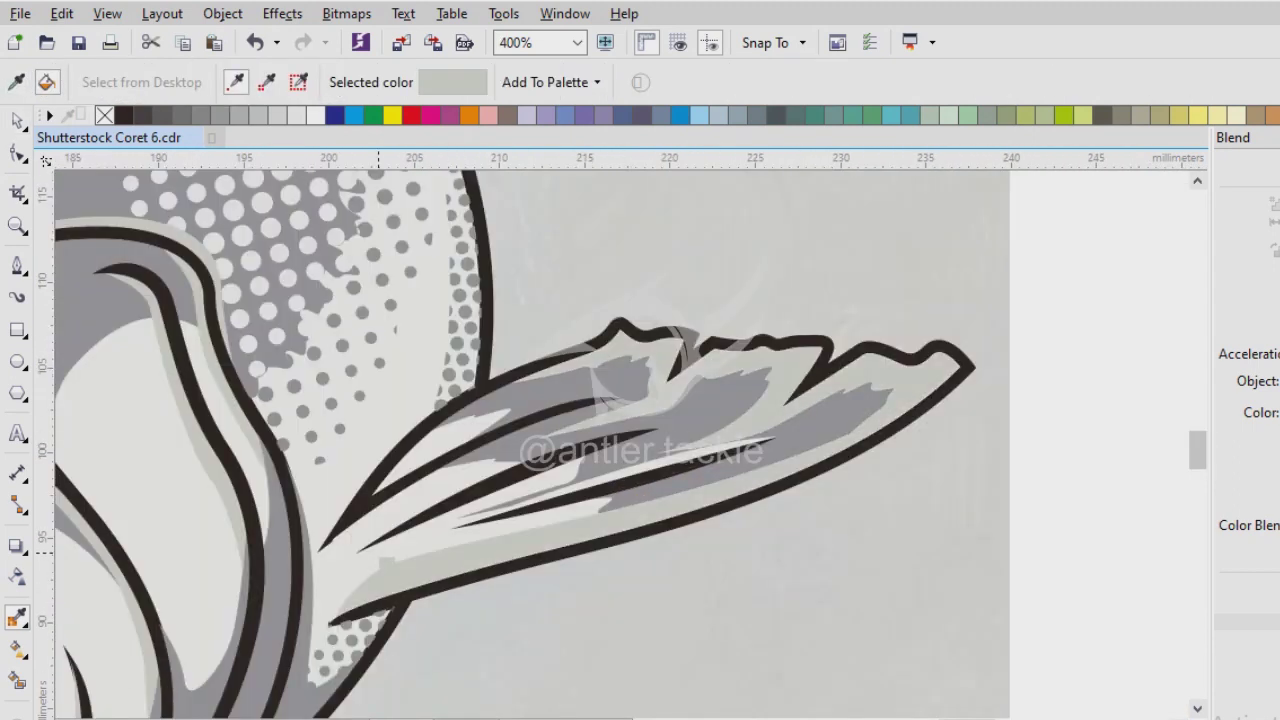
Draw the first slender curved ray, about 26 mm wide and 24 mm high, in the upper lobe of the tail fin.
key(space)
scroll(1049, 505, down, 2)
scroll(108, 138, up, 1)
key(space)
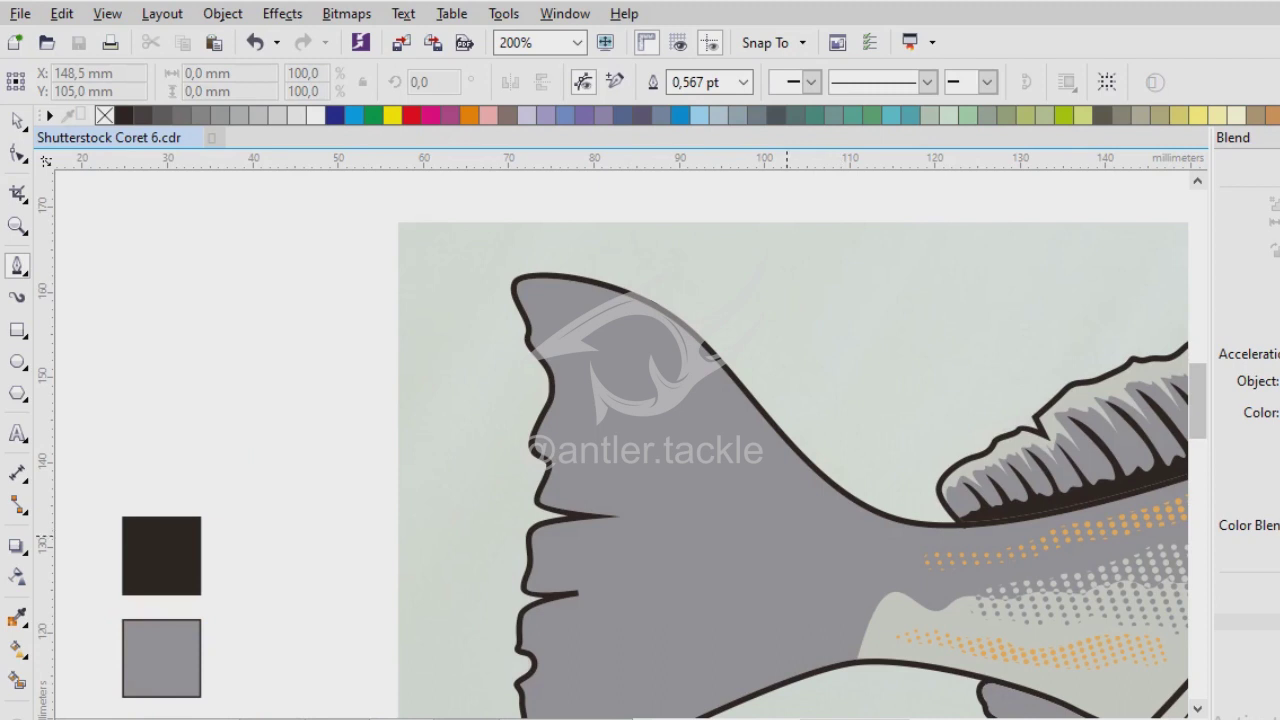
scroll(1000, 560, up, 1)
scroll(640, 415, down, 1)
scroll(418, 240, up, 1)
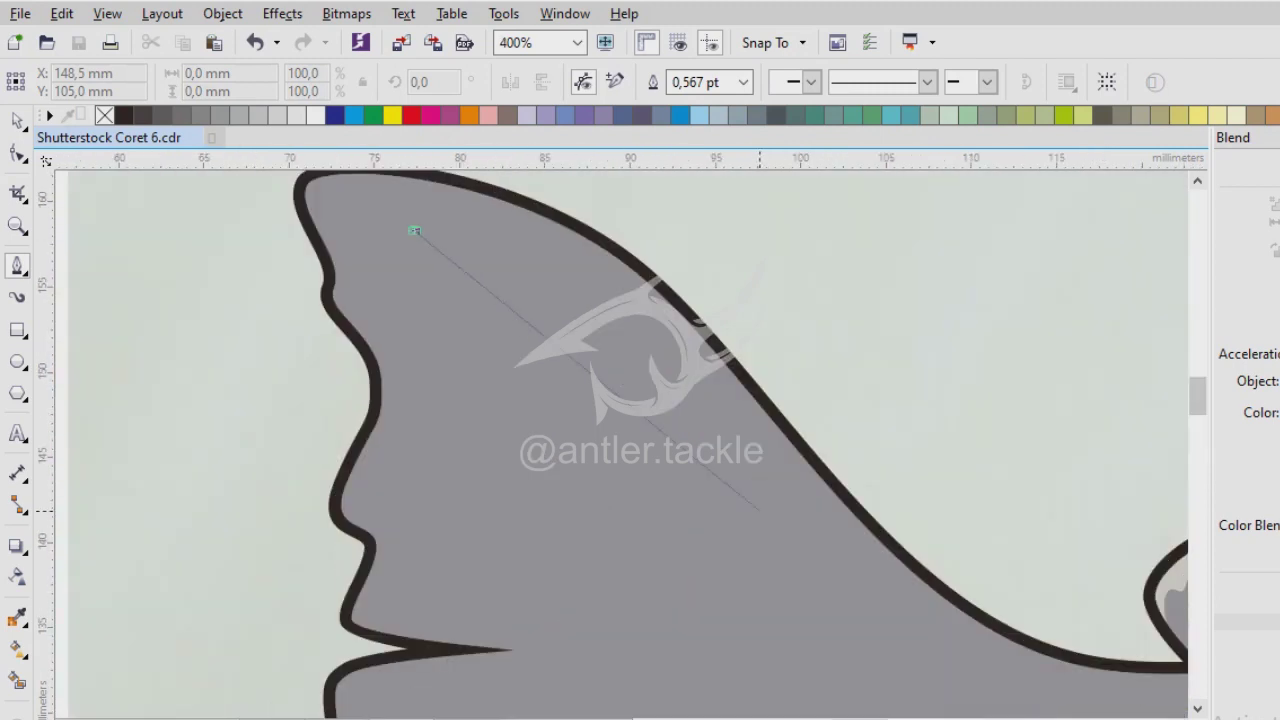
scroll(444, 290, down, 1)
key(Escape)
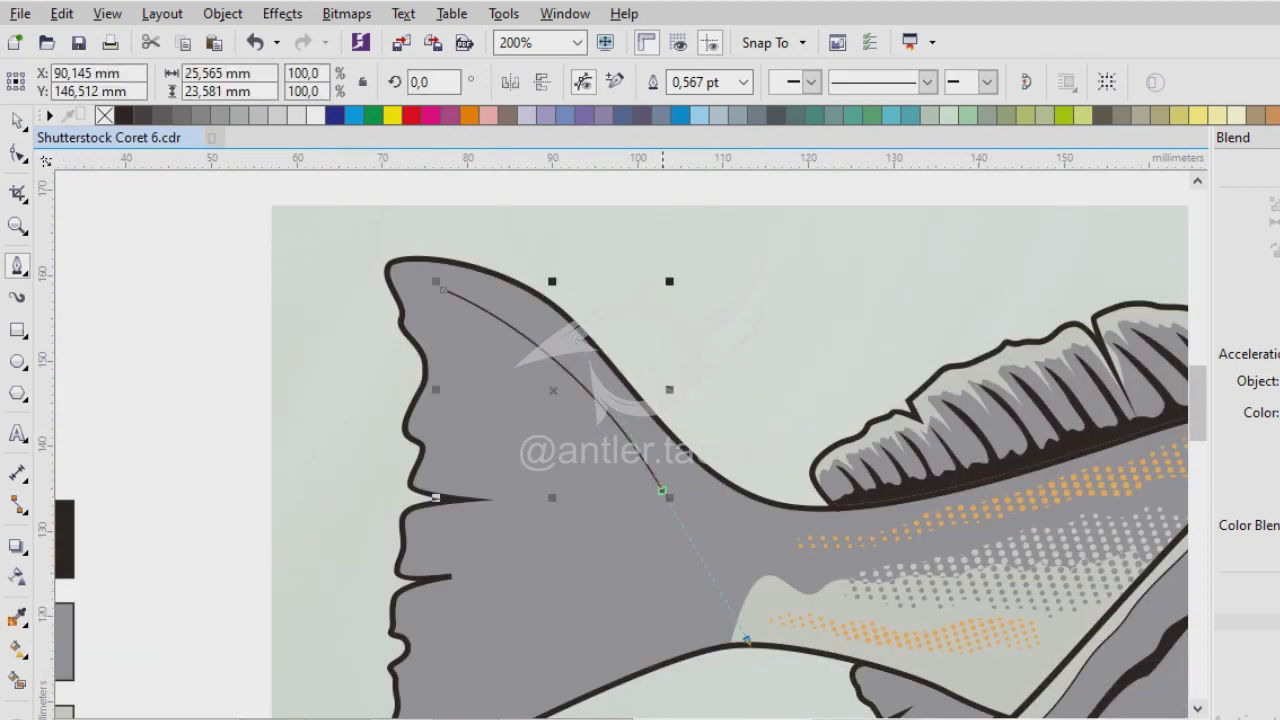
scroll(496, 360, up, 1)
click(383, 215)
Draw two more slender tapered rays below the first one in the upper half of the tail fin.
click(830, 625)
click(830, 625)
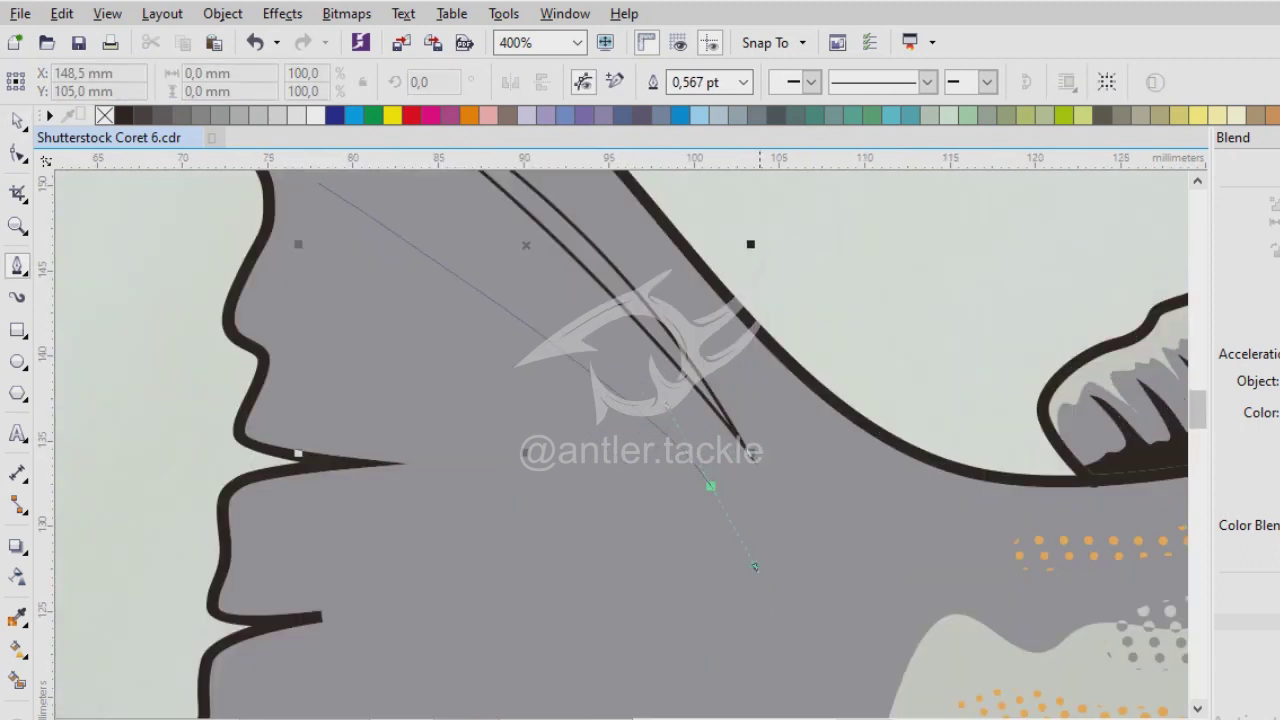
key(Escape)
scroll(755, 567, down, 1)
scroll(826, 563, up, 1)
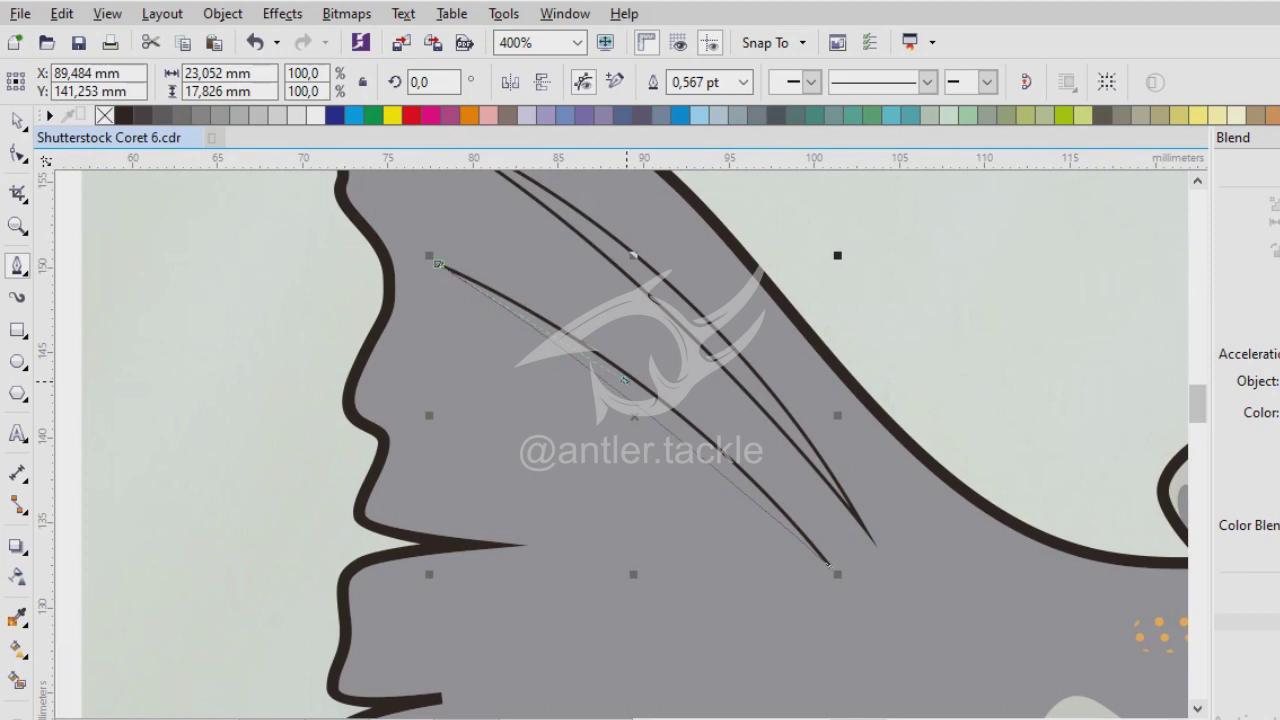
click(828, 565)
scroll(595, 405, up, 1)
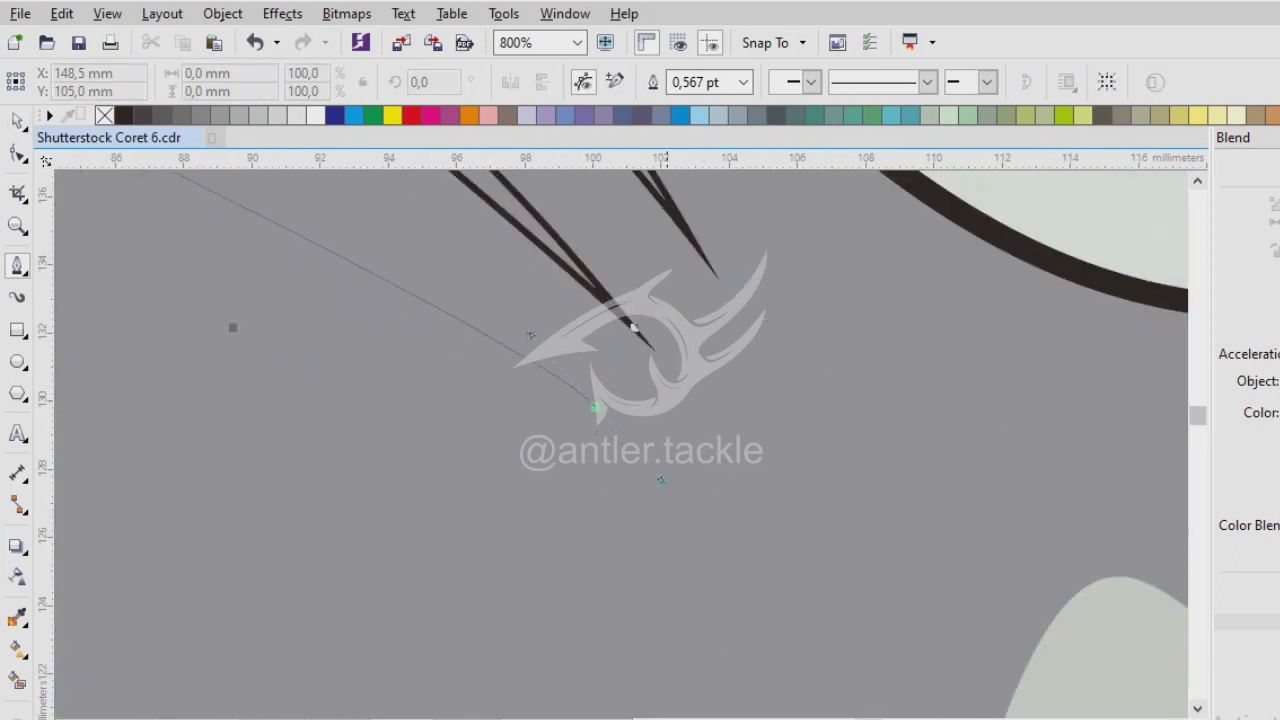
click(595, 405)
scroll(593, 257, down, 1)
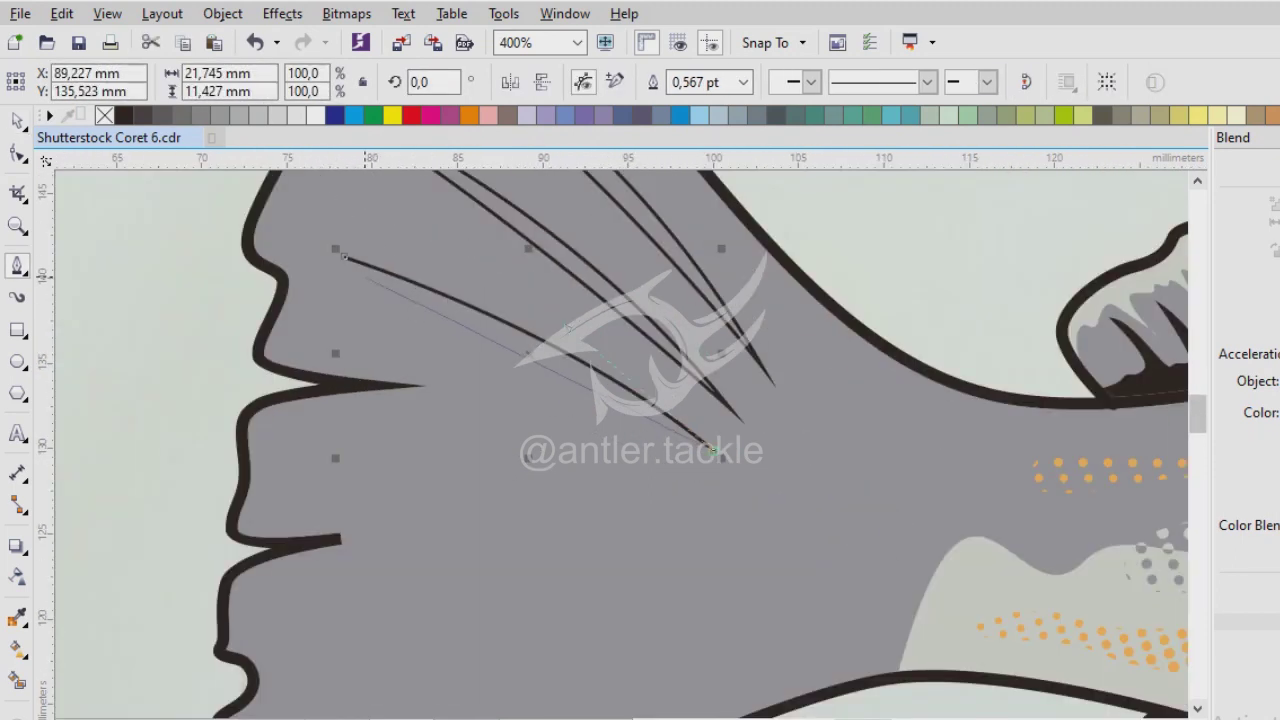
click(341, 254)
Draw two flatter tapered rays in the middle of the tail fin, one above and one below the lower notch.
click(320, 447)
drag(683, 497, 808, 523)
key(space)
scroll(557, 467, up, 1)
scroll(660, 357, down, 1)
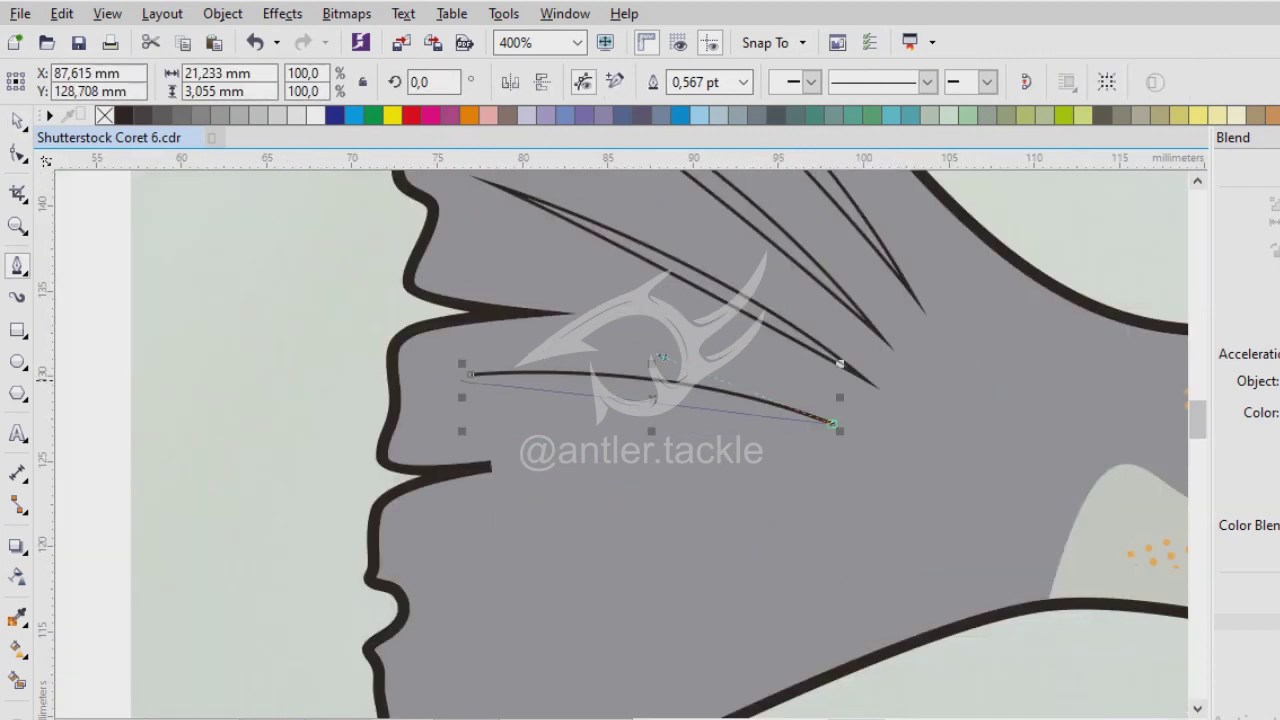
click(470, 374)
click(446, 550)
drag(818, 491, 1058, 505)
click(446, 550)
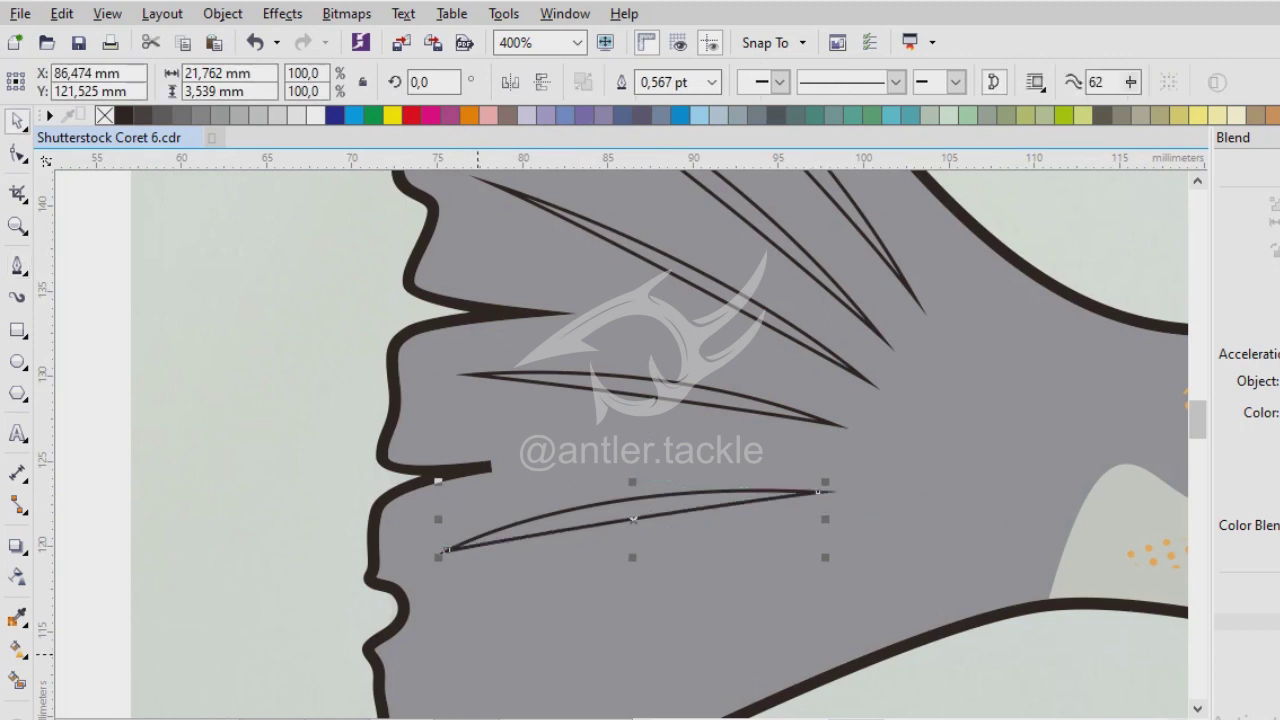
Draw the last two tapered rays in the lower lobe of the tail fin, slanting towards the tail base.
click(427, 674)
scroll(905, 681, up, 1)
scroll(715, 415, down, 1)
click(718, 405)
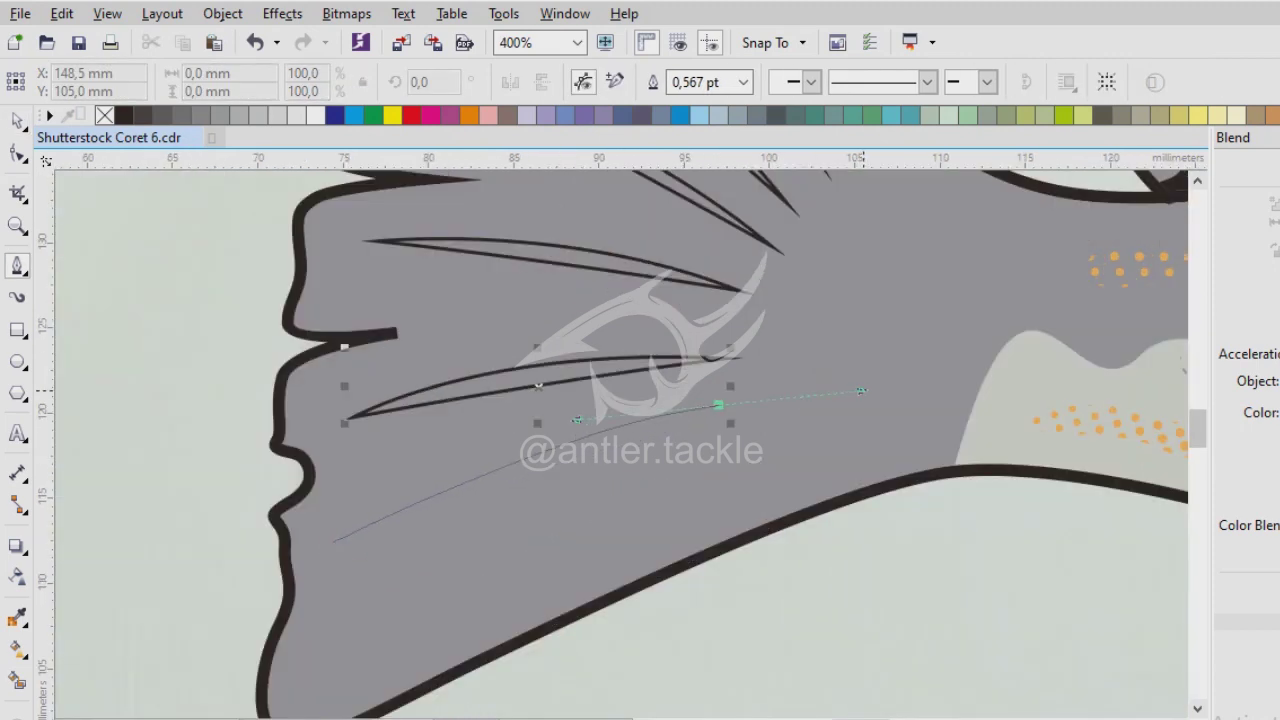
click(330, 541)
drag(766, 467, 503, 516)
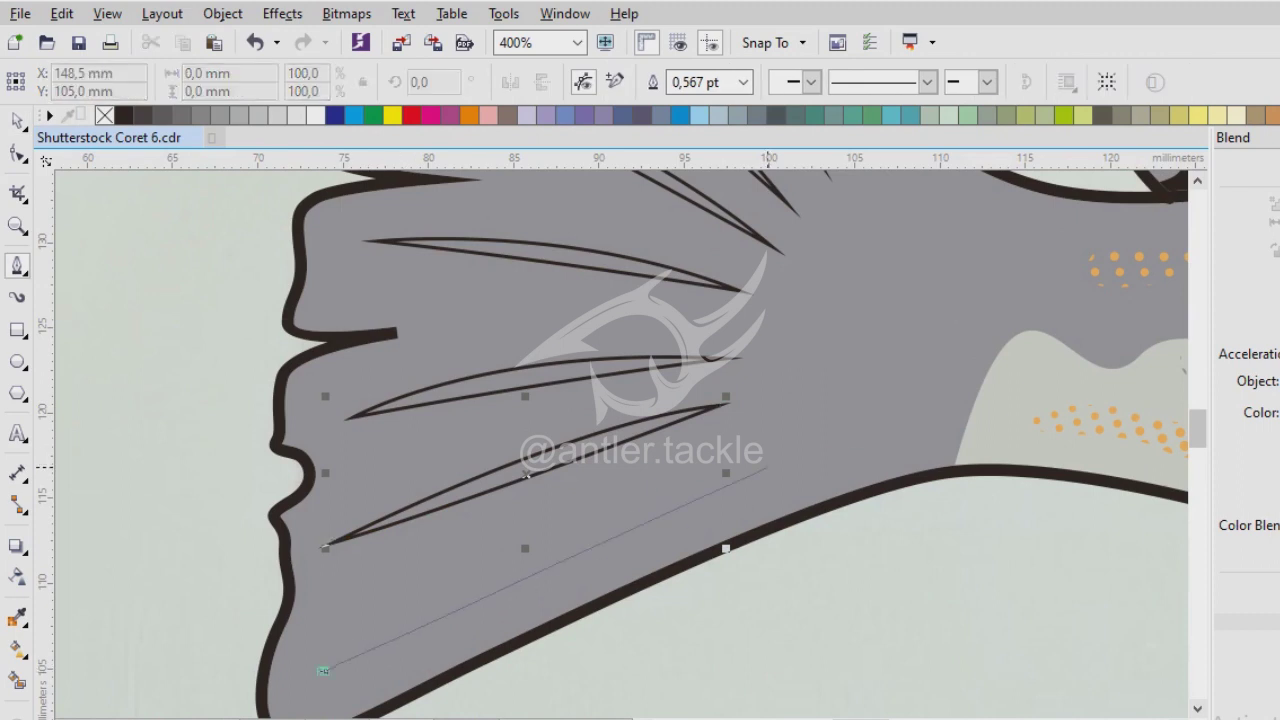
click(321, 669)
Fill all the tail rays with the dark brown outline colour and remove their outlines.
key(space)
scroll(641, 634, down, 1)
scroll(640, 460, up, 1)
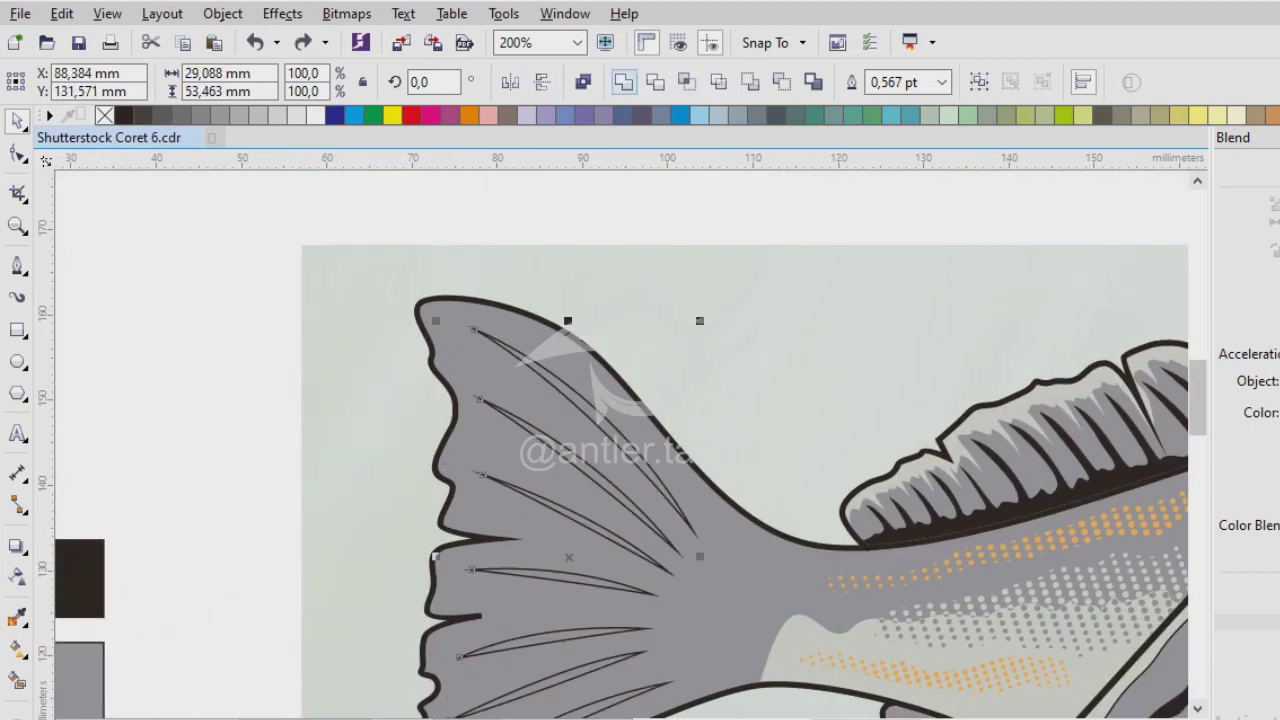
key(Escape)
key(p)
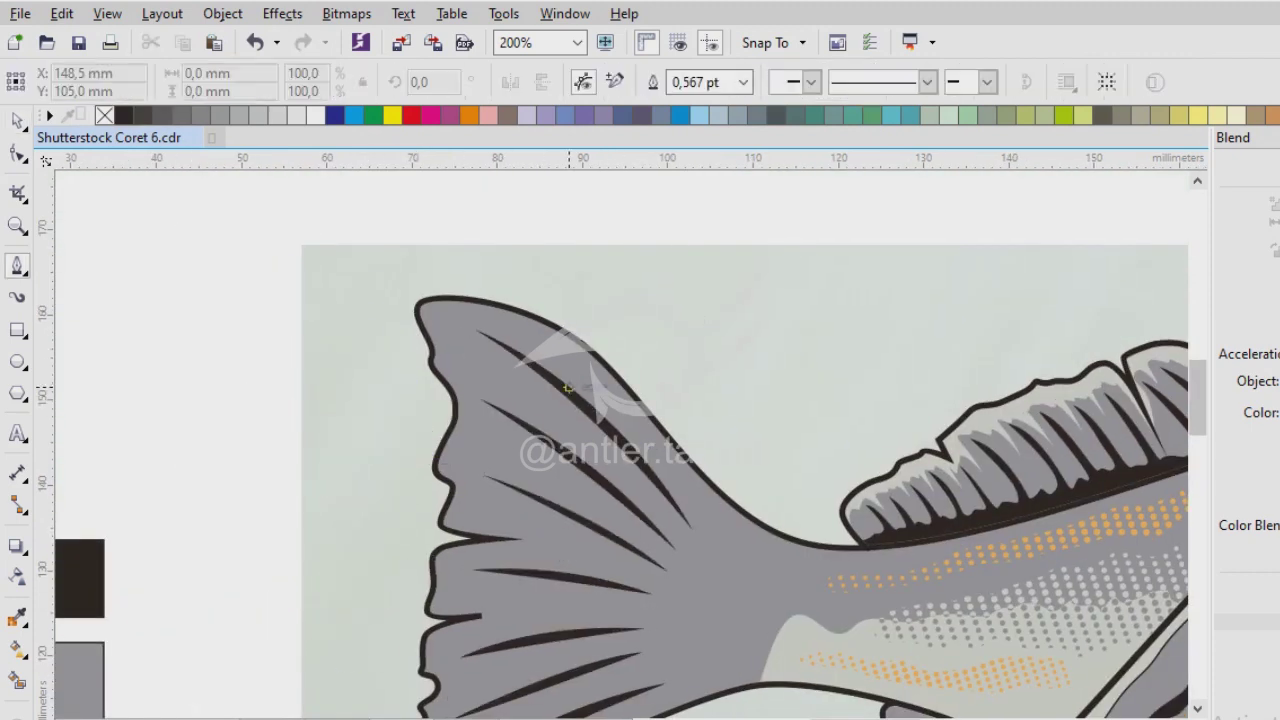
Start a tone path at the tail base, following inside the tail's upper edge and curving around its upper tip.
scroll(640, 440, up, 2)
scroll(640, 440, down, 2)
scroll(640, 440, up, 2)
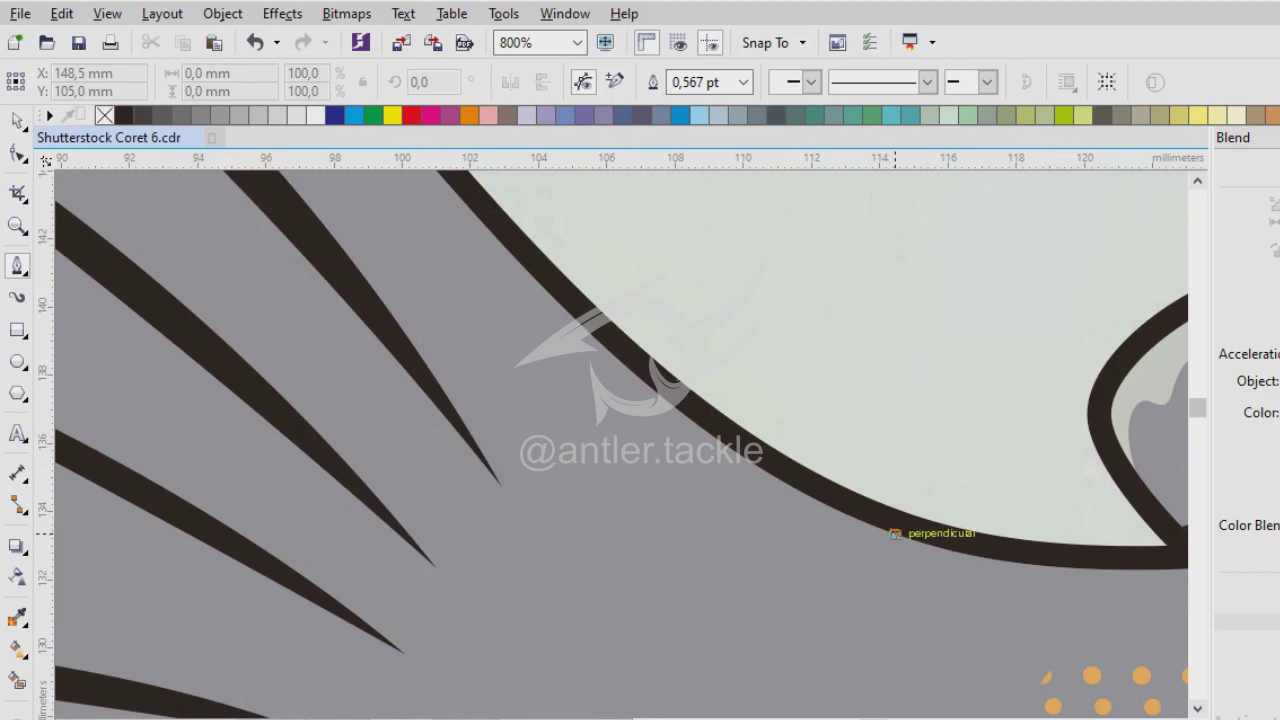
scroll(714, 486, down, 2)
scroll(667, 483, up, 2)
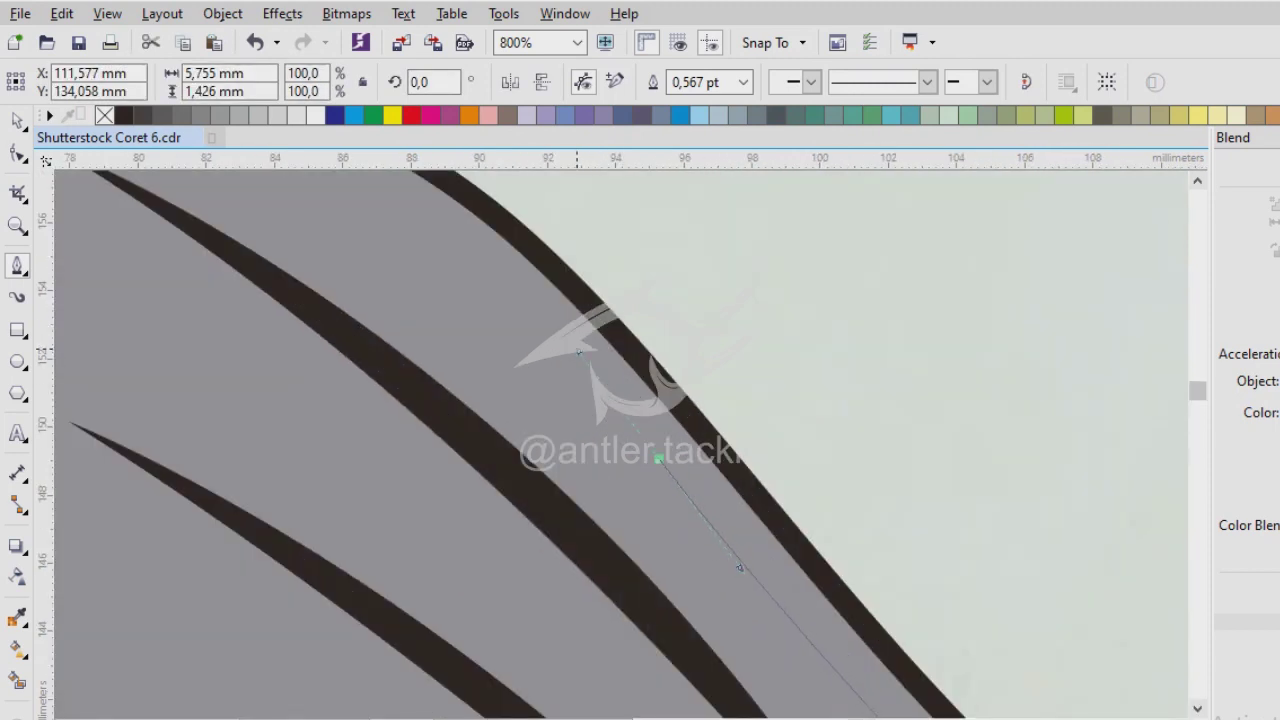
scroll(578, 352, down, 2)
scroll(498, 275, up, 2)
click(556, 390)
click(252, 304)
drag(175, 320, 221, 345)
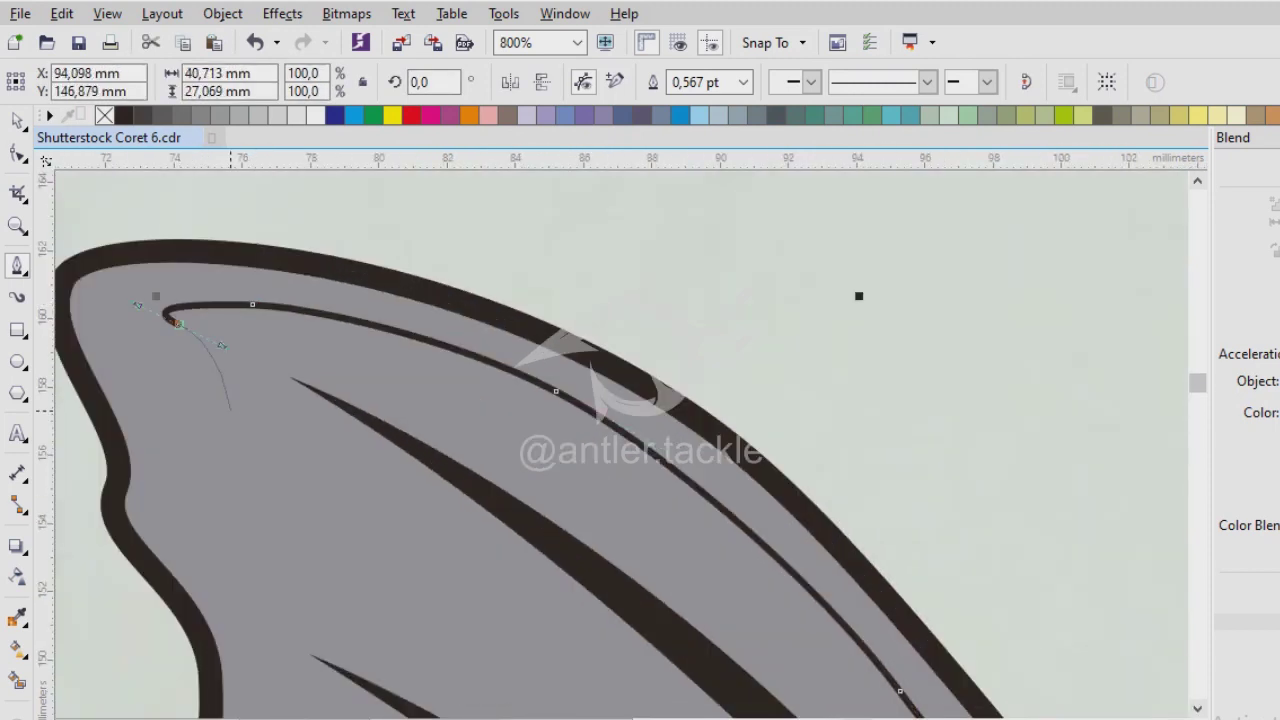
Continue the tail path with wavy crests and pointed dips between the upper rays.
scroll(859, 296, down, 2)
scroll(734, 507, up, 2)
click(778, 525)
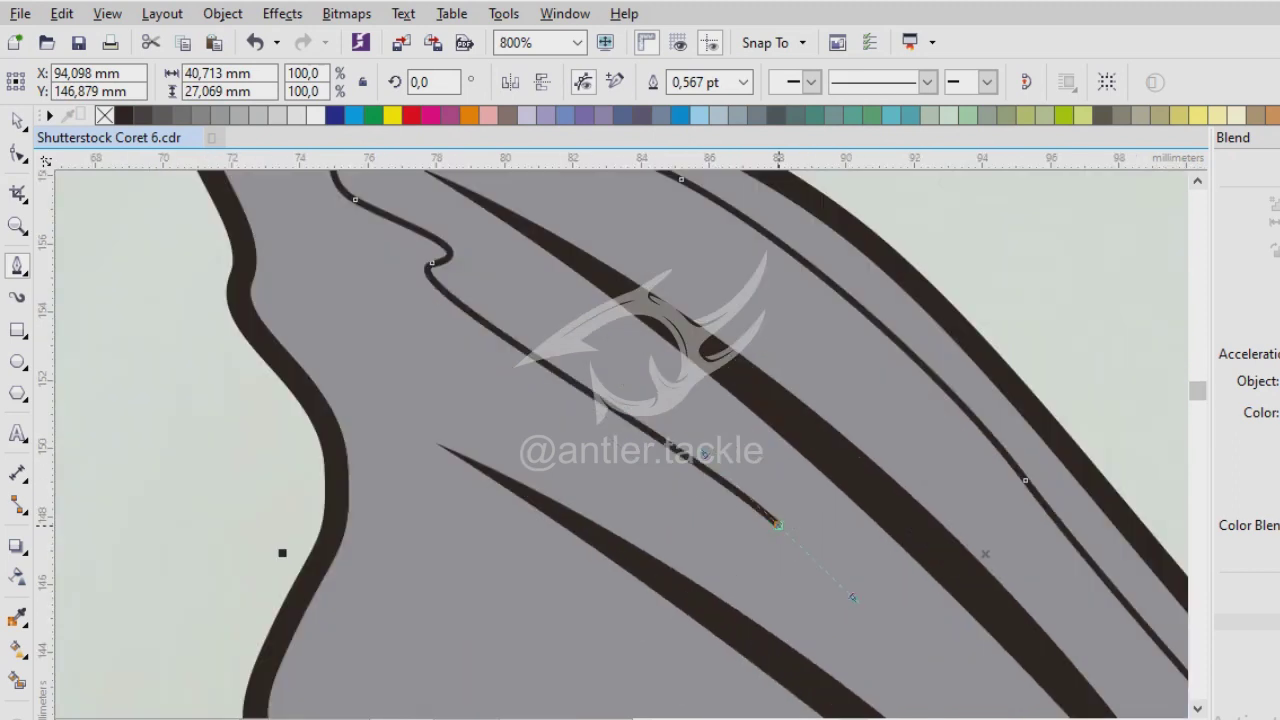
drag(467, 372, 403, 364)
scroll(760, 540, down, 2)
scroll(690, 480, up, 2)
drag(685, 477, 809, 593)
drag(286, 544, 356, 537)
Carry the tail path past the upper notch and around the fourth ray's tip, with a pointed dip on each side.
scroll(660, 315, down, 2)
scroll(600, 388, up, 2)
click(673, 480)
click(362, 560)
scroll(362, 560, down, 3)
click(466, 672)
click(1000, 483)
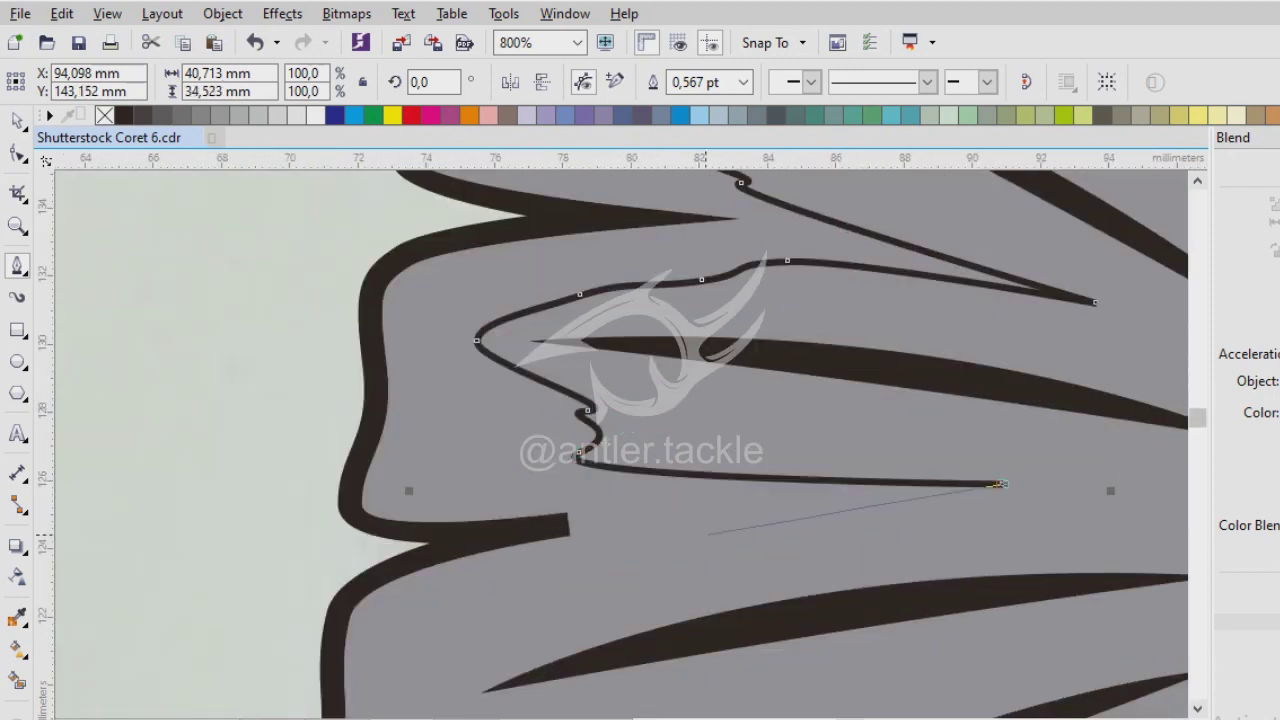
Add a wavy crest around the tip of the fifth ray, followed by another pointed dip.
click(668, 529)
scroll(668, 529, down, 1)
scroll(646, 470, up, 1)
click(625, 413)
click(665, 542)
click(1011, 443)
Add a wavy crest across the tip of the sixth ray and a pointed dip between the two lowest rays.
scroll(614, 586, down, 1)
scroll(617, 517, up, 1)
click(574, 389)
click(605, 457)
click(580, 548)
click(942, 406)
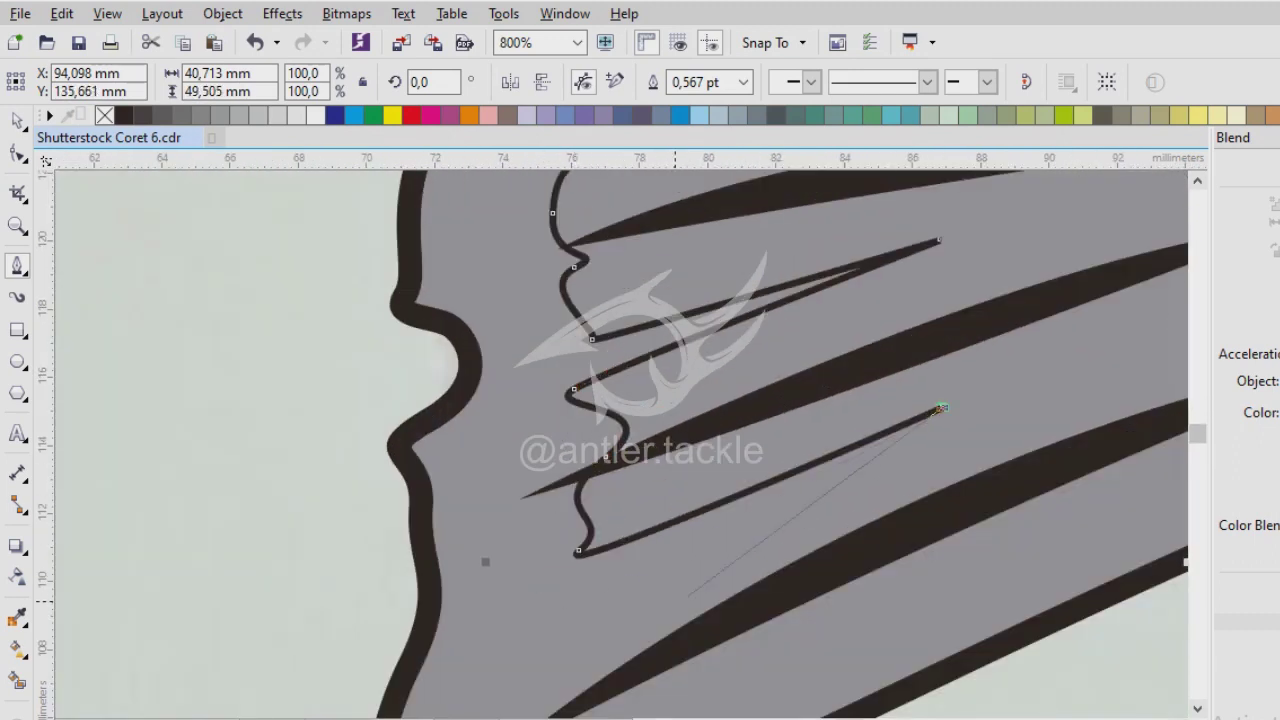
Draw the last wavy crest across the lowest tail ray and undo its final curve to reshape the end.
click(577, 607)
click(585, 675)
scroll(585, 675, down, 1)
click(656, 626)
scroll(641, 430, up, 1)
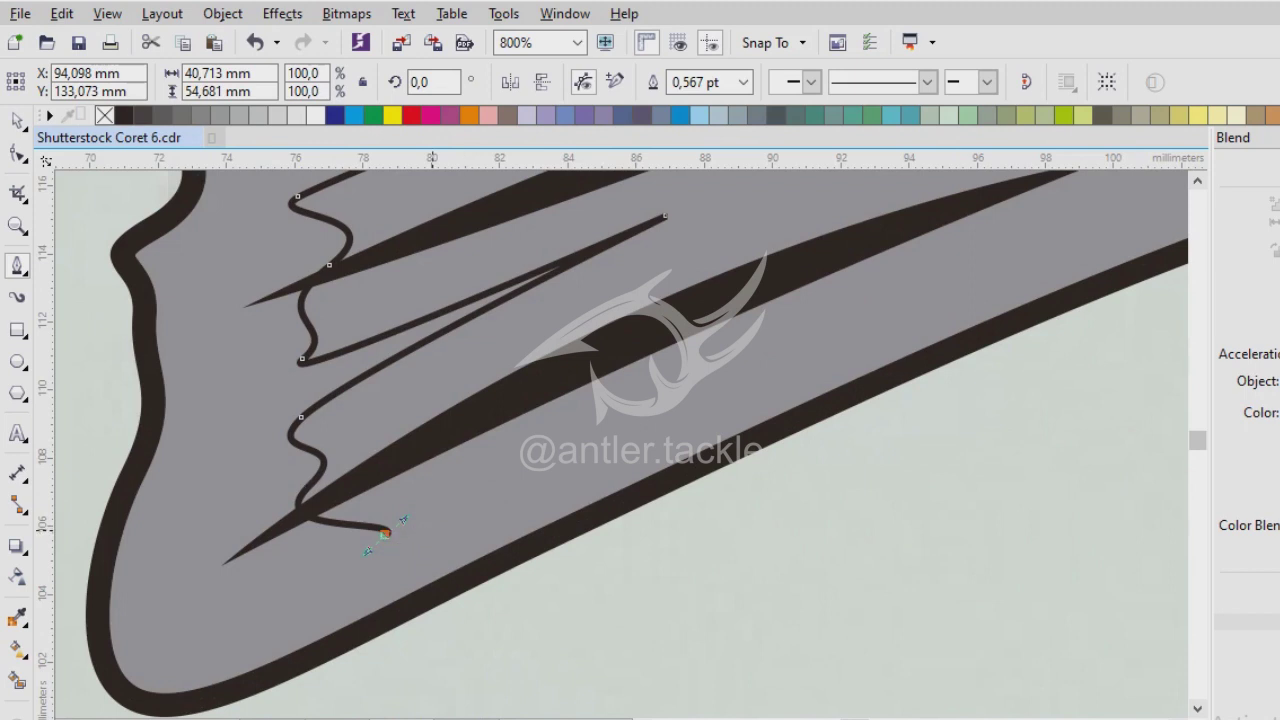
key(ctrl+z)
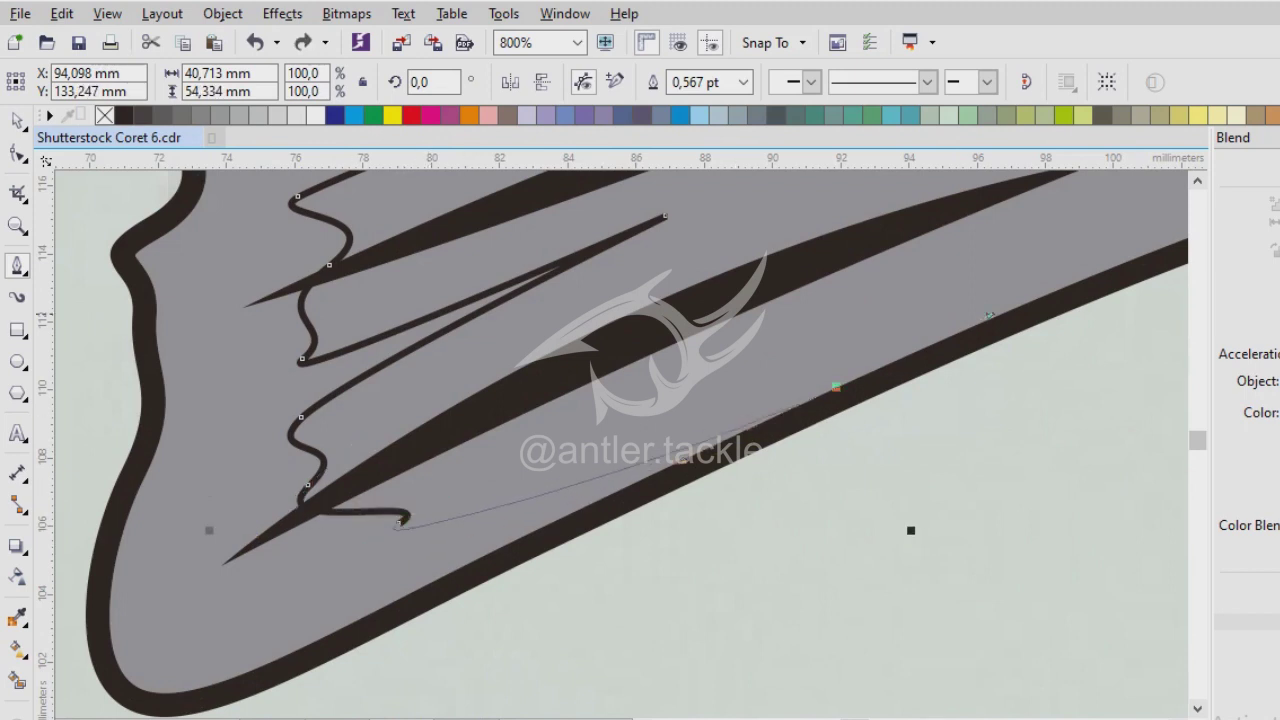
Extend the path along the tail's lower edge and around the outside of the tail, closing it at the tail base.
scroll(812, 398, down, 2)
click(403, 543)
scroll(820, 300, down, 1)
drag(632, 268, 650, 226)
scroll(650, 226, up, 1)
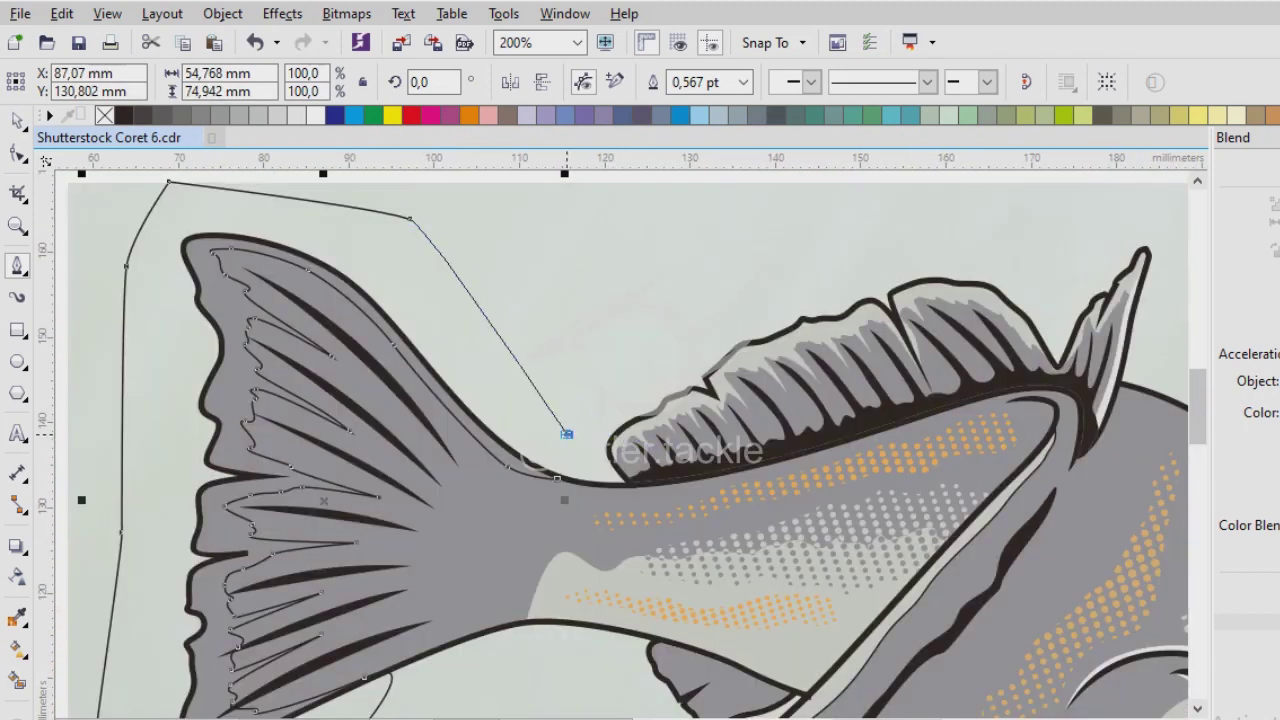
scroll(640, 430, up, 2)
Clip the closed wavy shape to the outline of the tail fin.
key(space)
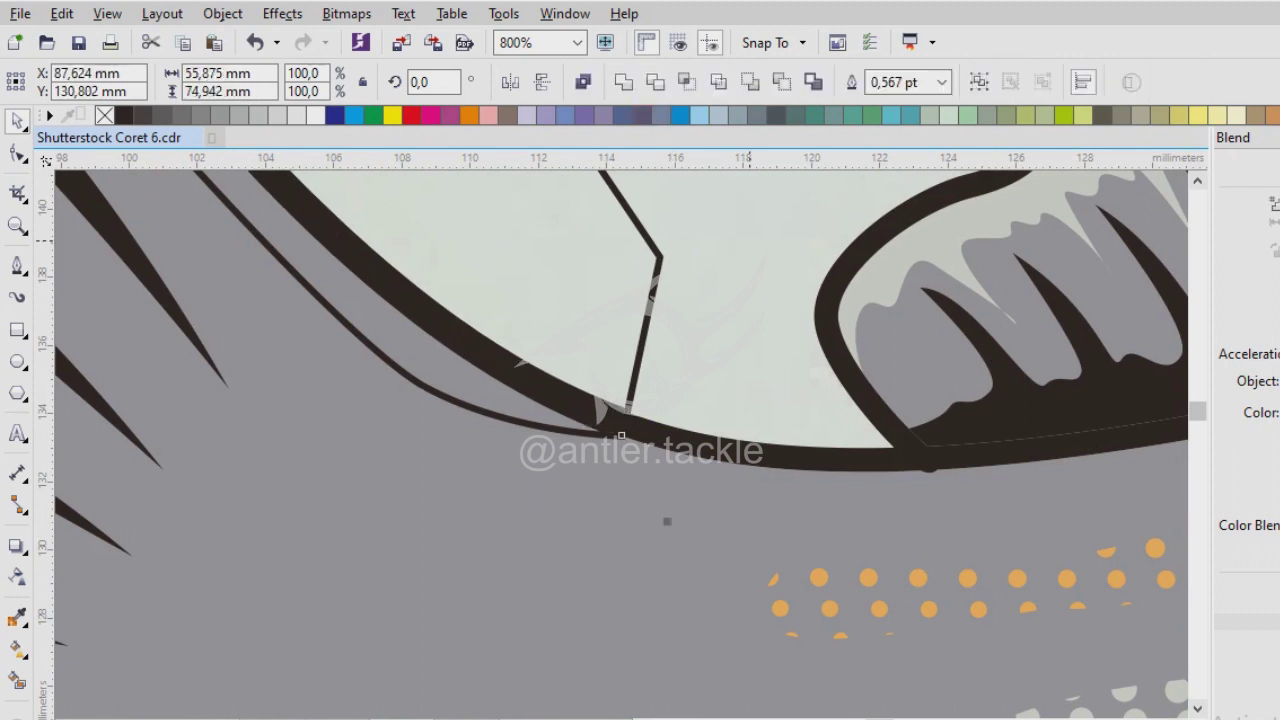
scroll(666, 518, down, 2)
key(Escape)
scroll(491, 463, up, 1)
Fill the clipped tail edge shape with the sampled light grey tone and without an outline.
key(i)
click(491, 463)
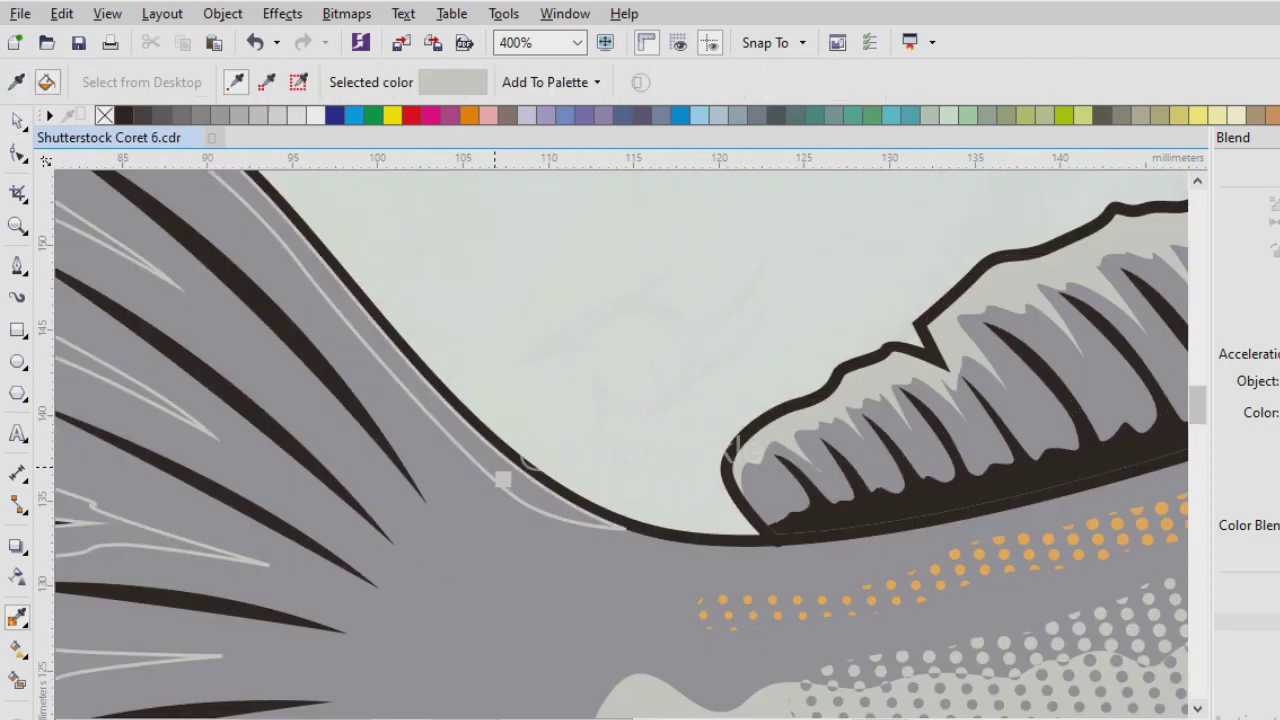
scroll(400, 450, up, 1)
key(space)
click(889, 633)
key(Escape)
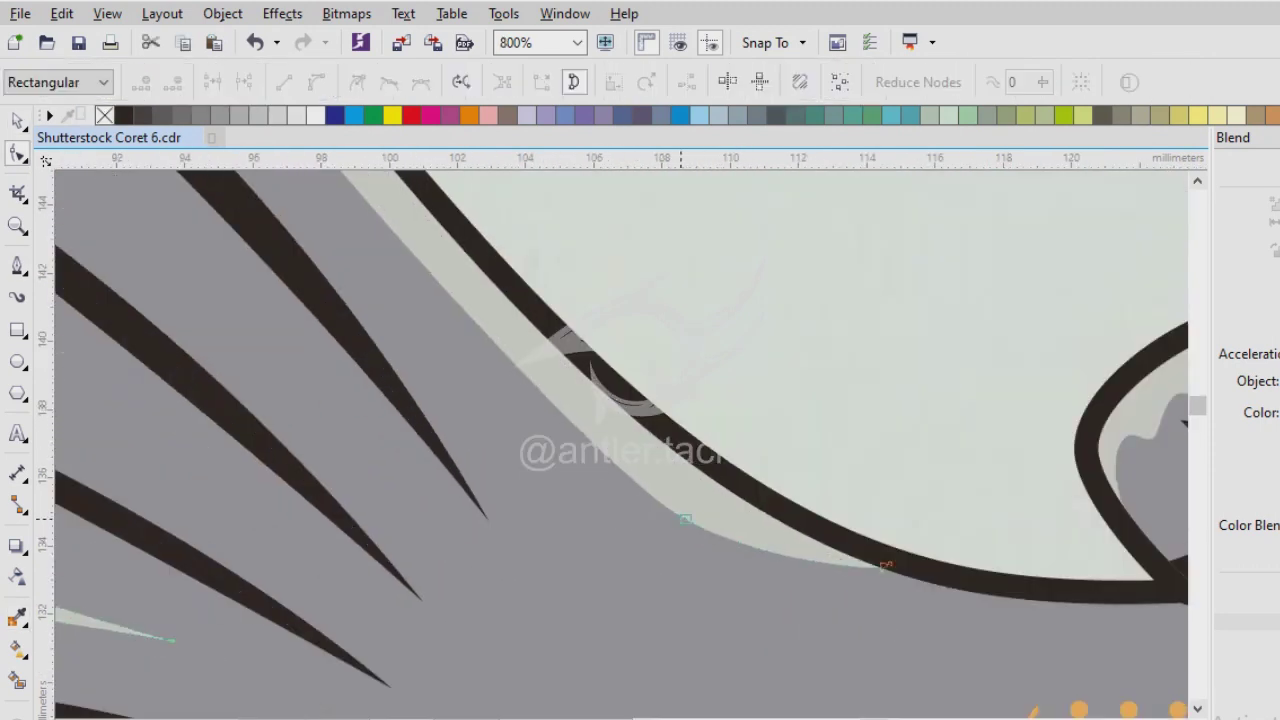
scroll(275, 344, down, 3)
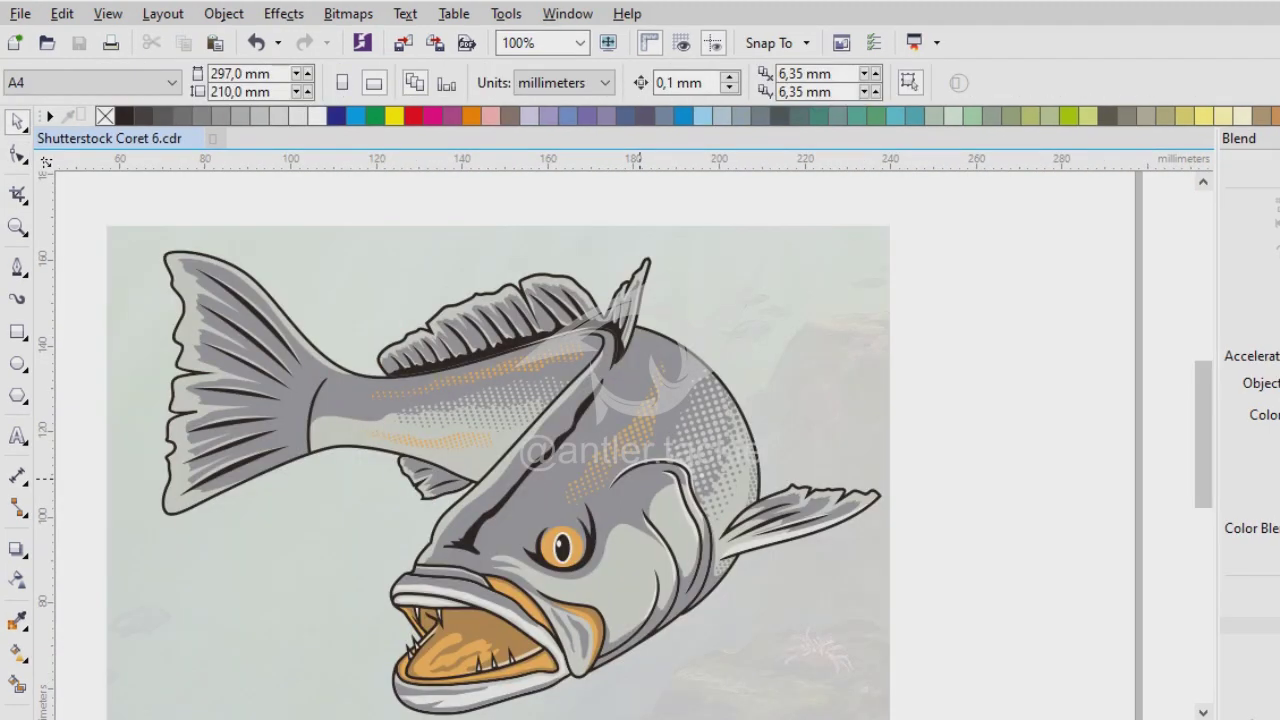
Draw a curved line about 21 mm tall from above the gill cover up to the back outline and refine its curve.
key(F5)
scroll(684, 457, up, 3)
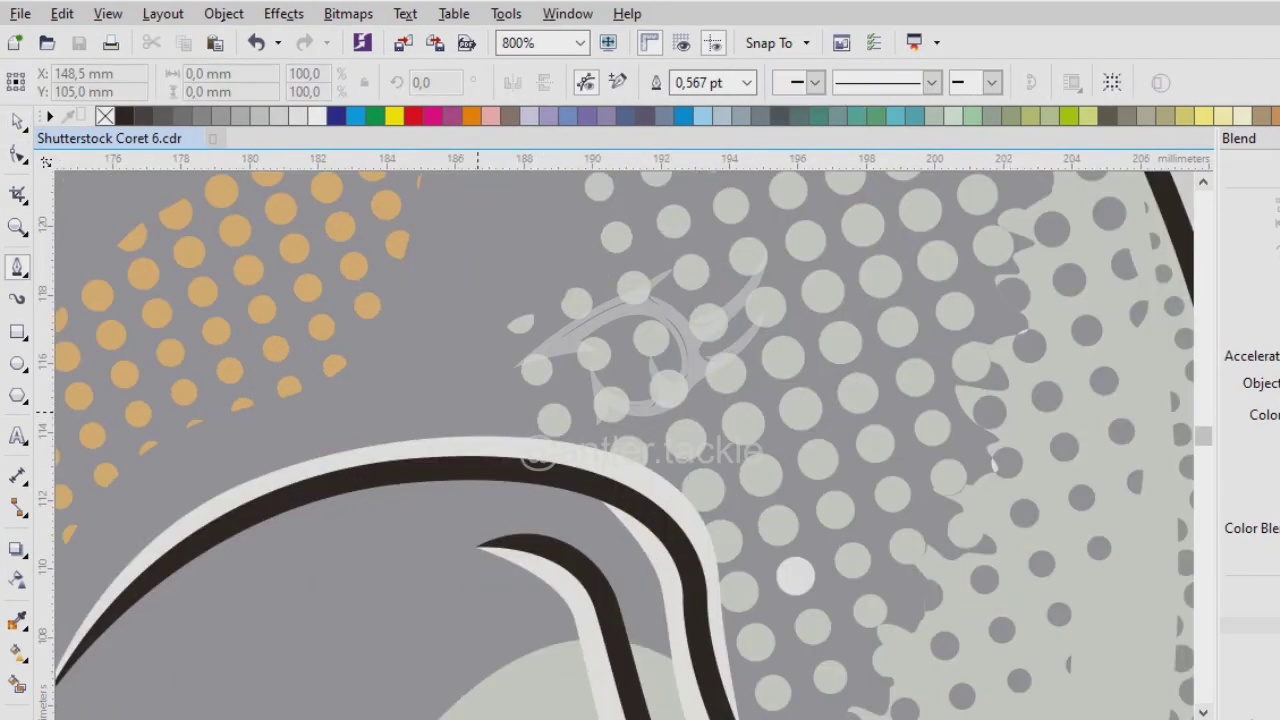
scroll(565, 712, down, 1)
click(520, 563)
click(651, 397)
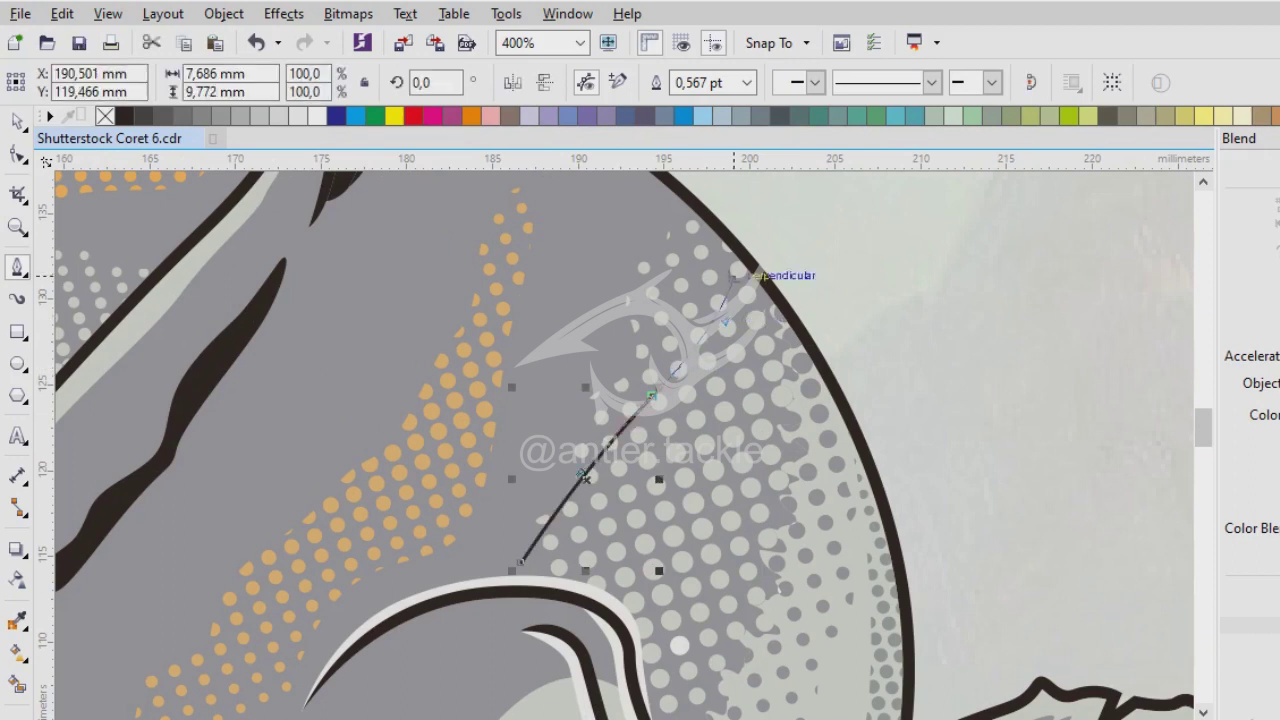
click(634, 377)
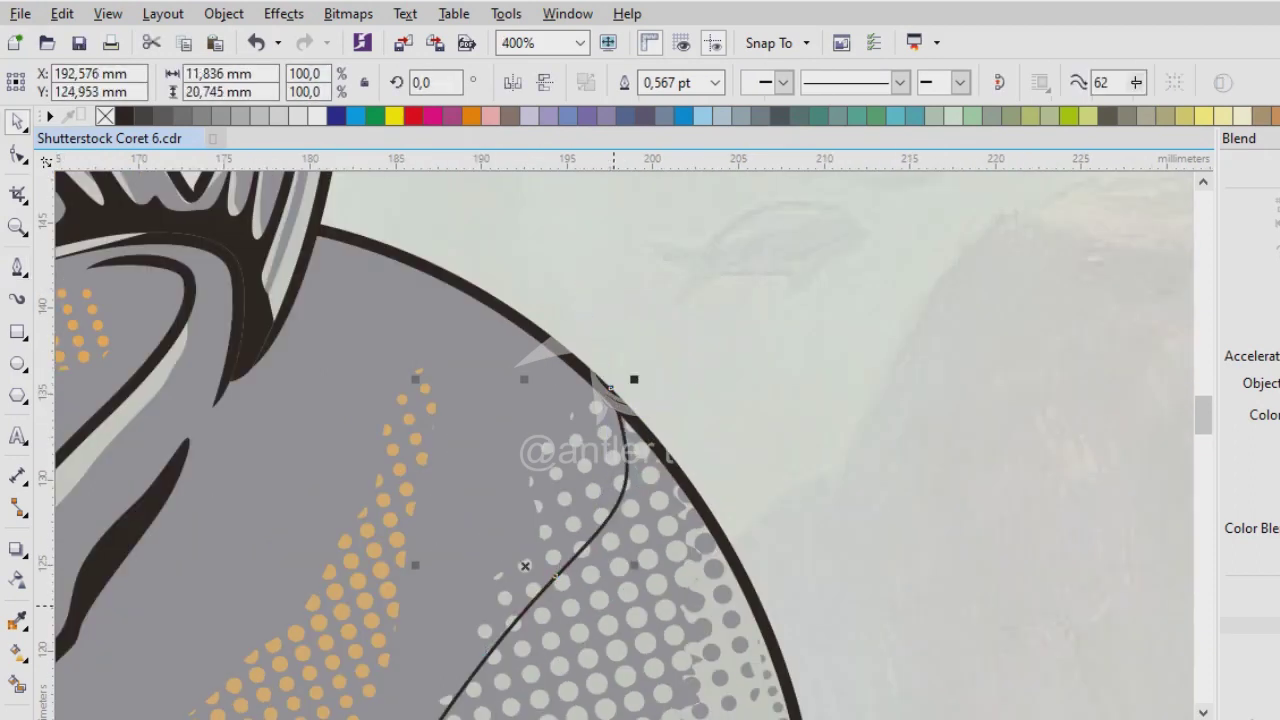
key(F10)
scroll(655, 355, down, 1)
scroll(626, 446, up, 1)
click(618, 446)
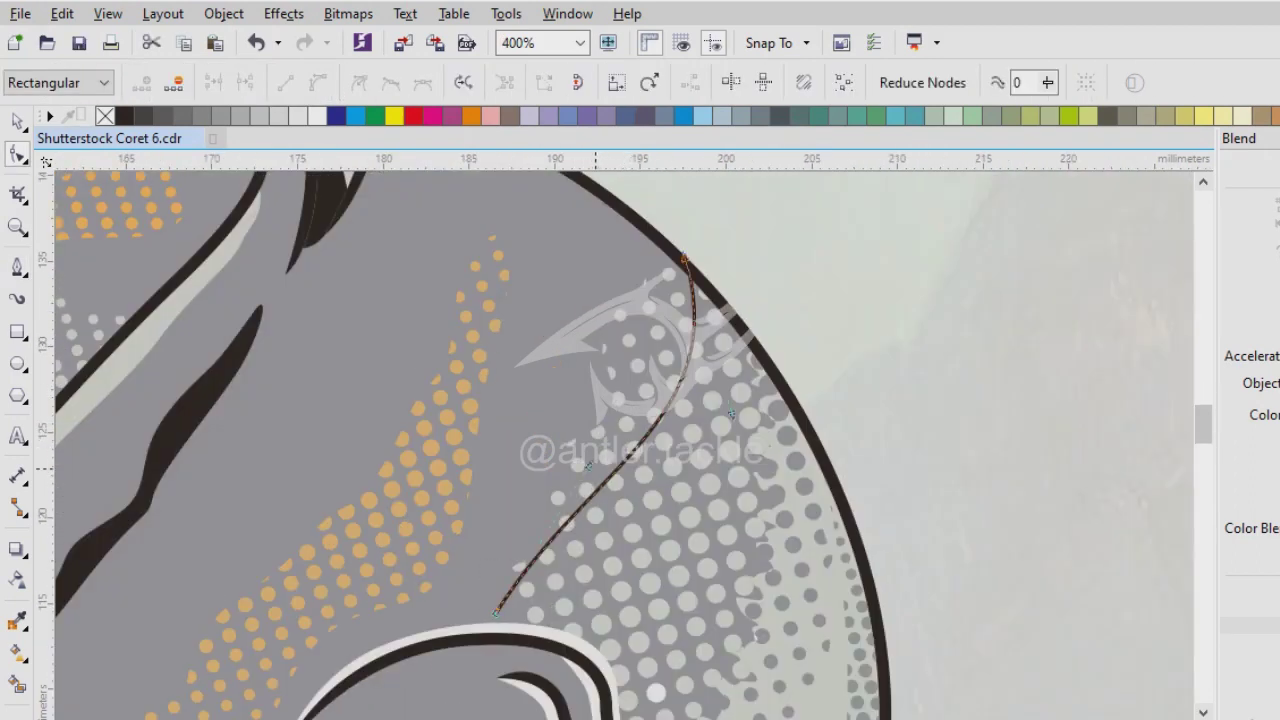
Thicken the shoulder line's outline and convert the outline to an editable object.
key(space)
click(715, 82)
click(715, 82)
click(715, 82)
click(657, 224)
key(ctrl+shift+q)
Taper the lower end of the shoulder stroke to a point and fit its upper end inside the dark back outline.
key(F10)
scroll(390, 715, up, 1)
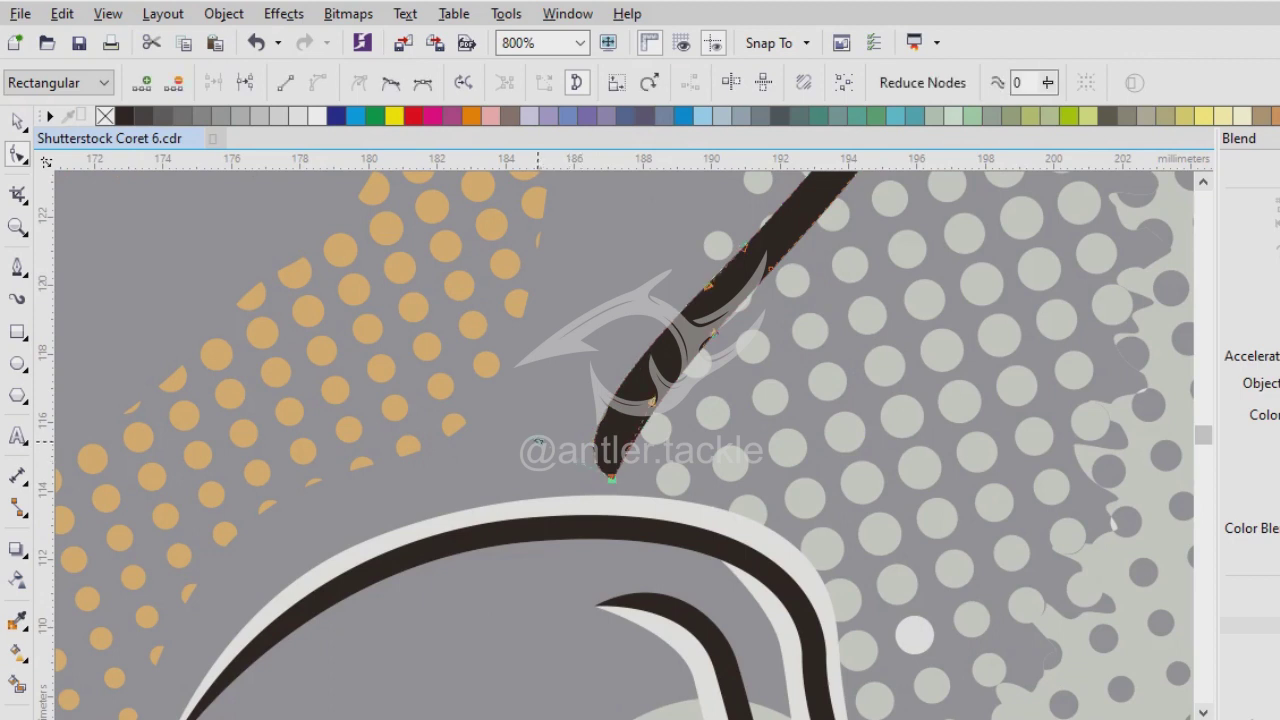
scroll(624, 432, down, 1)
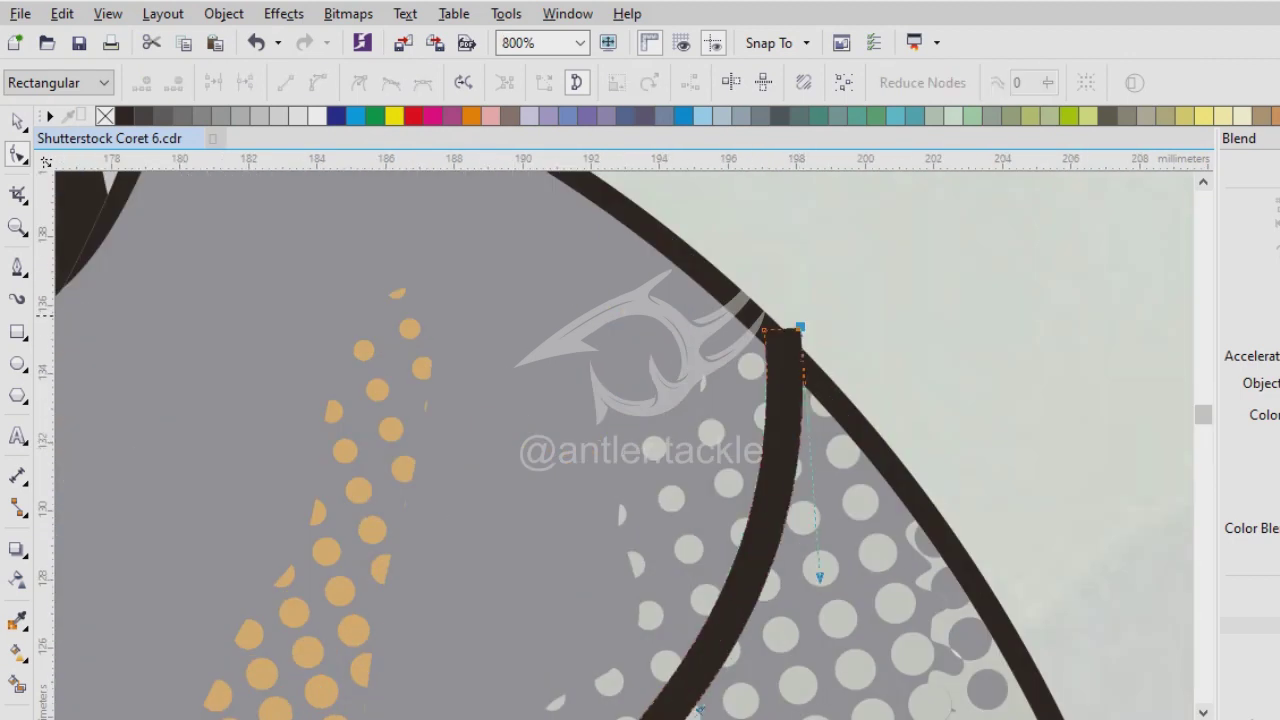
scroll(959, 279, up, 1)
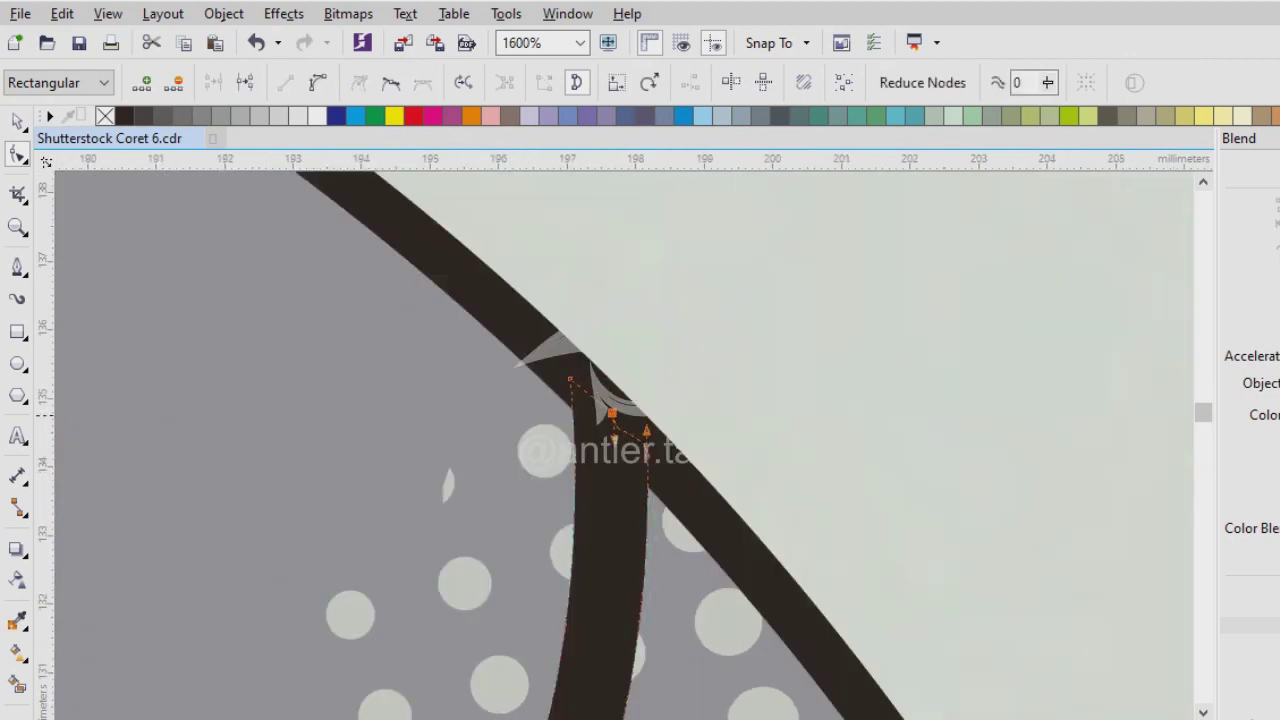
scroll(612, 438, down, 3)
Draw a flowing curve about 55 mm long along the rear body, from the head fold outline toward the tail base.
key(F5)
scroll(620, 440, down, 1)
scroll(626, 443, up, 1)
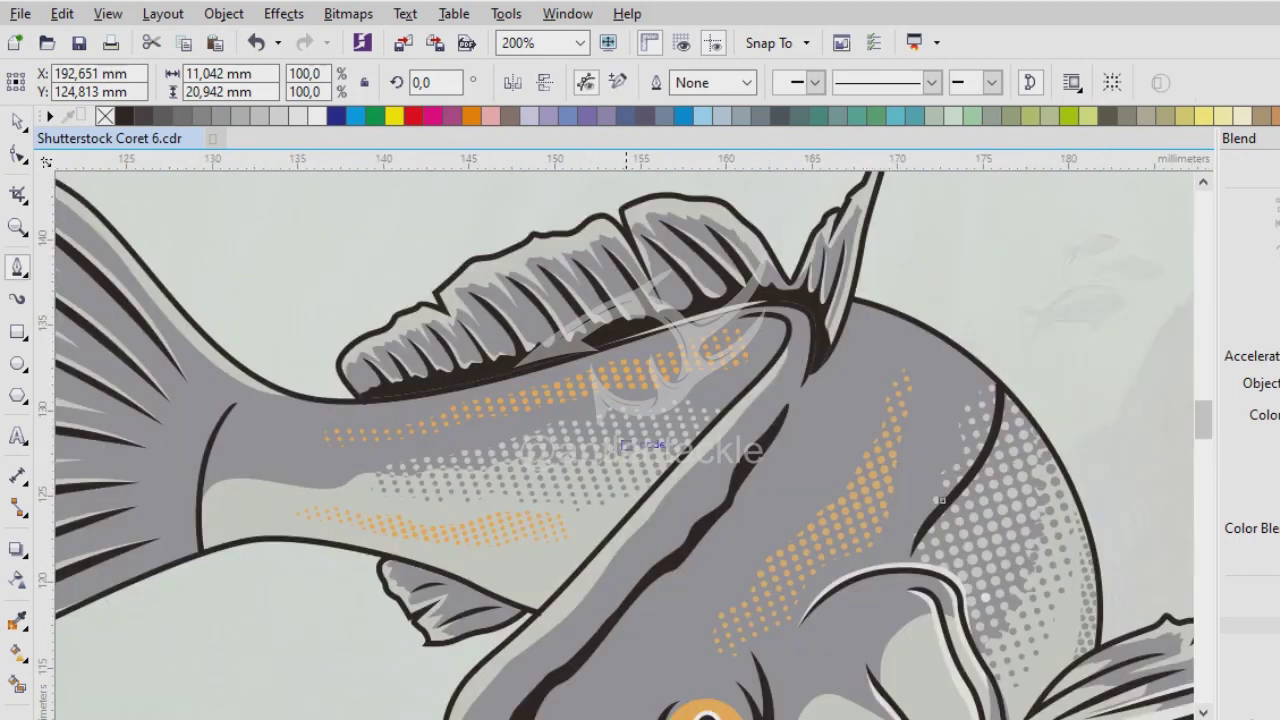
scroll(837, 371, up, 2)
scroll(700, 420, down, 3)
scroll(594, 451, up, 2)
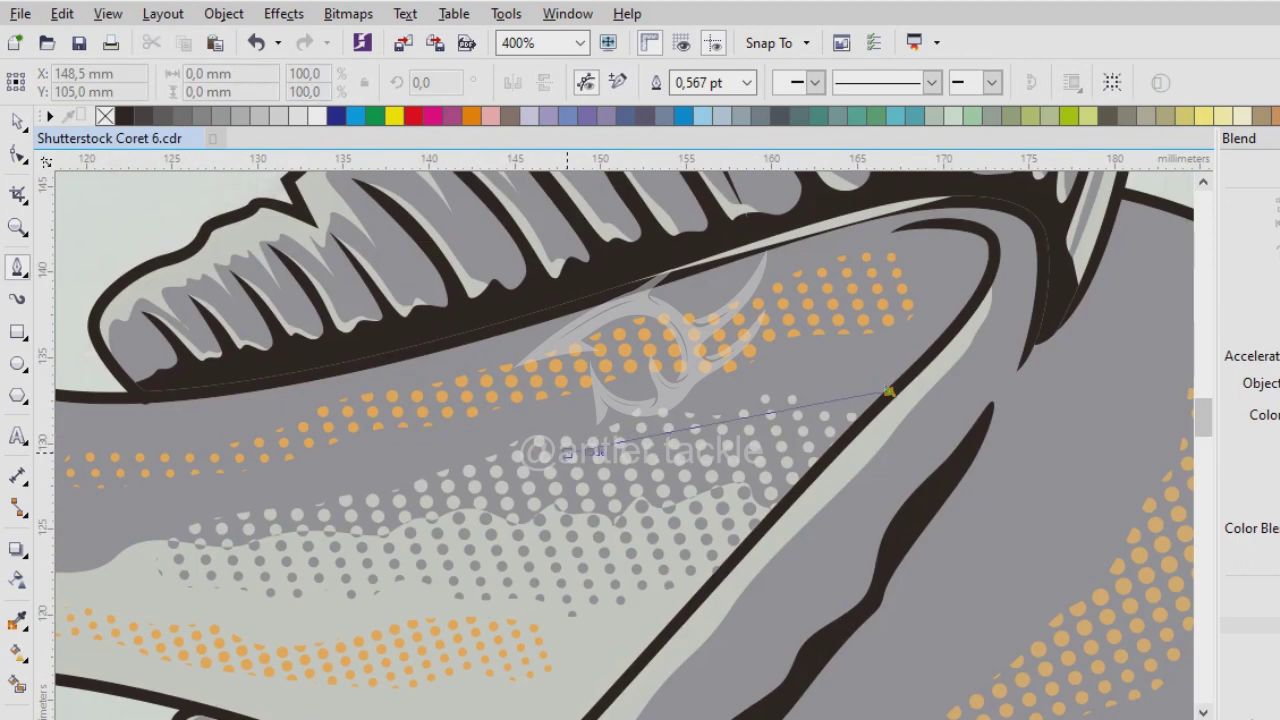
scroll(570, 452, down, 1)
scroll(186, 537, up, 1)
drag(408, 473, 562, 504)
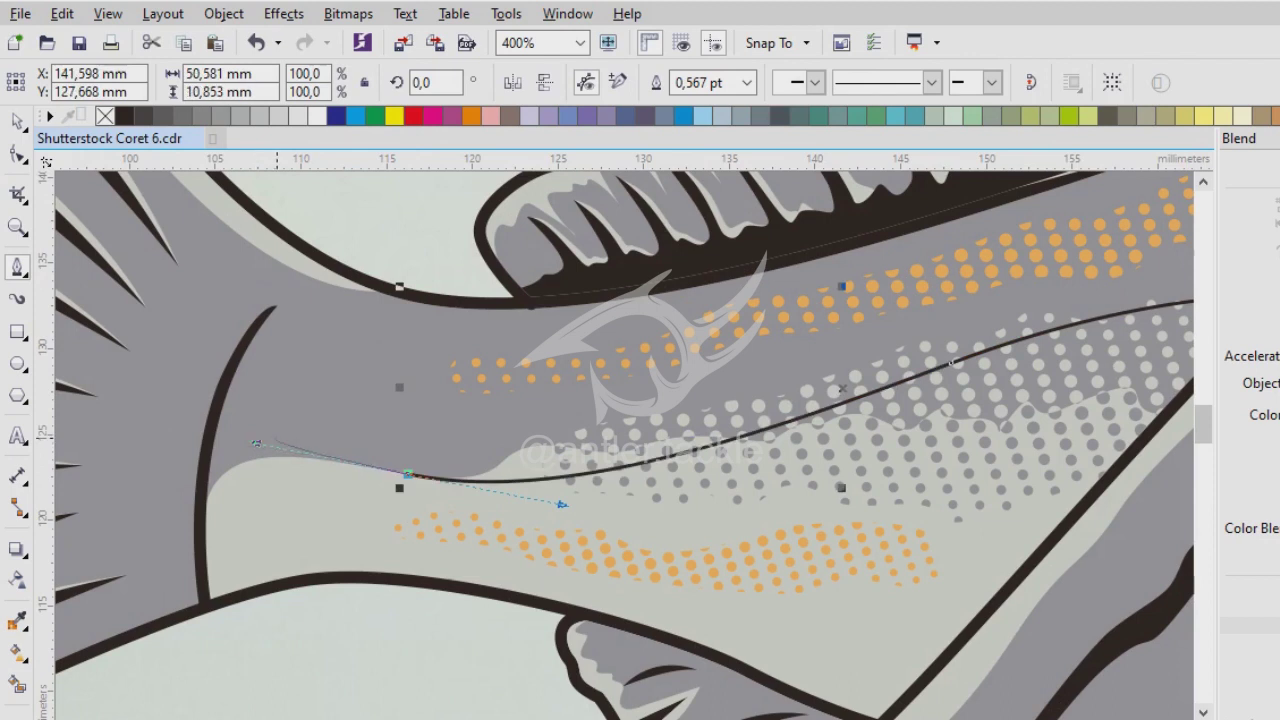
Thicken the rear body line's outline and convert the outline to an editable object.
key(space)
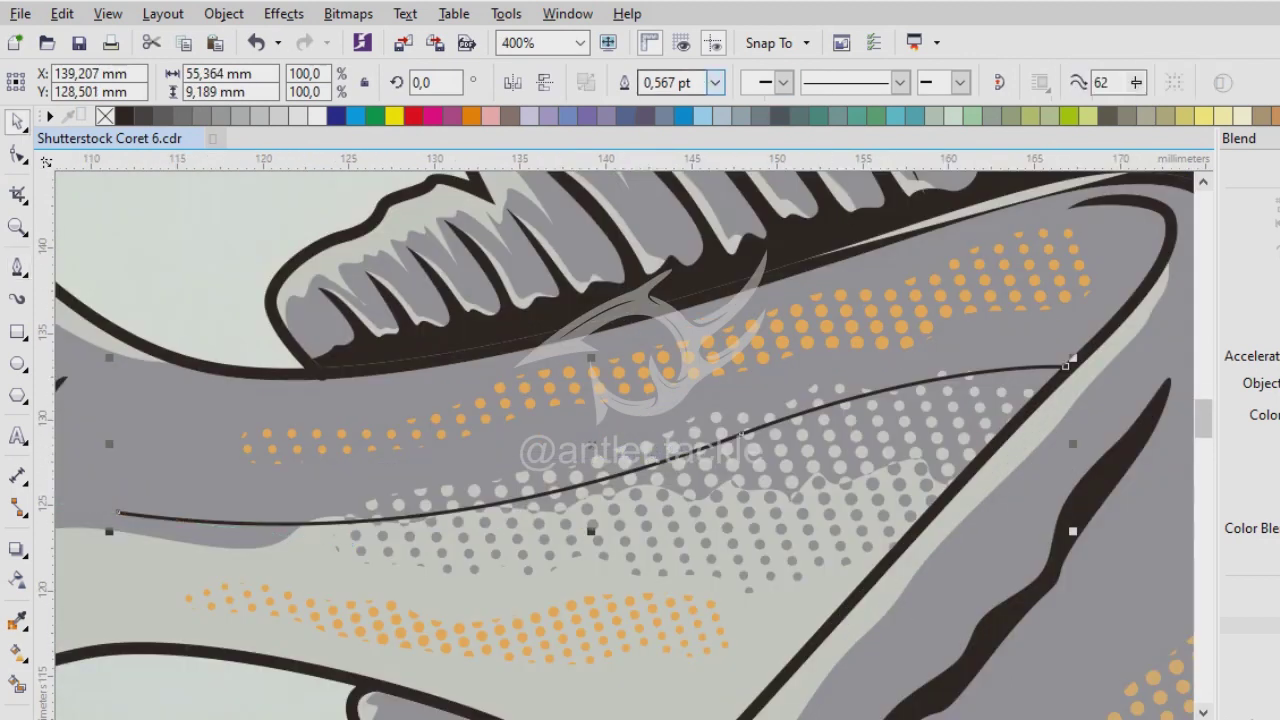
click(715, 82)
click(665, 225)
key(ctrl+shift+q)
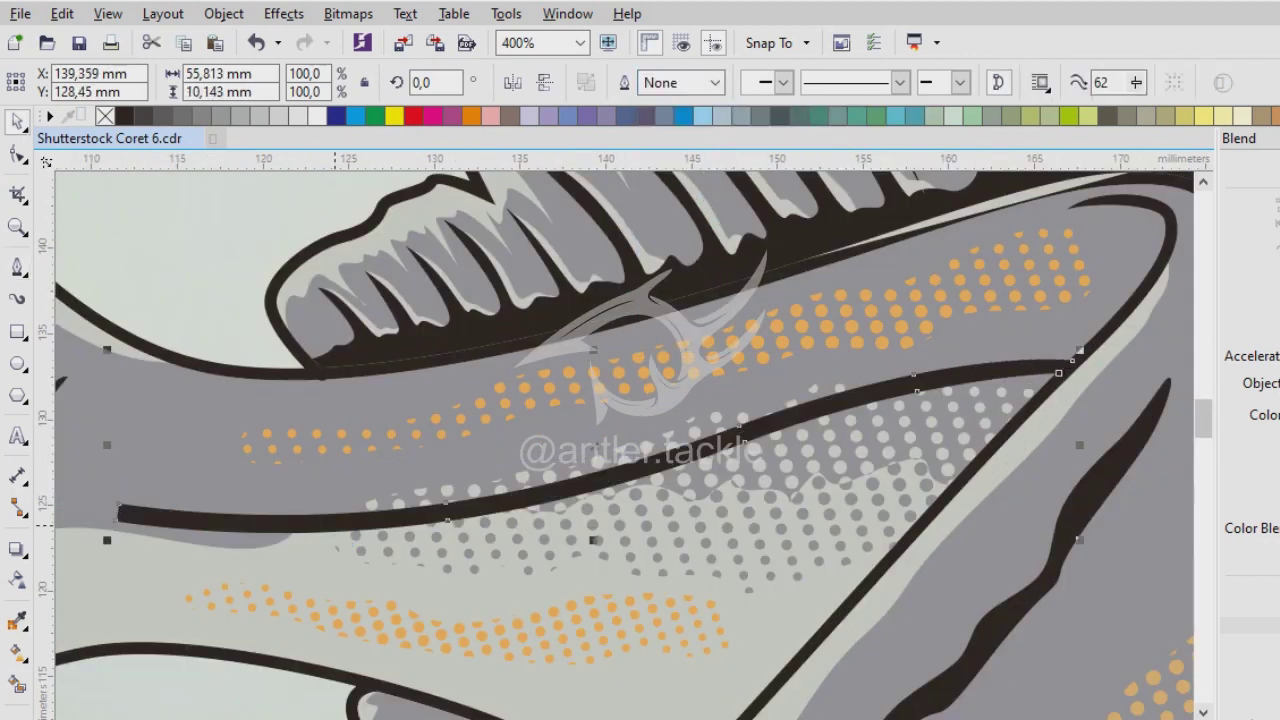
Taper the tail-side end of the rear body stroke to a point by reshaping its nodes.
scroll(622, 439, up, 1)
key(F10)
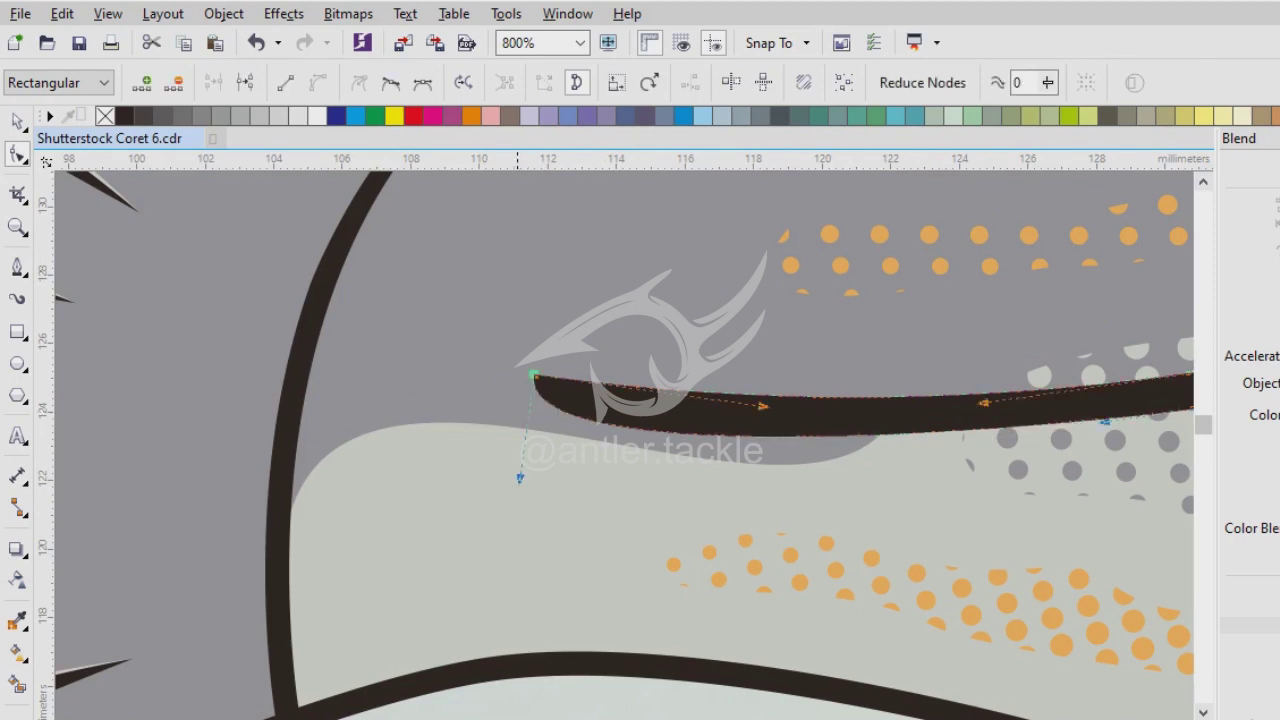
key(Escape)
scroll(622, 439, down, 3)
key(space)
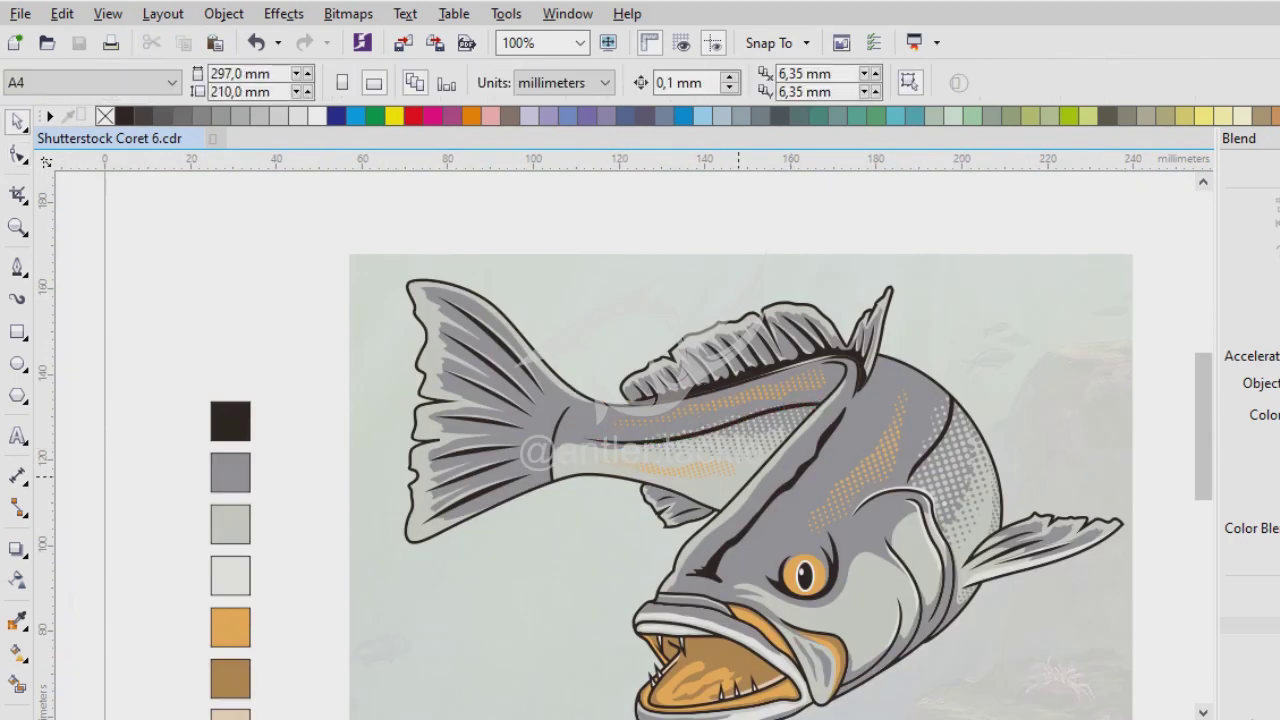
Draw a wavy freehand line along the rear belly from the tail base to the head fold outline.
scroll(547, 409, up, 2)
click(17, 268)
scroll(547, 409, up, 1)
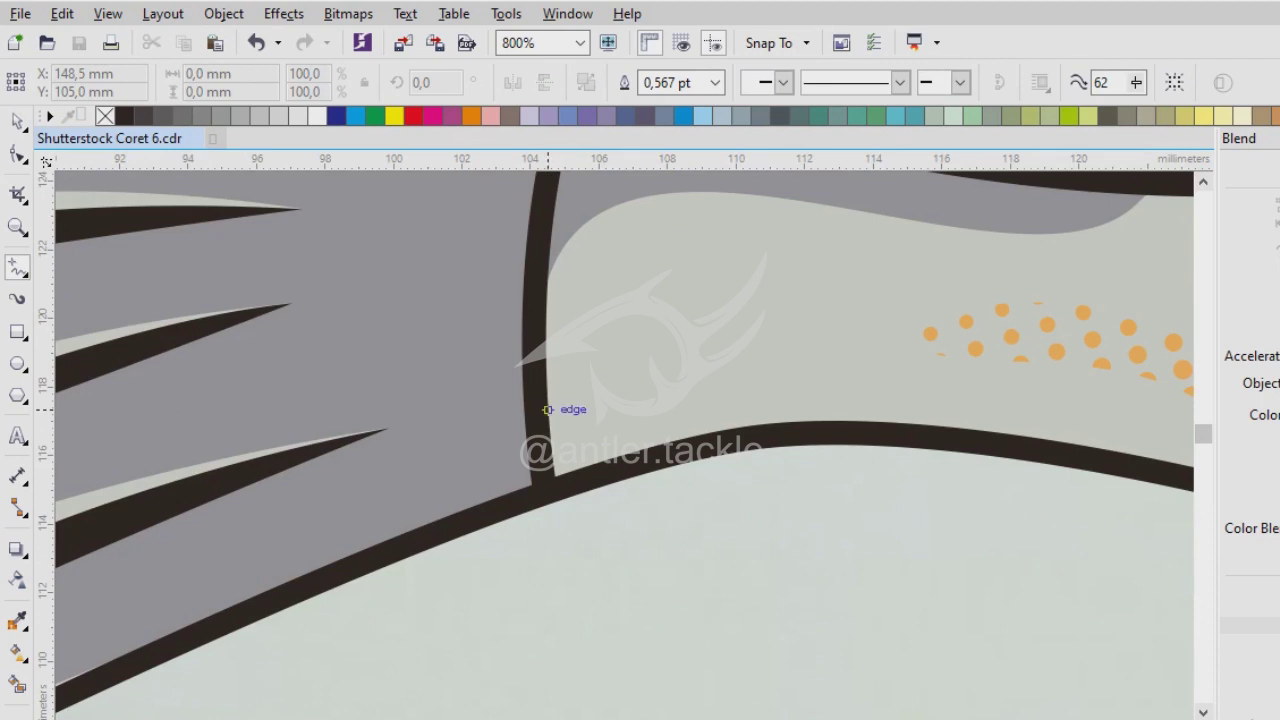
drag(900, 379, 1049, 378)
scroll(1049, 378, down, 1)
scroll(686, 484, up, 1)
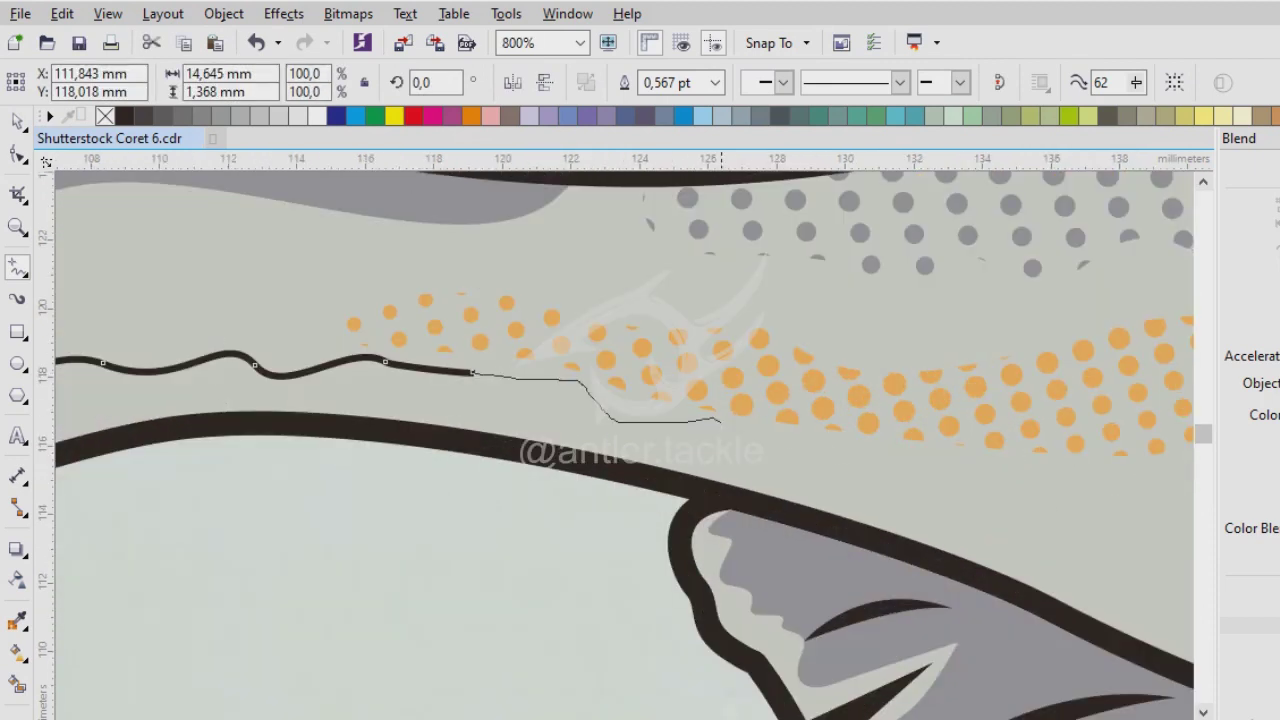
drag(1077, 494, 1077, 494)
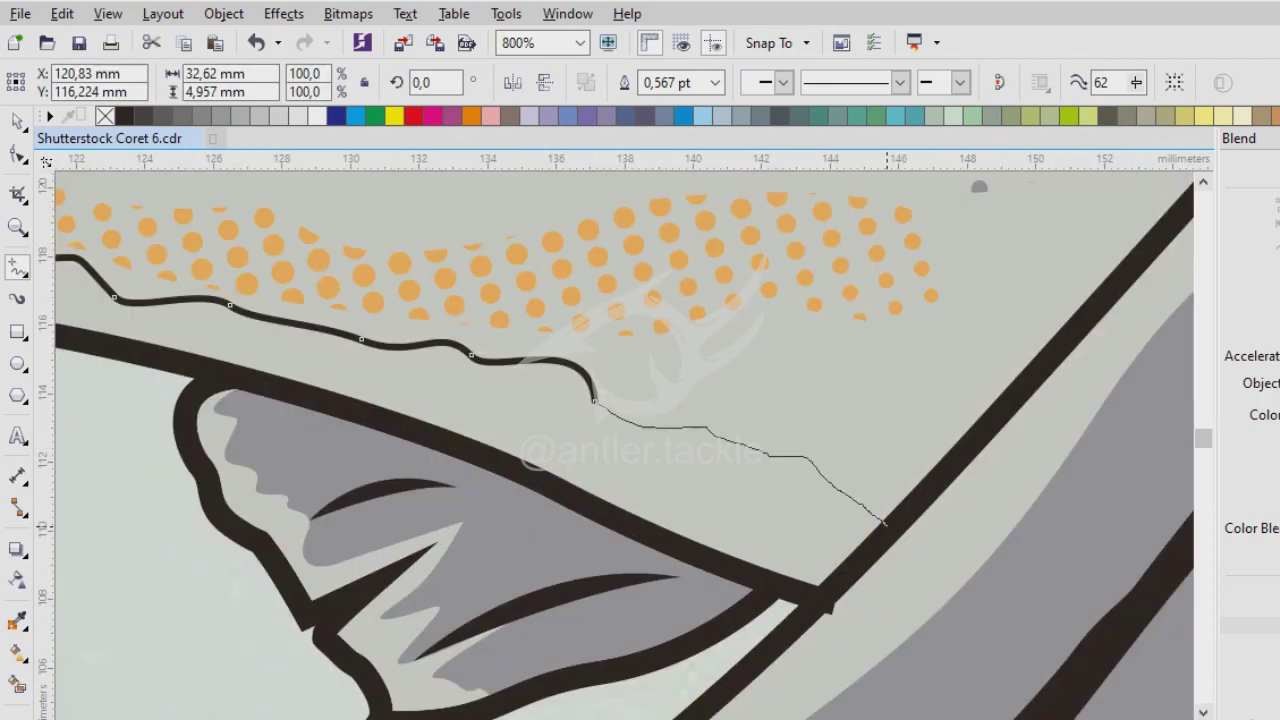
drag(884, 521, 884, 521)
Extend the wavy belly path around below the body and close it at the tail base.
scroll(884, 521, down, 1)
mouse_move(680, 470)
mouse_down()
mouse_move(271, 309)
mouse_move(530, 460)
mouse_move(633, 358)
mouse_up()
scroll(530, 460, up, 1)
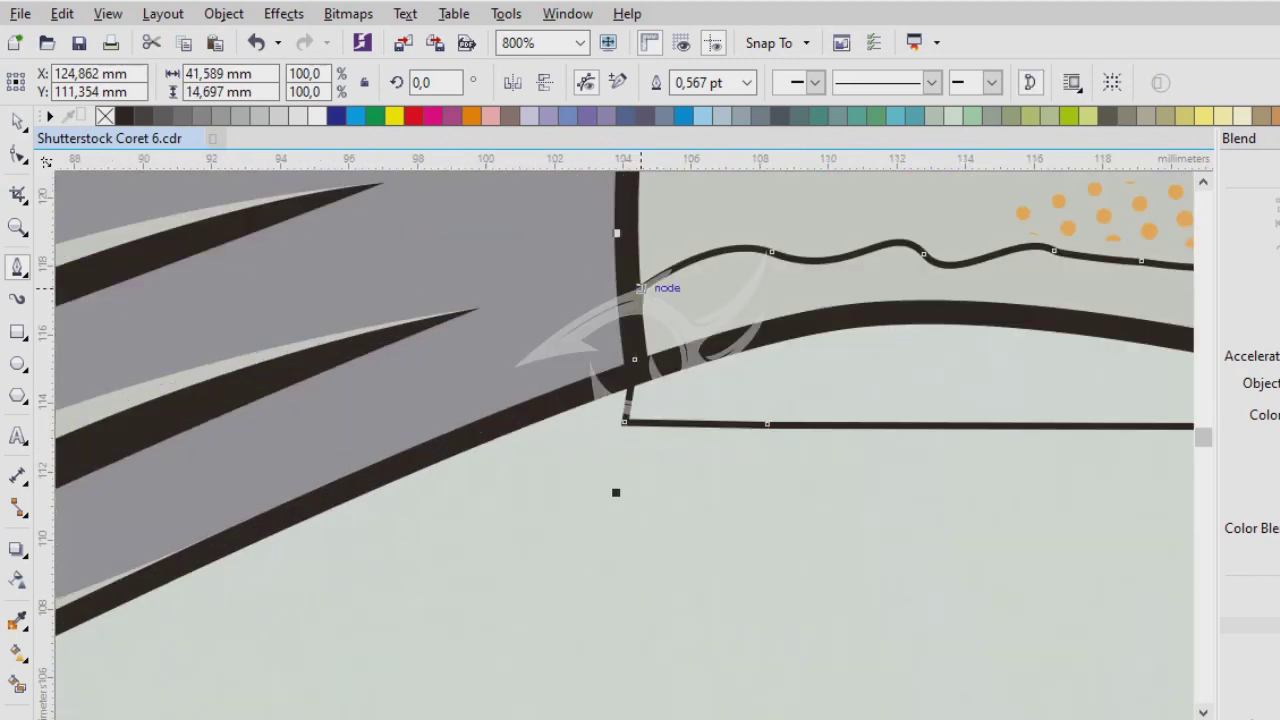
Clip the closed belly shape to the body outline and give it a magenta hairline outline.
key(space)
key(Delete)
key(ctrl+z)
right_click(529, 115)
scroll(600, 450, down, 5)
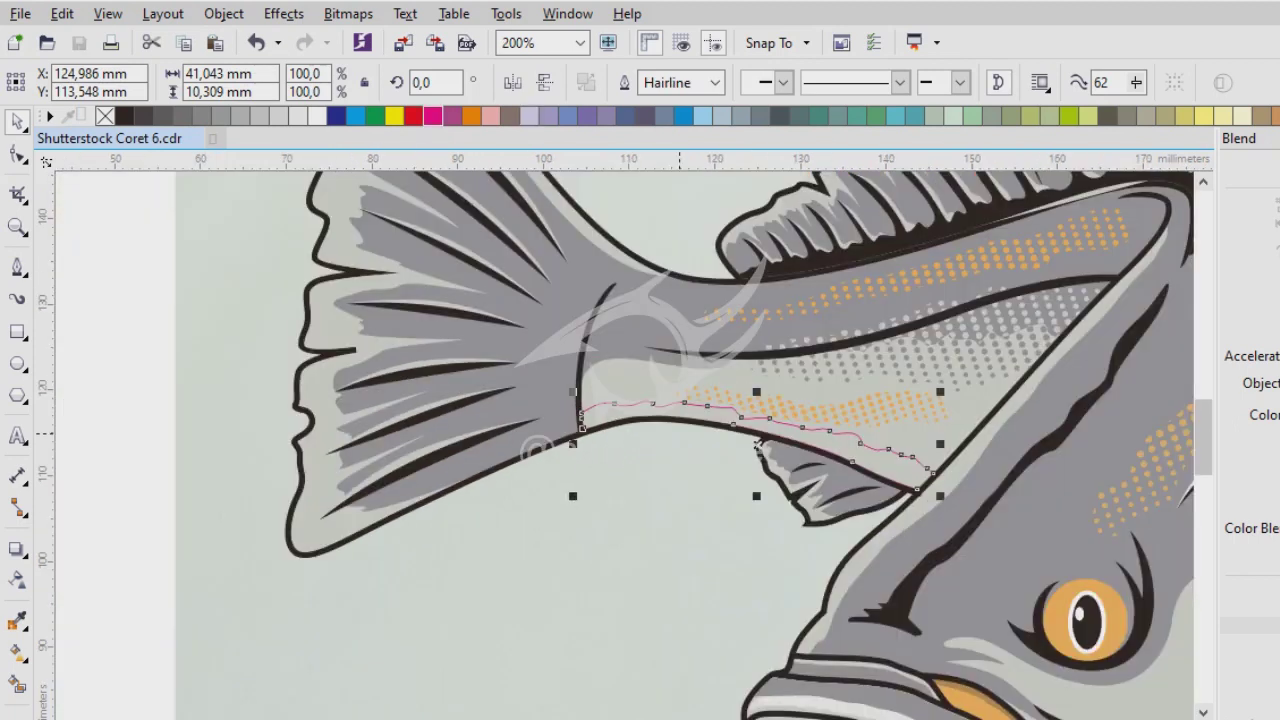
Place dot columns at both ends of the belly shape and blend them into a halftone grid with 30 steps.
scroll(613, 480, up, 3)
drag(551, 283, 557, 400)
scroll(700, 480, down, 1)
drag(632, 450, 966, 458)
scroll(866, 470, up, 1)
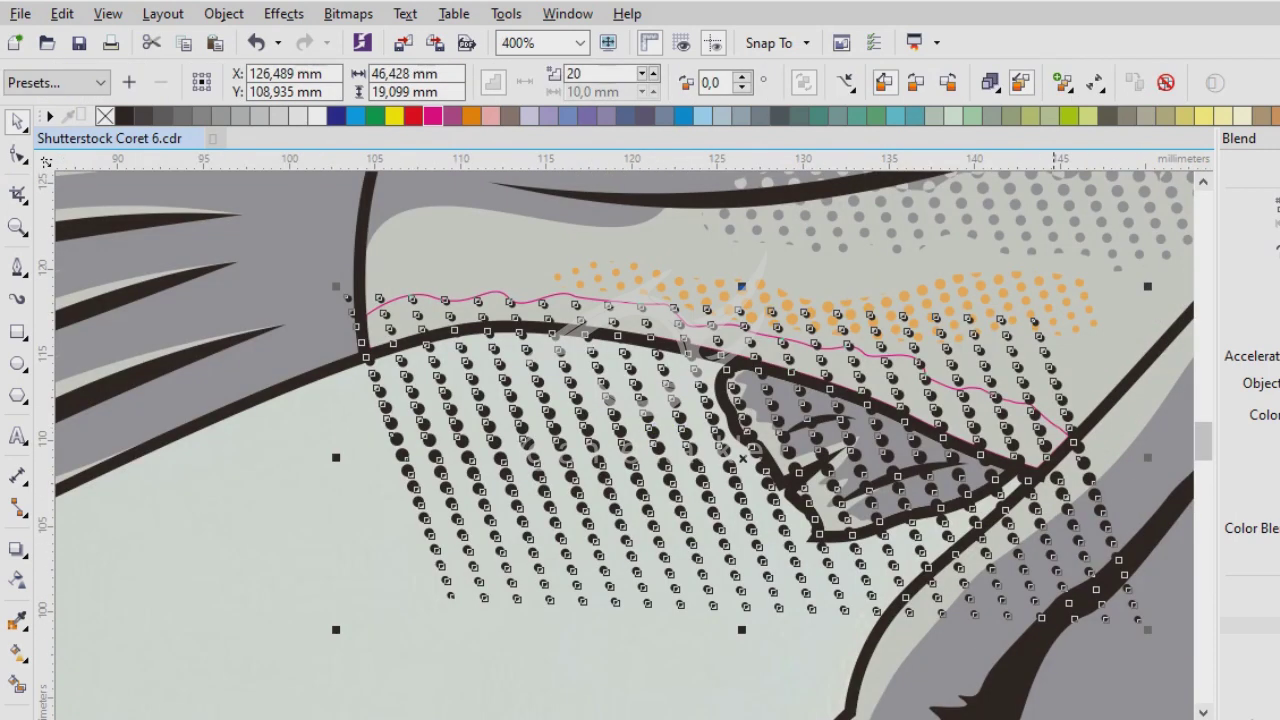
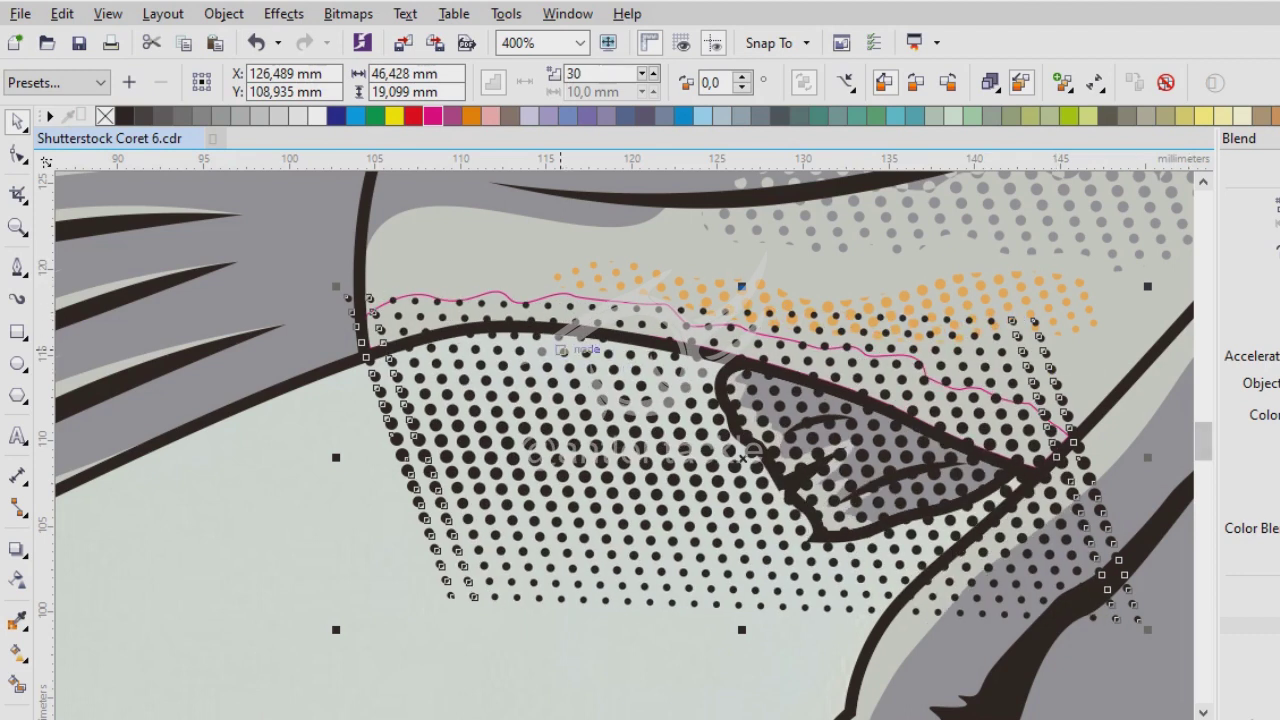
Intersect the halftone dots with the magenta belly shape and delete the leftover source dots and shape.
click(541, 533)
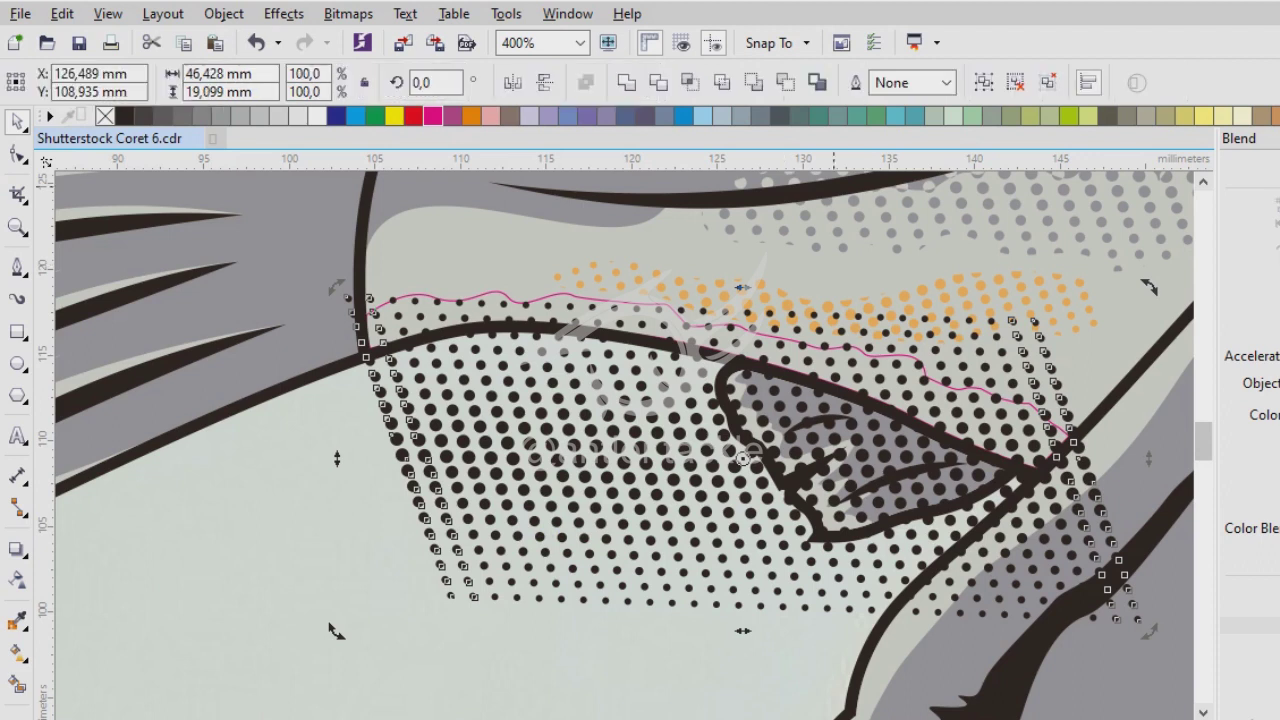
scroll(411, 238, up, 2)
shift+click(137, 429)
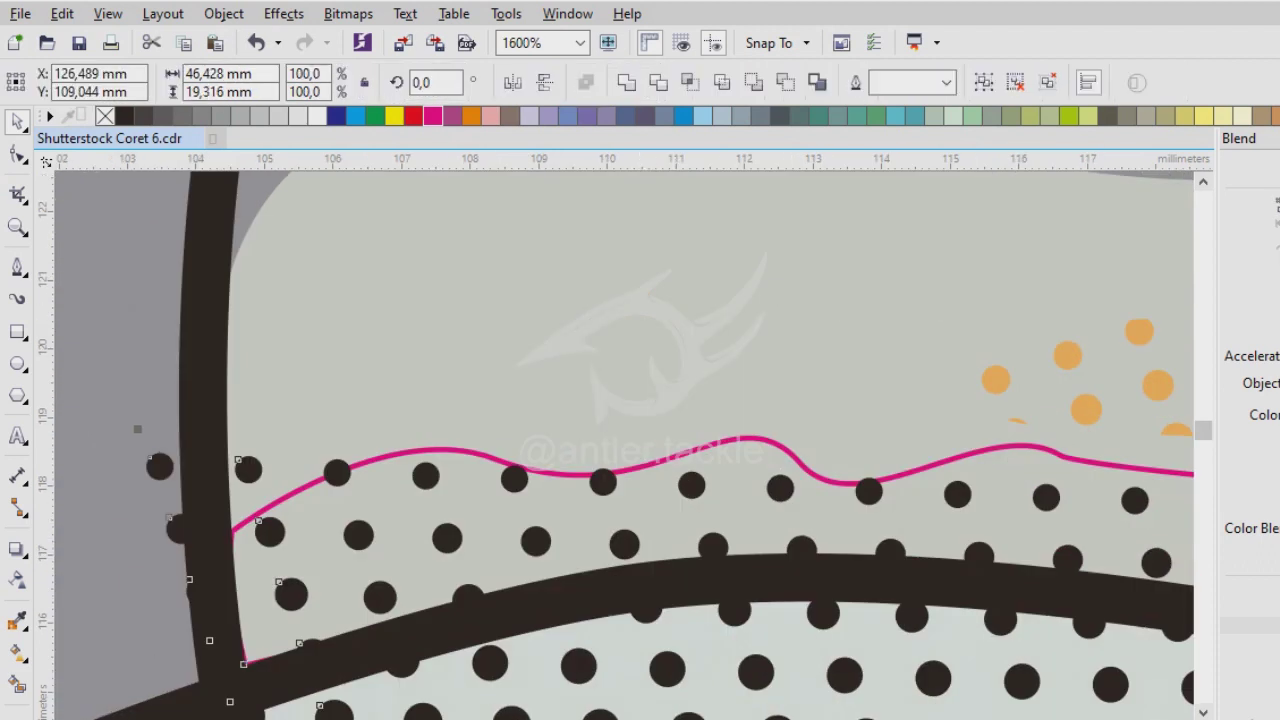
click(689, 82)
key(Delete)
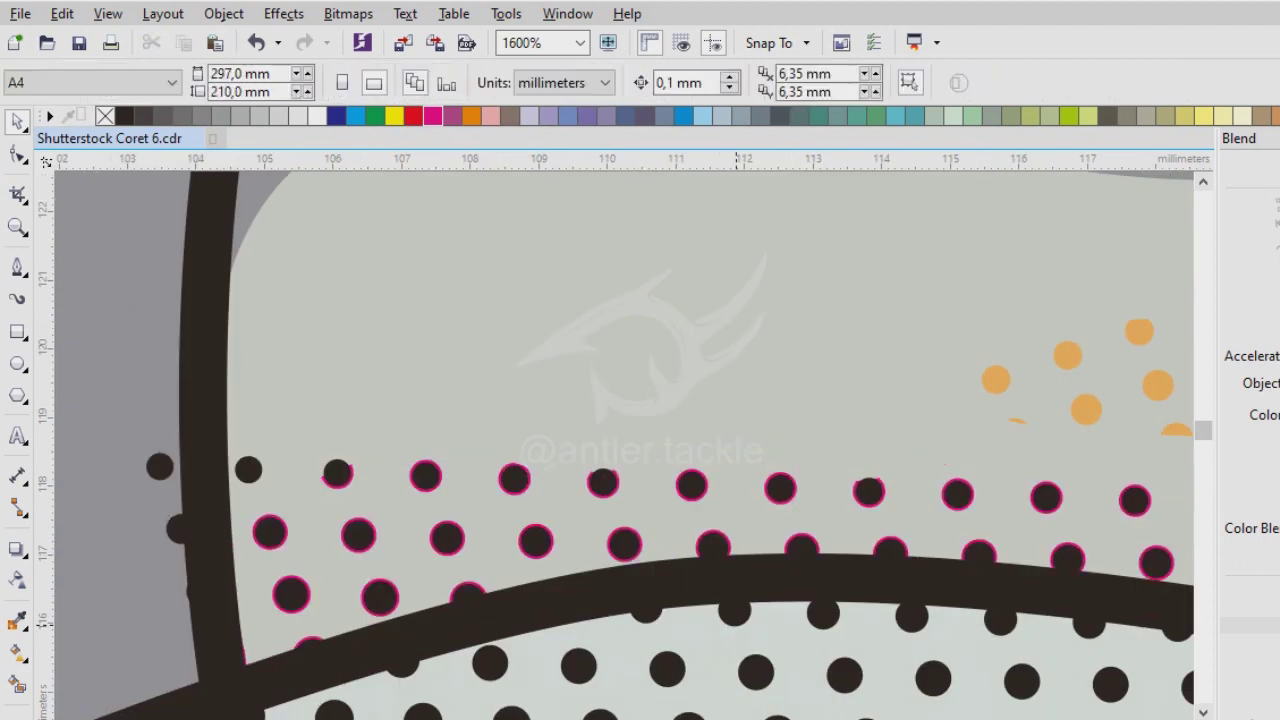
key(Delete)
click(560, 463)
scroll(559, 463, down, 2)
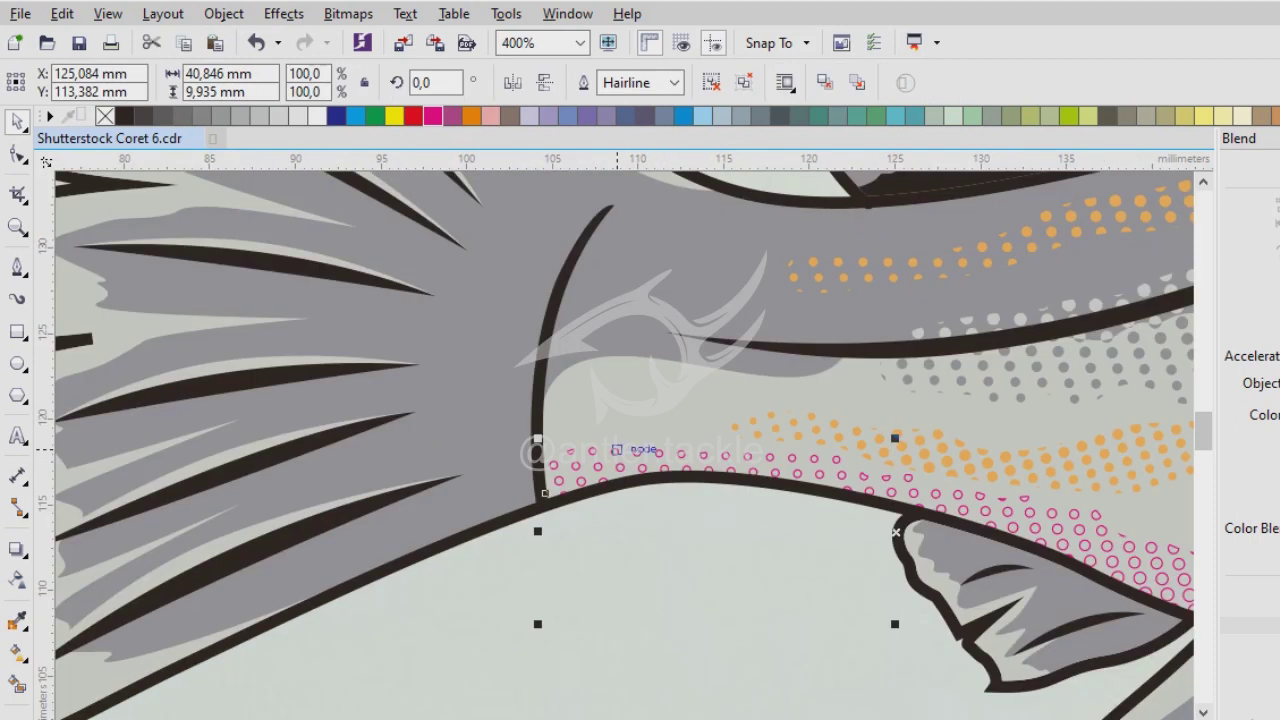
Fill the clipped belly dots with the sampled dark outline colour and remove their outline.
key(F10)
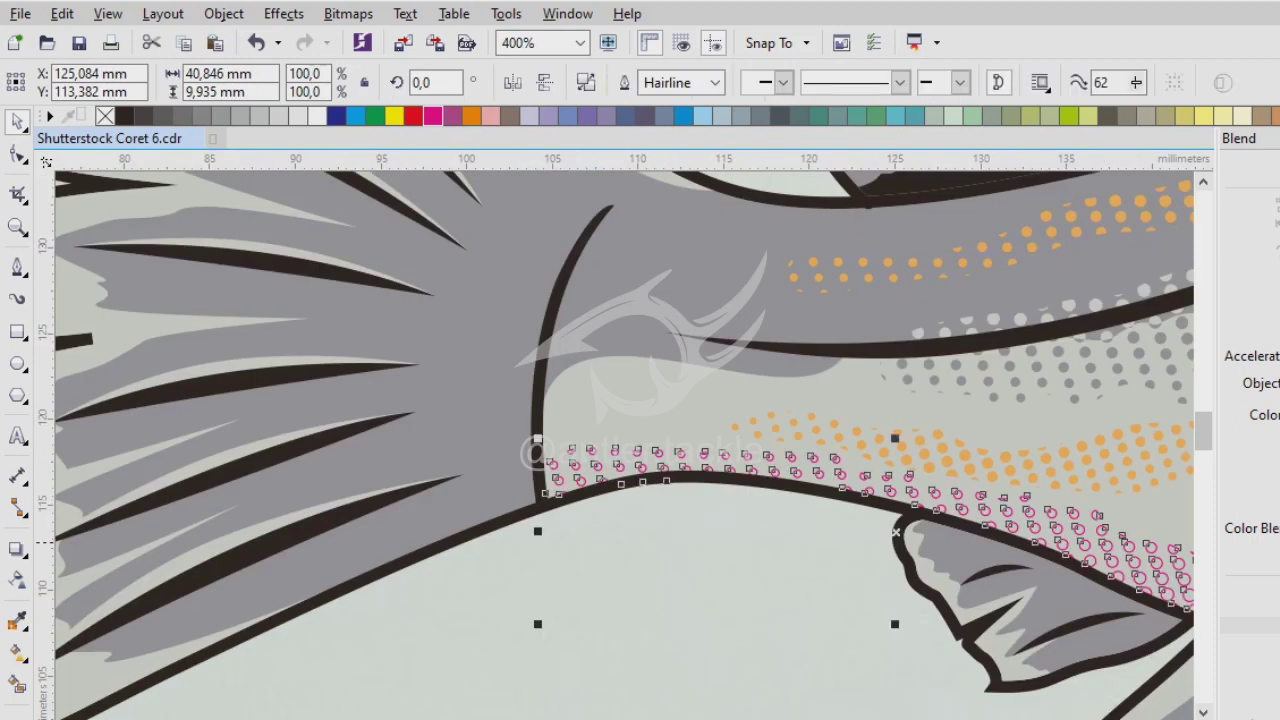
scroll(548, 512, up, 3)
click(163, 555)
right_click(104, 116)
click(578, 600)
scroll(578, 600, down, 4)
key(space)
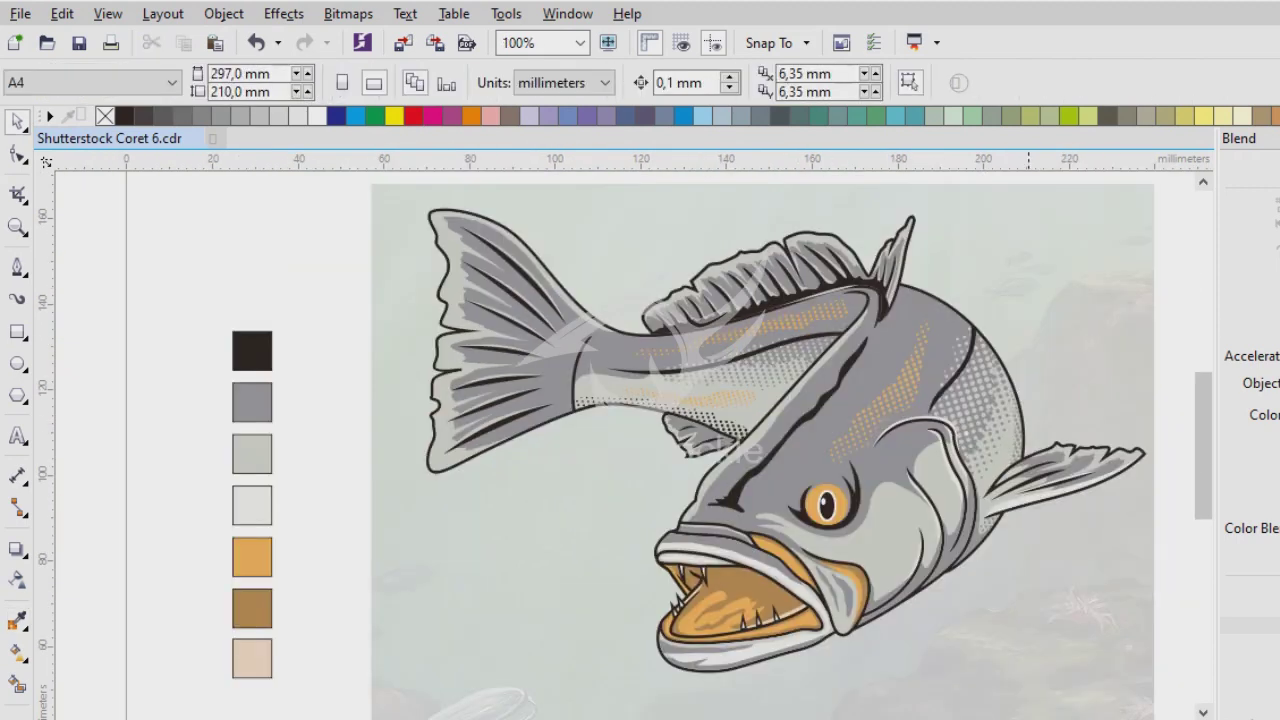
Recolour the halftone dots along the outer body edge behind the gill cover with the same dark tone.
key(space)
scroll(1020, 445, up, 4)
key(space)
click(628, 396)
key(space)
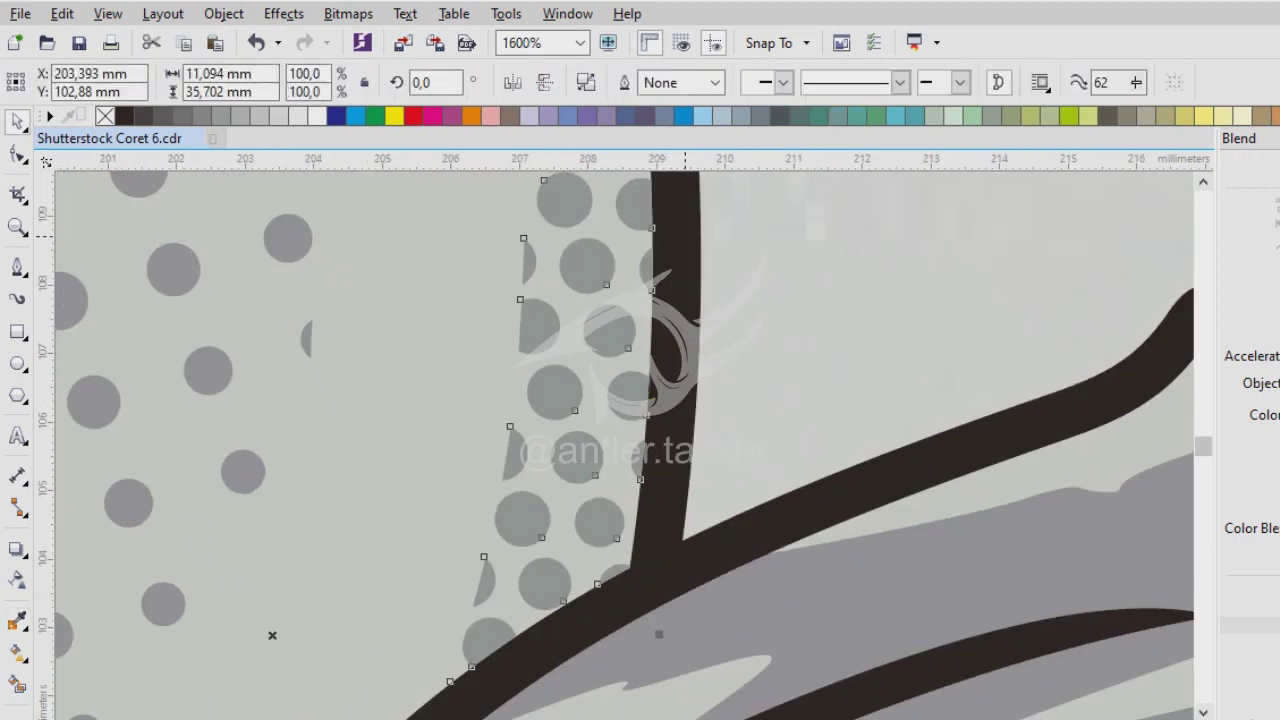
scroll(608, 286, down, 3)
key(space)
scroll(371, 417, down, 1)
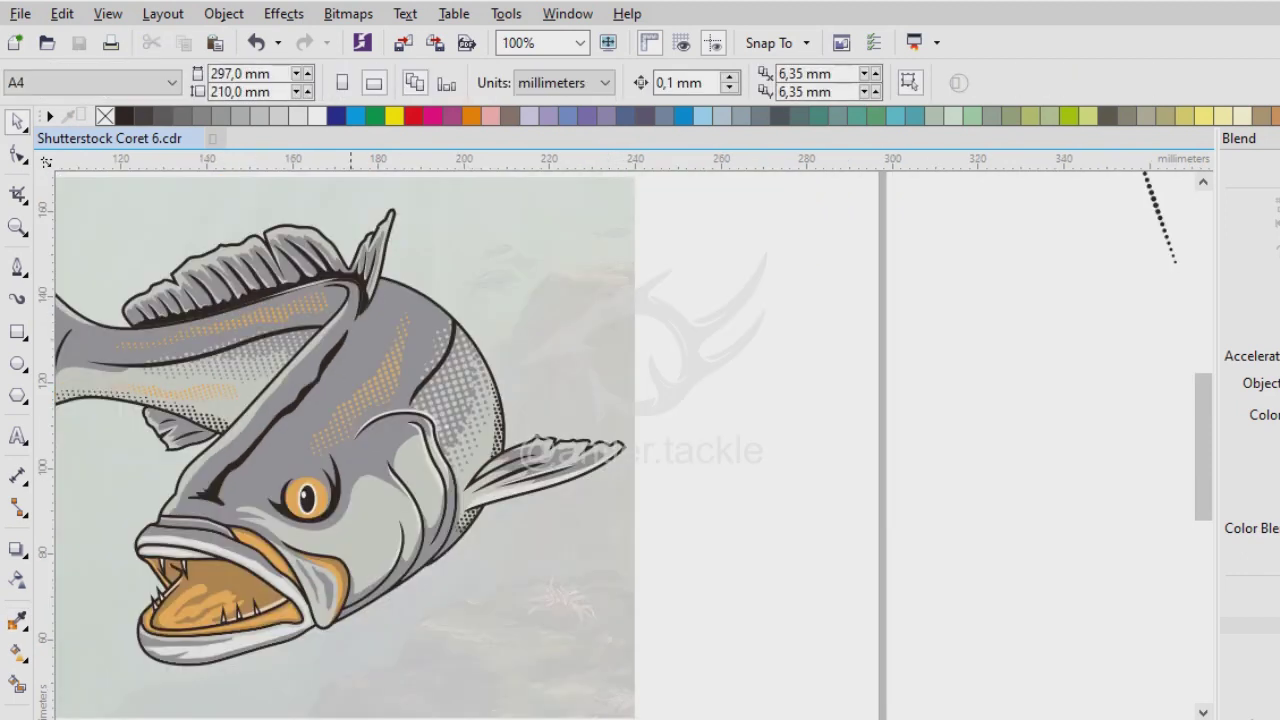
Draw a wavy freehand line about 29 mm wide across the lower gill folds, from the mouth corner to the dark dots.
scroll(370, 589, up, 2)
click(16, 267)
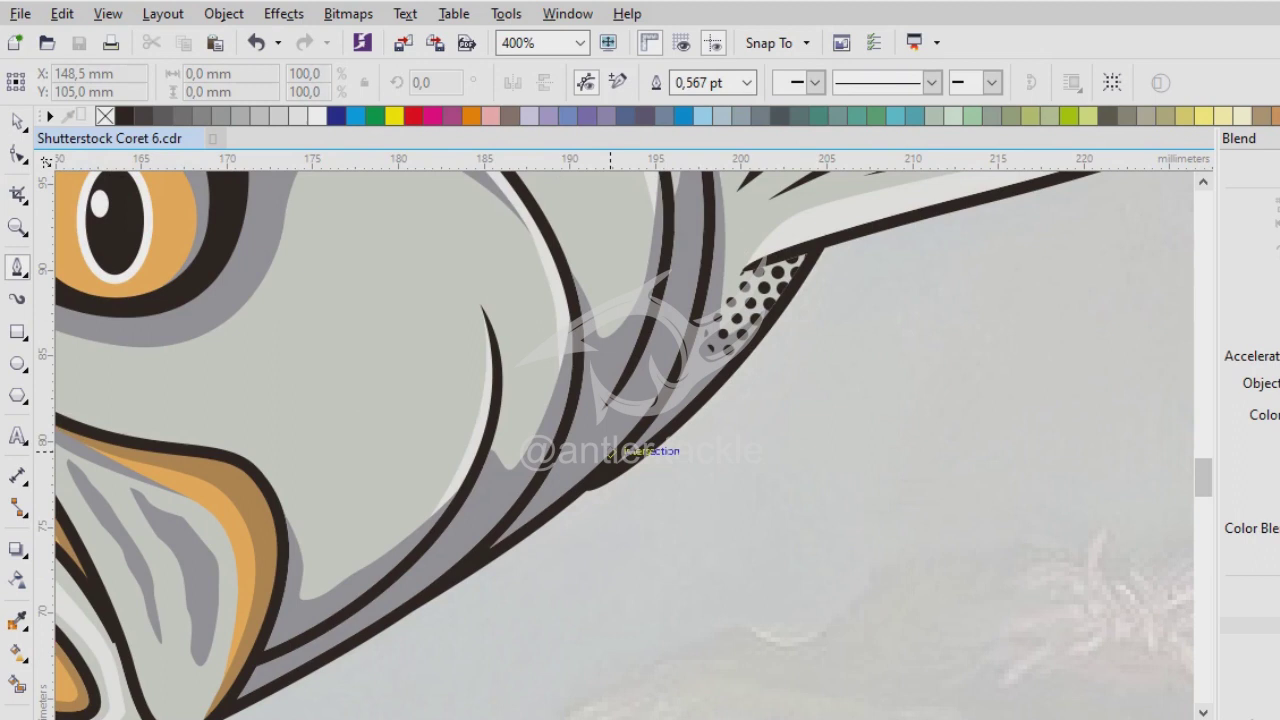
key(F5)
scroll(389, 585, up, 1)
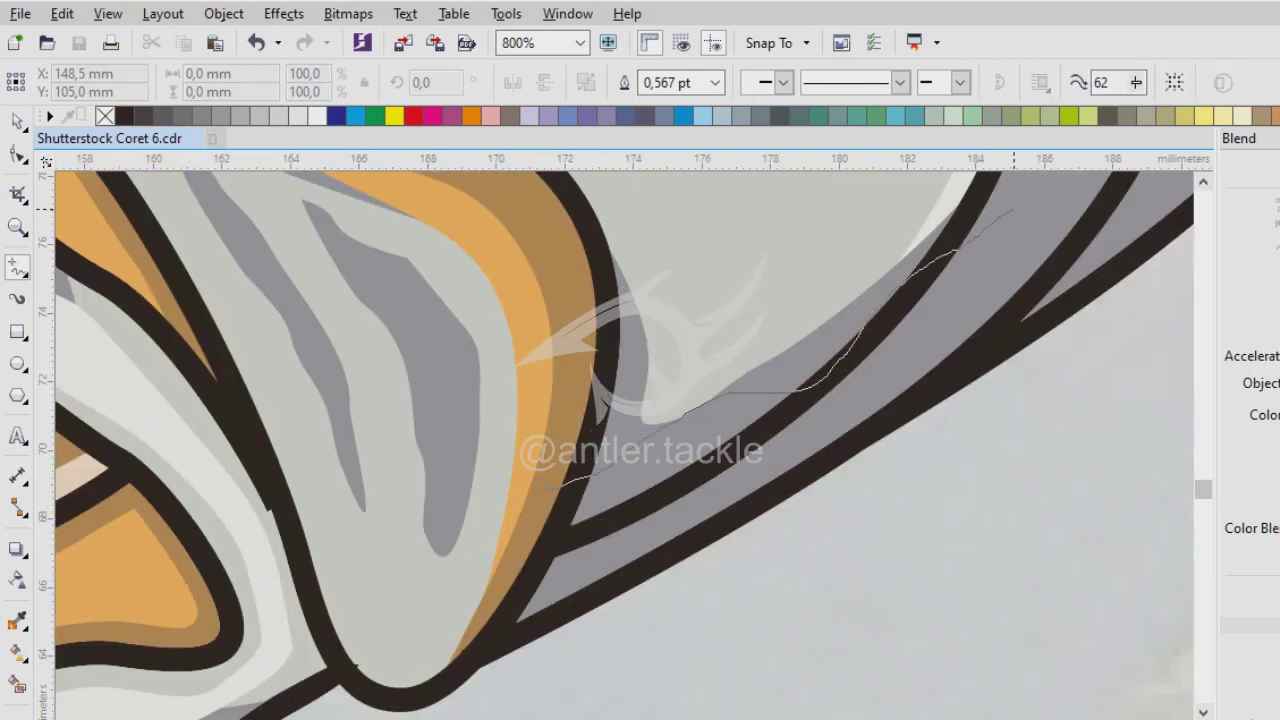
drag(1010, 210, 1012, 208)
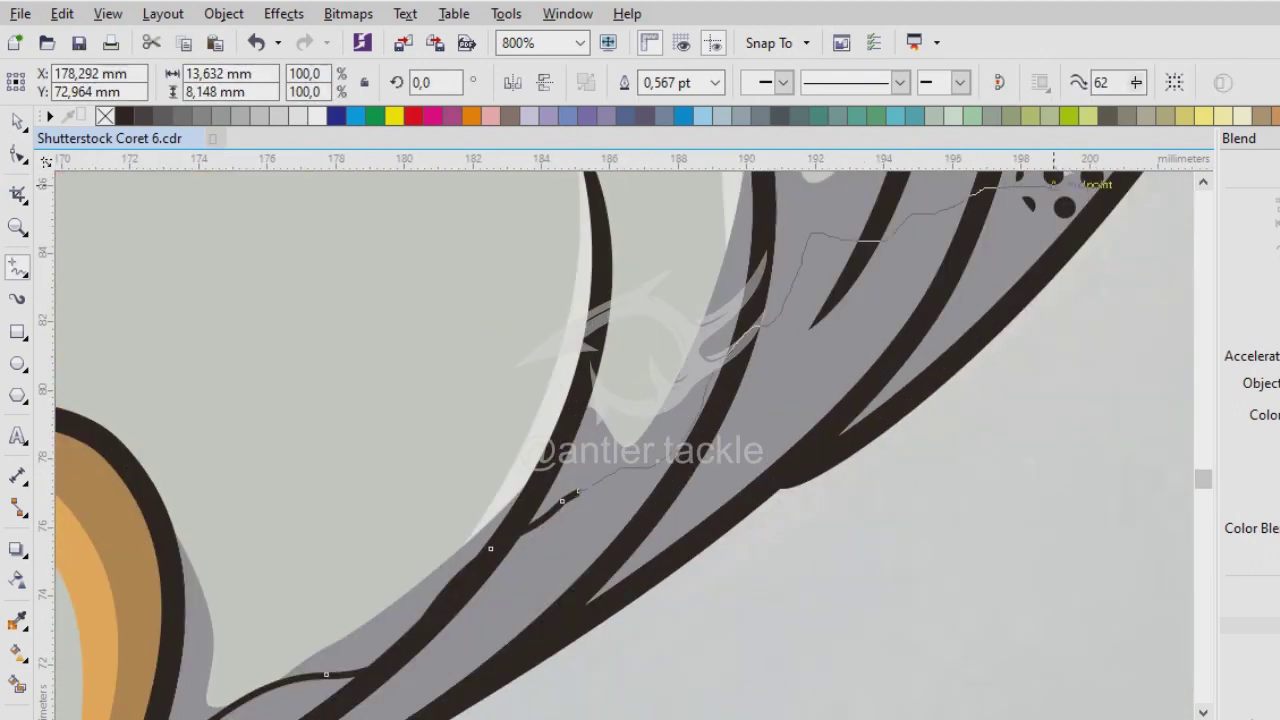
Extend the wavy gill path around outside the lower head outline and close it at the mouth corner.
scroll(818, 555, down, 1)
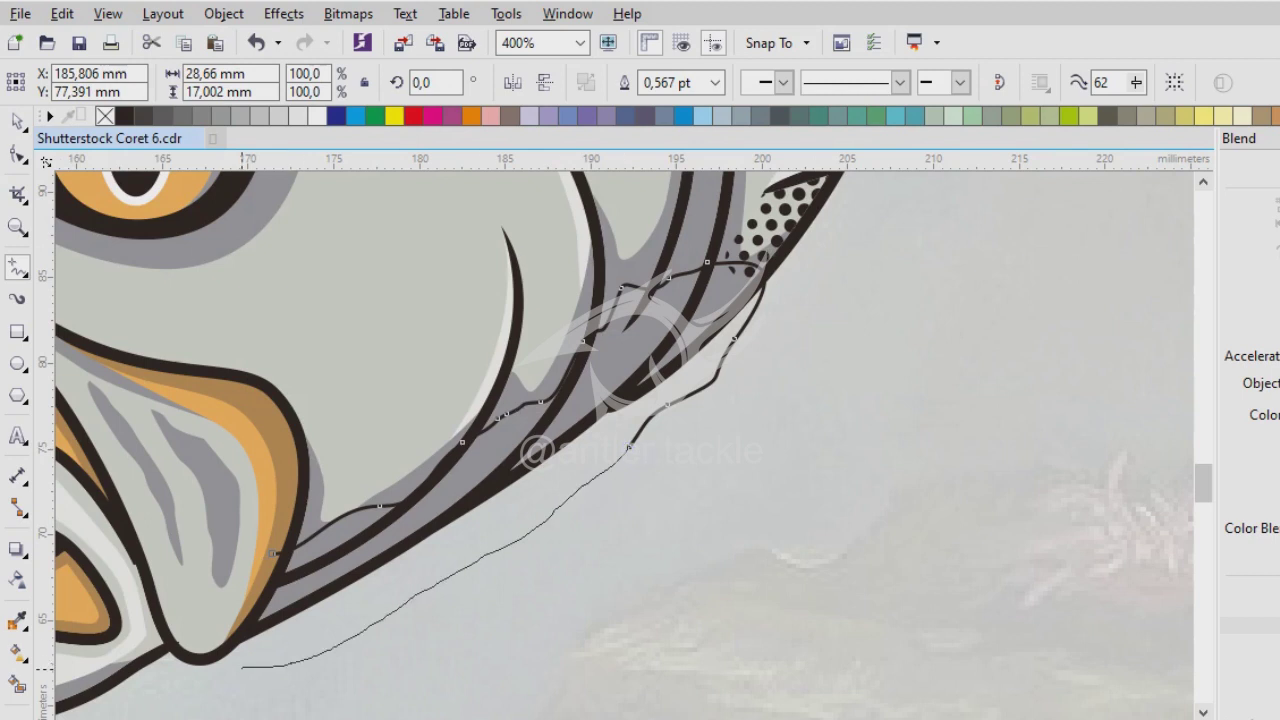
drag(277, 560, 275, 556)
scroll(501, 464, up, 1)
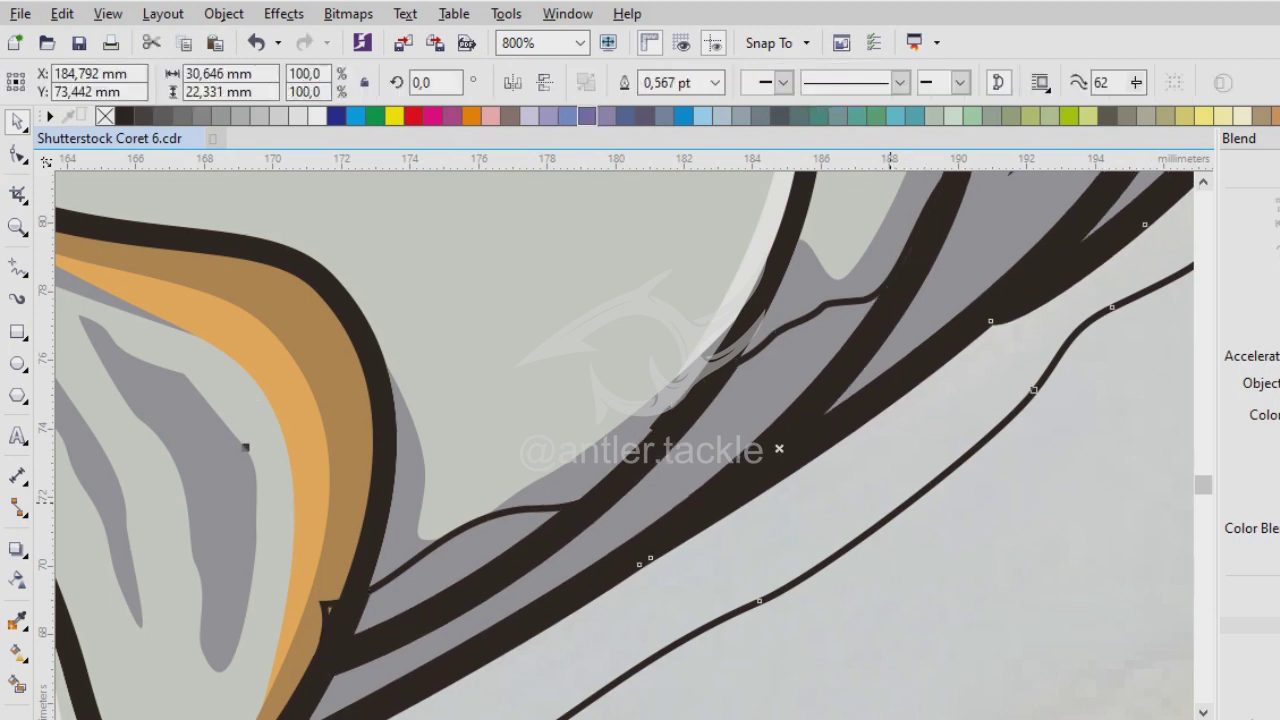
Trim the closed wavy gill path to the lower head outline so that none of it extends outside the fish.
scroll(620, 440, down, 1)
scroll(620, 440, up, 1)
key(Tab)
scroll(620, 440, down, 1)
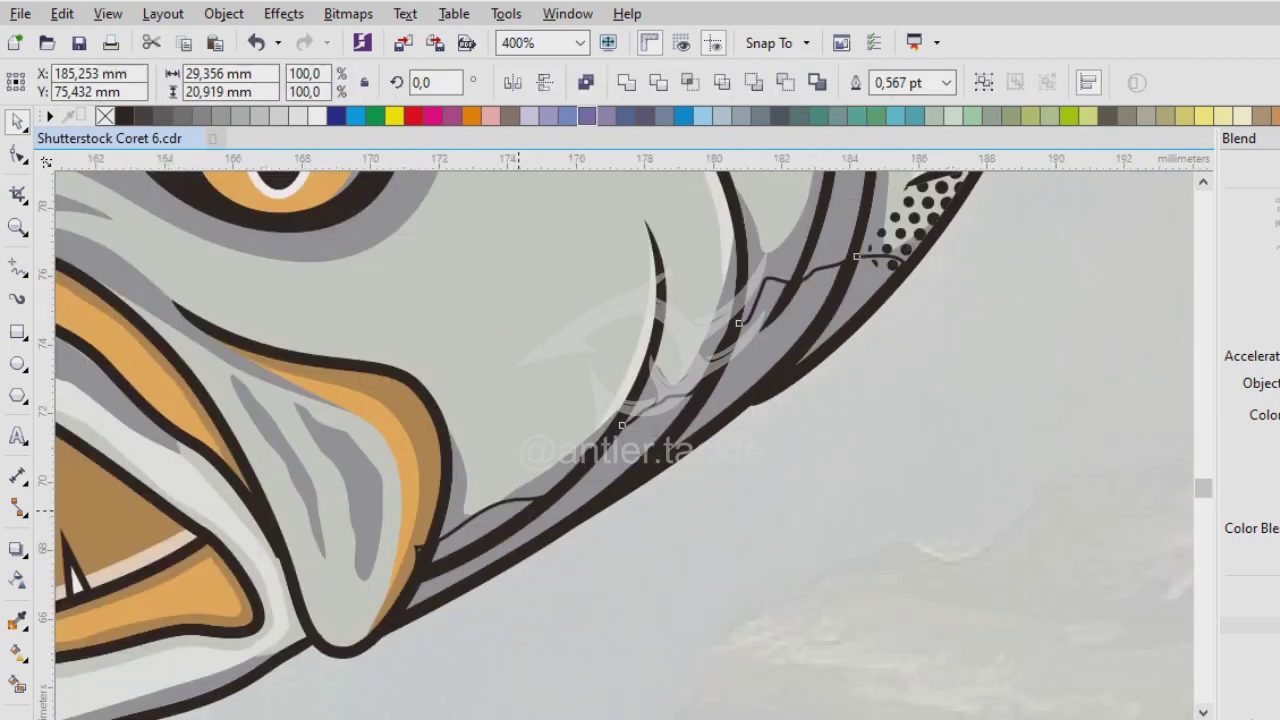
scroll(620, 440, up, 1)
key(Tab)
scroll(620, 440, up, 1)
key(Escape)
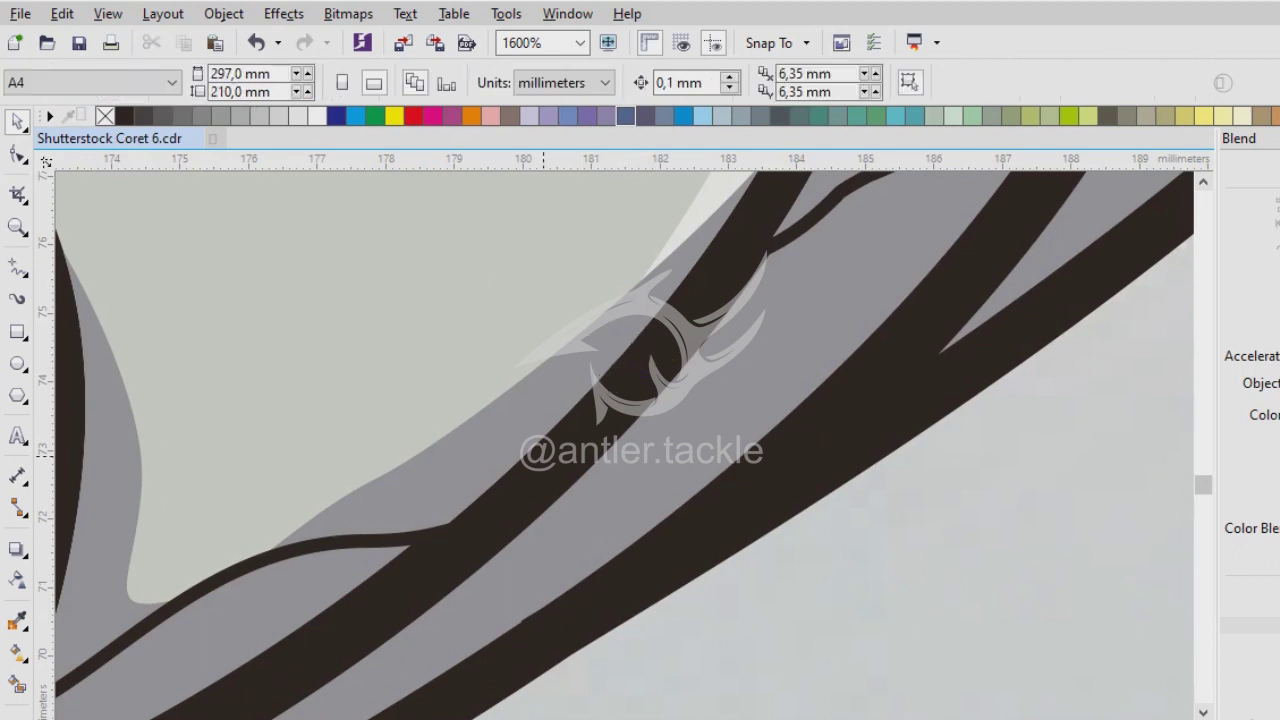
Copy the dark dot strip to the lower head, blend two strips with 20 steps, and position the dot grid over the gill folds.
scroll(620, 440, down, 1)
scroll(620, 440, down, 1)
scroll(620, 440, down, 3)
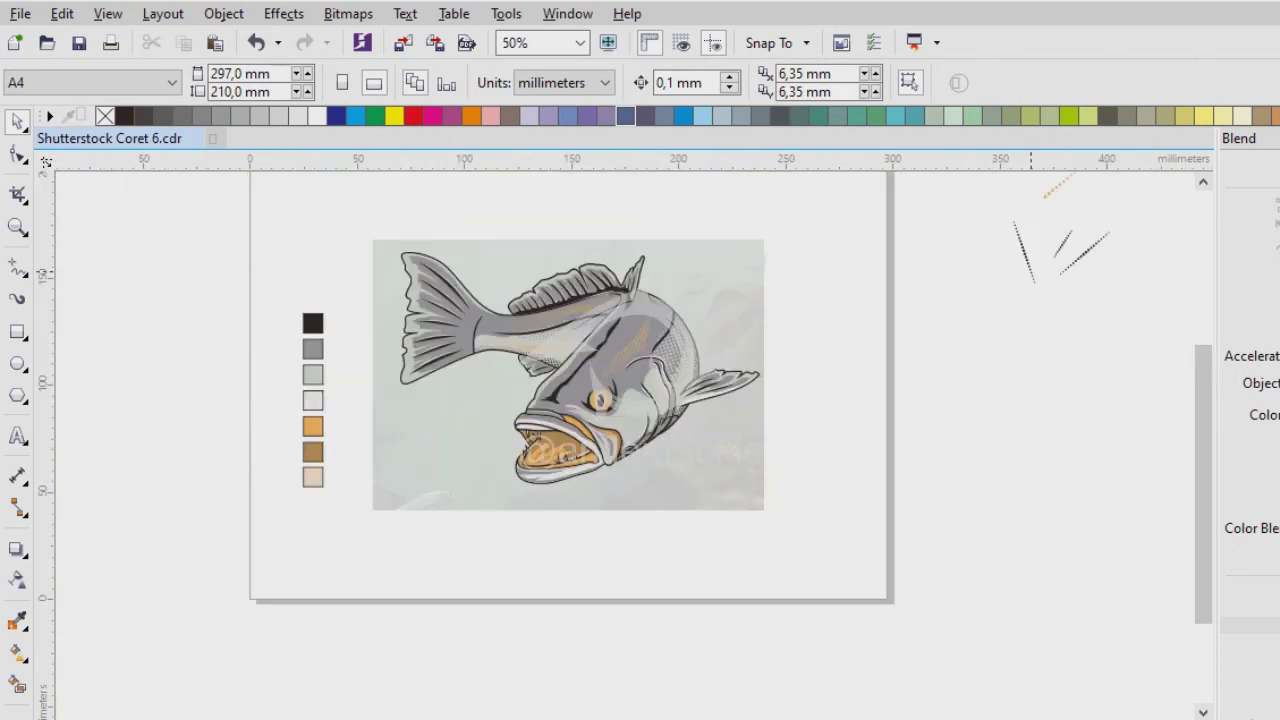
key(Tab)
scroll(620, 440, up, 3)
drag(748, 325, 395, 580)
scroll(655, 335, down, 1)
scroll(395, 580, up, 2)
scroll(620, 440, down, 1)
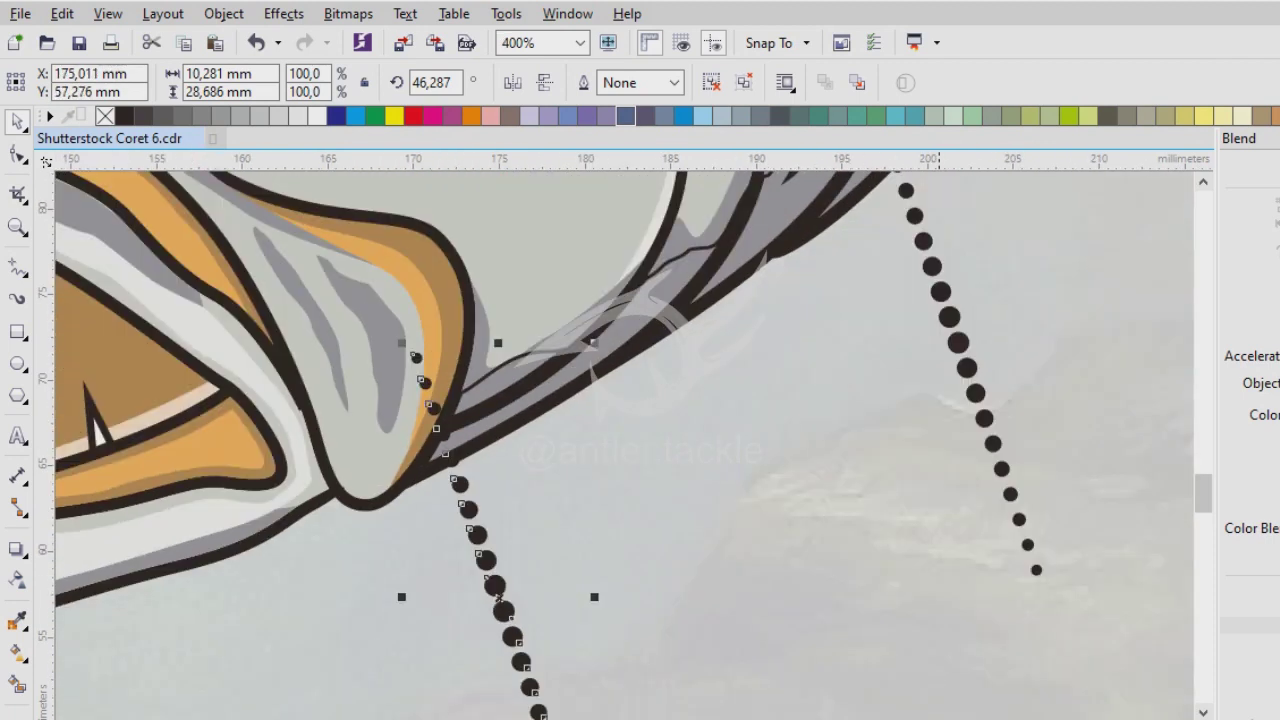
key(Tab)
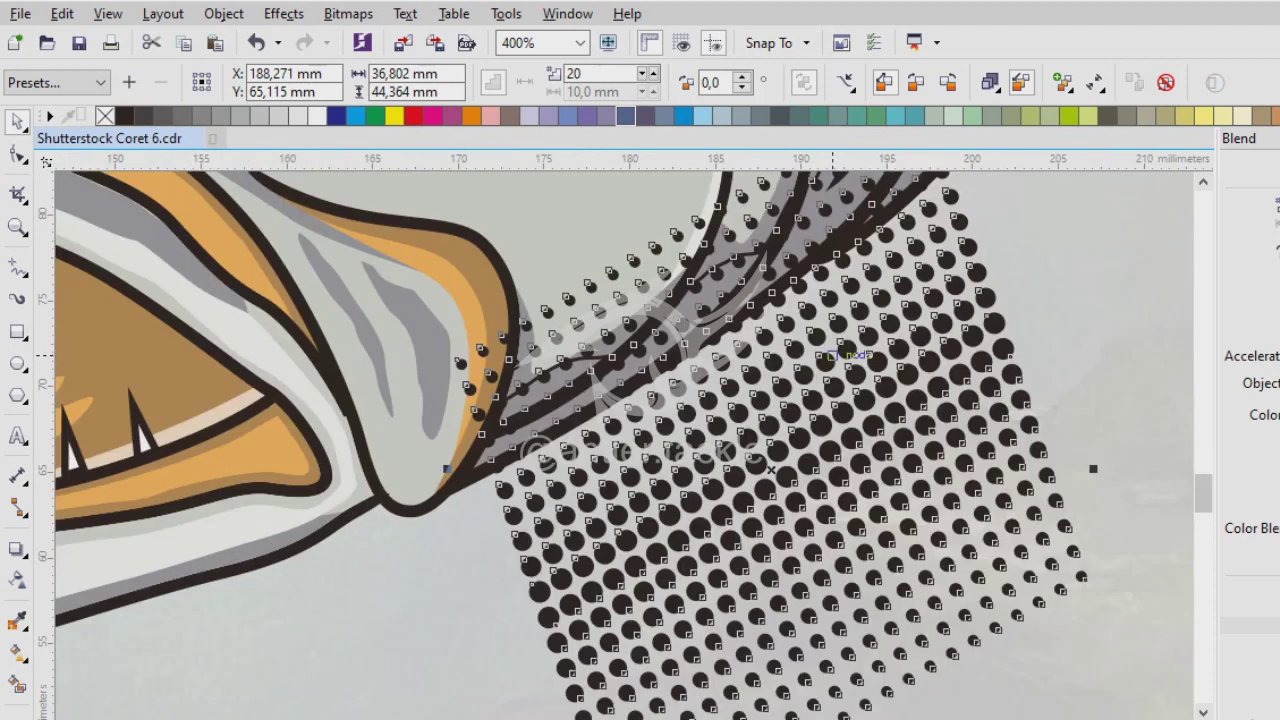
drag(736, 388, 630, 460)
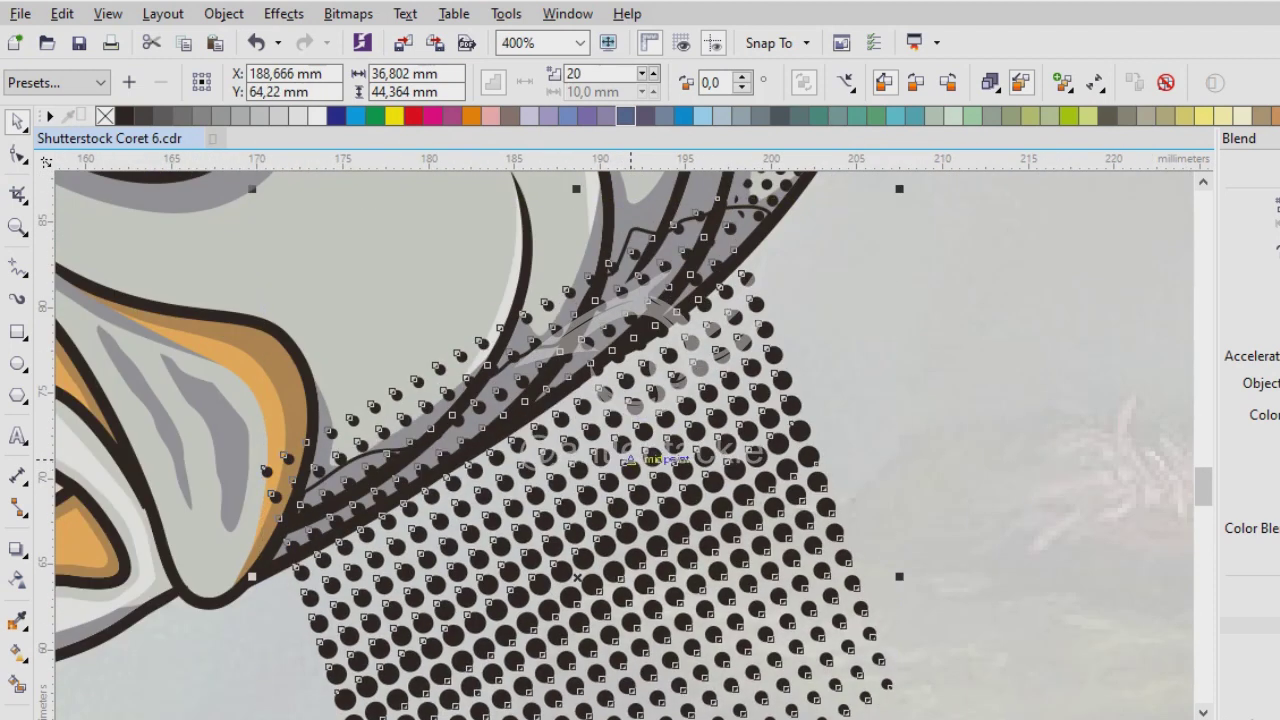
Clip the dot grid to the wavy gill shape and give the clipped dots the dark fill without an outline.
key(space)
scroll(708, 265, up, 2)
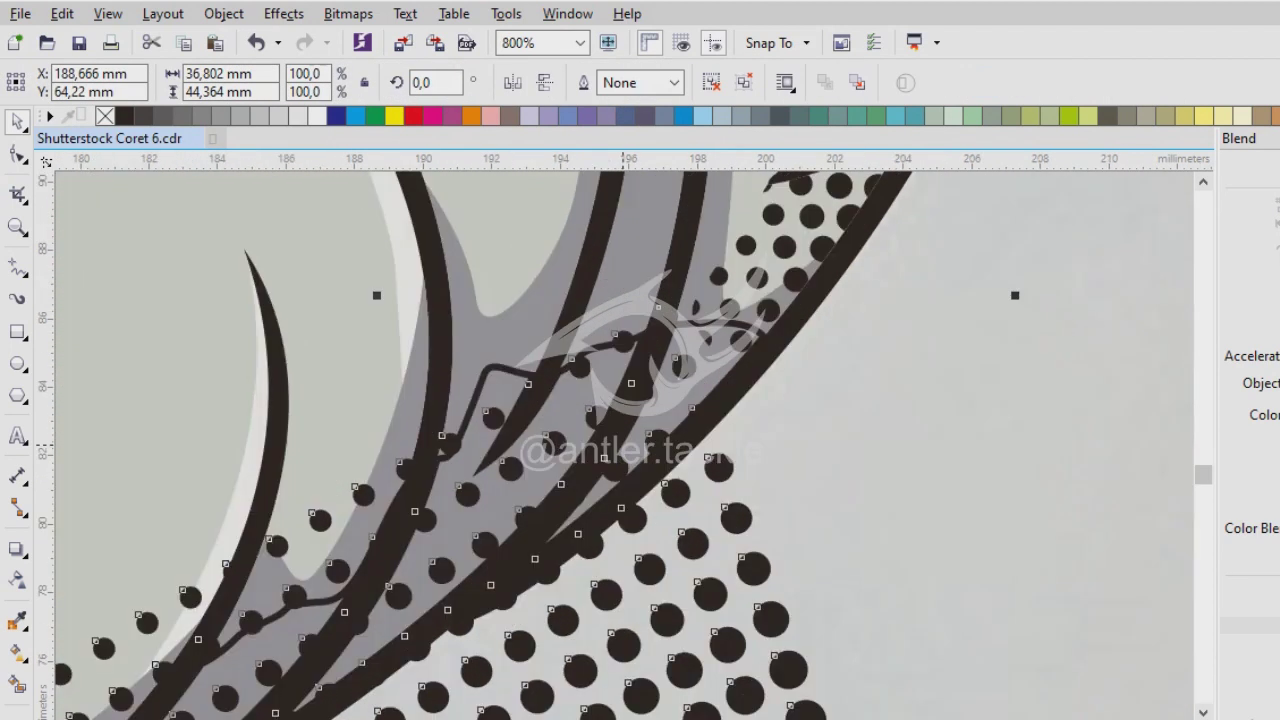
click(212, 475)
click(790, 531)
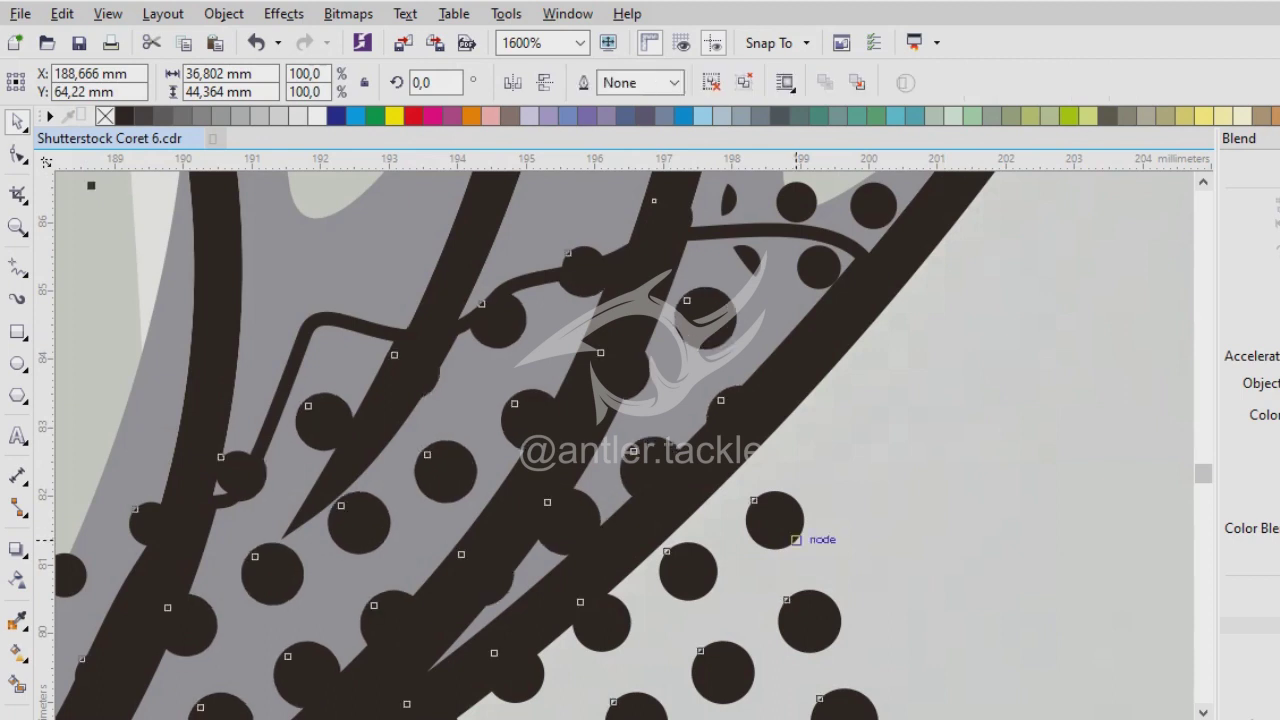
key(Escape)
key(ctrl+z)
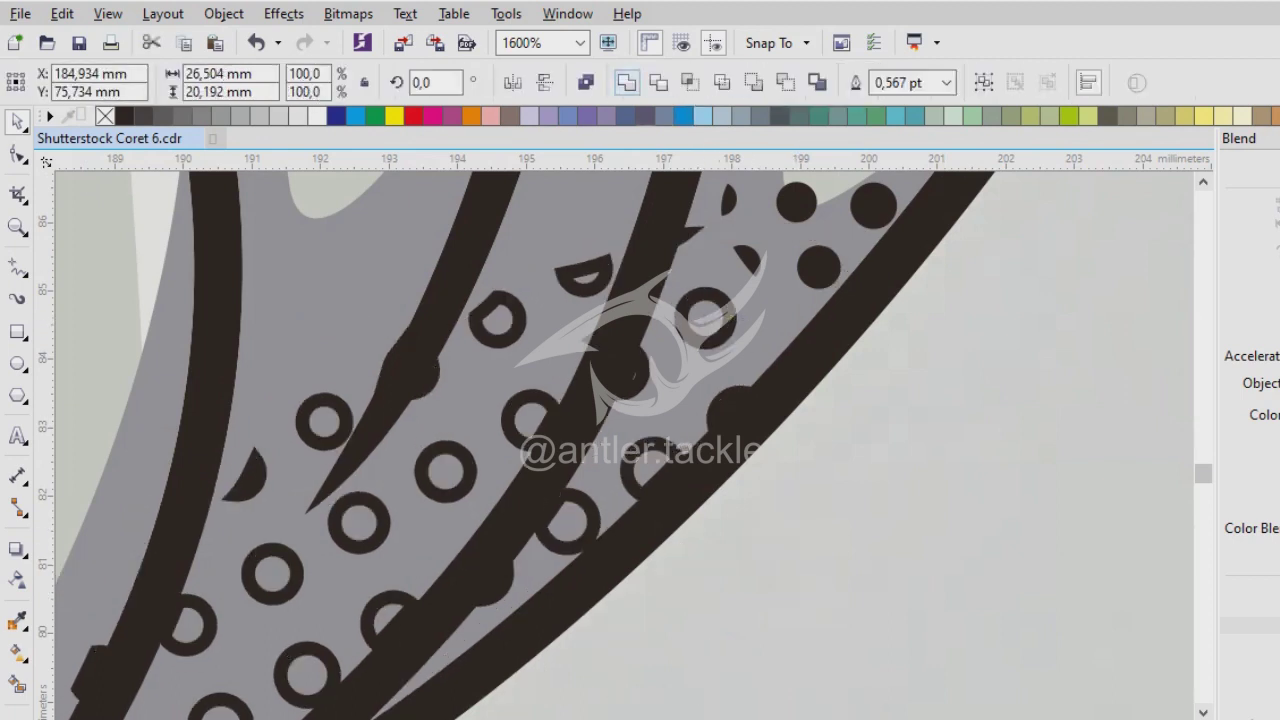
key(ctrl+z)
scroll(596, 420, down, 3)
key(Escape)
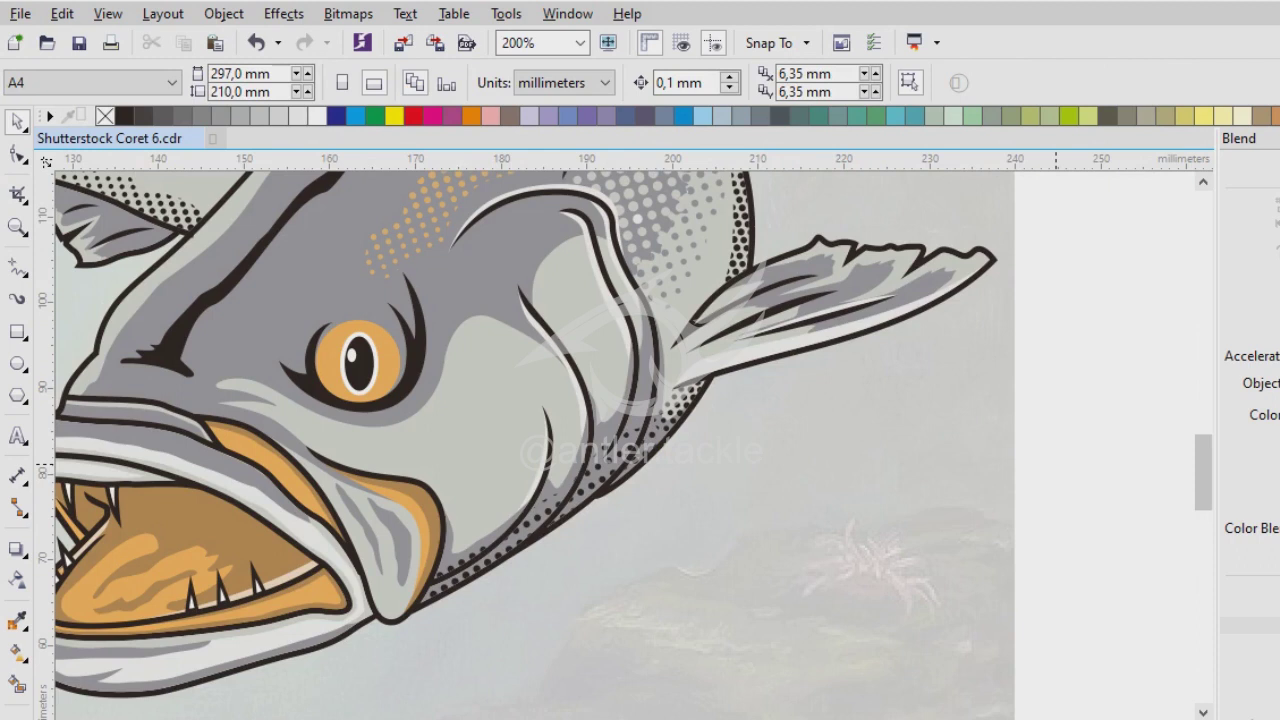
Draw an upright ellipse about 1.3 mm by 2.4 mm on the tail base, filled dark with no outline.
scroll(561, 430, down, 1)
scroll(410, 415, up, 1)
scroll(626, 445, down, 1)
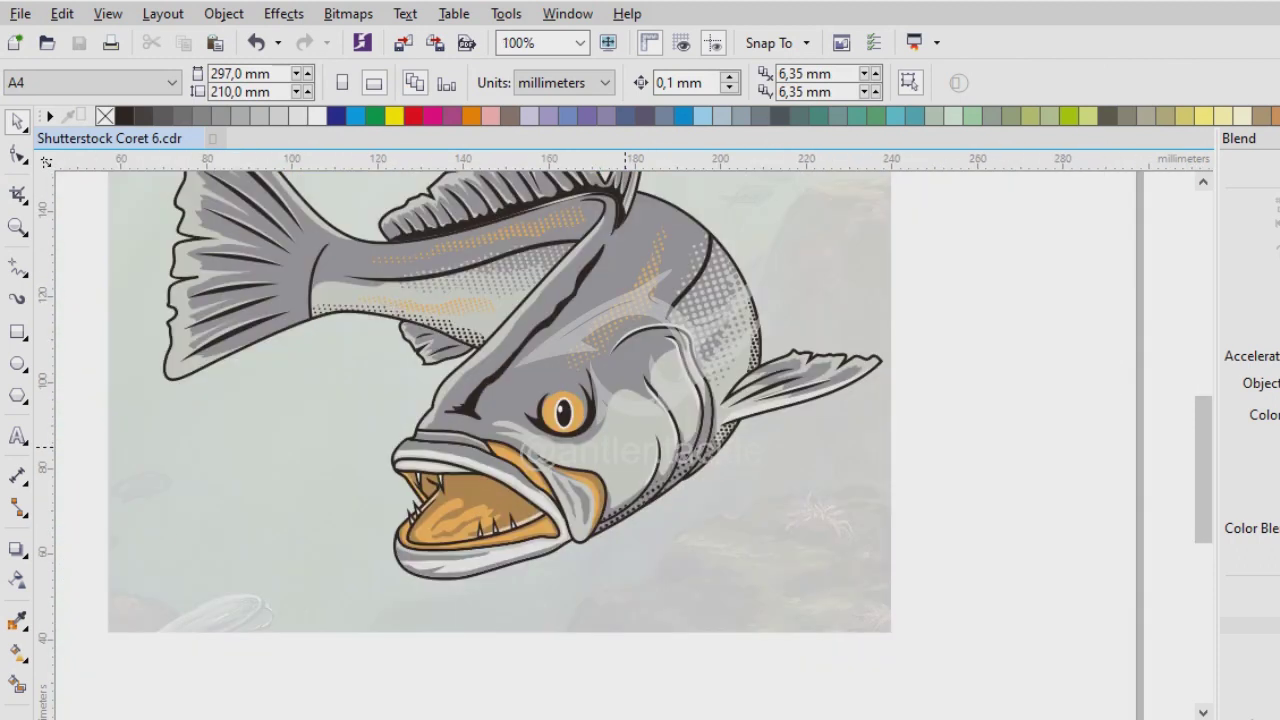
scroll(533, 404, down, 1)
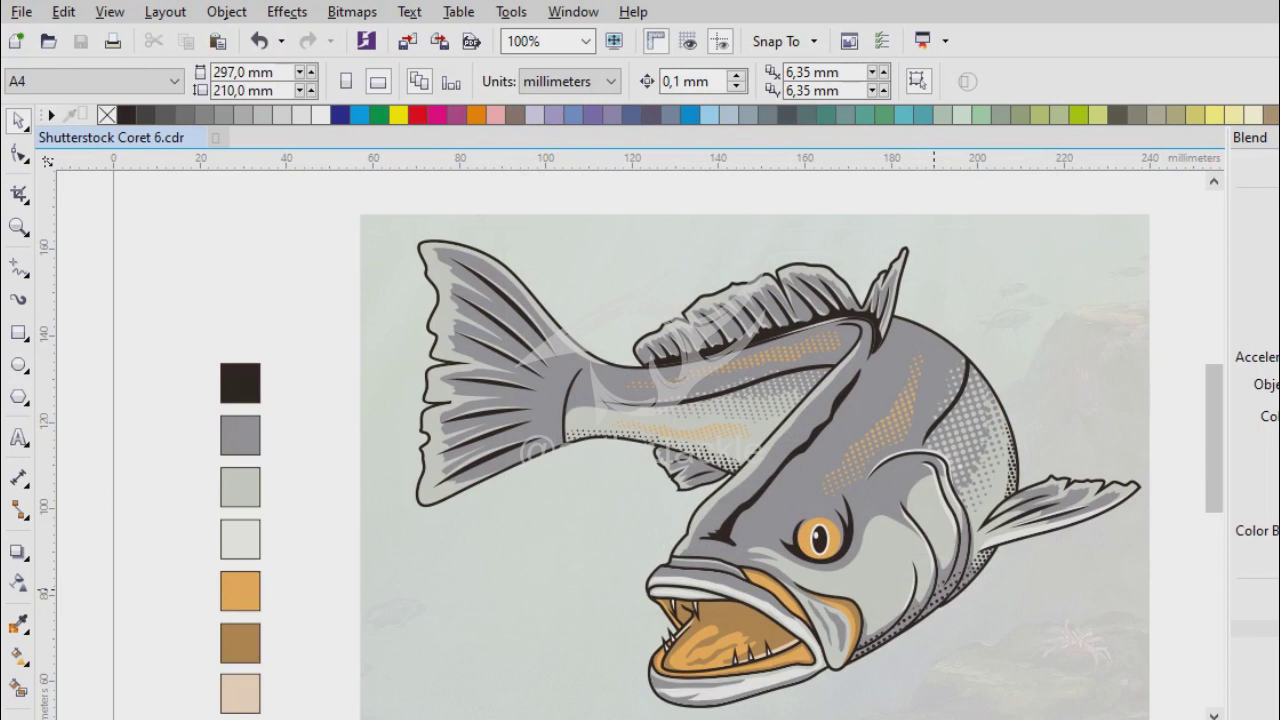
key(F7)
scroll(657, 423, up, 3)
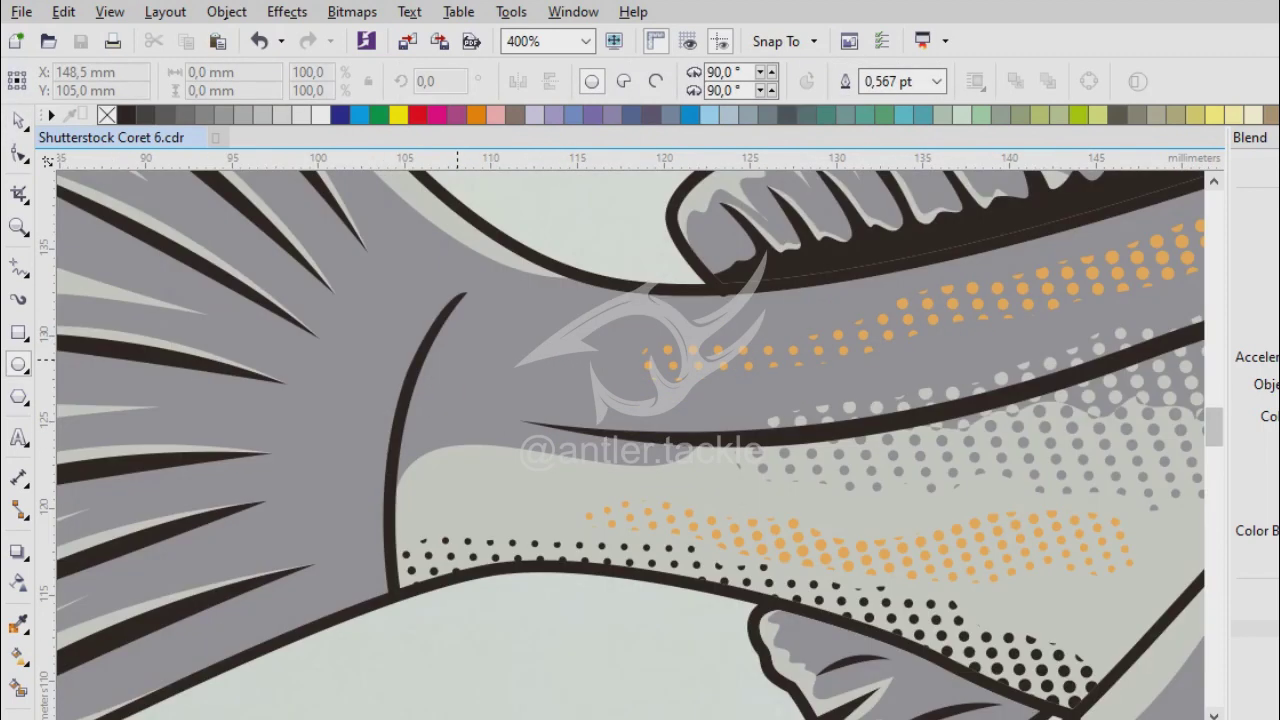
drag(480, 396, 476, 399)
scroll(320, 330, up, 2)
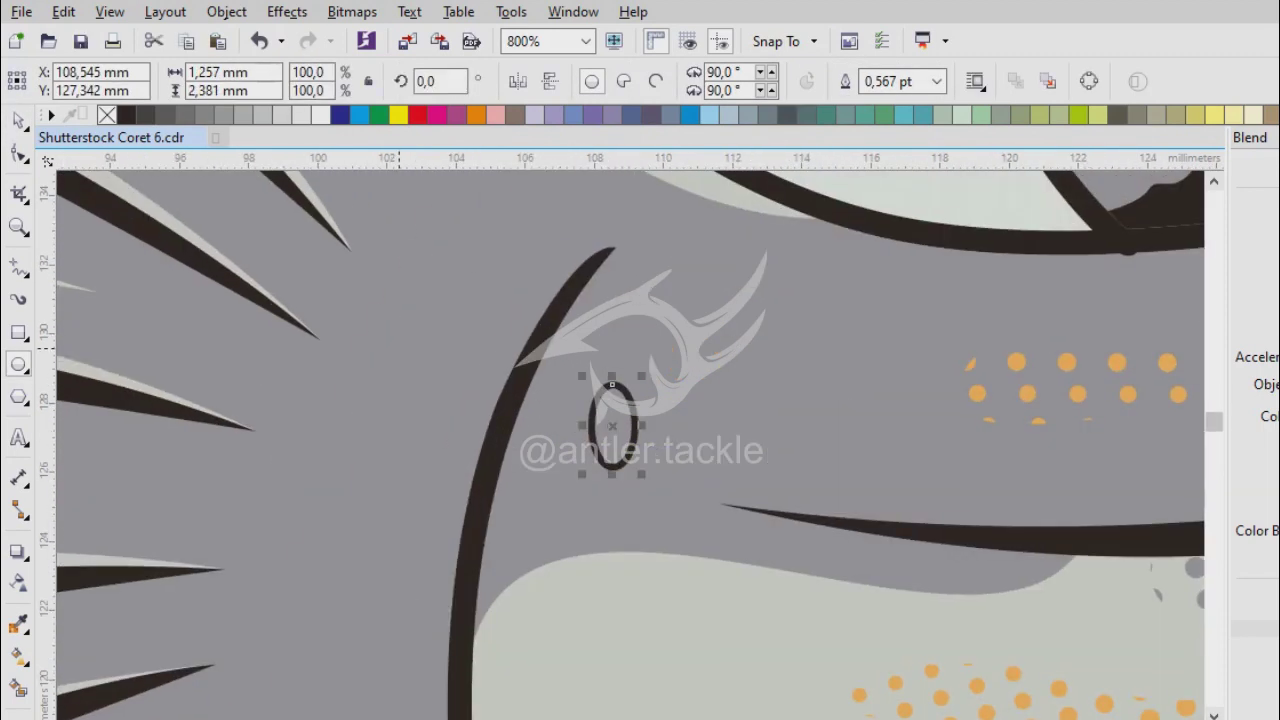
click(124, 115)
right_click(107, 115)
Tilt the dark ellipse to about 348° and shrink it to about 84 percent.
key(space)
scroll(612, 425, up, 1)
click(612, 425)
drag(641, 377, 648, 392)
Scatter copies of the tilted spot along the tail stalk, the upper orange dot band and the grey halftone.
drag(595, 485, 781, 462)
scroll(609, 486, down, 1)
scroll(771, 337, down, 1)
drag(824, 600, 693, 492)
scroll(824, 600, down, 1)
scroll(634, 470, up, 1)
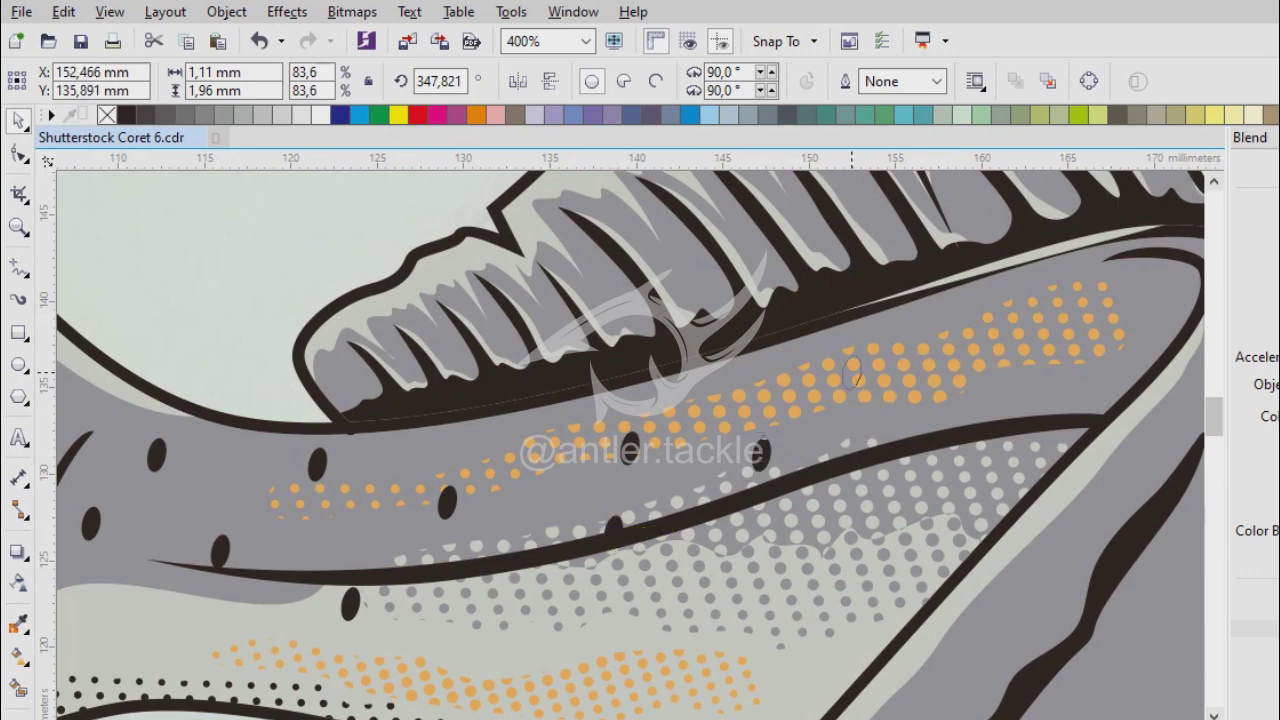
scroll(586, 443, up, 2)
drag(988, 478, 820, 330)
scroll(820, 330, down, 1)
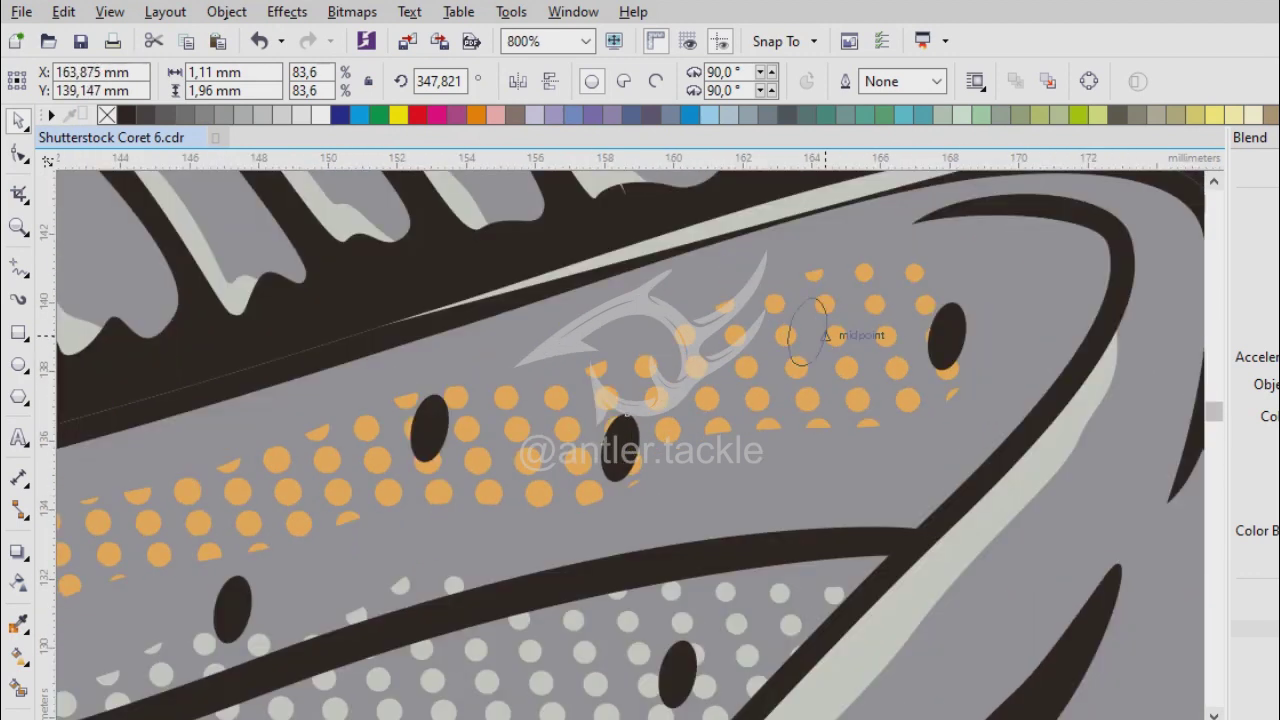
Shrink a copy of the spot to about 0.8 mm by 1.4 mm and scatter small spots between the larger ones on the rear body.
scroll(820, 330, up, 1)
mouse_move(651, 366)
mouse_down()
mouse_move(614, 397)
mouse_move(649, 367)
mouse_move(640, 375)
mouse_up()
scroll(609, 430, up, 1)
scroll(627, 462, down, 2)
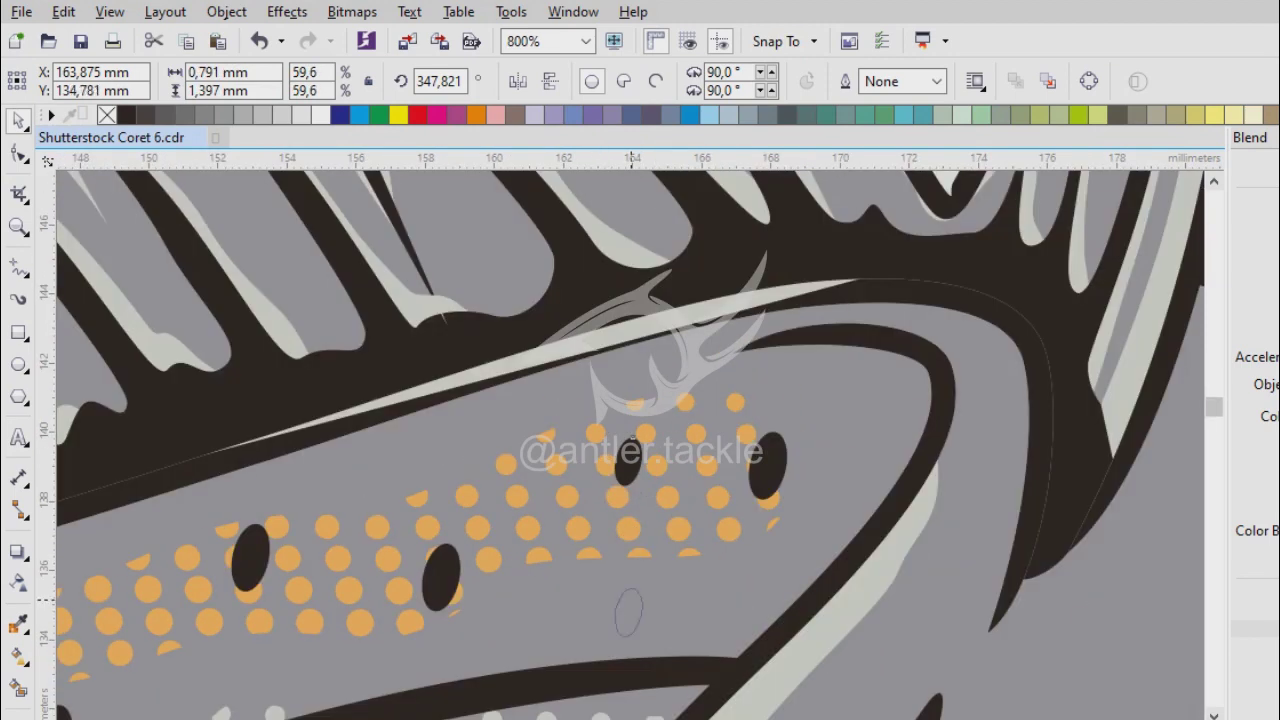
scroll(630, 608, down, 1)
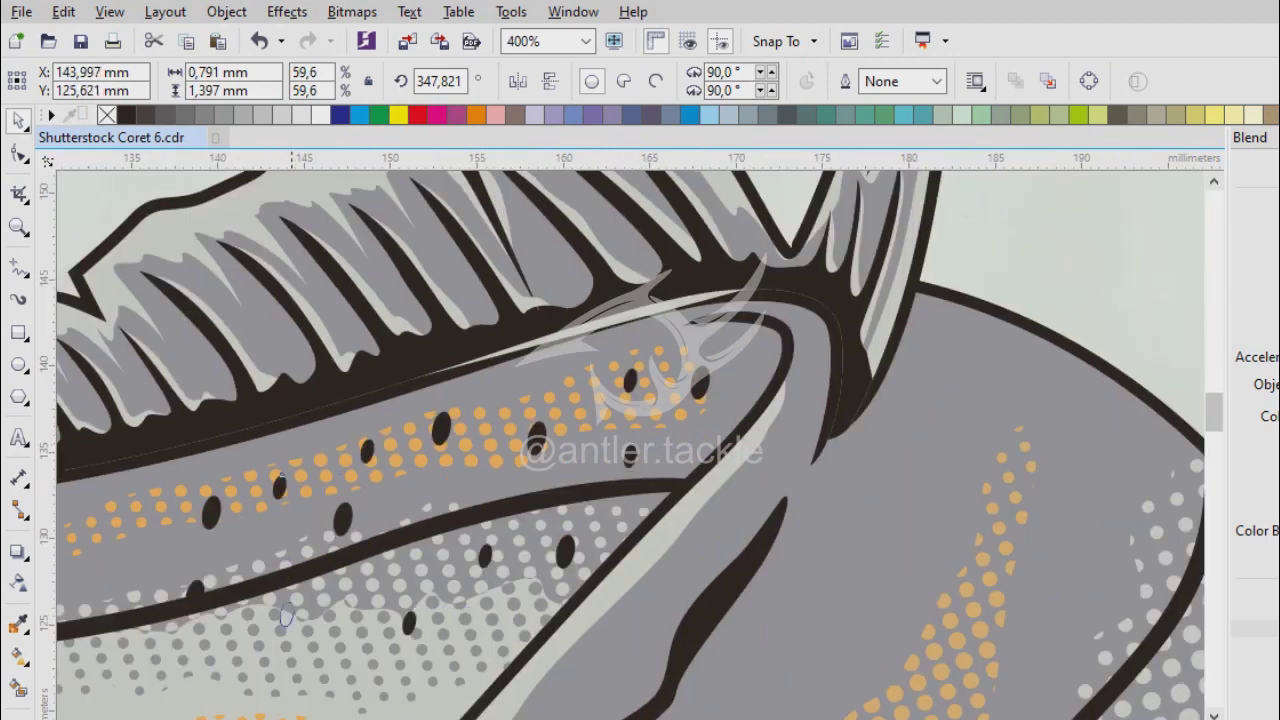
drag(285, 617, 704, 463)
key(ctrl+z)
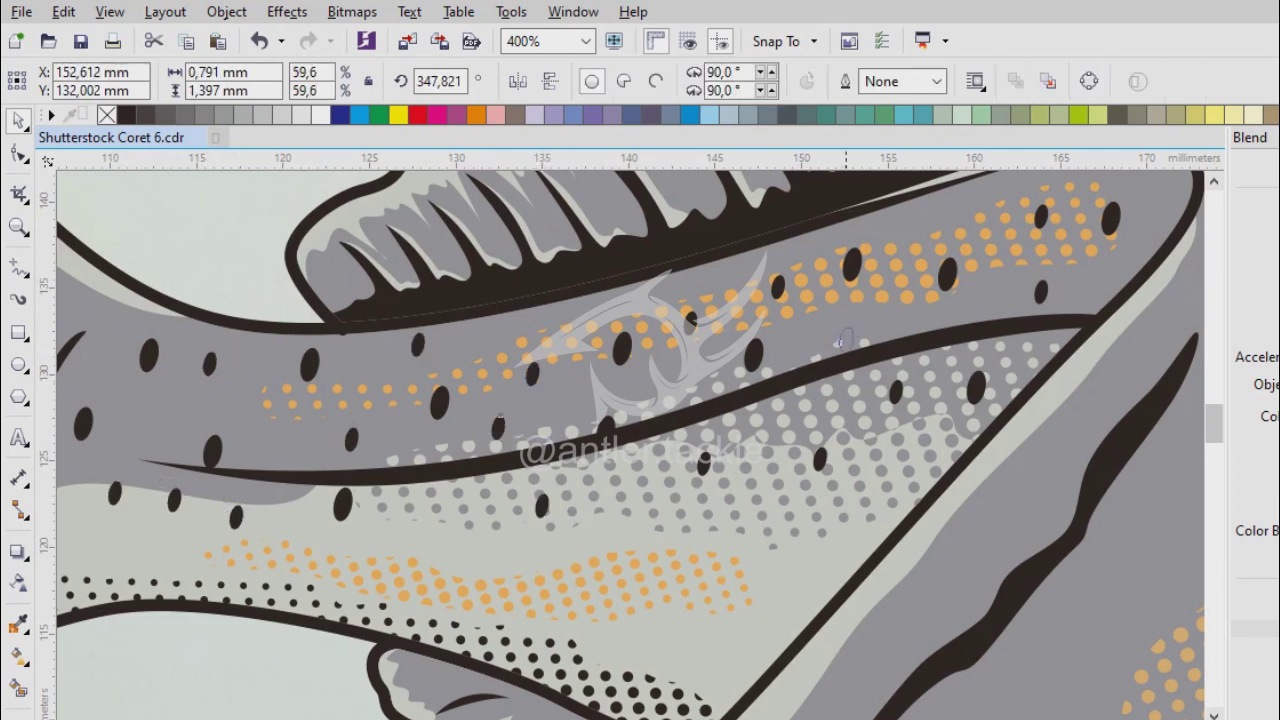
scroll(650, 493, down, 2)
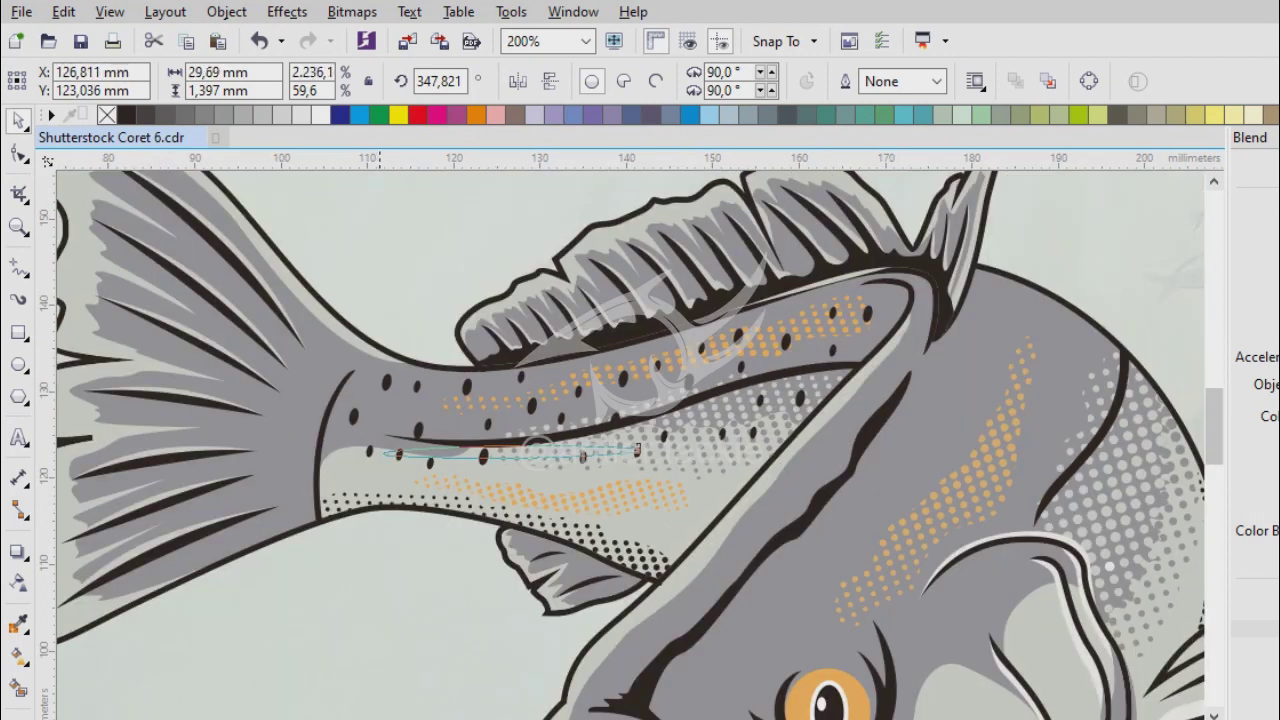
scroll(307, 368, up, 2)
drag(614, 366, 766, 366)
scroll(616, 480, down, 1)
Place large and small dark spots on the inner tail fin beside the curved tail base line.
scroll(616, 480, down, 1)
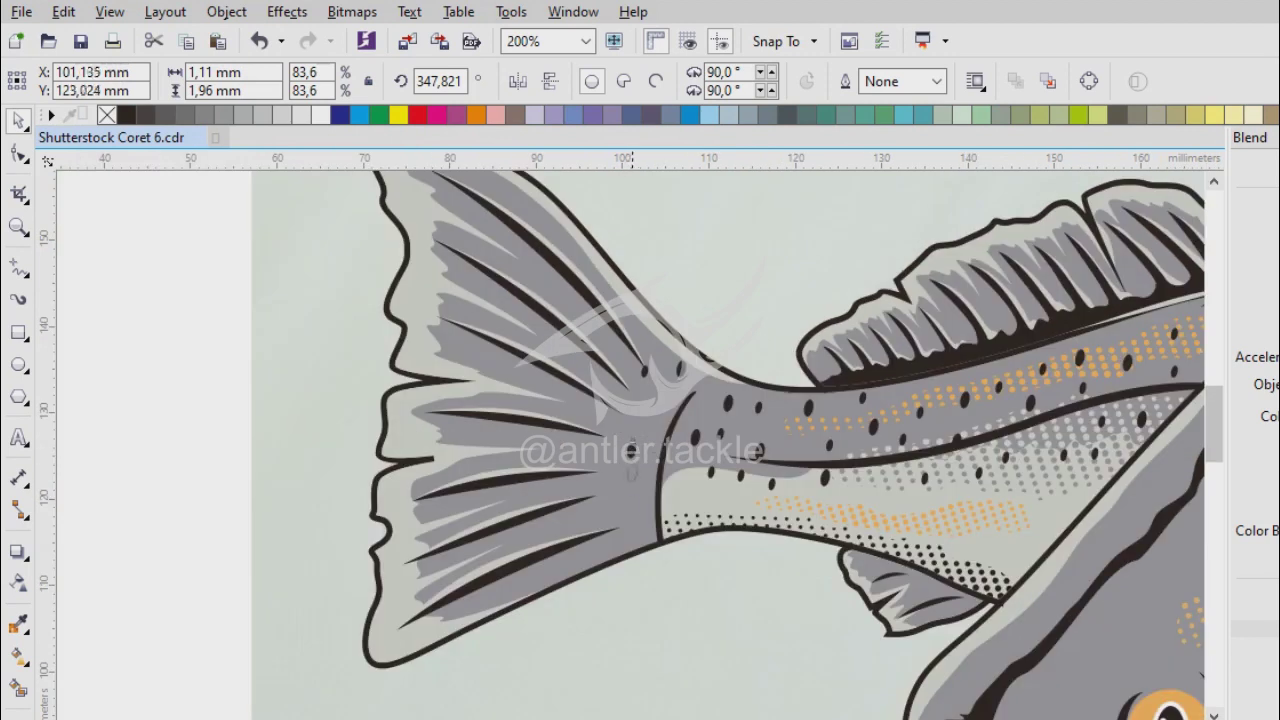
scroll(755, 365, up, 1)
click(753, 368)
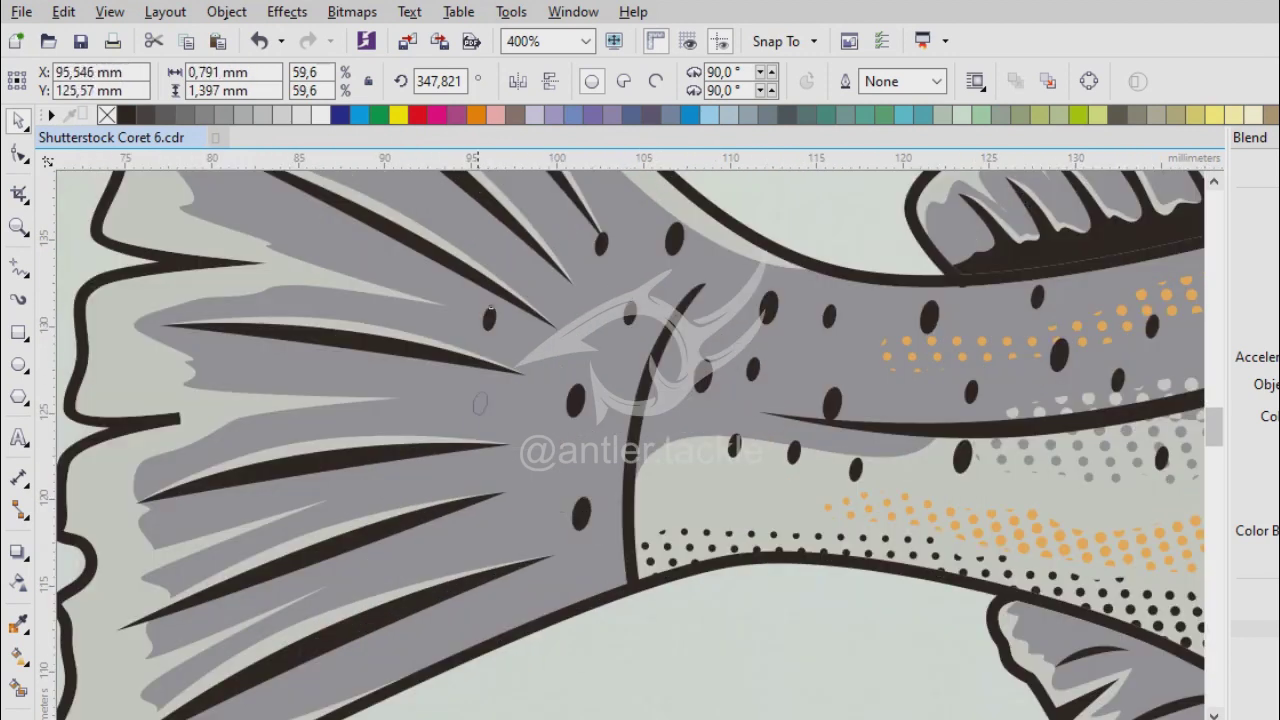
Rotate a small spot to about 35° and place copies on the first section of the dorsal fin.
scroll(560, 470, down, 1)
drag(547, 478, 523, 353)
scroll(600, 400, up, 2)
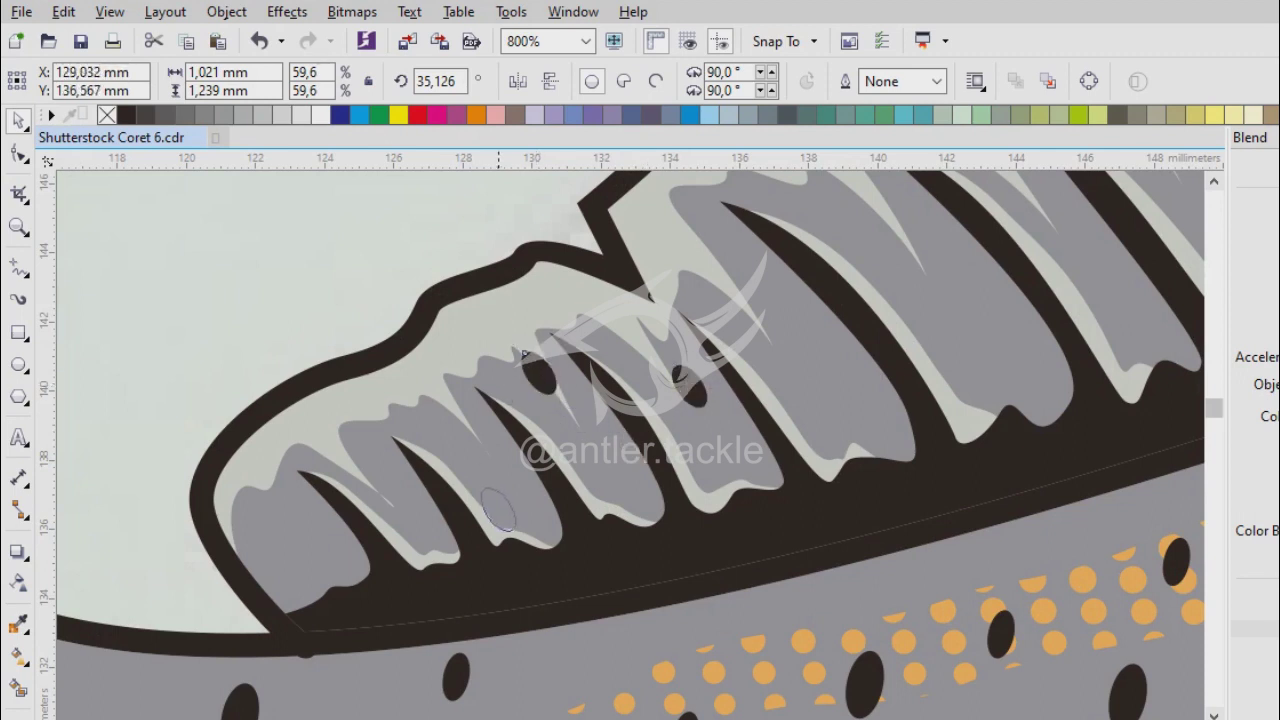
drag(312, 557, 310, 556)
Rotate a large spot to match the dorsal fin rays and spread copies over the fin's middle section.
click(834, 424)
click(834, 424)
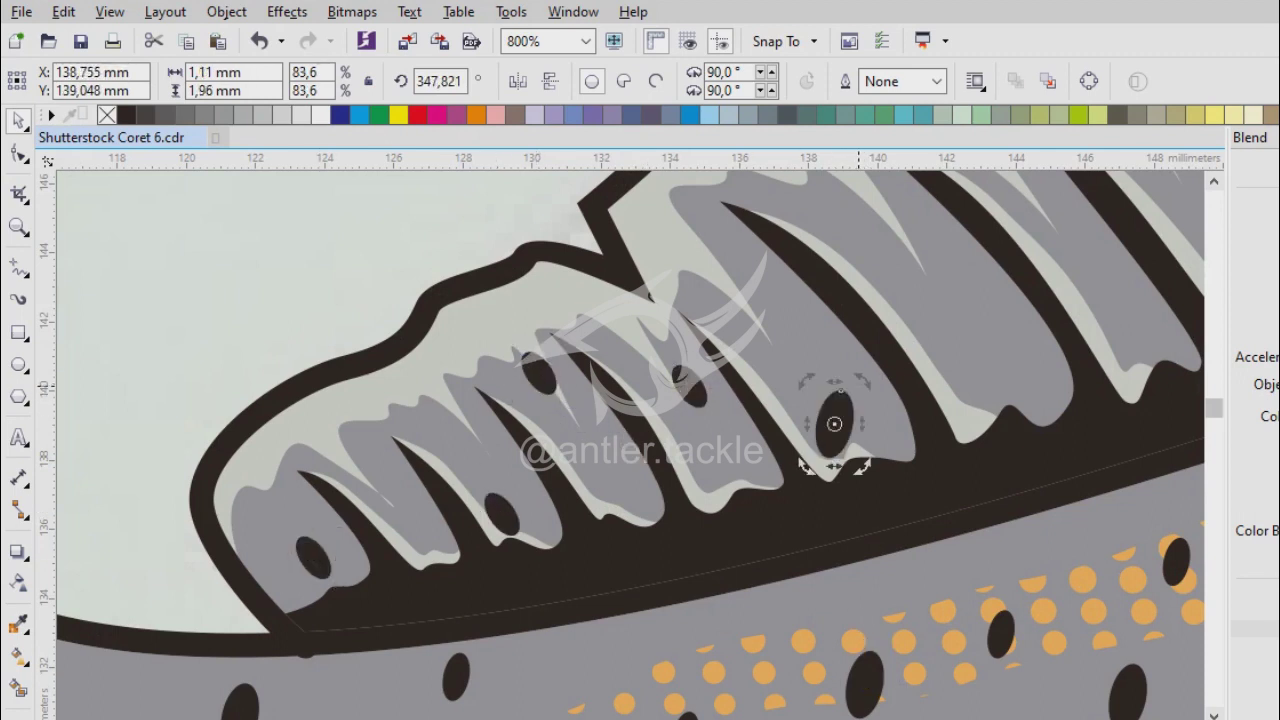
drag(834, 424, 943, 409)
scroll(642, 510, down, 1)
scroll(874, 299, up, 1)
Distribute copies of the tilted small spot among the large ones along the middle and rear dorsal fin.
click(264, 580)
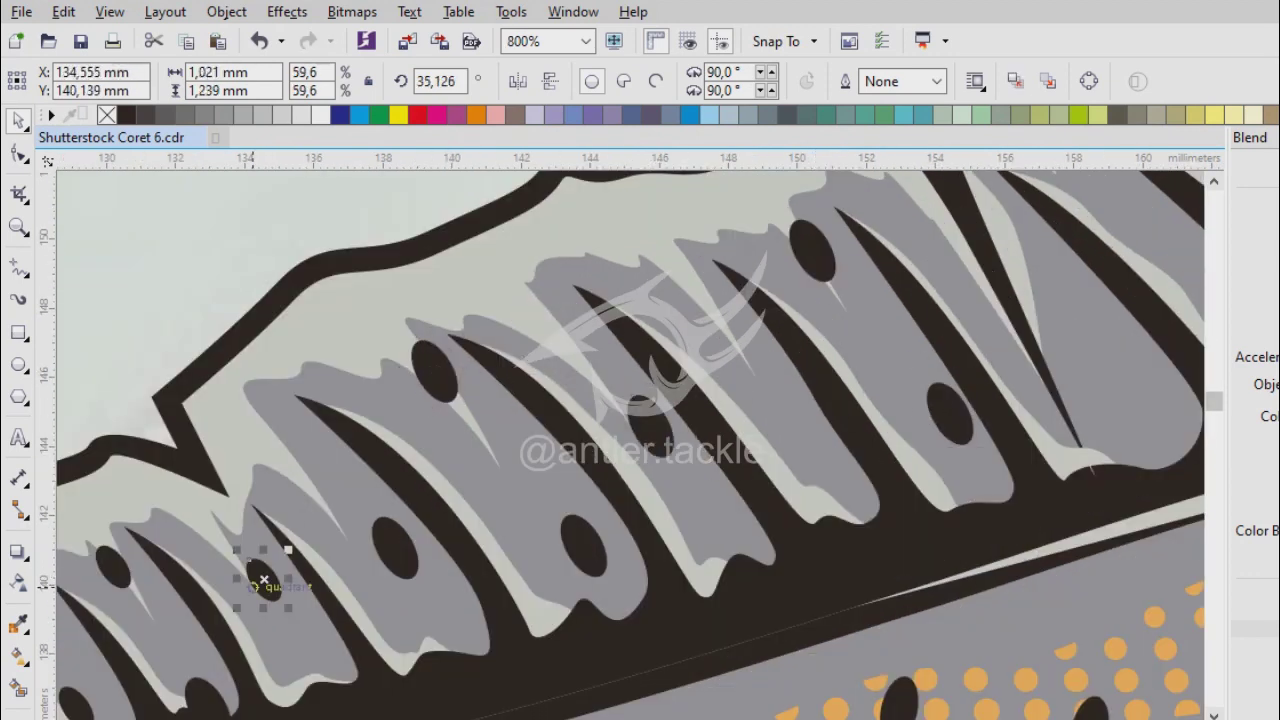
scroll(1088, 360, down, 1)
drag(1088, 360, 461, 452)
scroll(671, 363, up, 1)
drag(863, 302, 625, 468)
scroll(940, 553, down, 1)
scroll(896, 407, up, 2)
drag(686, 398, 511, 463)
scroll(709, 477, down, 1)
scroll(716, 318, down, 1)
Rotate a small spot to follow the upright rear dorsal spine and place it there.
scroll(884, 504, up, 2)
click(662, 484)
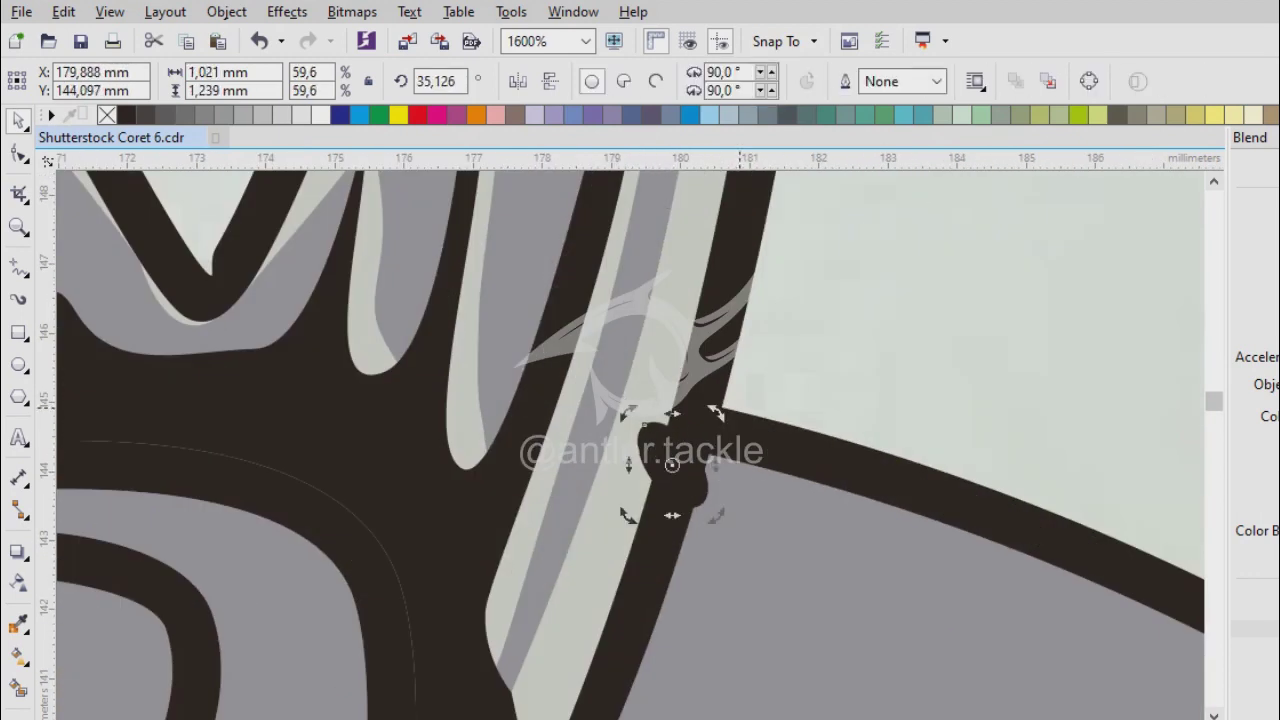
drag(708, 410, 708, 521)
scroll(559, 301, down, 1)
drag(598, 370, 465, 438)
scroll(631, 447, down, 2)
Rotate a large spot to about 28° and place copies on the back and over the halftone behind the gill cover.
scroll(824, 541, up, 1)
click(775, 526)
scroll(775, 526, up, 1)
scroll(620, 421, up, 1)
drag(620, 421, 630, 455)
scroll(630, 455, down, 1)
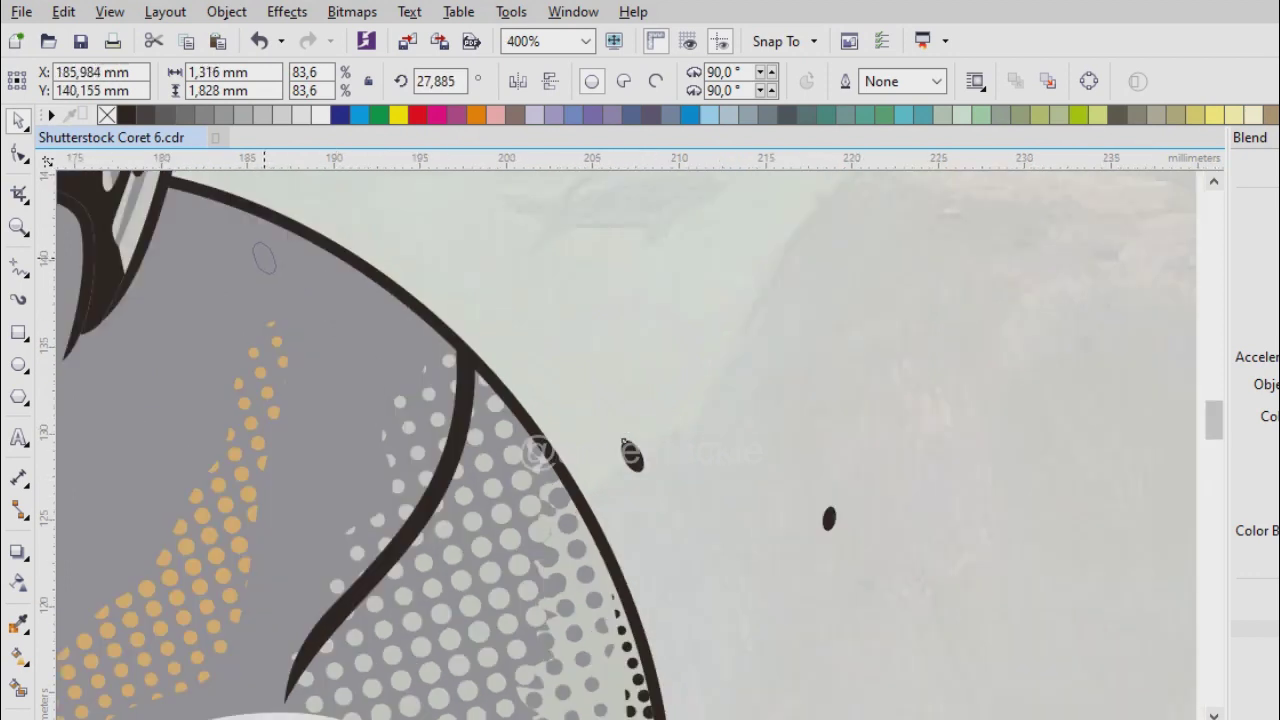
scroll(624, 443, down, 2)
scroll(496, 425, up, 2)
drag(764, 400, 600, 500)
scroll(929, 449, down, 1)
scroll(929, 449, up, 1)
scroll(600, 500, down, 1)
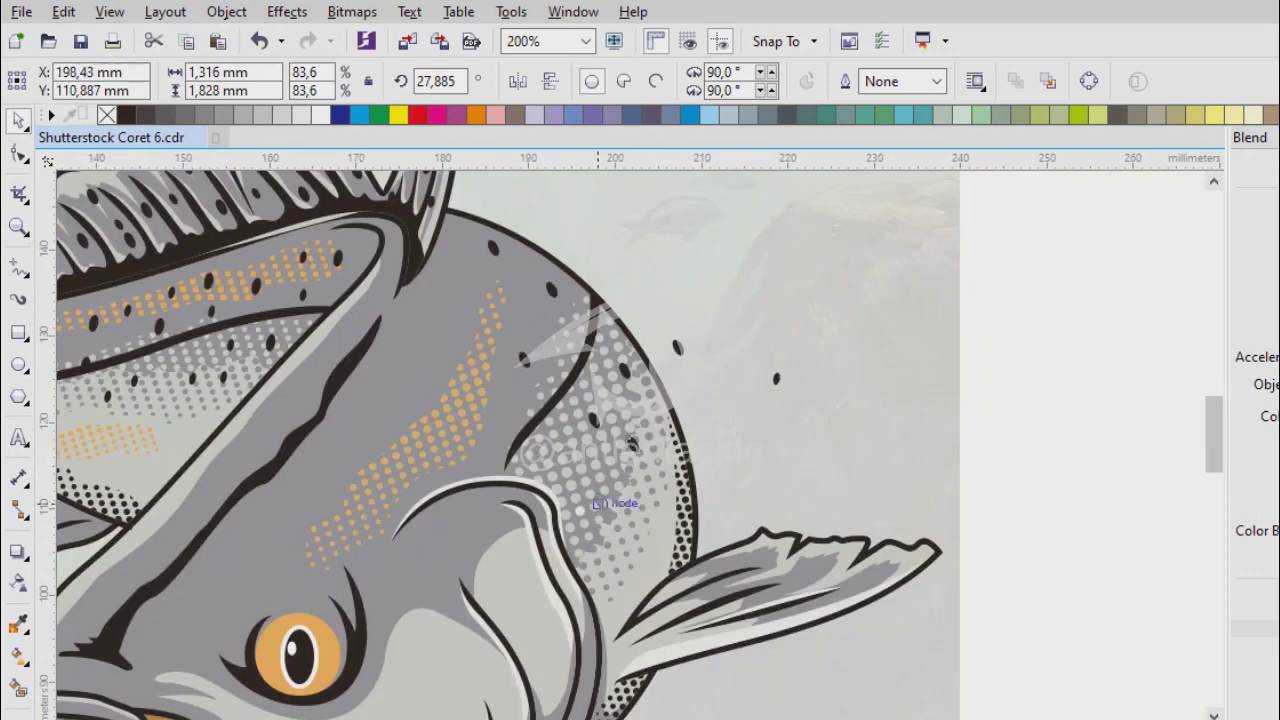
Add large tilted spots along the orange dot band above the eye.
click(462, 360)
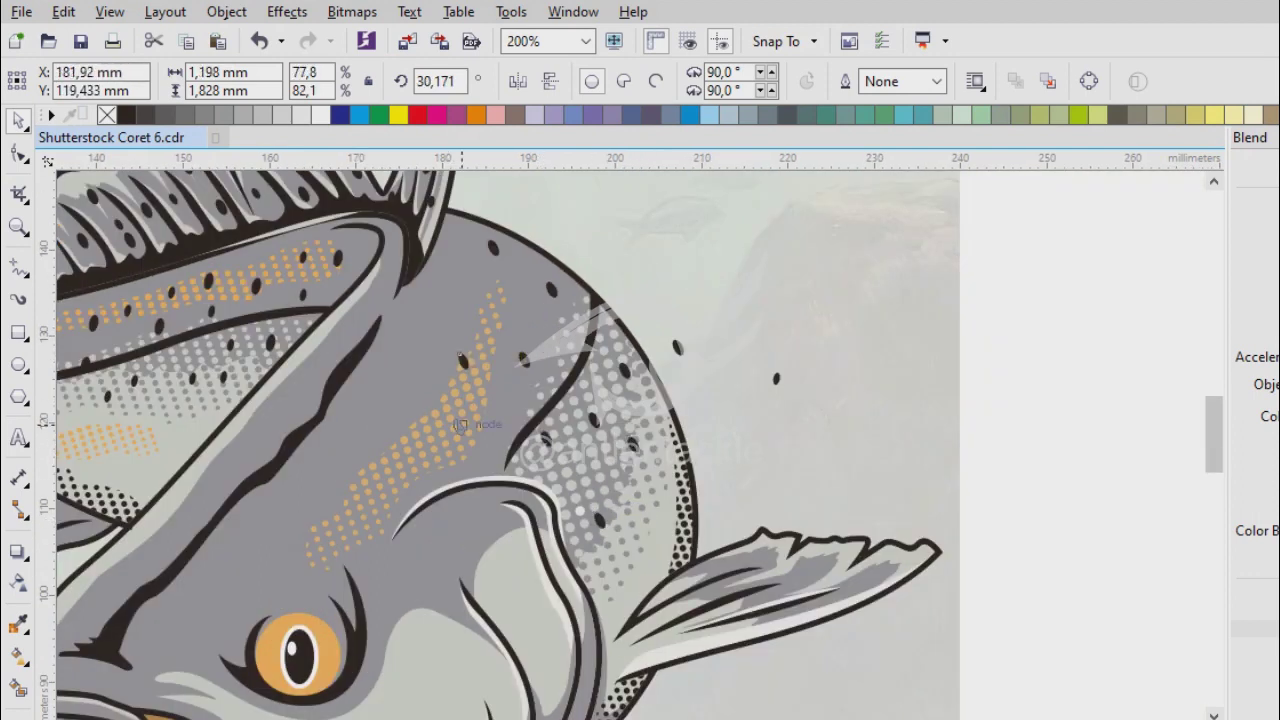
drag(364, 468, 522, 602)
scroll(500, 580, up, 1)
scroll(522, 602, down, 1)
scroll(570, 498, up, 1)
Place smaller tilted spots between the large ones on the upper back and the halftone area.
drag(570, 498, 825, 274)
scroll(825, 274, up, 1)
scroll(620, 448, down, 2)
drag(625, 446, 500, 494)
scroll(580, 452, up, 2)
scroll(580, 452, up, 1)
scroll(707, 453, down, 1)
scroll(707, 453, down, 1)
scroll(672, 450, down, 1)
drag(670, 575, 678, 308)
scroll(672, 450, up, 2)
drag(757, 288, 628, 450)
scroll(734, 537, down, 1)
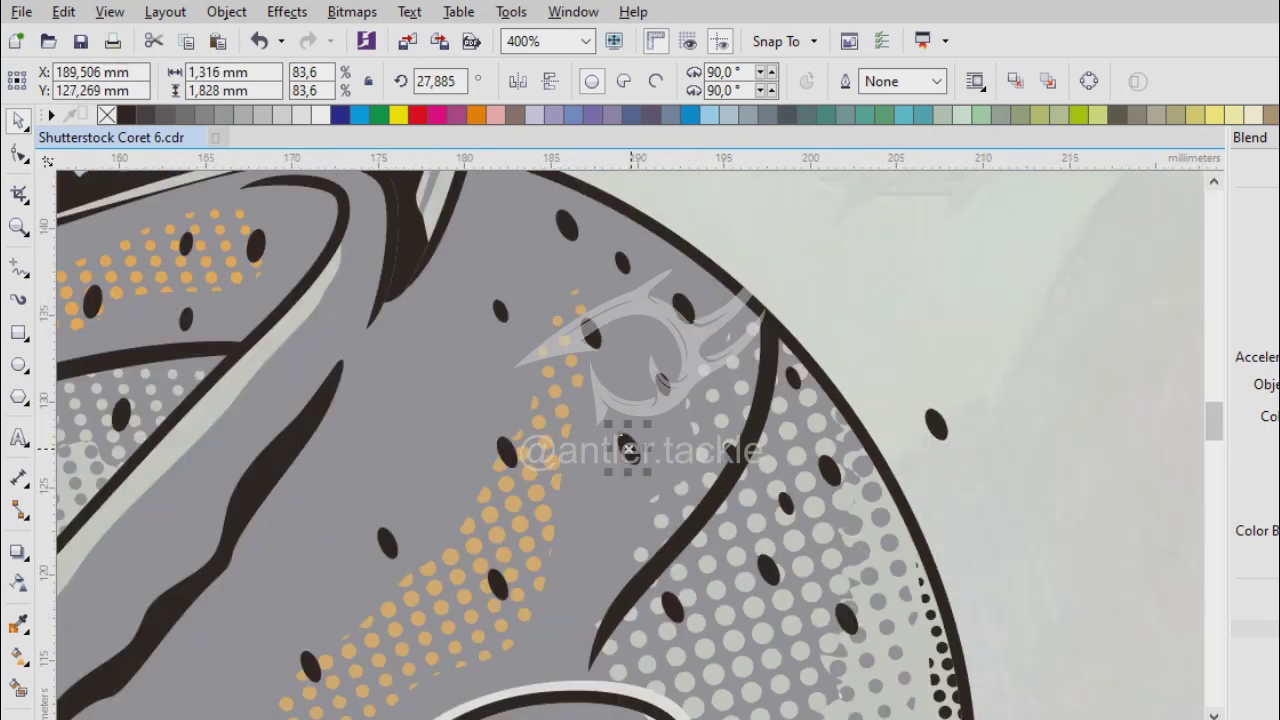
Fill the remaining gaps with small spots about 0.9 mm by 1.3 mm, down to the halftone beside the gill cover.
drag(636, 549, 668, 330)
scroll(794, 651, up, 1)
scroll(494, 440, down, 2)
scroll(500, 340, up, 2)
scroll(741, 311, down, 1)
scroll(700, 630, down, 1)
scroll(607, 520, up, 1)
scroll(700, 594, down, 1)
scroll(628, 450, up, 1)
scroll(563, 222, down, 1)
scroll(660, 330, up, 1)
scroll(668, 330, down, 1)
scroll(680, 320, up, 2)
scroll(690, 310, up, 1)
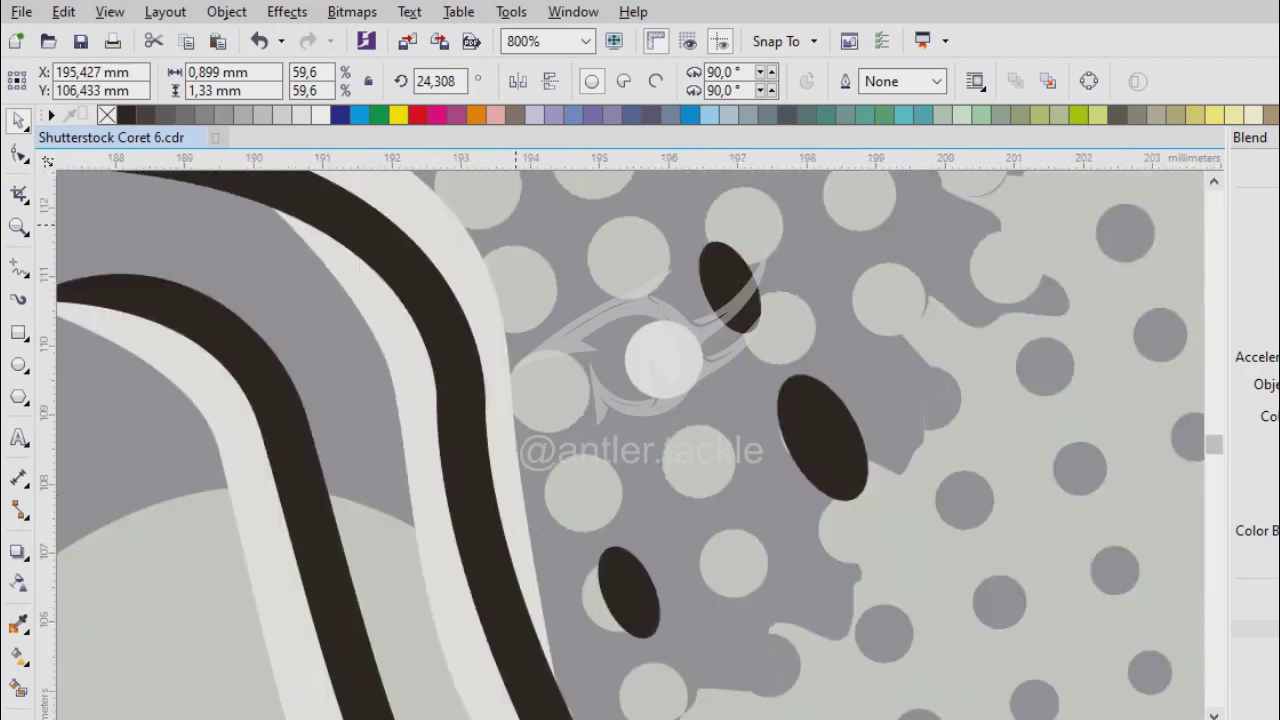
scroll(701, 298, up, 1)
key(i)
key(space)
scroll(701, 298, down, 4)
key(Escape)
scroll(500, 458, down, 1)
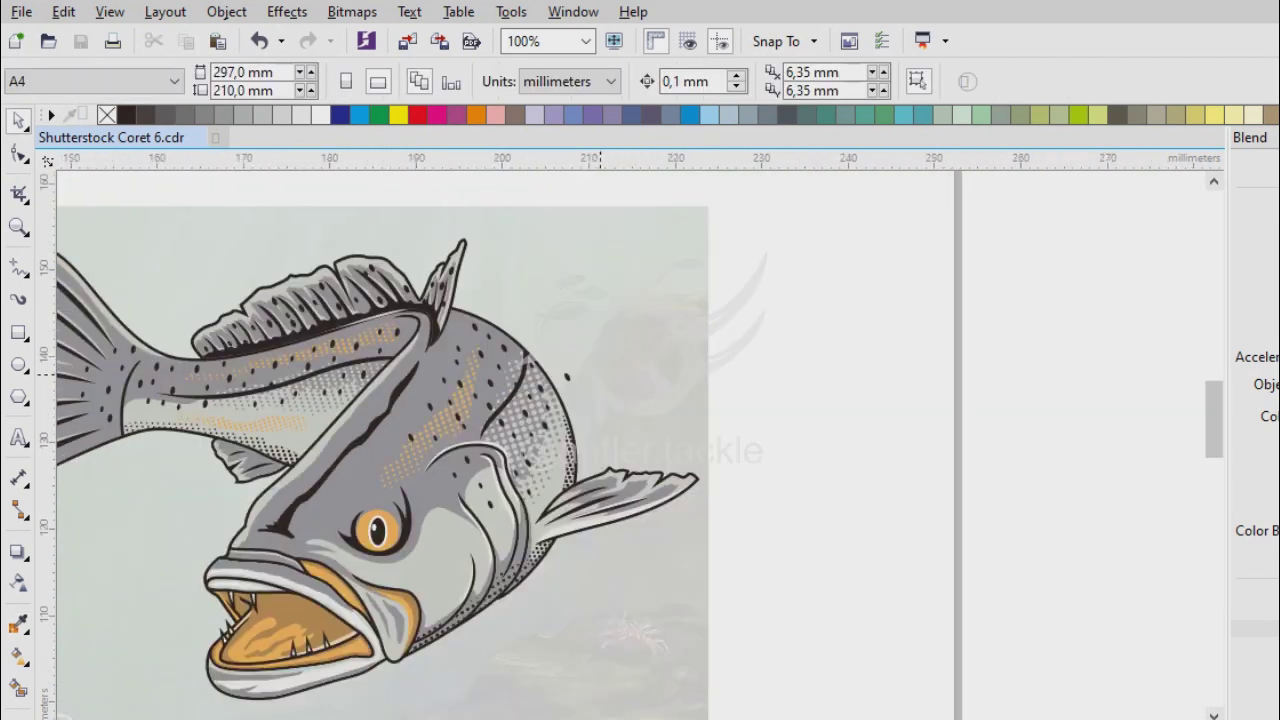
Remove the leftover spot lying outside the fish's back outline.
scroll(500, 458, up, 2)
click(500, 458)
scroll(500, 458, down, 2)
drag(500, 458, 678, 416)
scroll(451, 505, up, 3)
scroll(678, 416, down, 3)
key(Escape)
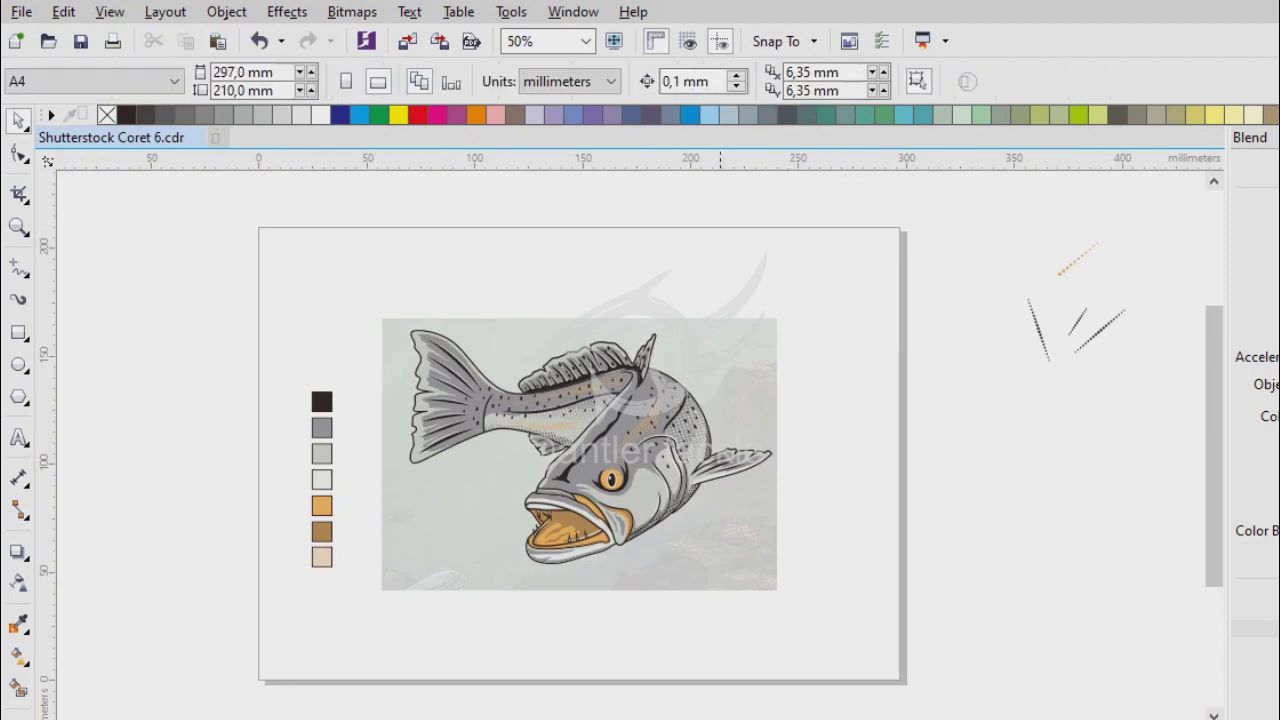
Draw a closed highlight shape about 31 mm by 39 mm along the lower edge of the dark snout-to-back stripe.
scroll(678, 416, up, 1)
scroll(406, 662, up, 1)
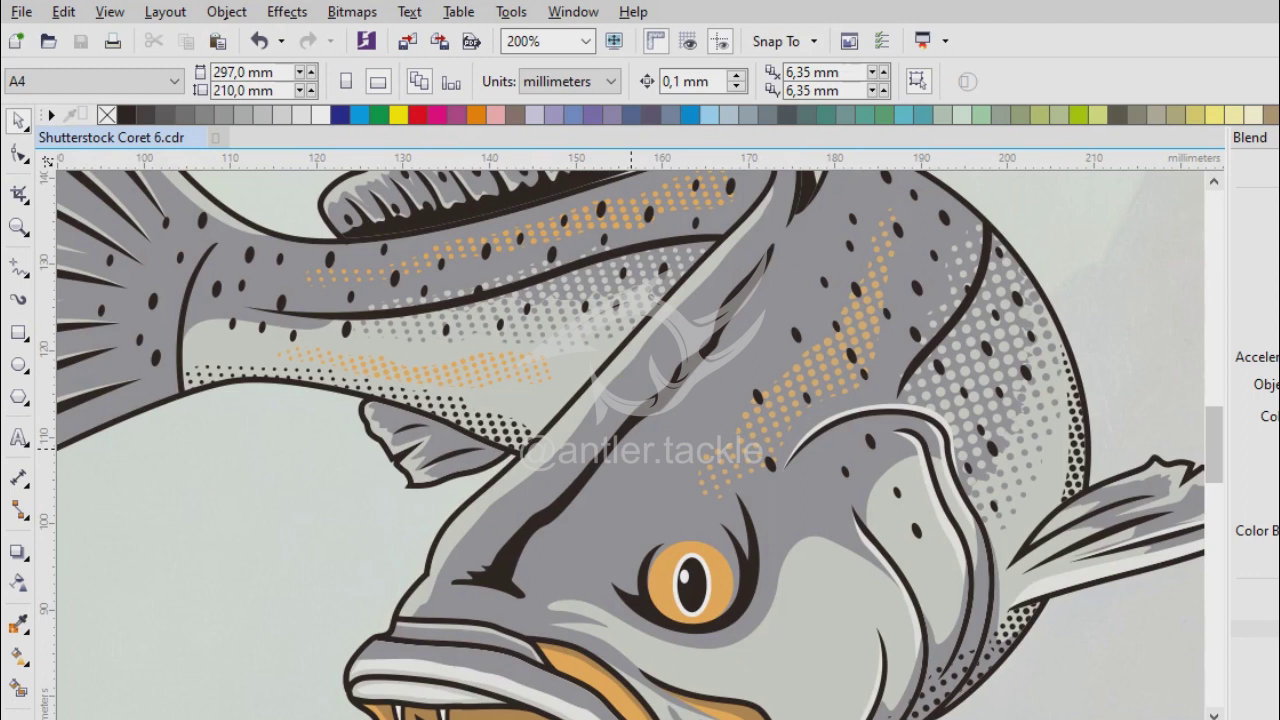
scroll(624, 470, up, 1)
key(F5)
scroll(528, 628, up, 1)
key(F5)
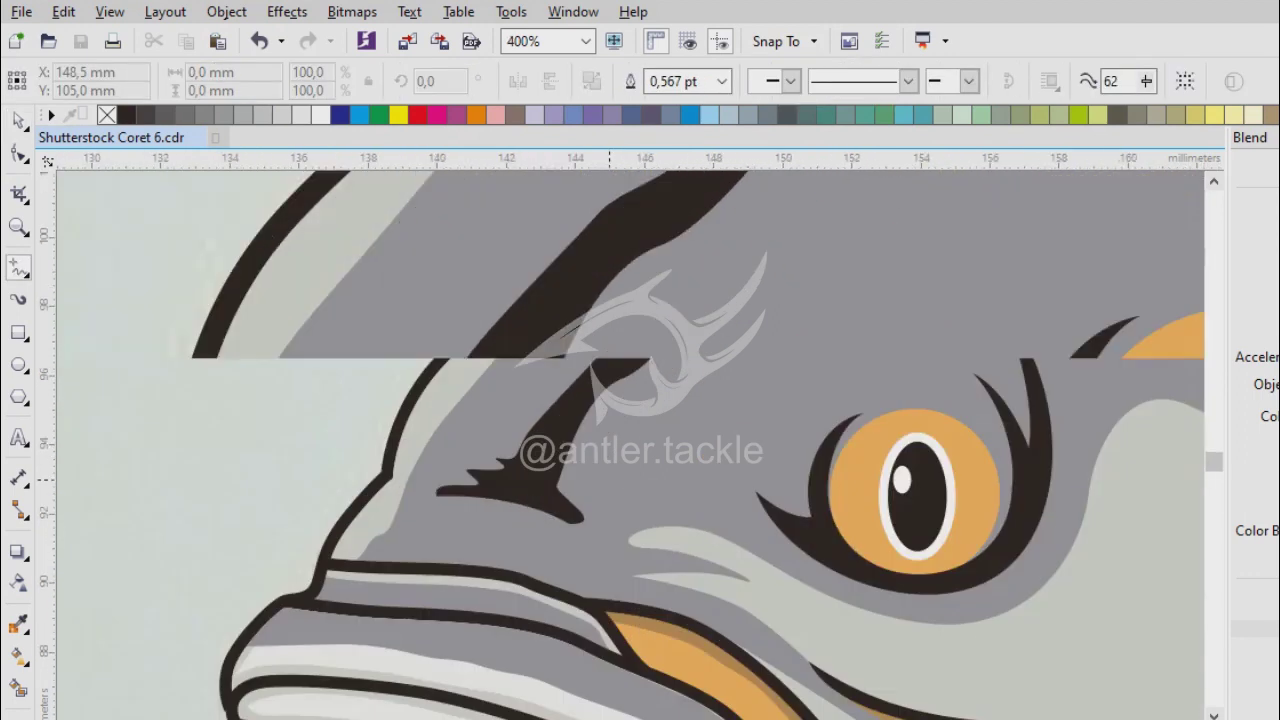
drag(553, 500, 565, 420)
scroll(768, 205, down, 1)
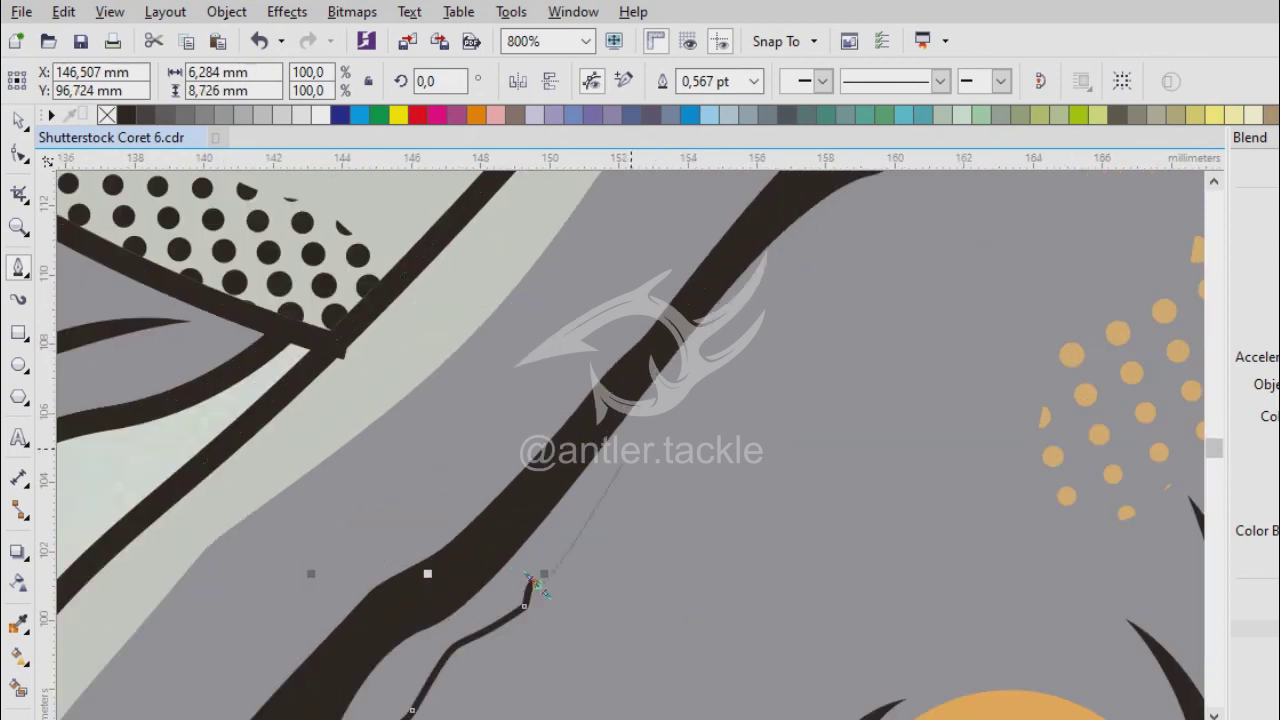
scroll(547, 531, up, 1)
click(500, 560)
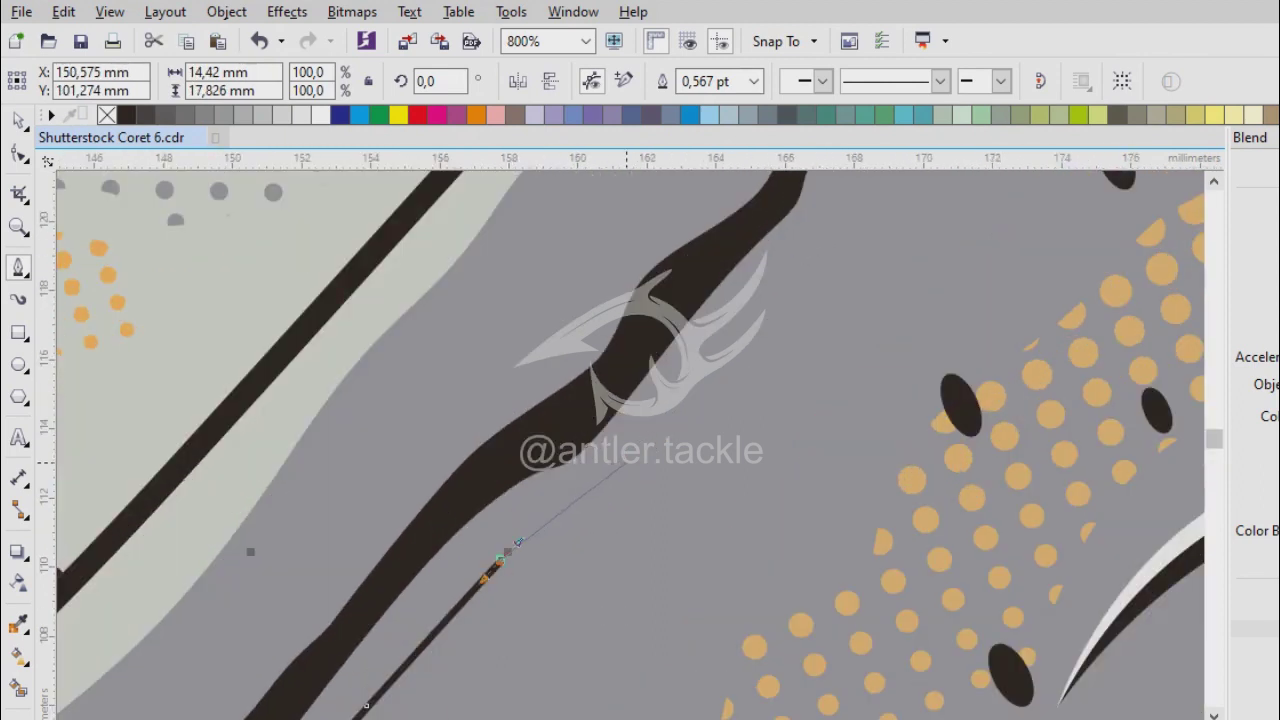
click(518, 541)
click(487, 676)
click(550, 585)
click(660, 423)
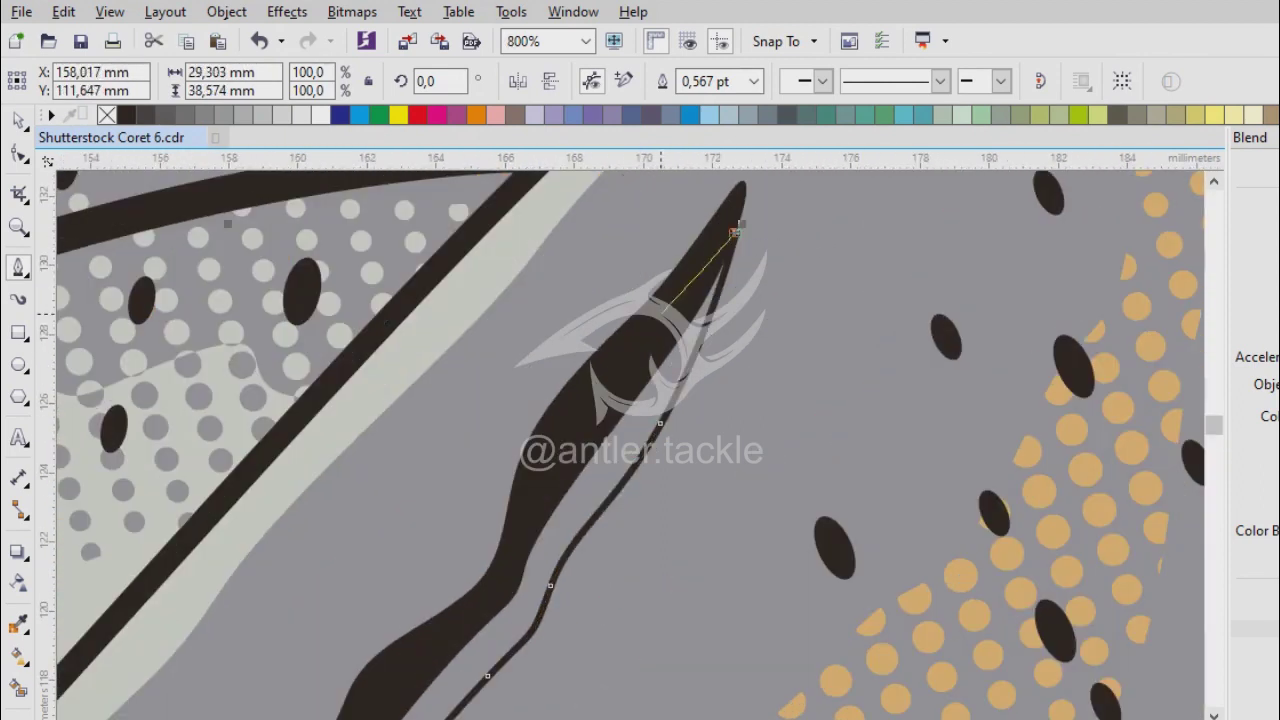
scroll(403, 670, down, 2)
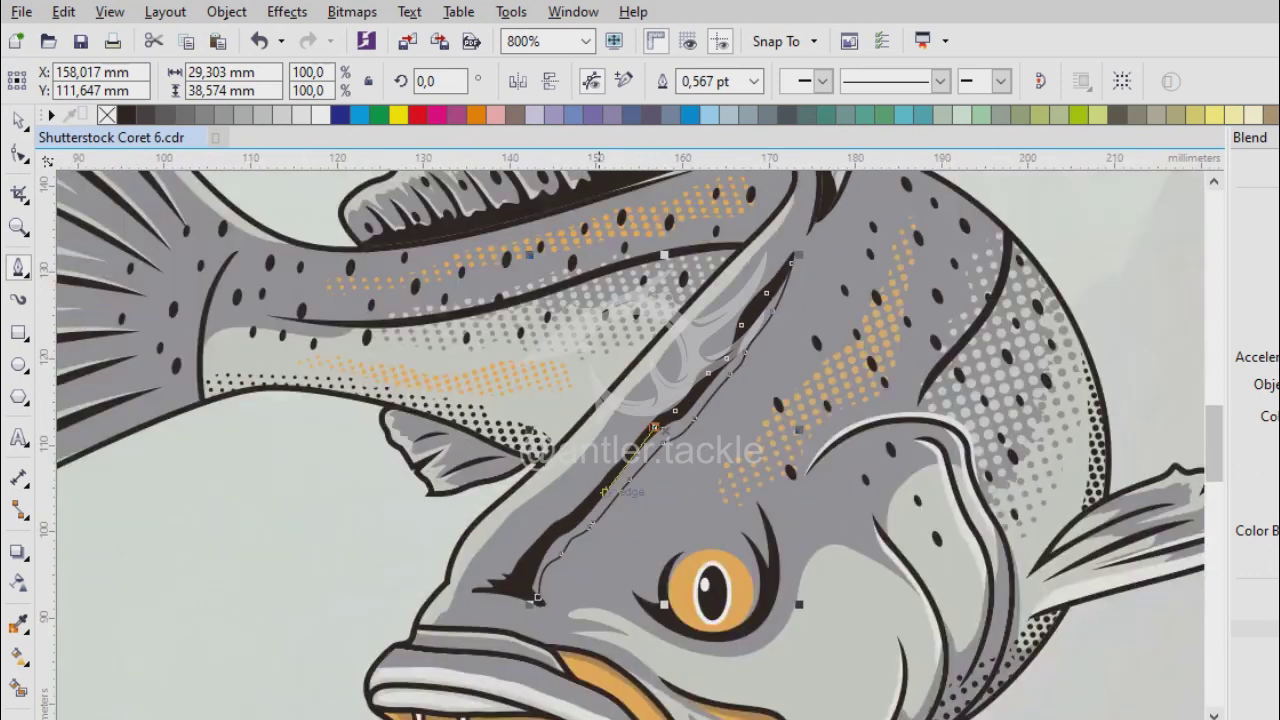
scroll(530, 592, up, 2)
scroll(530, 592, down, 2)
scroll(530, 592, up, 3)
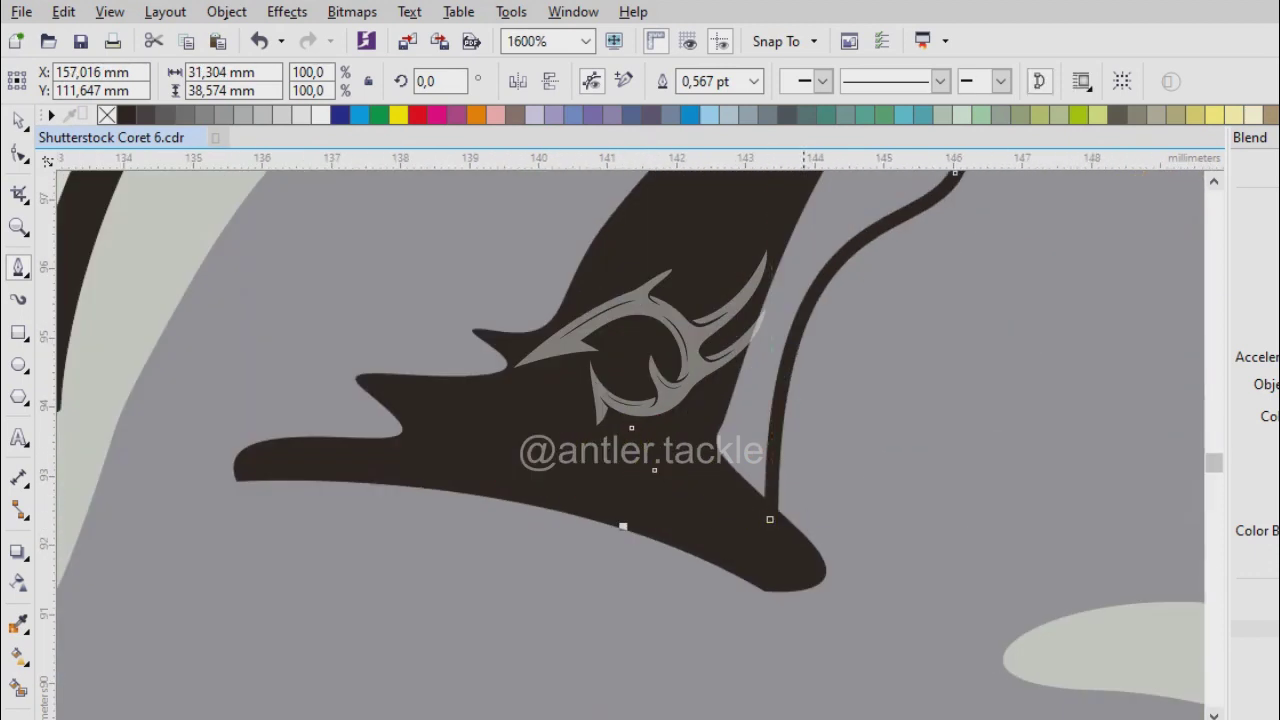
Fill the stripe's highlight shape with the light grey-green and remove its outline.
key(i)
click(720, 423)
key(space)
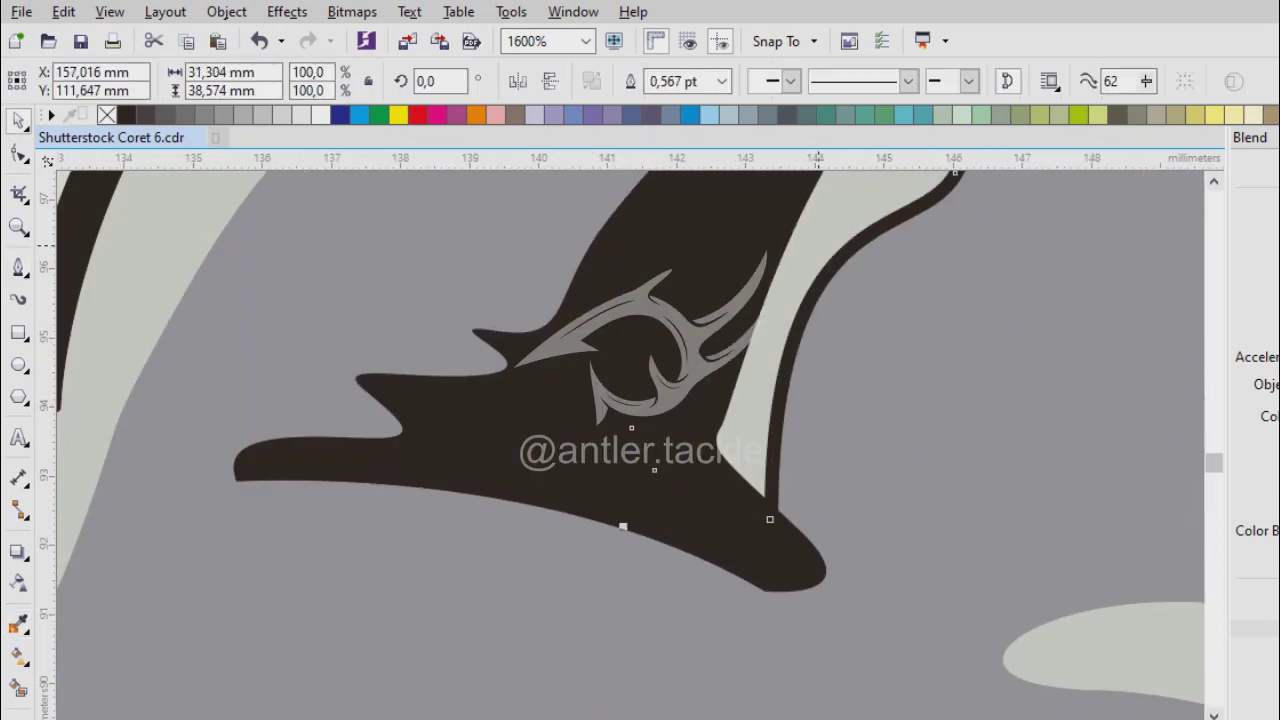
scroll(650, 450, down, 4)
key(Escape)
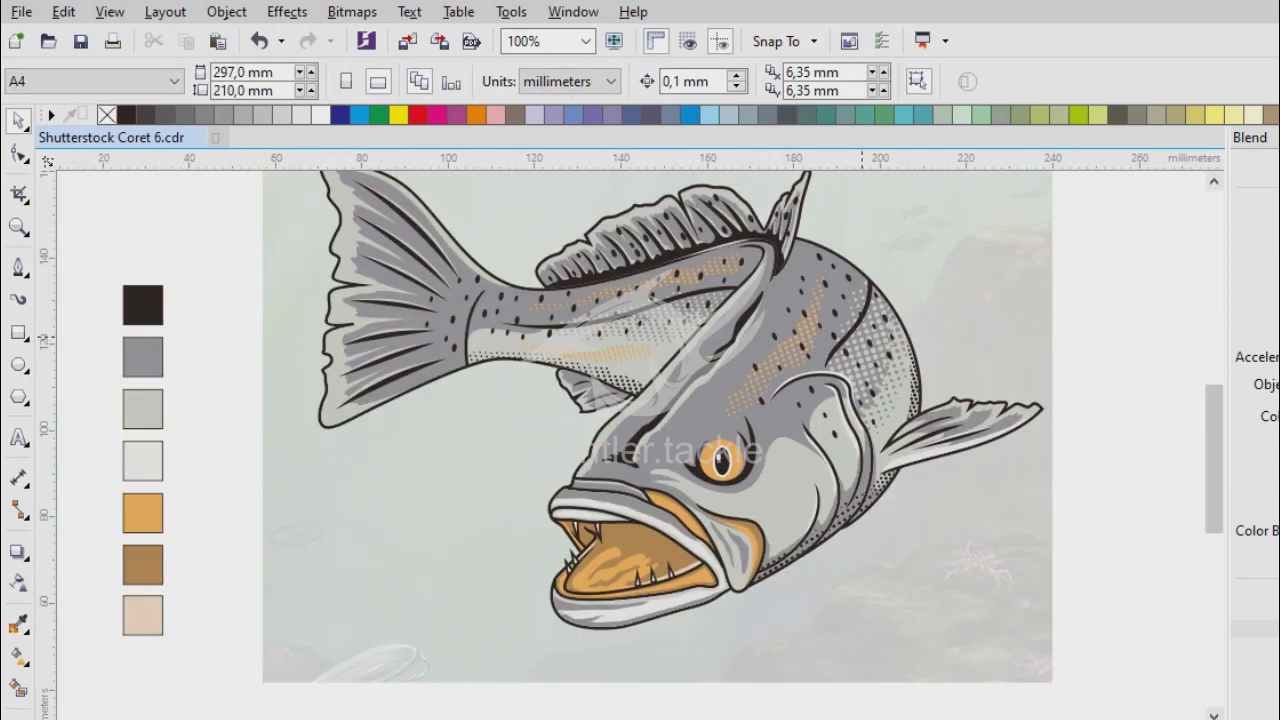
Refine the lower edge of the stripe's highlight by moving a node at its middle bulge slightly upward.
scroll(650, 450, up, 2)
scroll(650, 450, up, 1)
click(600, 440)
key(F10)
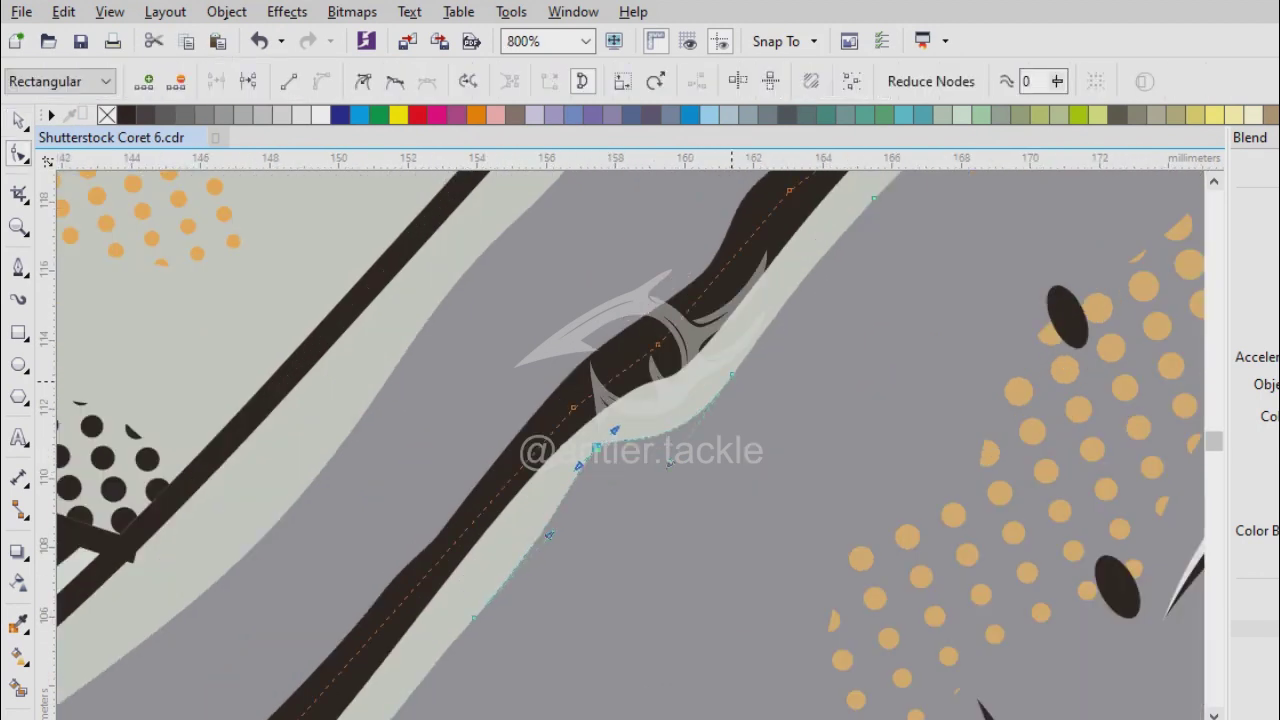
drag(731, 374, 731, 356)
scroll(640, 440, down, 3)
key(space)
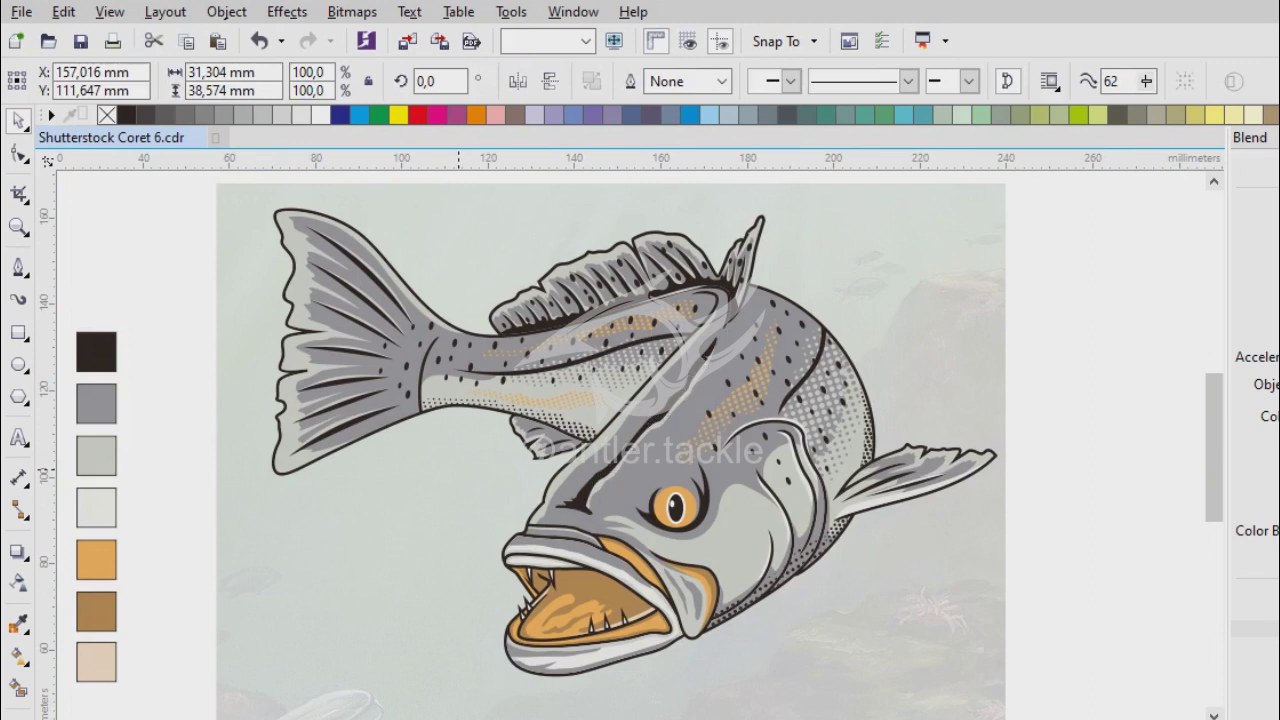
key(Escape)
Draw a freehand highlight shape about 13 mm by 25 mm beside the orange dot band on the upper back.
scroll(818, 362, up, 1)
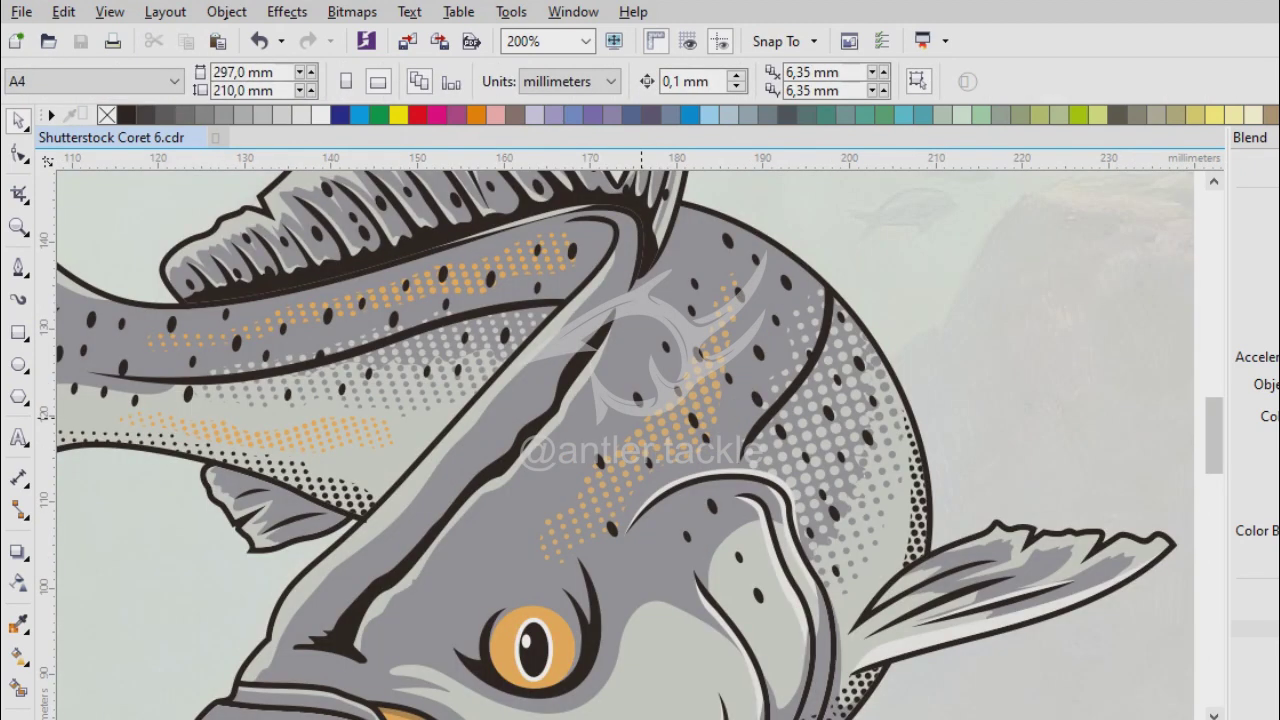
scroll(604, 490, down, 2)
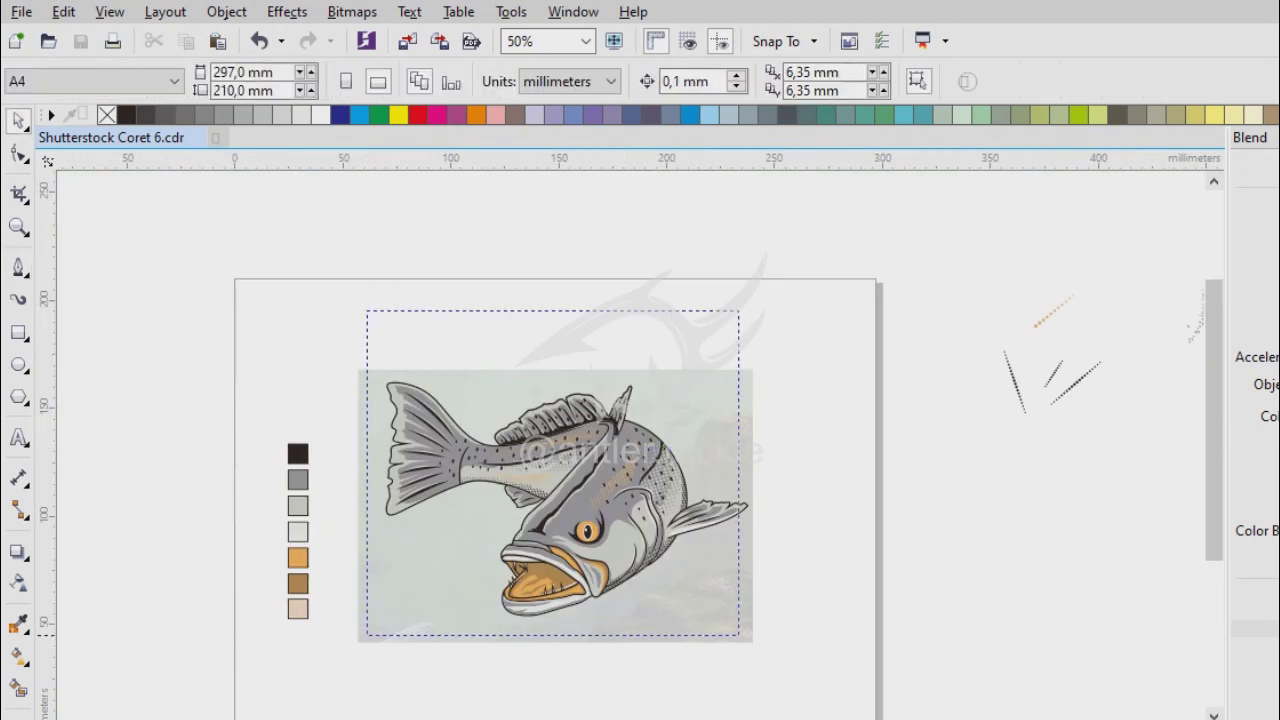
click(642, 430)
key(Escape)
scroll(642, 430, up, 1)
scroll(642, 430, up, 2)
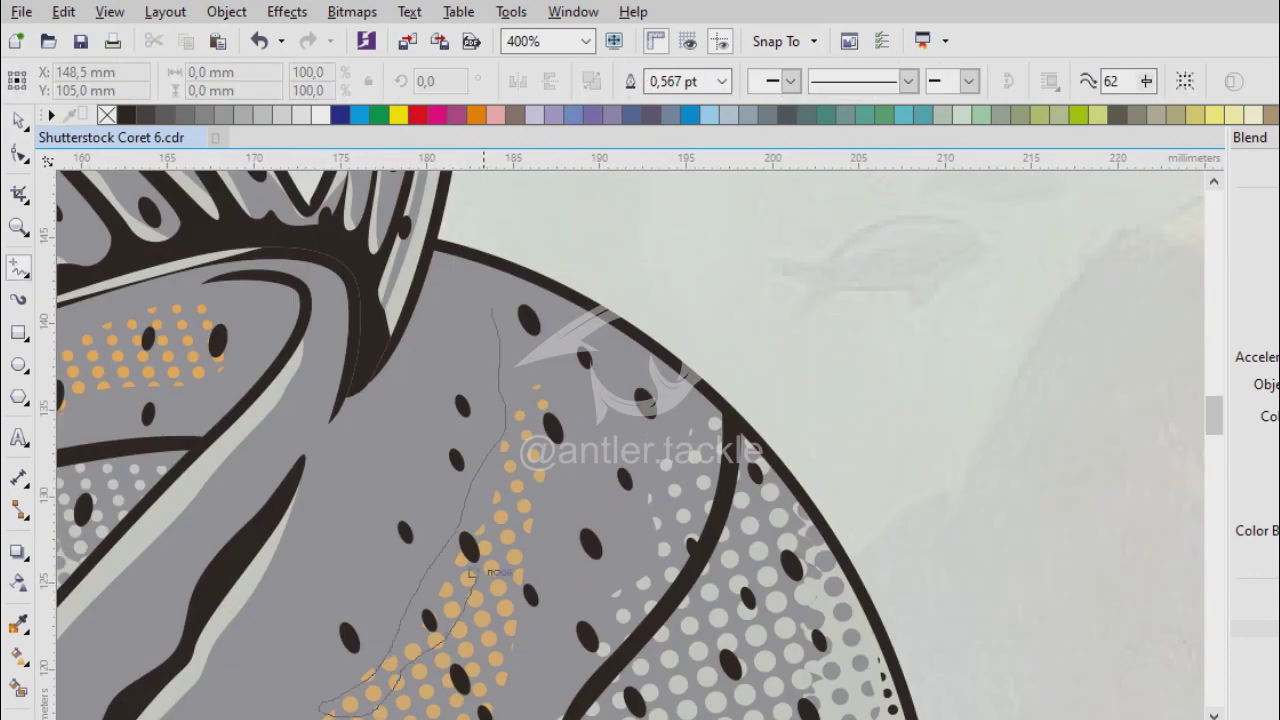
scroll(555, 437, down, 2)
click(600, 343)
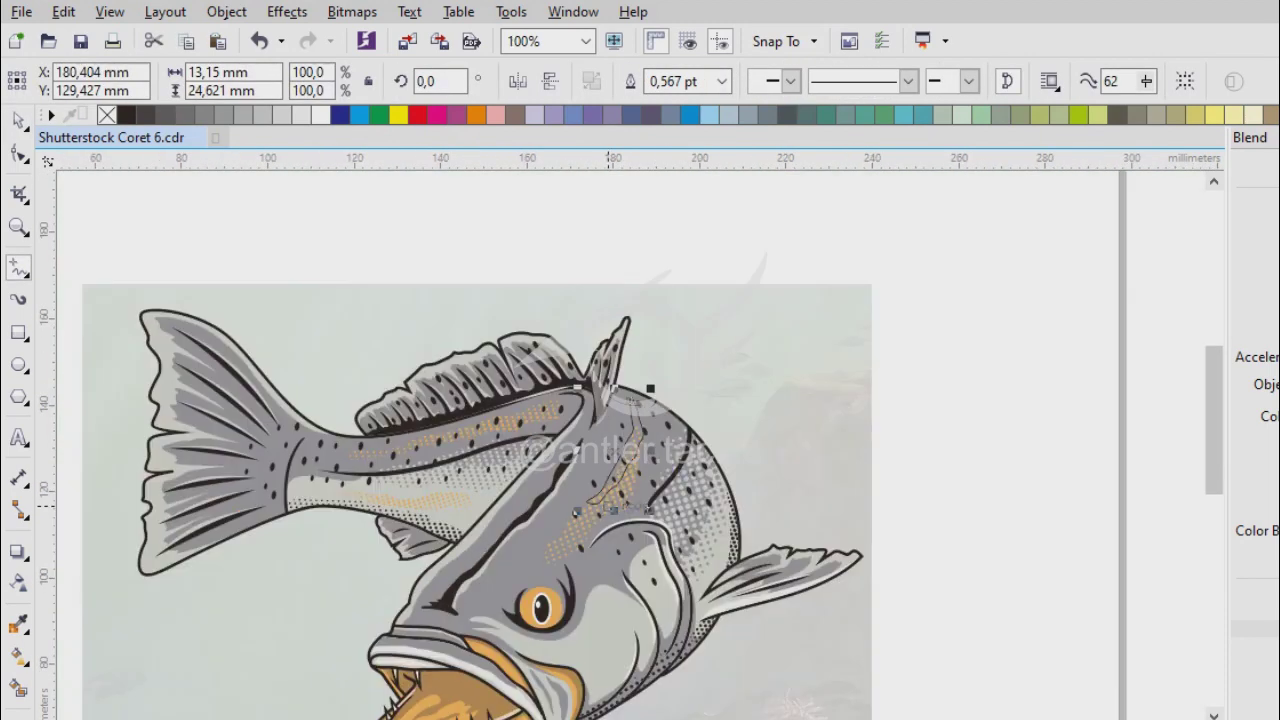
Draw two smaller highlight shapes, about 7 by 8.5 mm at the band's lower end and 5 by 11 mm beside the halftone.
scroll(555, 437, up, 2)
drag(535, 466, 541, 517)
drag(578, 452, 563, 468)
scroll(627, 406, down, 2)
scroll(715, 337, up, 2)
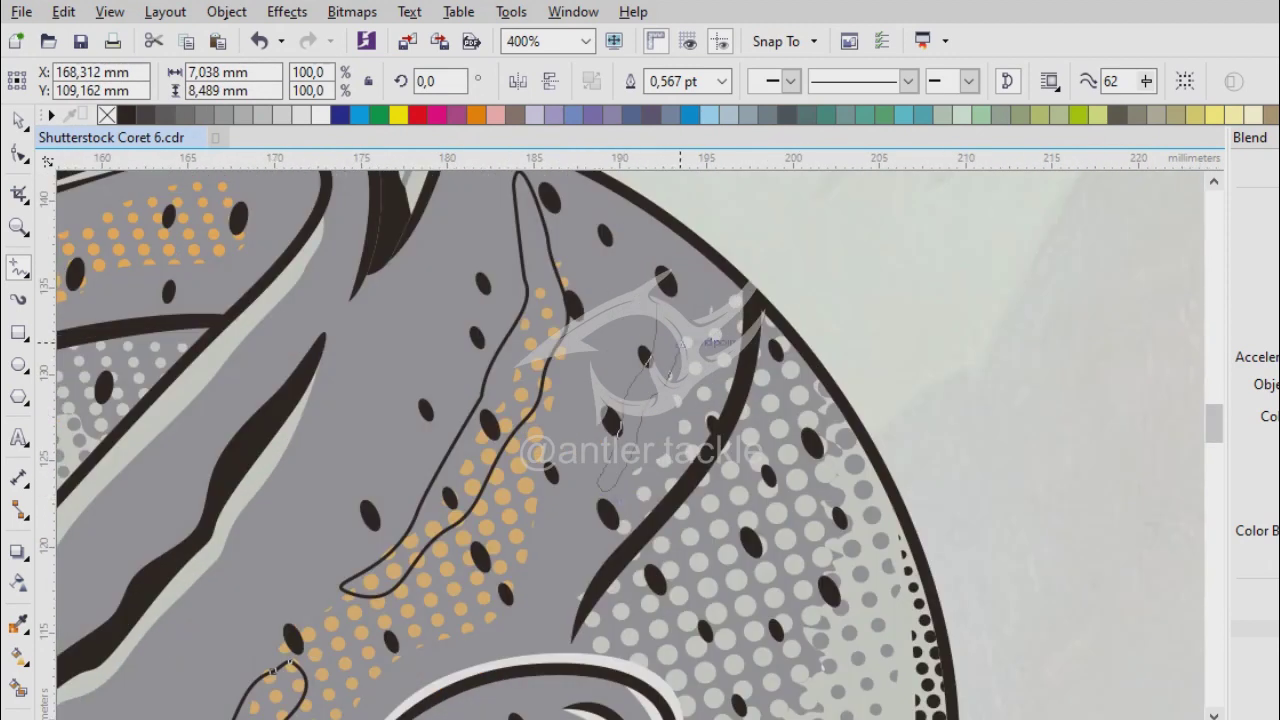
drag(655, 300, 700, 395)
Draw a long narrow highlight about 31 mm by 6 mm under the orange dots near the tail.
scroll(700, 395, down, 2)
scroll(630, 448, up, 2)
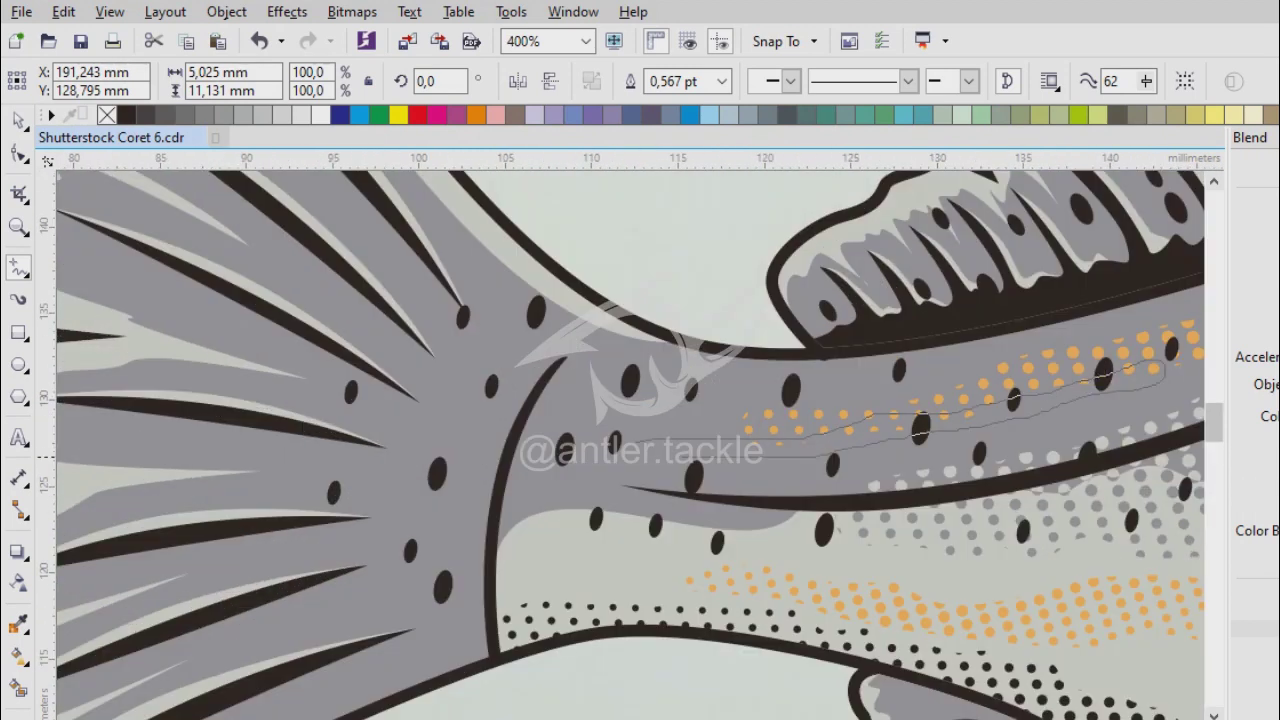
drag(1160, 372, 1162, 372)
Draw a tapered highlight about 14 mm by 4 mm under the front end of the tail section's orange dots, with a clean closed contour.
scroll(1162, 372, down, 2)
scroll(711, 372, up, 2)
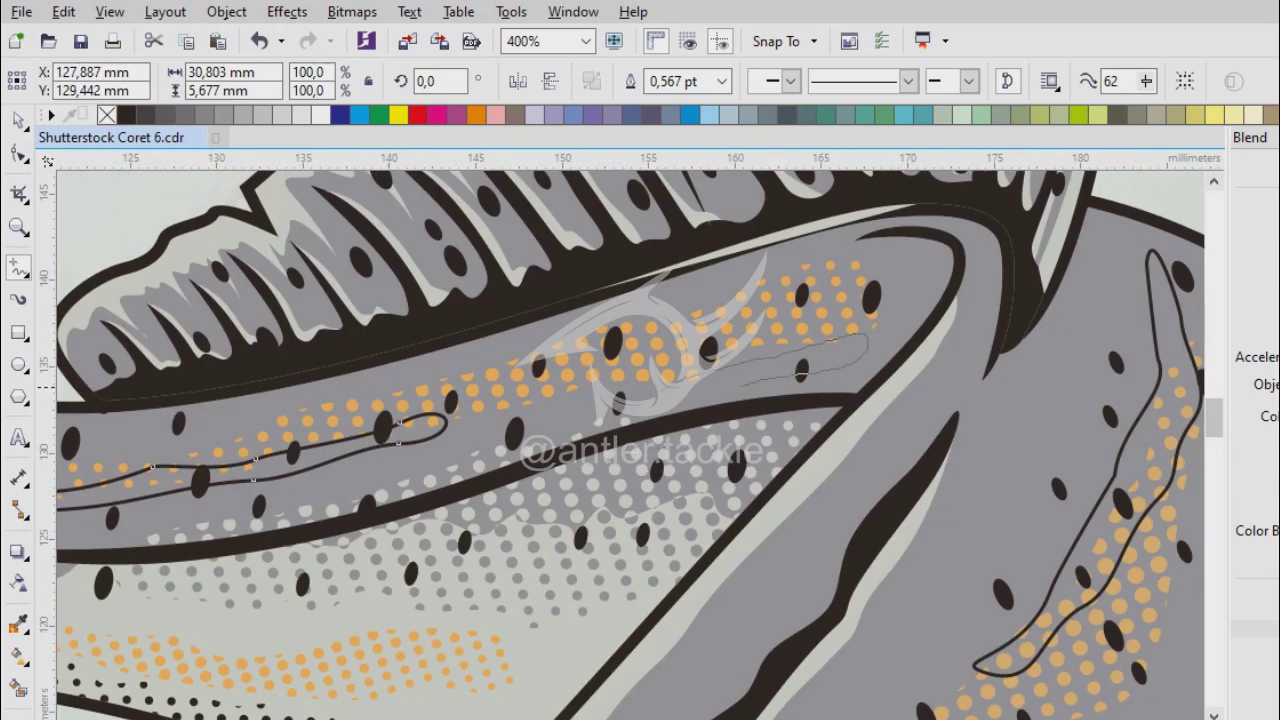
drag(680, 380, 660, 382)
scroll(651, 382, up, 6)
key(F10)
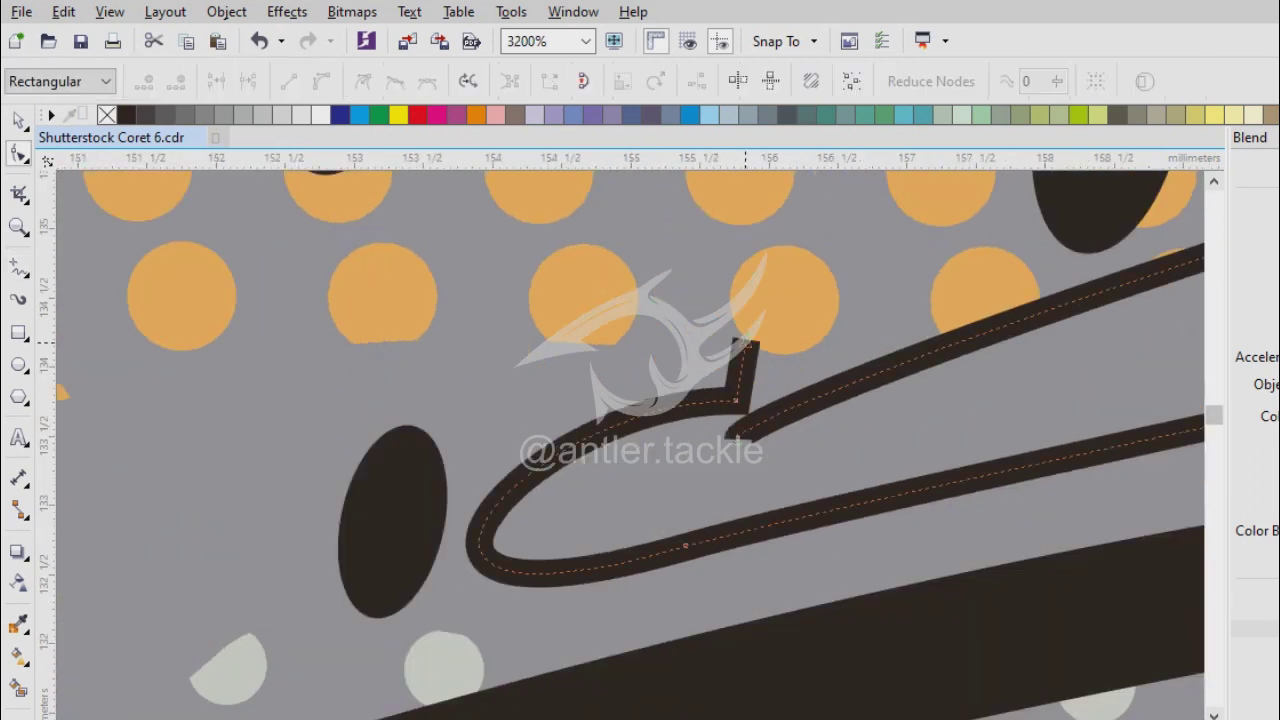
scroll(650, 400, down, 4)
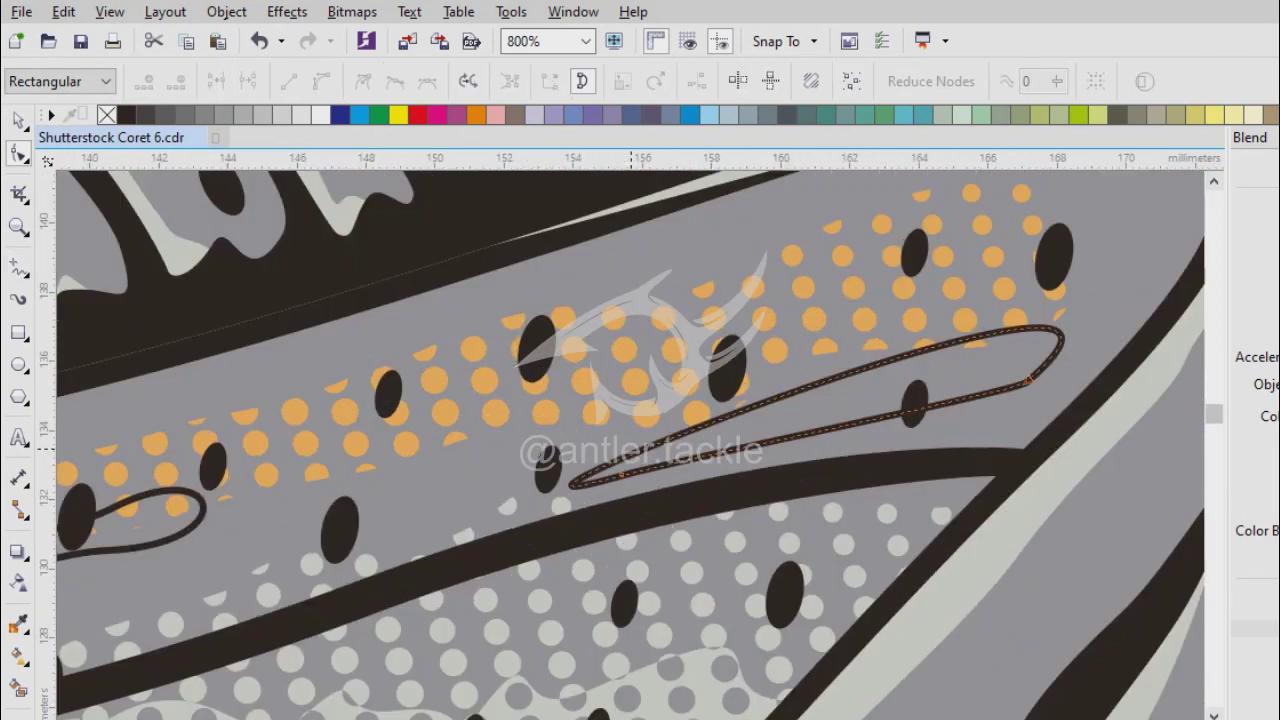
scroll(640, 430, down, 4)
key(space)
scroll(640, 430, up, 2)
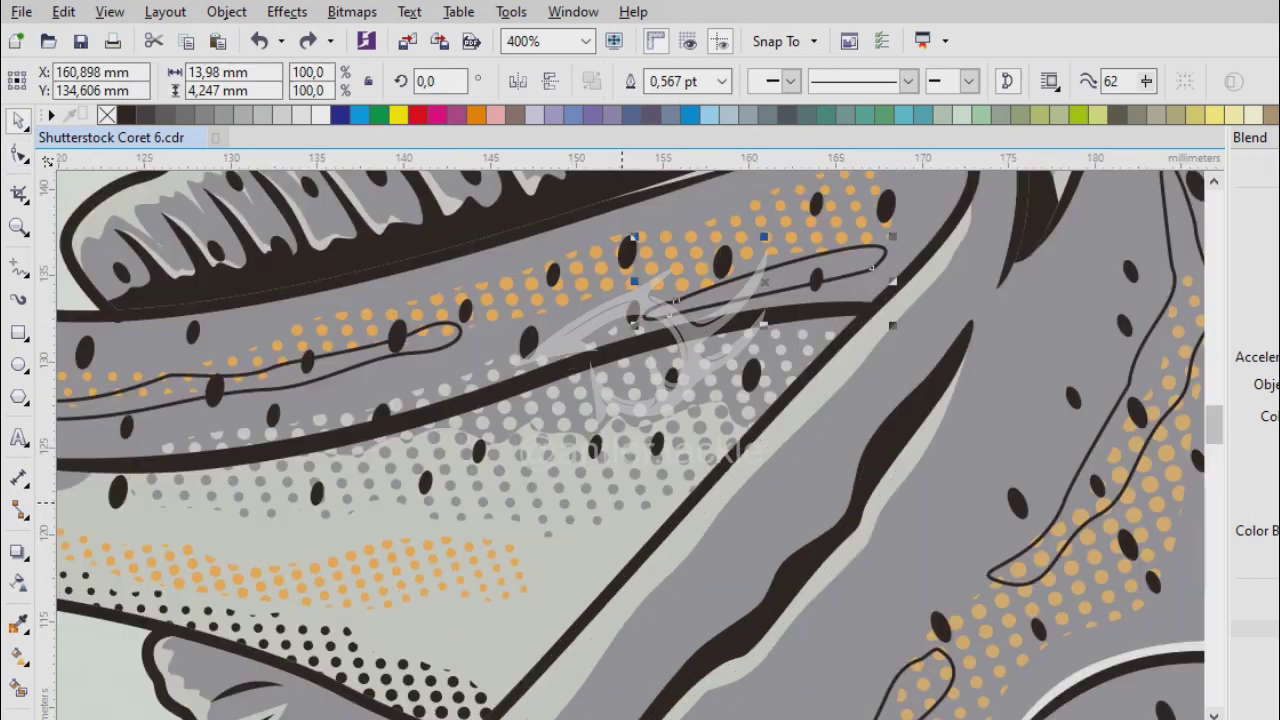
Fill the five body highlight shapes with the light grey-green sampled from the stripe's highlight.
scroll(640, 430, down, 4)
key(i)
scroll(586, 457, up, 2)
scroll(586, 457, down, 2)
scroll(763, 537, up, 3)
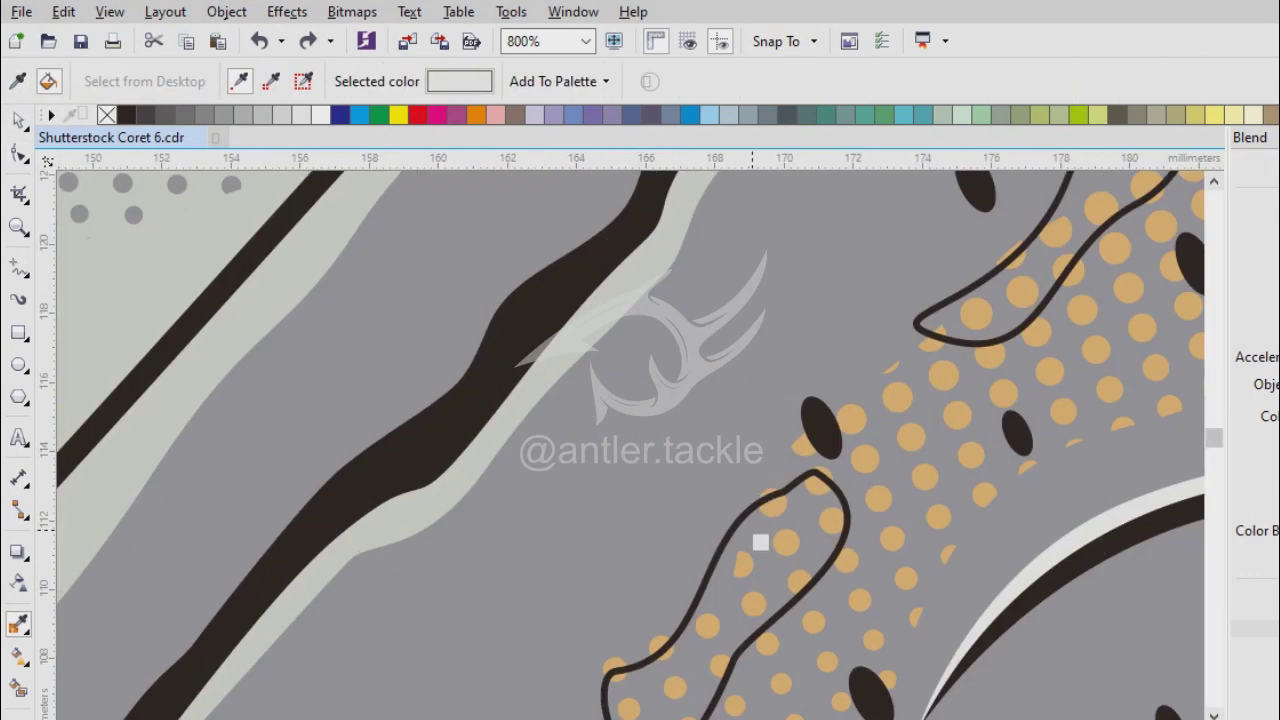
click(615, 382)
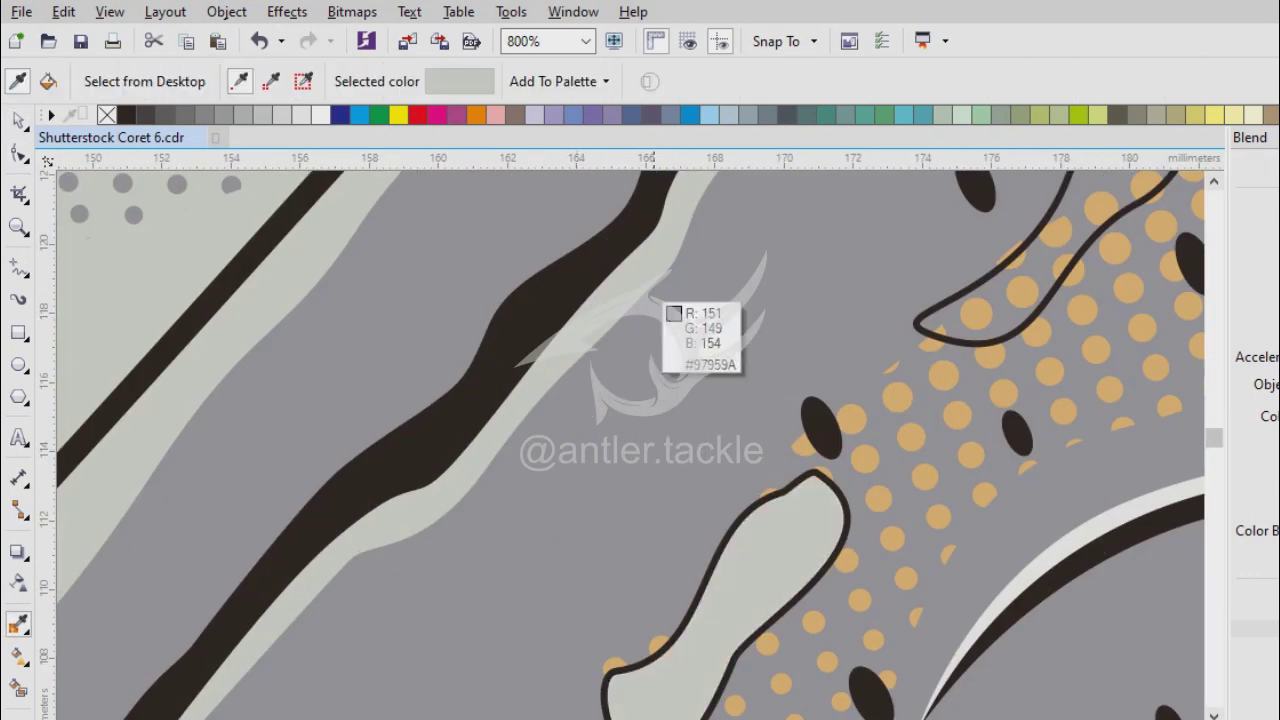
scroll(930, 328, down, 2)
scroll(589, 508, up, 2)
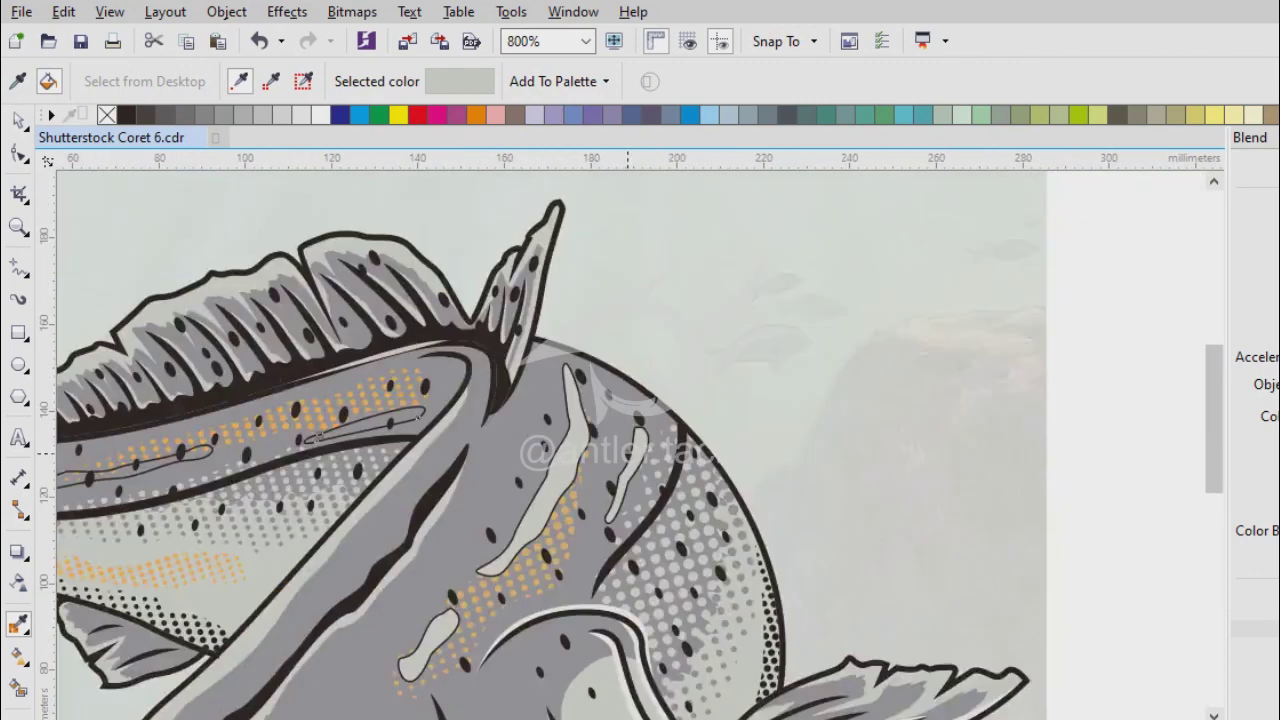
click(589, 508)
scroll(589, 508, down, 2)
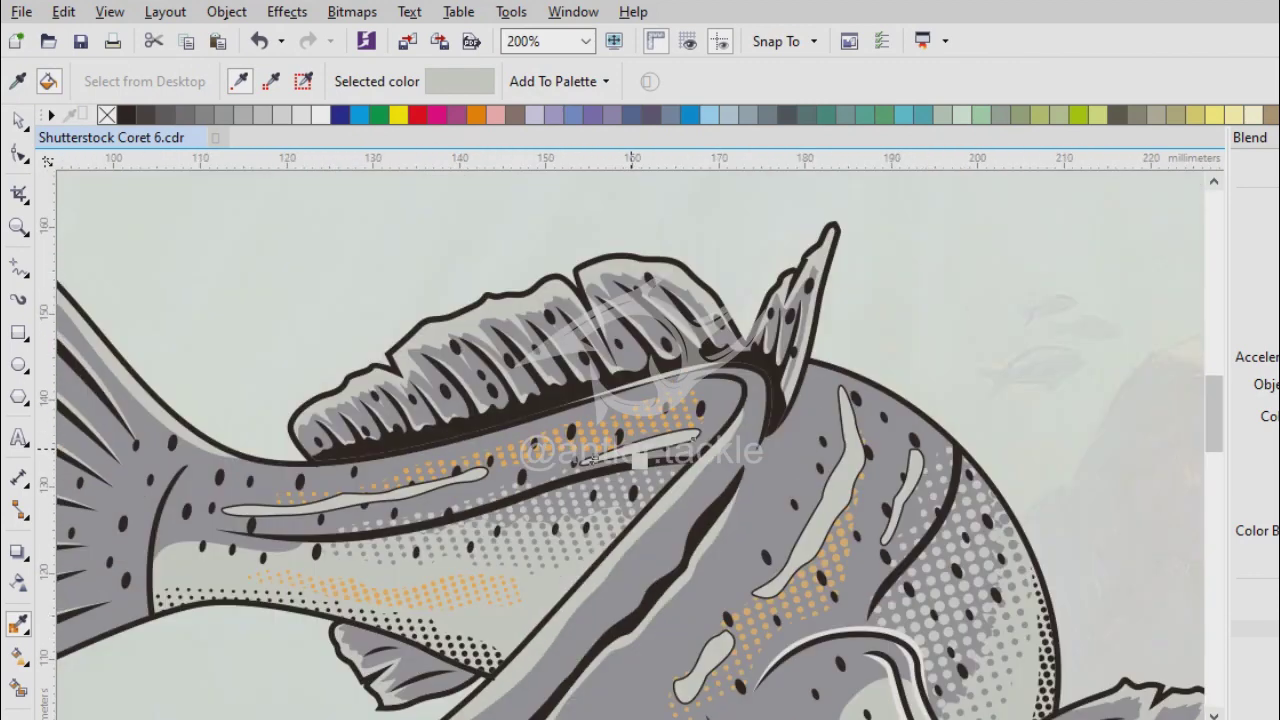
Remove the outlines of the five body highlight shapes and make the shapes semi-transparent.
key(space)
click(594, 457)
scroll(560, 530, up, 1)
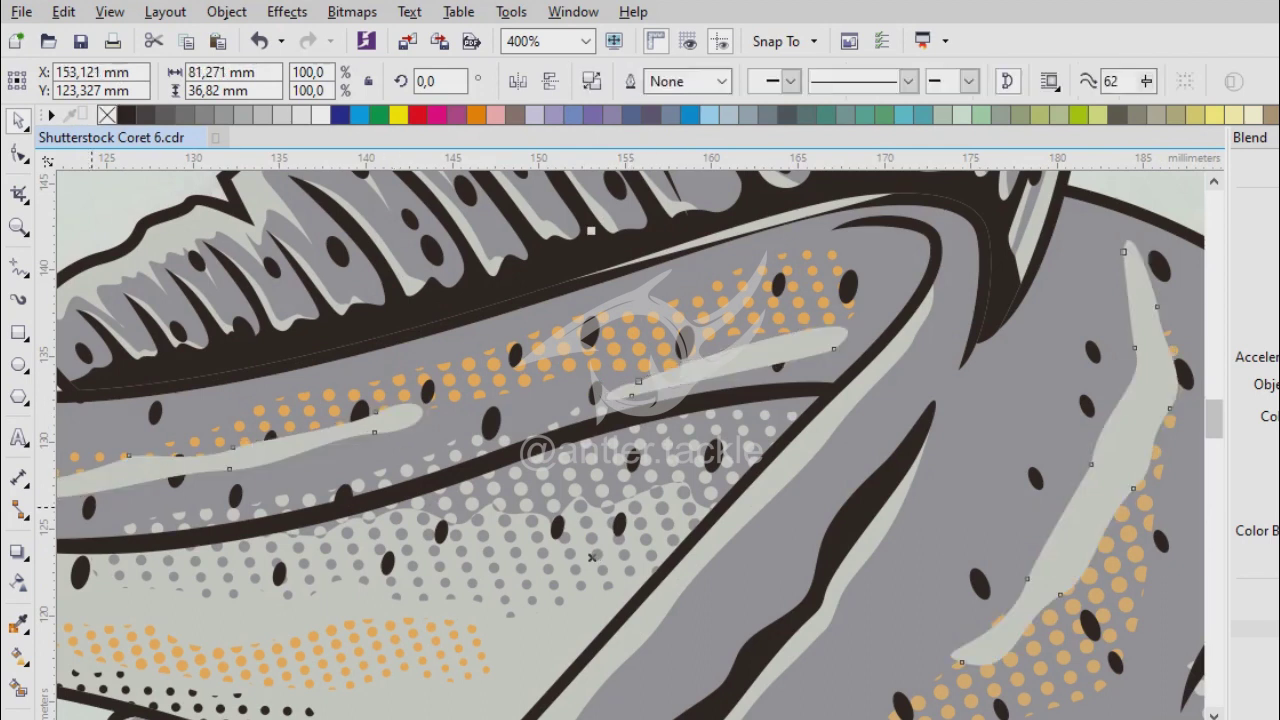
click(18, 582)
key(space)
scroll(630, 440, down, 2)
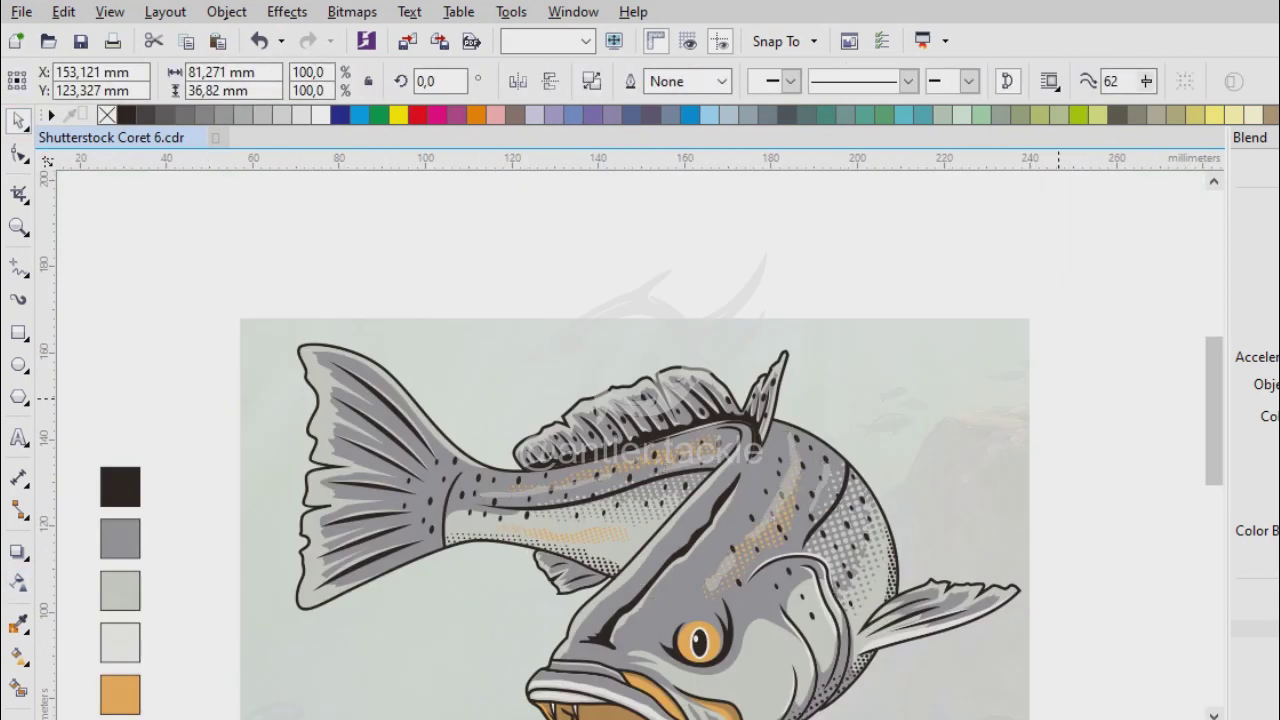
Draw a closed, wavy patch about 9 mm by 16 mm on the cheek between the eye and the gill cover.
scroll(630, 440, up, 1)
key(F5)
scroll(645, 540, up, 1)
key(F5)
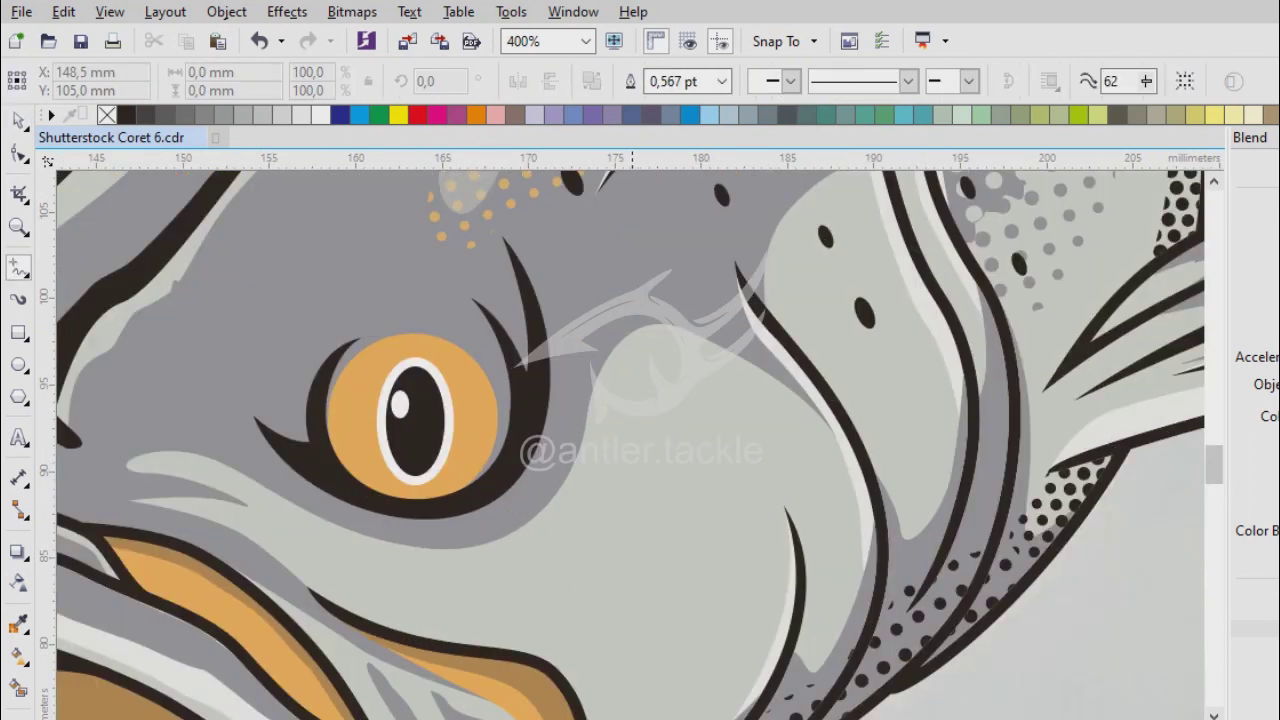
scroll(625, 440, down, 3)
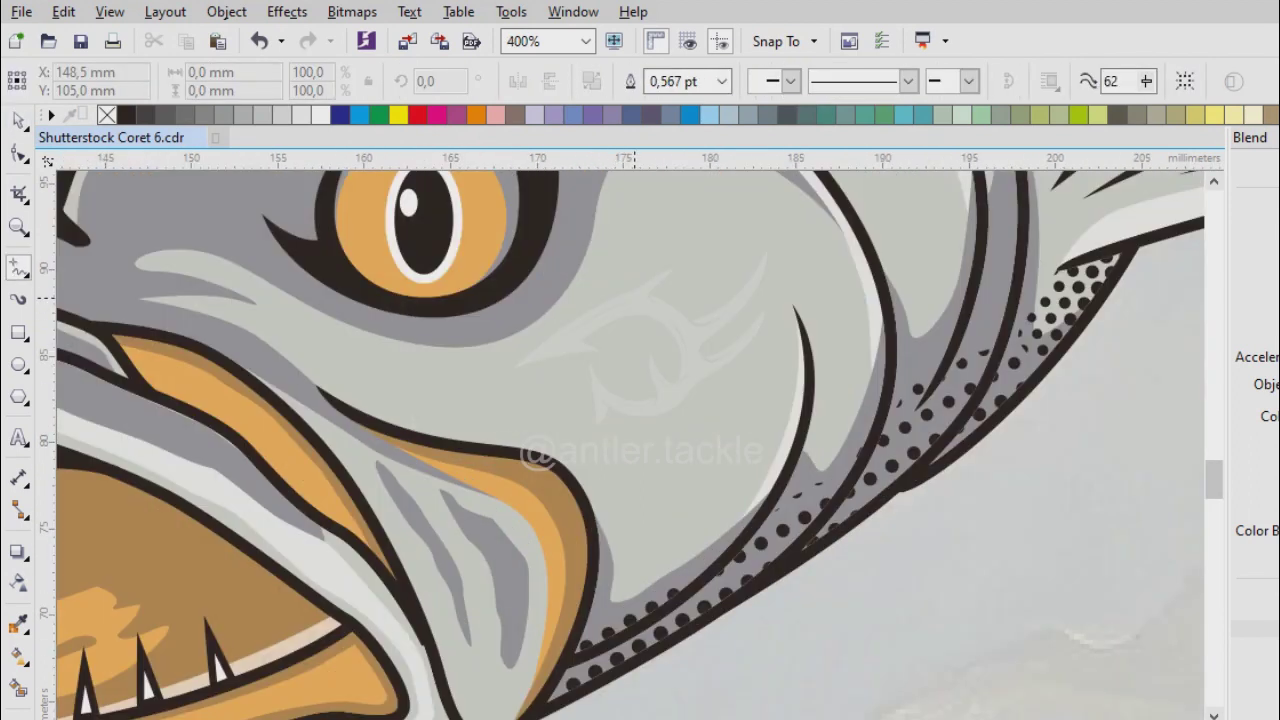
key(F5)
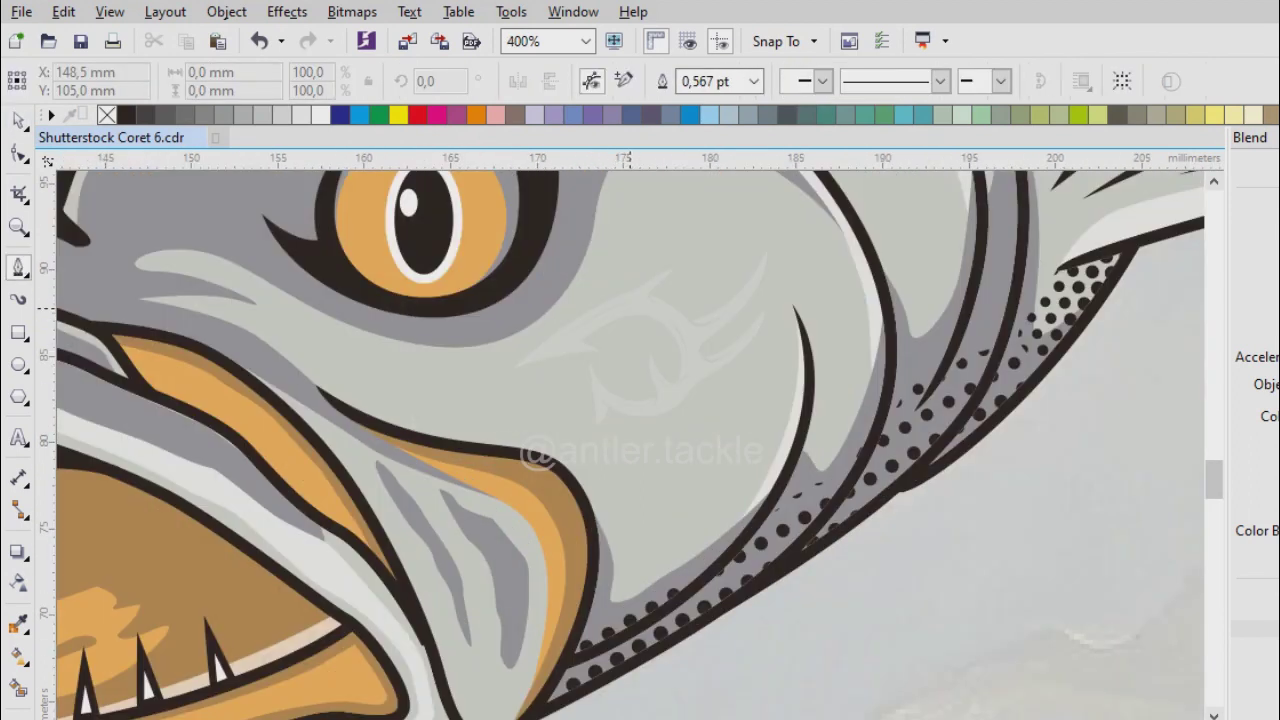
click(640, 245)
drag(628, 322, 728, 386)
drag(738, 437, 737, 366)
mouse_move(777, 326)
mouse_down()
mouse_move(786, 366)
mouse_move(644, 535)
mouse_up()
scroll(626, 369, up, 2)
drag(625, 437, 540, 330)
drag(490, 303, 405, 350)
drag(392, 395, 374, 414)
click(381, 462)
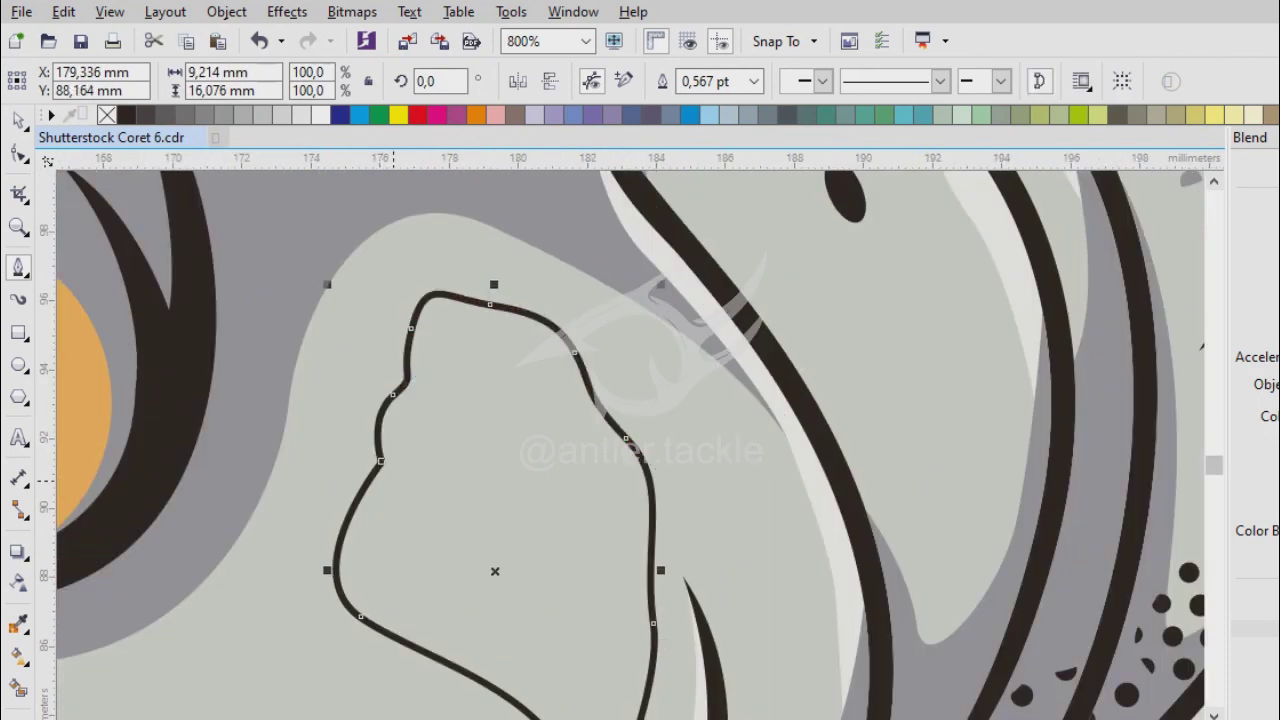
scroll(657, 436, down, 3)
key(space)
Fill the cheek patch with orange and remove its outline.
scroll(645, 463, up, 1)
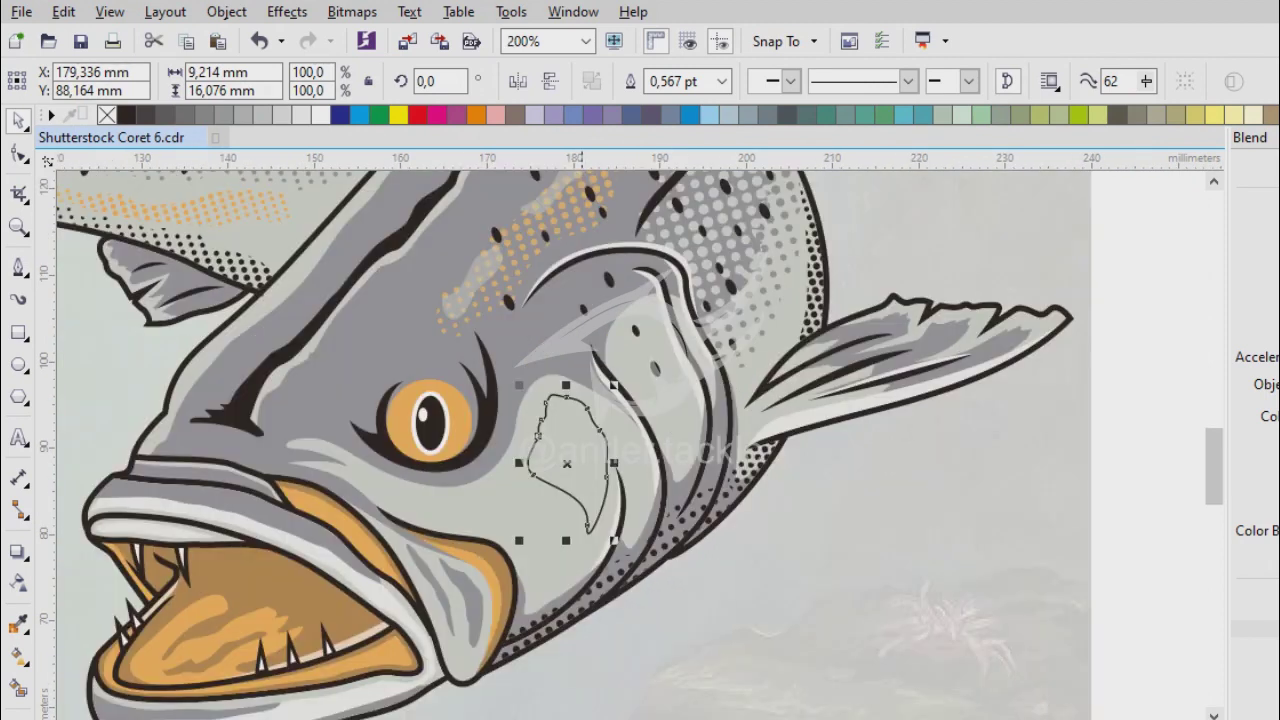
click(645, 463)
scroll(645, 463, up, 1)
key(space)
key(Escape)
scroll(649, 499, down, 2)
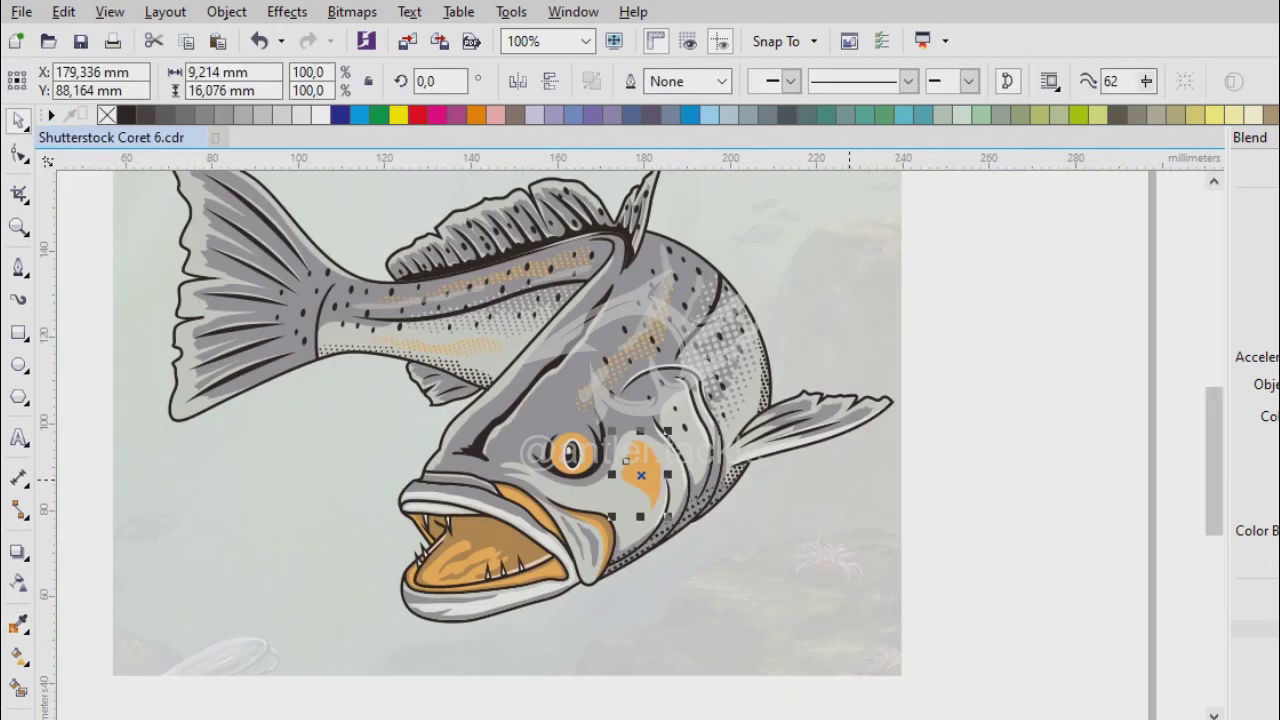
Make the orange cheek patch semi-transparent and check it against the whole fish.
scroll(638, 488, up, 1)
click(640, 478)
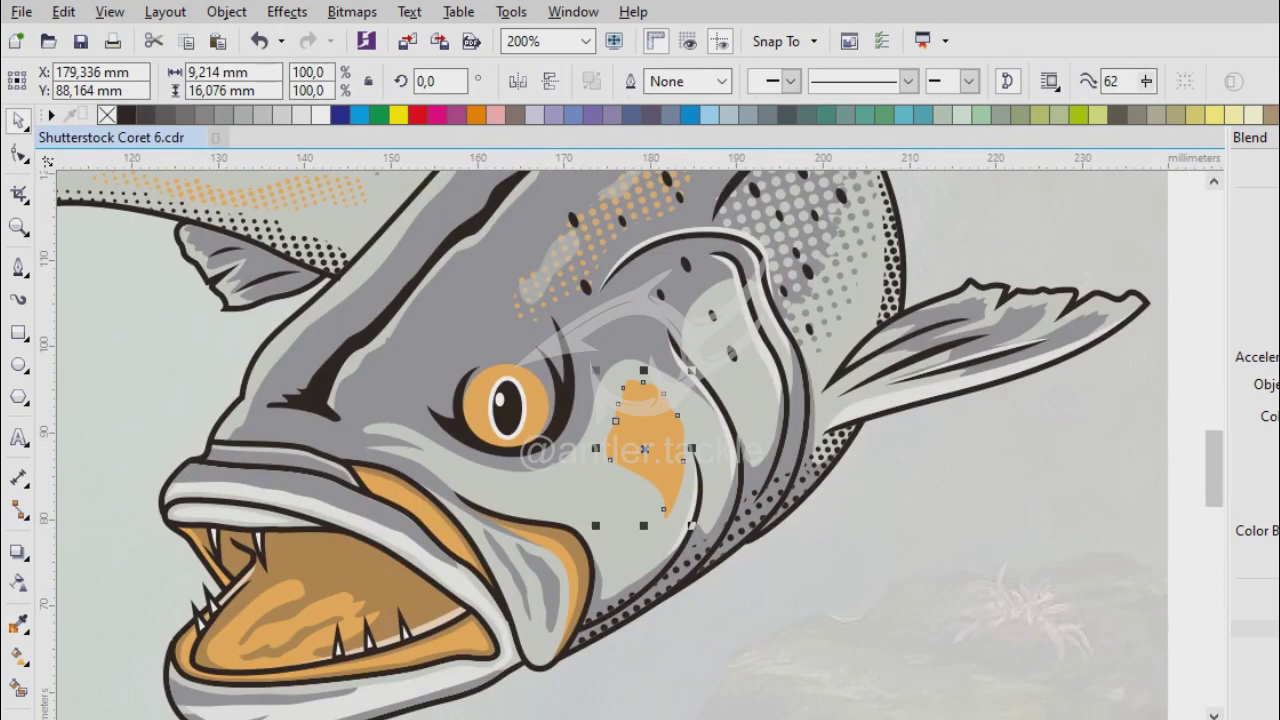
key(space)
key(Escape)
key(shift+F4)
key(space)
scroll(735, 530, up, 1)
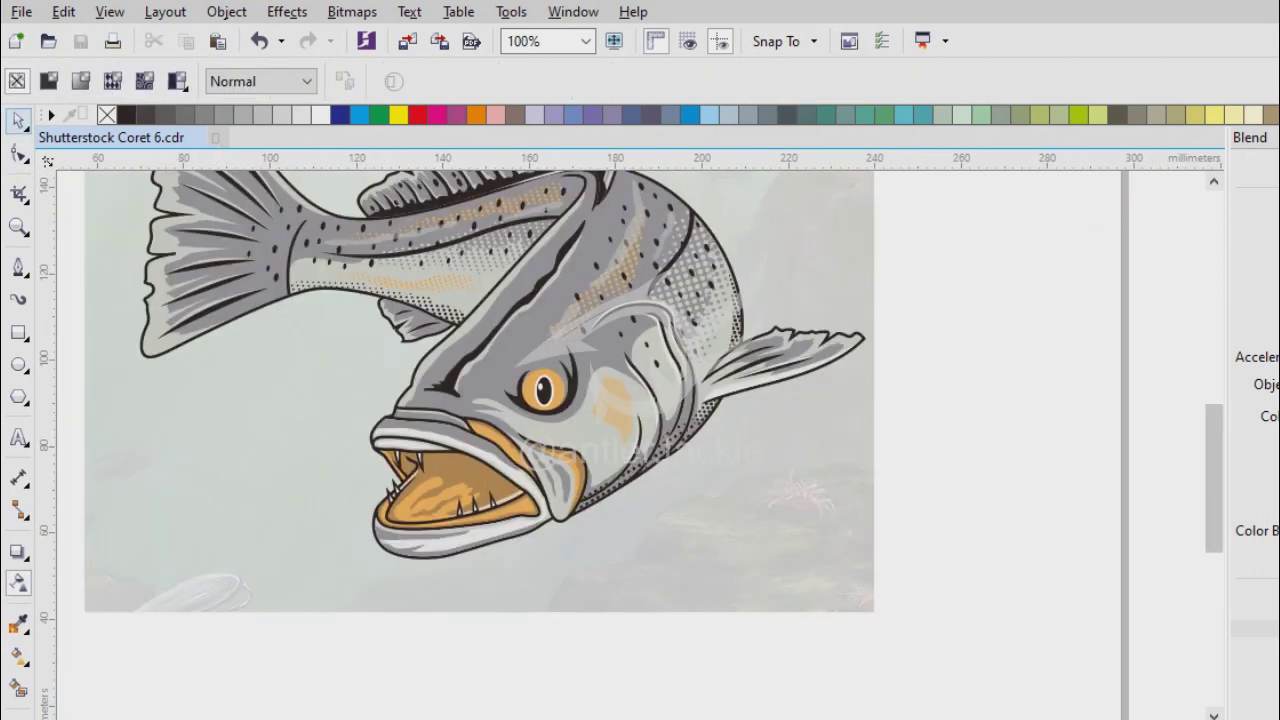
Draw a closed freehand wavy patch about 7 mm by 13 mm on the gill cover, over its two dark spots.
key(space)
scroll(630, 357, up, 3)
key(F5)
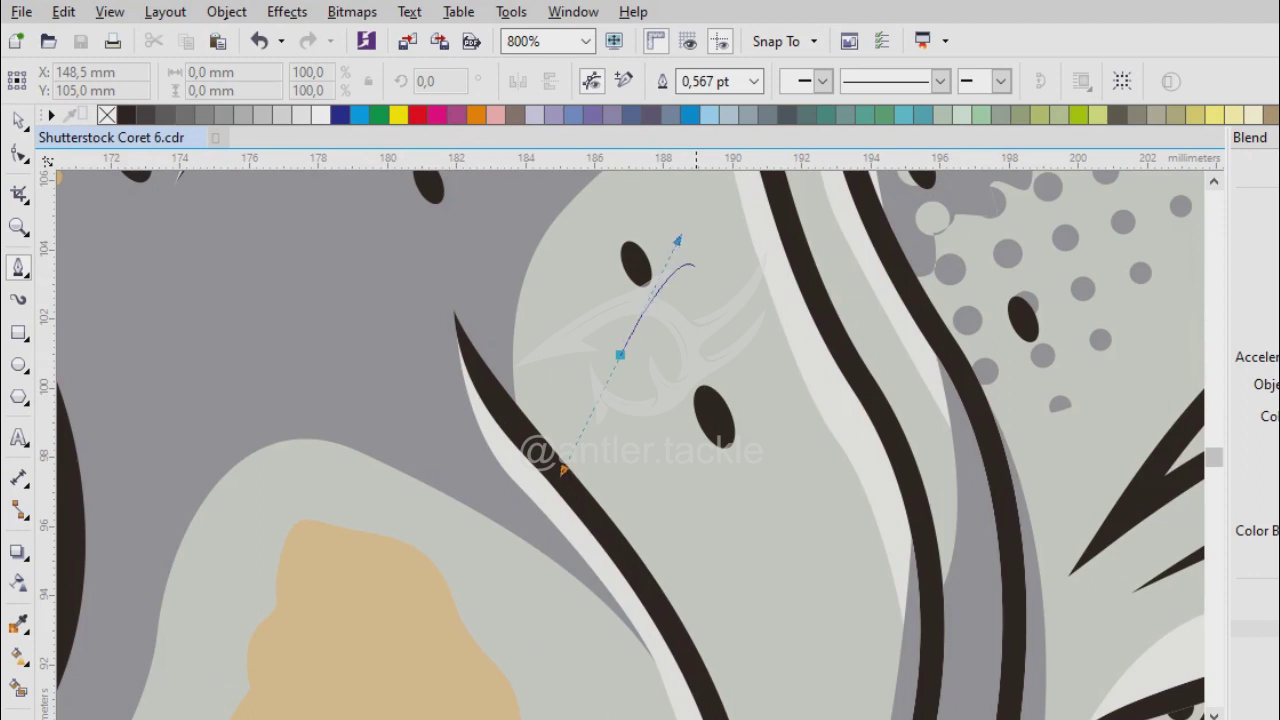
key(Escape)
key(F5)
drag(664, 246, 629, 348)
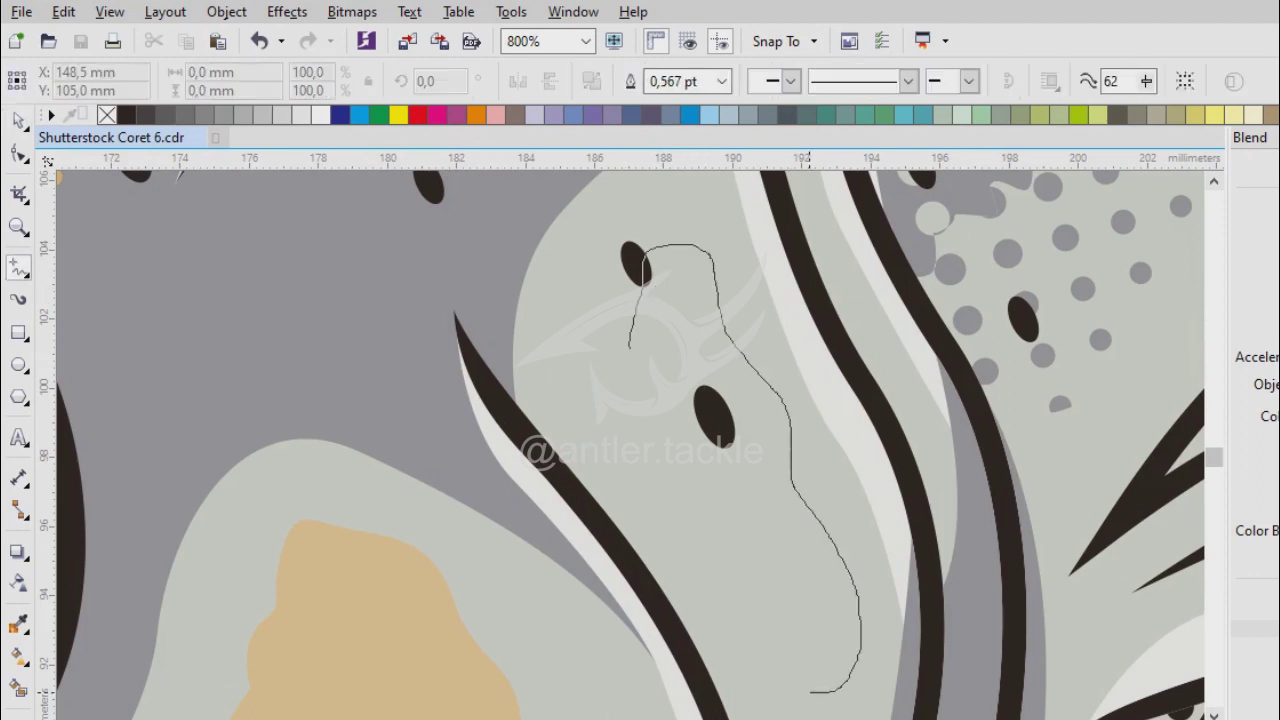
scroll(602, 506, down, 1)
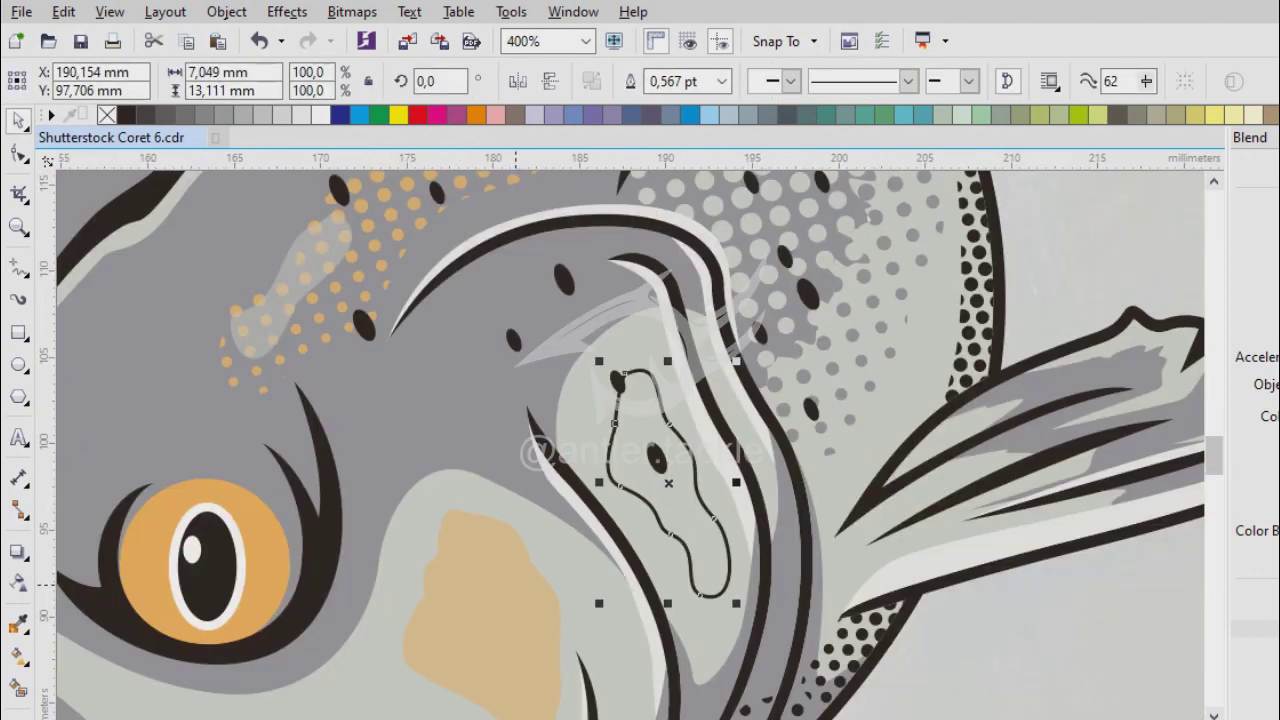
Fill the gill-cover patch with the eye's orange and remove its outline.
key(i)
click(328, 590)
click(660, 470)
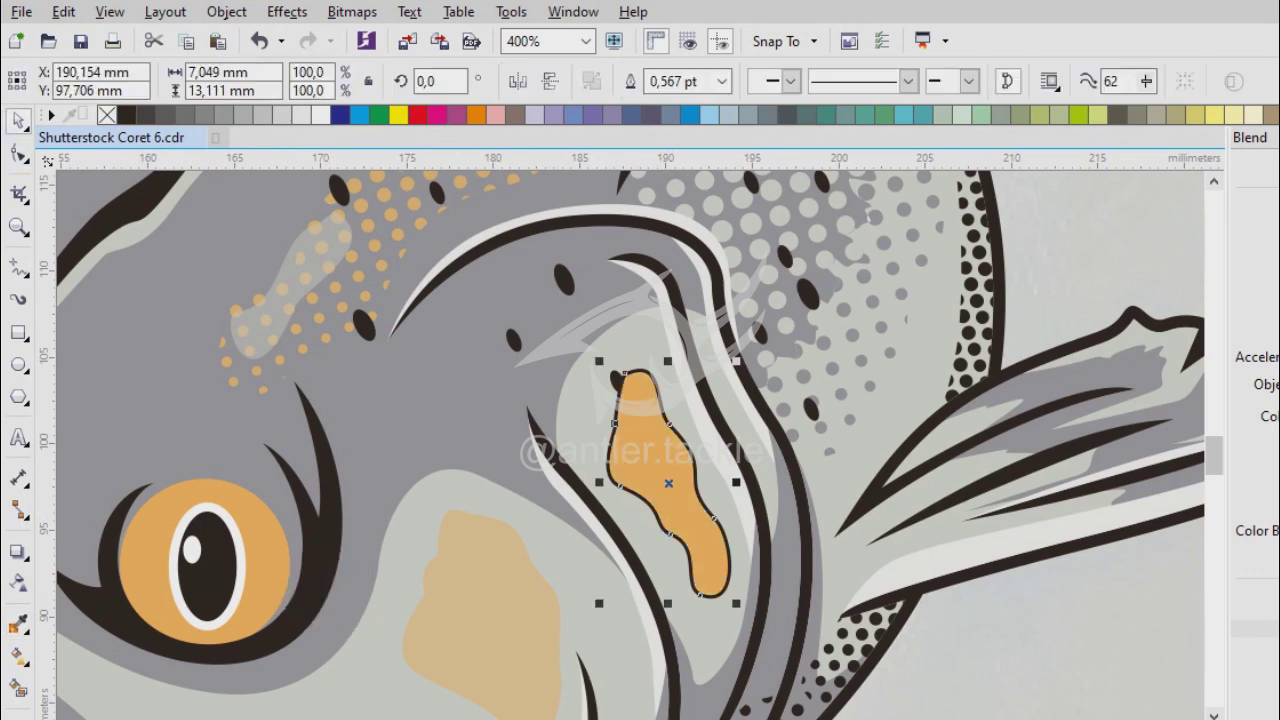
right_click(106, 115)
Make the orange gill-cover patch semi-transparent and check it against the whole fish.
click(18, 583)
click(52, 81)
click(18, 120)
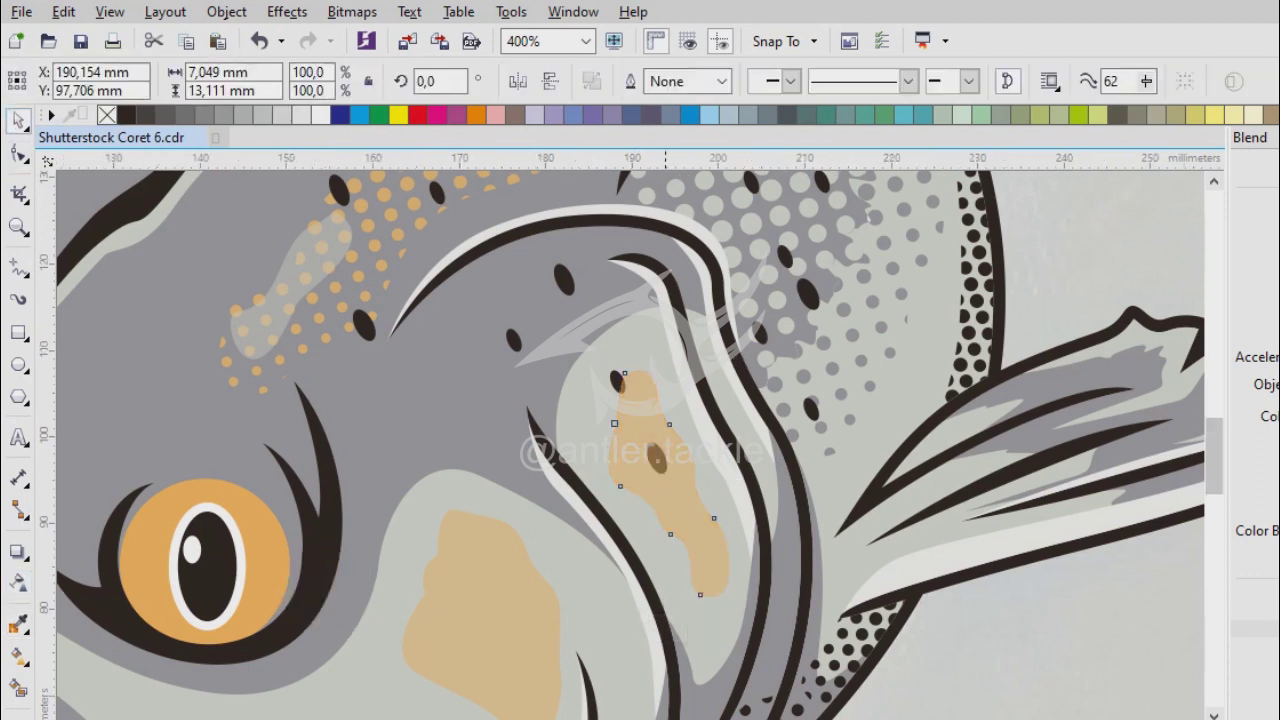
scroll(634, 453, down, 1)
key(Escape)
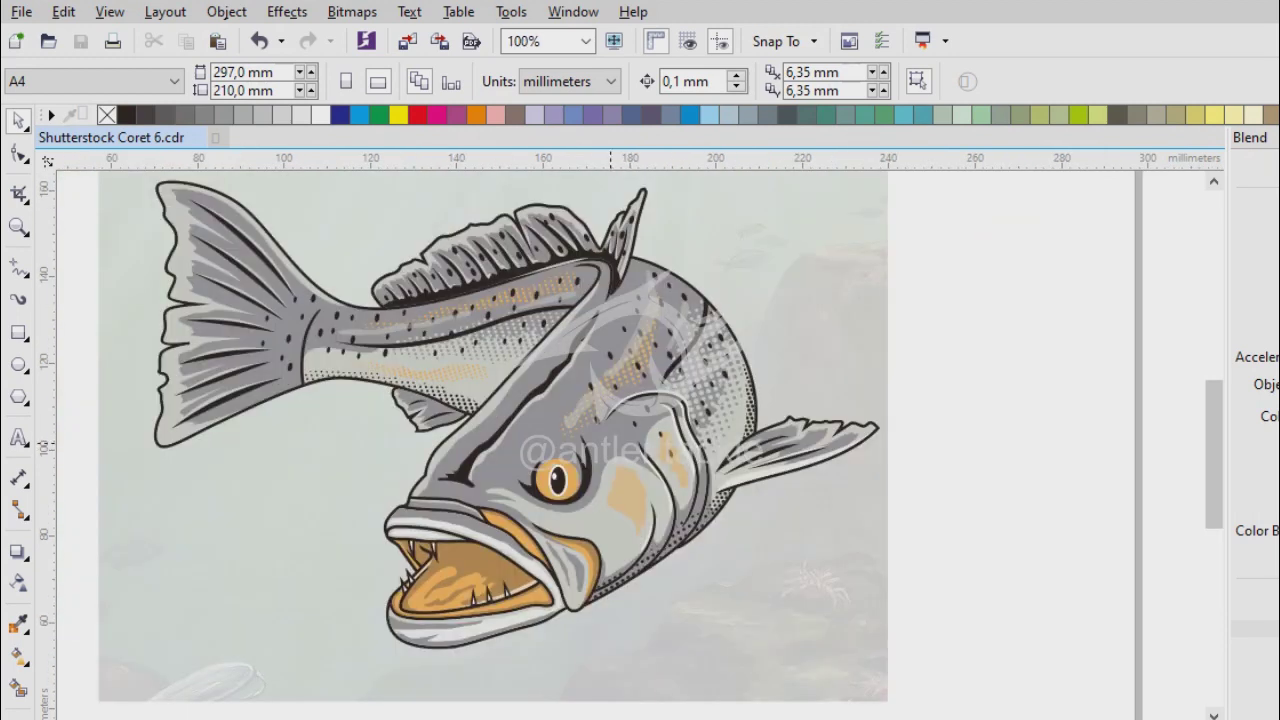
Try a narrow curved strip about 9 mm by 21 mm on the halftone body area behind the gill cover.
scroll(732, 282, up, 2)
key(F5)
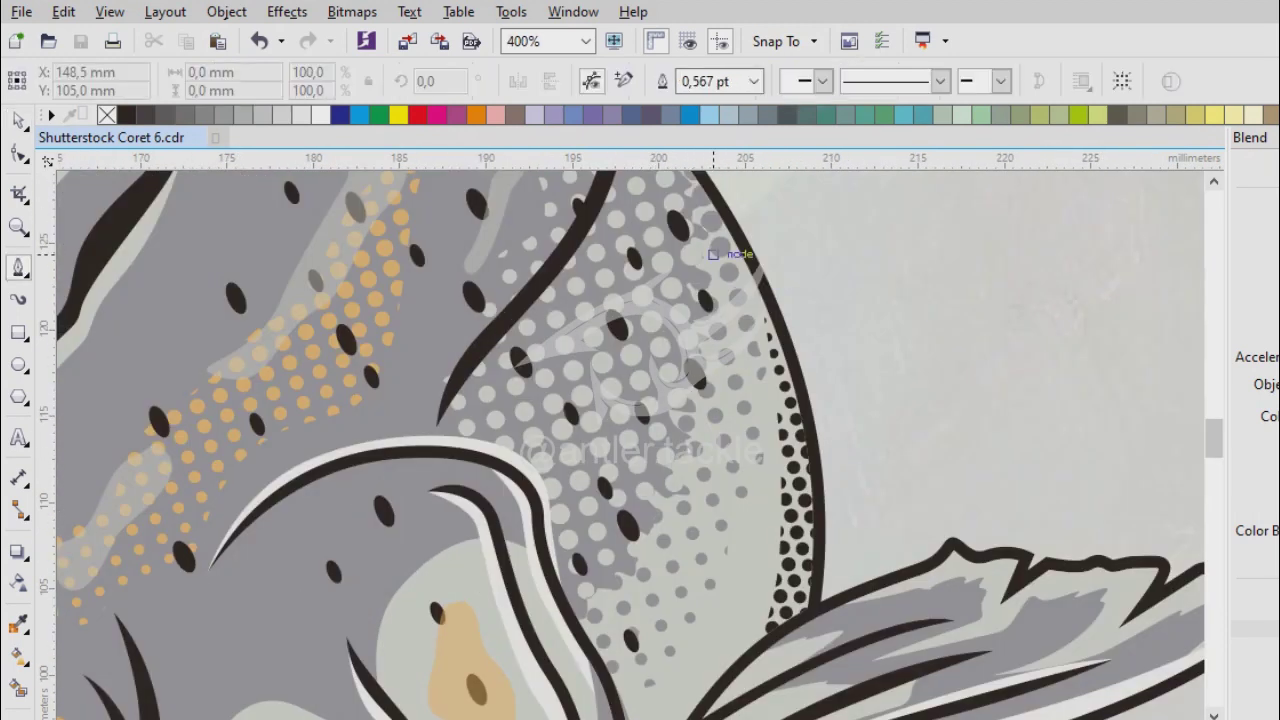
key(F5)
click(620, 586)
click(736, 265)
double_click(612, 607)
scroll(612, 607, up, 2)
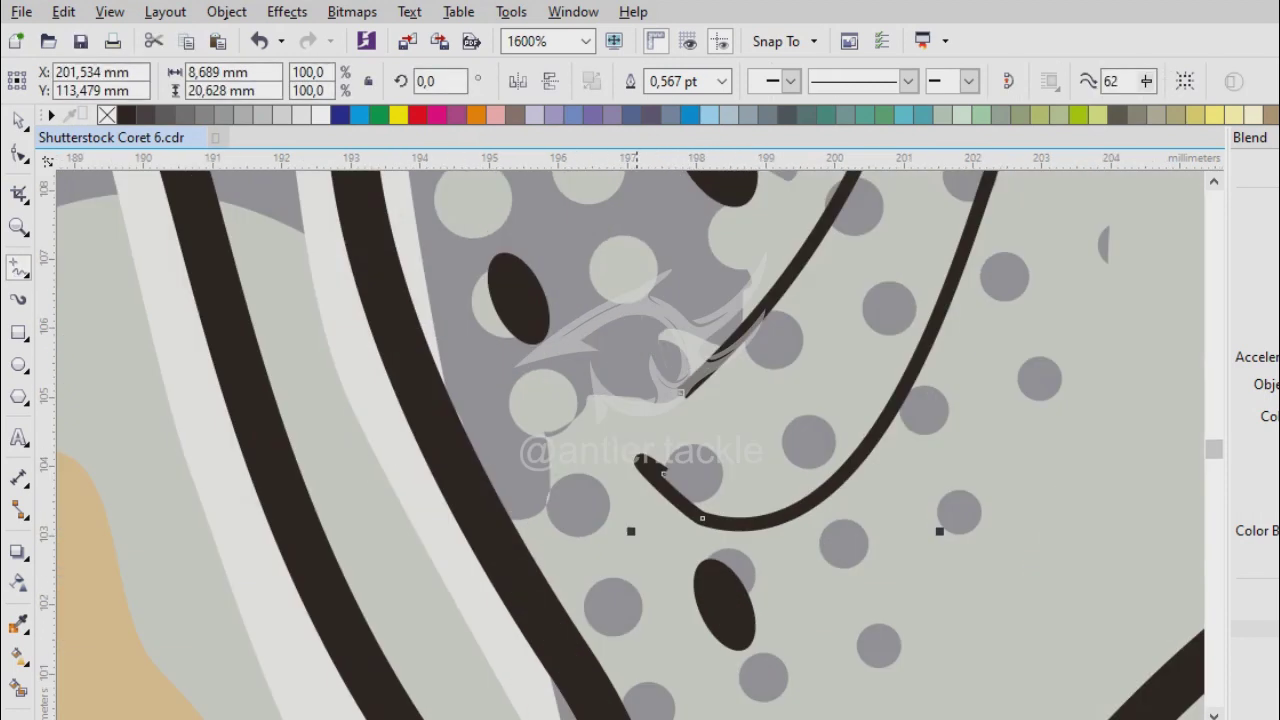
Remove the strip's stray end node and close its lower end with a rounded curve.
key(F10)
click(639, 461)
key(Delete)
key(F5)
click(680, 396)
drag(703, 521, 752, 522)
key(space)
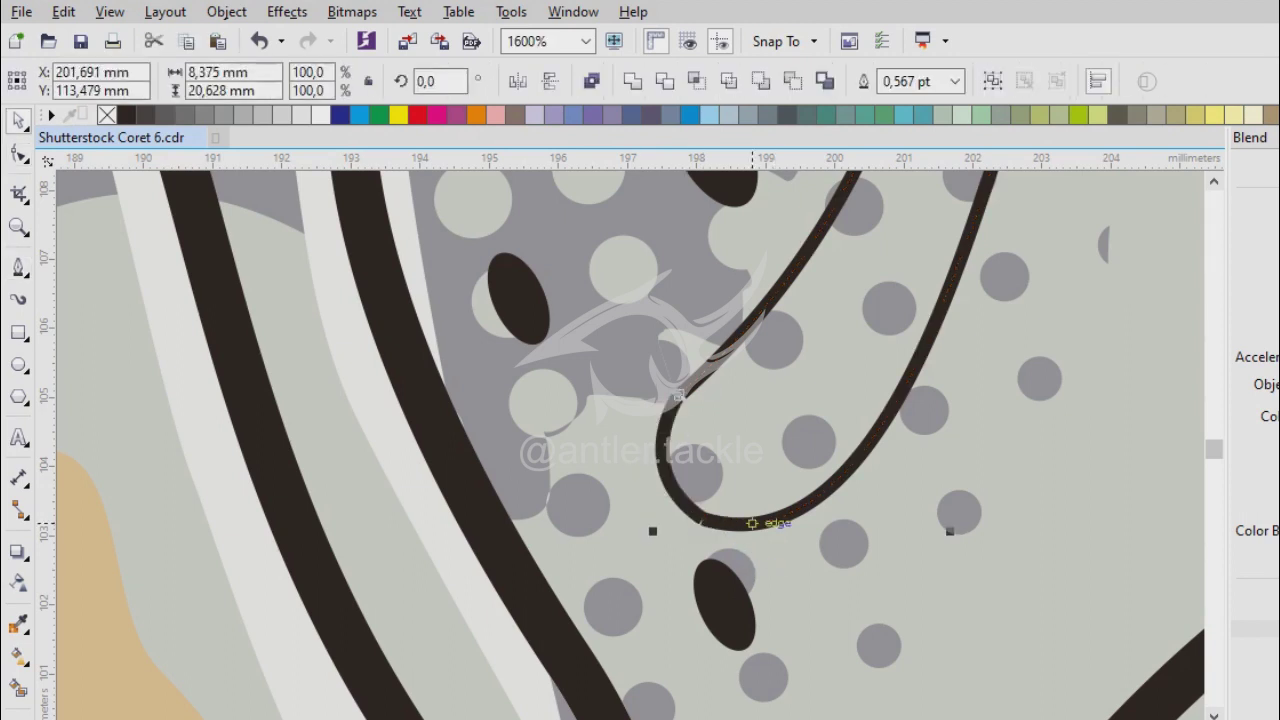
key(F10)
scroll(740, 412, up, 1)
click(663, 617)
scroll(663, 620, down, 4)
scroll(640, 440, up, 2)
key(space)
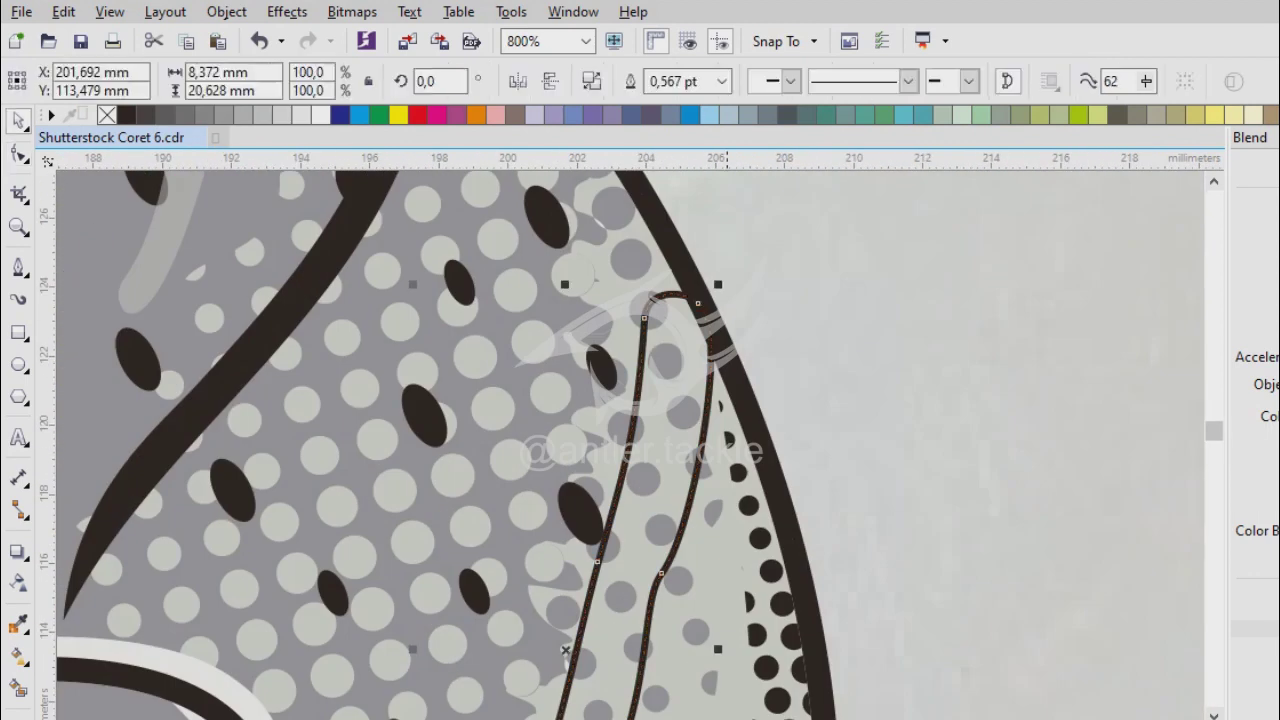
Scale the curved strip to 88.8%, fill it with orange and remove its outline.
scroll(691, 309, down, 2)
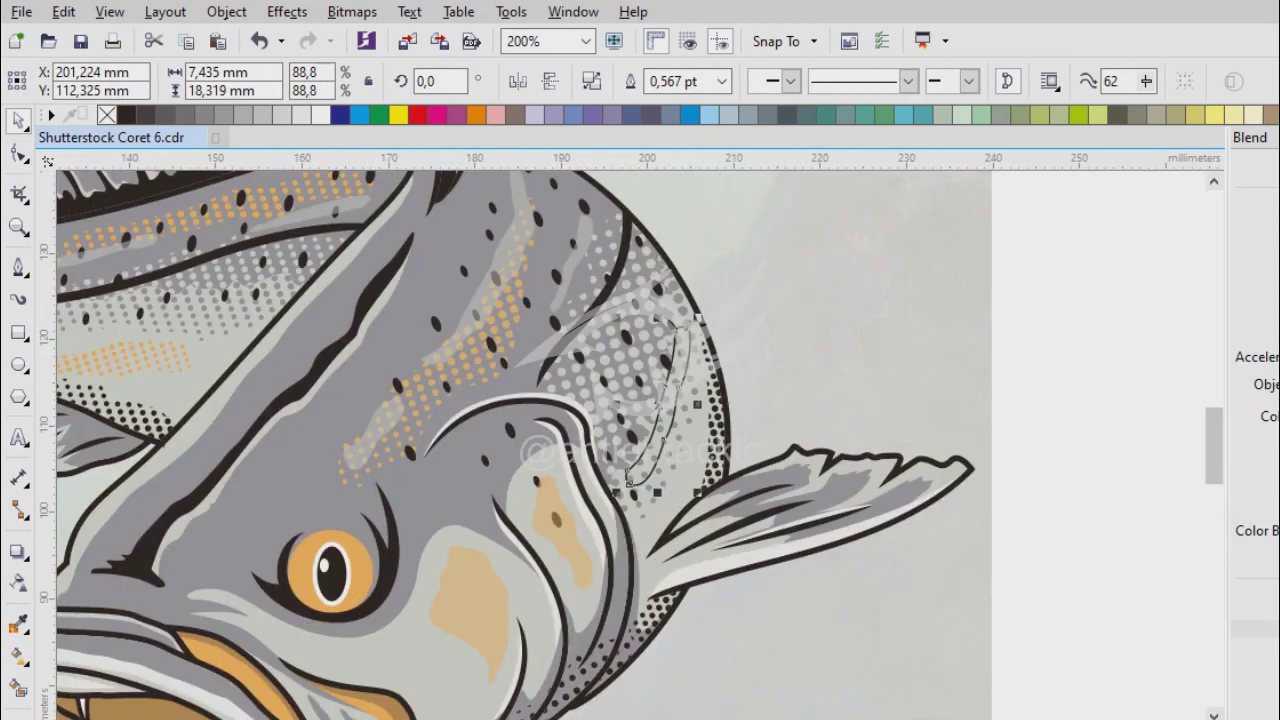
key(i)
scroll(735, 475, up, 2)
click(651, 444)
key(space)
right_click(106, 115)
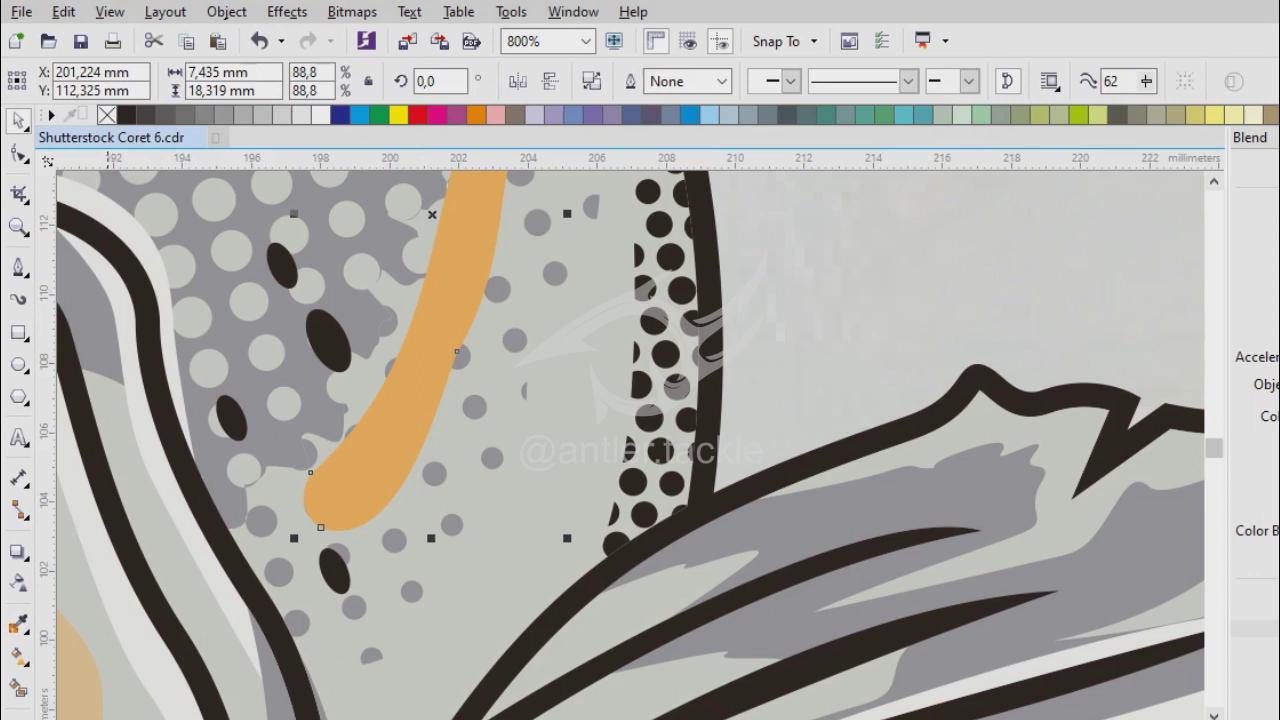
Make the orange strip semi-transparent and try adjusting its placement over the halftone dots.
key(t)
key(space)
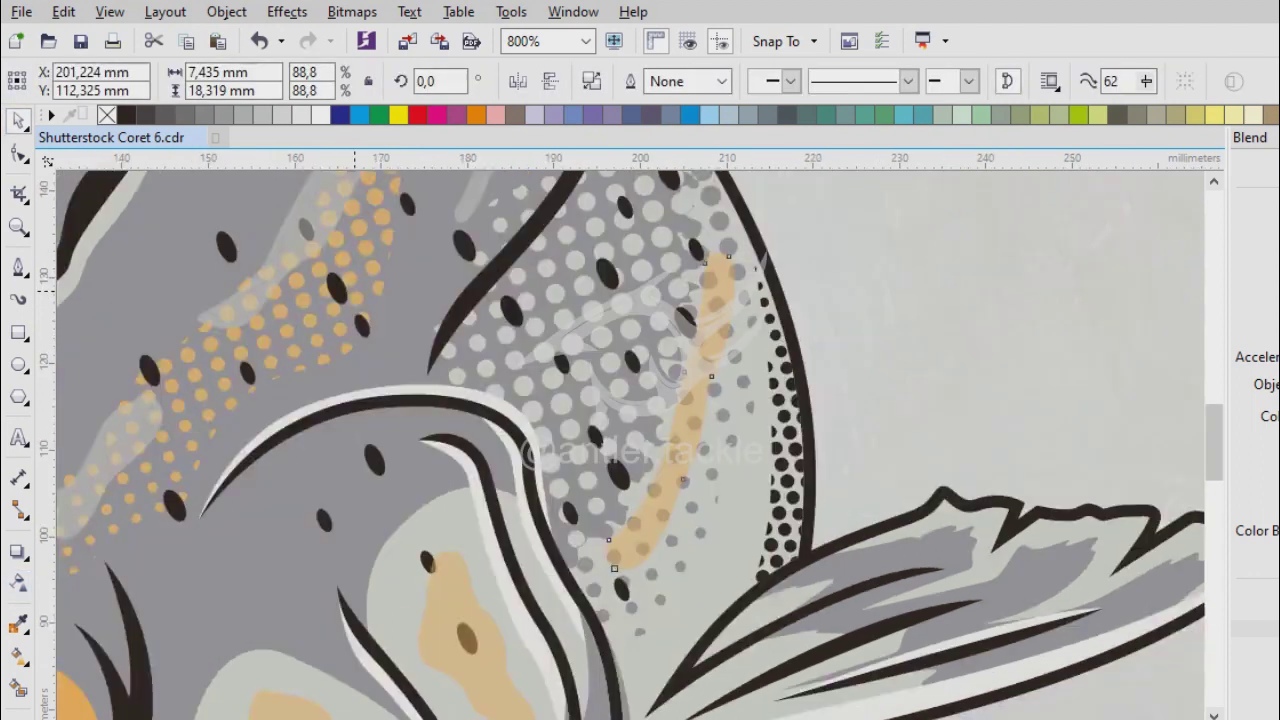
key(Escape)
scroll(640, 440, down, 3)
scroll(650, 410, up, 2)
drag(650, 403, 657, 436)
scroll(671, 443, down, 1)
drag(637, 533, 632, 463)
scroll(655, 440, up, 1)
scroll(646, 441, up, 1)
scroll(646, 441, down, 2)
key(Escape)
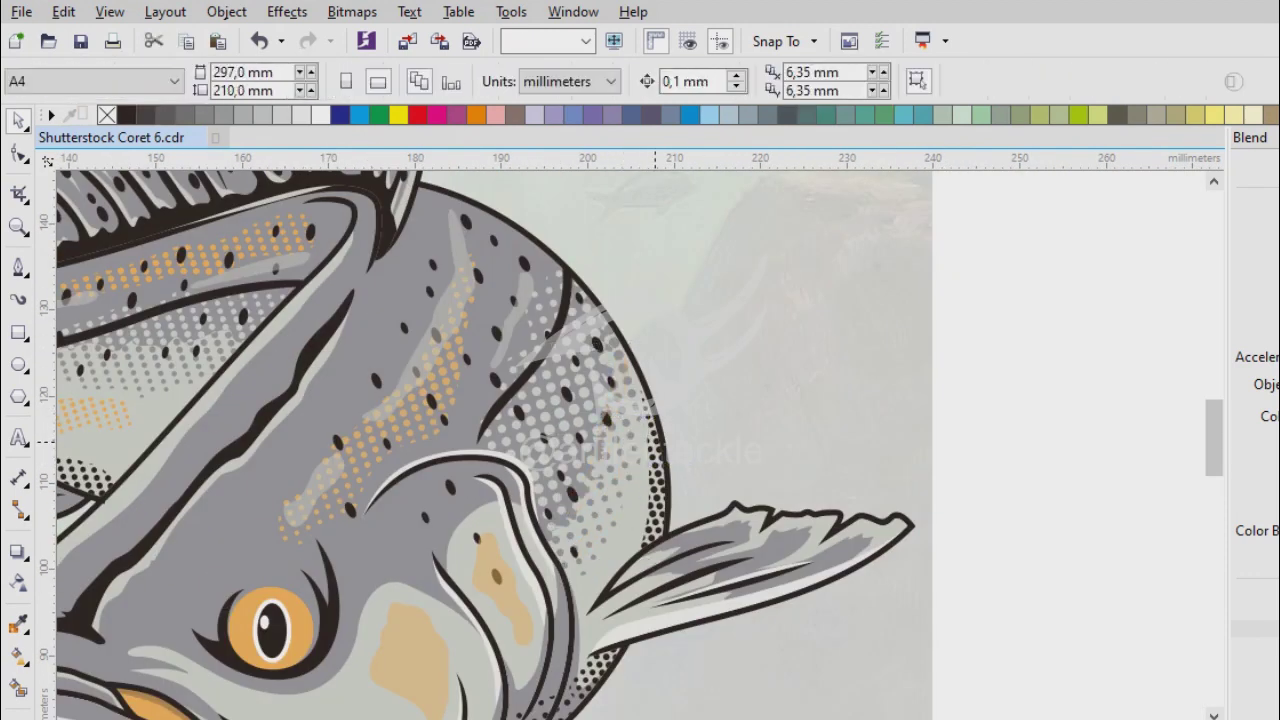
Draw a freehand wavy patch outline about 7 mm by 21 mm over the halftone area behind the gill cover.
key(F5)
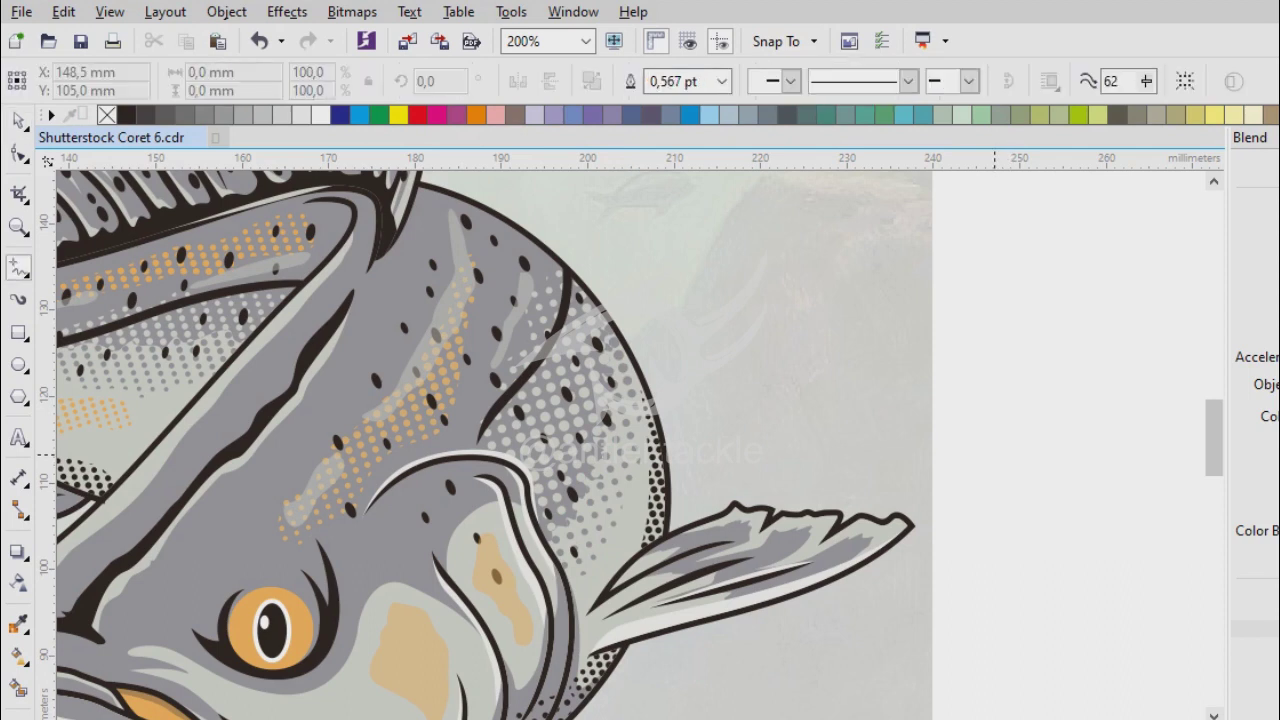
scroll(612, 514, up, 2)
scroll(612, 514, down, 1)
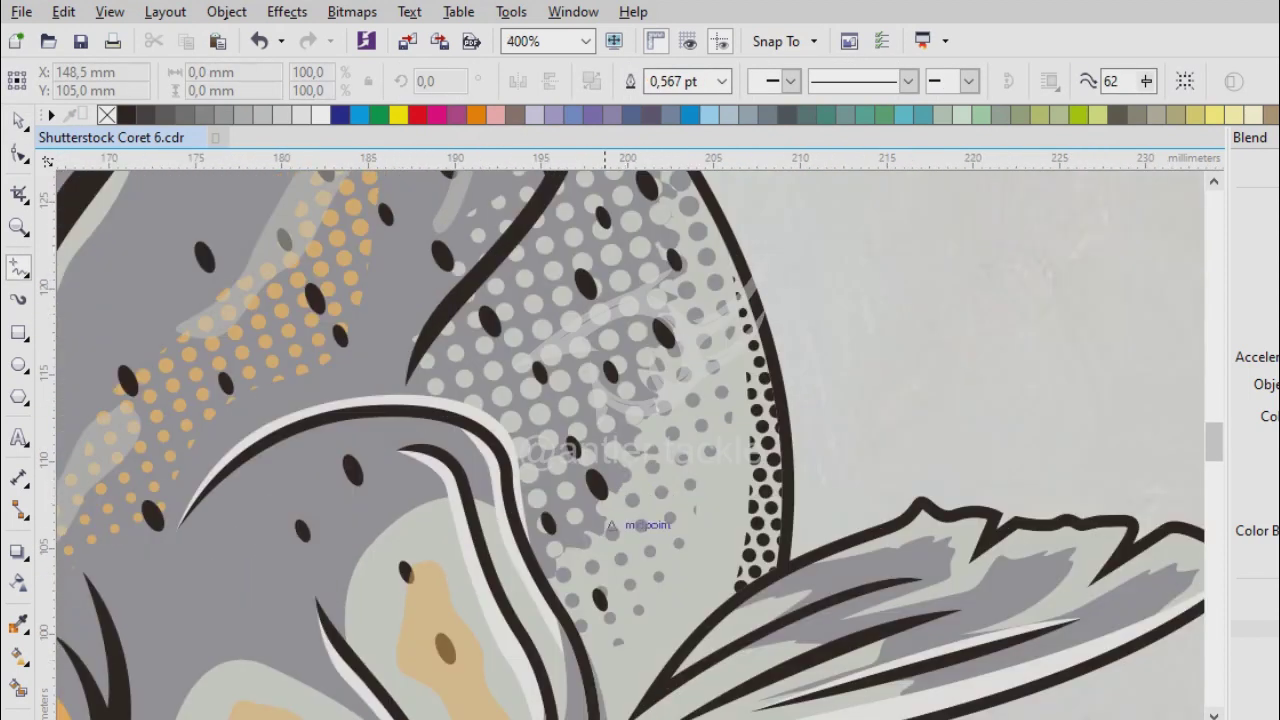
mouse_move(687, 321)
mouse_down()
mouse_move(700, 426)
mouse_move(677, 517)
mouse_up()
drag(614, 561, 614, 561)
scroll(614, 561, up, 3)
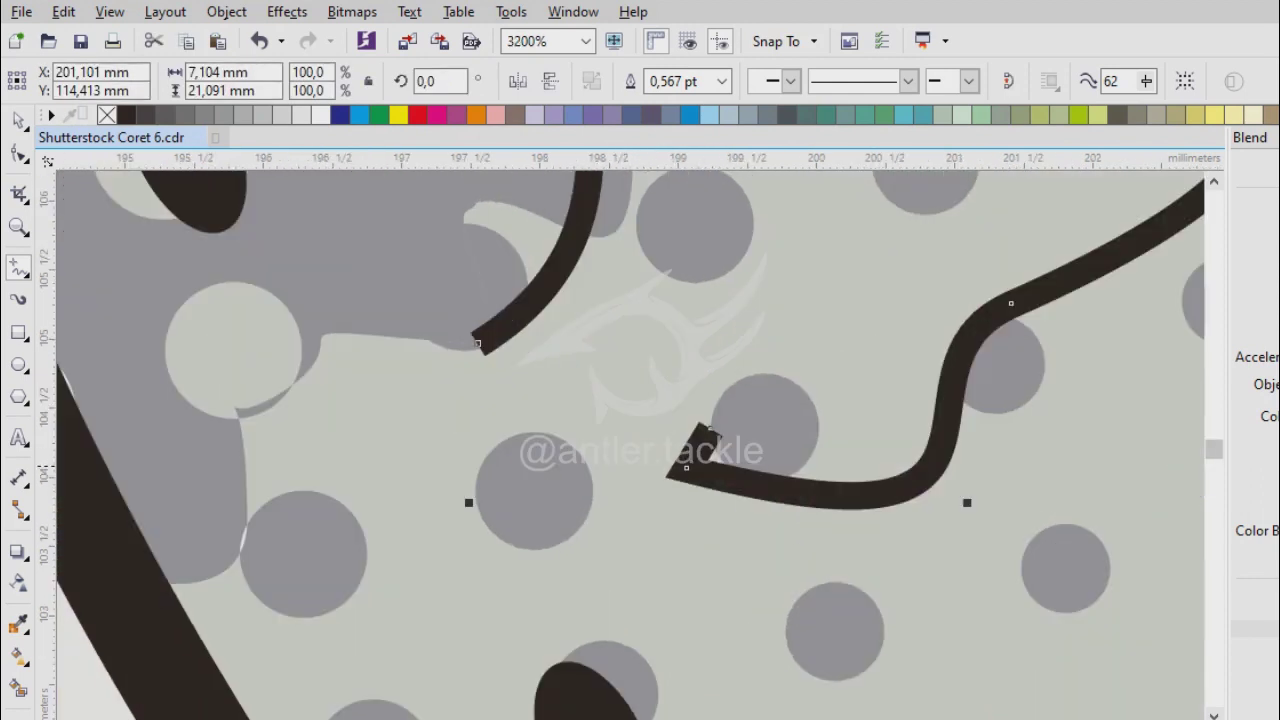
Close the lower end of the wavy body patch with a curved segment and join its end nodes.
key(F10)
key(F5)
drag(687, 465, 561, 424)
drag(478, 343, 478, 343)
key(F10)
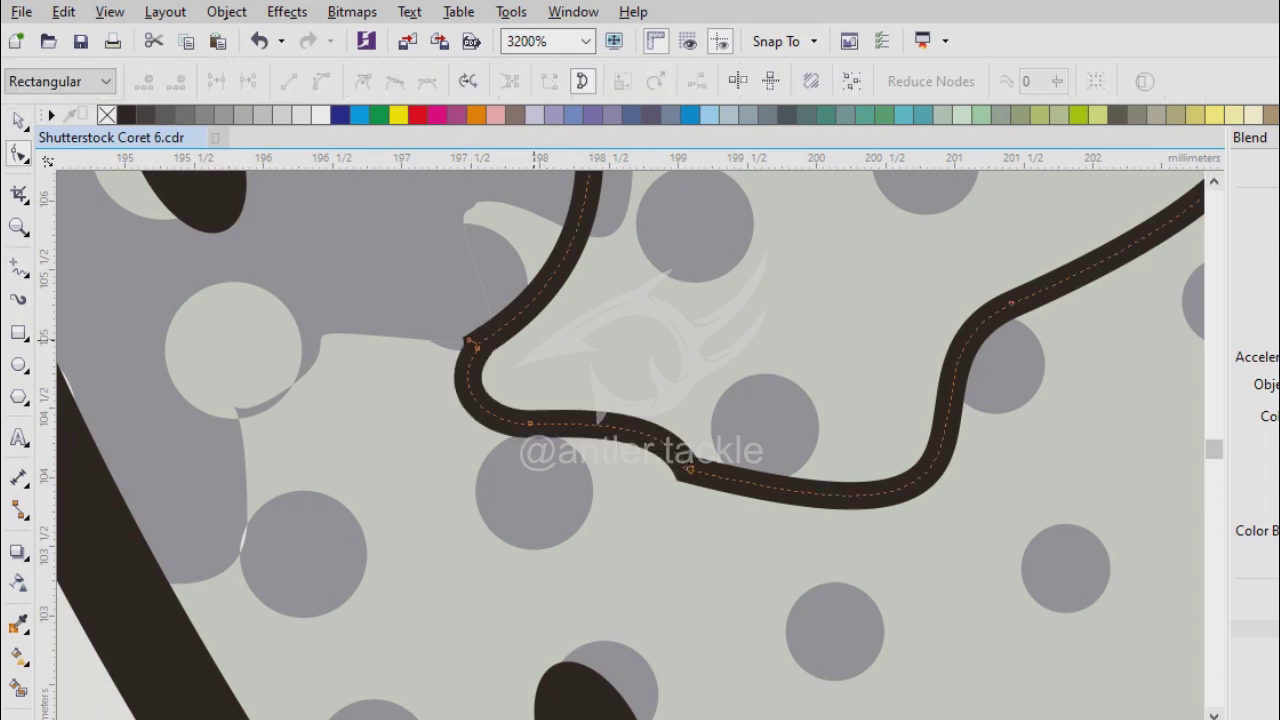
scroll(401, 237, up, 1)
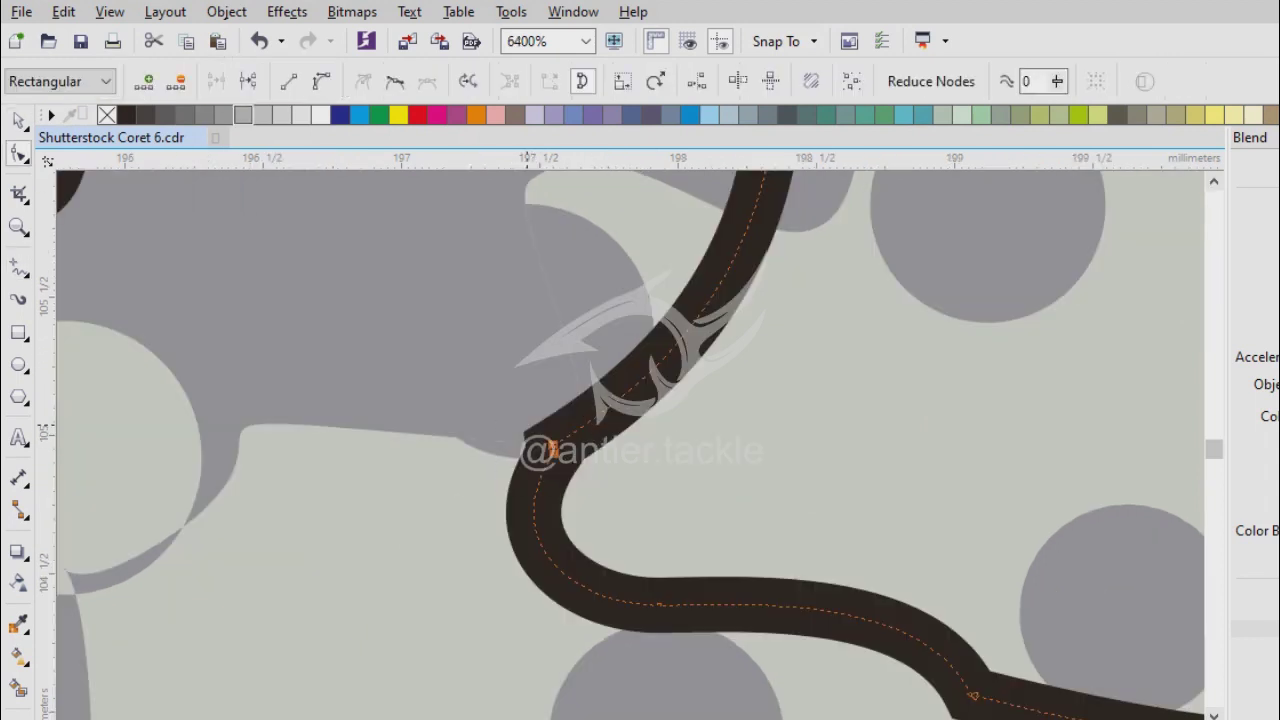
scroll(630, 440, up, 1)
scroll(630, 440, down, 6)
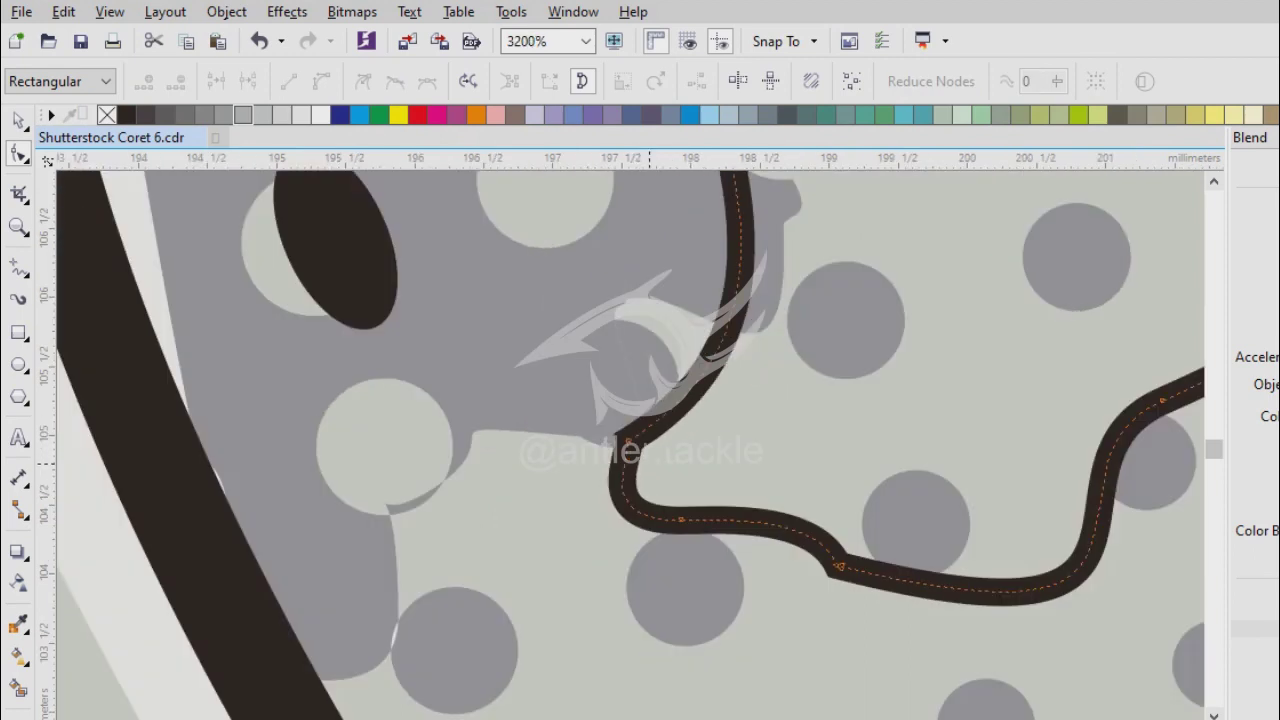
scroll(685, 215, up, 1)
key(F5)
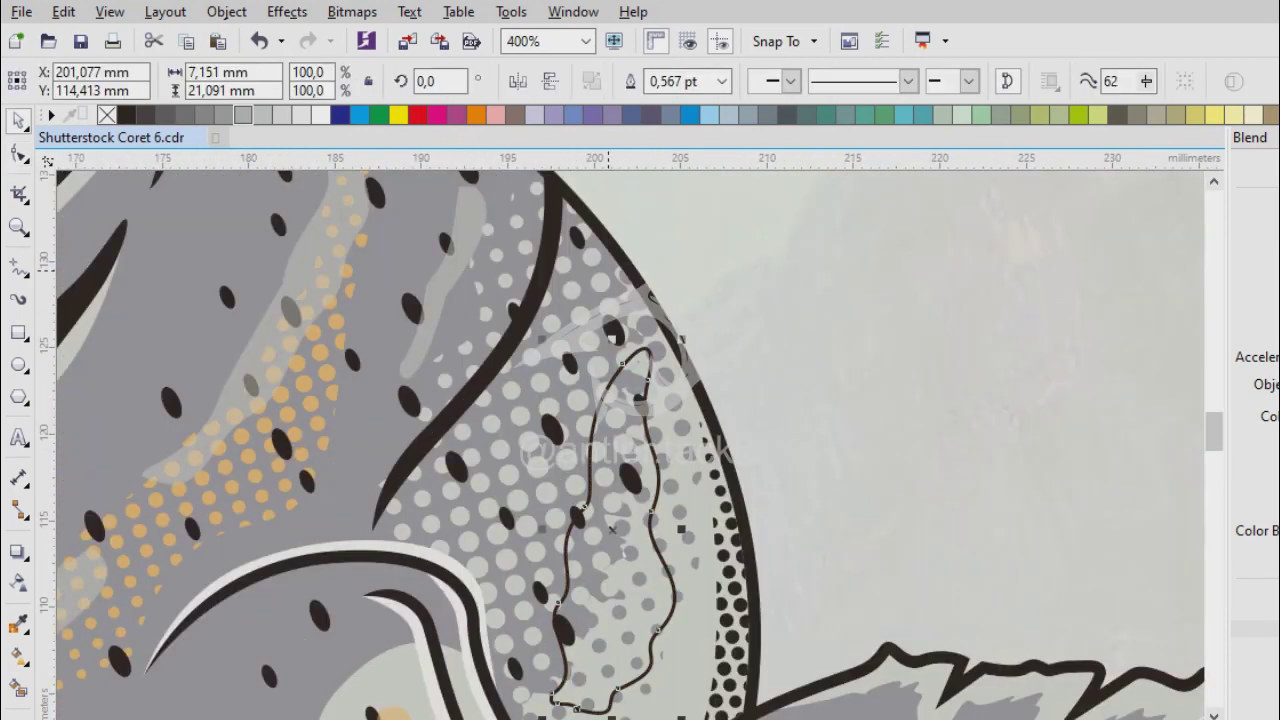
Reshape the tip of the wavy body patch, extending the patch to about 22 mm high.
key(F10)
scroll(650, 360, up, 1)
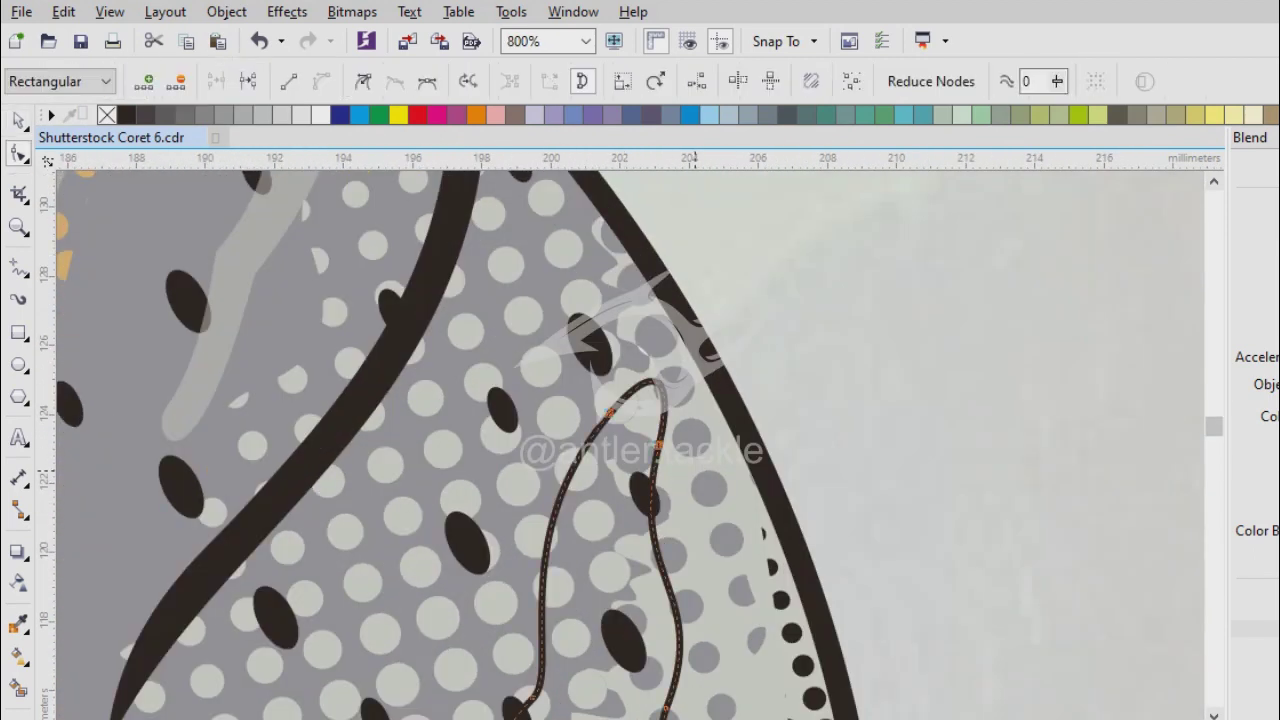
scroll(672, 370, down, 1)
scroll(672, 372, down, 1)
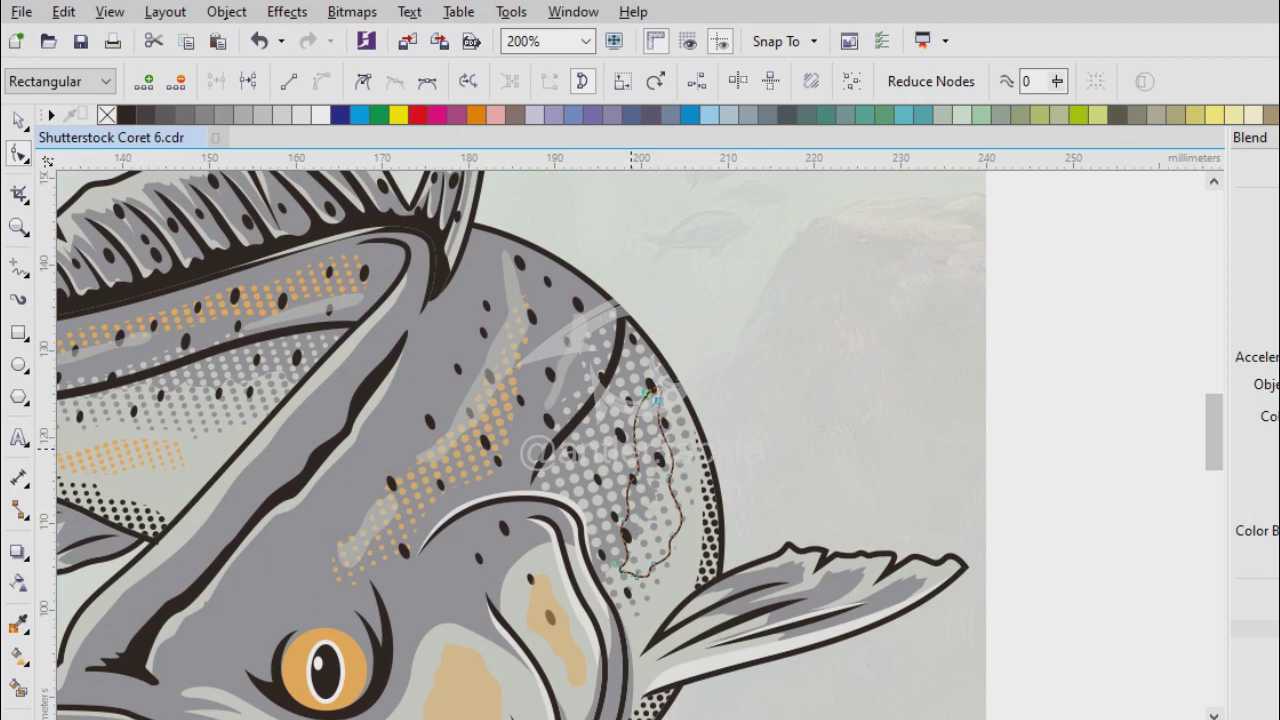
key(space)
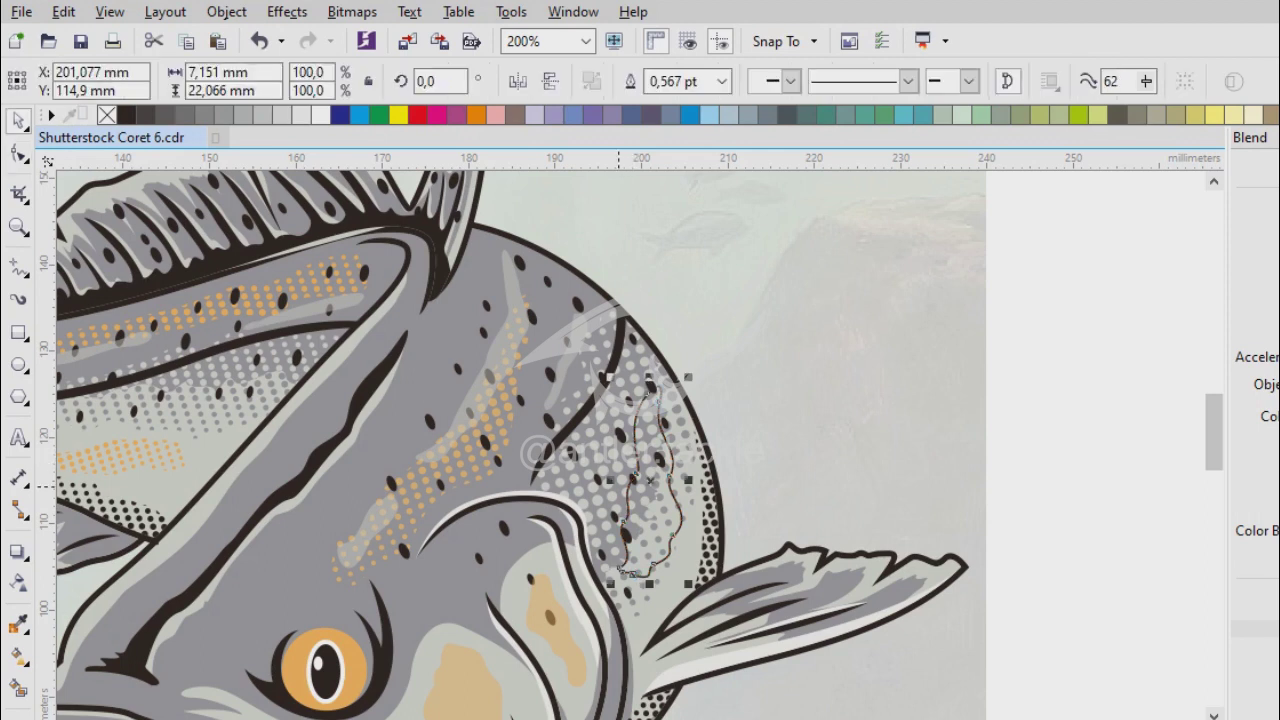
Fill the wavy body patch with orange, without an outline, and make it semi-transparent.
key(i)
scroll(646, 497, up, 2)
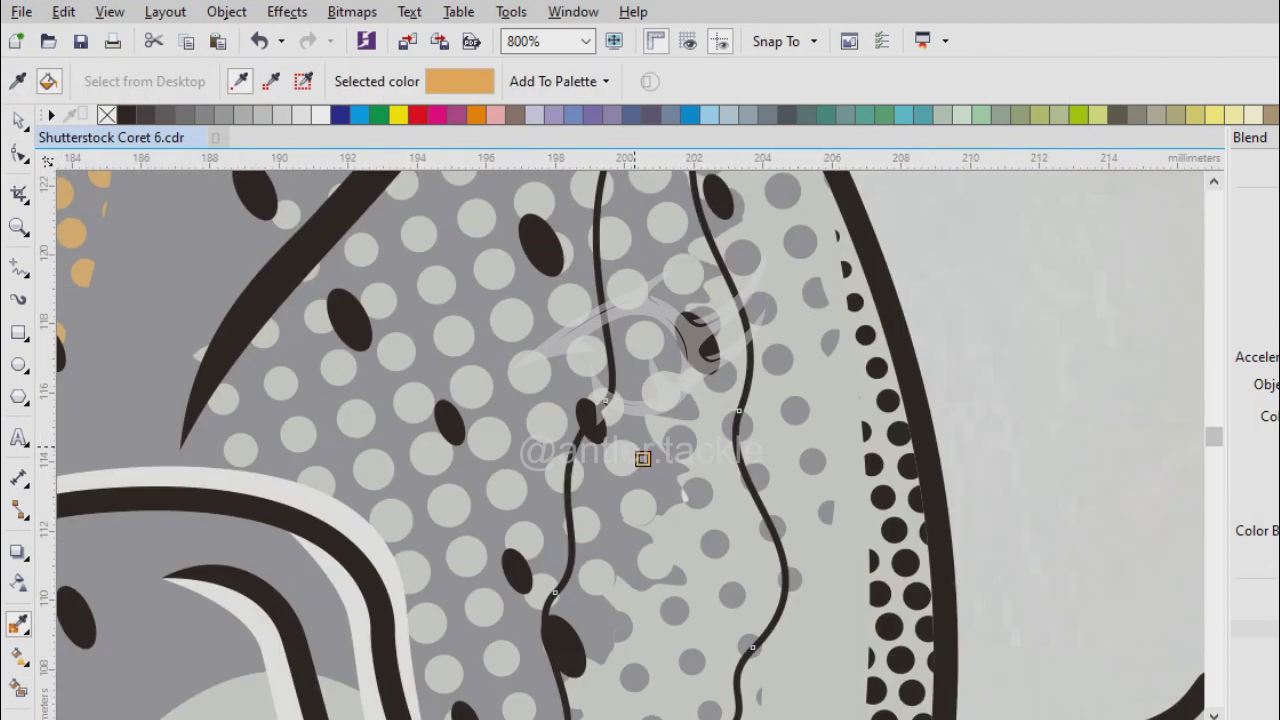
click(643, 455)
key(space)
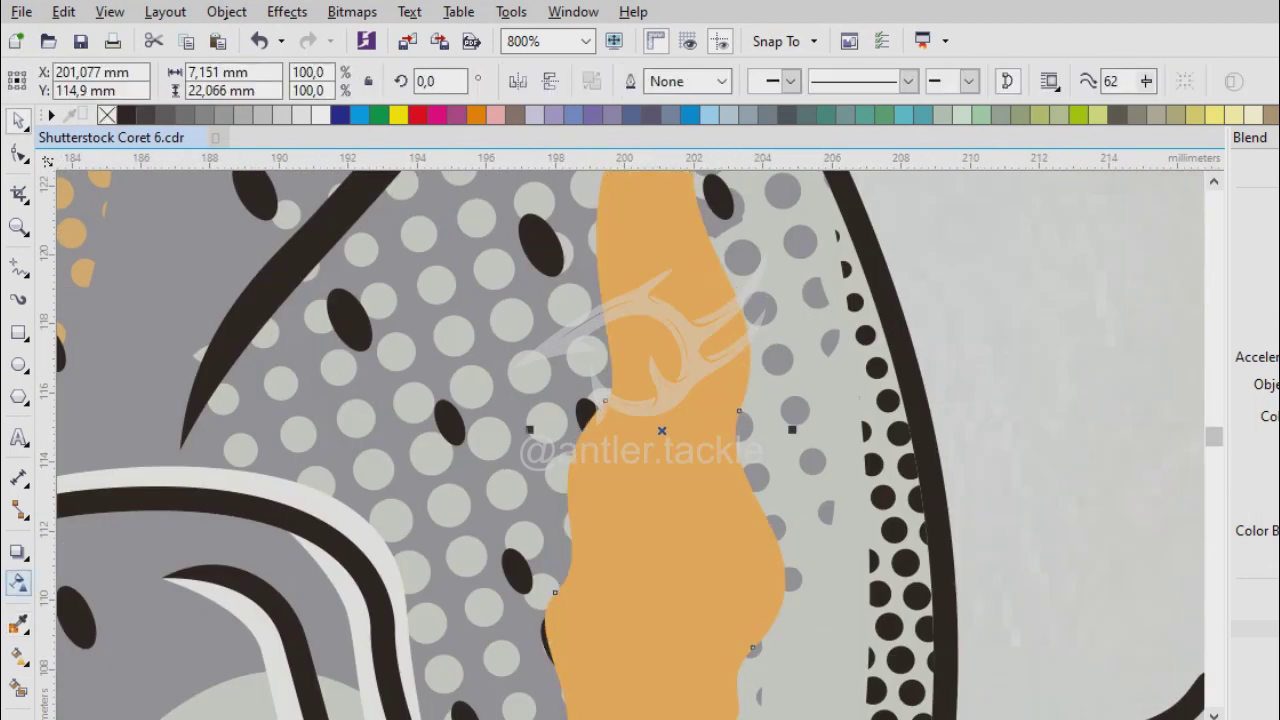
key(shift+F4)
key(Escape)
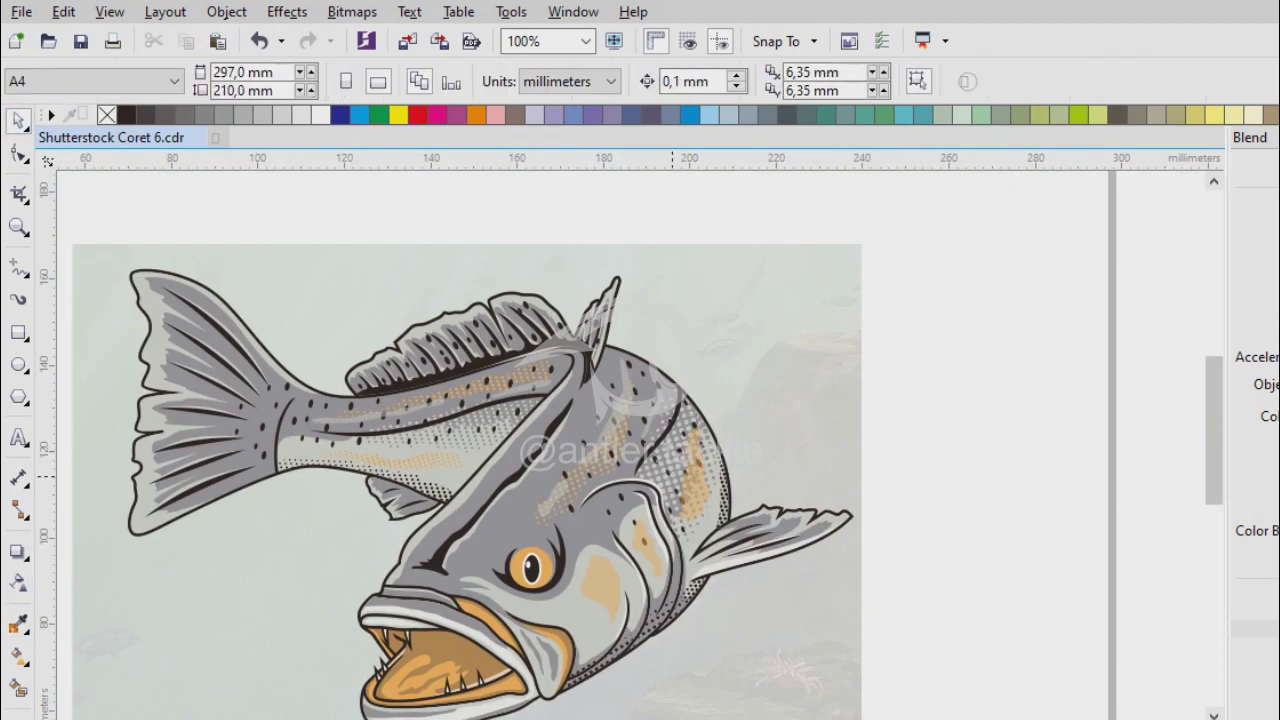
Rotate the orange body patch slightly clockwise, to an angle of 355.247°, over the halftone area.
scroll(726, 504, up, 2)
click(593, 383)
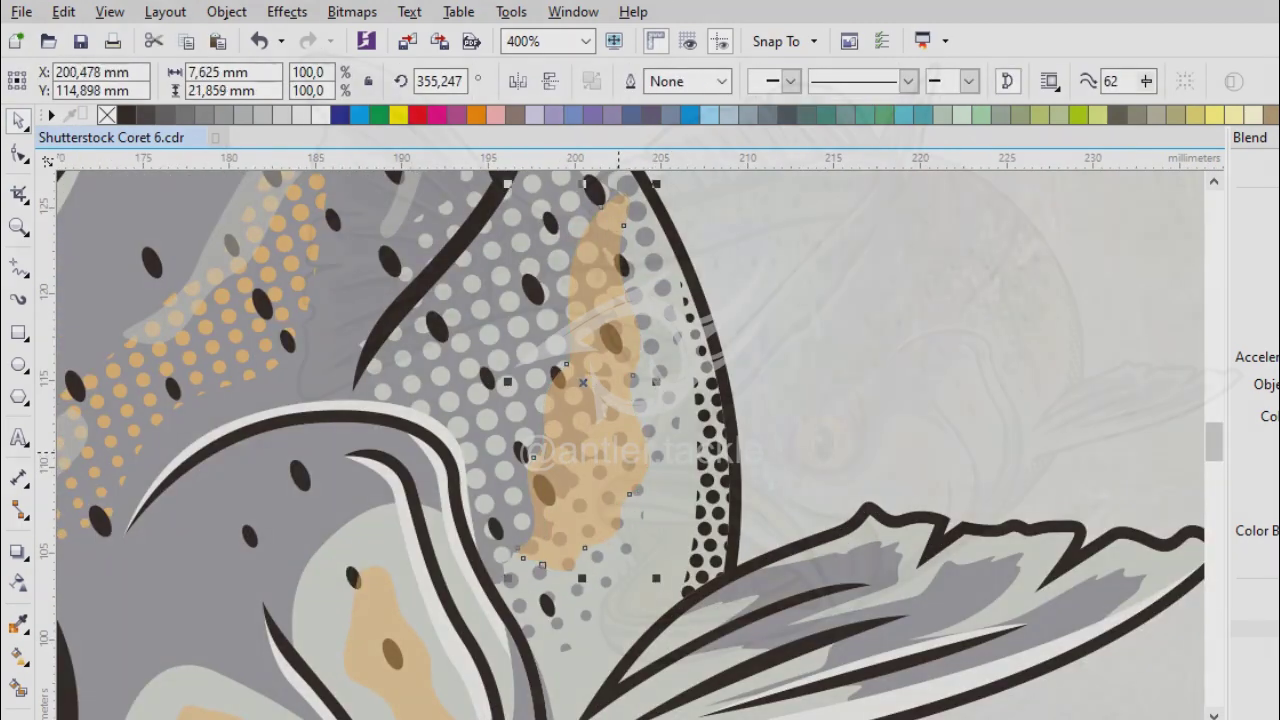